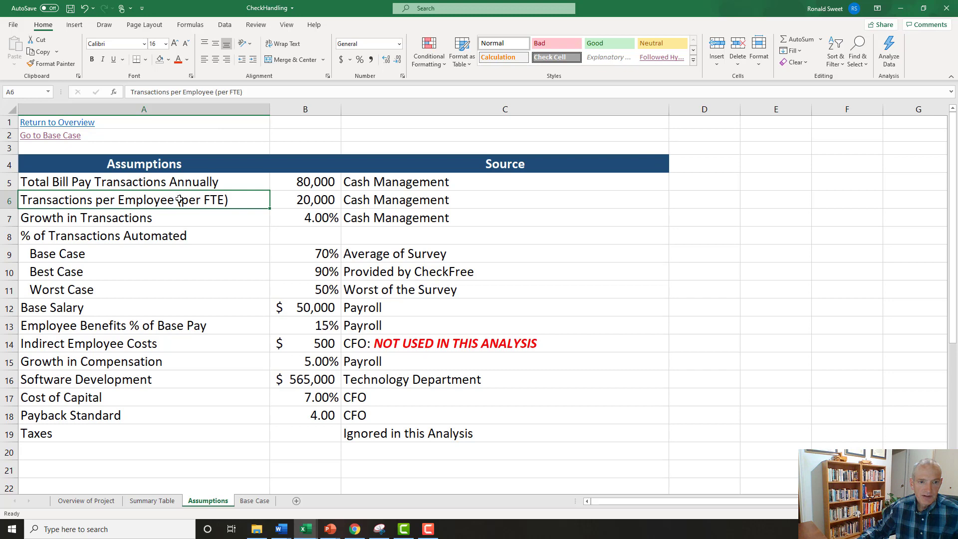
# Check the Transactions per Employee (per FTE) assumption and go to the Base Case sheet.
pyautogui.doubleClick(180, 199)
pyautogui.moveTo(178, 200); pyautogui.dragTo(246, 197)
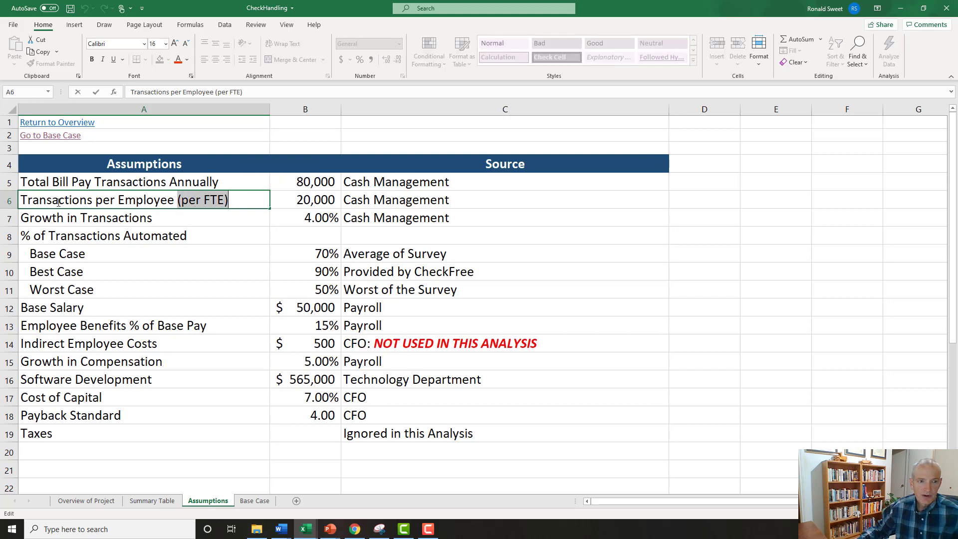
pyautogui.click(48, 218)
pyautogui.click(53, 198)
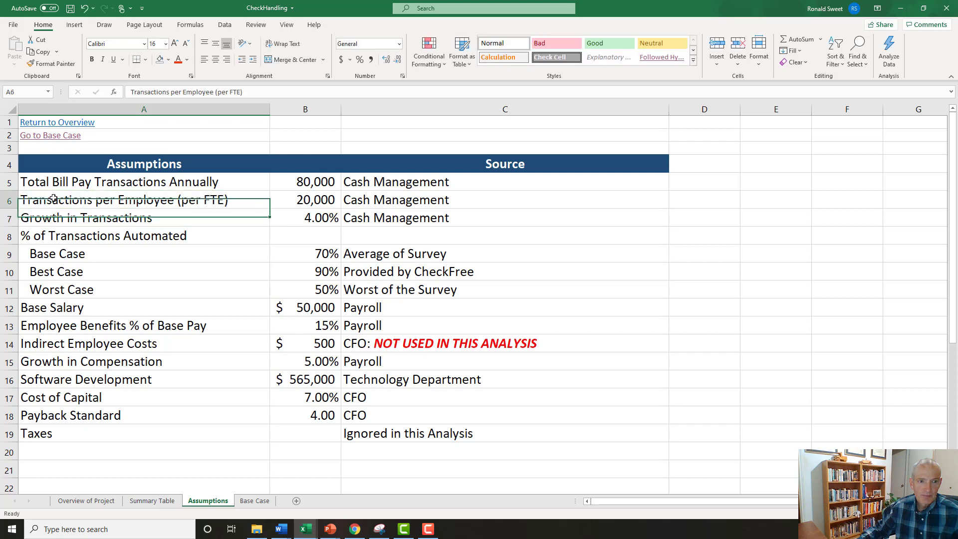
pyautogui.click(54, 141)
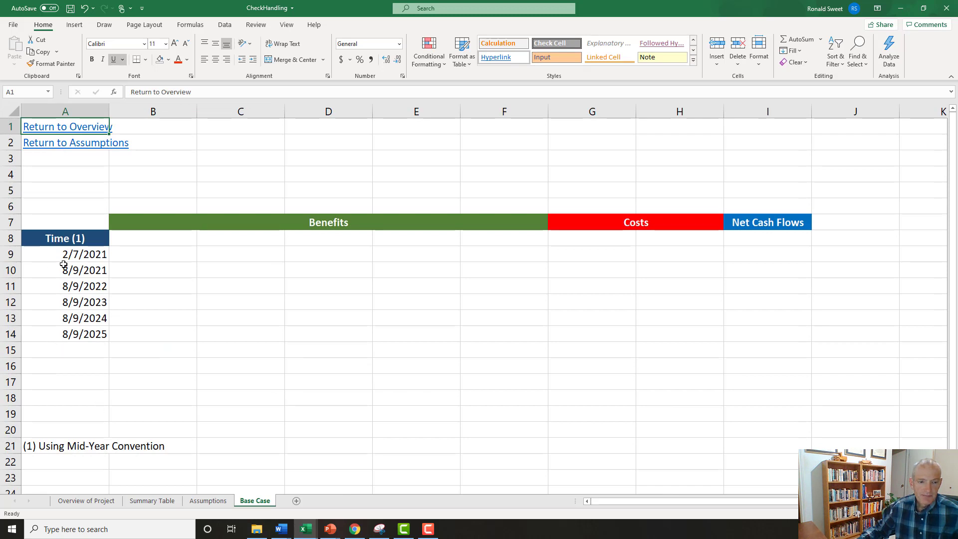
# Examine the Time dates, the mid-year convention note and the blank header cells beneath Benefits and Costs.
pyautogui.moveTo(62, 256); pyautogui.dragTo(60, 333)
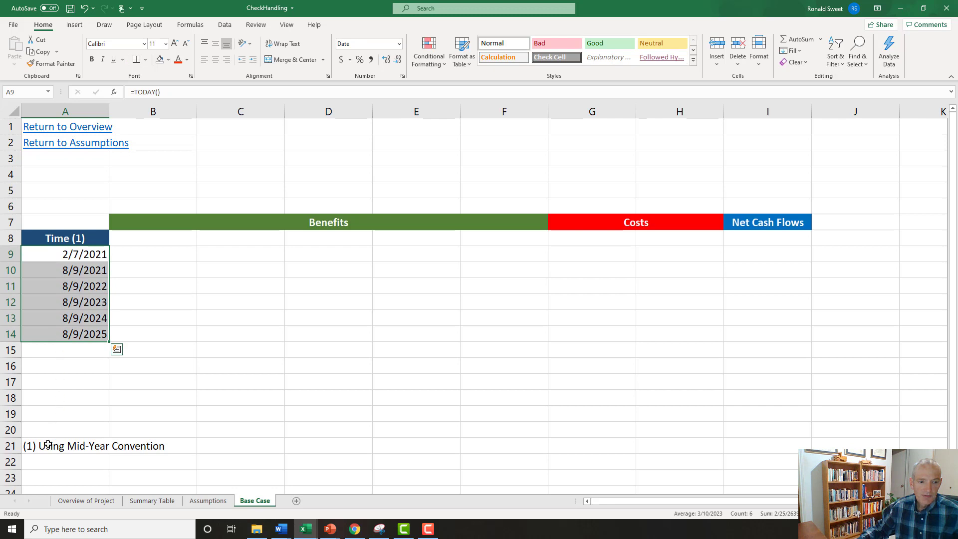
pyautogui.click(53, 446)
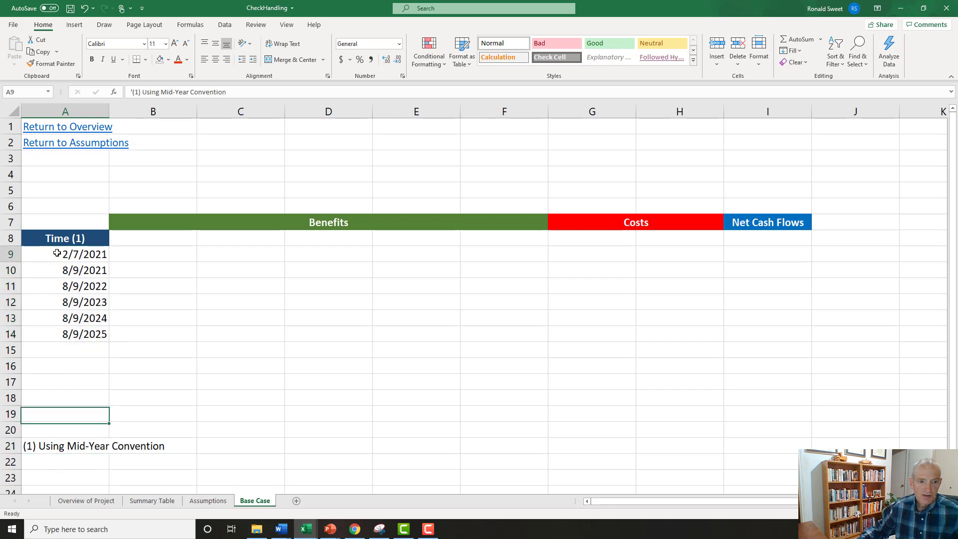
pyautogui.click(57, 254)
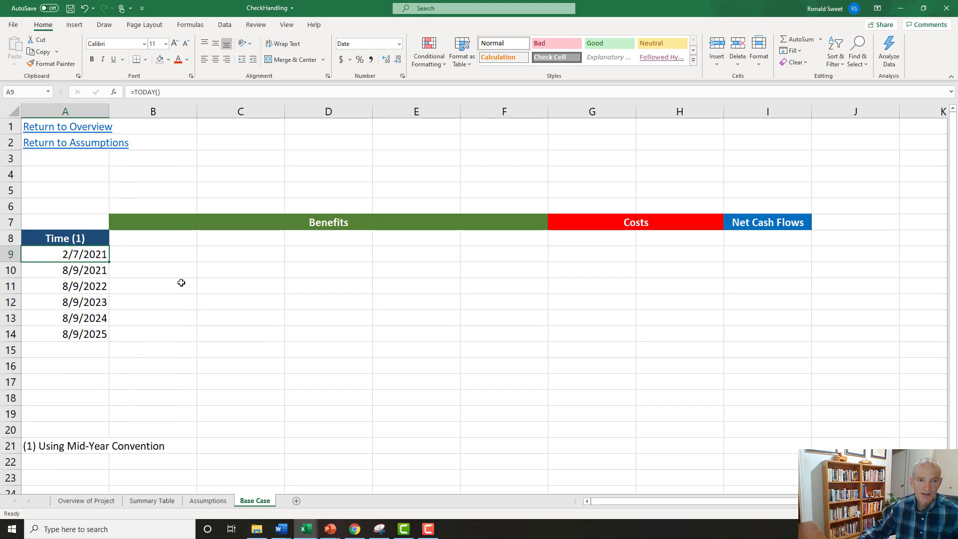
pyautogui.moveTo(150, 239); pyautogui.dragTo(480, 233)
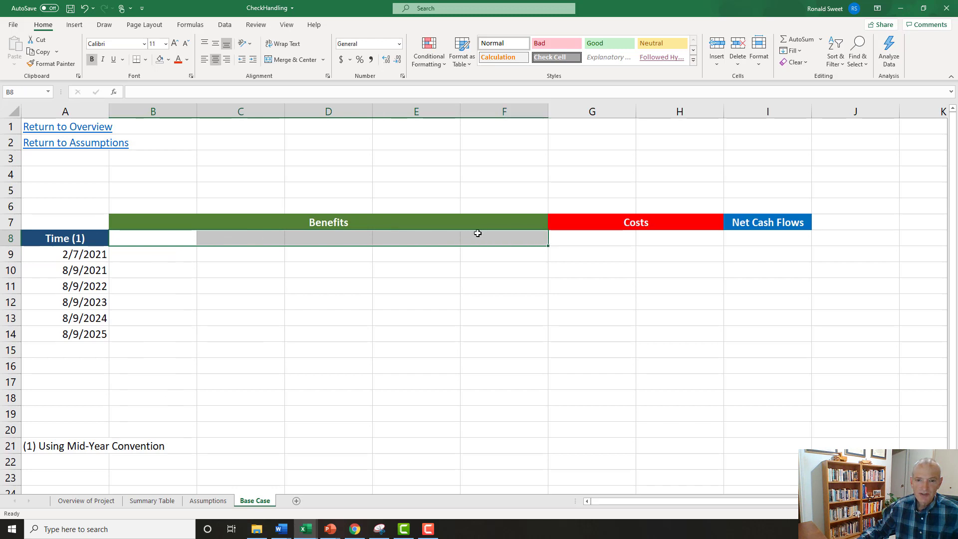
pyautogui.moveTo(166, 240); pyautogui.dragTo(486, 233)
pyautogui.moveTo(582, 235); pyautogui.dragTo(655, 235)
pyautogui.click(661, 111)
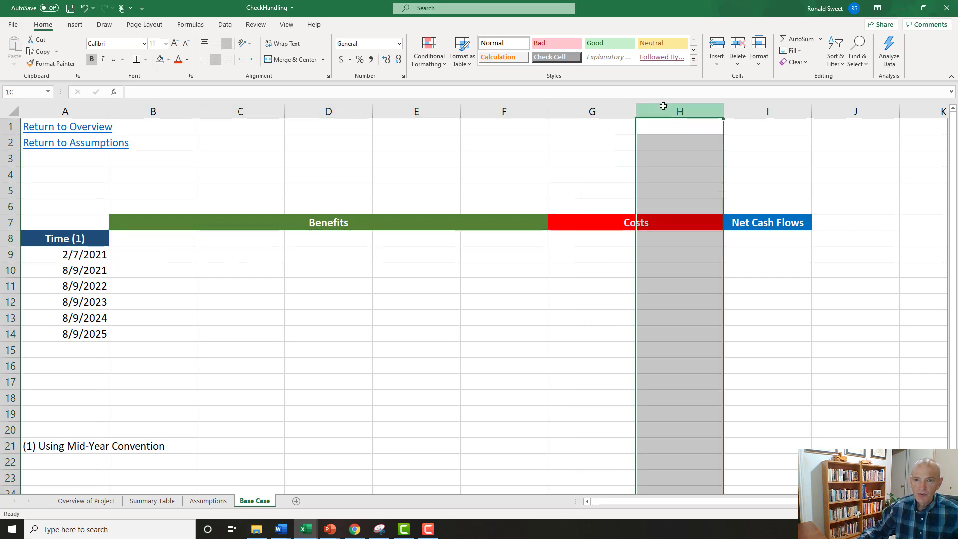
pyautogui.click(586, 235)
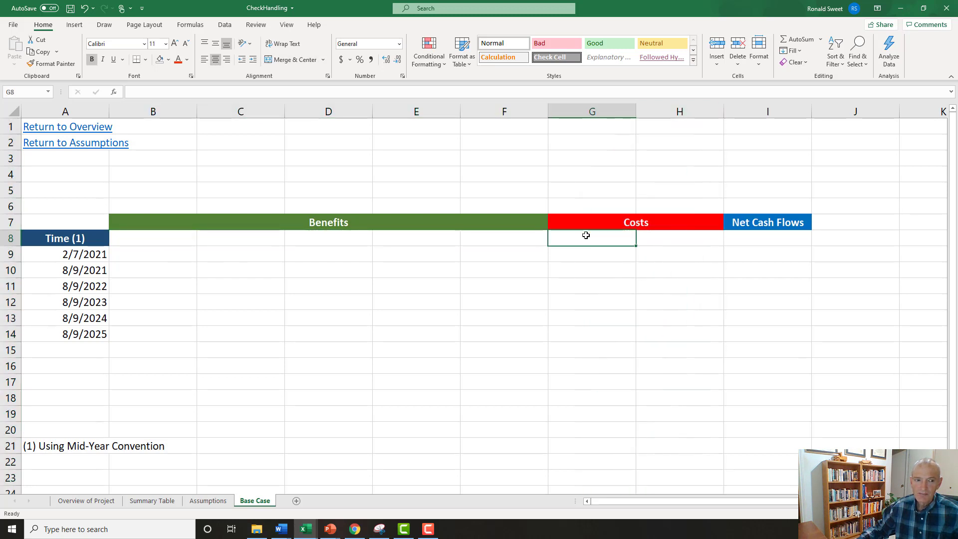
pyautogui.moveTo(586, 235)
pyautogui.mouseDown()
pyautogui.moveTo(667, 235)
pyautogui.moveTo(602, 238)
pyautogui.mouseUp()
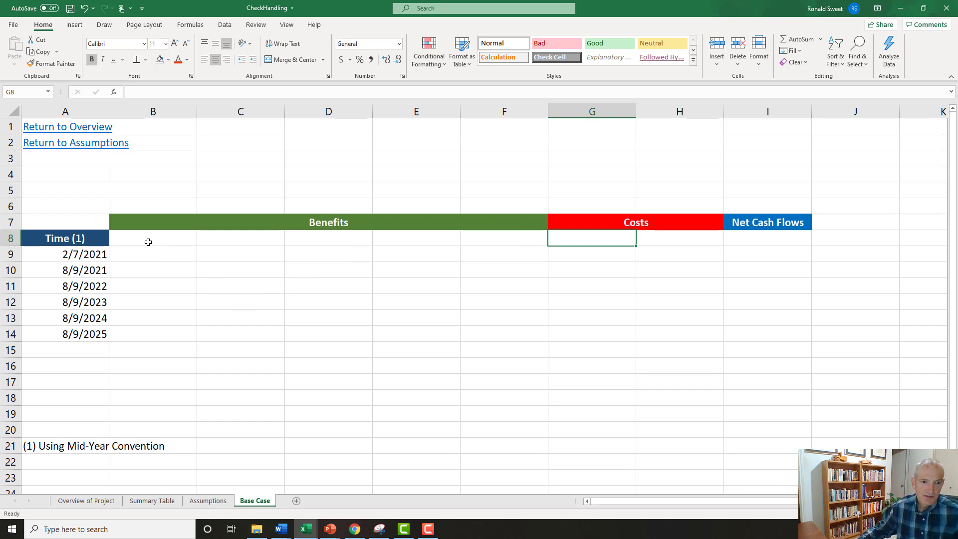
pyautogui.click(147, 241)
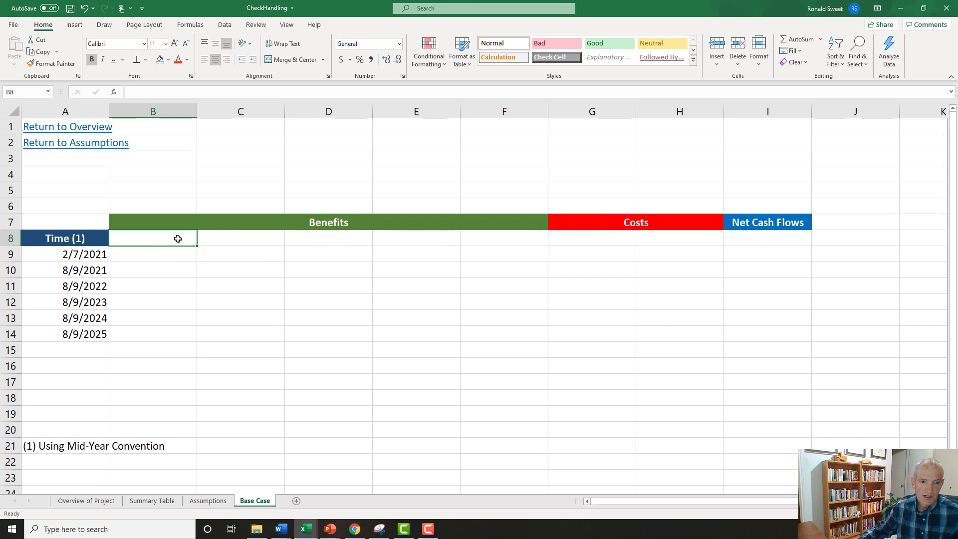
pyautogui.moveTo(178, 239); pyautogui.dragTo(484, 234)
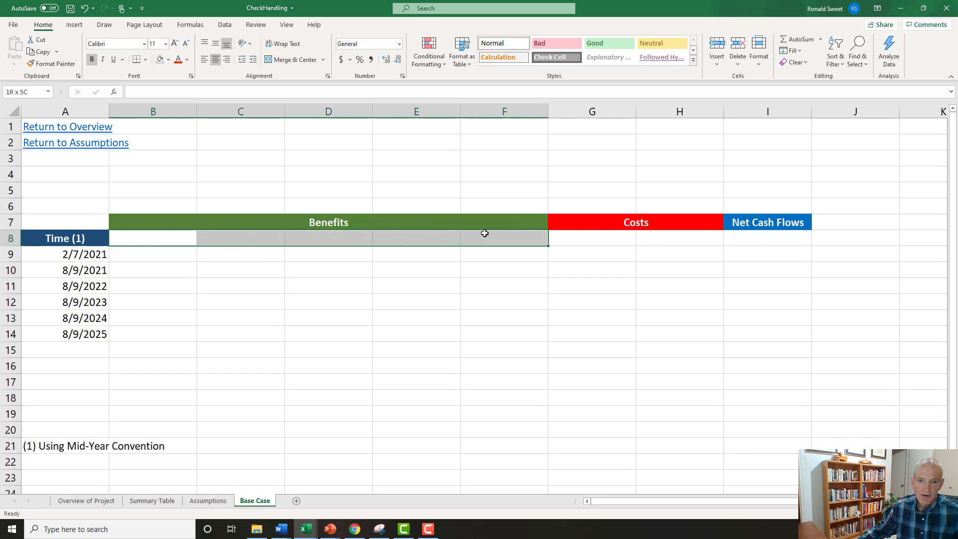
# Examine the initial 2/7/2021 row and the empty Benefits cells for the periods that follow.
pyautogui.click(8, 254)
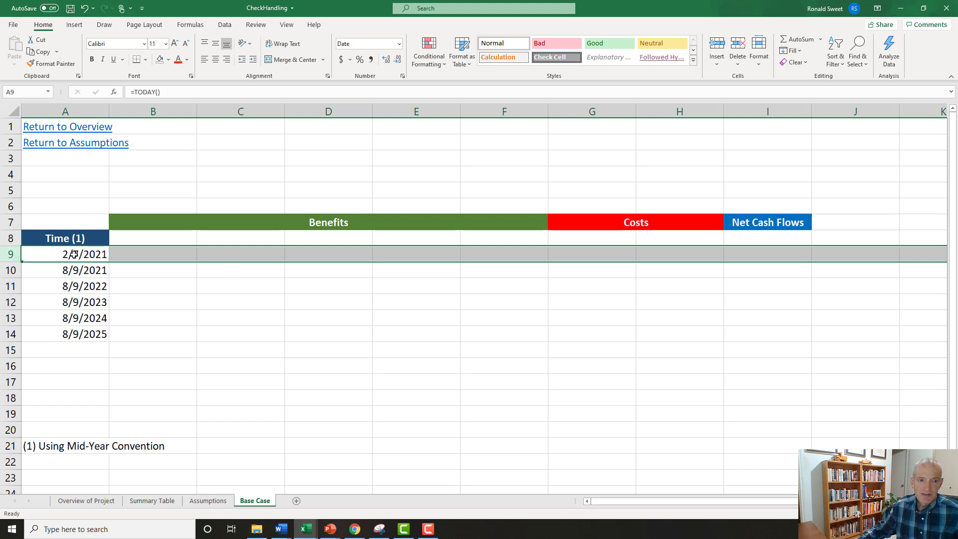
pyautogui.moveTo(148, 255); pyautogui.dragTo(488, 246)
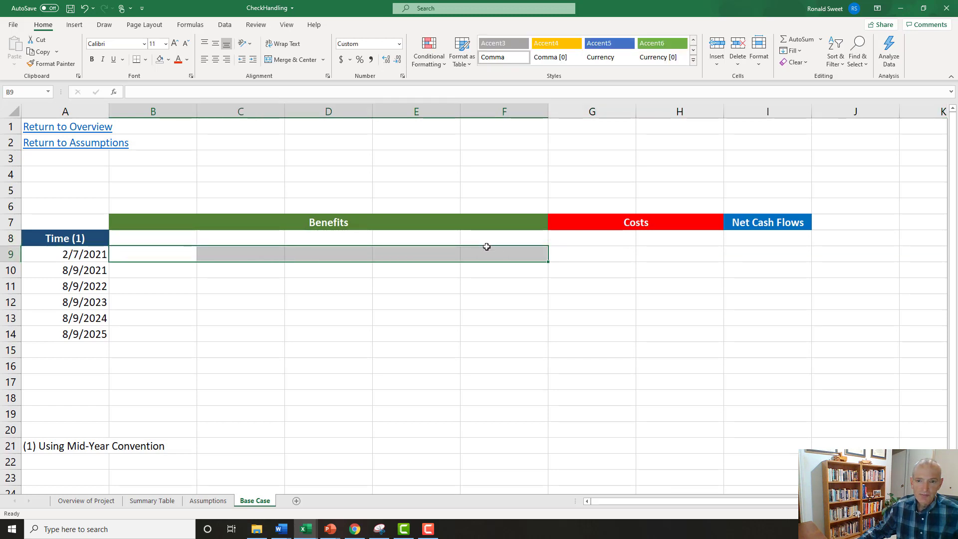
pyautogui.click(579, 250)
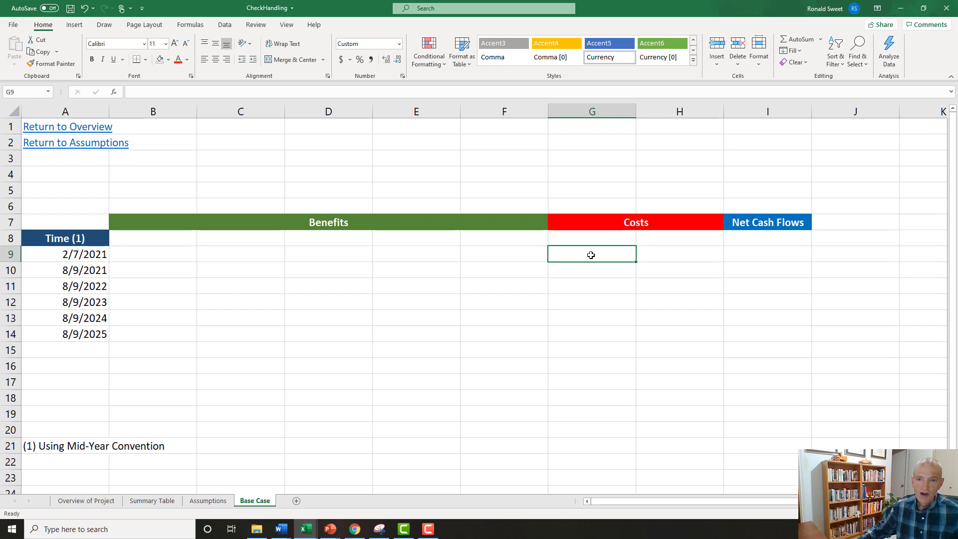
pyautogui.moveTo(160, 269); pyautogui.dragTo(496, 336)
pyautogui.hotkey('shift', 'Up')
pyautogui.hotkey('shift', 'Left')
pyautogui.click(145, 269)
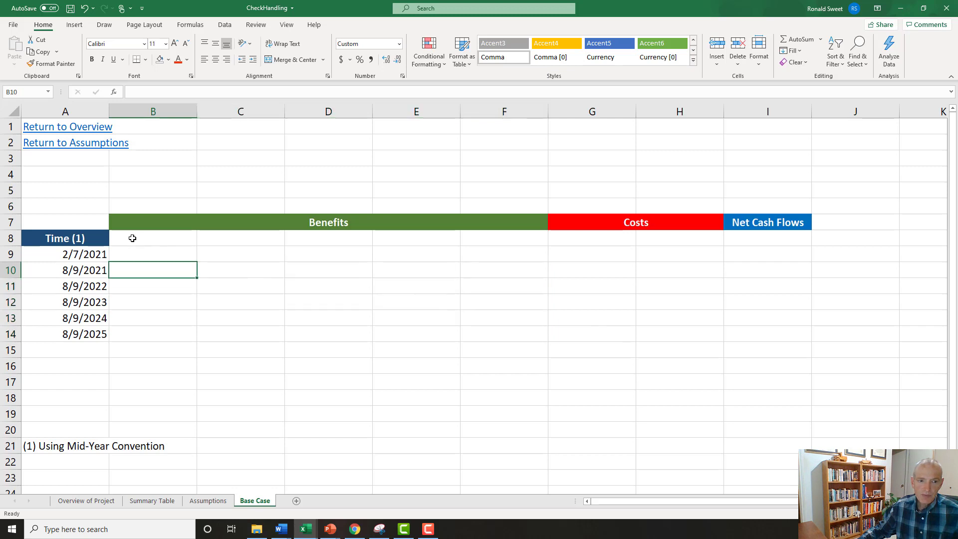
# Enter the header Transactions in B8 under Benefits and give the cell a light green fill.
pyautogui.click(133, 238)
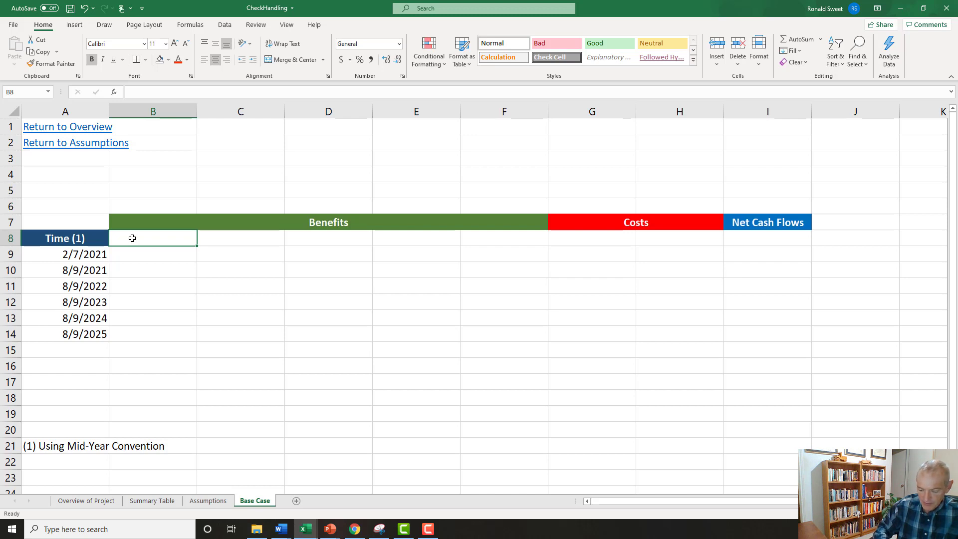
pyautogui.write('Transact')
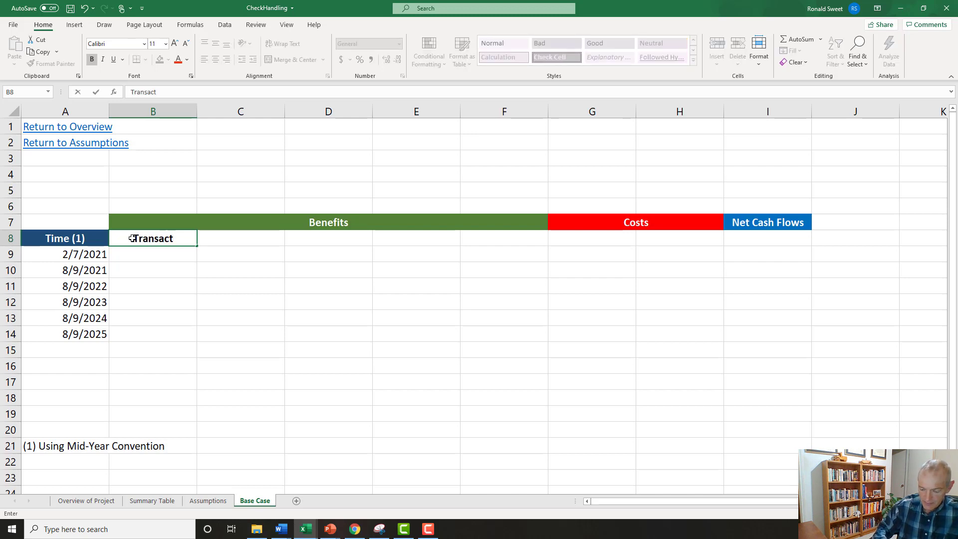
pyautogui.write('ion')
pyautogui.press('Return')
pyautogui.click(132, 238)
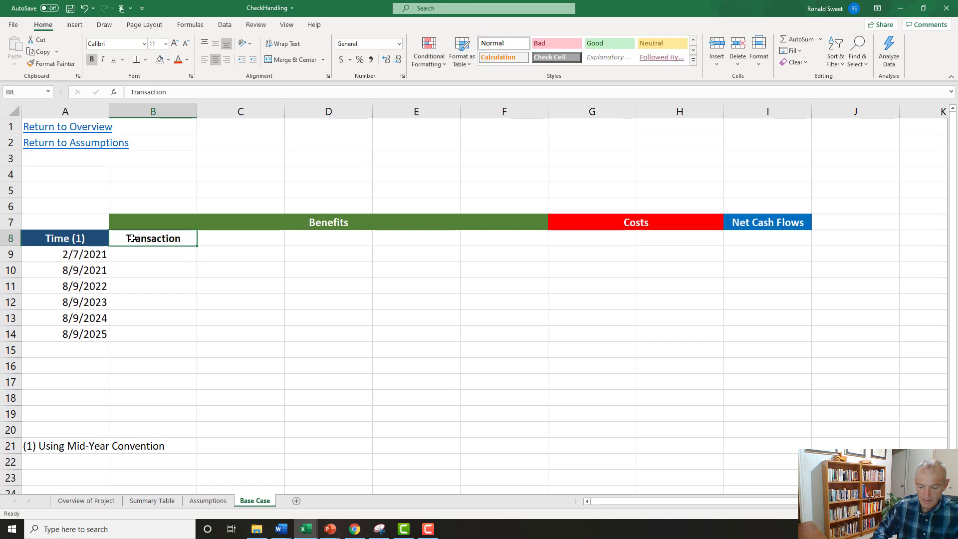
pyautogui.press('F2')
pyautogui.write('s')
pyautogui.press('Return')
pyautogui.click(132, 238)
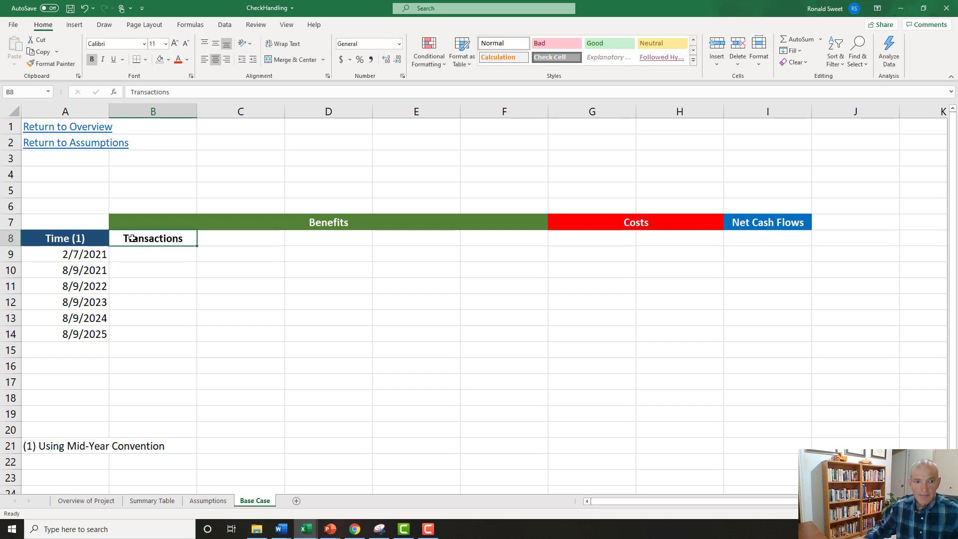
pyautogui.click(168, 60)
pyautogui.click(197, 154)
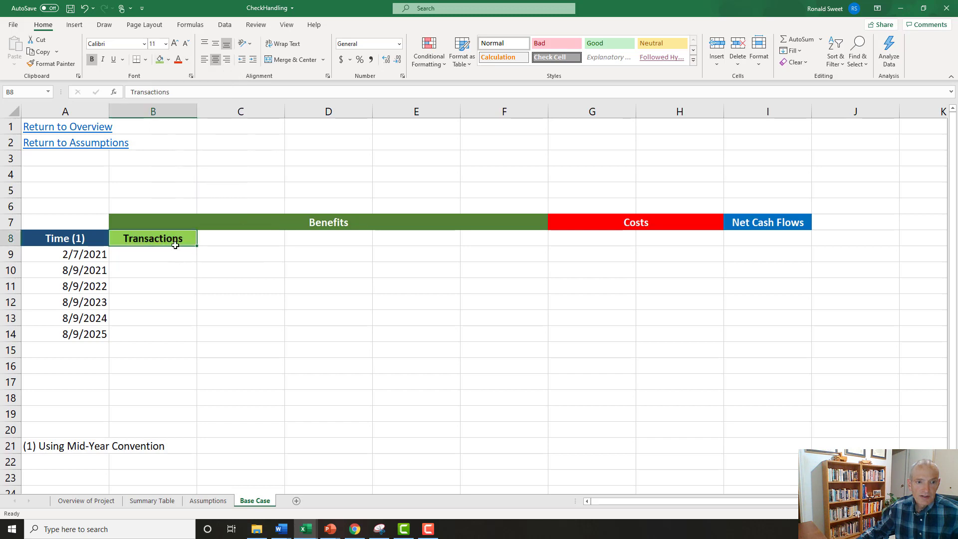
# Calculate the 8/9/2021 transactions in B10 with the formula =Assumptions!B5*Assumptions!B9.
pyautogui.click(134, 270)
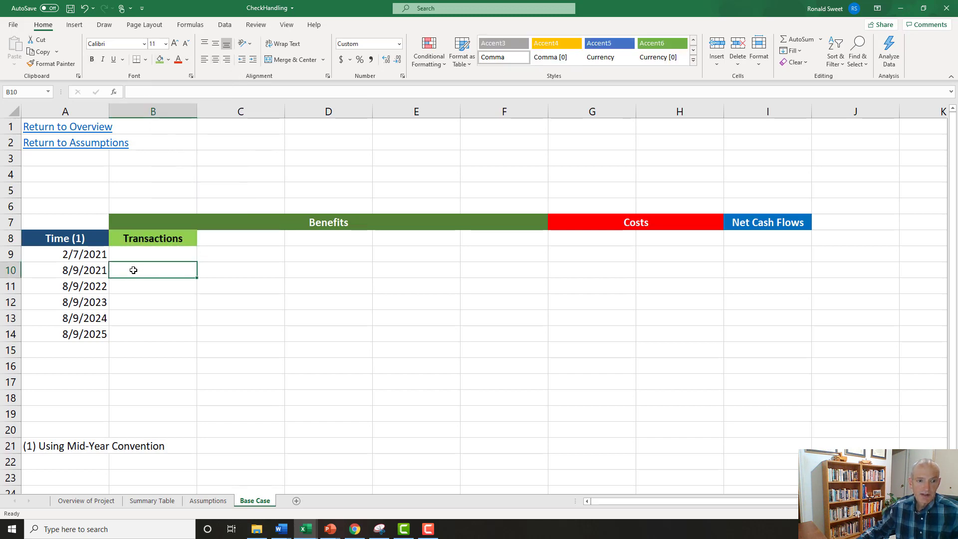
pyautogui.moveTo(50, 274); pyautogui.dragTo(176, 287)
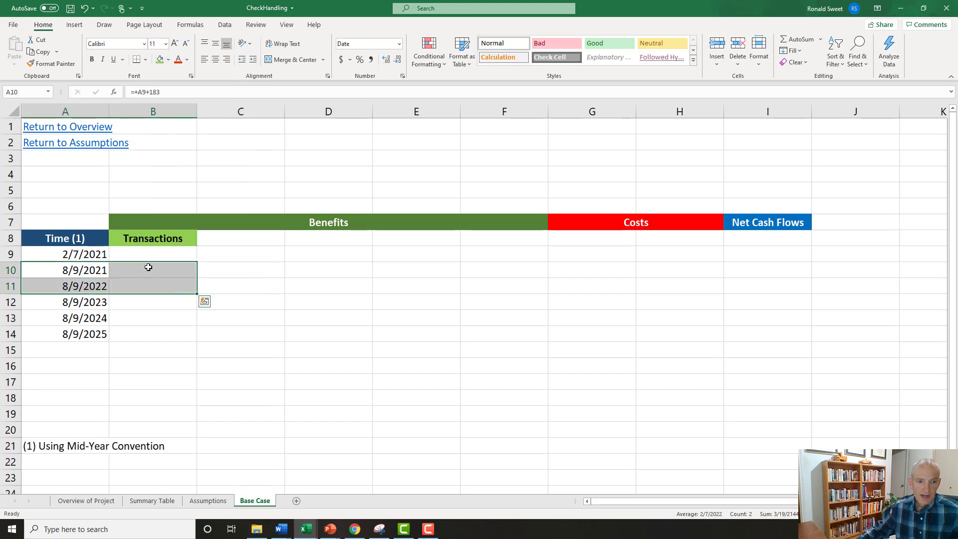
pyautogui.click(147, 265)
pyautogui.write('=Assumptions!')
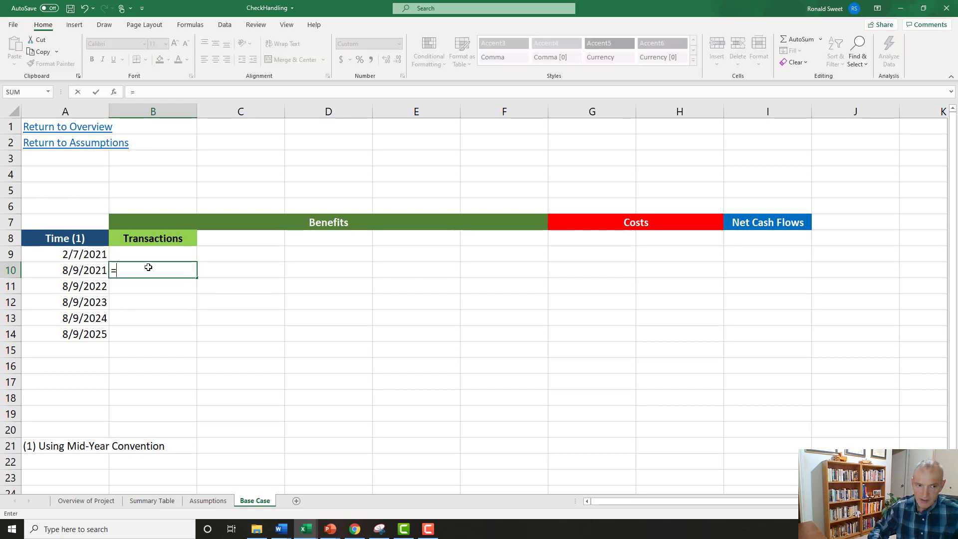
pyautogui.click(207, 501)
pyautogui.click(320, 181)
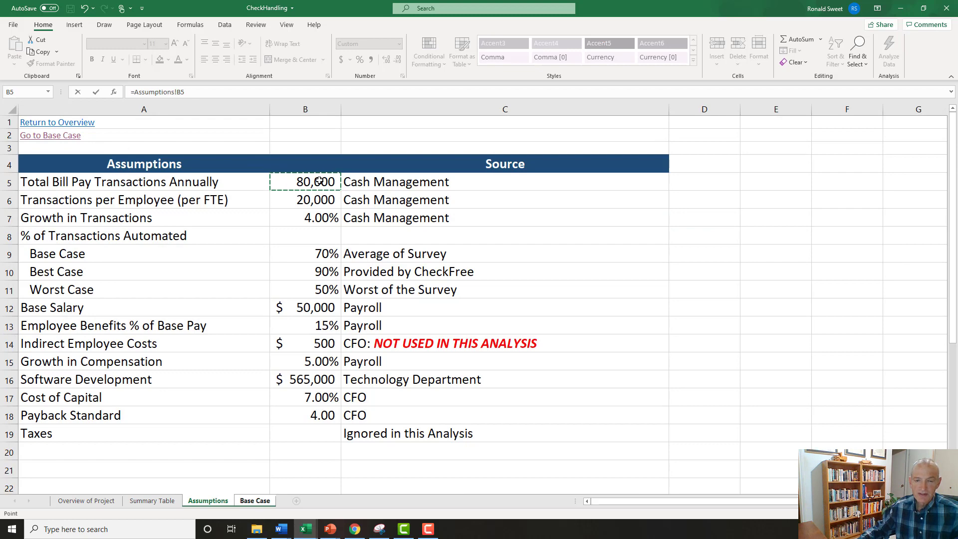
pyautogui.write('*')
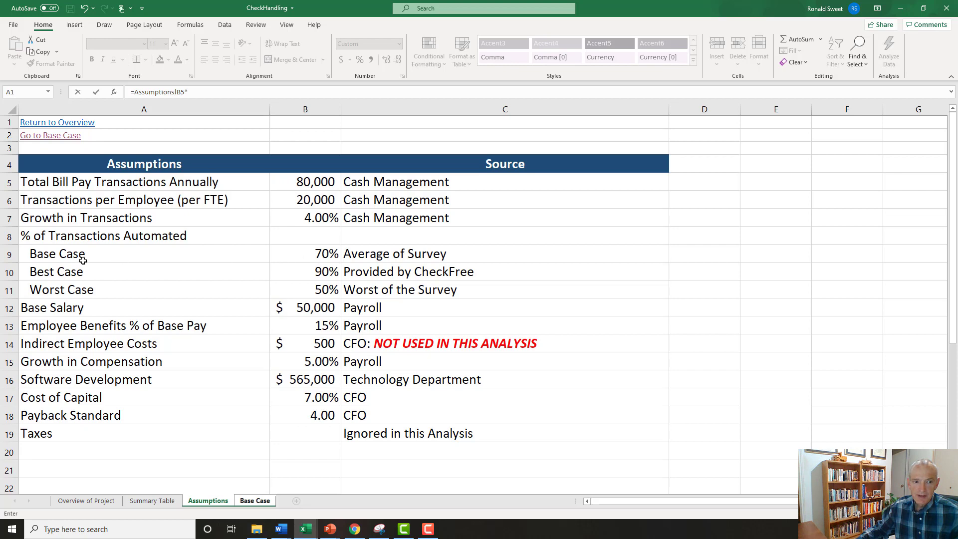
pyautogui.click(301, 251)
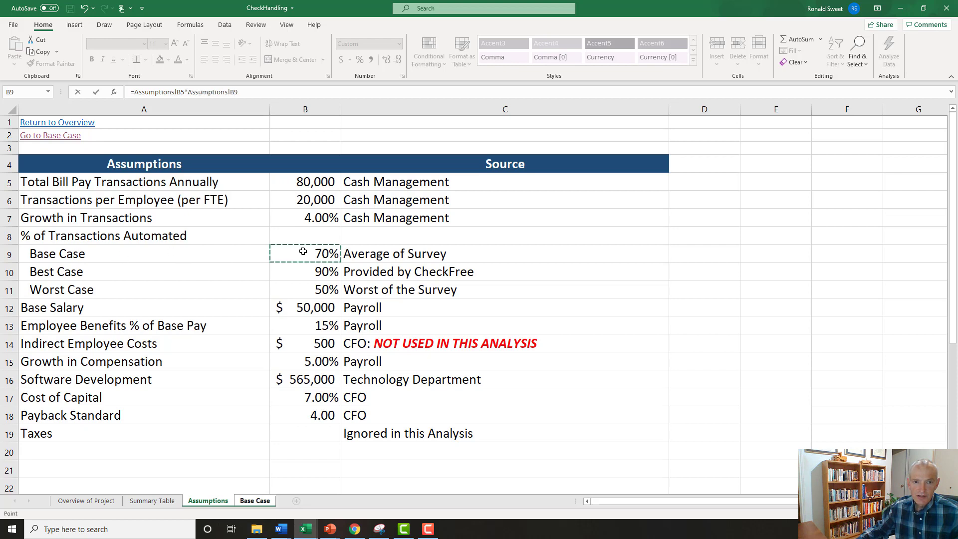
pyautogui.hotkey('ctrl', 'Return')
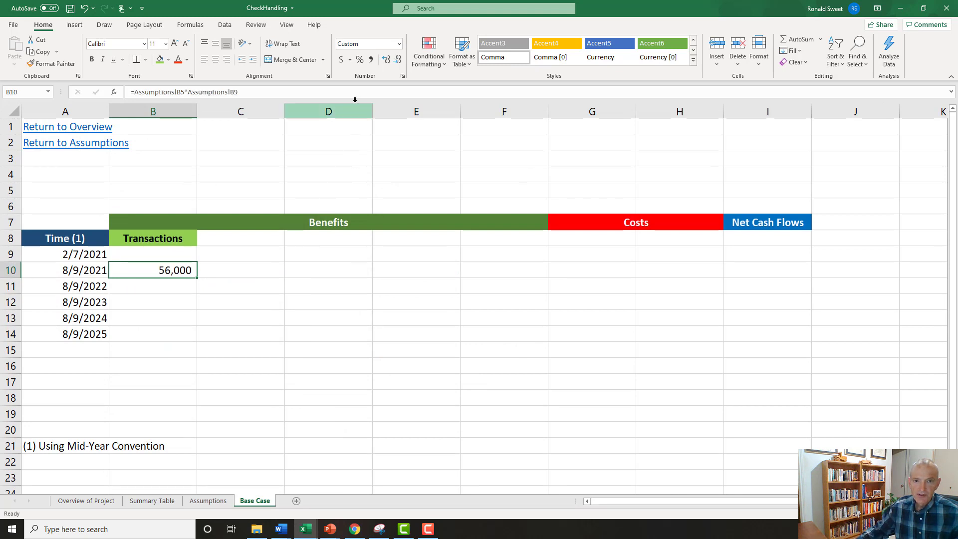
pyautogui.click(371, 60)
pyautogui.click(398, 61)
pyautogui.click(398, 61)
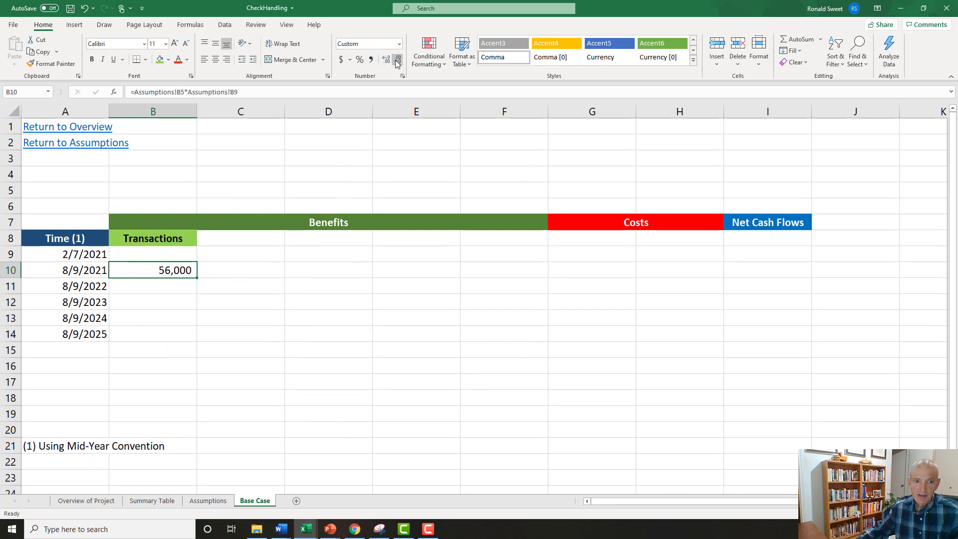
# Calculate the 8/9/2022 transactions in B11 with the formula =B10*(1+Assumptions!$B$7), locking the growth rate reference.
pyautogui.click(145, 287)
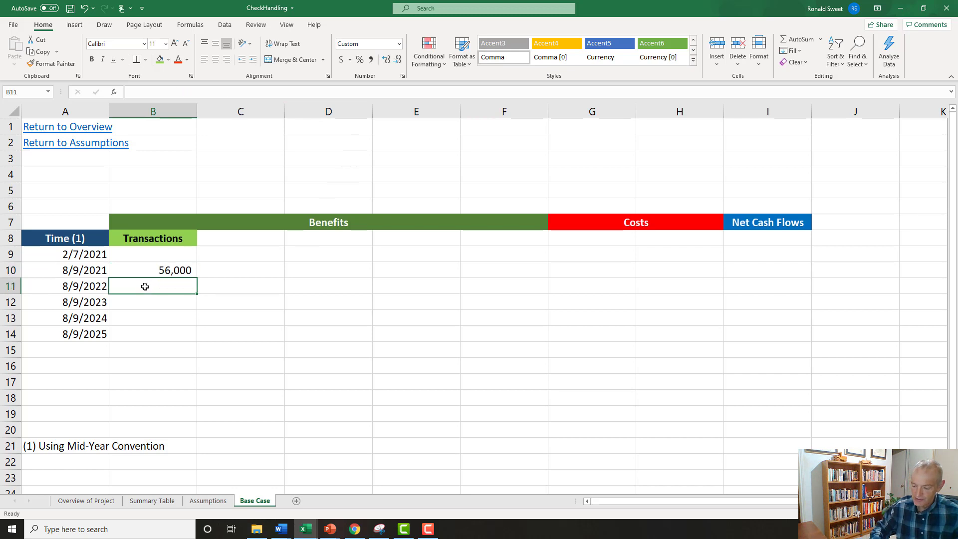
pyautogui.write('=')
pyautogui.press('Up')
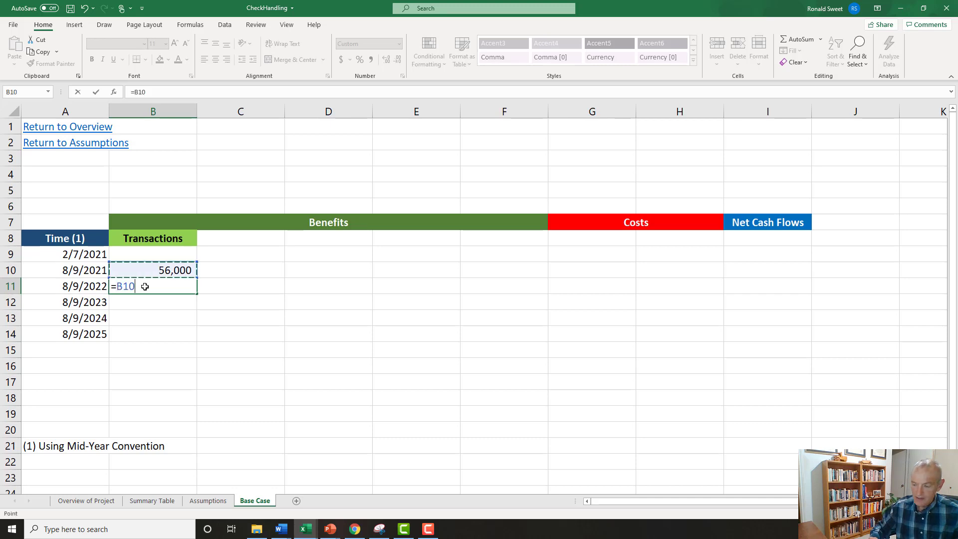
pyautogui.write('*(1+')
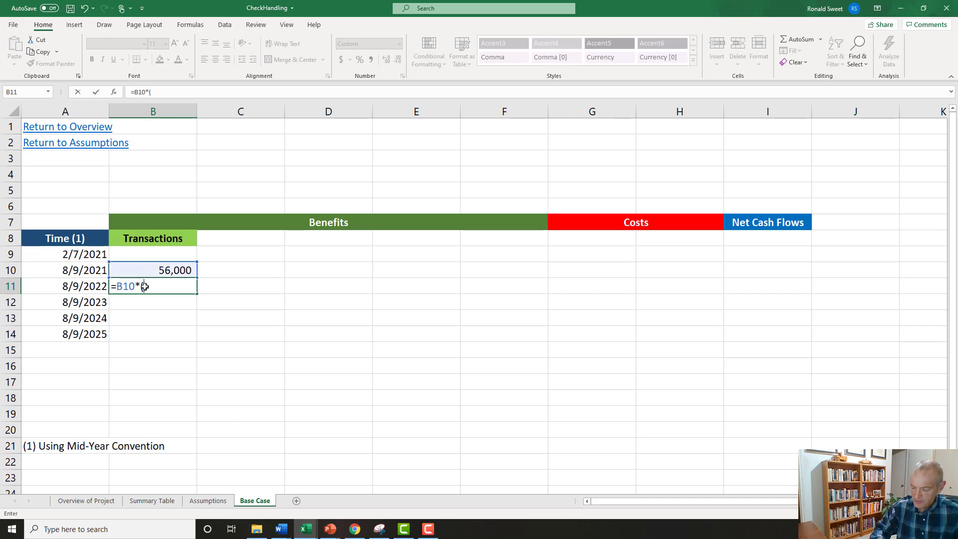
pyautogui.click(208, 501)
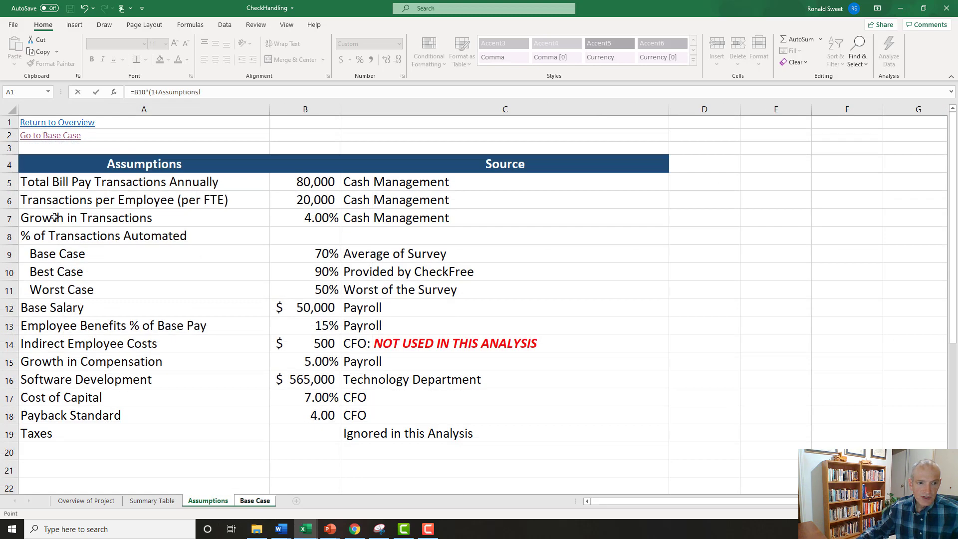
pyautogui.click(310, 220)
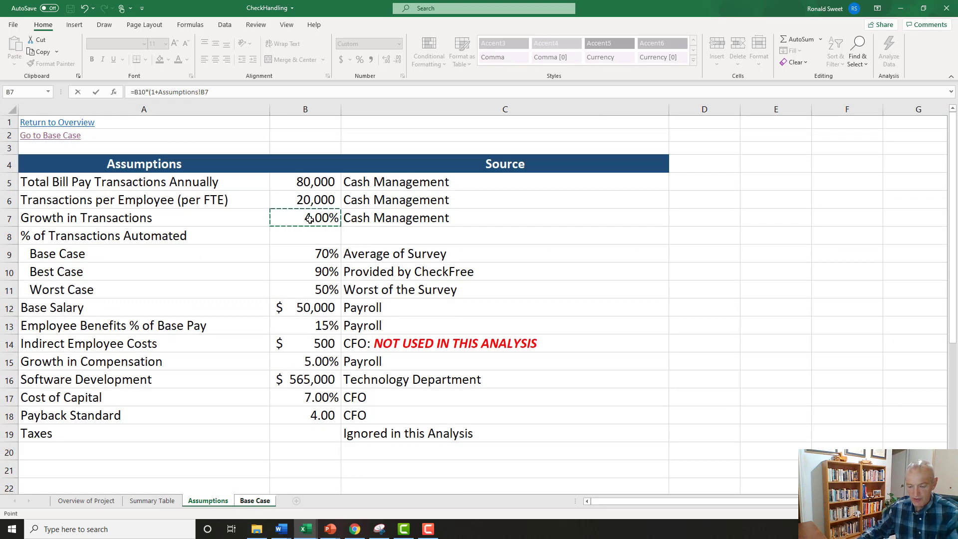
pyautogui.press('F4')
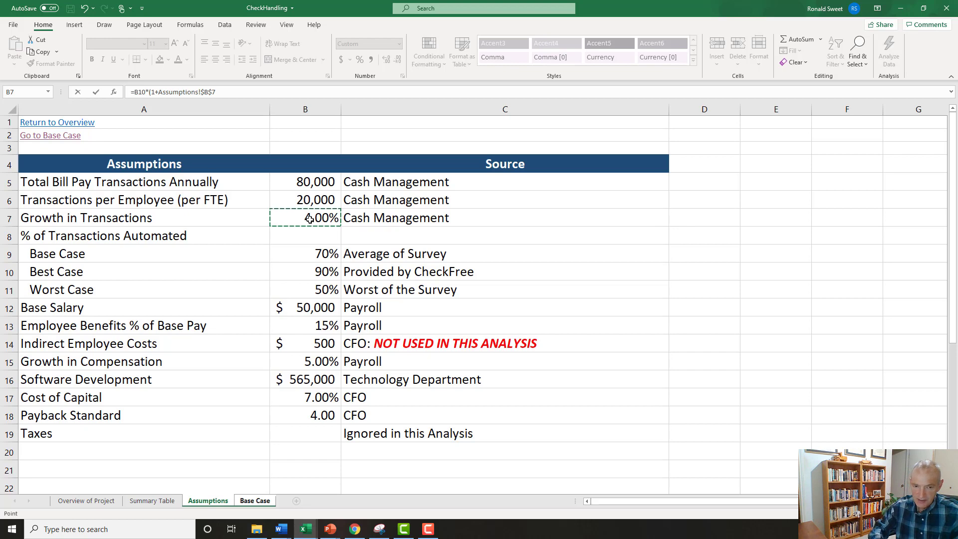
pyautogui.press('Return')
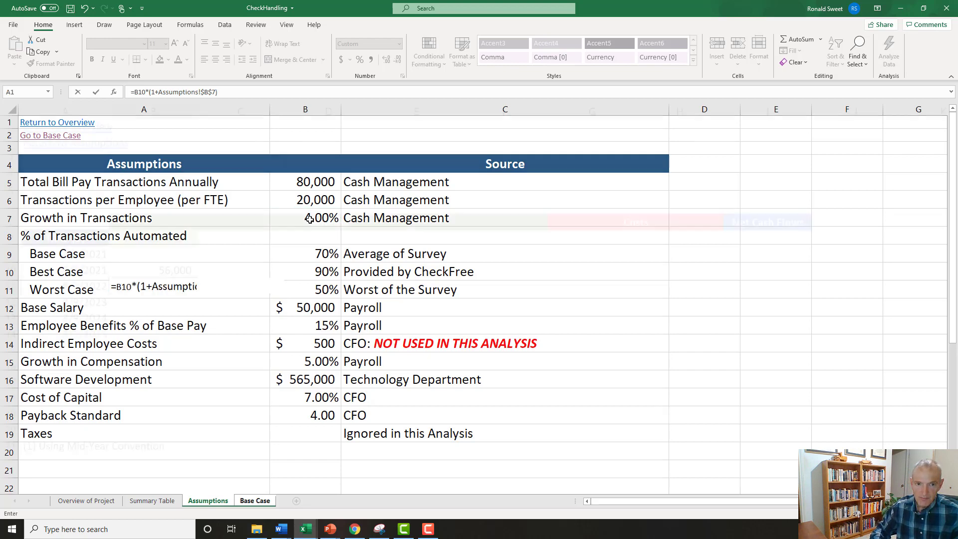
pyautogui.press('Up')
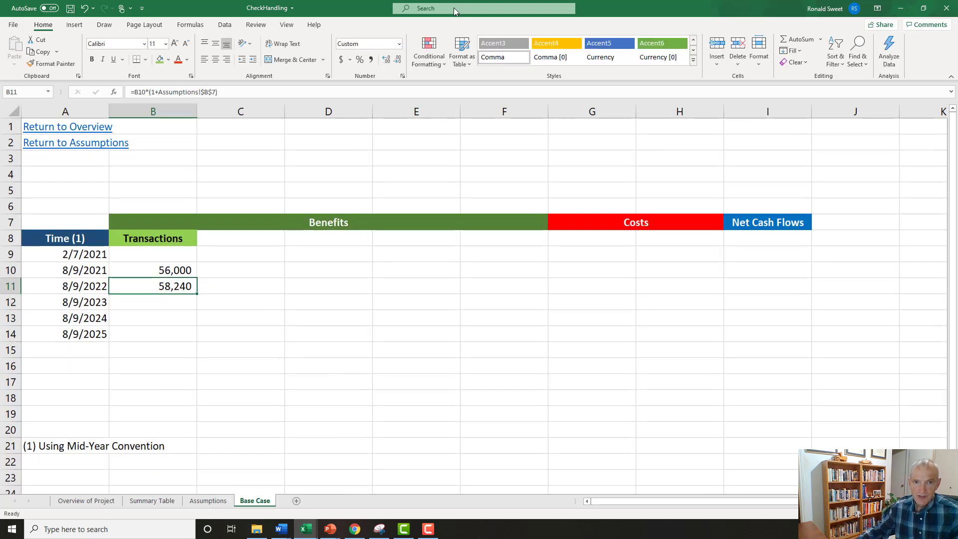
# Format B11 with a thousands separator and no decimals, and fill its formula down through B14 for 8/9/2025.
pyautogui.click(370, 59)
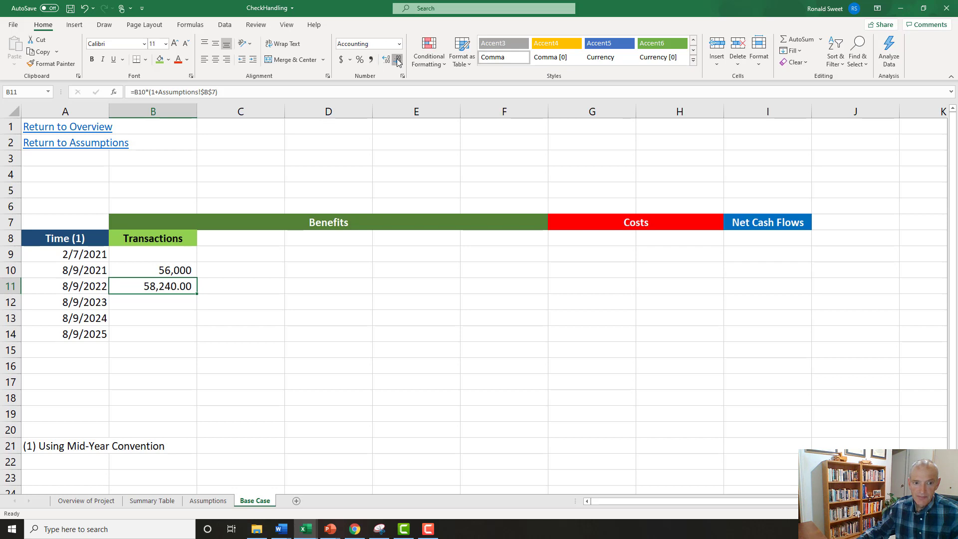
pyautogui.click(397, 59)
pyautogui.click(398, 60)
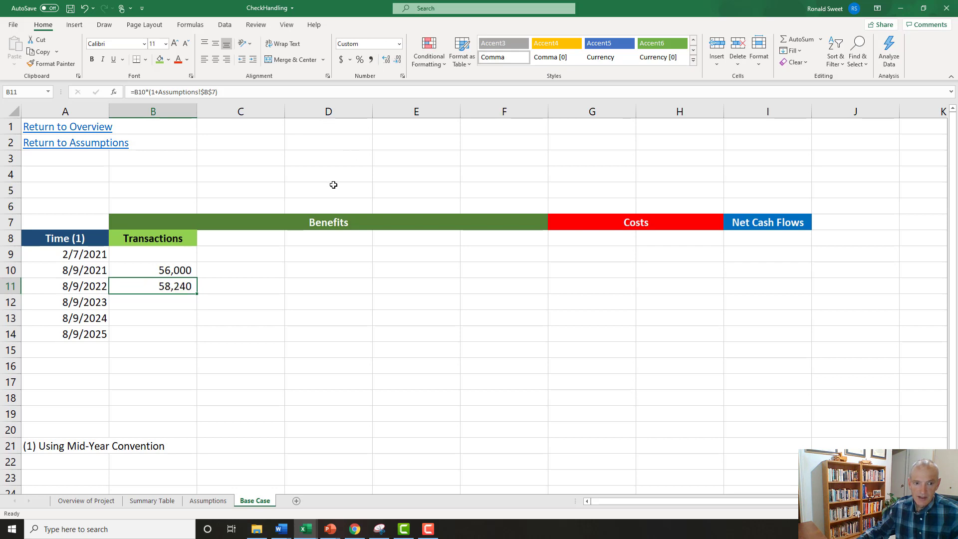
pyautogui.click(155, 274)
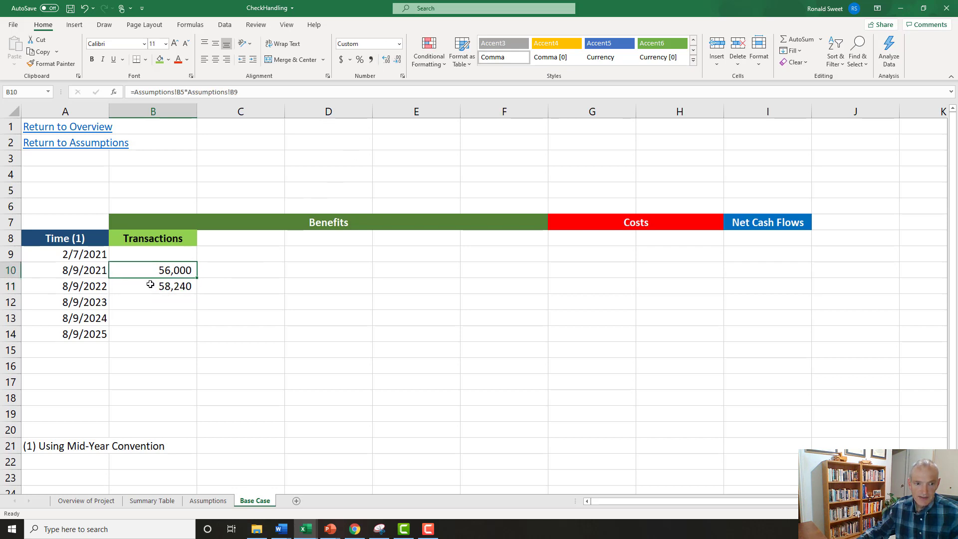
pyautogui.click(150, 284)
pyautogui.moveTo(198, 295); pyautogui.dragTo(199, 343)
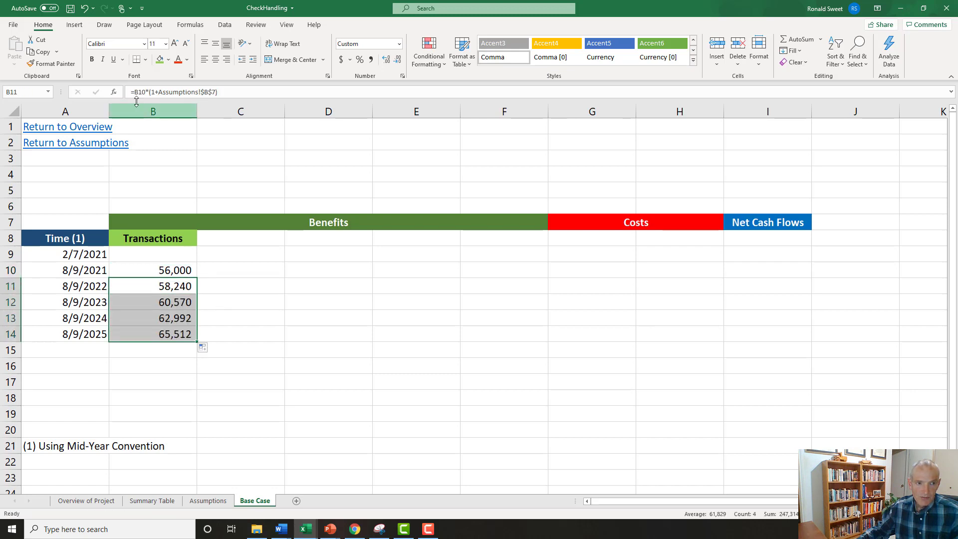
# Turn the formulas in B10 and B11 into literal text by putting an apostrophe in front of each.
pyautogui.click(144, 269)
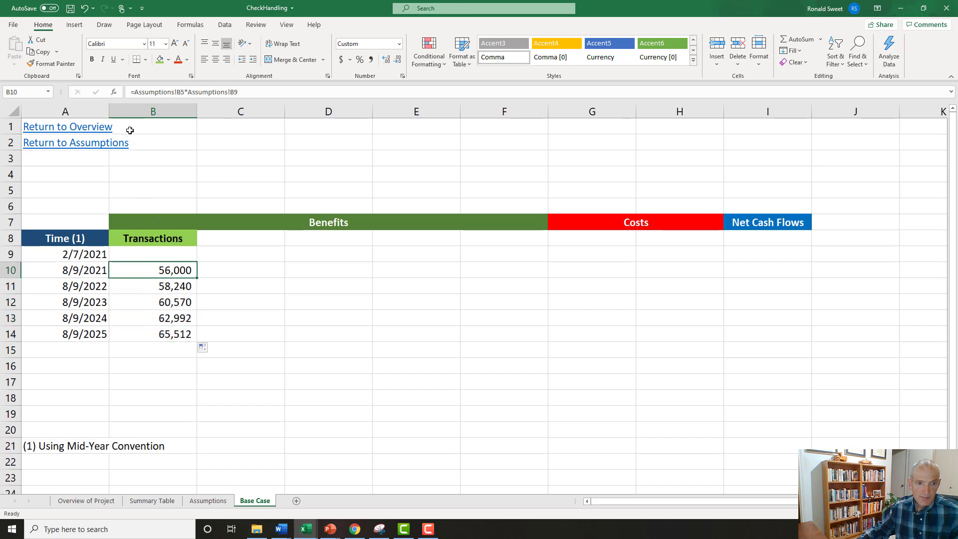
pyautogui.click(129, 91)
pyautogui.write("'")
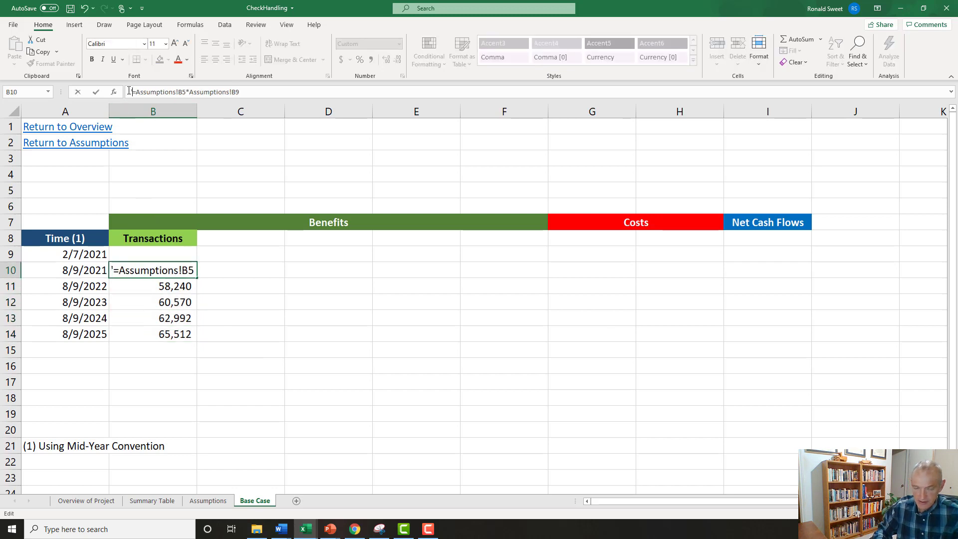
pyautogui.press('Return')
pyautogui.click(129, 91)
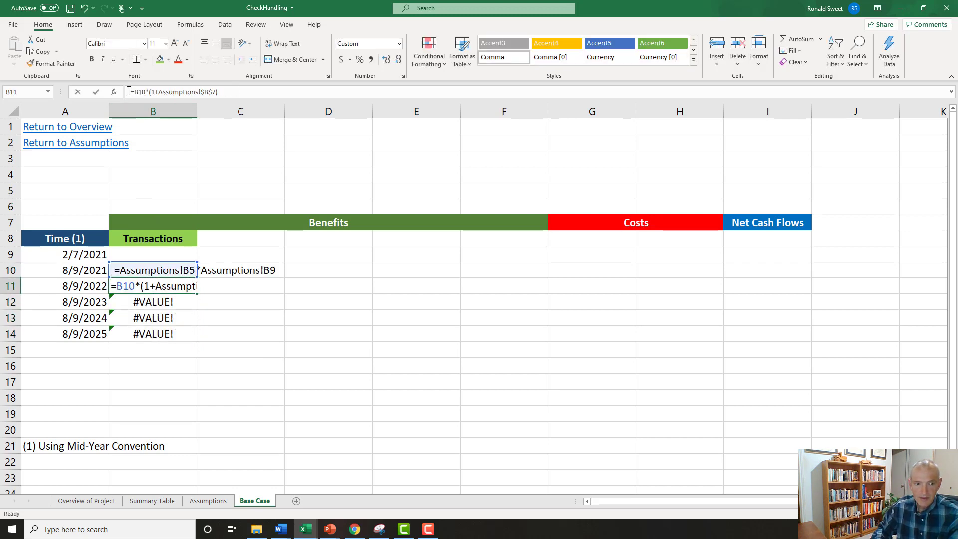
pyautogui.write("'")
pyautogui.press('Return')
# Copy the formula texts in B10:B11 to B15:B16 beneath the Transactions column as documentation.
pyautogui.press('Up')
pyautogui.press('Up')
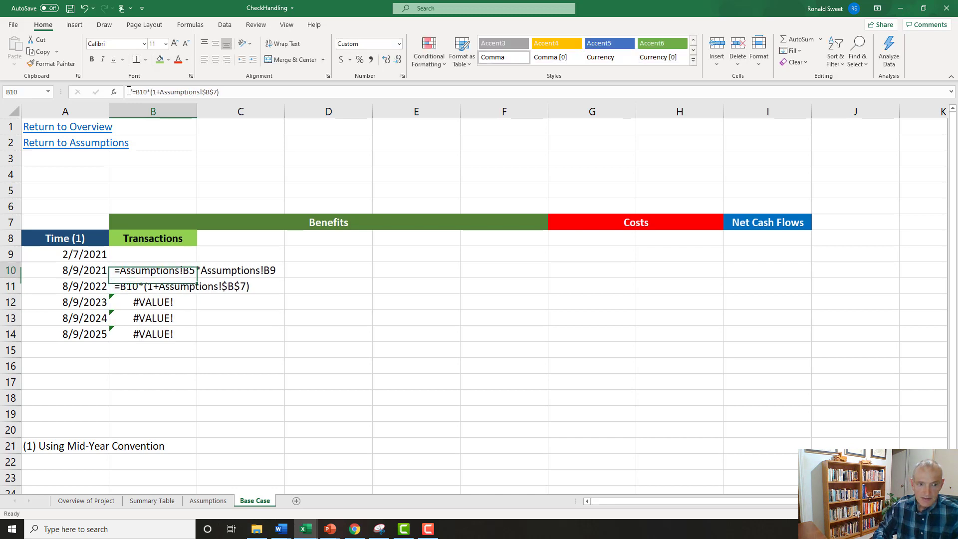
pyautogui.hotkey('shift', 'Down')
pyautogui.hotkey('ctrl', 'c')
pyautogui.press('Down')
pyautogui.press('Down')
pyautogui.press('Down')
pyautogui.press('Down')
pyautogui.press('Down')
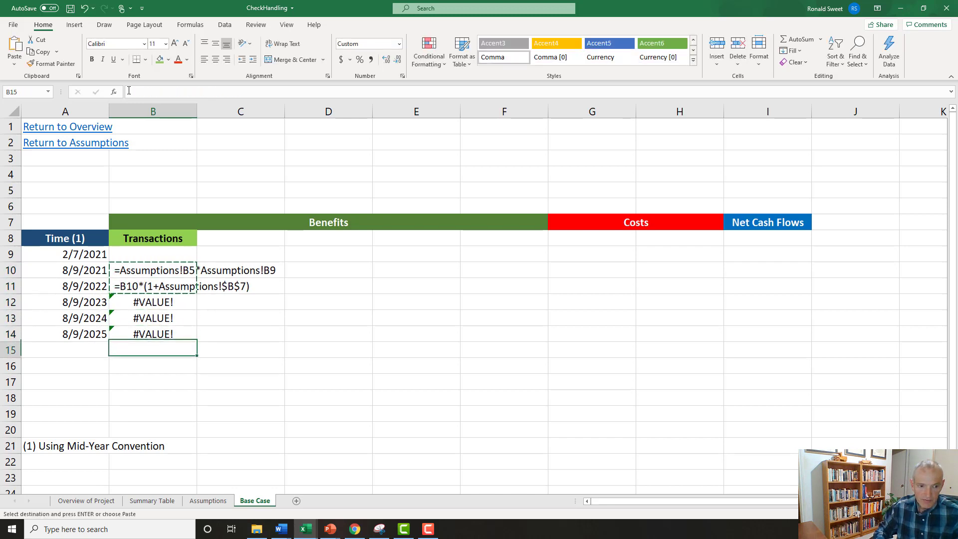
pyautogui.press('Return')
# Restore B10 and B11 to live formulas by removing their leading apostrophes.
pyautogui.press('Up')
pyautogui.press('Up')
pyautogui.press('Up')
pyautogui.press('Up')
pyautogui.press('Up')
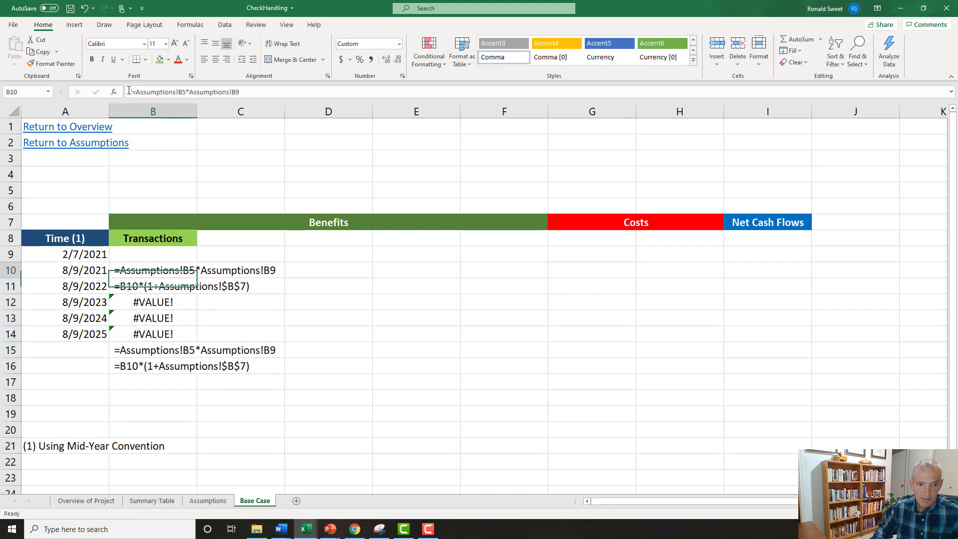
pyautogui.click(129, 92)
pyautogui.press('Delete')
pyautogui.press('Return')
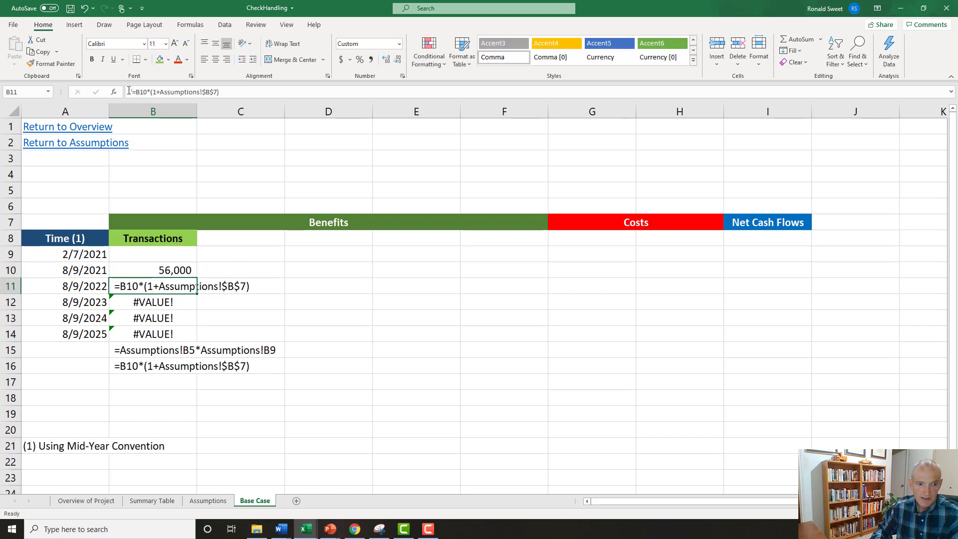
pyautogui.click(129, 91)
pyautogui.press('Delete')
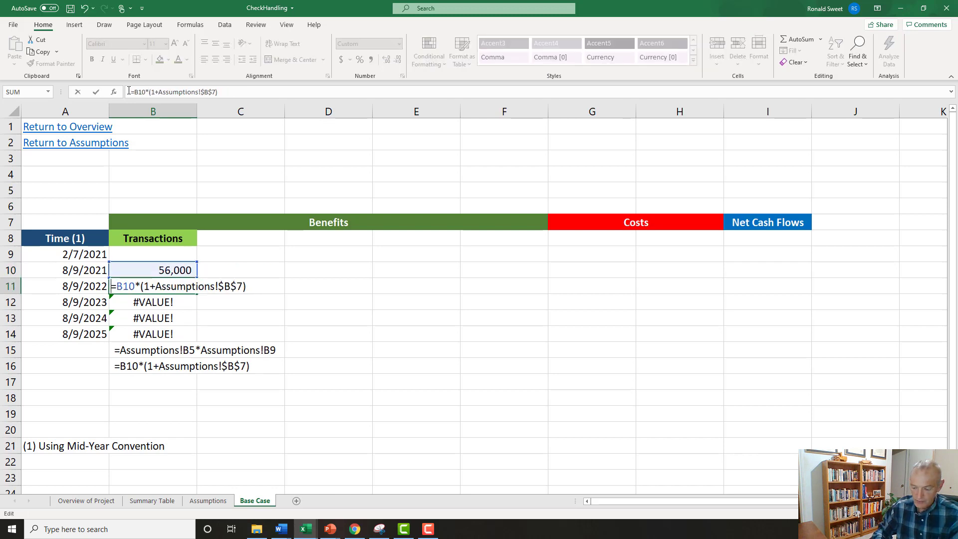
pyautogui.press('Return')
pyautogui.press('Down')
pyautogui.press('Down')
pyautogui.press('Down')
pyautogui.press('Down')
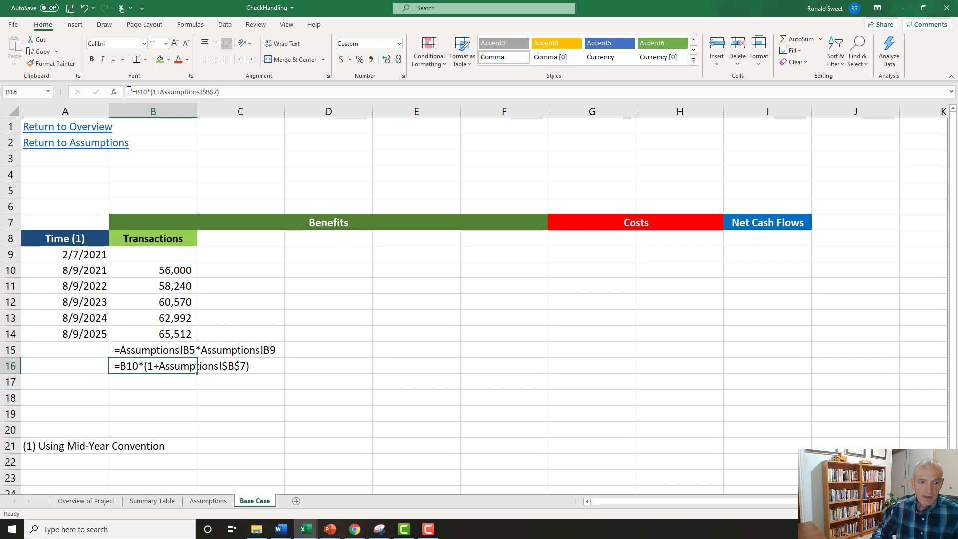
pyautogui.press('Down')
pyautogui.press('Down')
pyautogui.press('Down')
pyautogui.press('Down')
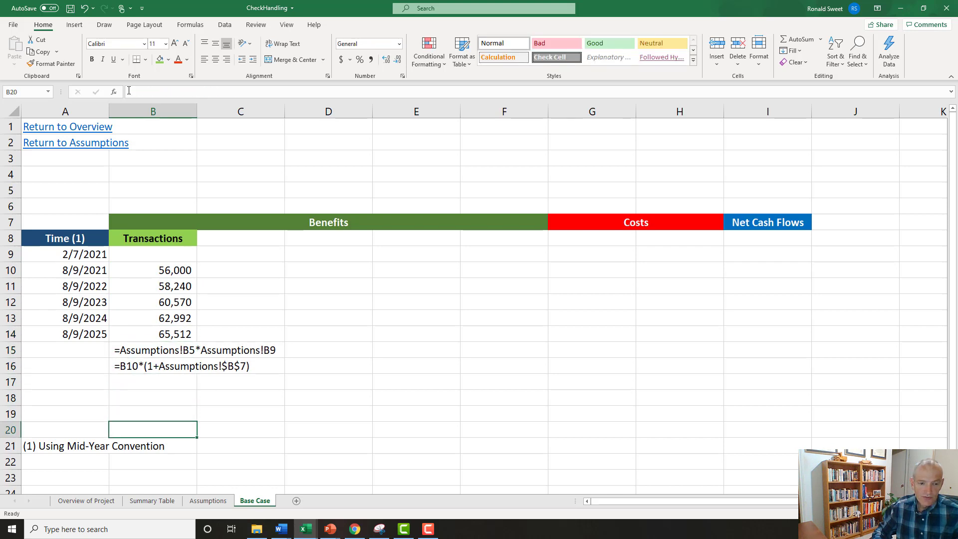
pyautogui.press('Up')
pyautogui.press('Up')
pyautogui.press('Up')
pyautogui.press('Up')
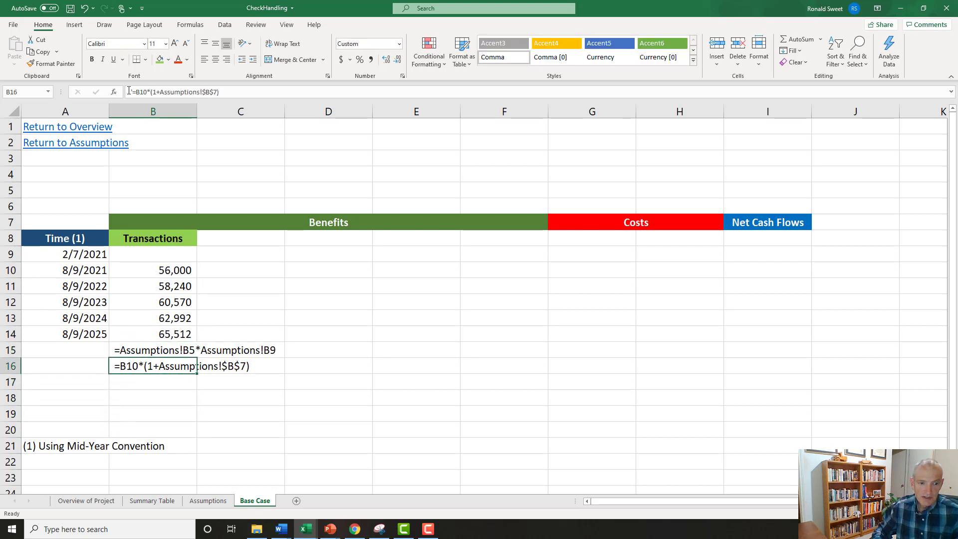
pyautogui.press('Up')
pyautogui.press('Down')
pyautogui.hotkey('shift', 'Down')
pyautogui.hotkey('shift', 'Down')
pyautogui.hotkey('shift', 'Down')
pyautogui.hotkey('shift', 'Down')
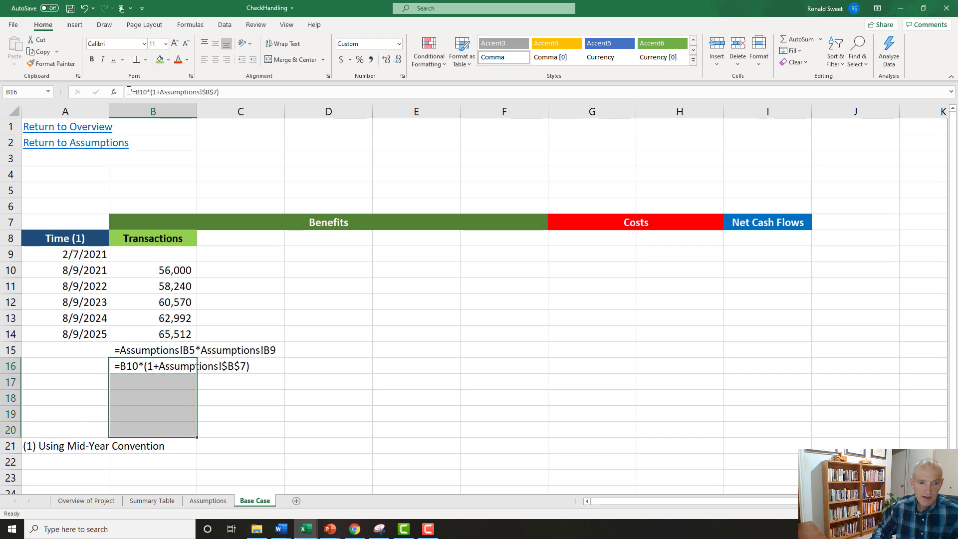
# Enter the header FTEs Saved in C8 beside Transactions and give the cell the same light green fill.
pyautogui.press('Up')
pyautogui.press('Up')
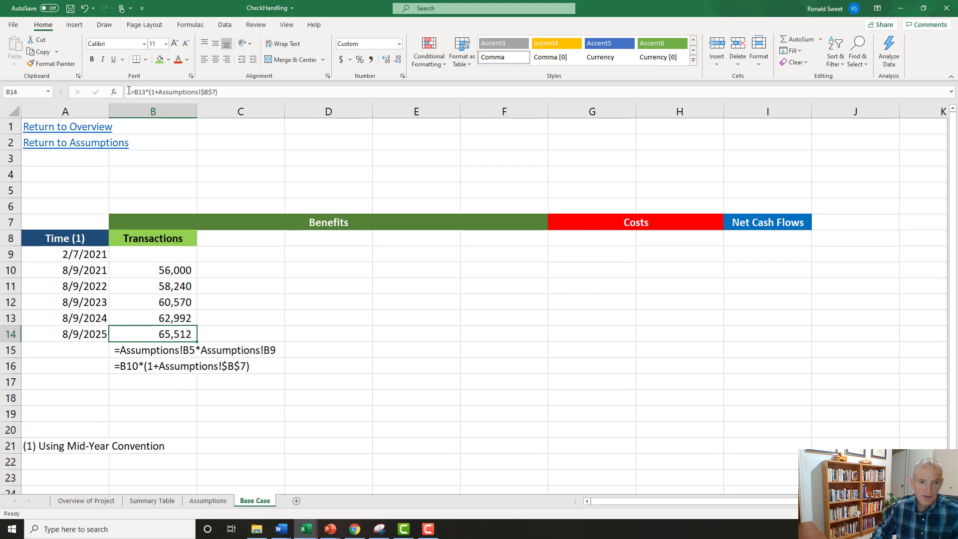
pyautogui.press('Up')
pyautogui.press('Up')
pyautogui.press('Up')
pyautogui.press('Up')
pyautogui.press('Up')
pyautogui.press('Up')
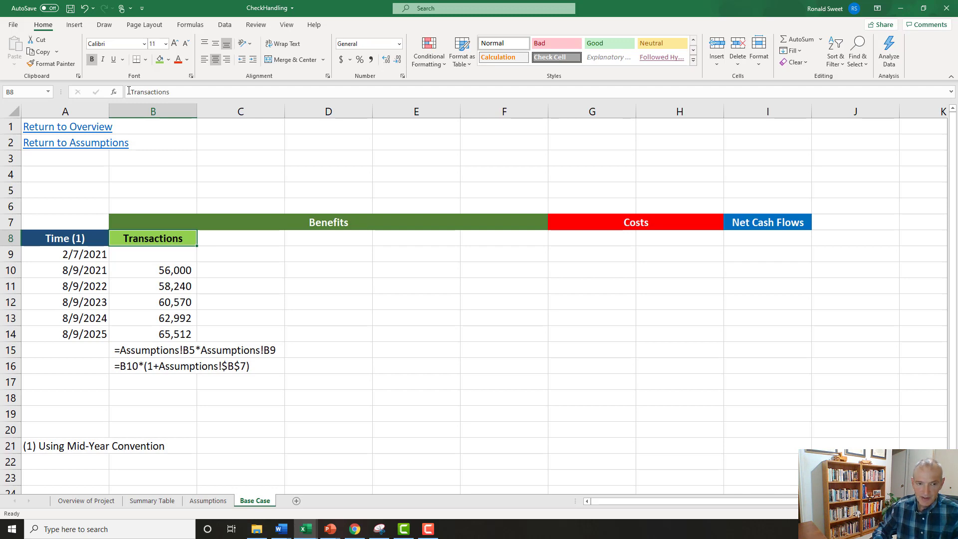
pyautogui.press('Right')
pyautogui.write('FT')
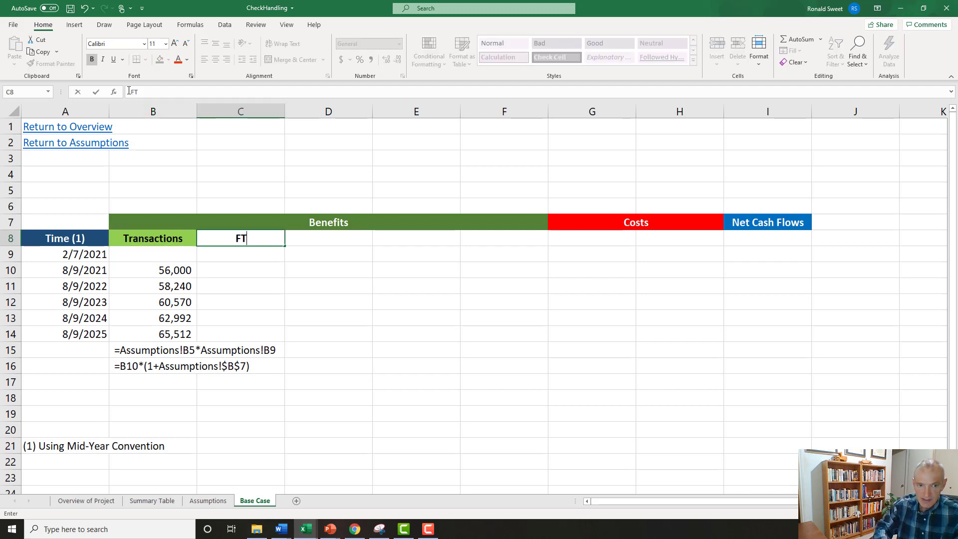
pyautogui.write('Es Saved')
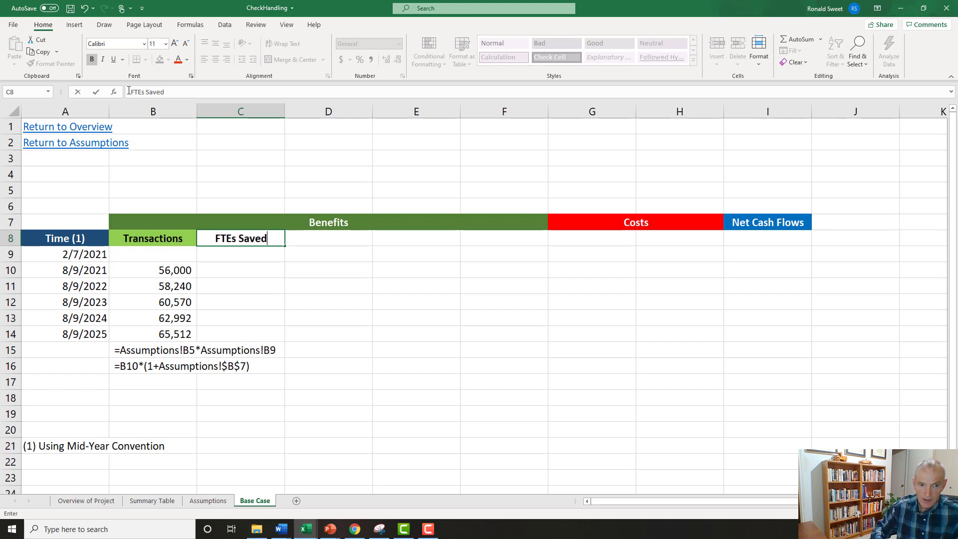
pyautogui.press('Return')
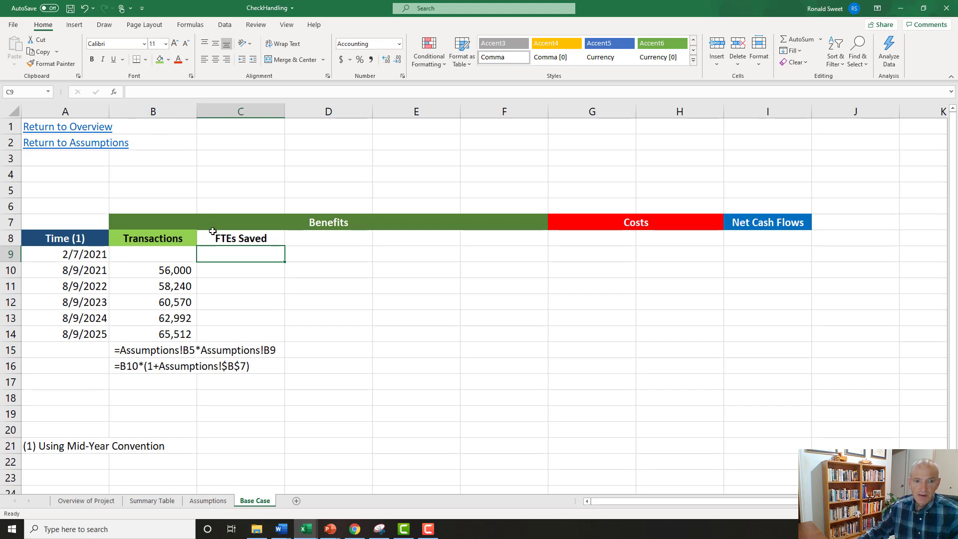
pyautogui.click(214, 234)
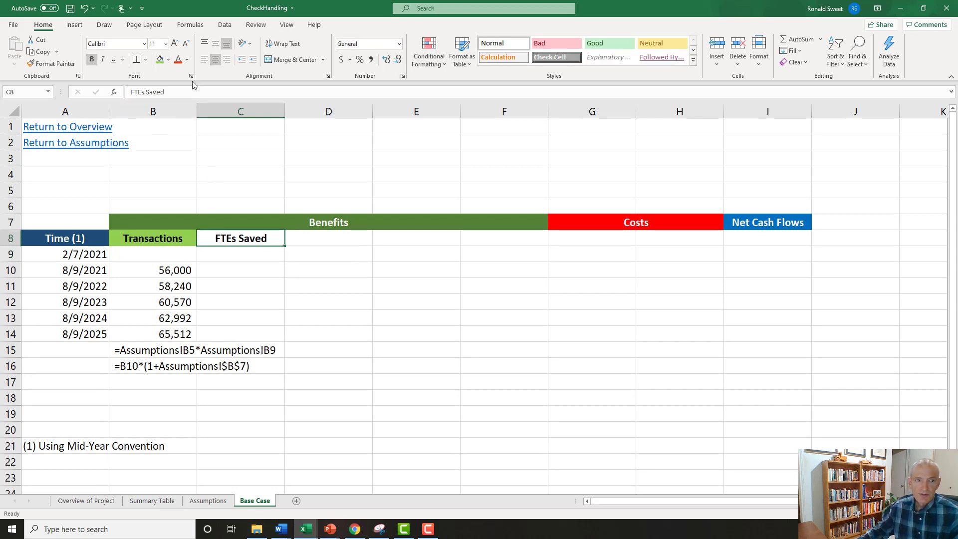
pyautogui.click(159, 60)
# Examine the yearly transaction counts, the empty FTEs Saved column and the Transactions per Employee (per FTE) assumption with its value.
pyautogui.moveTo(156, 270); pyautogui.dragTo(156, 325)
pyautogui.click(218, 272)
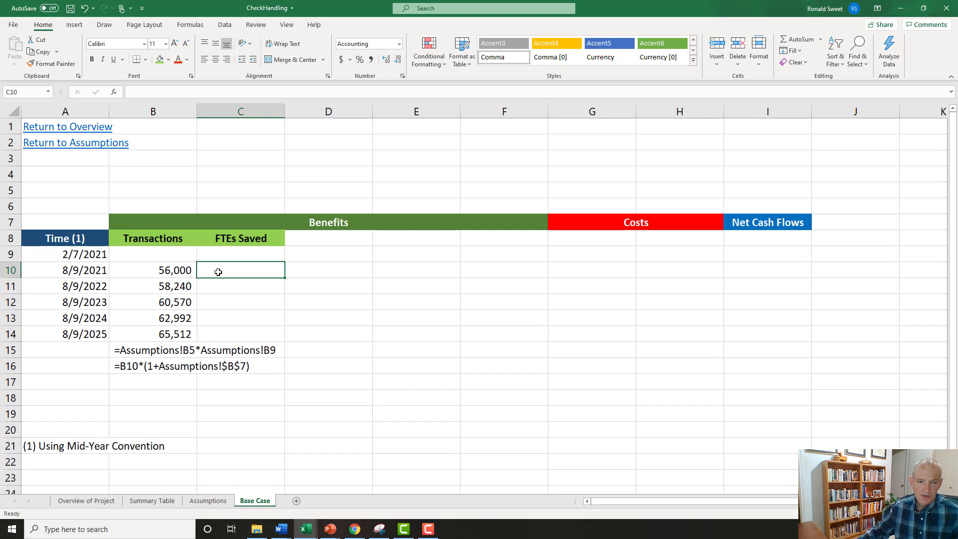
pyautogui.click(238, 239)
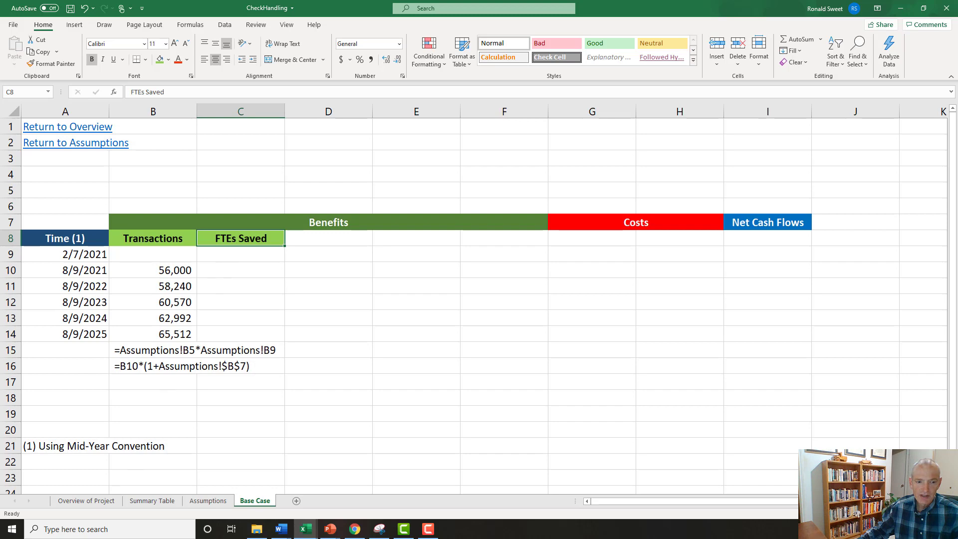
pyautogui.click(223, 501)
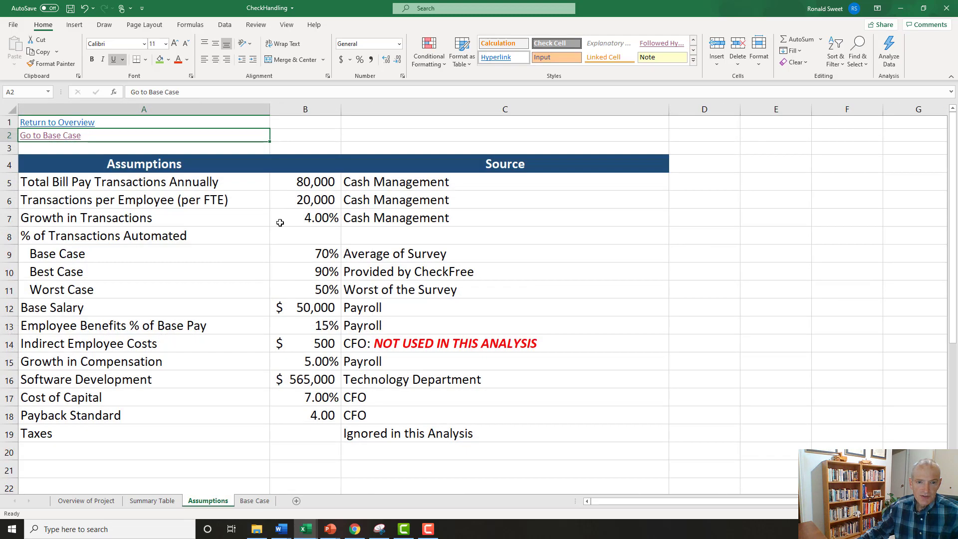
pyautogui.click(148, 199)
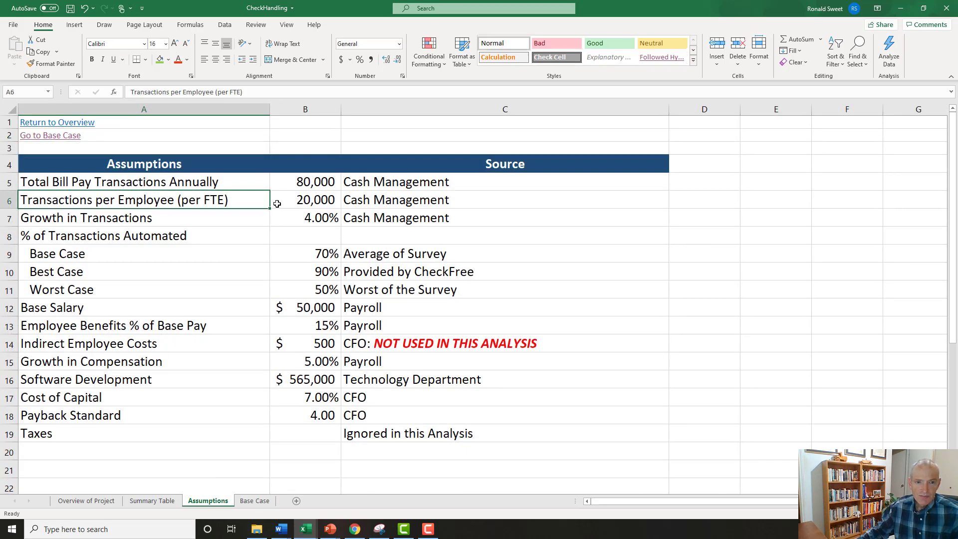
pyautogui.click(295, 202)
pyautogui.click(118, 202)
# Enter the formula =B10/Assumptions!$B$6 in C10 of the Base Case sheet to calculate the first year's FTEs saved.
pyautogui.click(293, 201)
pyautogui.click(254, 502)
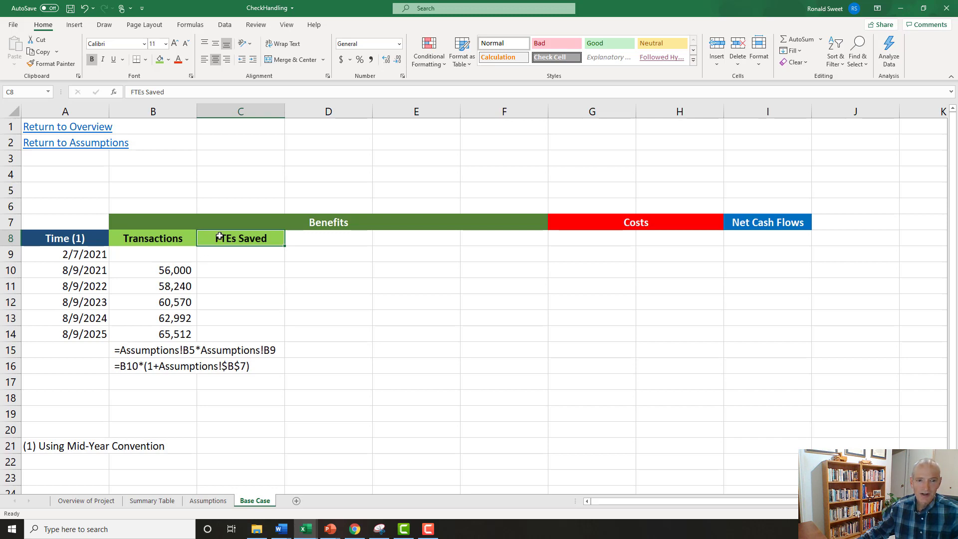
pyautogui.click(220, 270)
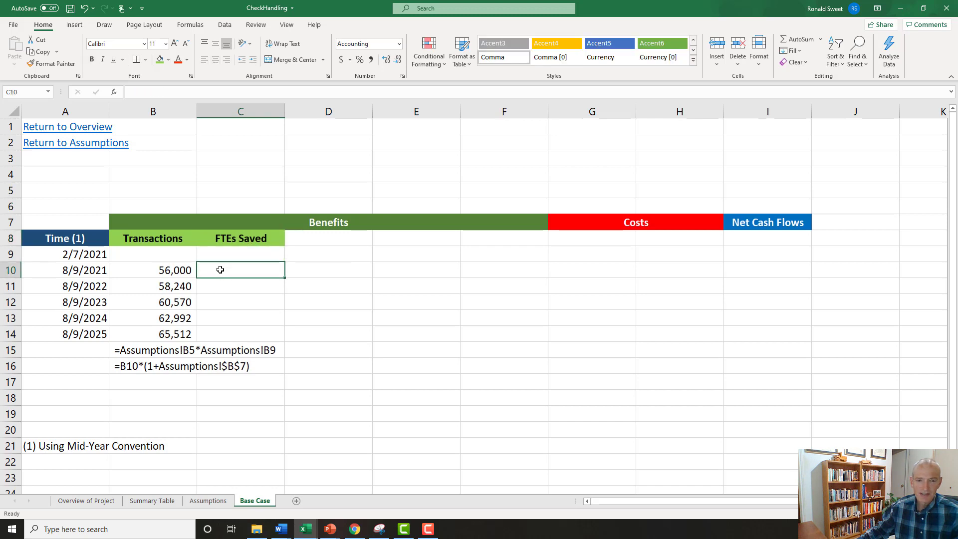
pyautogui.click(224, 237)
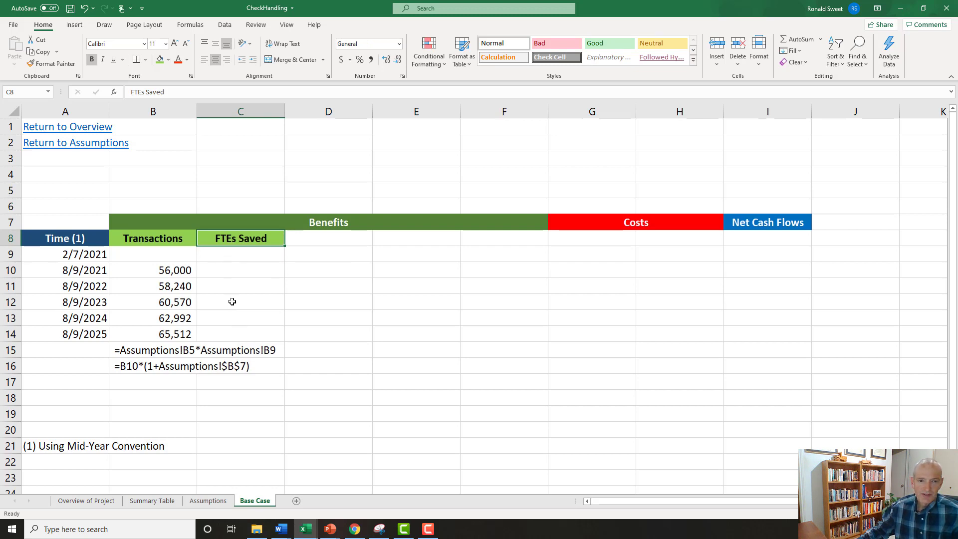
pyautogui.click(227, 273)
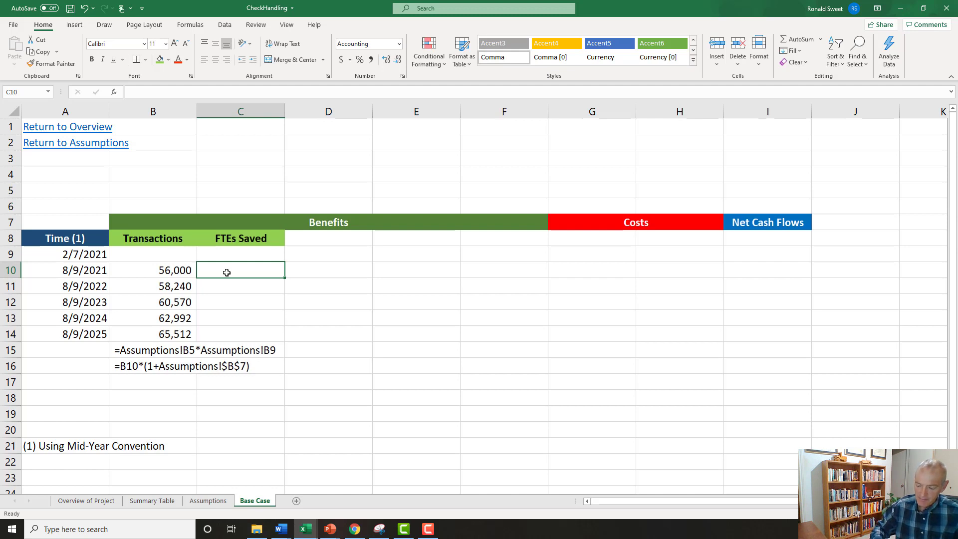
pyautogui.write('=')
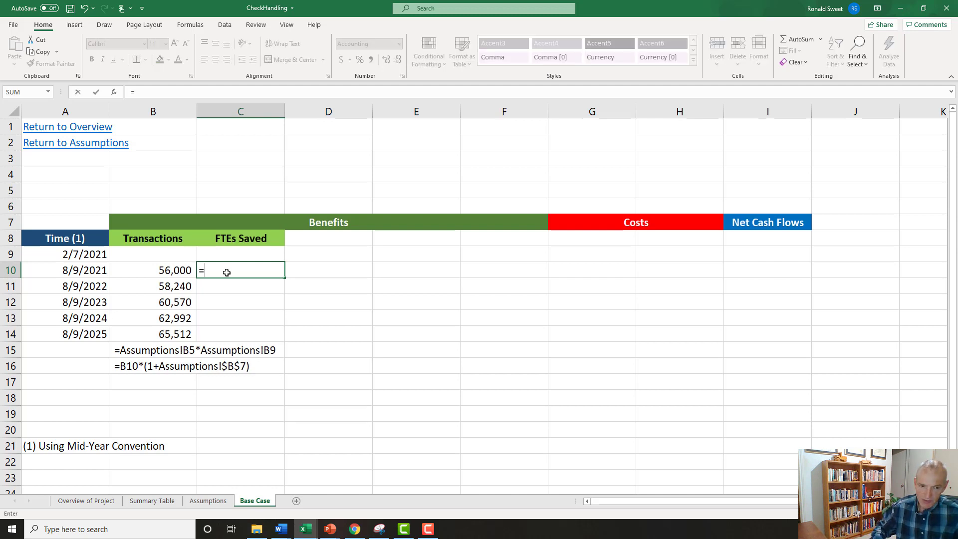
pyautogui.press('Left')
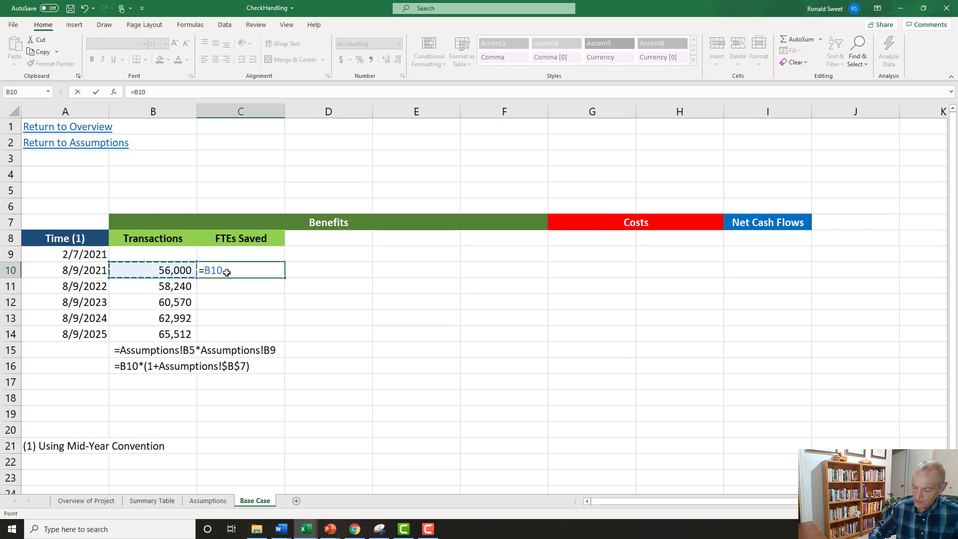
pyautogui.write('/')
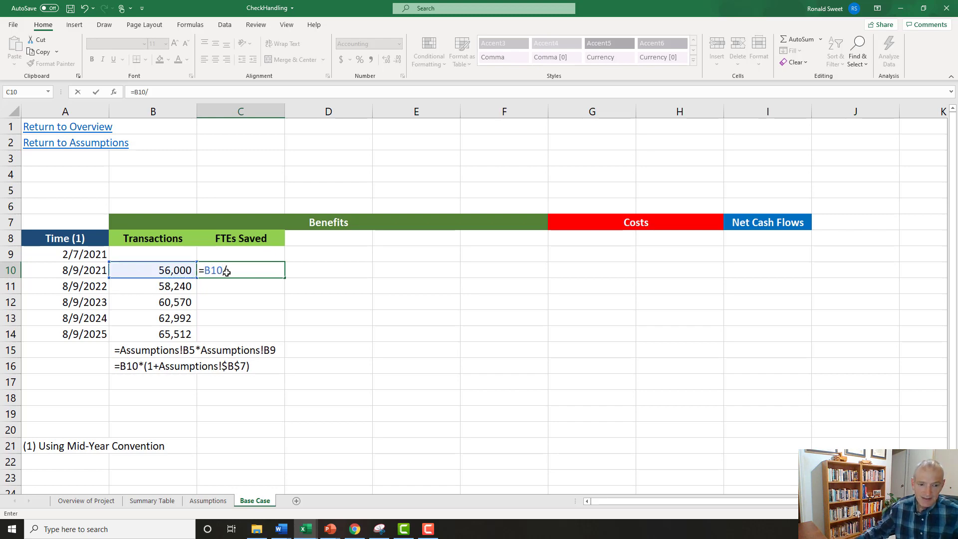
pyautogui.click(209, 501)
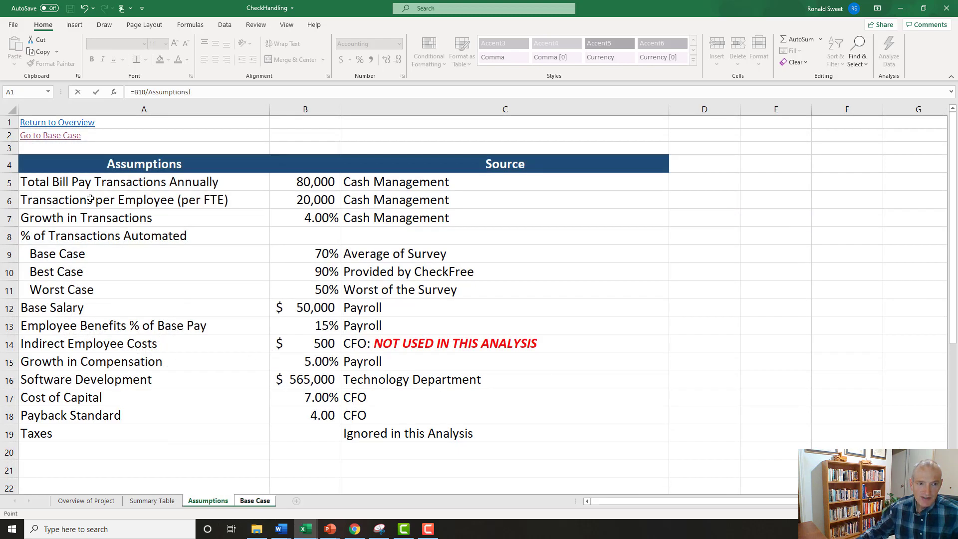
pyautogui.click(296, 199)
pyautogui.press('F4')
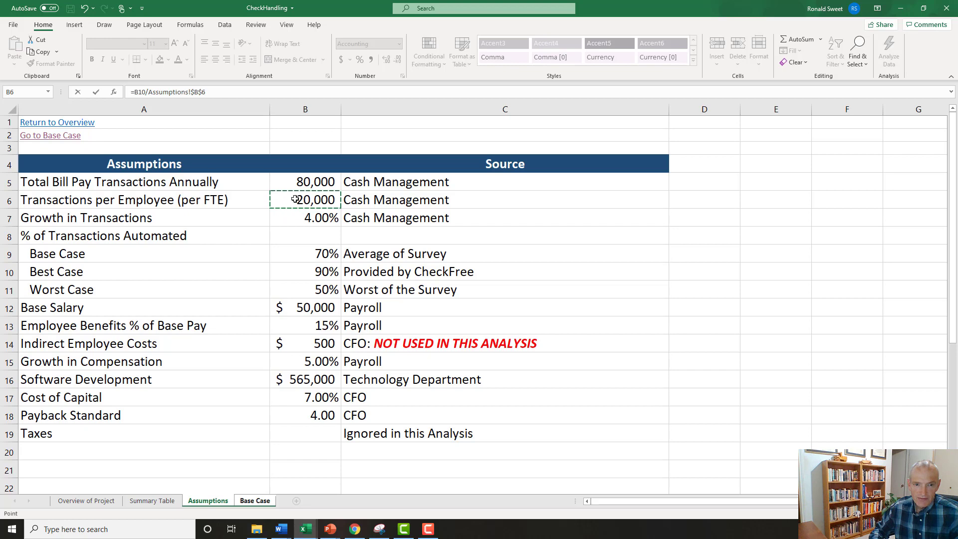
pyautogui.press('Return')
pyautogui.press('Up')
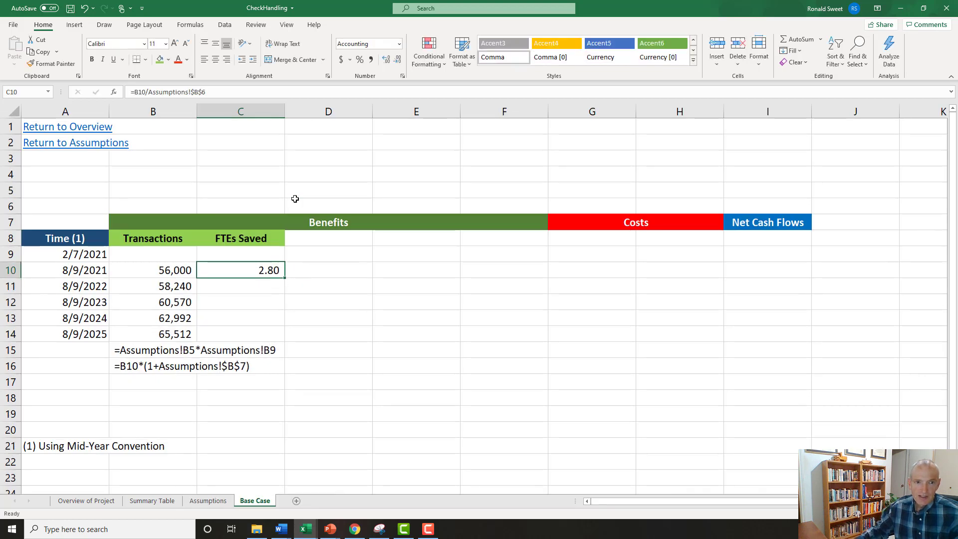
# Fill the FTEs Saved formula in C10, shown with two decimals, down through C14 and check the references in C11.
pyautogui.click(386, 60)
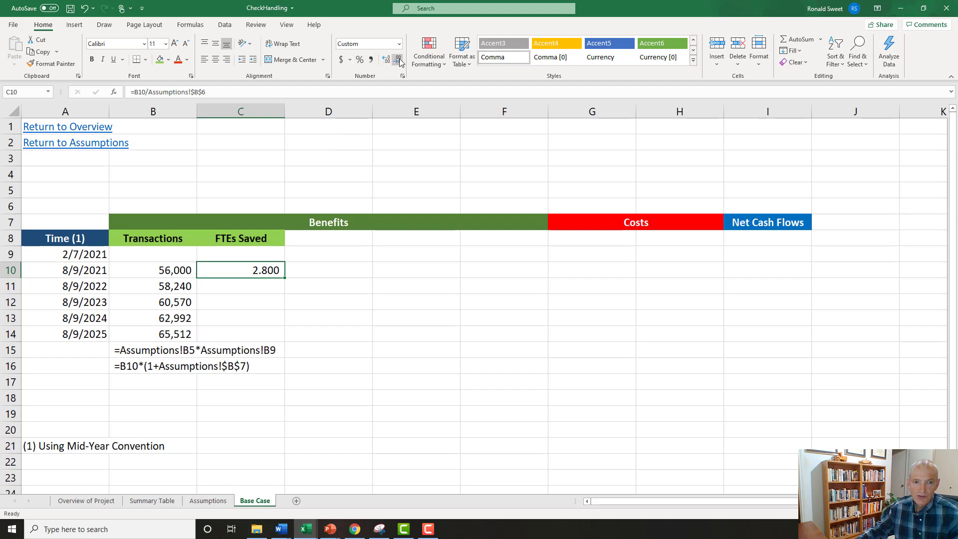
pyautogui.click(398, 60)
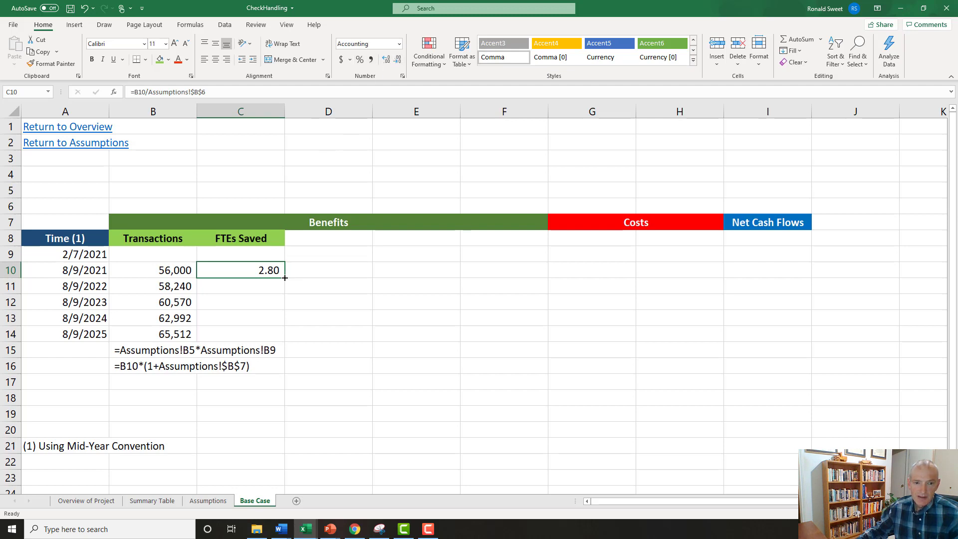
pyautogui.moveTo(285, 278); pyautogui.dragTo(280, 344)
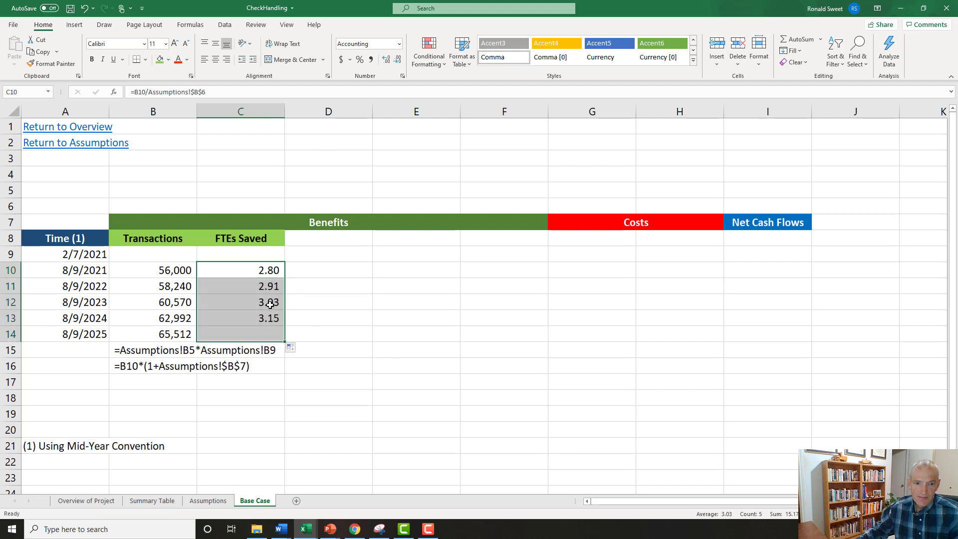
pyautogui.click(263, 289)
pyautogui.click(225, 93)
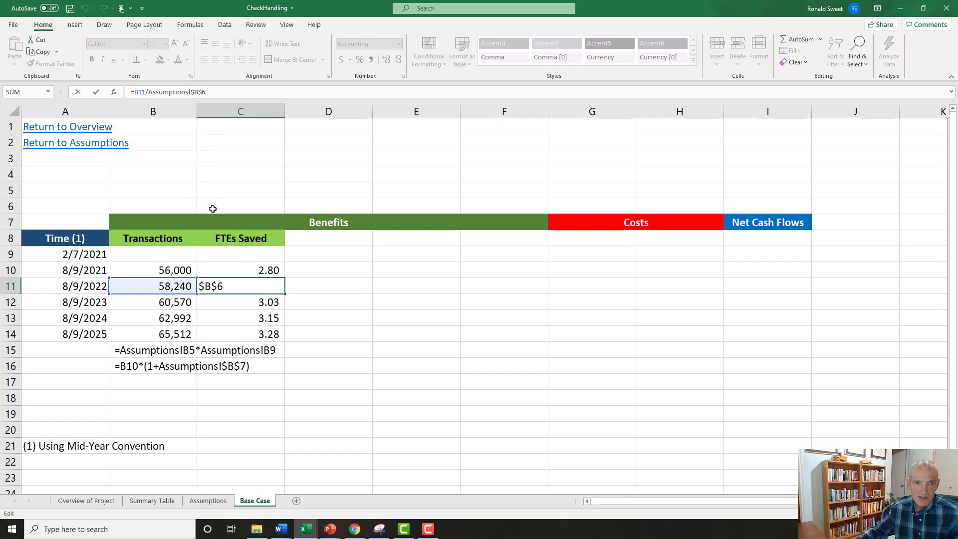
pyautogui.moveTo(151, 90); pyautogui.dragTo(211, 89)
pyautogui.press('Escape')
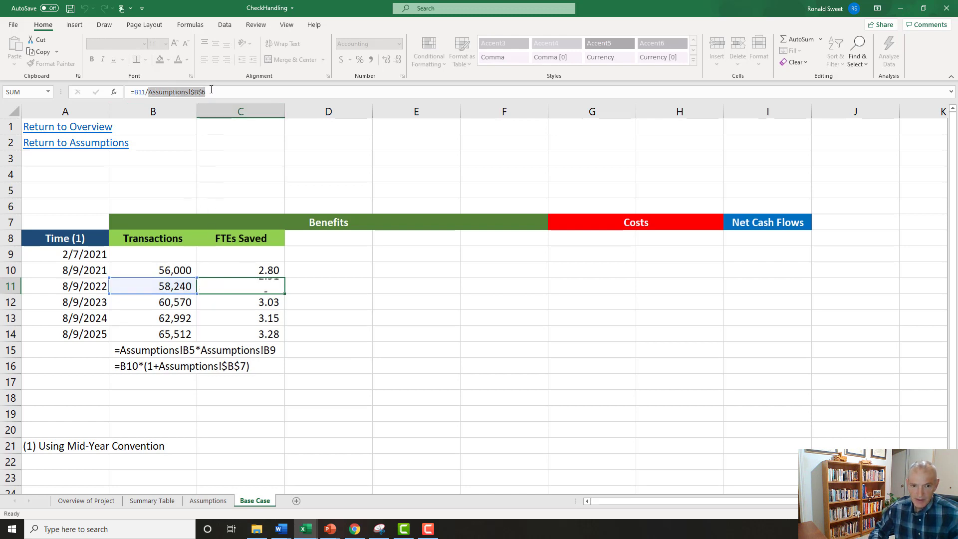
# Turn the C10 formula into text with a leading apostrophe and copy it to C17 as documentation.
pyautogui.press('Up')
pyautogui.press('F2')
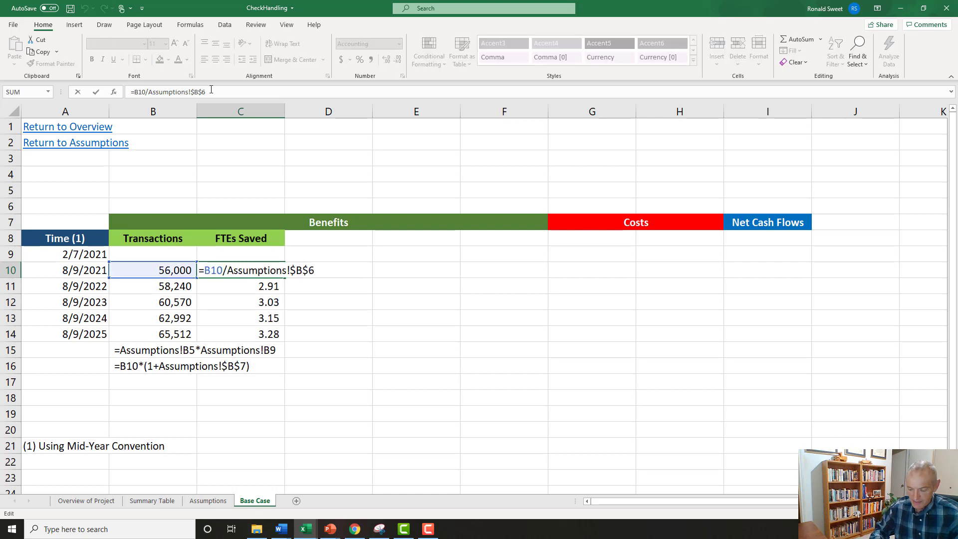
pyautogui.press('Home')
pyautogui.write("'")
pyautogui.press('Return')
pyautogui.press('Up')
pyautogui.hotkey('ctrl', 'c')
pyautogui.press('Down')
pyautogui.press('Down')
pyautogui.press('Down')
pyautogui.press('Down')
pyautogui.press('Down')
pyautogui.press('Down')
pyautogui.press('Down')
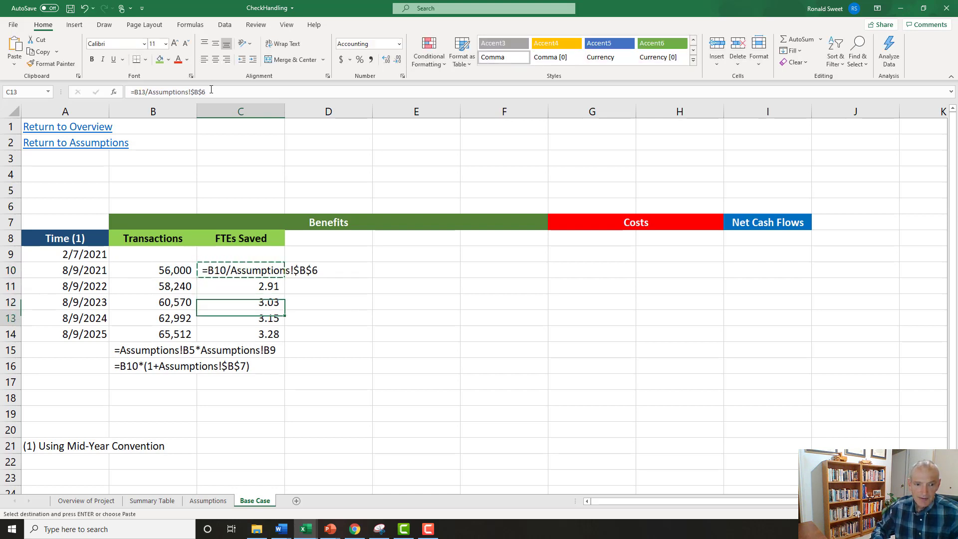
pyautogui.hotkey('ctrl', 'v')
pyautogui.press('Escape')
# Restore C10 to a live formula by removing its leading apostrophe.
pyautogui.press('Up')
pyautogui.press('Up')
pyautogui.press('Up')
pyautogui.press('Up')
pyautogui.press('Up')
pyautogui.press('Up')
pyautogui.press('Up')
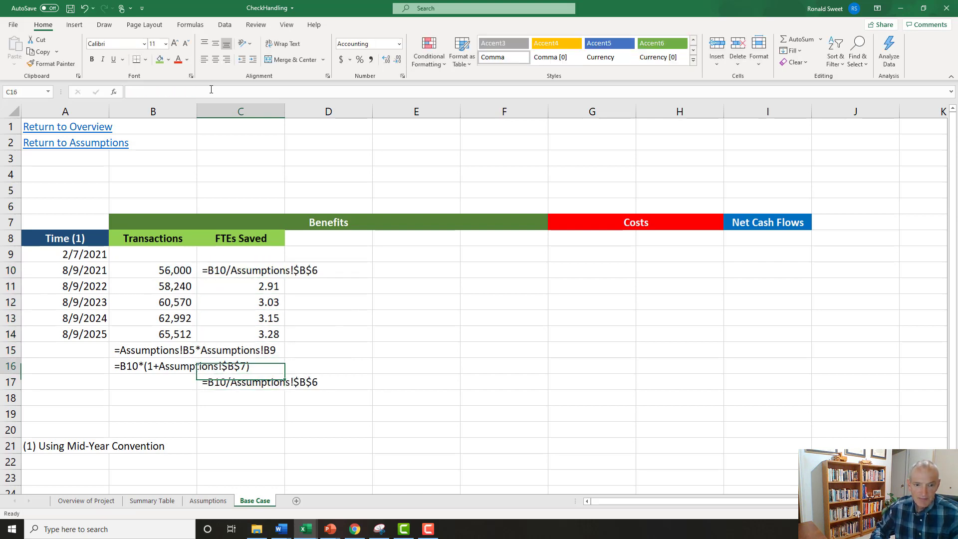
pyautogui.press('F2')
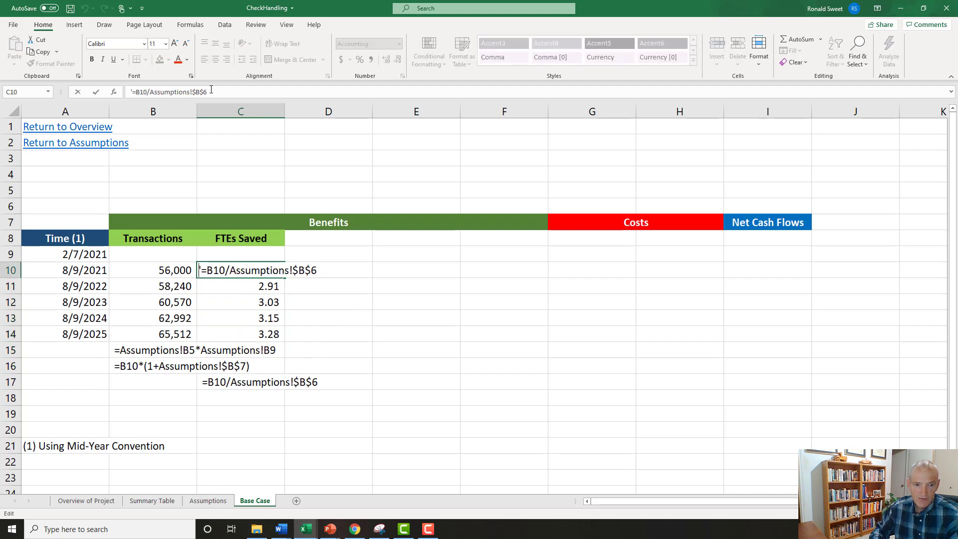
pyautogui.press('Home')
pyautogui.press('Delete')
pyautogui.press('Return')
# Enter the header Salary and Comp in D8 beside FTEs Saved and give the cell the same light green fill.
pyautogui.press('Up')
pyautogui.press('Up')
pyautogui.press('Up')
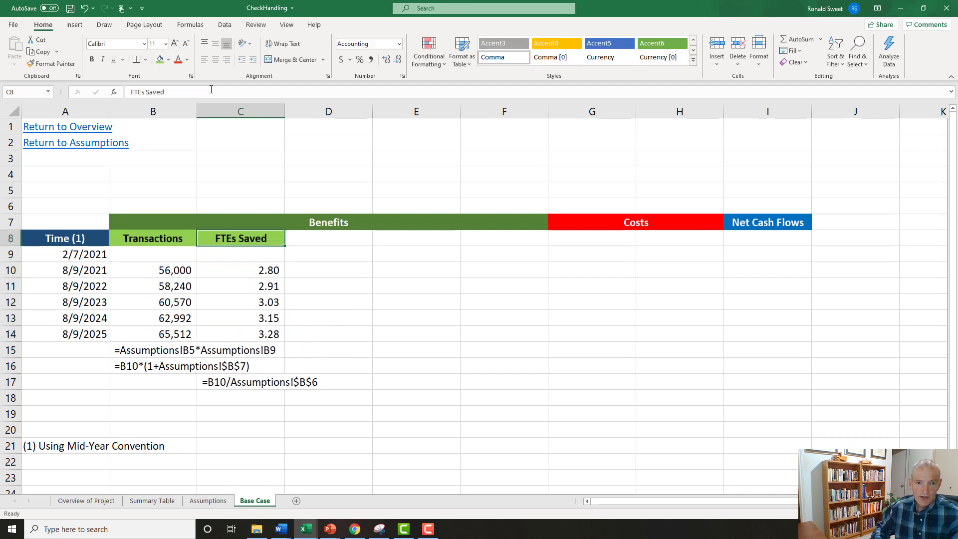
pyautogui.press('Right')
pyautogui.write('Sa')
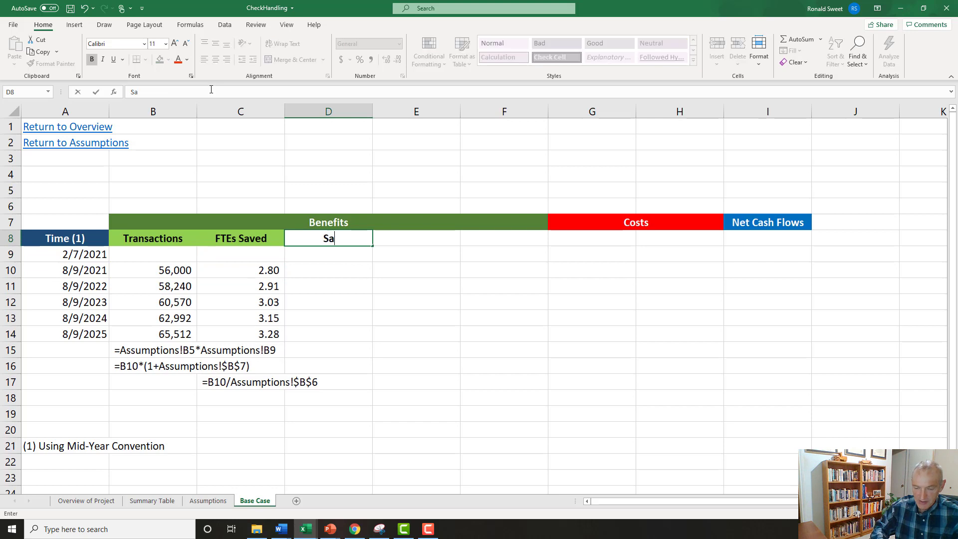
pyautogui.write('lary  ')
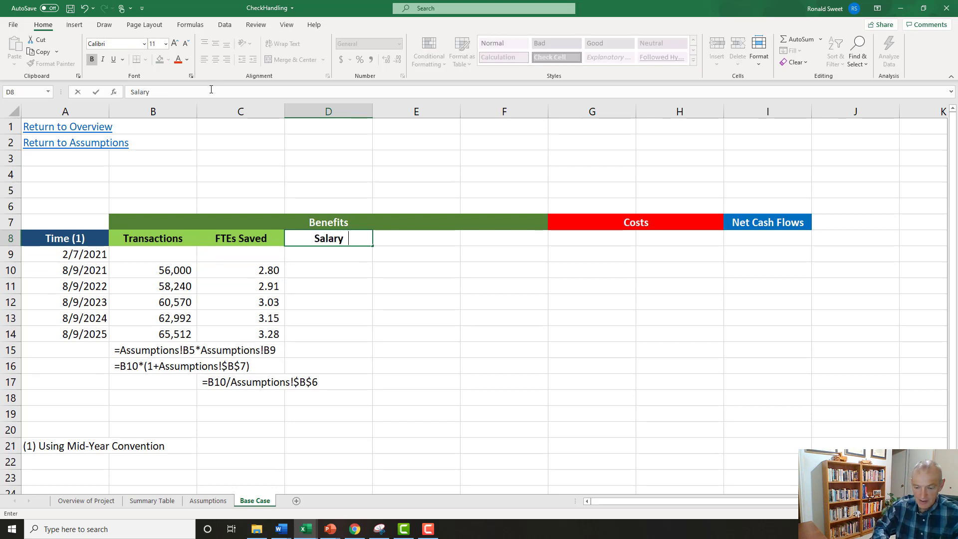
pyautogui.write('and Comp')
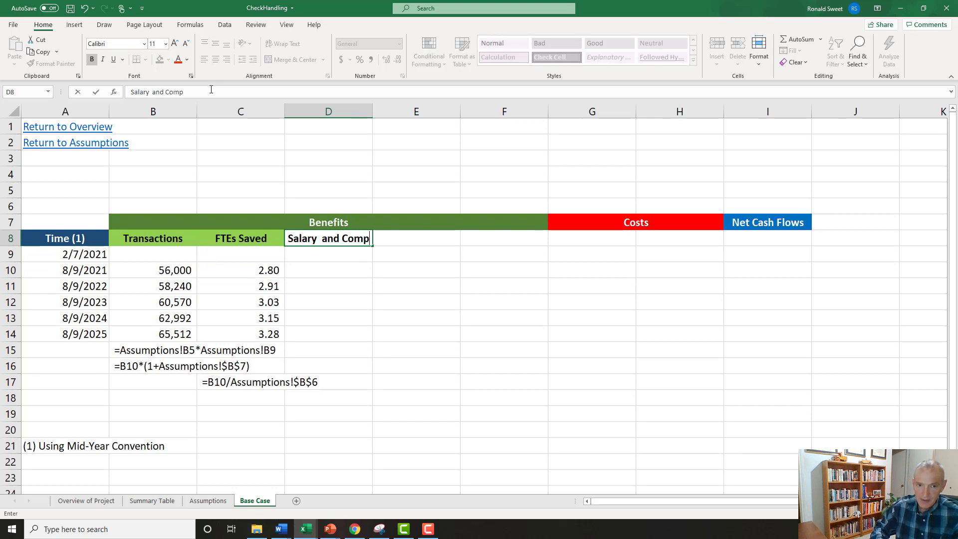
pyautogui.press('Return')
pyautogui.press('Up')
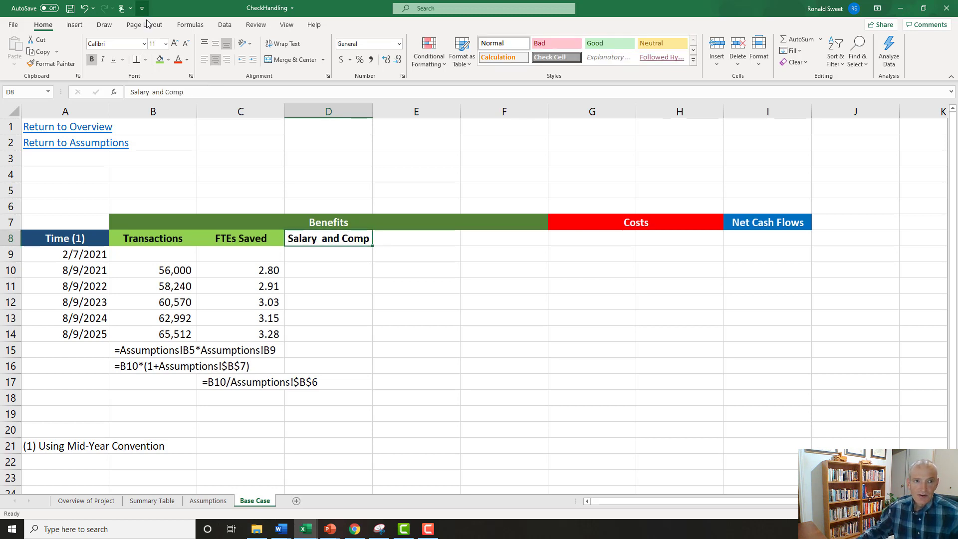
pyautogui.click(160, 59)
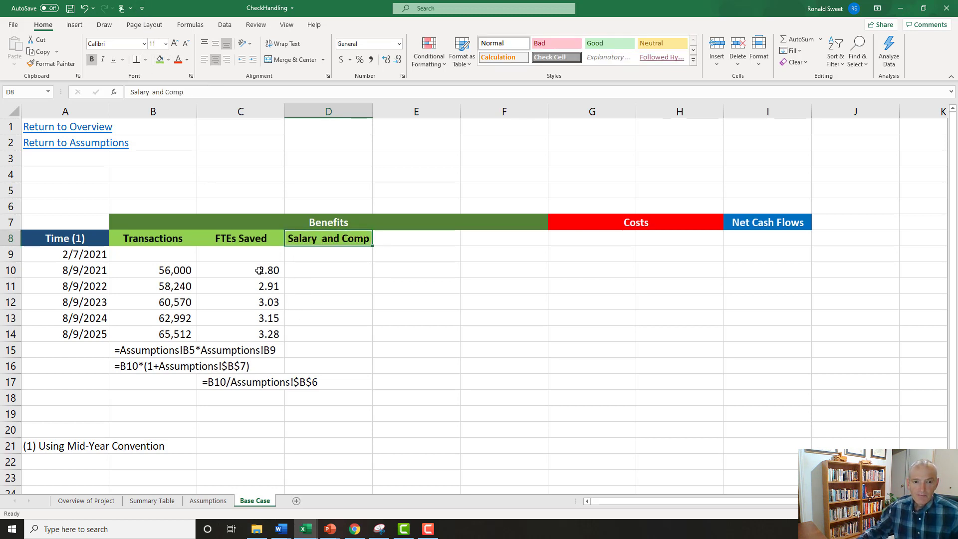
# Examine the first FTEs Saved value and the Base Salary, Transactions per Employee and Employee Benefits % of Base Pay assumptions.
pyautogui.click(257, 271)
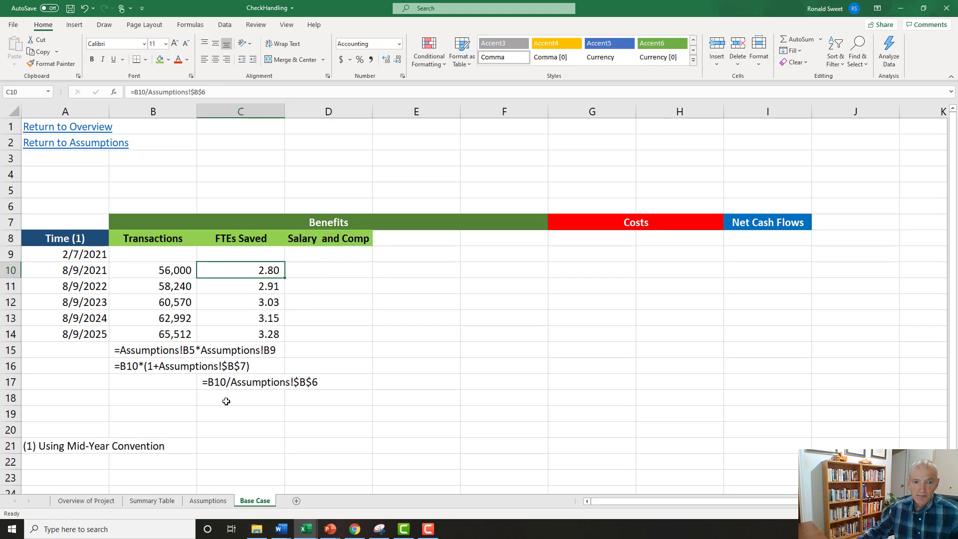
pyautogui.click(220, 501)
pyautogui.click(297, 307)
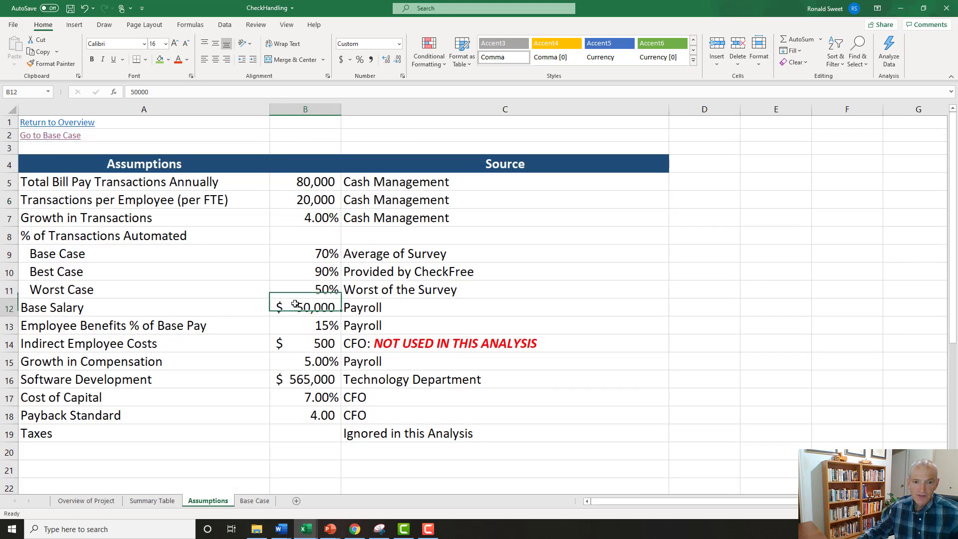
pyautogui.click(145, 200)
pyautogui.click(289, 305)
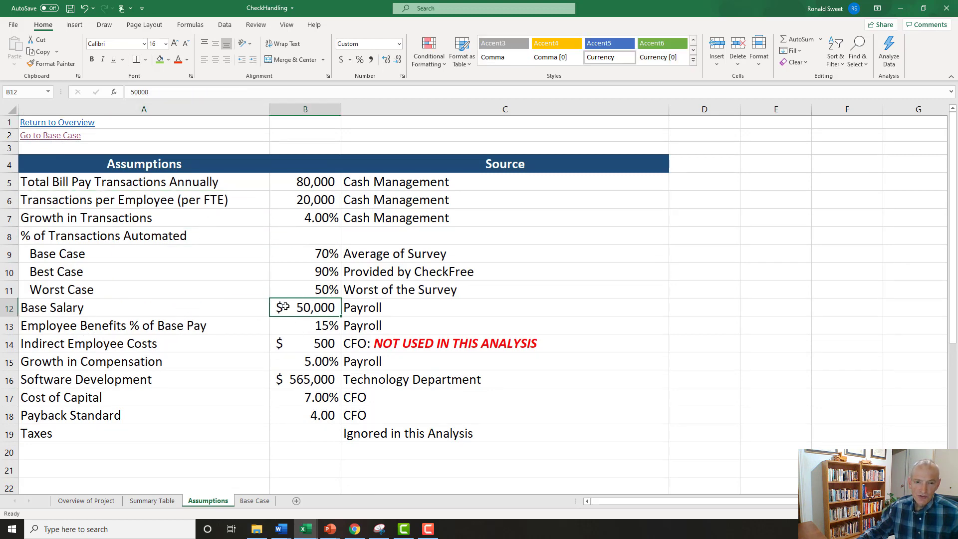
pyautogui.click(297, 326)
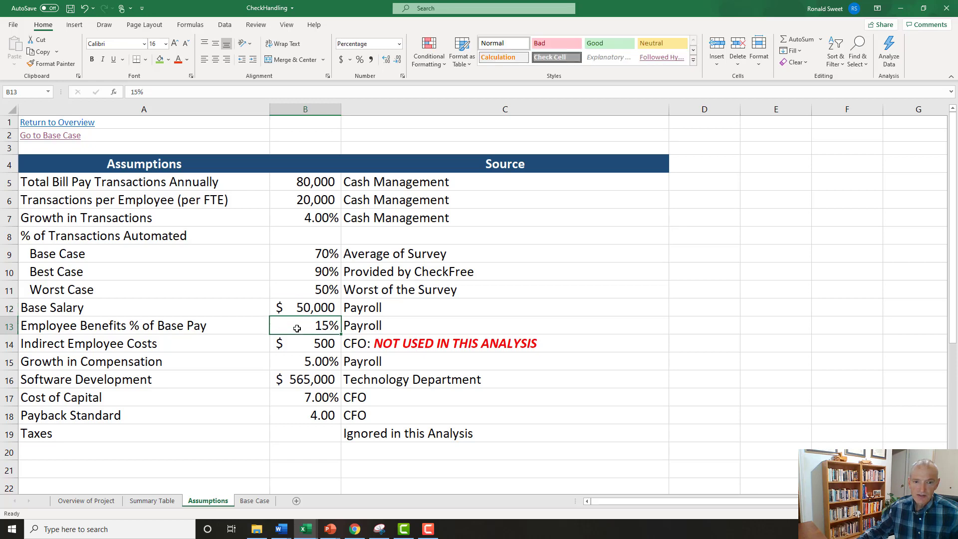
# Enter the first Salary and Comp formula in D10 of the Base Case sheet as =Assumptions!B12*(1+Assumptions!B13).
pyautogui.click(254, 500)
pyautogui.click(315, 272)
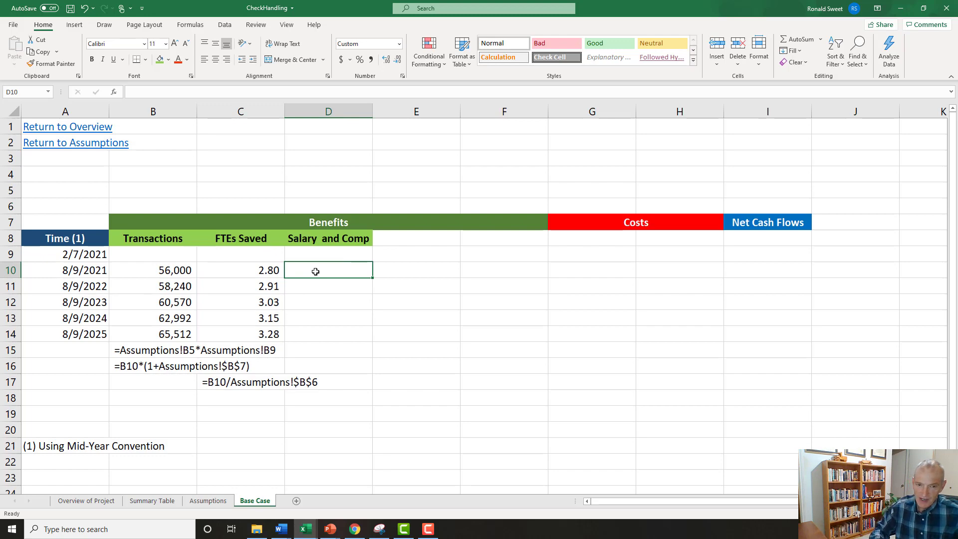
pyautogui.write('=')
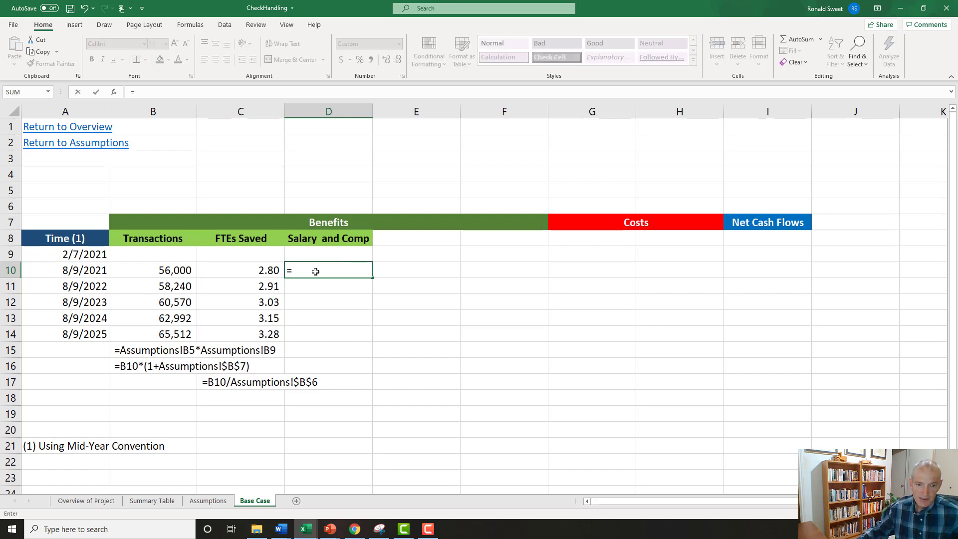
pyautogui.click(212, 501)
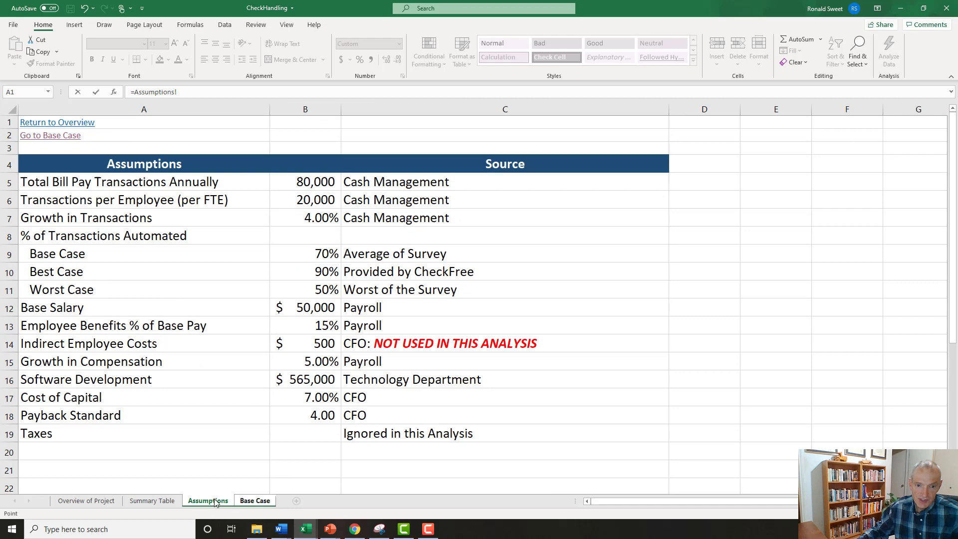
pyautogui.click(302, 307)
pyautogui.write('*')
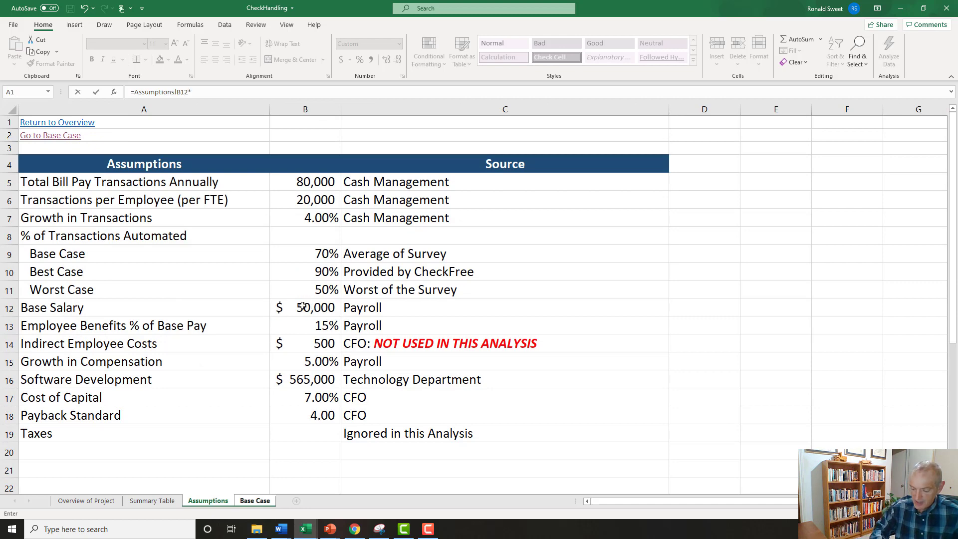
pyautogui.write('(1+')
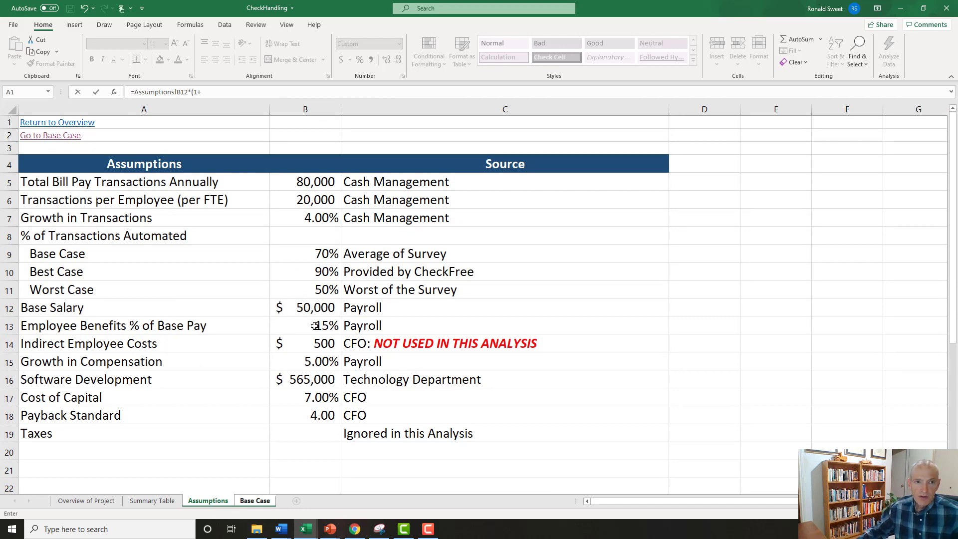
pyautogui.click(314, 326)
pyautogui.write(')')
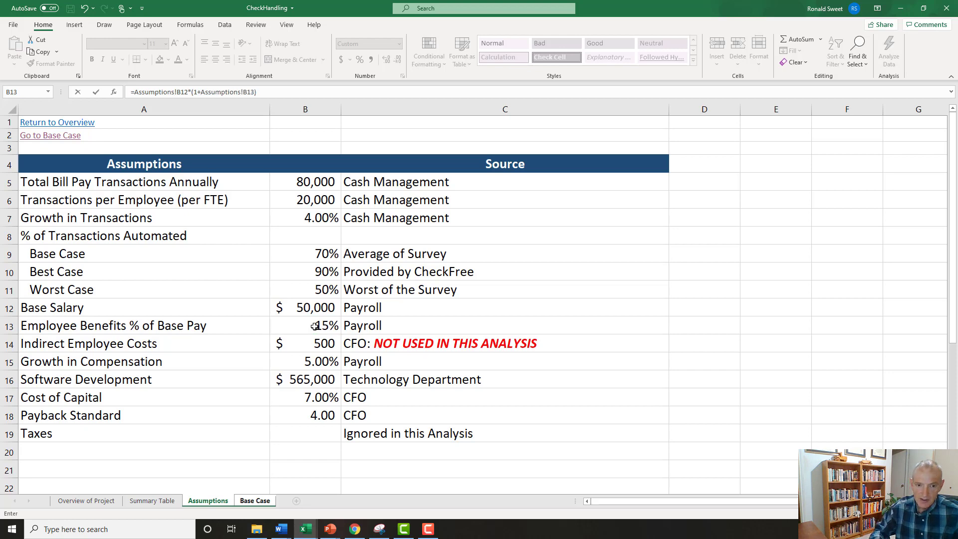
pyautogui.press('Return')
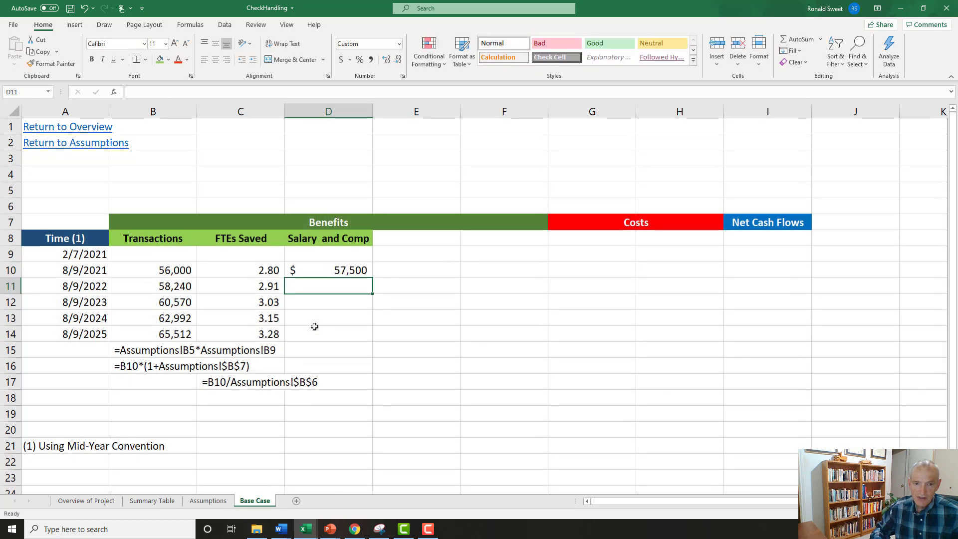
# Format D10 in dollar accounting format with no decimal places.
pyautogui.click(341, 60)
pyautogui.click(398, 63)
pyautogui.click(399, 63)
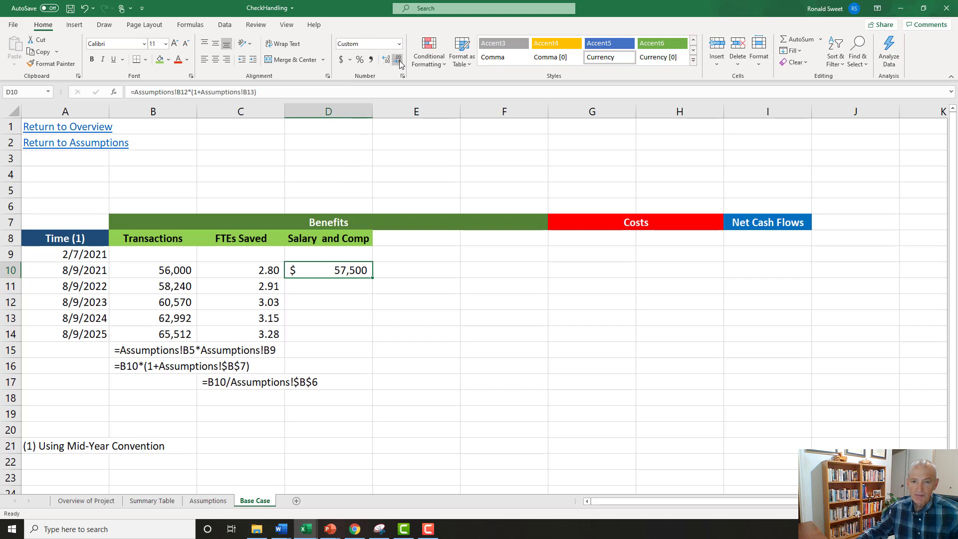
# Enter the second-year Salary and Comp formula in D11 as =D10*(1+Assumptions!$B$15), applying the Growth in Compensation rate with an absolute reference.
pyautogui.click(331, 286)
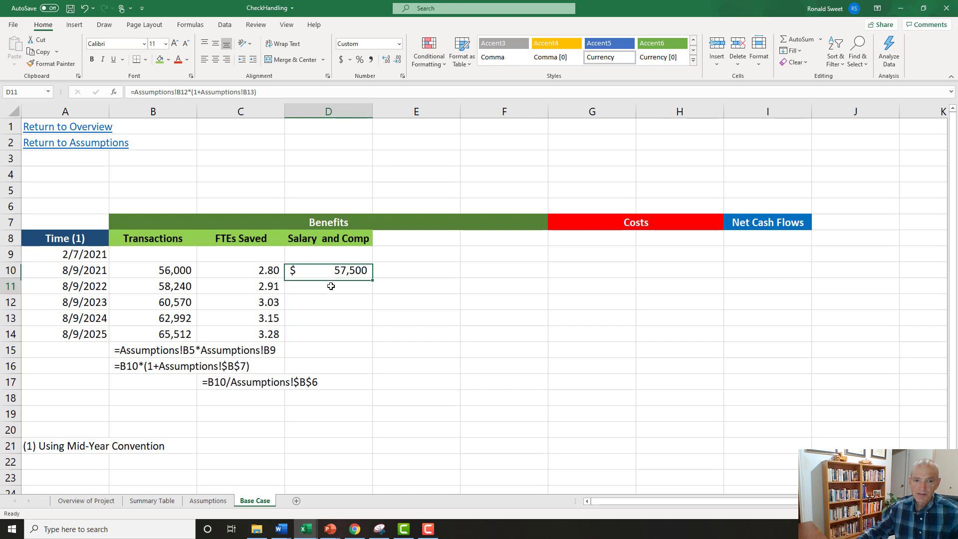
pyautogui.write('=')
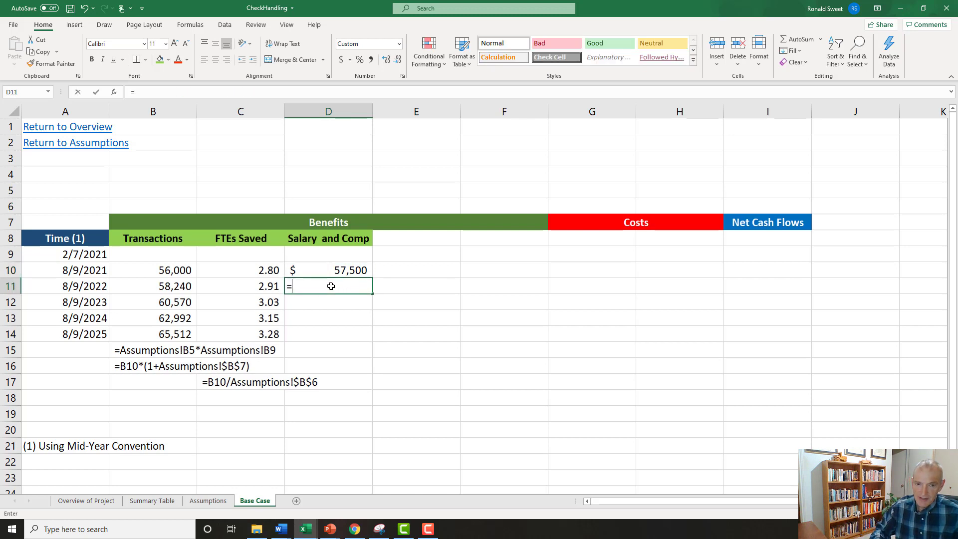
pyautogui.press('Up')
pyautogui.write('*')
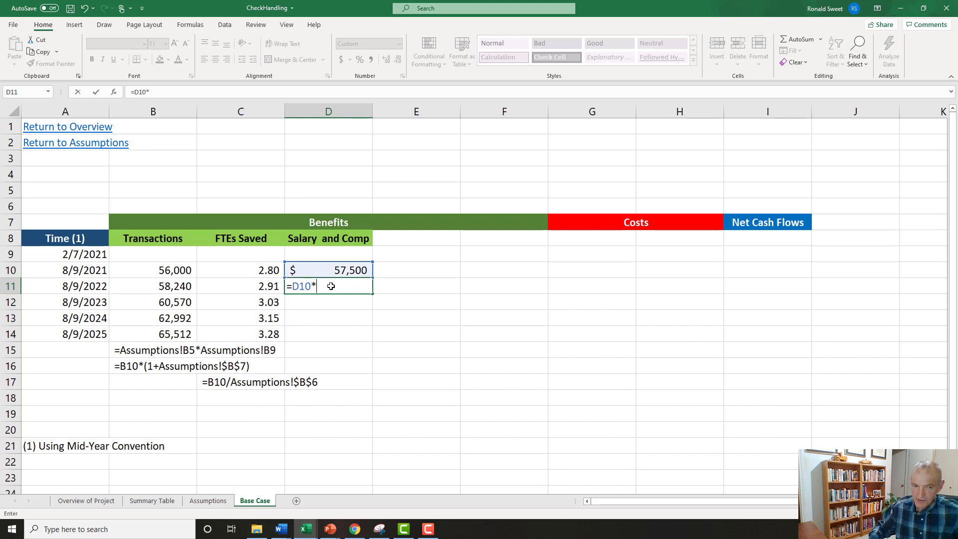
pyautogui.write('(1+')
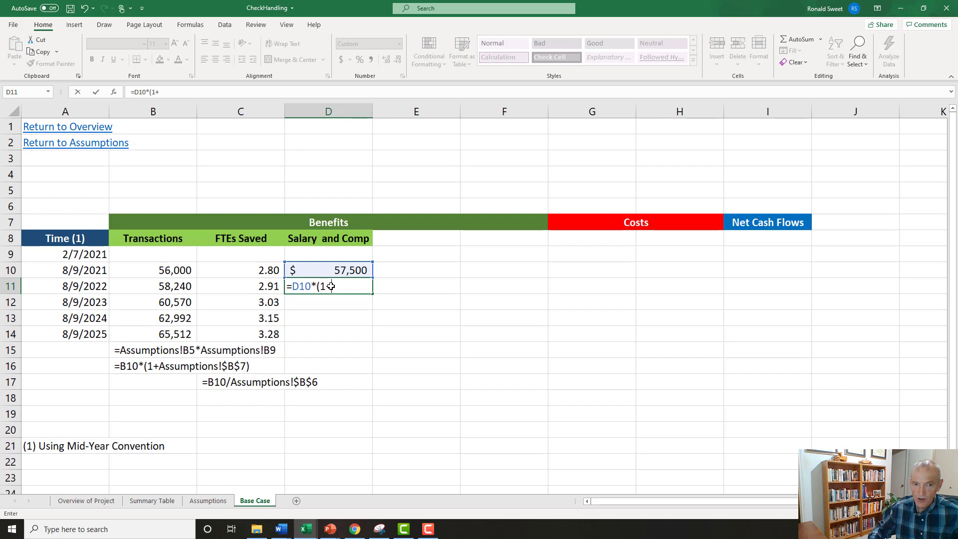
pyautogui.click(228, 501)
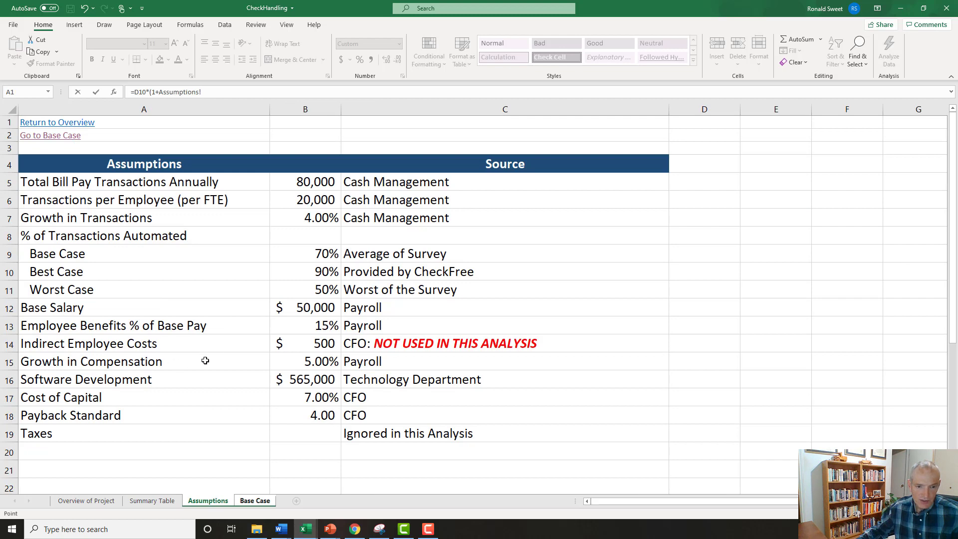
pyautogui.click(298, 360)
pyautogui.press('F4')
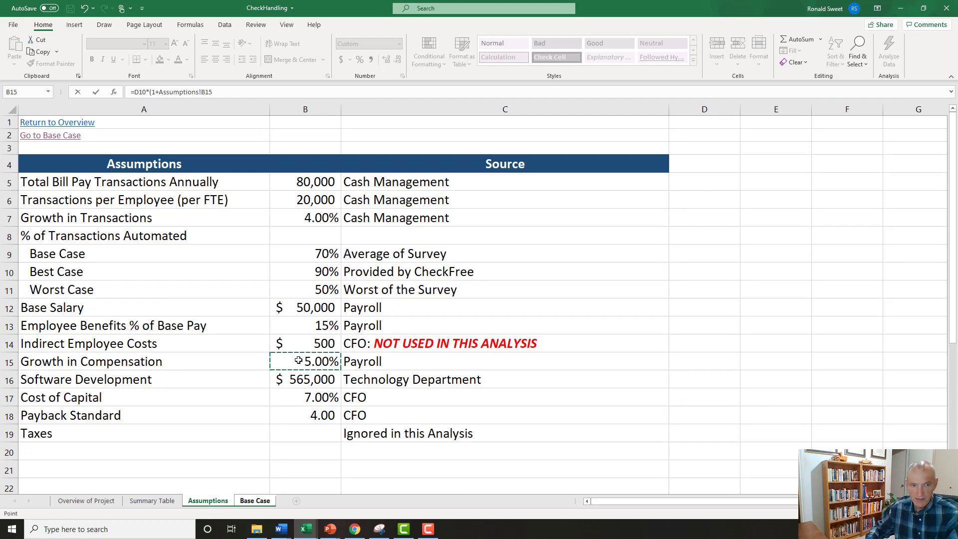
pyautogui.write(')')
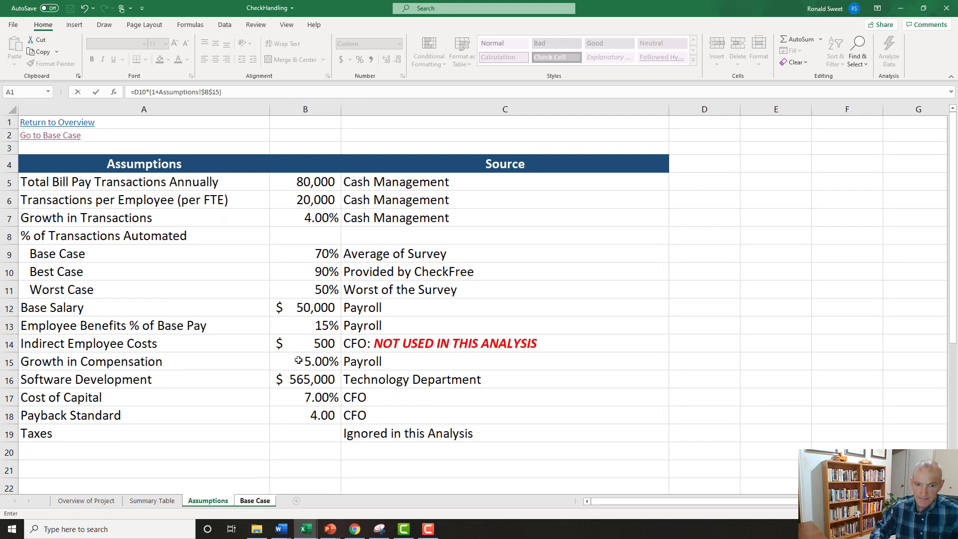
pyautogui.press('Return')
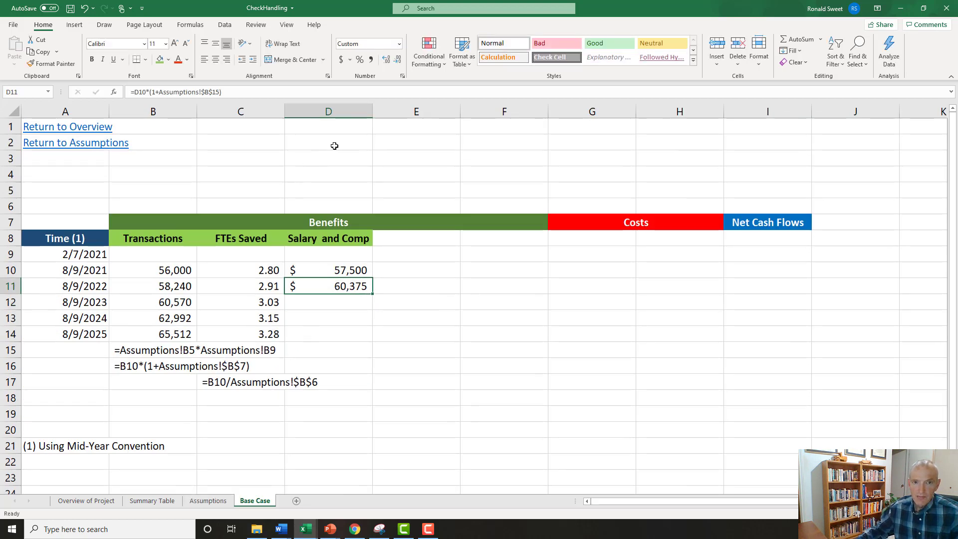
# Format D11 in dollar accounting format without decimals and fill its formula down through D14.
pyautogui.click(340, 59)
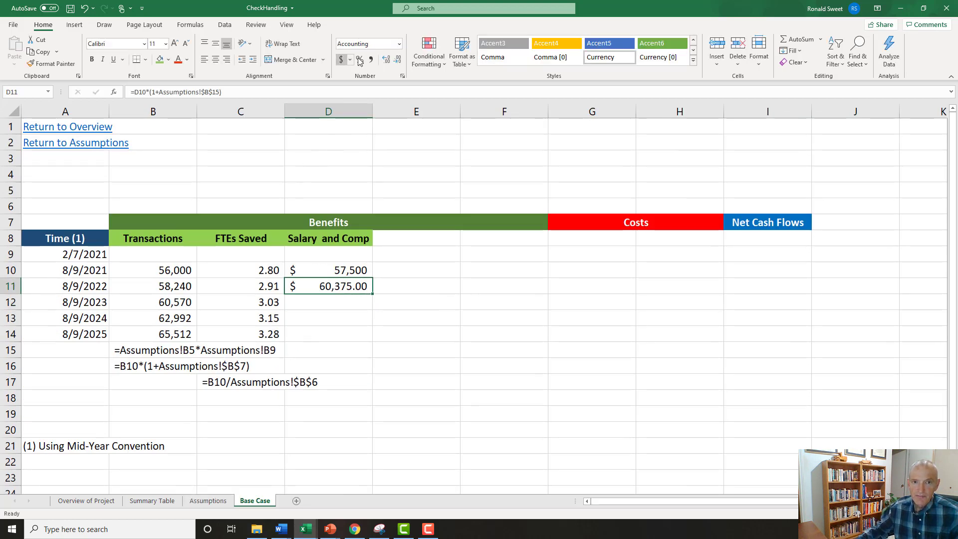
pyautogui.click(398, 60)
pyautogui.click(398, 60)
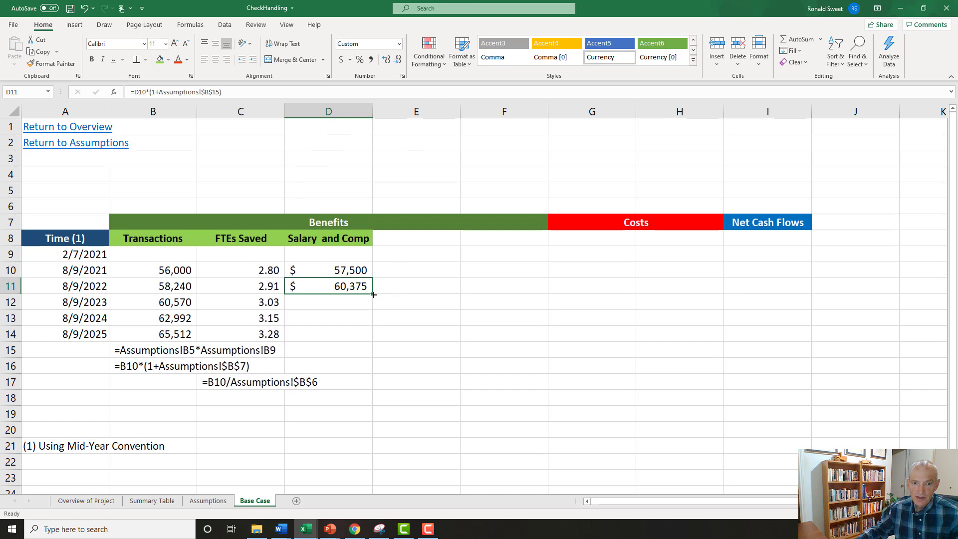
pyautogui.moveTo(373, 294); pyautogui.dragTo(375, 342)
# Turn the Salary and Comp formulas in D10 and D11 into text with a leading apostrophe.
pyautogui.click(342, 271)
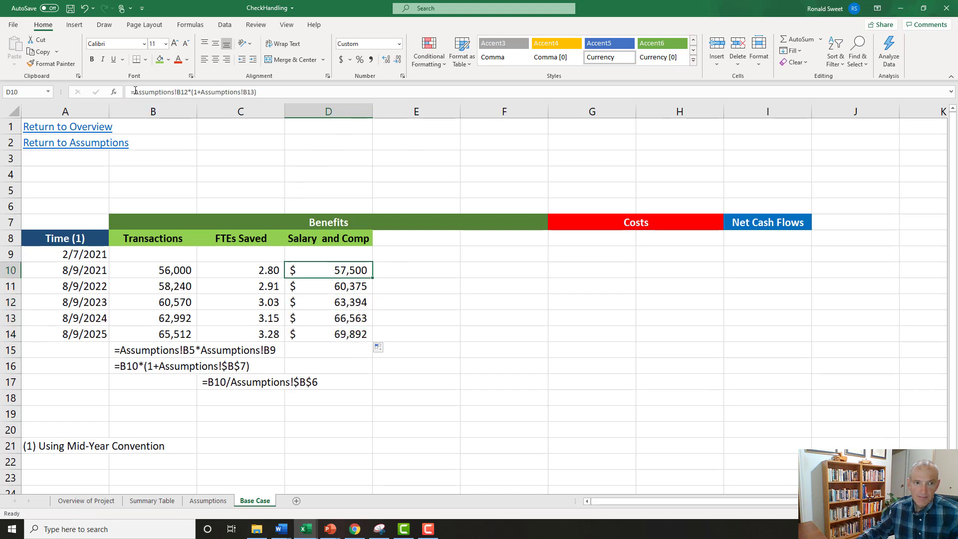
pyautogui.click(131, 91)
pyautogui.write("'")
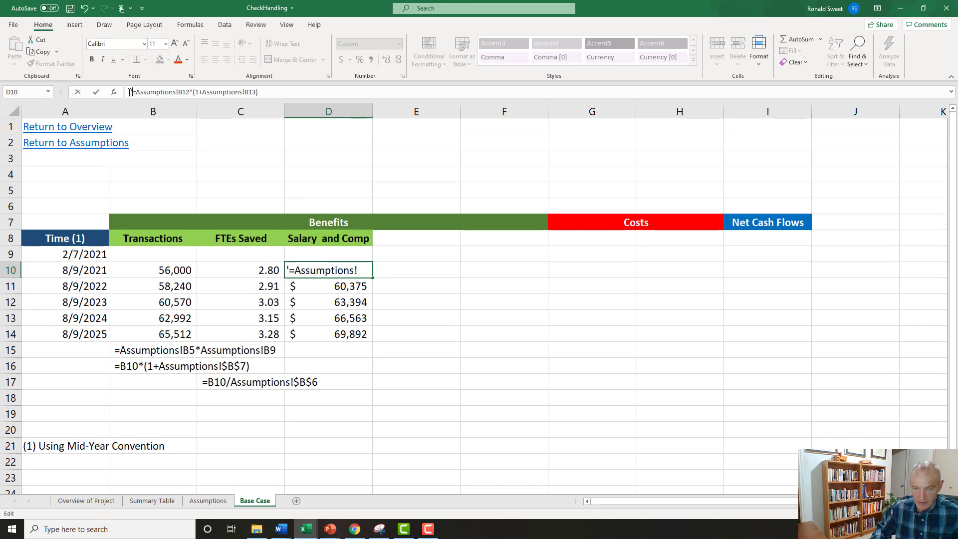
pyautogui.press('Return')
pyautogui.click(130, 92)
pyautogui.write("'=D10*(1+Assumptions!$B$15")
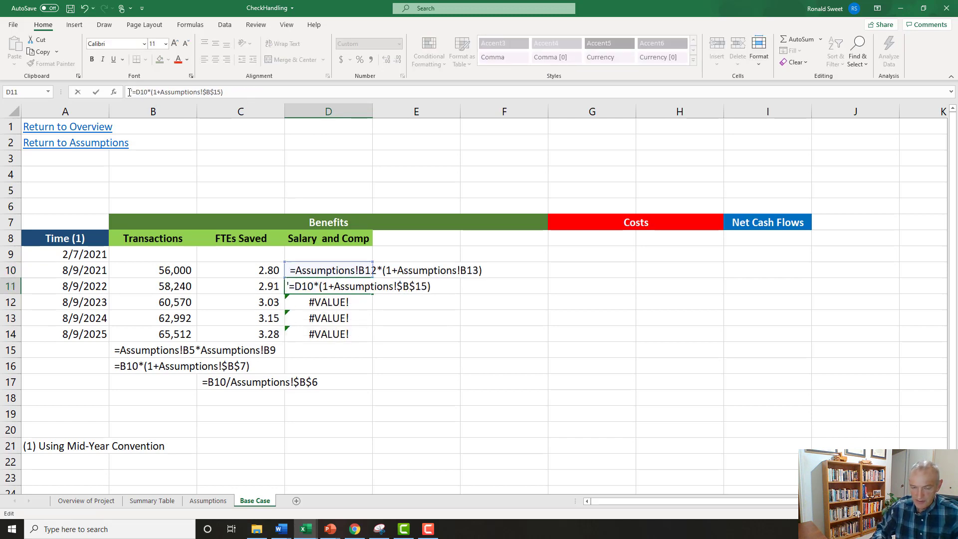
pyautogui.press('Return')
# Copy the text formulas from D10:D11 into D15:D16 below the column as documentation.
pyautogui.press('Up')
pyautogui.press('Up')
pyautogui.hotkey('shift', 'Down')
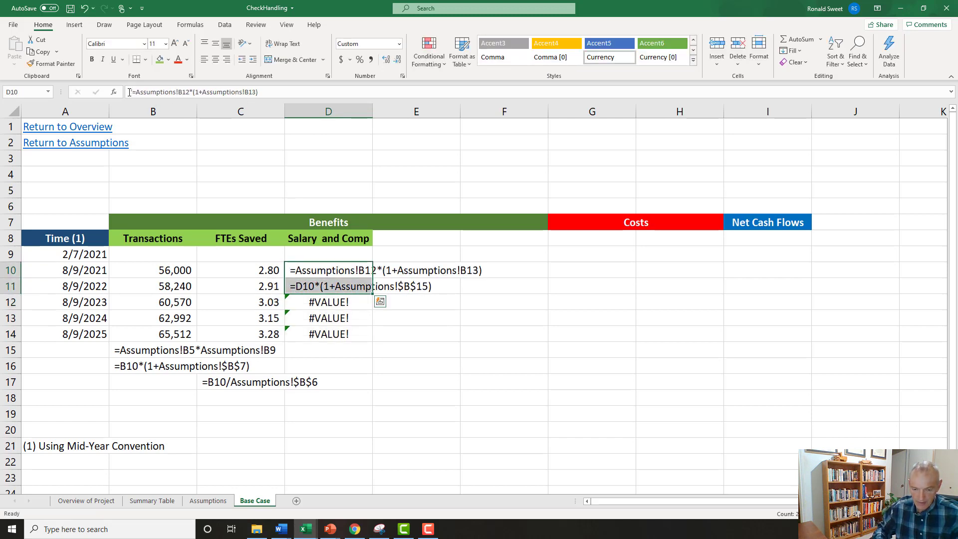
pyautogui.hotkey('ctrl', 'c')
pyautogui.press('Down')
pyautogui.press('Down')
pyautogui.press('Down')
pyautogui.press('Down')
pyautogui.press('Down')
pyautogui.hotkey('ctrl', 'v')
# Restore D10 and D11 to live formulas by removing their leading apostrophes.
pyautogui.press('Up')
pyautogui.press('Up')
pyautogui.press('Up')
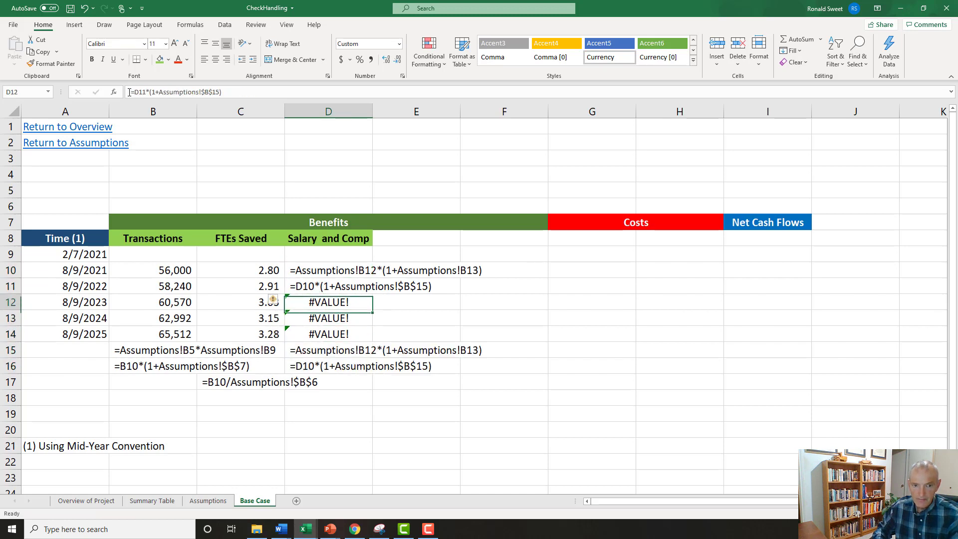
pyautogui.press('Up')
pyautogui.press('Up')
pyautogui.press('F2')
pyautogui.press('Home')
pyautogui.press('Delete')
pyautogui.press('Return')
pyautogui.press('F2')
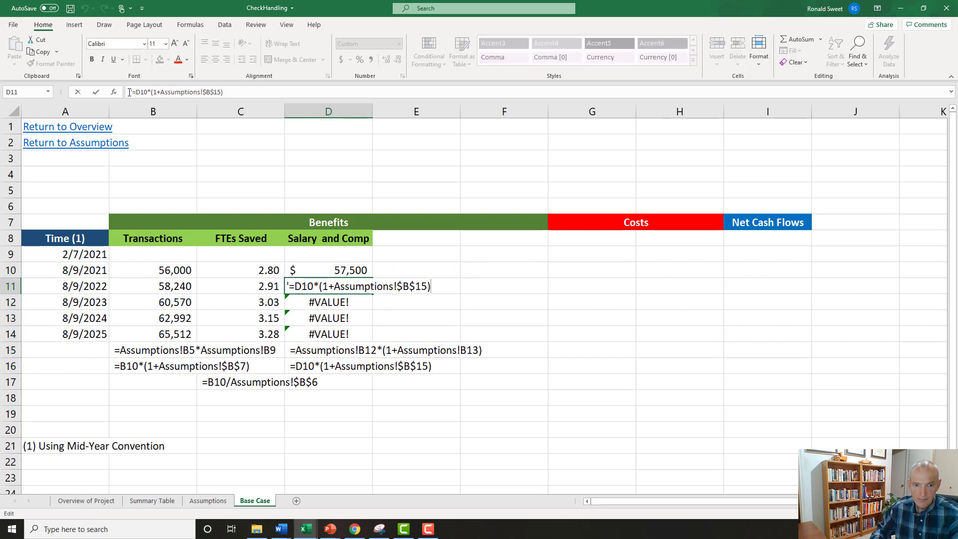
pyautogui.press('Delete')
pyautogui.press('Return')
pyautogui.press('Up')
pyautogui.press('Up')
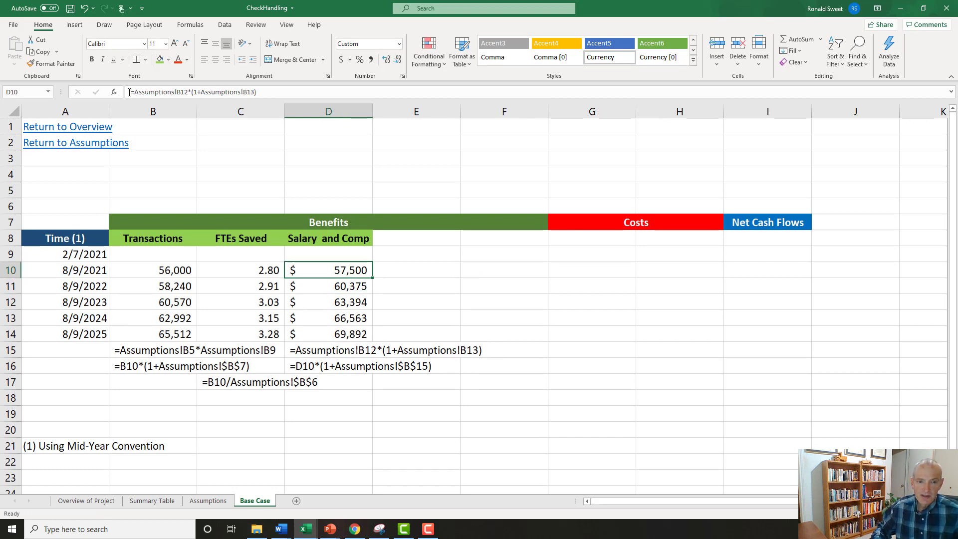
# Enter the header Other in E8 beside Salary and Comp and give the cell the same light green fill.
pyautogui.press('Left')
pyautogui.press('Right')
pyautogui.press('Right')
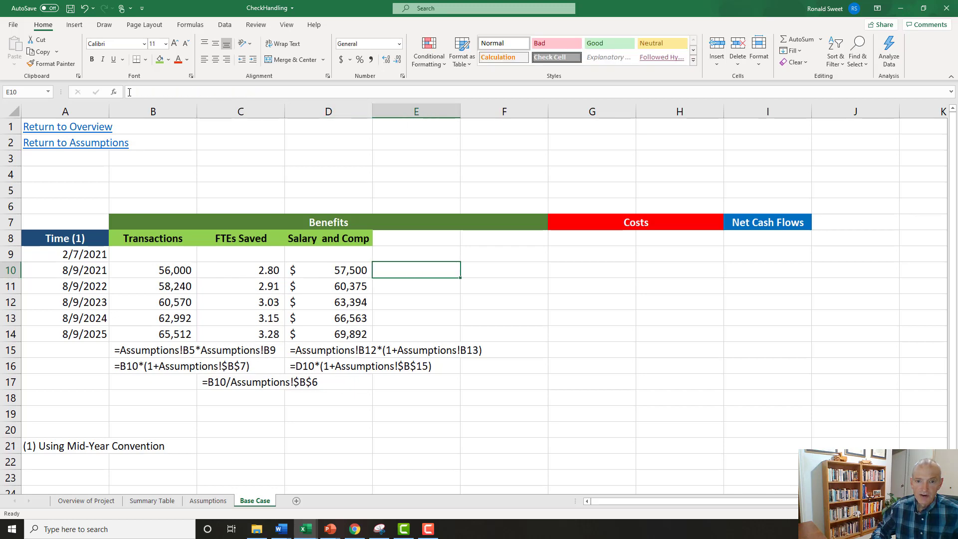
pyautogui.press('Up')
pyautogui.press('Up')
pyautogui.write('Othe')
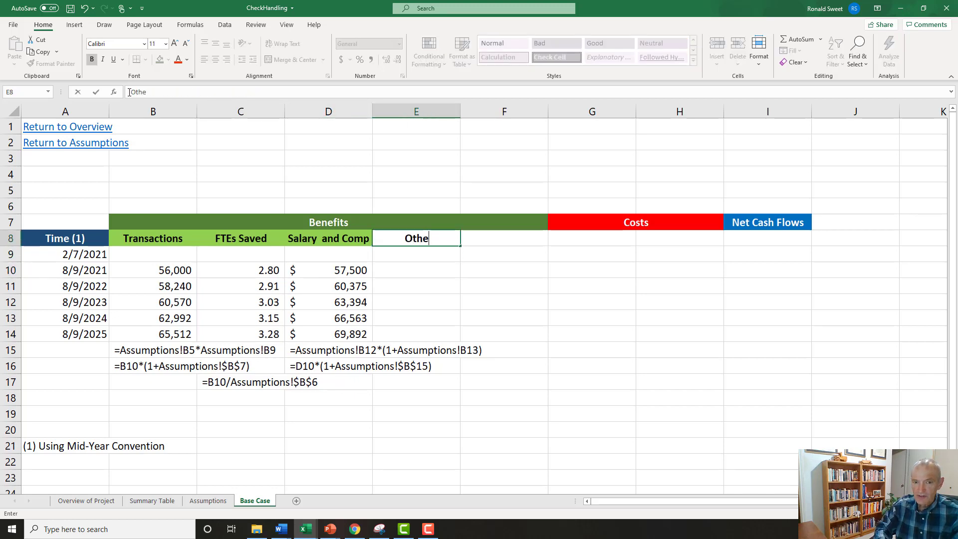
pyautogui.write('r')
pyautogui.hotkey('ctrl', 'Return')
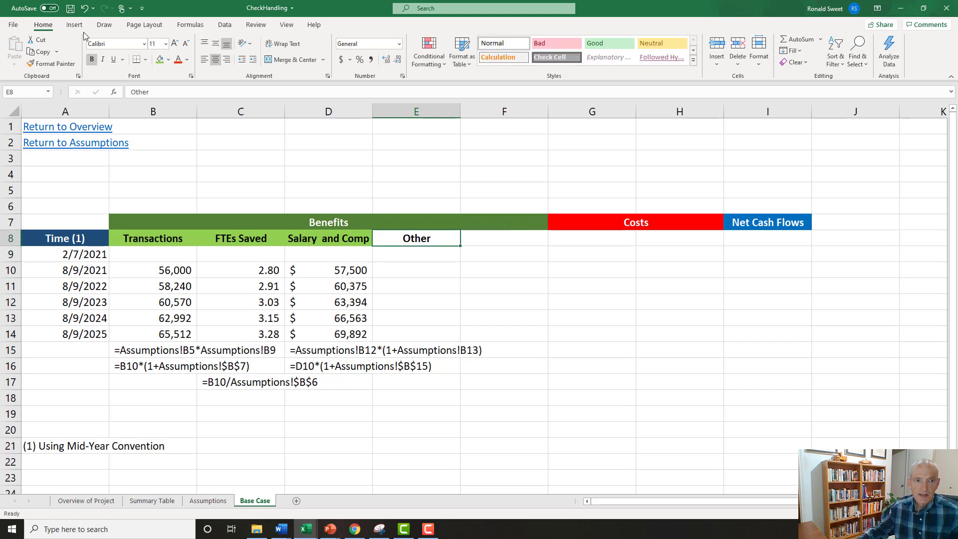
pyautogui.click(159, 60)
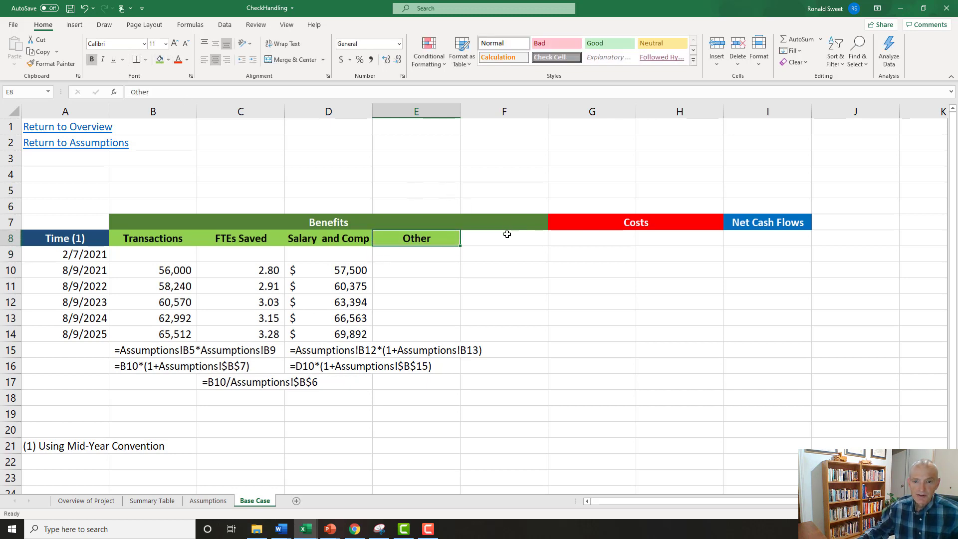
# Enter the header Total Saved in F8 beside Other and give the cell the same light green fill.
pyautogui.click(506, 234)
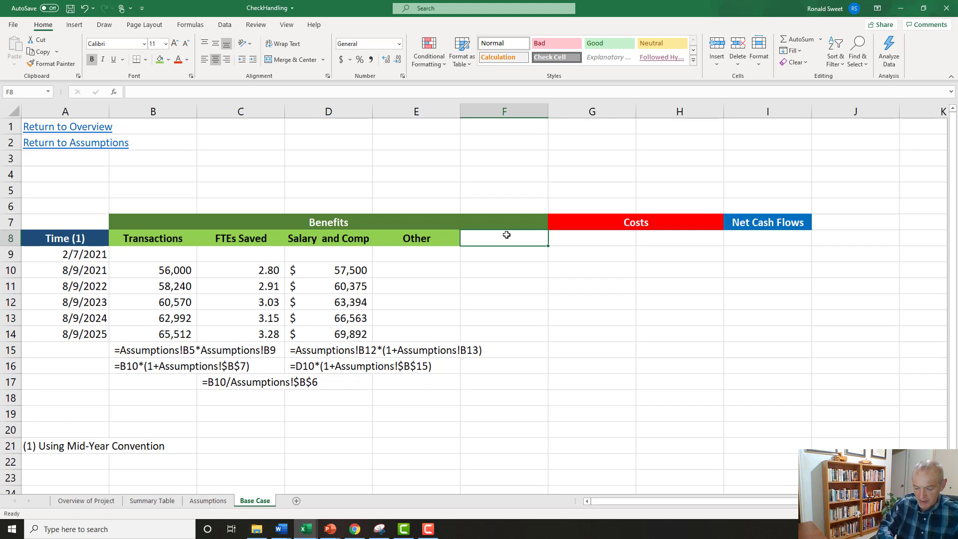
pyautogui.write('Total')
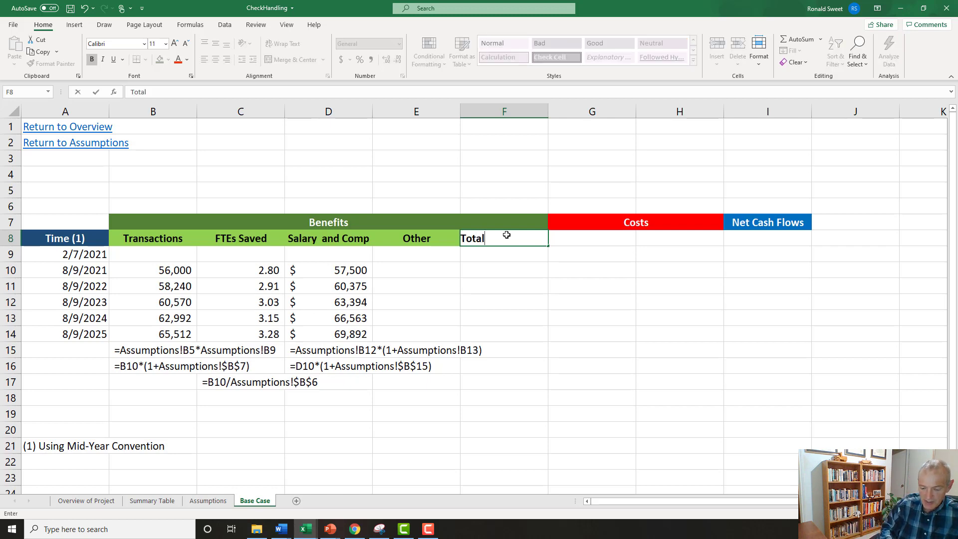
pyautogui.write(' Saved')
pyautogui.press('Return')
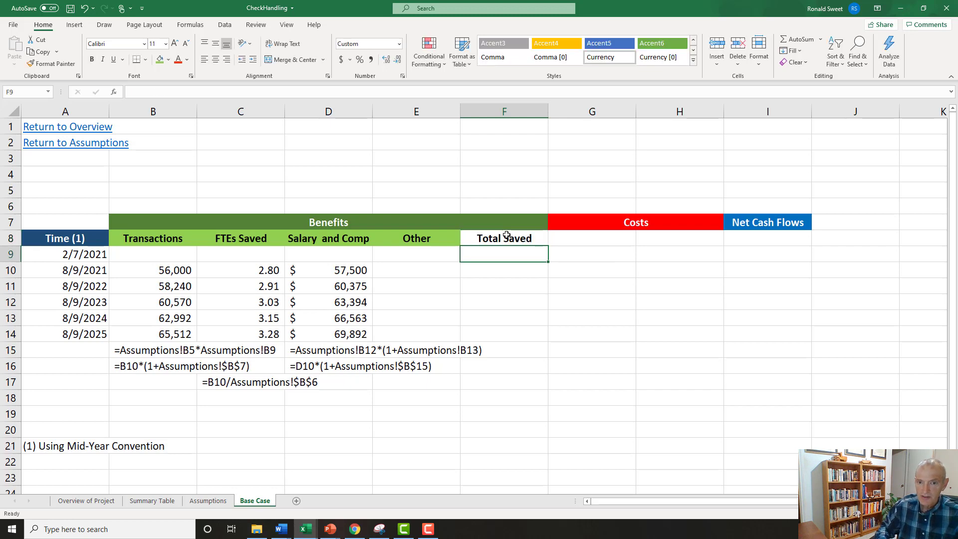
pyautogui.click(507, 238)
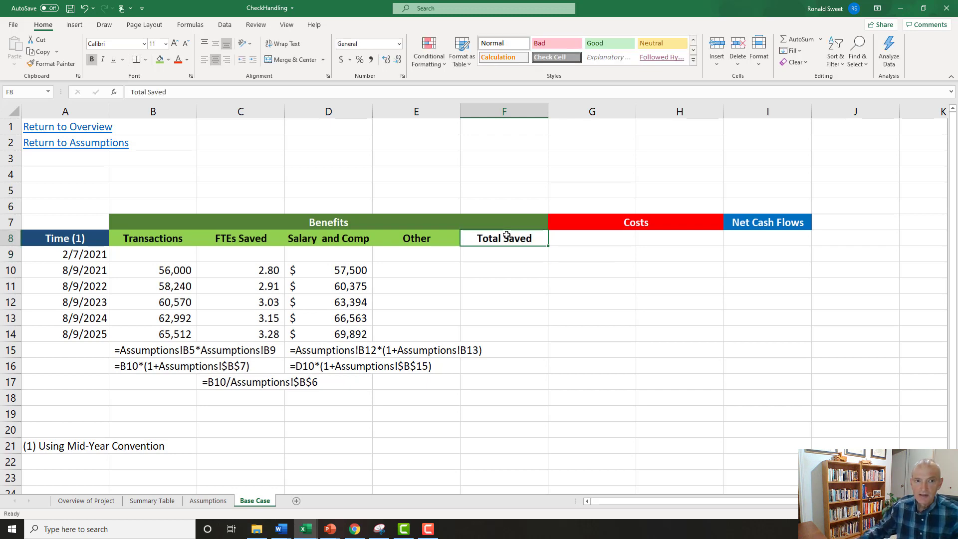
pyautogui.click(160, 58)
pyautogui.press('Return')
pyautogui.press('Return')
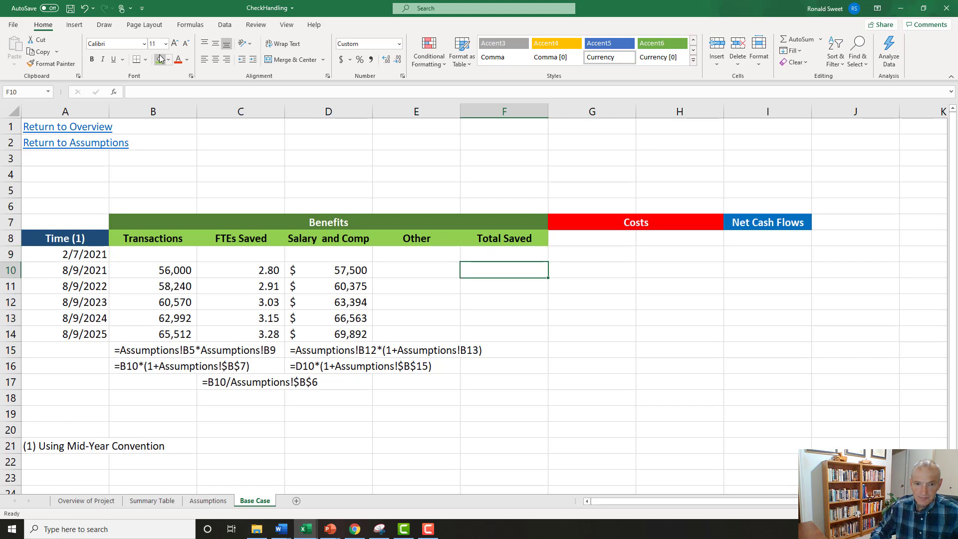
pyautogui.press('Left')
pyautogui.press('Left')
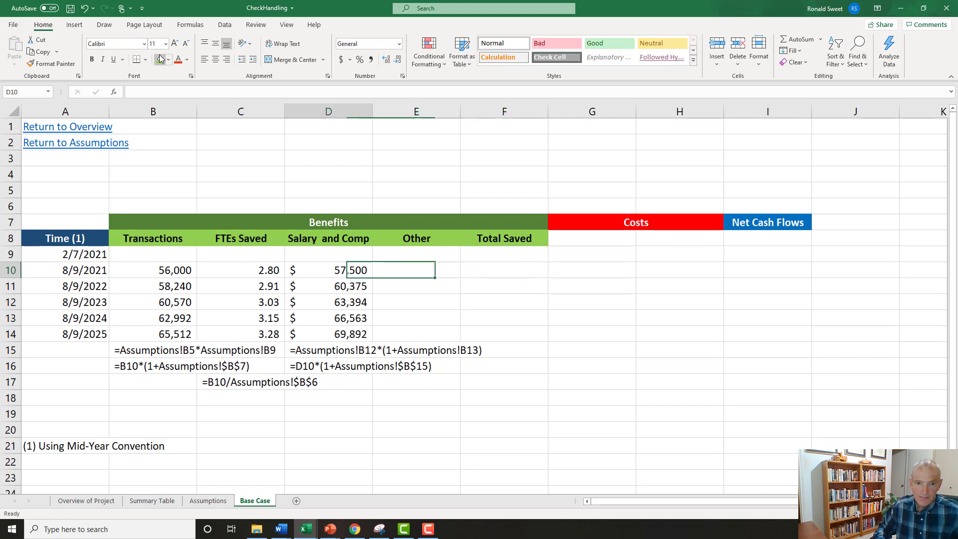
# Enter the Total Saved formula +D10*C10 in F10 and fill it down through F14.
pyautogui.press('Right')
pyautogui.press('Right')
pyautogui.write('+')
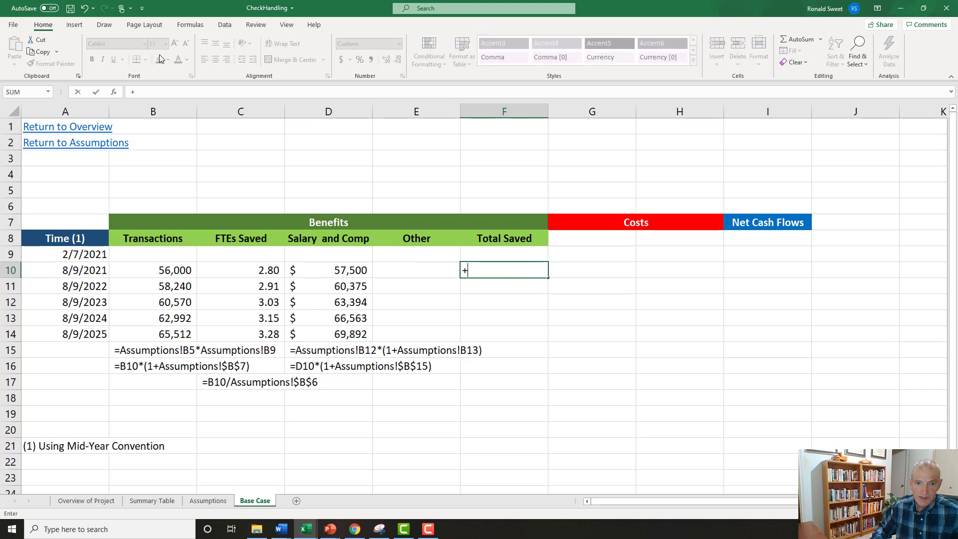
pyautogui.press('Left')
pyautogui.press('Left')
pyautogui.write('*')
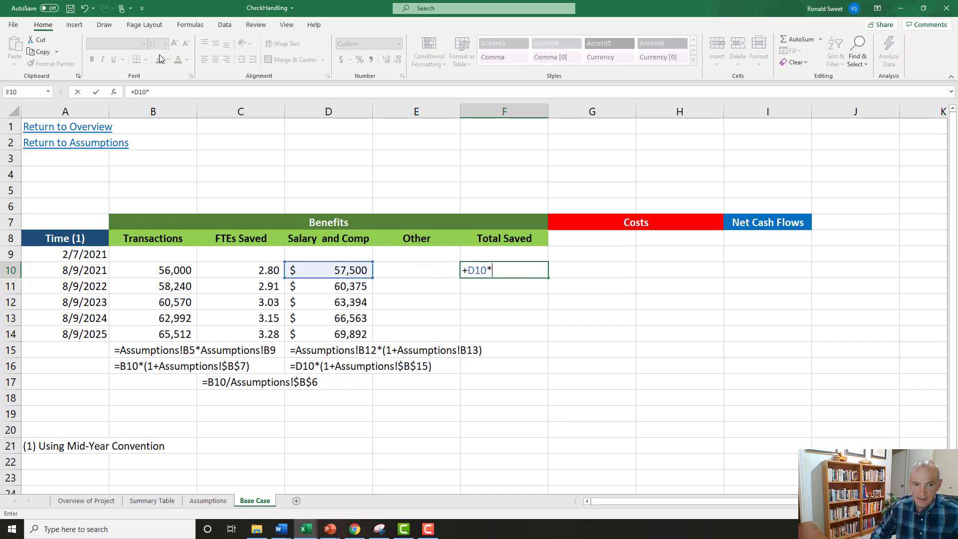
pyautogui.press('Left')
pyautogui.press('Left')
pyautogui.press('Left')
pyautogui.press('Return')
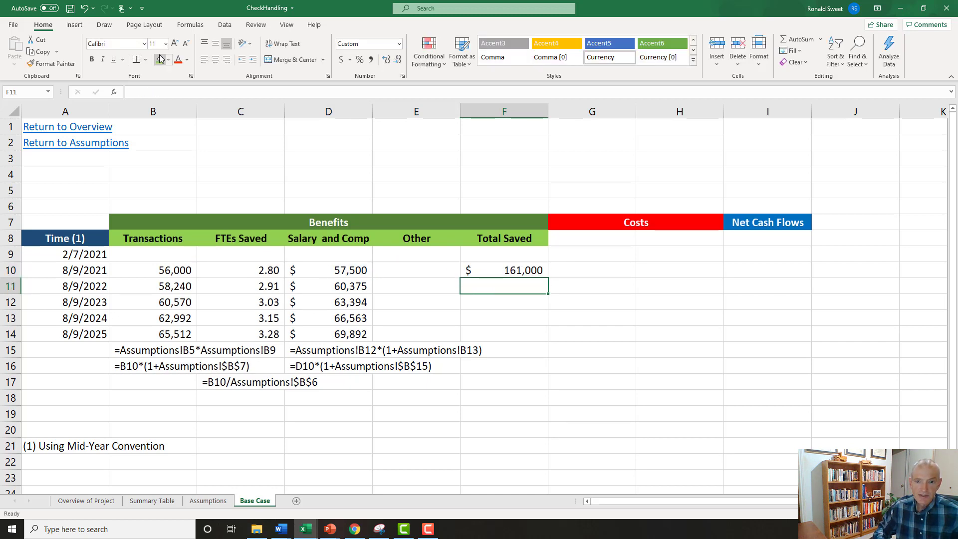
pyautogui.press('Up')
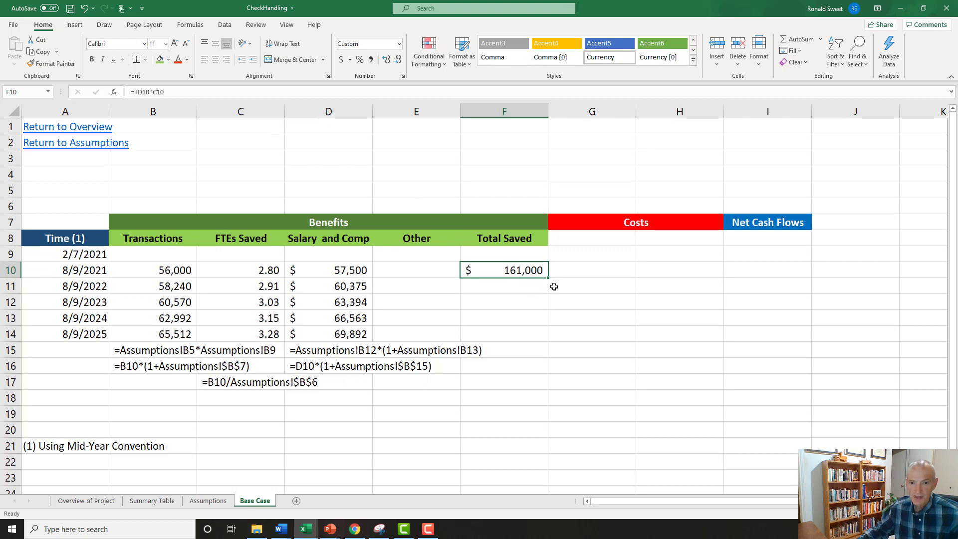
pyautogui.moveTo(549, 278); pyautogui.dragTo(549, 342)
# Turn the formula in F10 into visible text by adding a leading apostrophe.
pyautogui.click(514, 269)
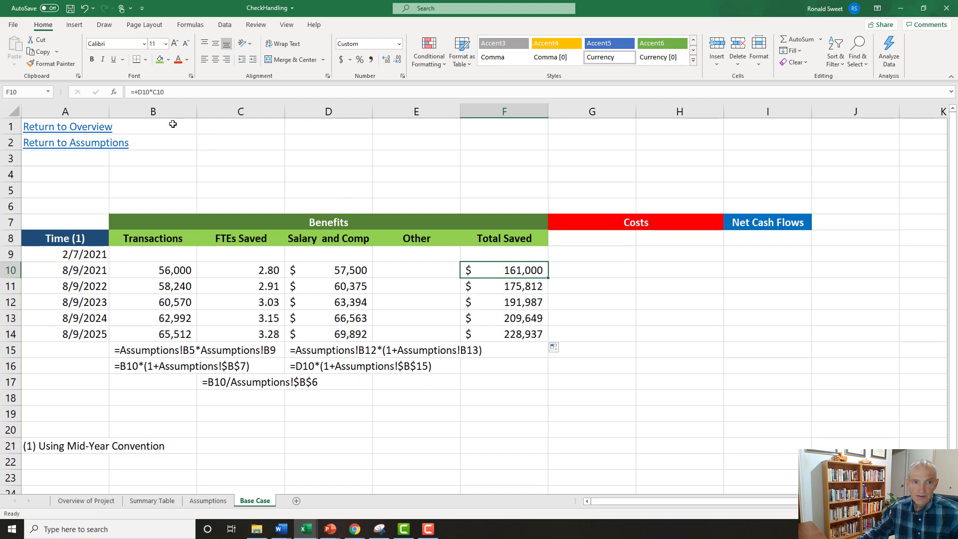
pyautogui.click(132, 93)
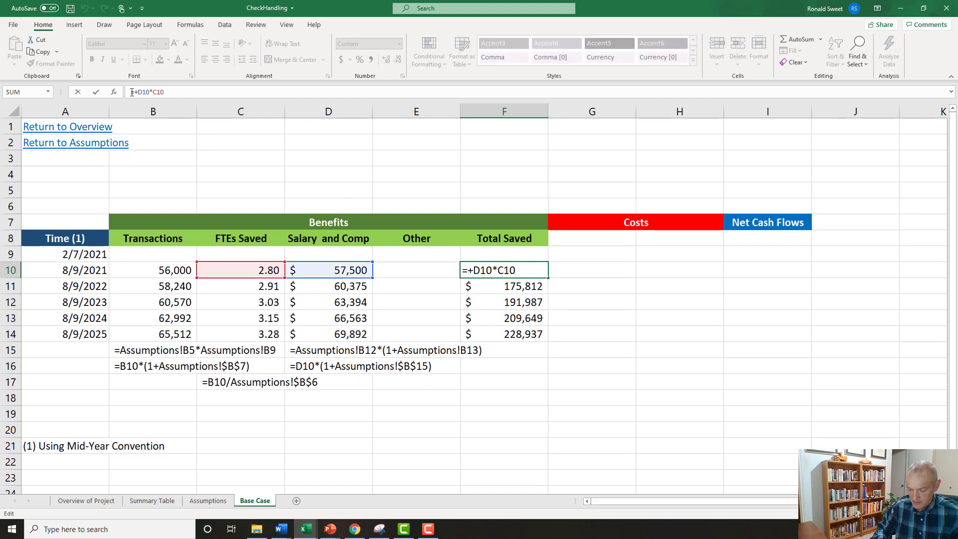
pyautogui.write("'")
pyautogui.press('Return')
# Copy cell F11 into F17 below the Total Saved column.
pyautogui.hotkey('ctrl', 'c')
pyautogui.press('Down')
pyautogui.press('Down')
pyautogui.press('Down')
pyautogui.press('Down')
pyautogui.press('Down')
pyautogui.press('Down')
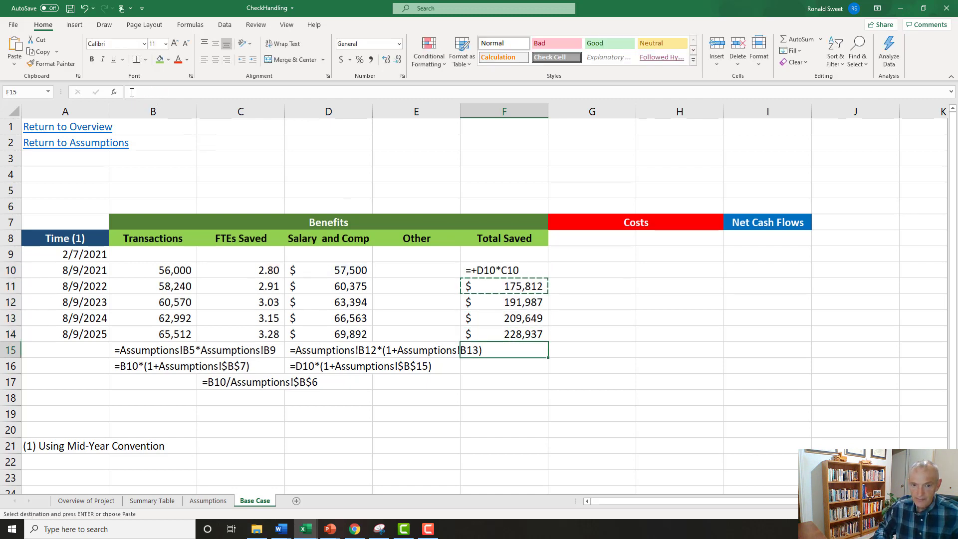
pyautogui.press('Return')
# Copy the text formula from F10 into F17 below the Total Saved column as documentation.
pyautogui.press('Up')
pyautogui.press('Up')
pyautogui.press('Up')
pyautogui.press('Up')
pyautogui.press('Up')
pyautogui.press('Up')
pyautogui.press('Up')
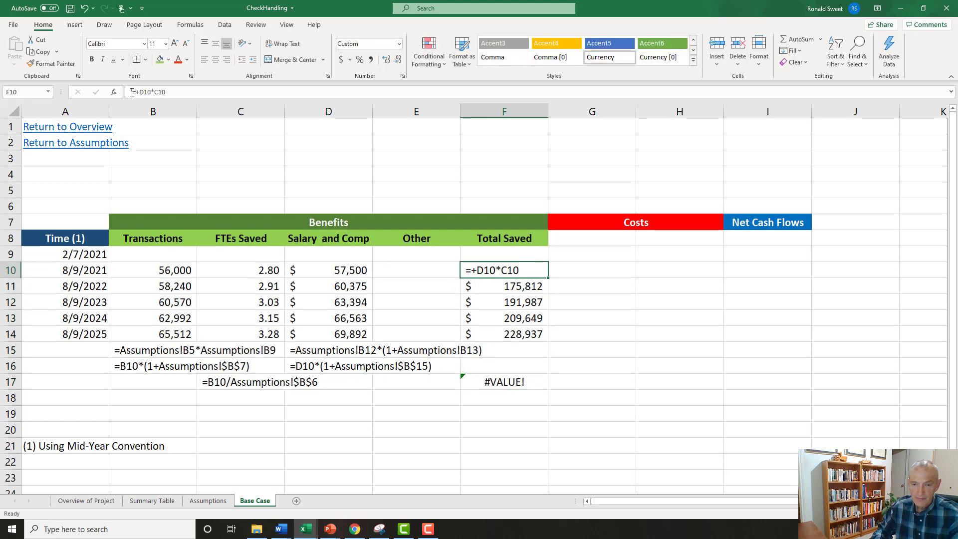
pyautogui.hotkey('ctrl', 'c')
pyautogui.press('Down')
pyautogui.press('Down')
pyautogui.press('Down')
pyautogui.press('Down')
pyautogui.press('Down')
pyautogui.press('Down')
pyautogui.press('Down')
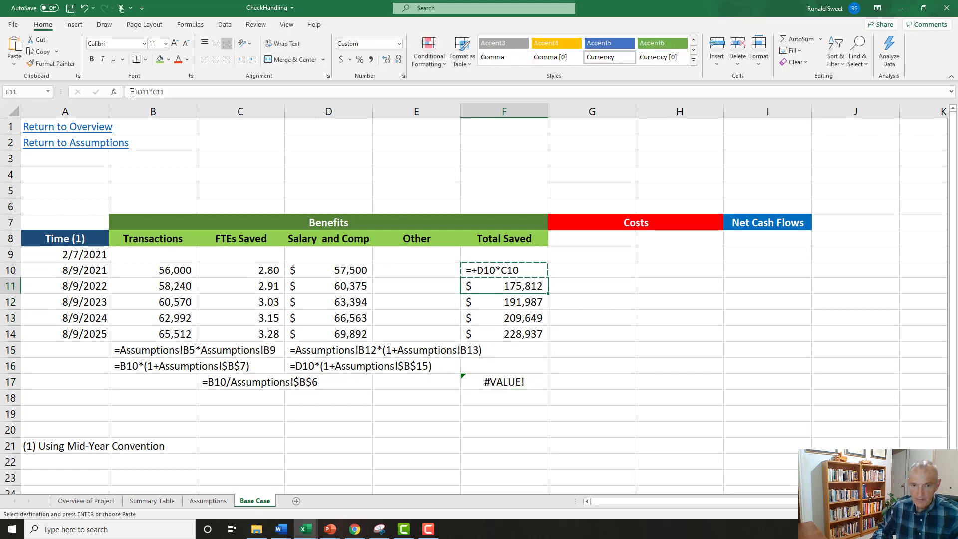
pyautogui.press('Return')
# Restore F10 to a live formula by removing its leading apostrophe.
pyautogui.press('Up')
pyautogui.press('Up')
pyautogui.press('Up')
pyautogui.press('Up')
pyautogui.press('Up')
pyautogui.press('Up')
pyautogui.press('Up')
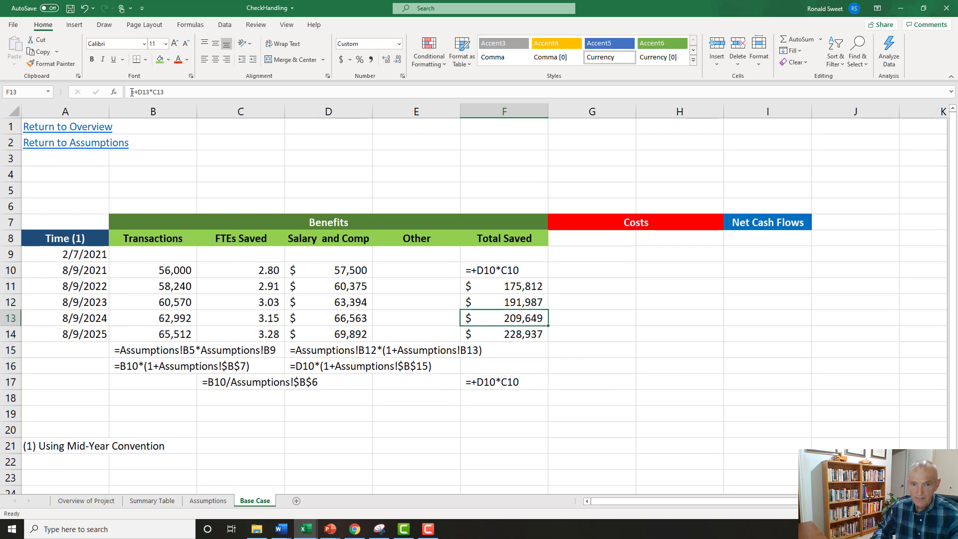
pyautogui.click(131, 92)
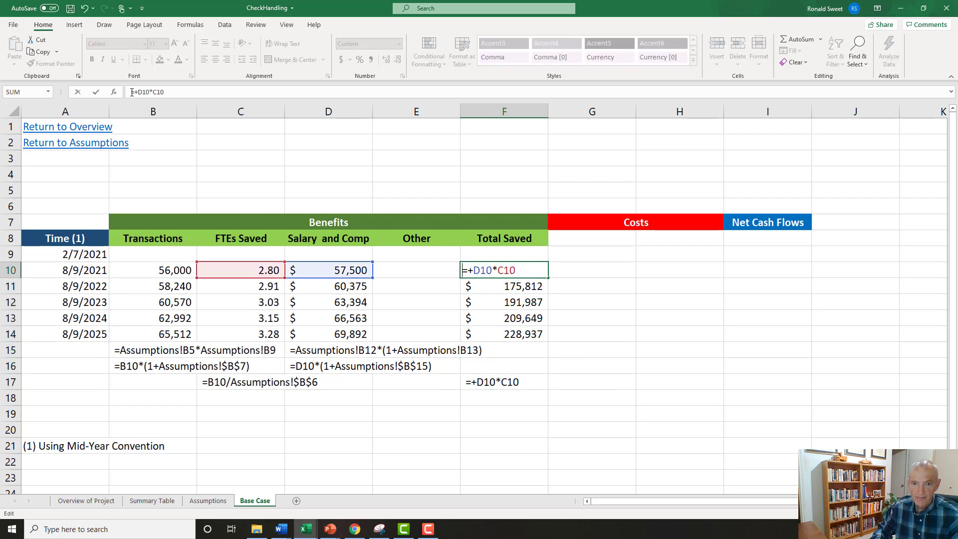
pyautogui.press('Escape')
# Examine the Total Saved formulas in column F and the formula note in F17.
pyautogui.press('Down')
pyautogui.press('Down')
pyautogui.press('Down')
pyautogui.press('Down')
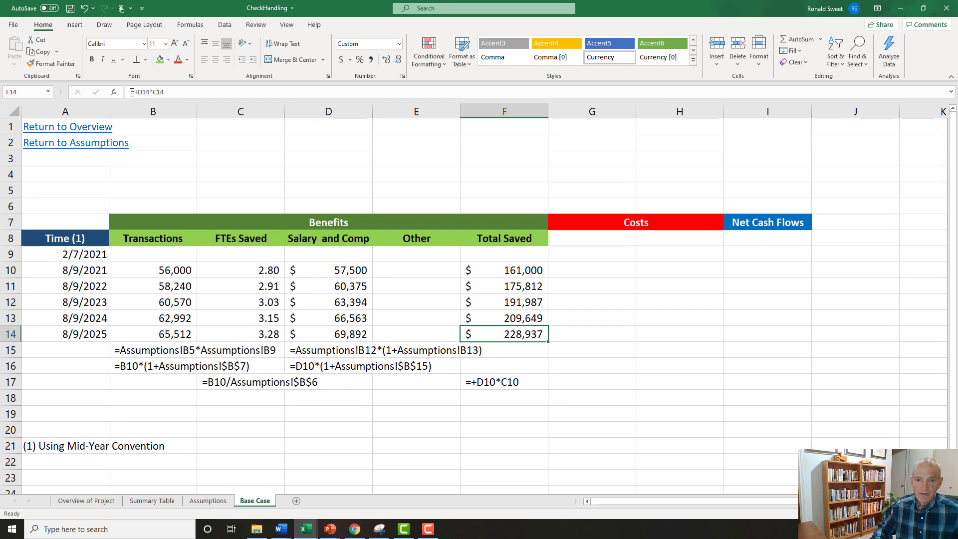
pyautogui.press('Up')
pyautogui.press('Up')
pyautogui.press('Up')
pyautogui.press('Up')
pyautogui.press('Down')
pyautogui.press('Down')
pyautogui.press('Down')
pyautogui.press('Down')
pyautogui.press('Down')
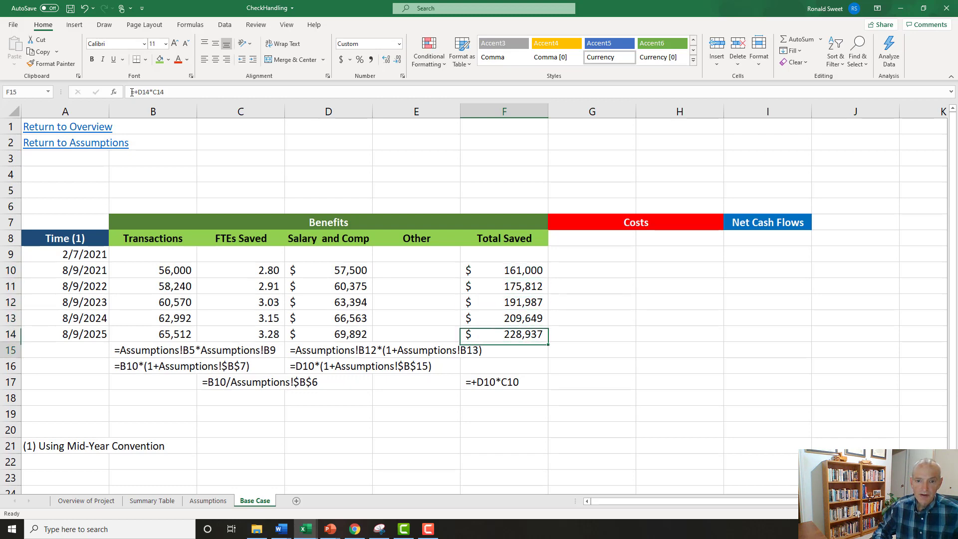
pyautogui.press('Left')
pyautogui.press('Up')
pyautogui.press('Up')
pyautogui.press('Up')
pyautogui.press('Up')
pyautogui.press('Up')
pyautogui.press('Right')
pyautogui.press('Down')
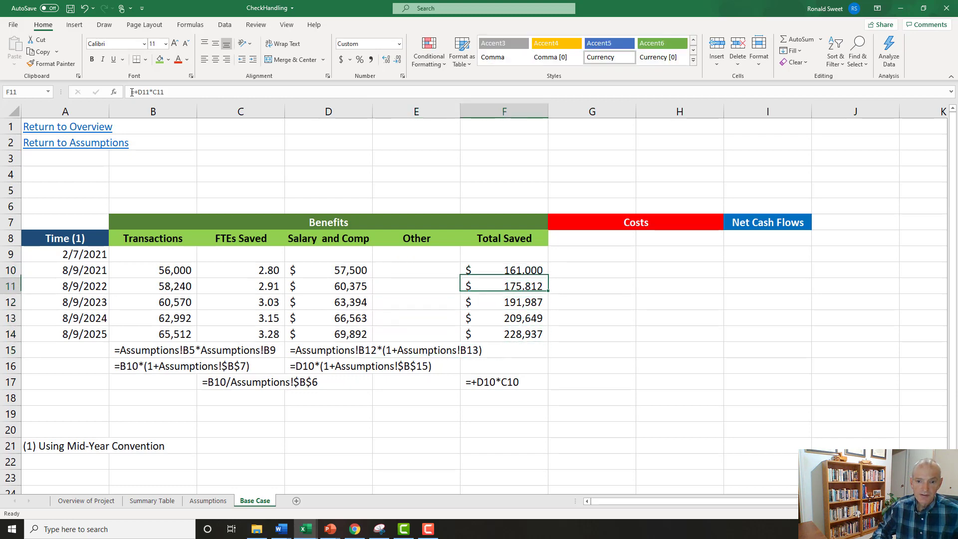
pyautogui.press('Down')
pyautogui.press('Down')
pyautogui.press('Down')
pyautogui.press('Down')
pyautogui.press('Down')
pyautogui.press('Down')
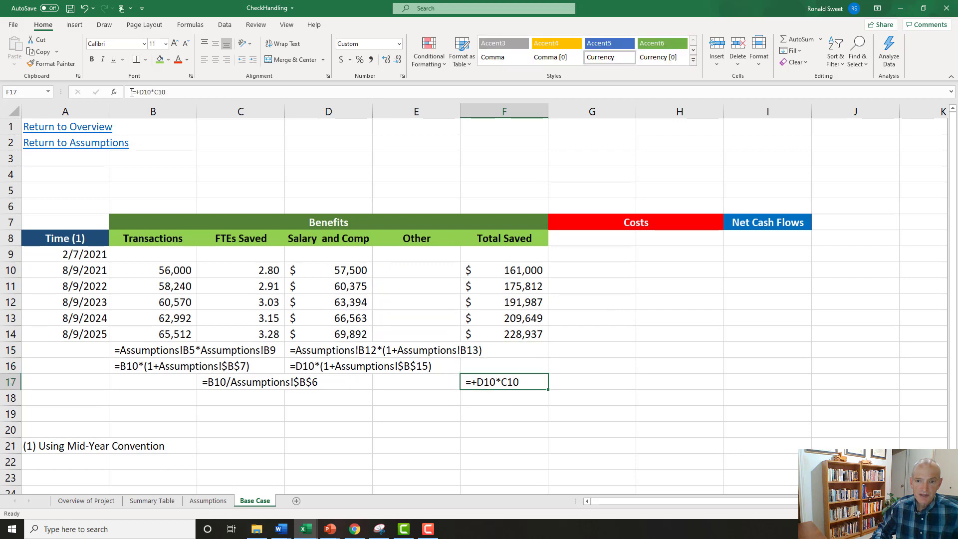
# Enter the header Software Dev in G8 under Costs and give the cell a light orange fill.
pyautogui.press('Up')
pyautogui.press('Up')
pyautogui.press('Up')
pyautogui.press('Up')
pyautogui.press('Up')
pyautogui.press('Up')
pyautogui.press('Up')
pyautogui.press('Up')
pyautogui.press('Up')
pyautogui.press('Right')
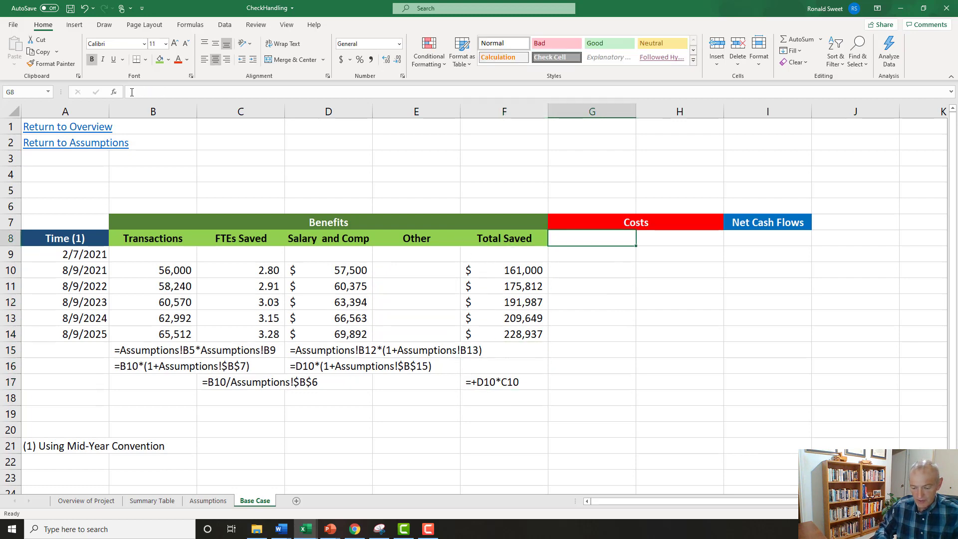
pyautogui.write('Soft')
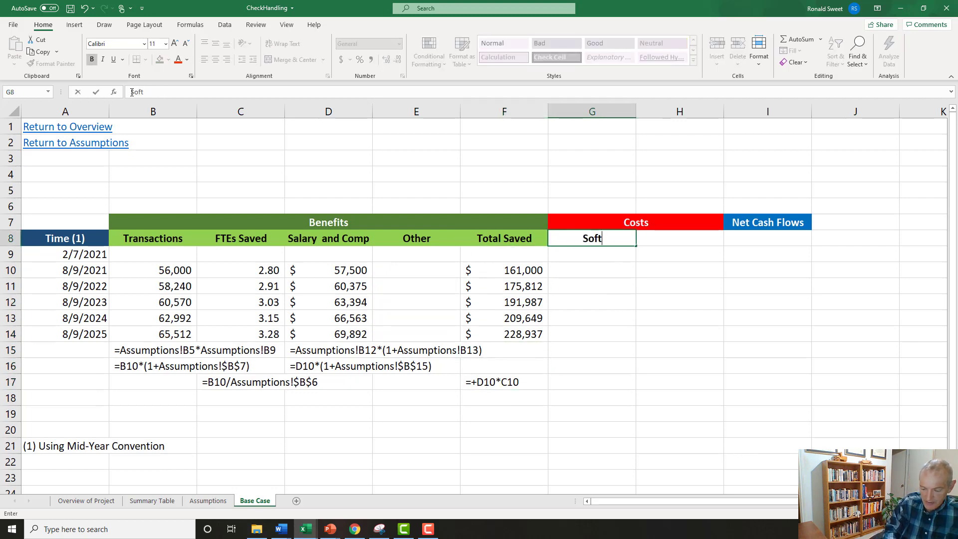
pyautogui.write('ware Dev')
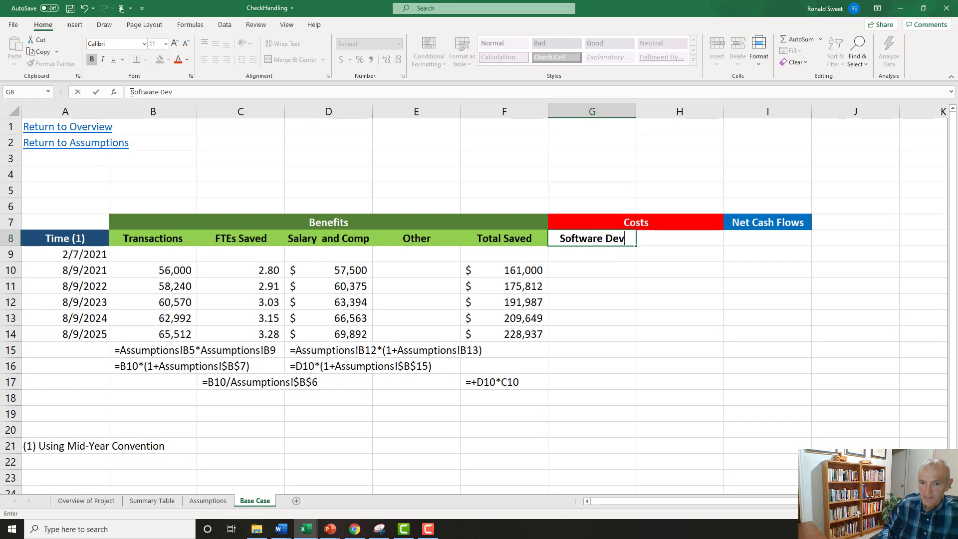
pyautogui.hotkey('ctrl', 'Return')
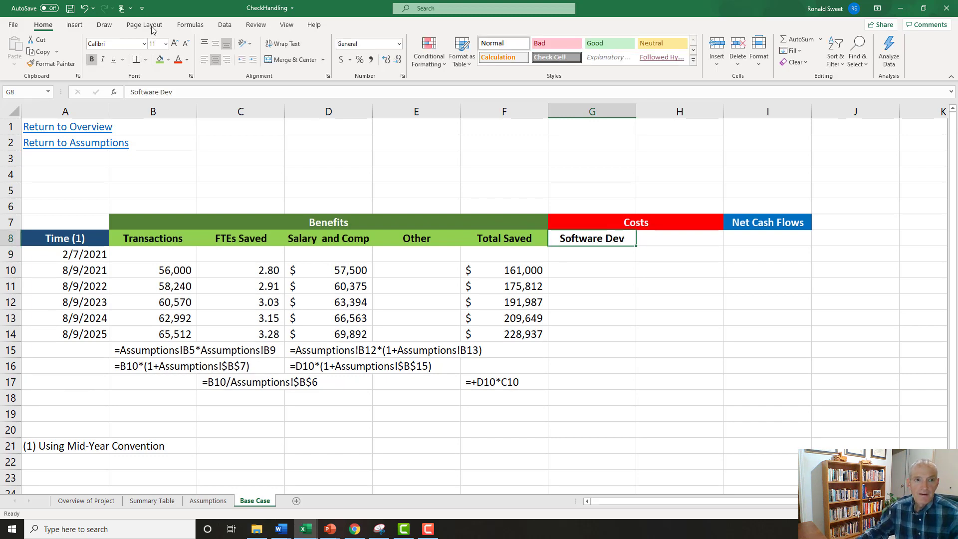
pyautogui.click(168, 59)
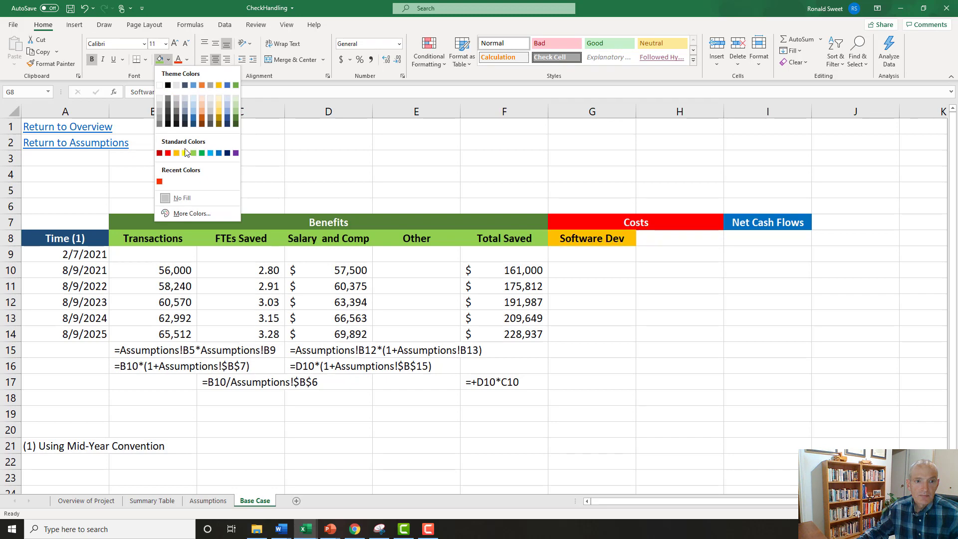
pyautogui.click(203, 109)
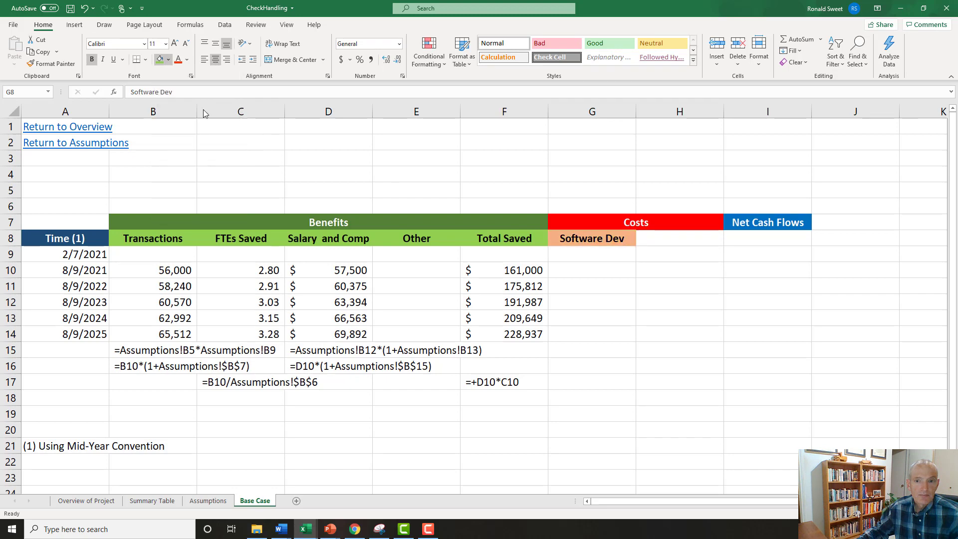
# Link G9 to the Software Development cost as a negative amount with the formula -Assumptions!B16.
pyautogui.click(563, 260)
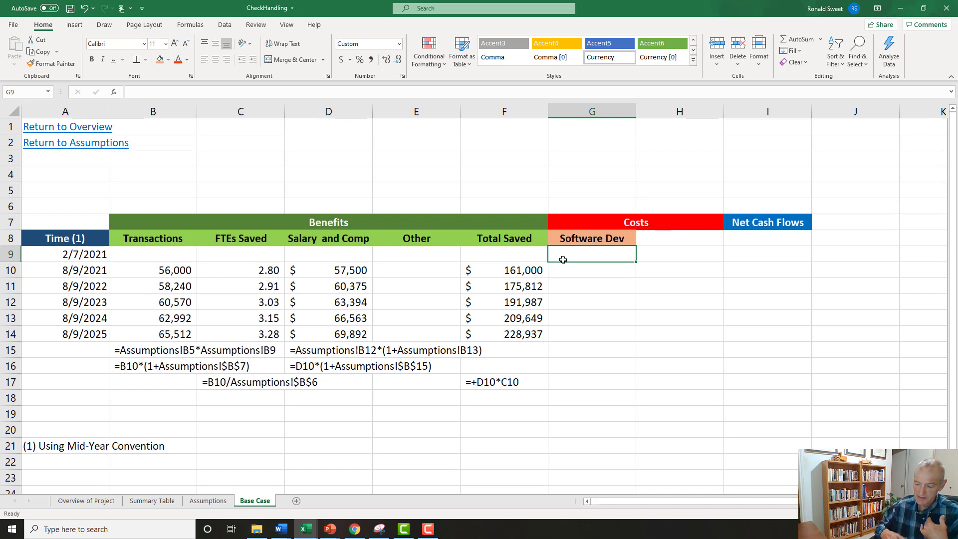
pyautogui.write('-')
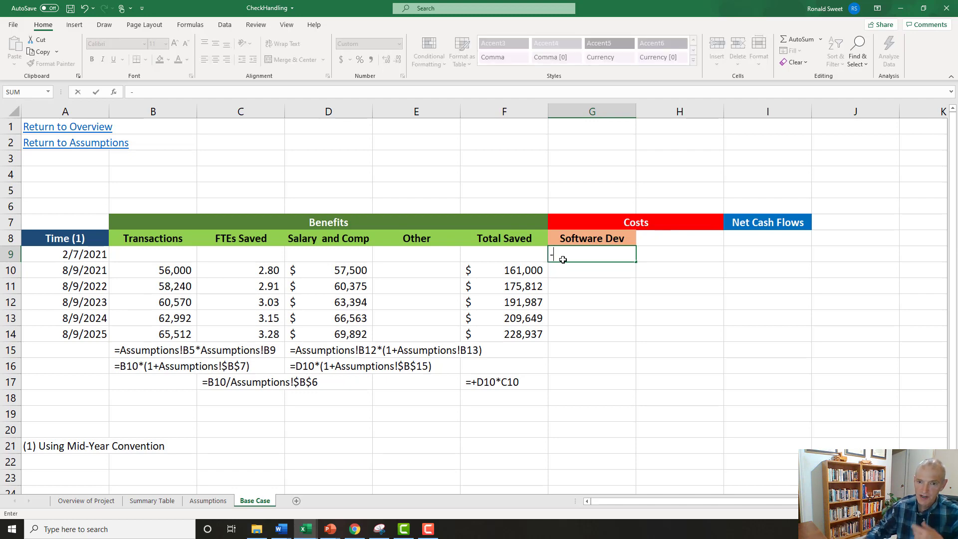
pyautogui.click(208, 500)
pyautogui.click(314, 378)
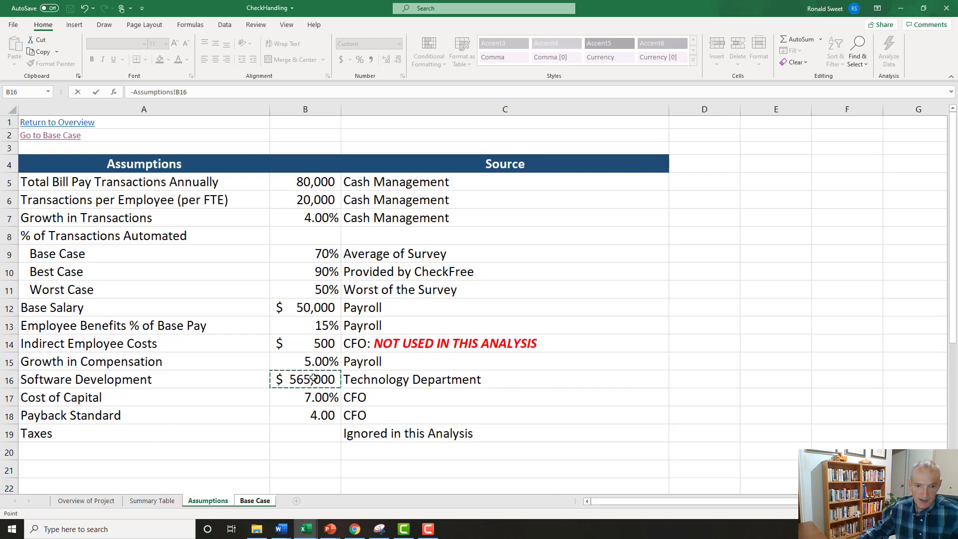
pyautogui.press('Return')
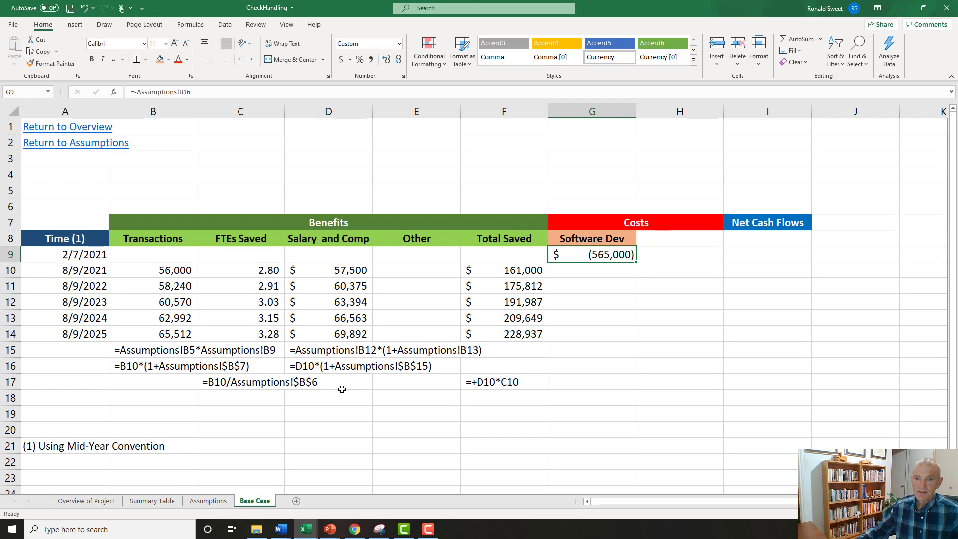
# Enter the header Other in H8 beside Software Dev and give the cell the same light orange fill.
pyautogui.click(674, 243)
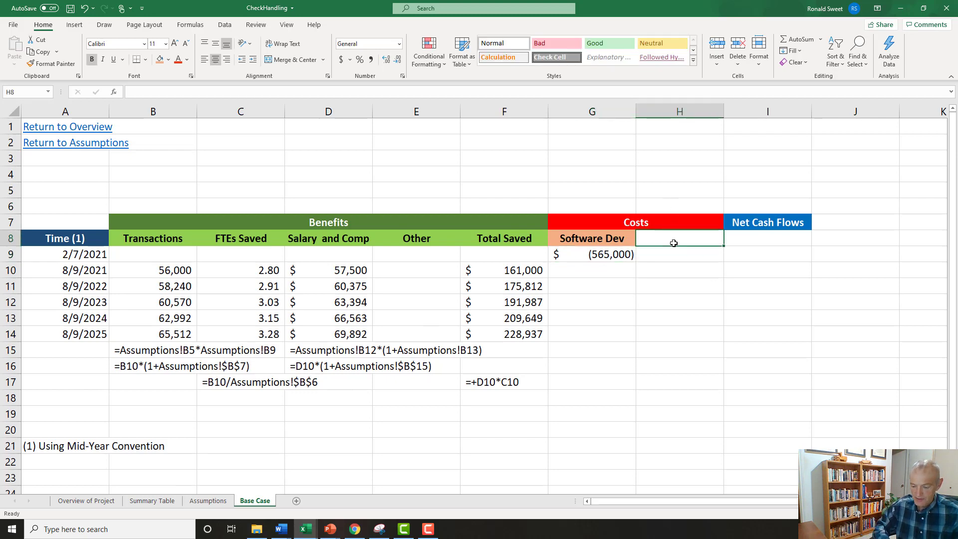
pyautogui.write('Other')
pyautogui.press('Return')
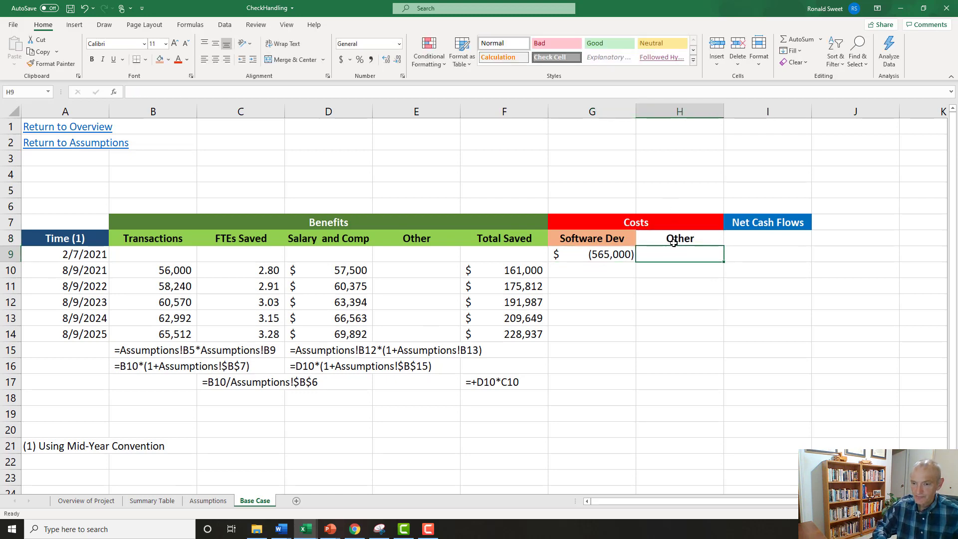
pyautogui.click(659, 239)
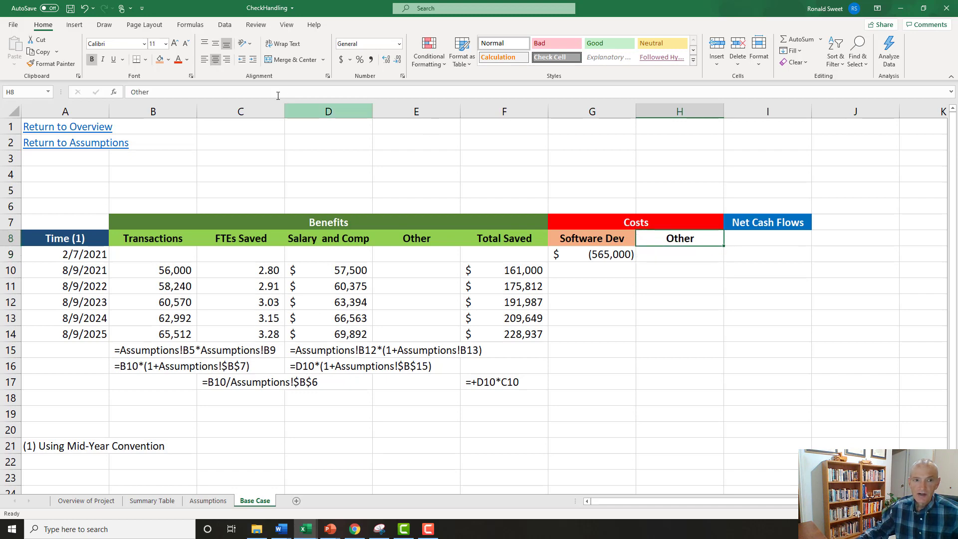
pyautogui.click(159, 59)
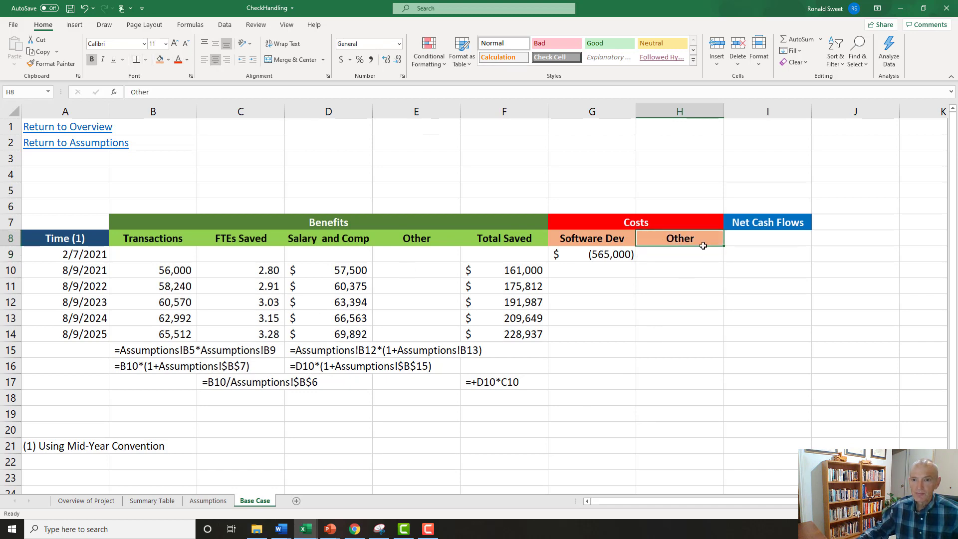
# Move the Net Cash Flows header from I7 down to I8 to line it up with the other column headers.
pyautogui.click(680, 110)
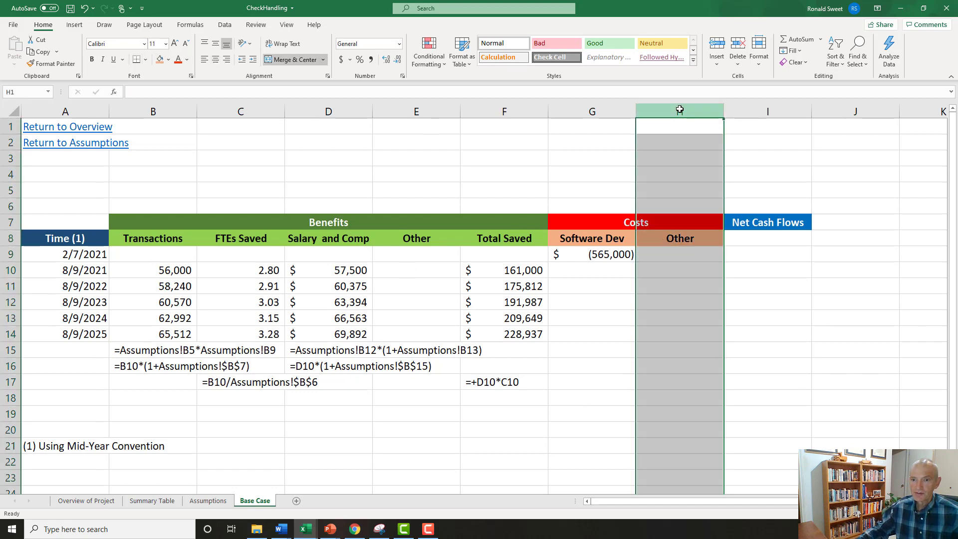
pyautogui.click(749, 255)
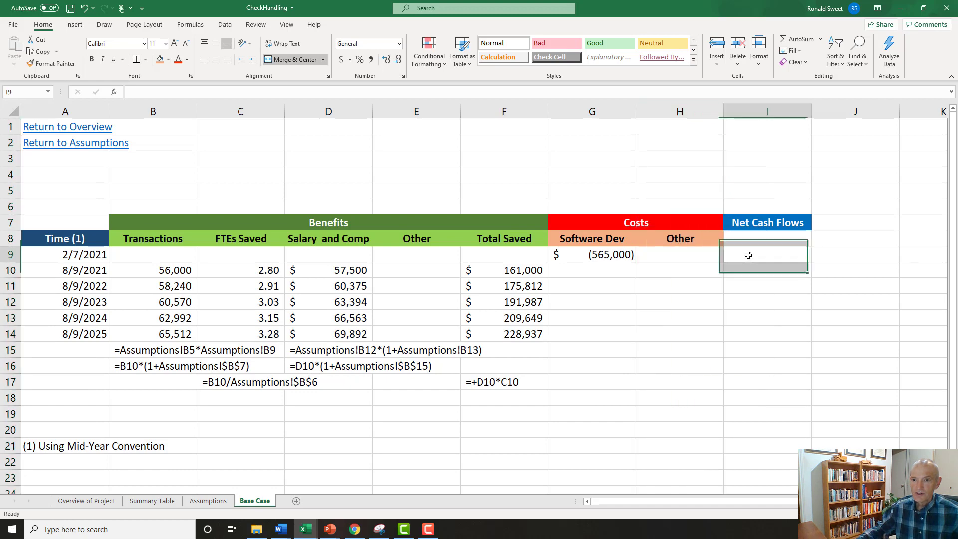
pyautogui.click(752, 220)
pyautogui.moveTo(764, 225); pyautogui.dragTo(765, 240)
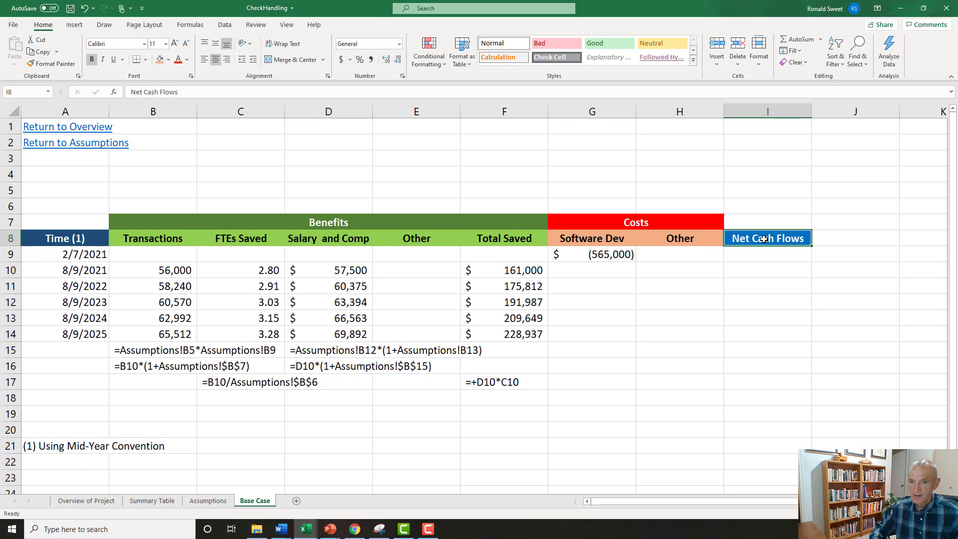
pyautogui.press('Down')
pyautogui.press('Down')
pyautogui.press('Up')
pyautogui.press('Up')
pyautogui.press('Up')
# Calculate net cash flow in I9 with the formula +F9+G9 and fill it down through I14.
pyautogui.press('Down')
pyautogui.press('Down')
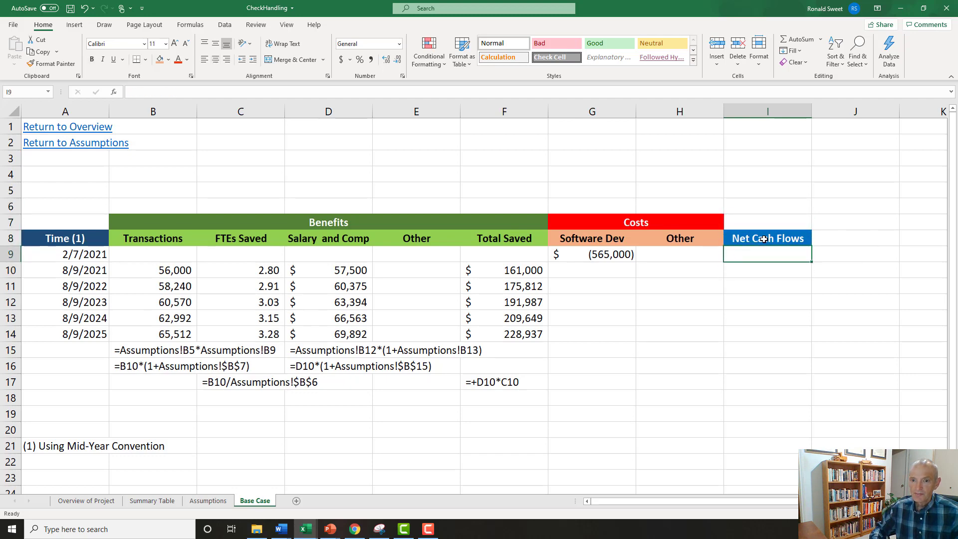
pyautogui.write('+')
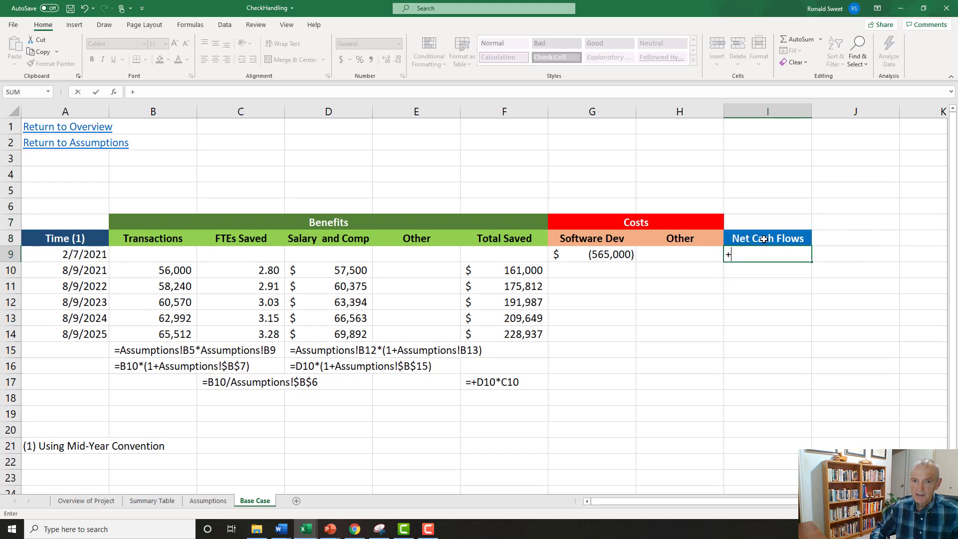
pyautogui.press('Left')
pyautogui.press('Left')
pyautogui.press('Left')
pyautogui.write('+')
pyautogui.press('Left')
pyautogui.press('Left')
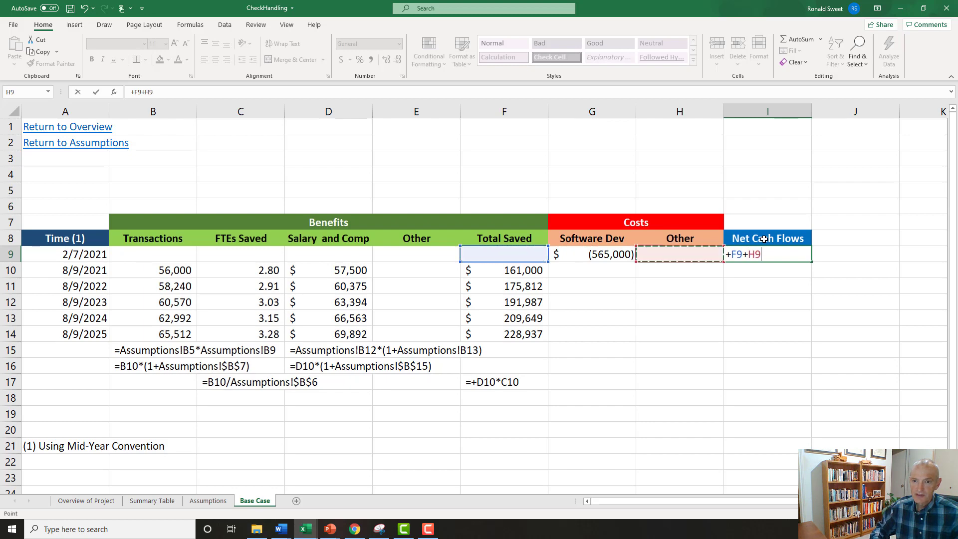
pyautogui.press('Return')
pyautogui.press('Up')
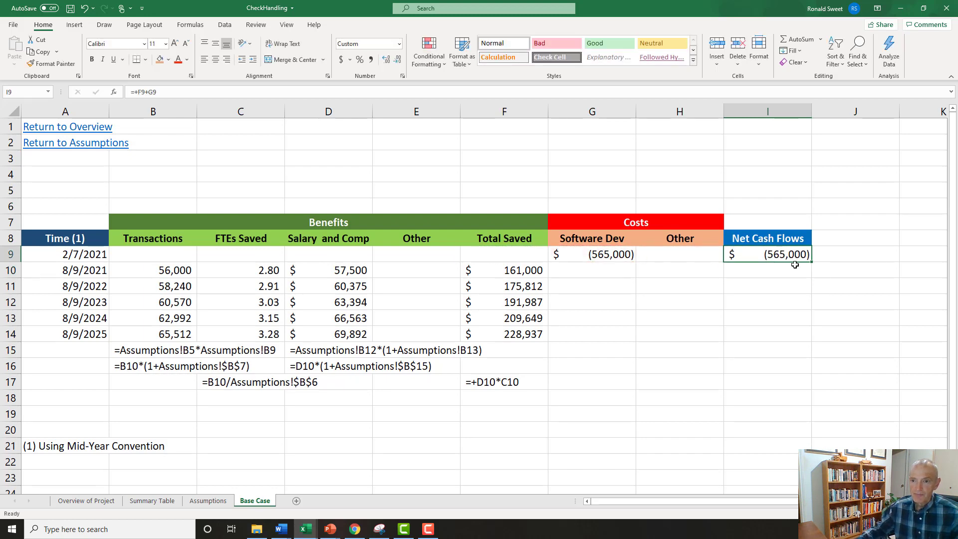
pyautogui.moveTo(814, 262); pyautogui.dragTo(811, 342)
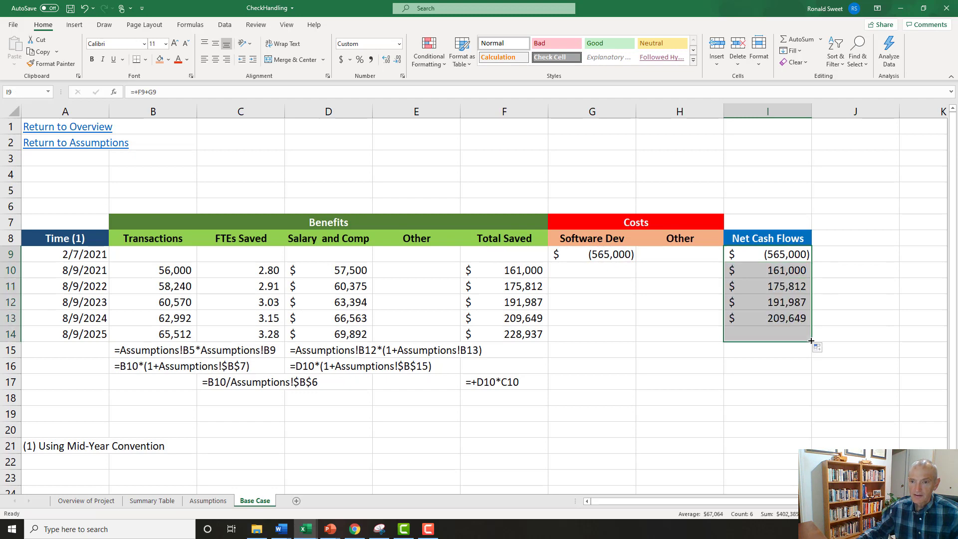
pyautogui.click(755, 238)
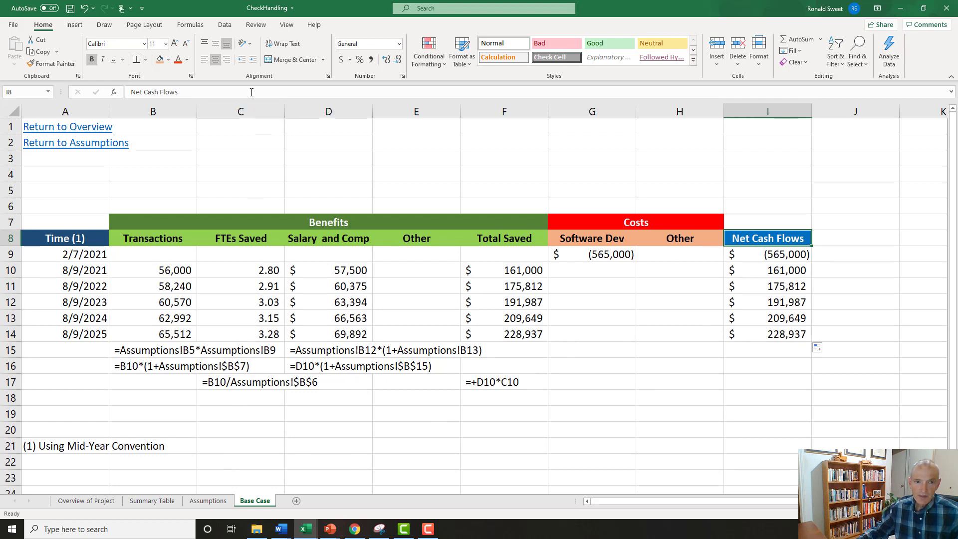
pyautogui.click(233, 125)
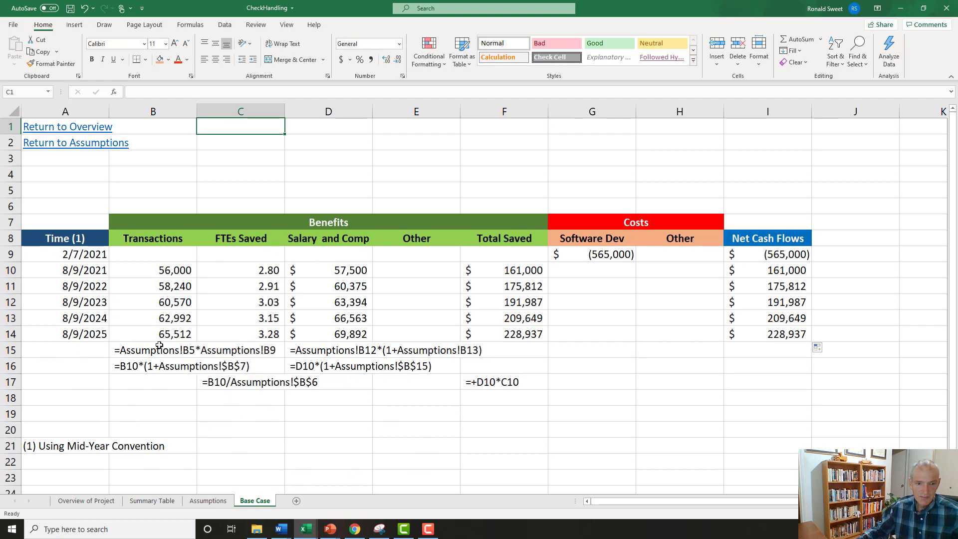
pyautogui.moveTo(147, 350); pyautogui.dragTo(506, 389)
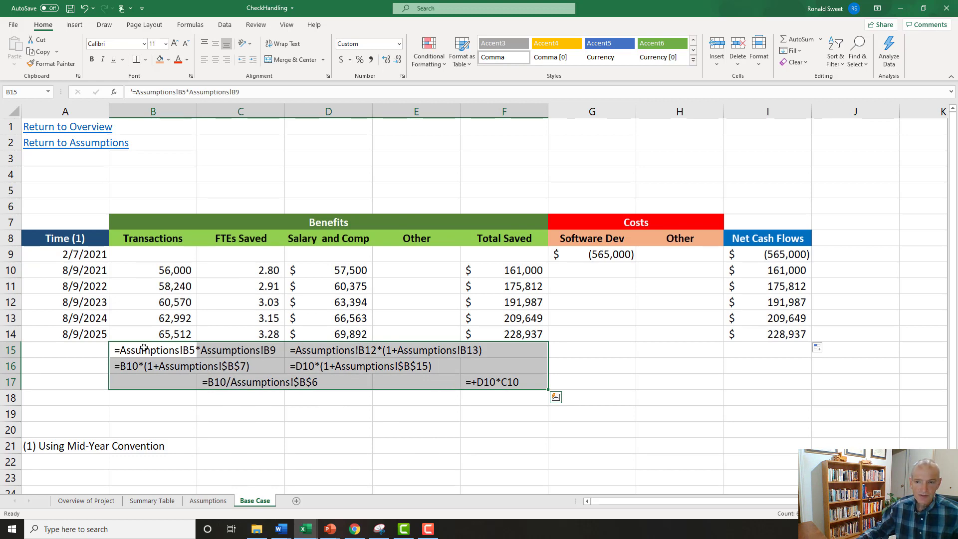
pyautogui.moveTo(143, 348); pyautogui.dragTo(520, 377)
# Enter the label Net Present Value in C1 above the cash flow table.
pyautogui.click(245, 130)
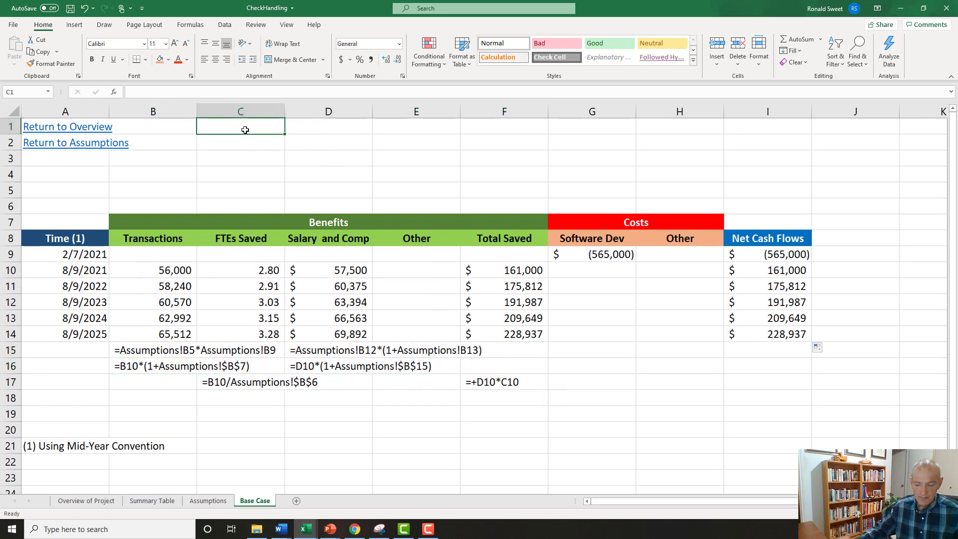
pyautogui.write('Net Pr')
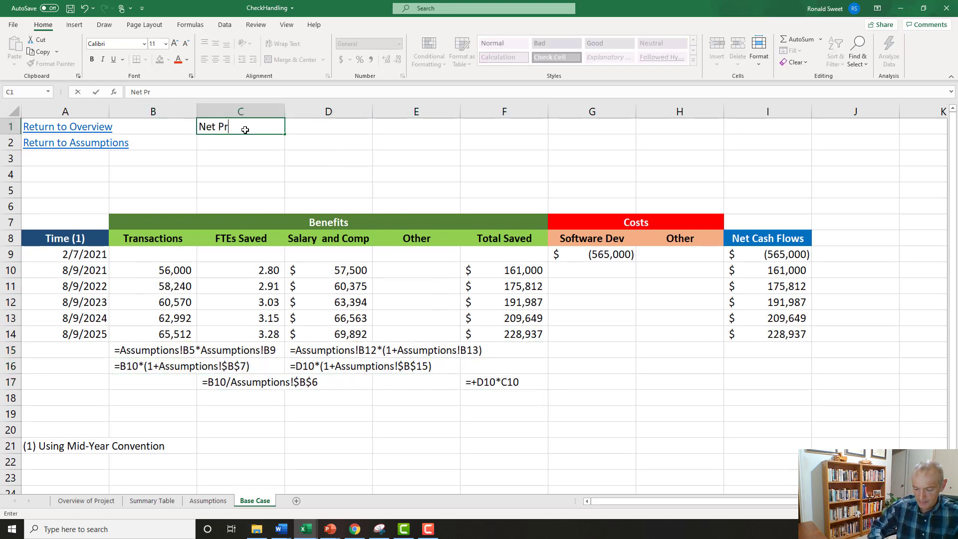
pyautogui.write('esent Value')
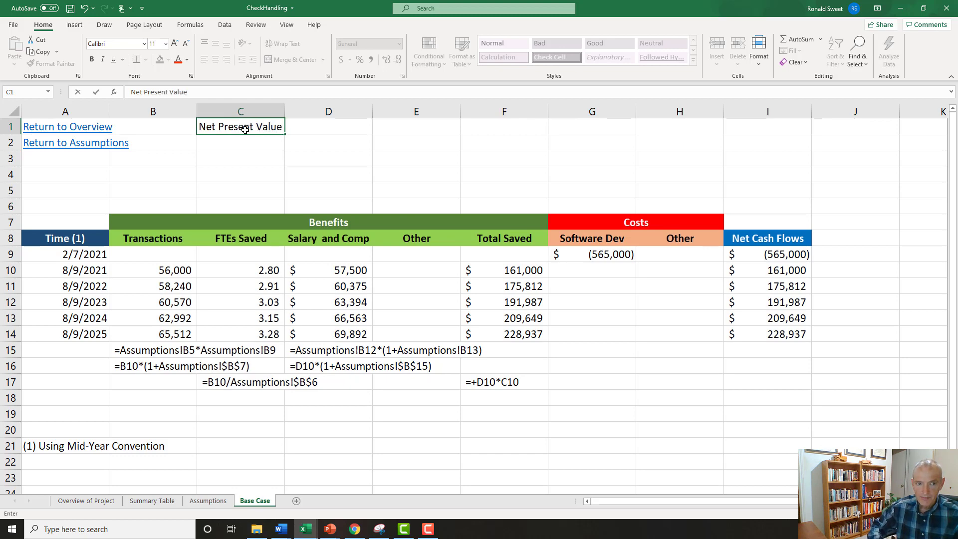
pyautogui.press('Return')
# Enter the label Internal Rate of Return in C2 below Net Present Value.
pyautogui.write('In')
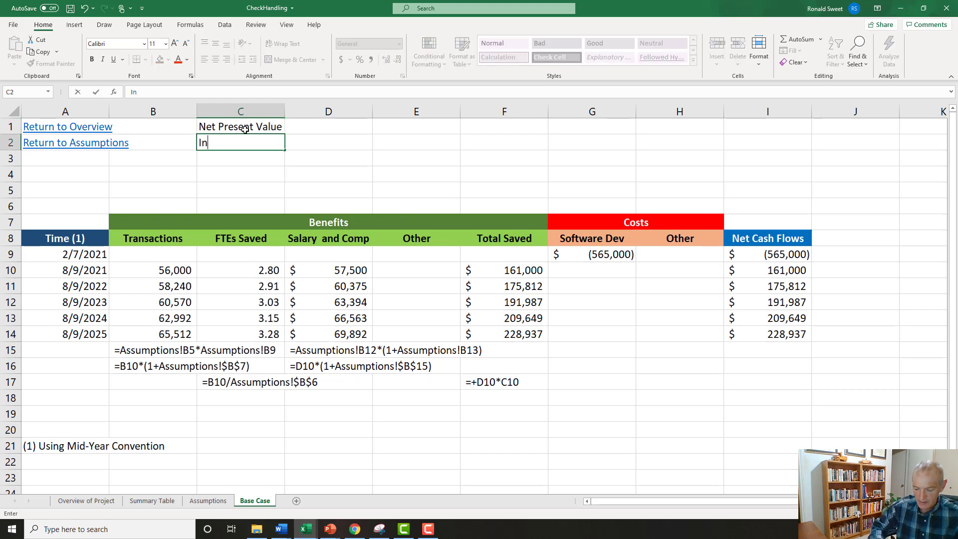
pyautogui.write('ternal Raste')
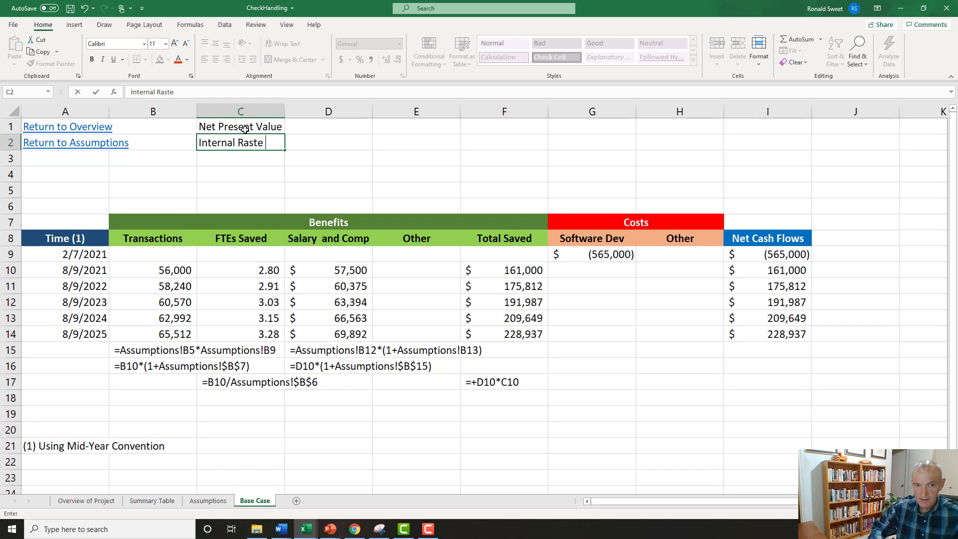
pyautogui.press('BackSpace')
pyautogui.press('BackSpace')
pyautogui.write('te or')
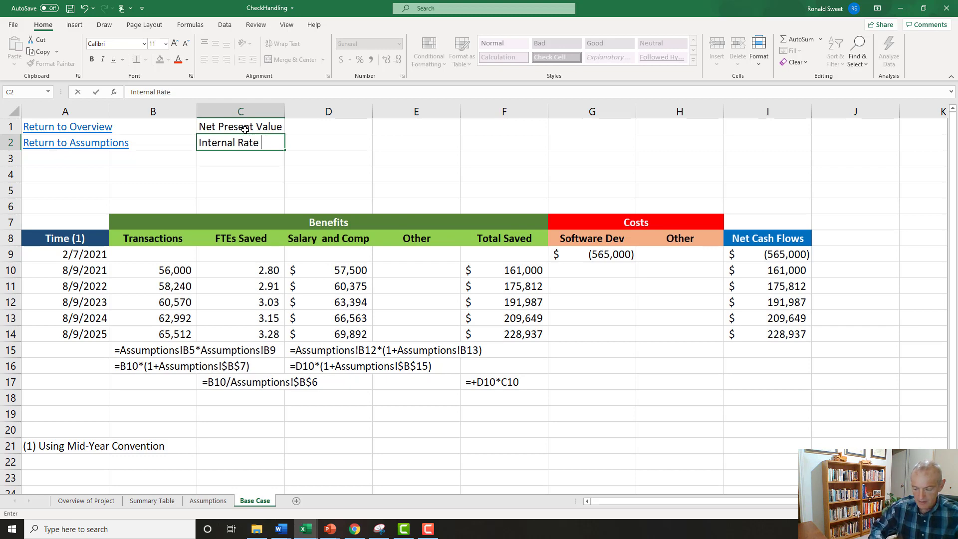
pyautogui.write(' Return')
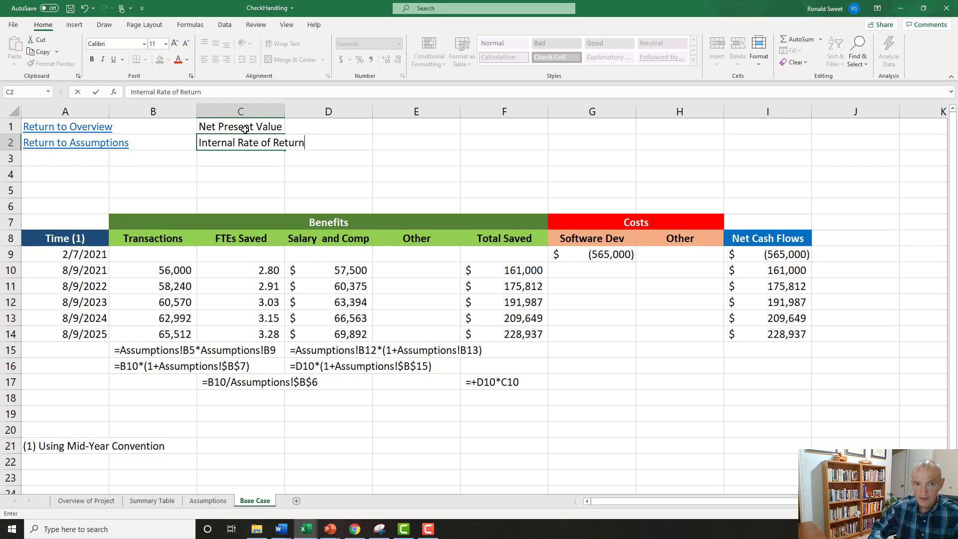
pyautogui.press('Return')
# Enter the label Discounted Payback in C3 below Internal Rate of Return.
pyautogui.write('Disco')
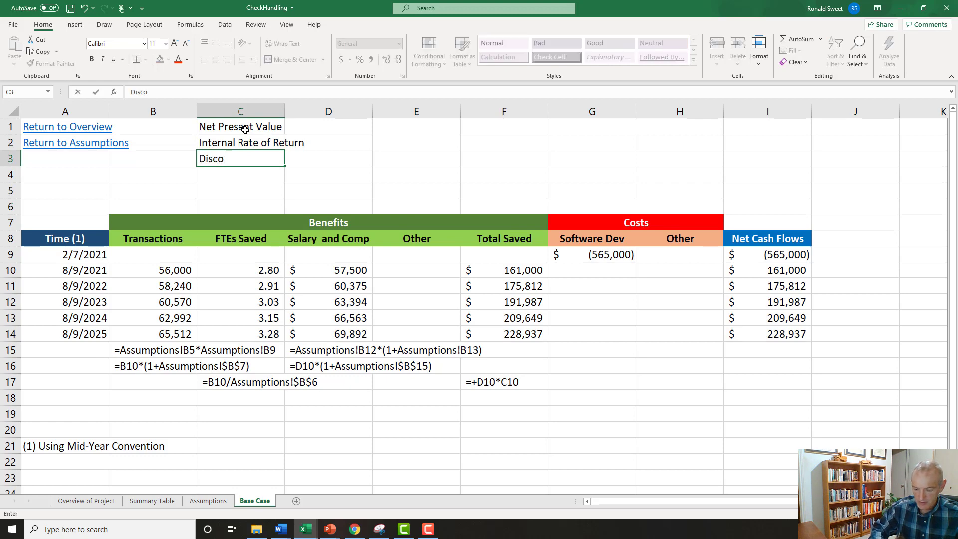
pyautogui.write('unted Payback')
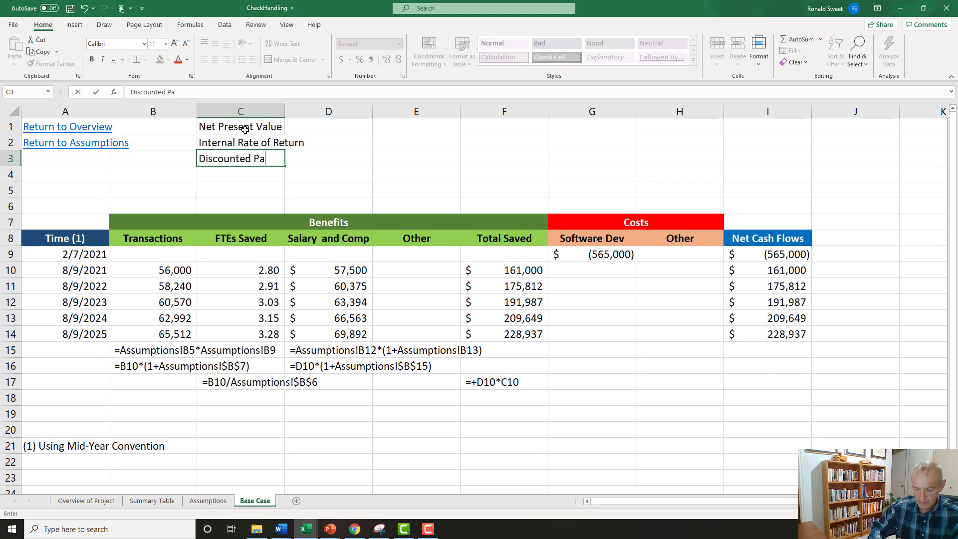
pyautogui.press('Return')
# Start an XNPV formula in E1 and use the Cost of Capital in Assumptions!B17 as its rate.
pyautogui.press('Up')
pyautogui.press('Up')
pyautogui.press('Up')
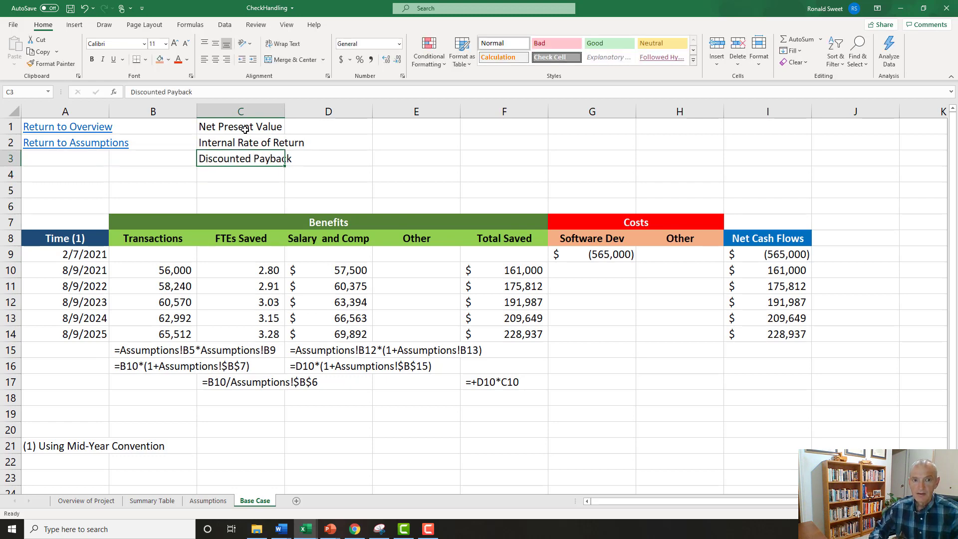
pyautogui.press('Right')
pyautogui.press('Left')
pyautogui.press('Right')
pyautogui.press('Right')
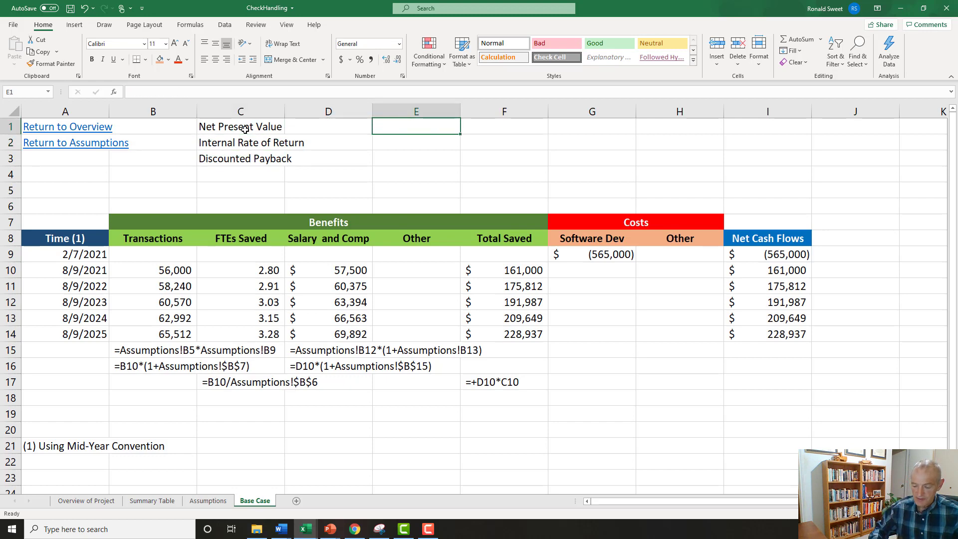
pyautogui.write('=')
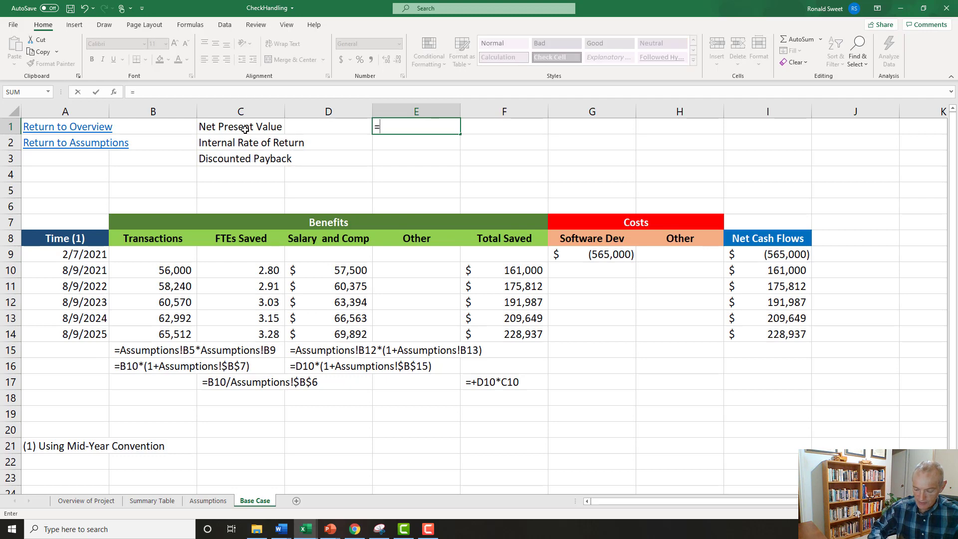
pyautogui.write('xnpv')
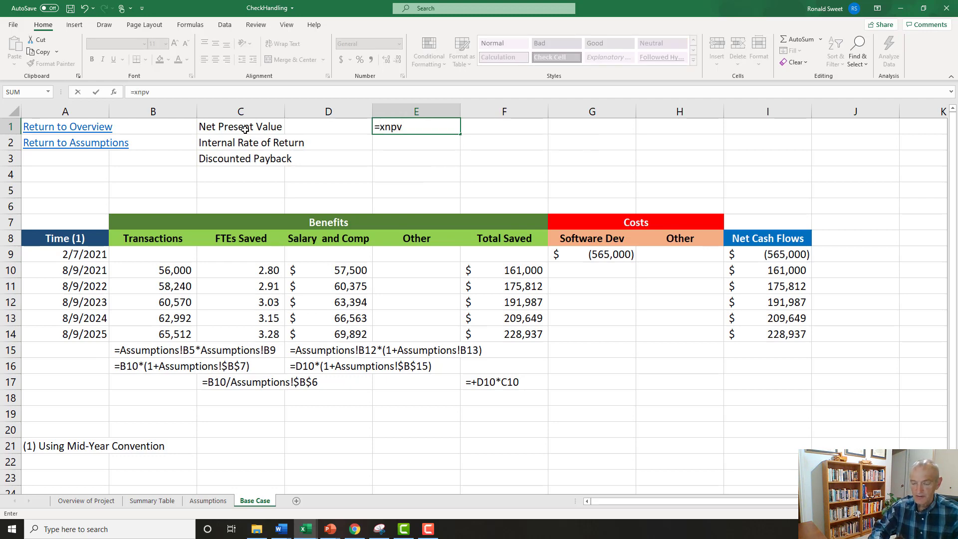
pyautogui.write('(')
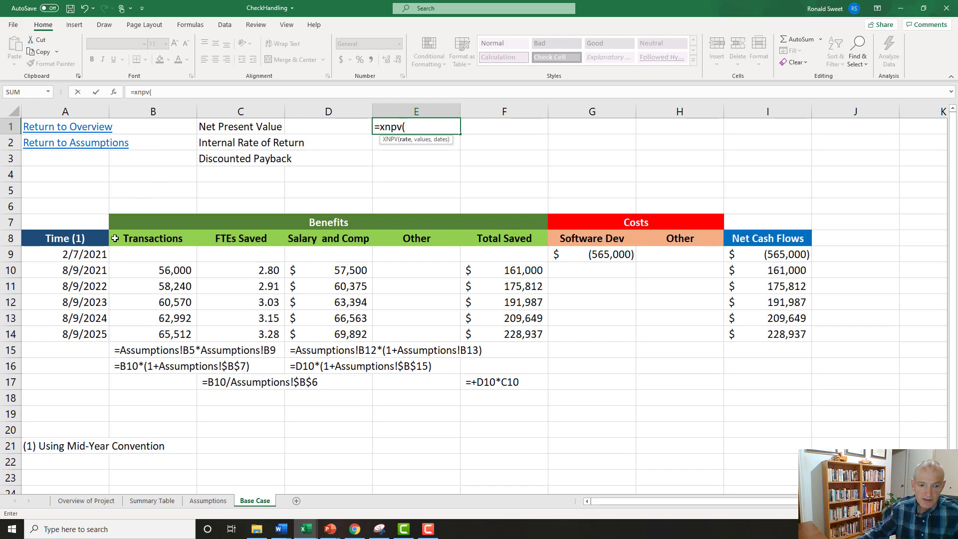
pyautogui.click(207, 500)
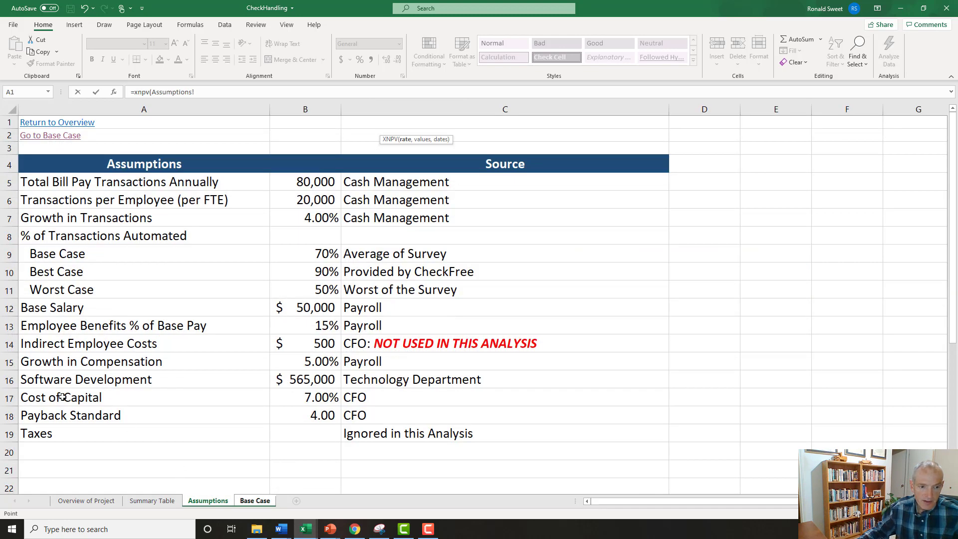
pyautogui.click(309, 395)
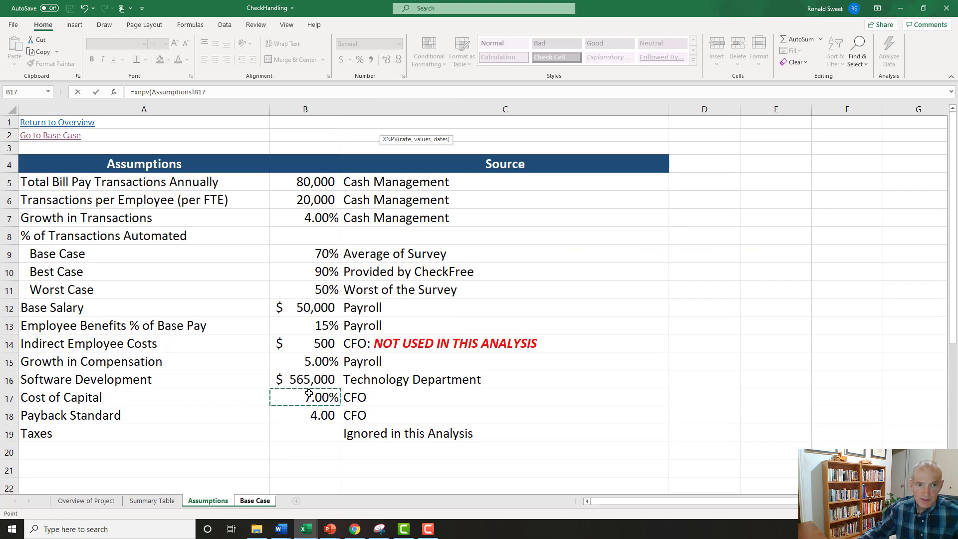
pyautogui.write(',')
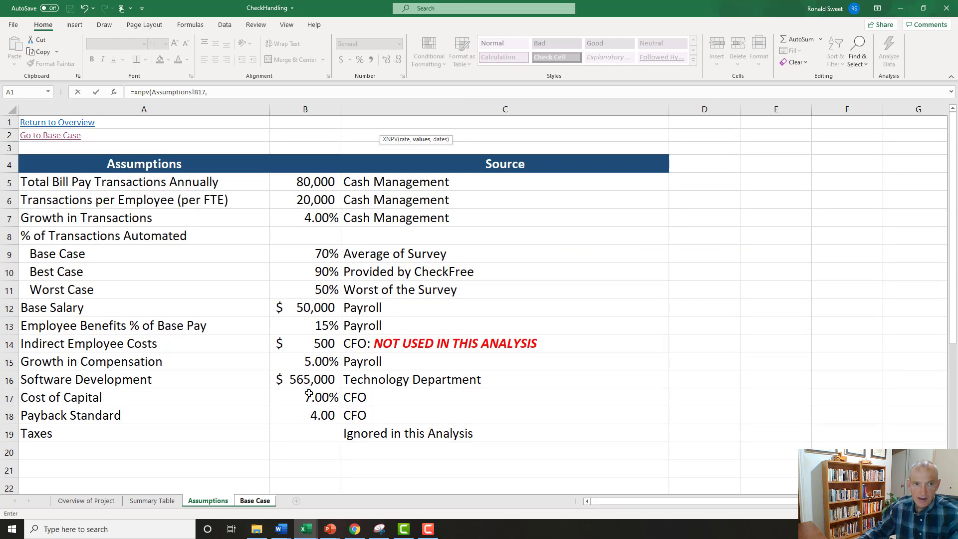
# Add the Base Case net cash flows I9:I14 as the values argument of the XNPV formula.
pyautogui.click(255, 501)
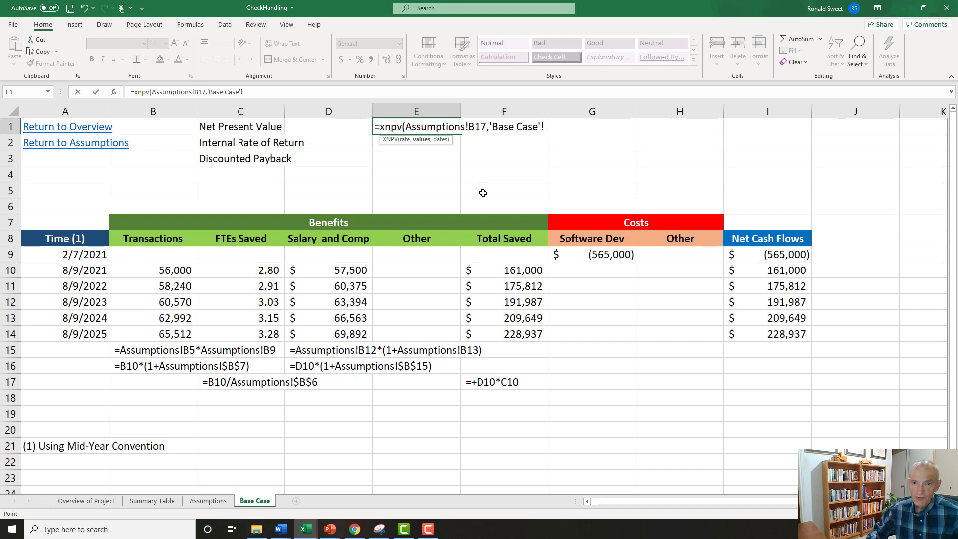
pyautogui.press('BackSpace')
pyautogui.press('BackSpace')
pyautogui.press('BackSpace')
pyautogui.press('BackSpace')
pyautogui.press('BackSpace')
pyautogui.press('BackSpace')
pyautogui.press('BackSpace')
pyautogui.press('BackSpace')
pyautogui.press('BackSpace')
pyautogui.press('BackSpace')
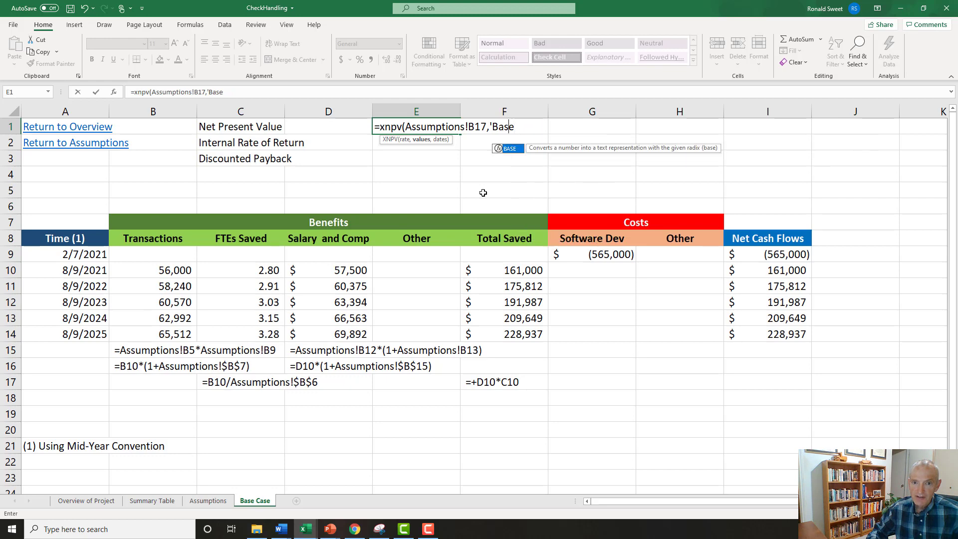
pyautogui.press('BackSpace')
pyautogui.press('BackSpace')
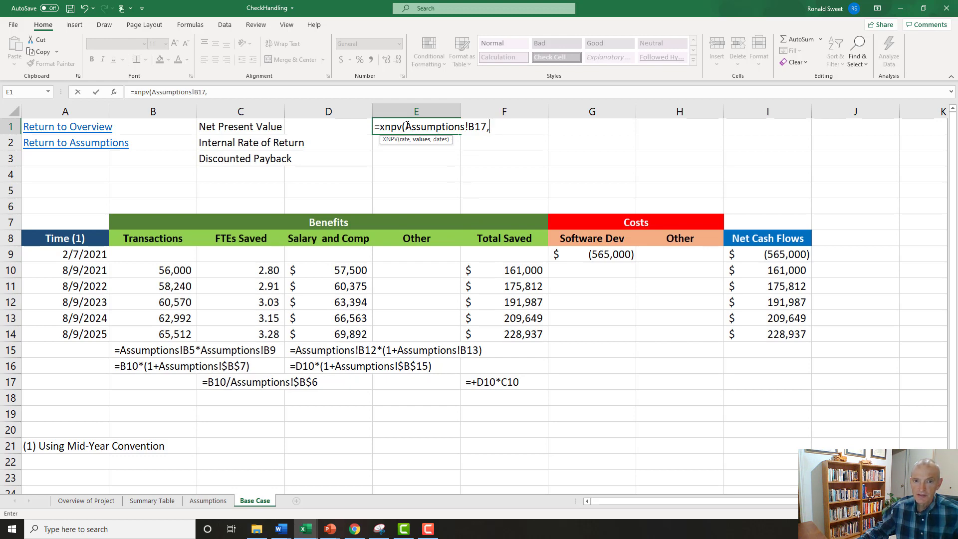
pyautogui.click(496, 130)
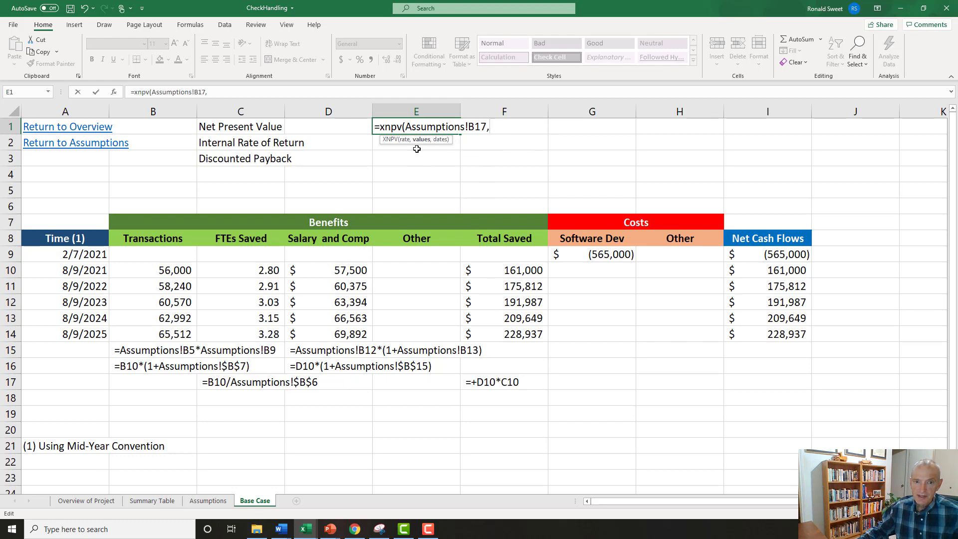
pyautogui.moveTo(765, 259); pyautogui.dragTo(766, 329)
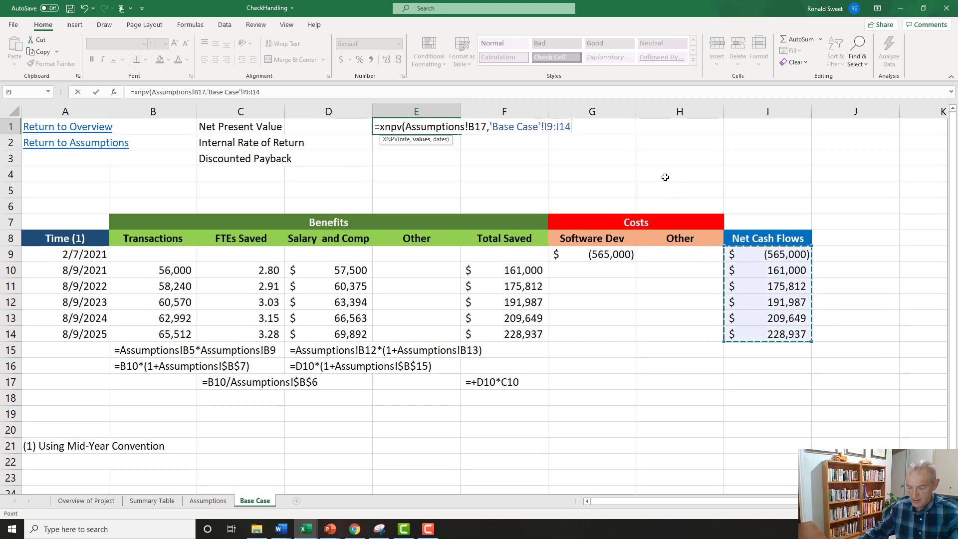
pyautogui.write(',')
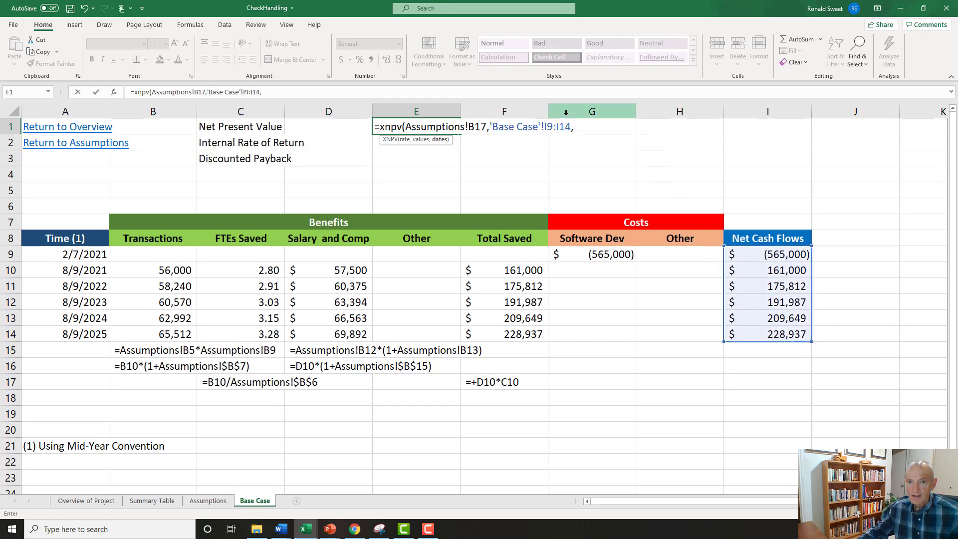
# Remove the 'Base Case'! sheet prefix from the I9:I14 reference in the XNPV formula.
pyautogui.click(544, 127)
pyautogui.press('BackSpace')
pyautogui.press('BackSpace')
pyautogui.press('BackSpace')
pyautogui.press('BackSpace')
pyautogui.press('BackSpace')
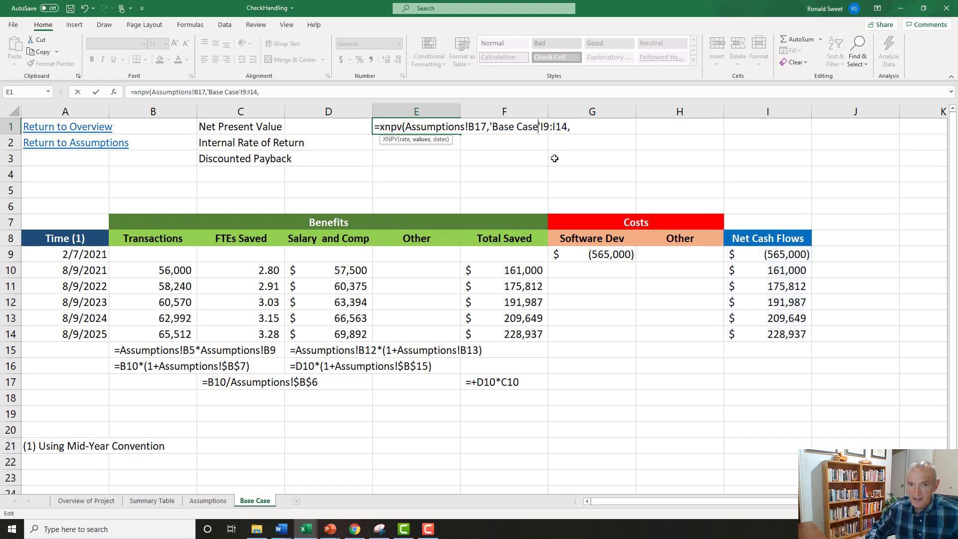
pyautogui.press('BackSpace')
pyautogui.press('BackSpace')
pyautogui.press('BackSpace')
pyautogui.press('BackSpace')
pyautogui.press('BackSpace')
pyautogui.press('BackSpace')
pyautogui.press('BackSpace')
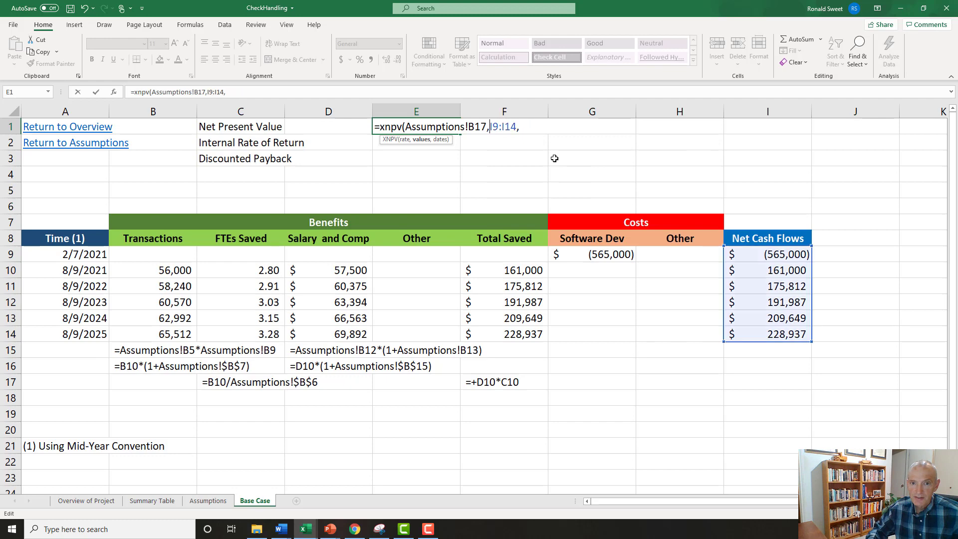
# Add the dates A9:A14, without the sheet prefix, as the dates argument and complete the XNPV formula in E1.
pyautogui.click(526, 125)
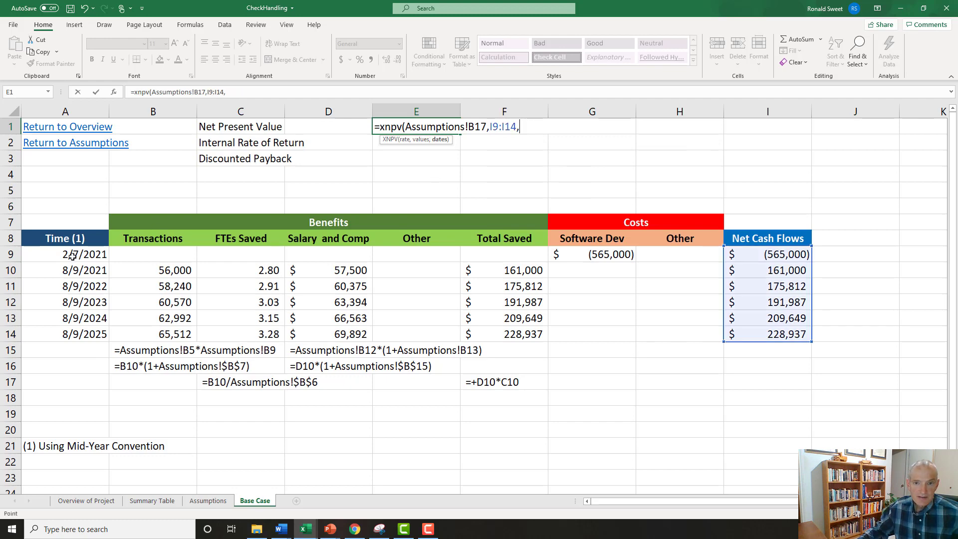
pyautogui.moveTo(72, 256); pyautogui.dragTo(106, 334)
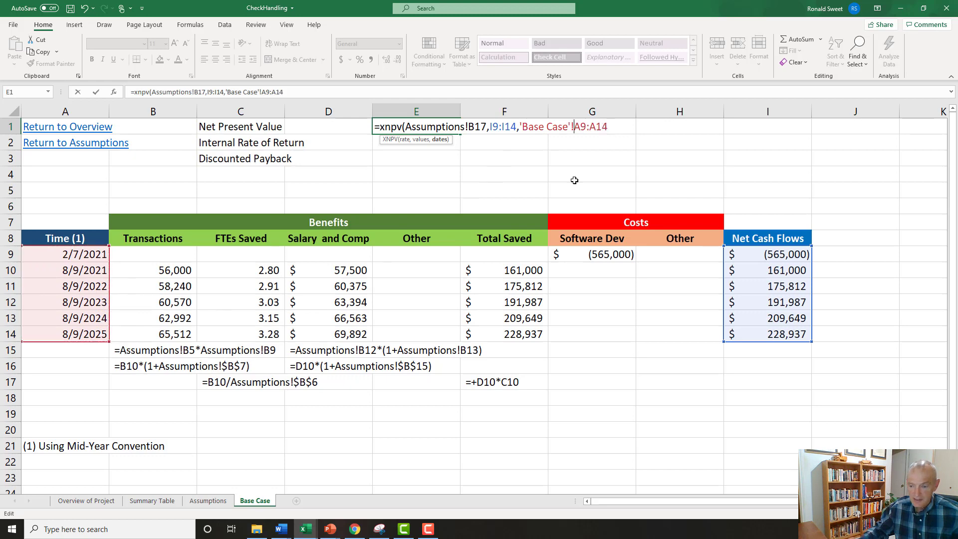
pyautogui.click(576, 127)
pyautogui.press('BackSpace')
pyautogui.press('BackSpace')
pyautogui.press('BackSpace')
pyautogui.press('BackSpace')
pyautogui.press('BackSpace')
pyautogui.press('BackSpace')
pyautogui.press('BackSpace')
pyautogui.press('BackSpace')
pyautogui.press('BackSpace')
pyautogui.press('BackSpace')
pyautogui.press('BackSpace')
pyautogui.press('BackSpace')
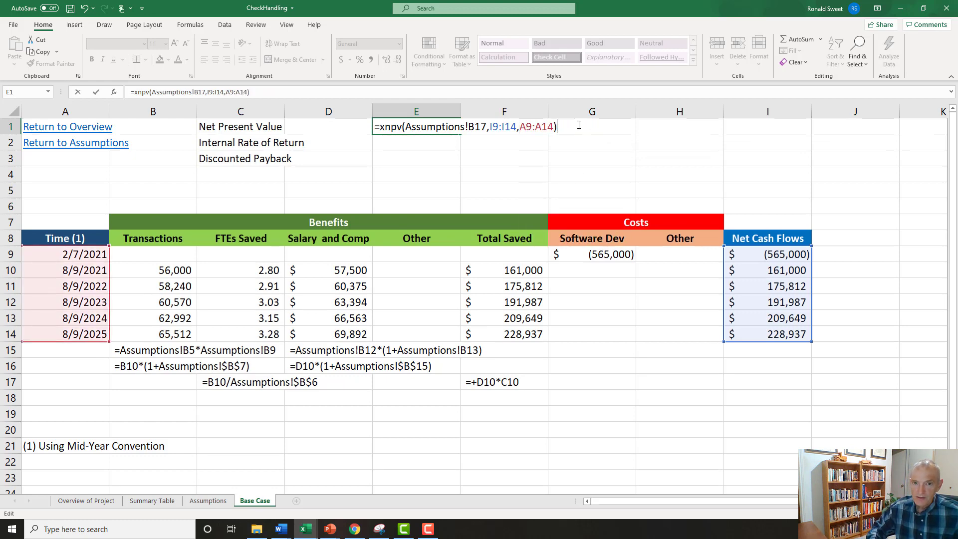
pyautogui.press('Return')
# Format the net present value in E1 as dollar currency with no decimal places.
pyautogui.press('Up')
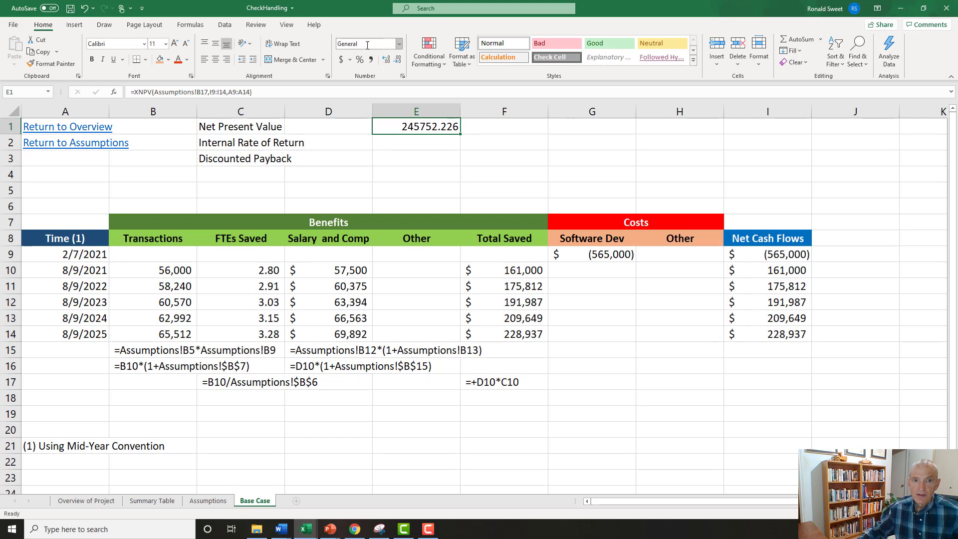
pyautogui.click(343, 61)
pyautogui.click(397, 59)
pyautogui.click(397, 59)
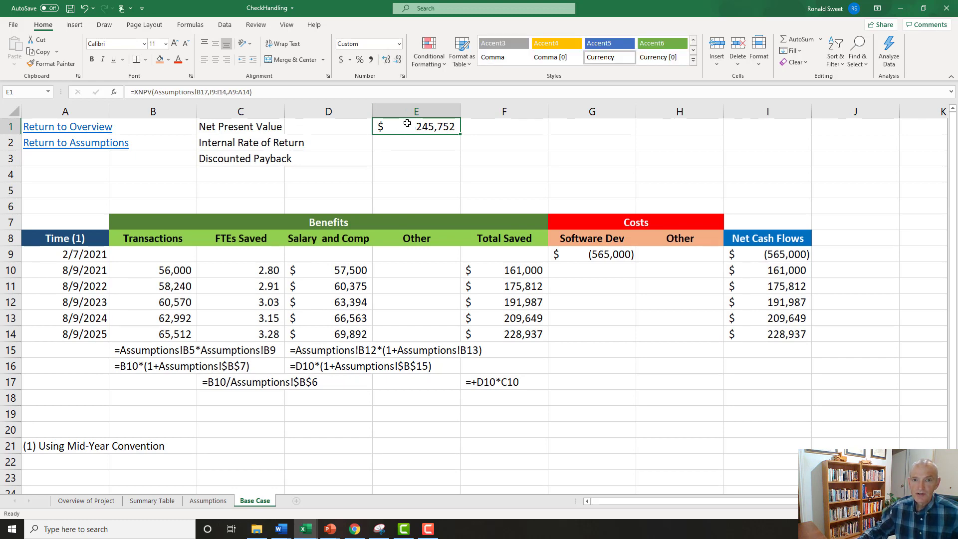
# Enter the decision formula =IF(E1>=0,"Accept","Reject") in F1 beside the net present value.
pyautogui.click(488, 127)
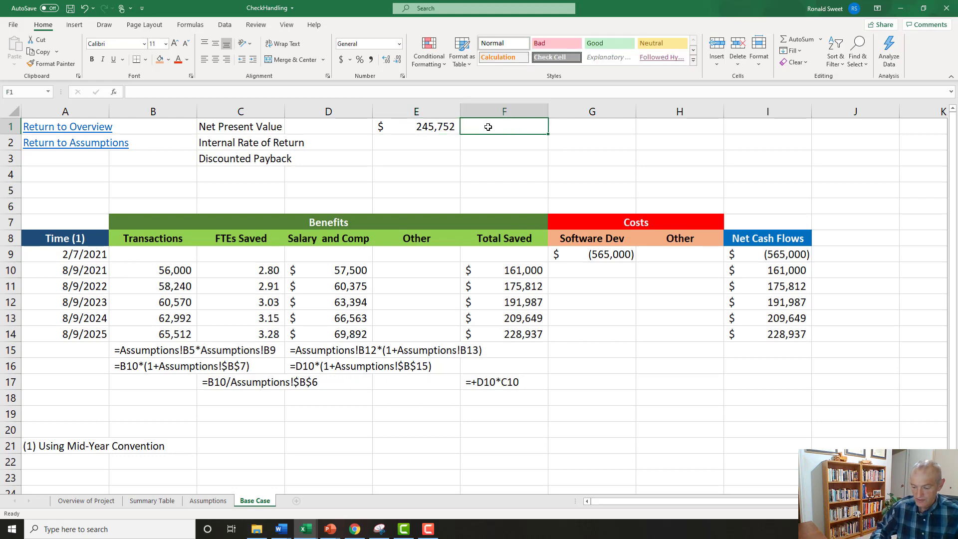
pyautogui.write('=if(')
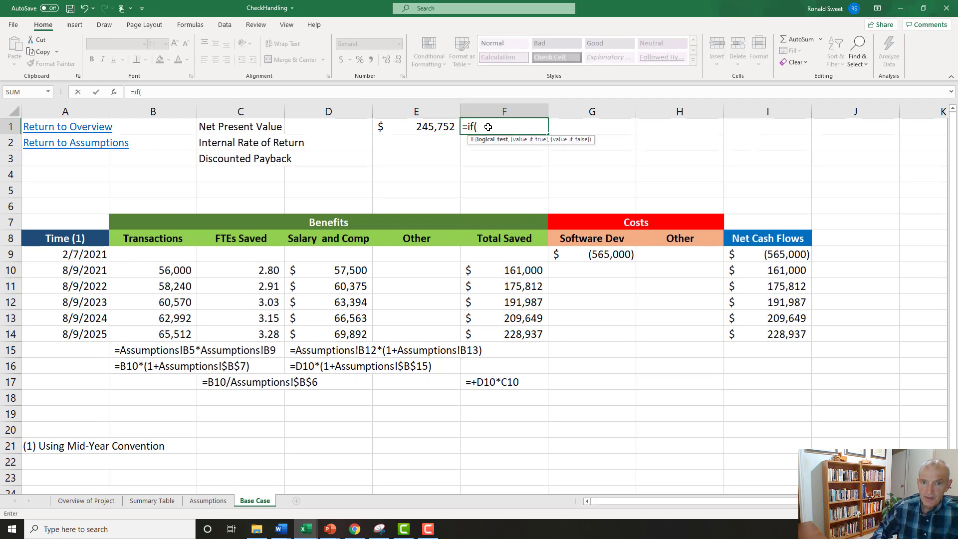
pyautogui.press('Left')
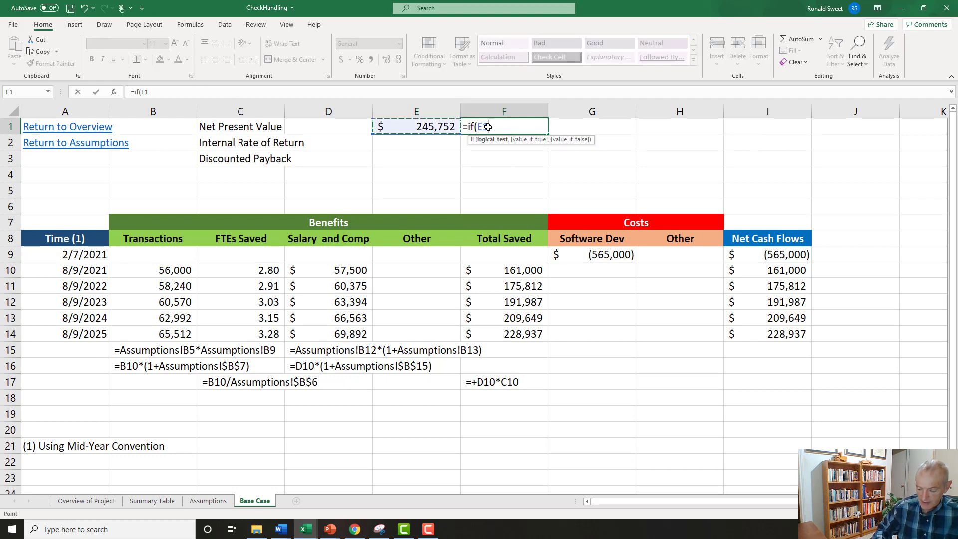
pyautogui.write('>=')
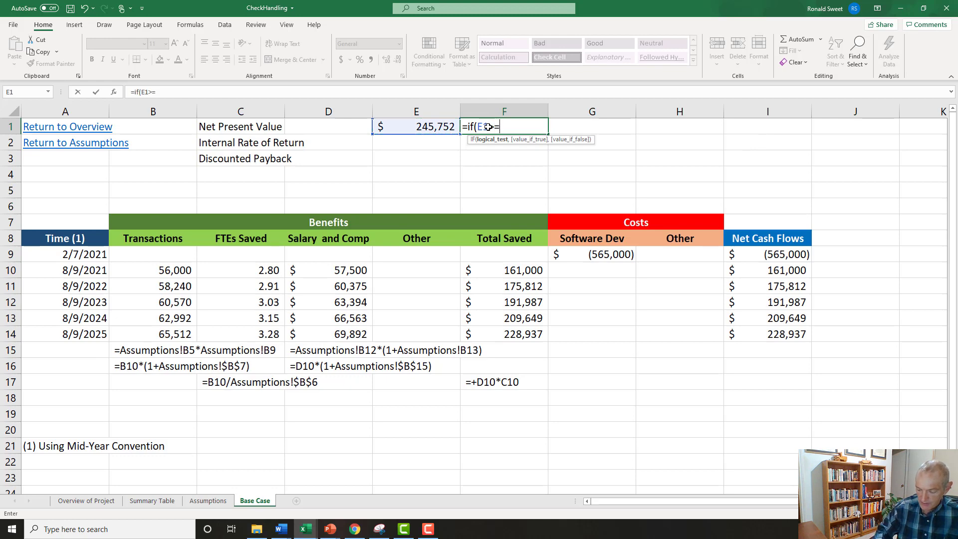
pyautogui.write('0,"Ac')
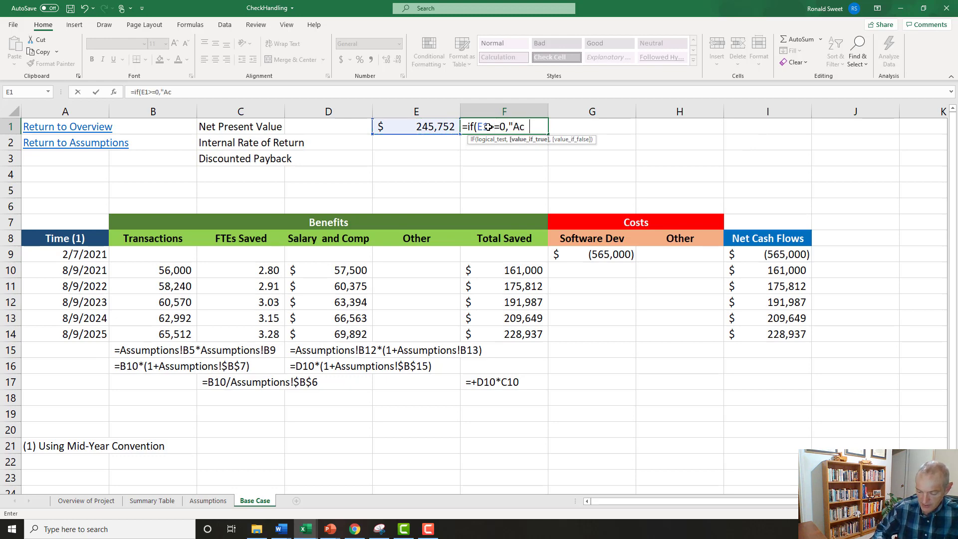
pyautogui.write('cept",')
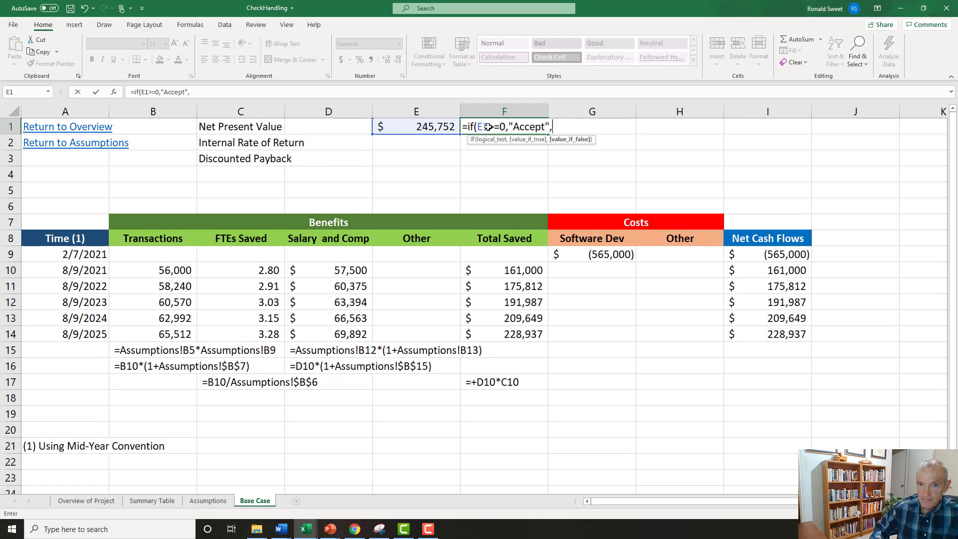
pyautogui.write('"Reje')
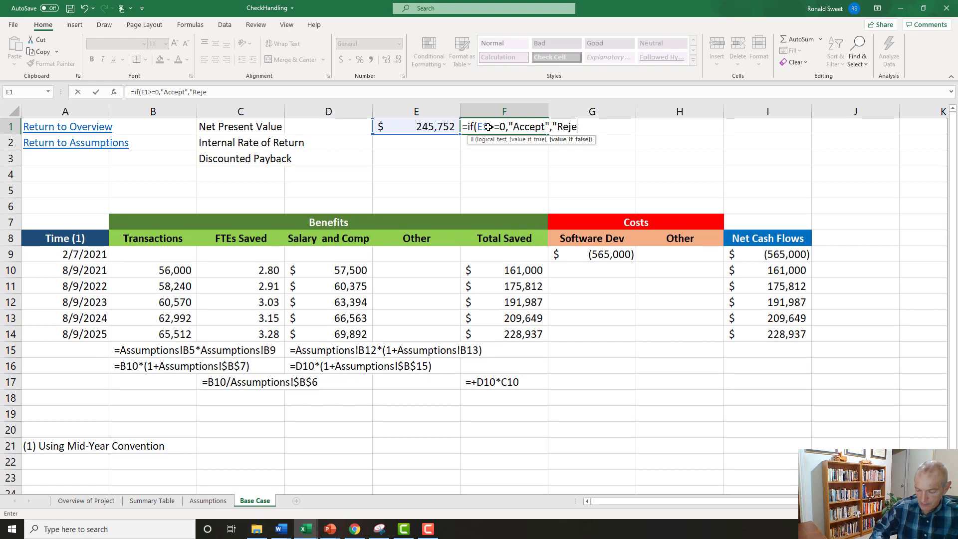
pyautogui.write('ct")')
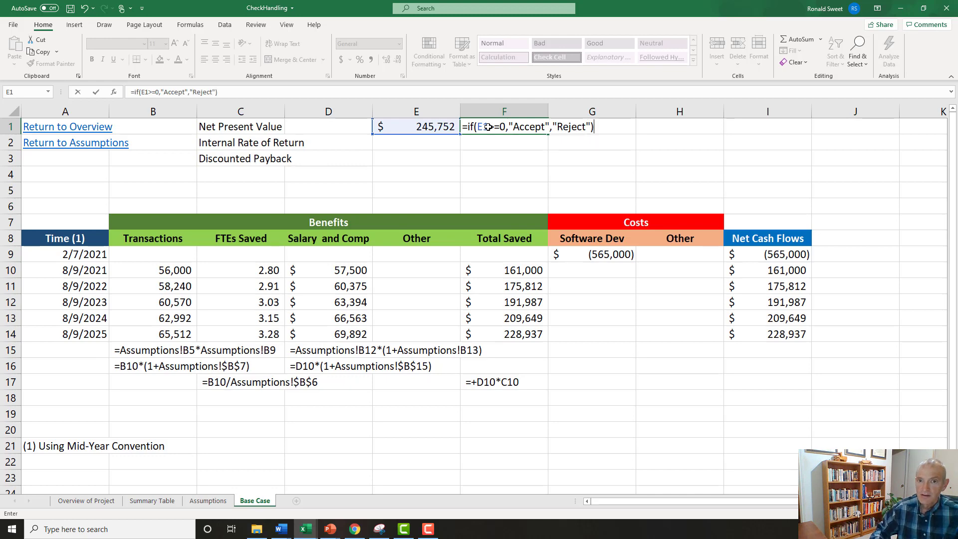
pyautogui.press('Return')
pyautogui.click(489, 126)
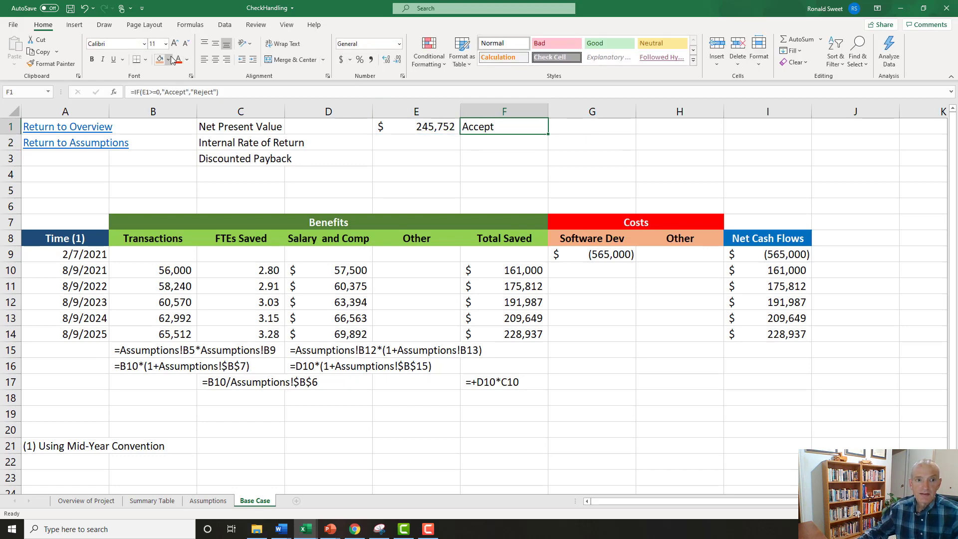
# Calculate the internal rate of return in E2 with =XIRR(I9:I14,A9:A14).
pyautogui.click(413, 140)
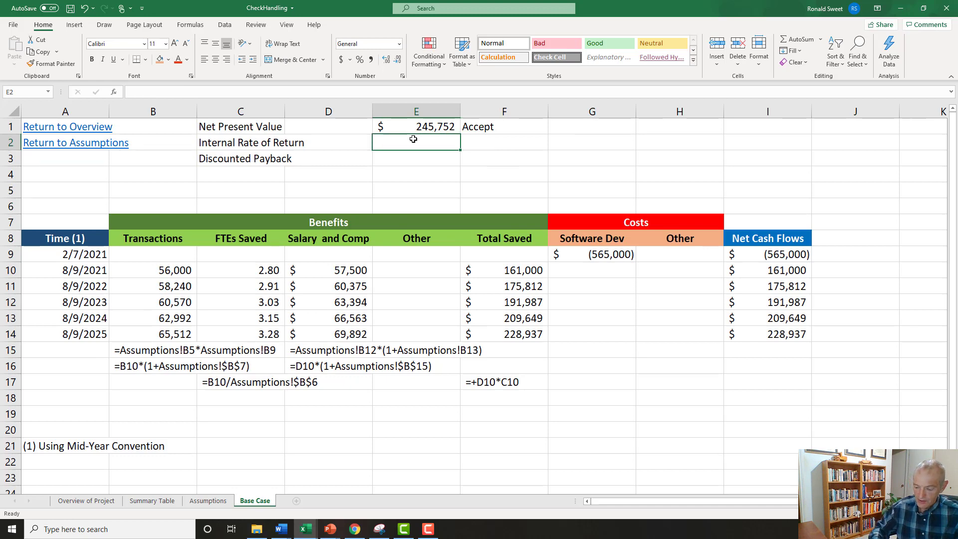
pyautogui.write('=i')
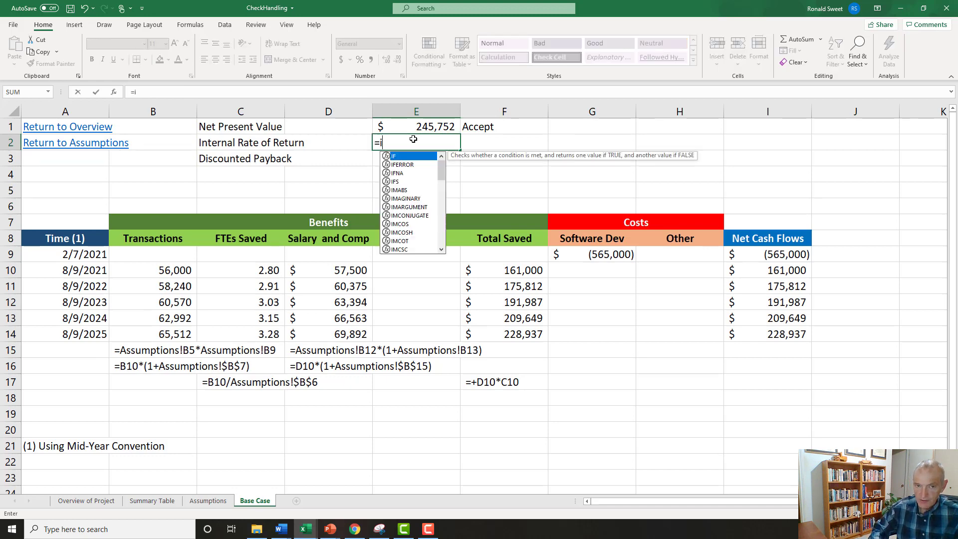
pyautogui.press('BackSpace')
pyautogui.write('x')
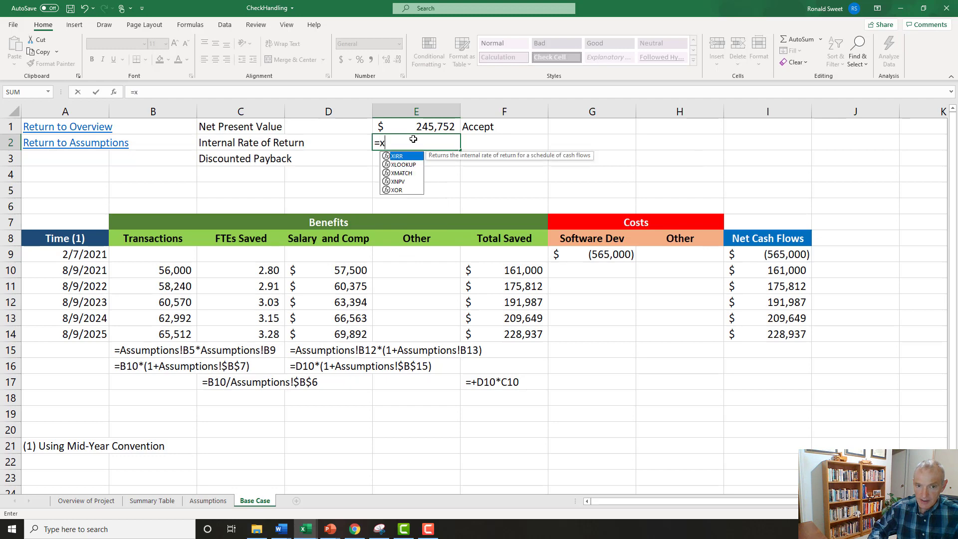
pyautogui.write('irr')
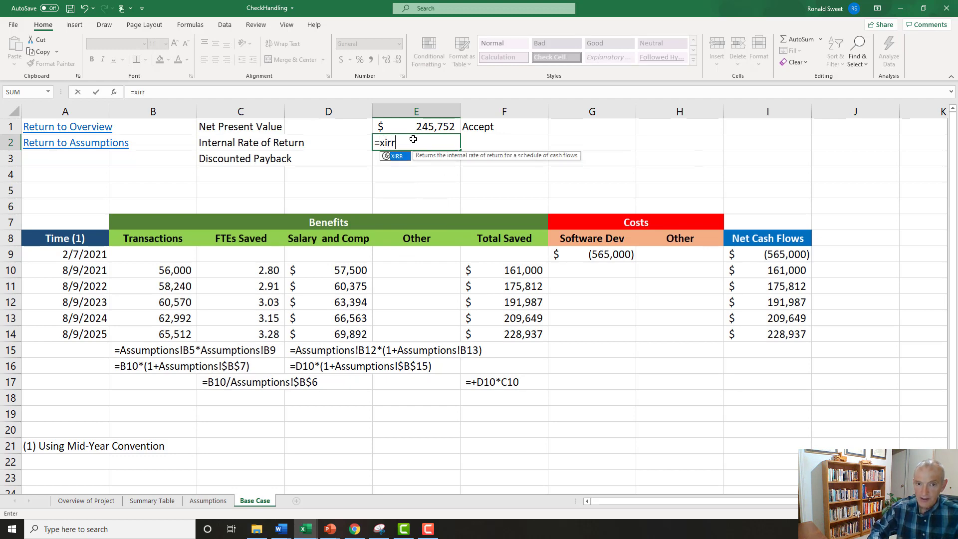
pyautogui.write('(')
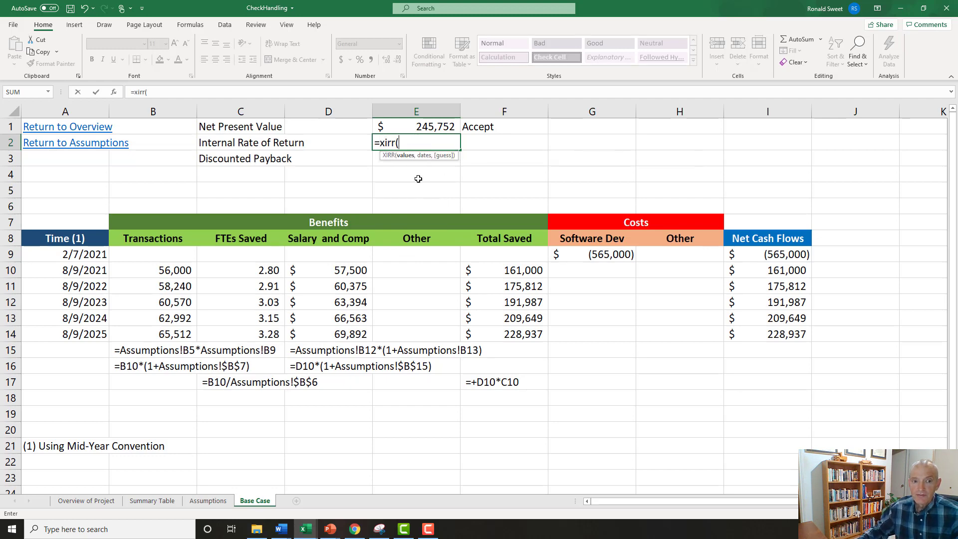
pyautogui.click(761, 255)
pyautogui.moveTo(761, 255); pyautogui.dragTo(764, 331)
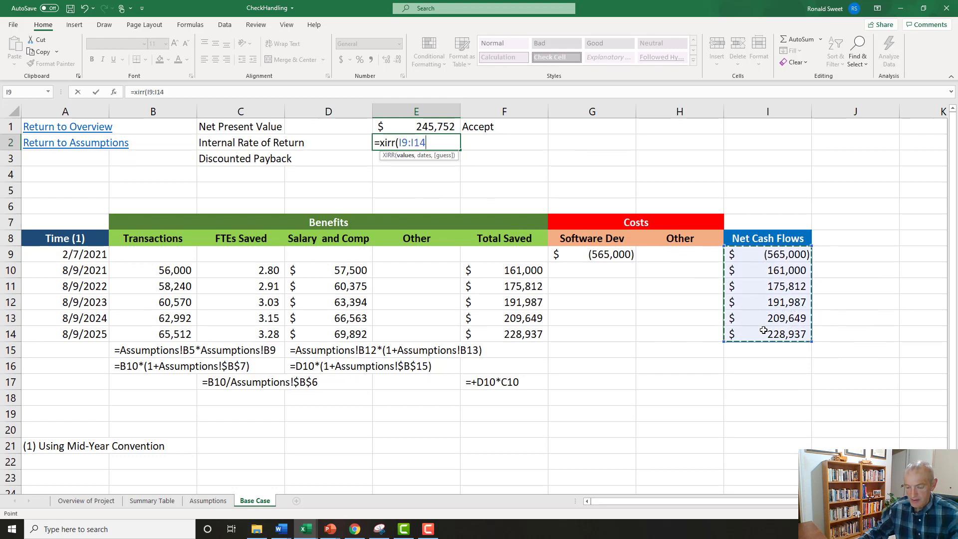
pyautogui.write(',')
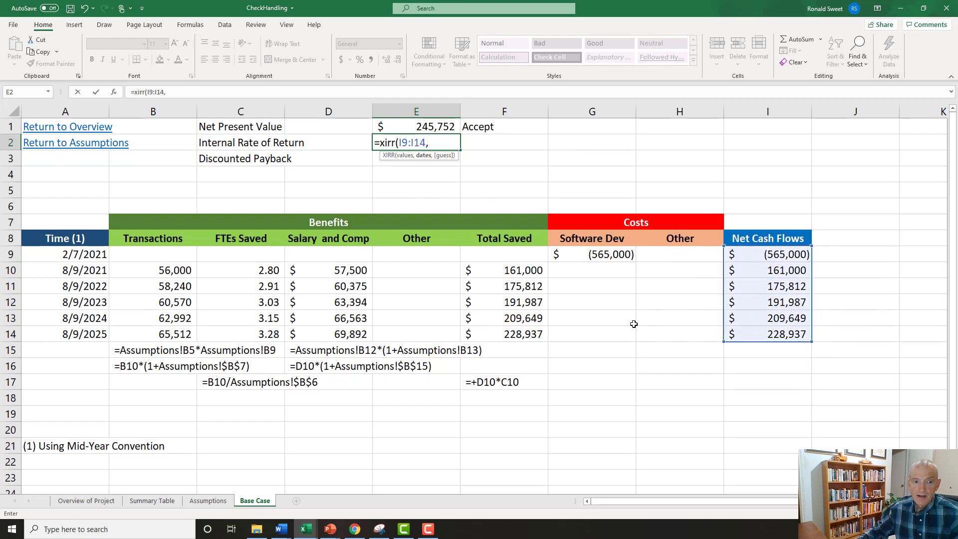
pyautogui.moveTo(78, 256); pyautogui.dragTo(86, 334)
pyautogui.write(')')
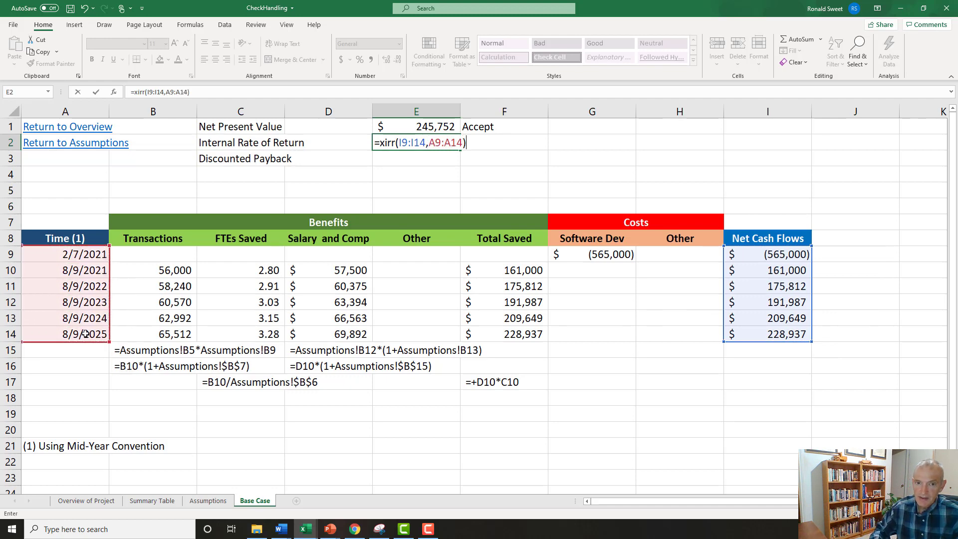
pyautogui.press('Return')
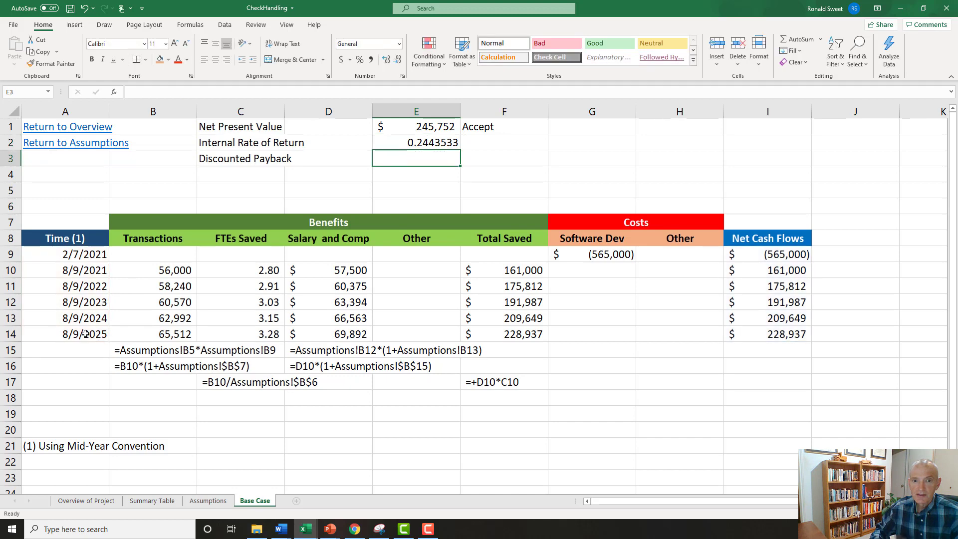
# Format the internal rate of return in E2 as a percentage with two decimal places.
pyautogui.press('Up')
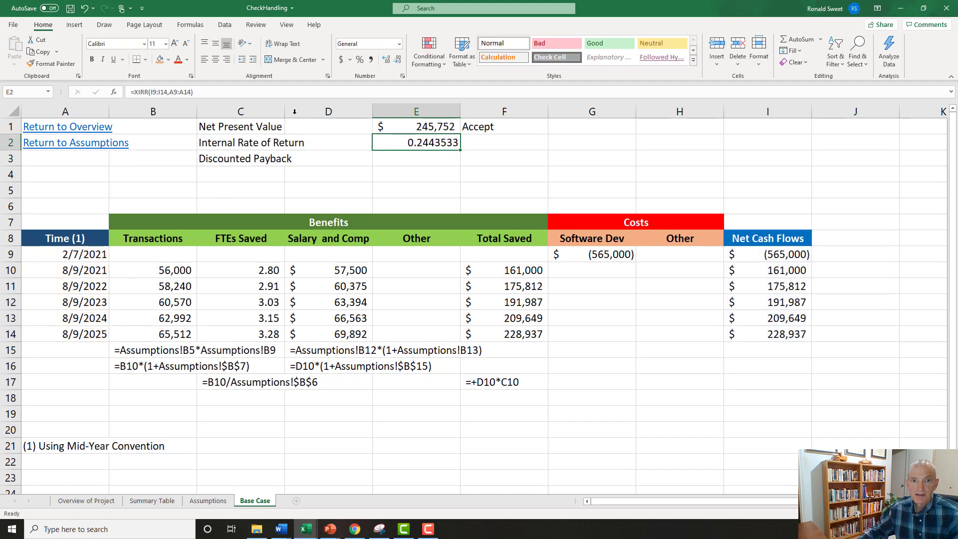
pyautogui.click(359, 60)
pyautogui.click(388, 60)
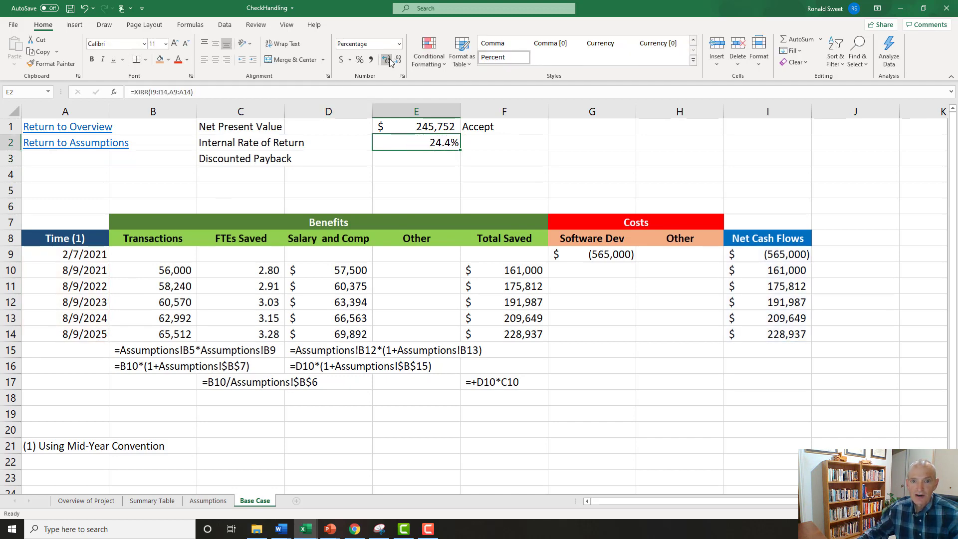
pyautogui.click(388, 60)
# Enter =IF(E2>=Assumptions!B17,"Accept","Reject") in F2 to compare the internal rate of return with the Cost of Capital.
pyautogui.click(478, 146)
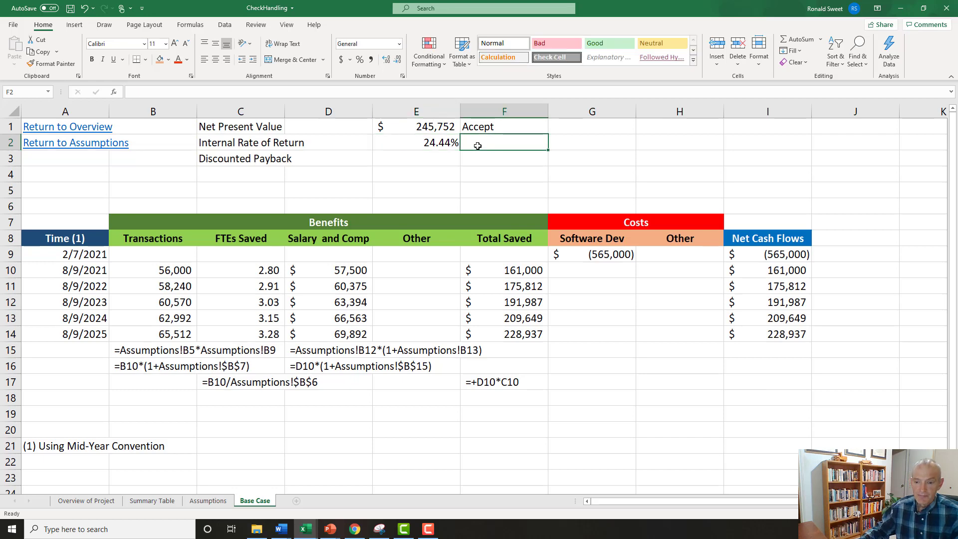
pyautogui.write('=if(')
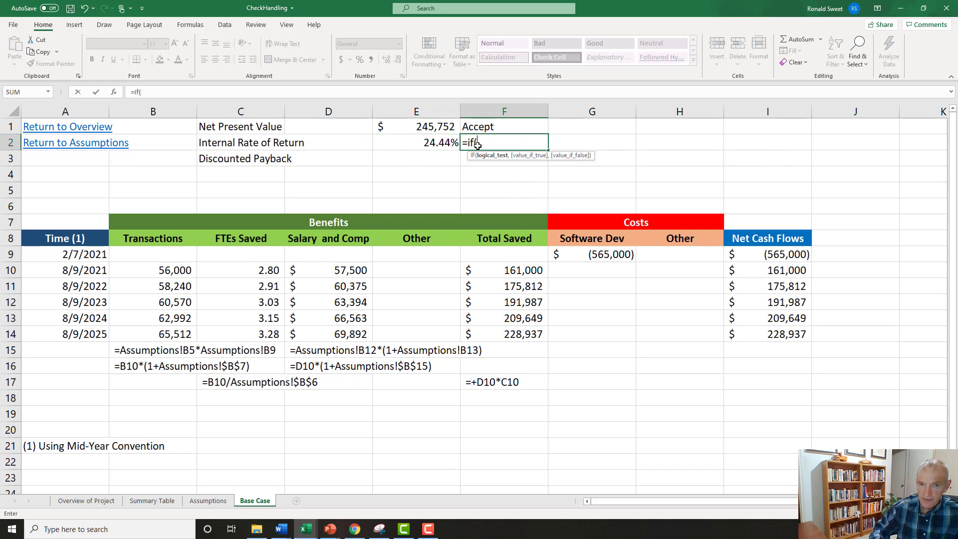
pyautogui.press('Left')
pyautogui.write('>')
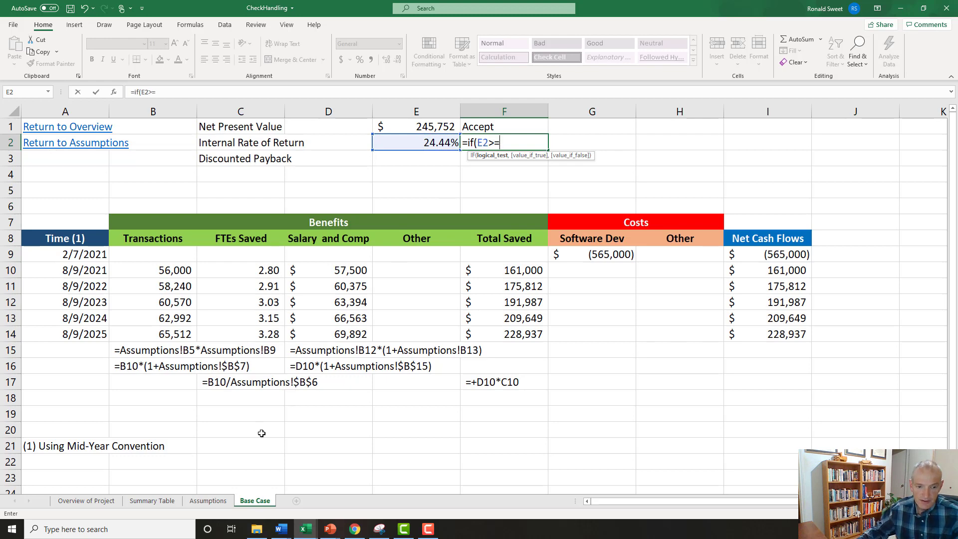
pyautogui.click(215, 502)
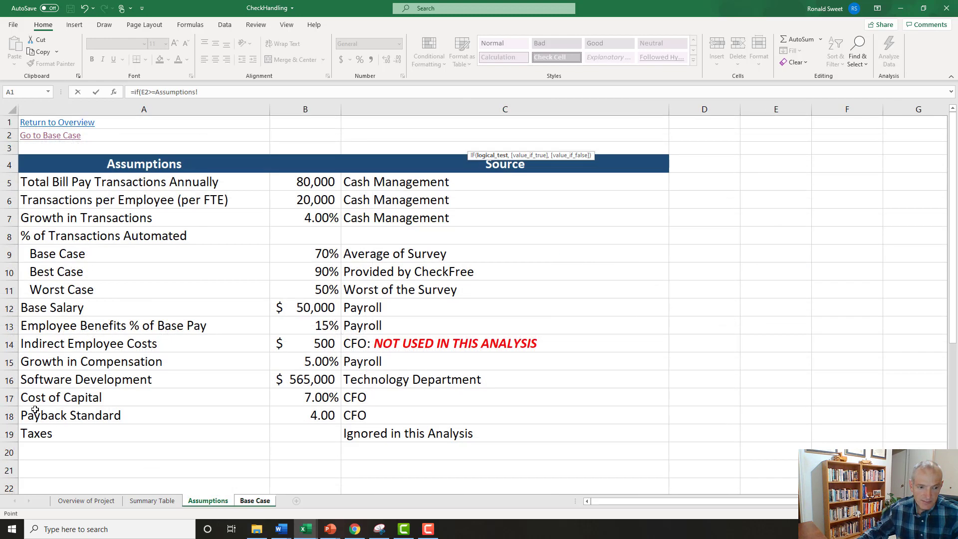
pyautogui.click(319, 395)
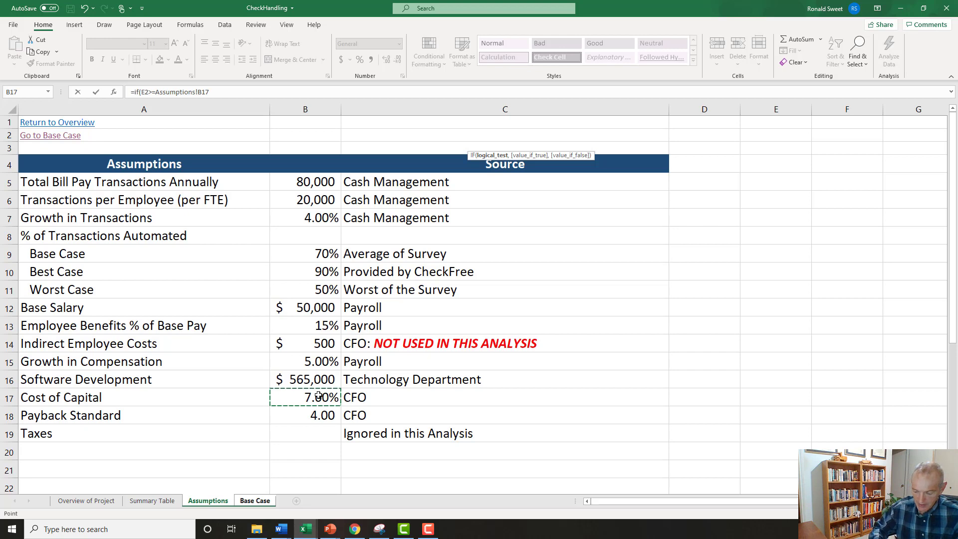
pyautogui.write(',"Accept')
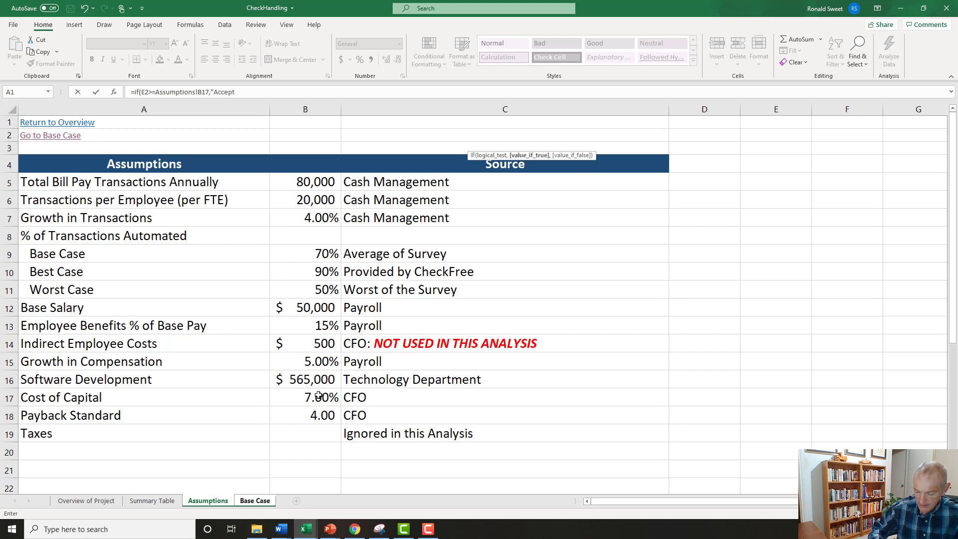
pyautogui.write('","Rej')
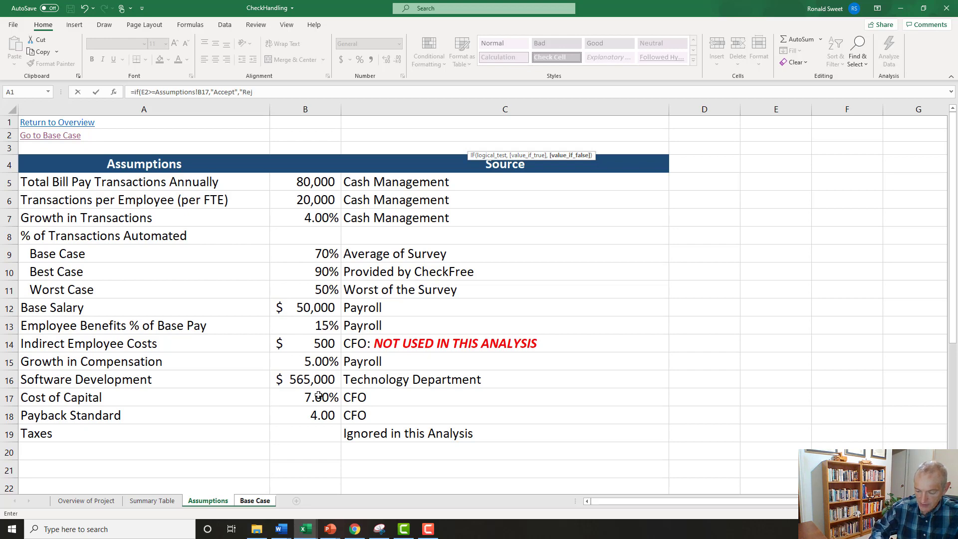
pyautogui.write('ect")')
pyautogui.press('Return')
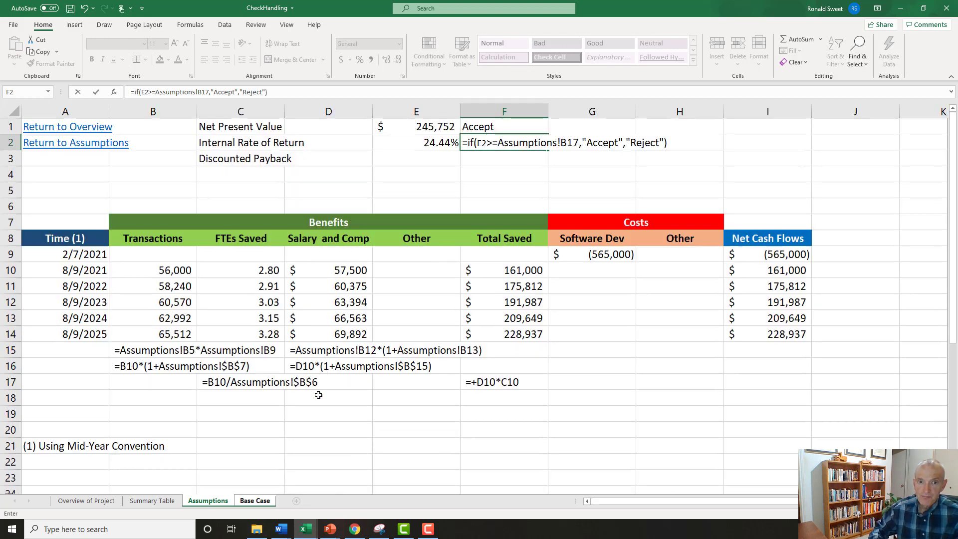
pyautogui.press('Up')
pyautogui.press('Left')
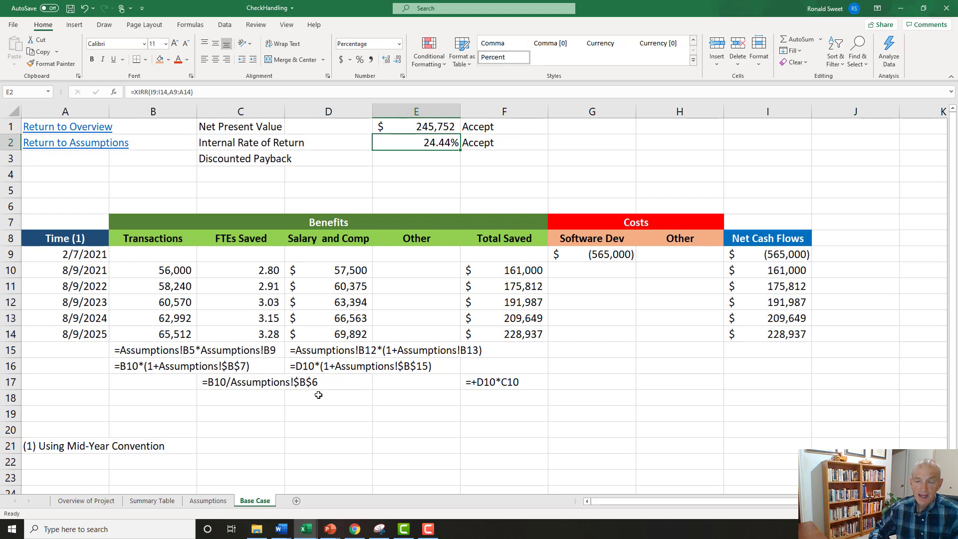
pyautogui.press('Right')
pyautogui.press('Left')
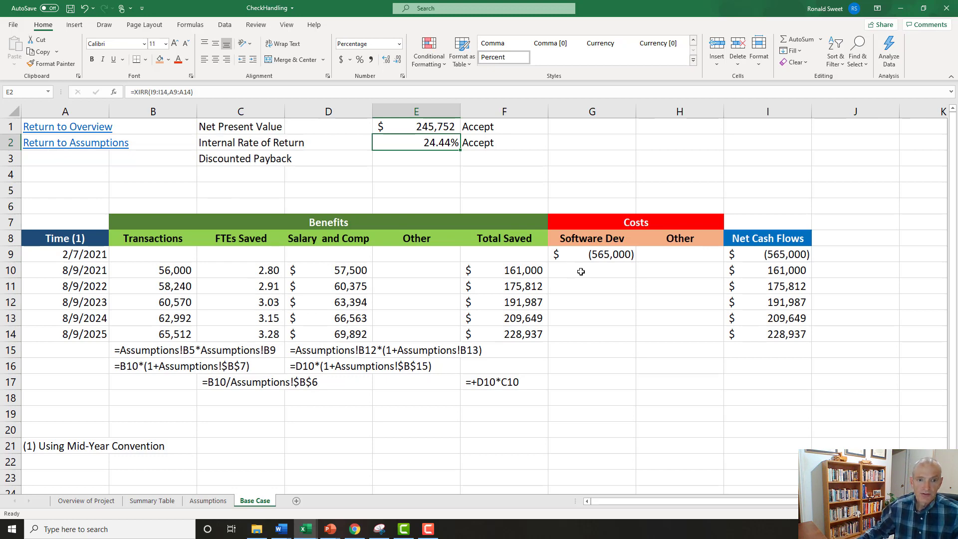
# Enter the heading "Calcs for Discounted Payback" in J7, beside the cost and cash flow headings.
pyautogui.click(834, 222)
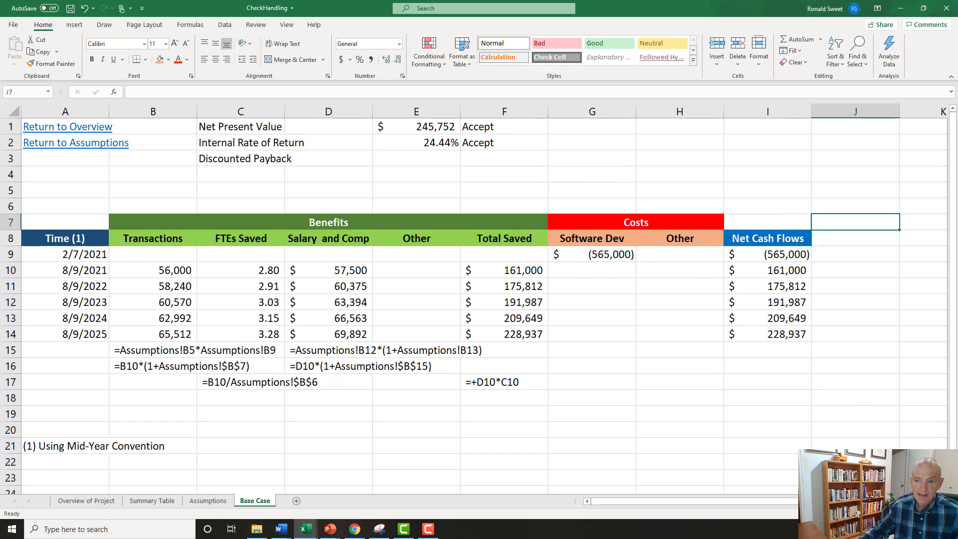
pyautogui.hscroll(2, 833, 222)
pyautogui.hscroll(1, 802, 290)
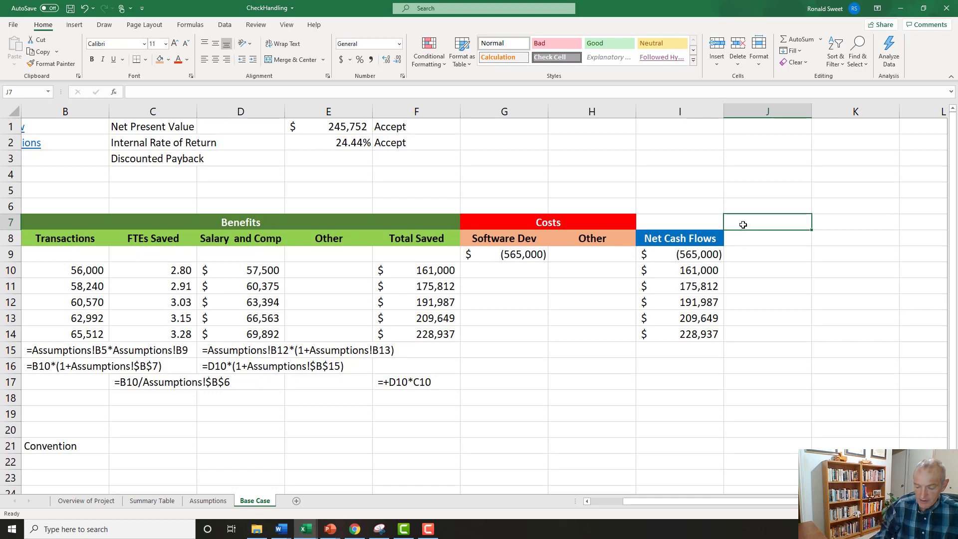
pyautogui.hotkey('shift', 'Right')
pyautogui.hotkey('shift', 'Right')
pyautogui.hotkey('shift', 'Right')
pyautogui.hotkey('shift', 'Right')
pyautogui.hotkey('shift', 'Left')
pyautogui.hotkey('shift', 'Left')
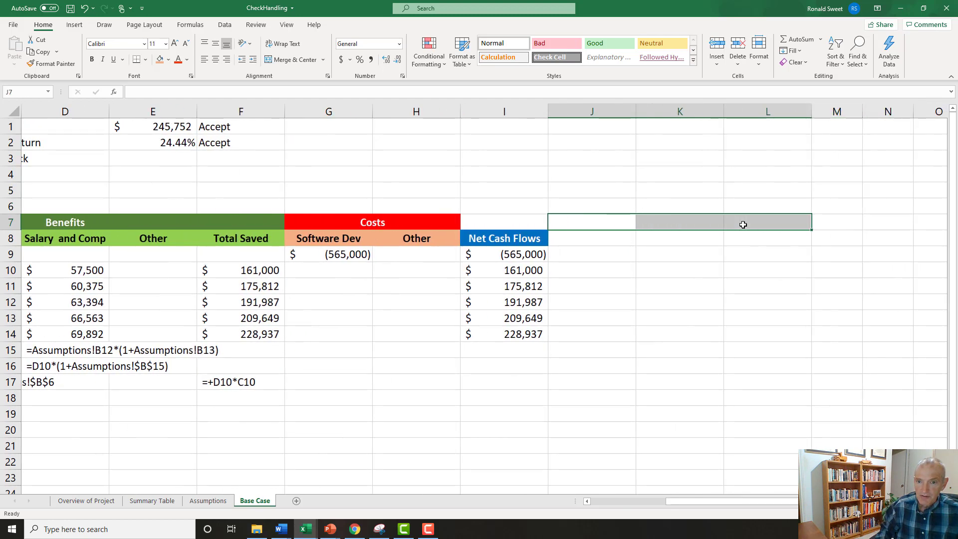
pyautogui.hotkey('shift', 'Left')
pyautogui.hotkey('shift', 'Left')
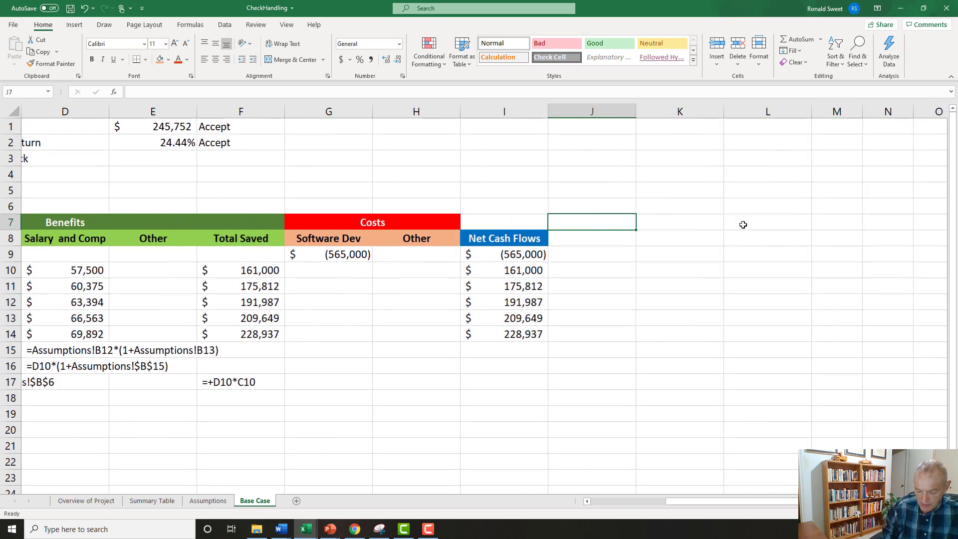
pyautogui.write('Calcs ')
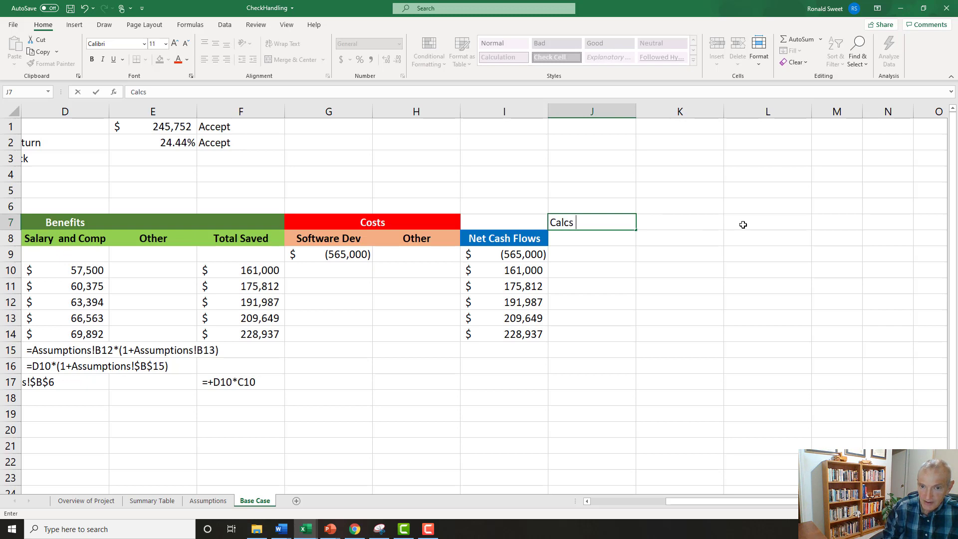
pyautogui.write('for Discounted')
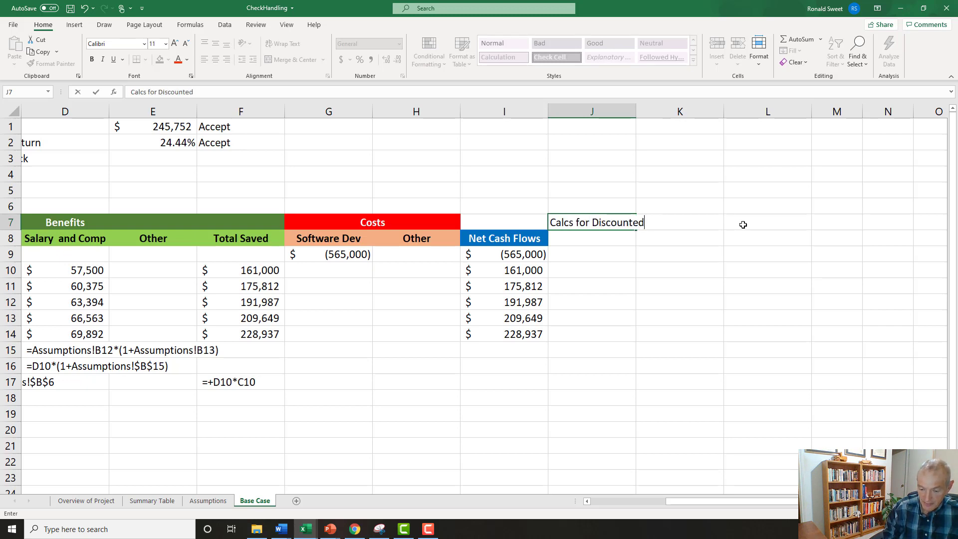
pyautogui.write(' Payback')
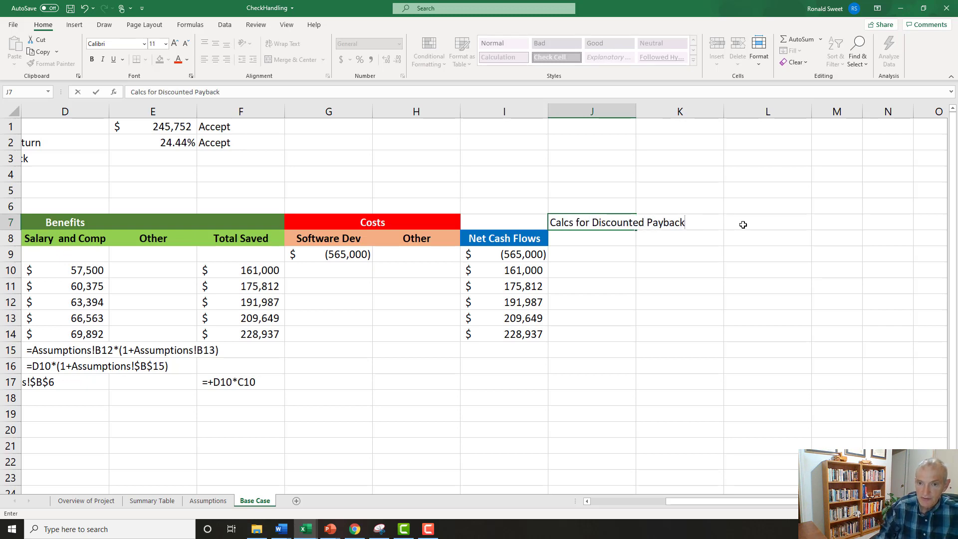
pyautogui.press('Return')
# Enter "Cumulative NPV" in J8 as the column heading beside Net Cash Flows.
pyautogui.write('Cu')
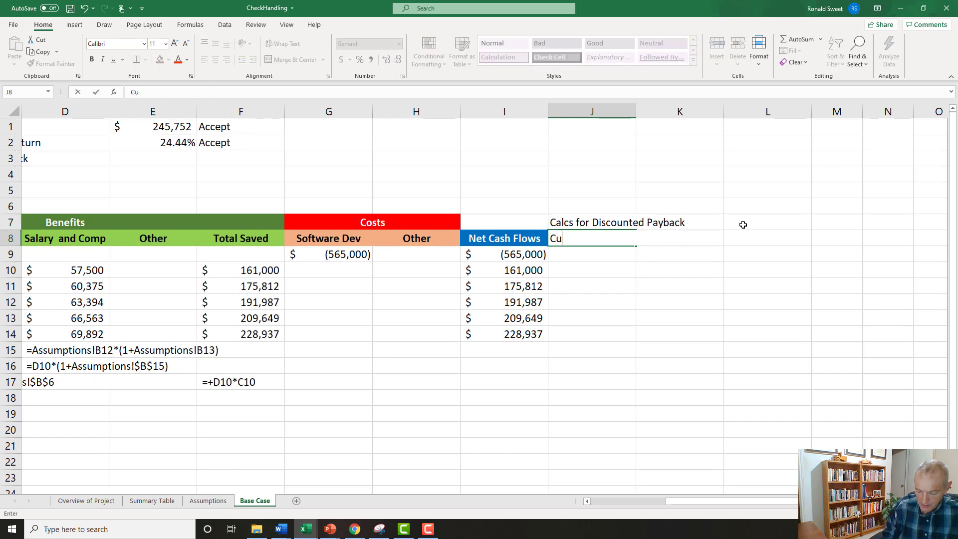
pyautogui.write('mulative NPV')
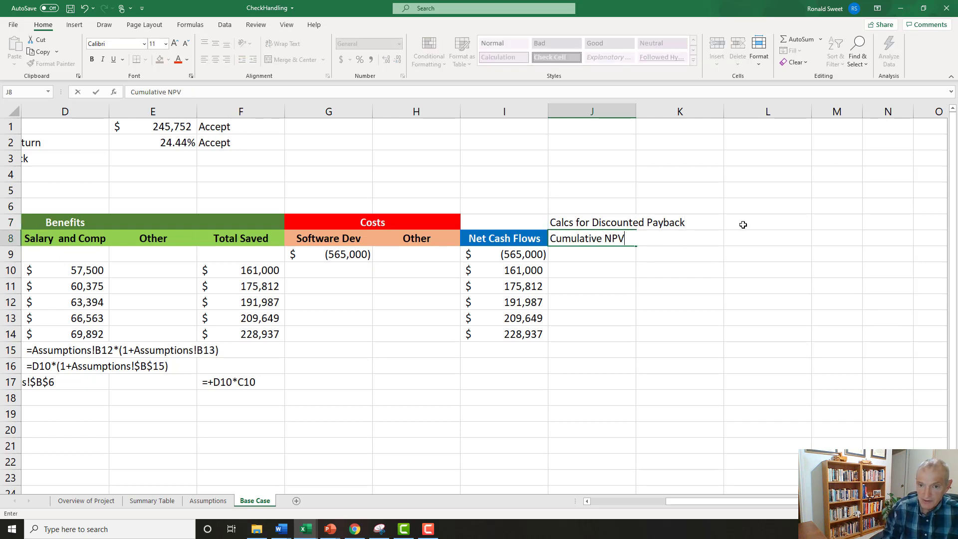
pyautogui.press('Return')
# Format the Cumulative NPV heading in J8 with a grey fill, bold text and centre alignment.
pyautogui.press('Up')
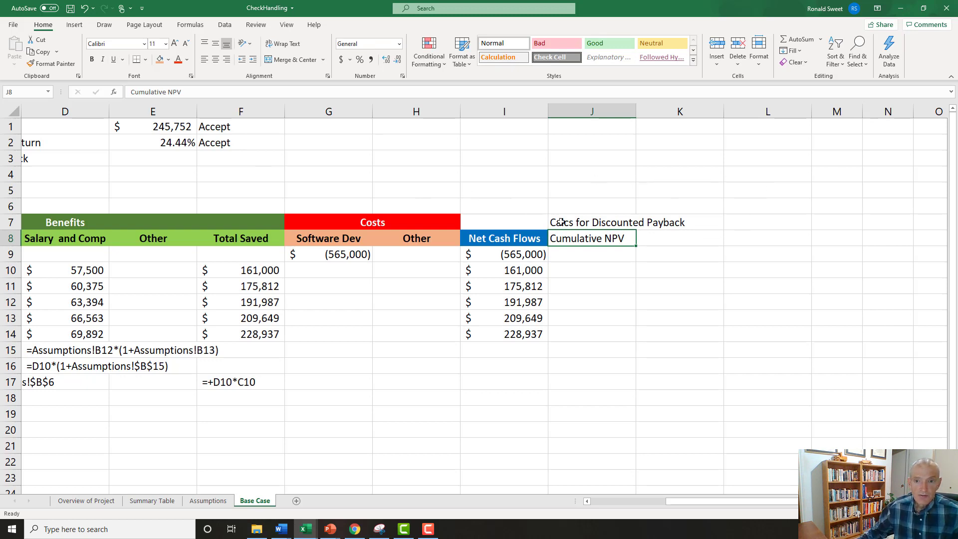
pyautogui.click(168, 61)
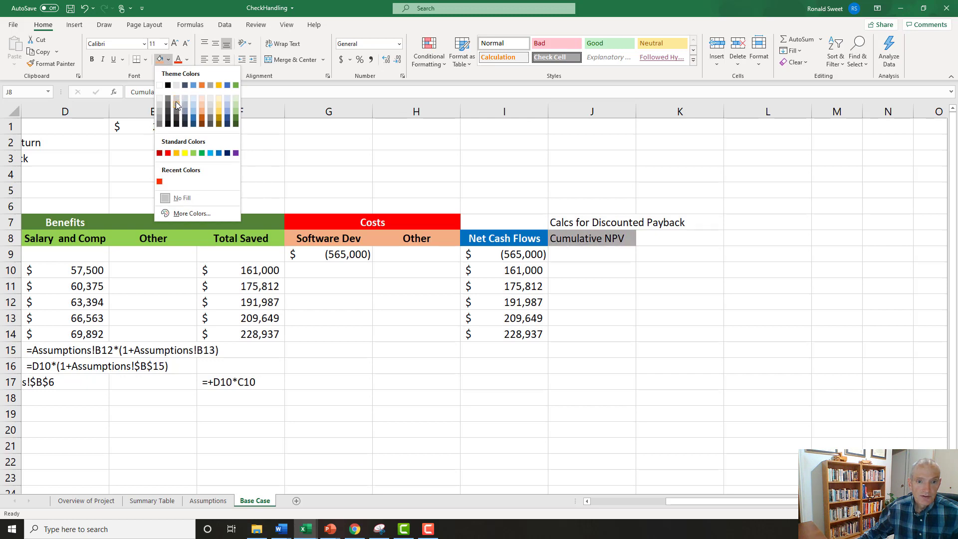
pyautogui.click(175, 102)
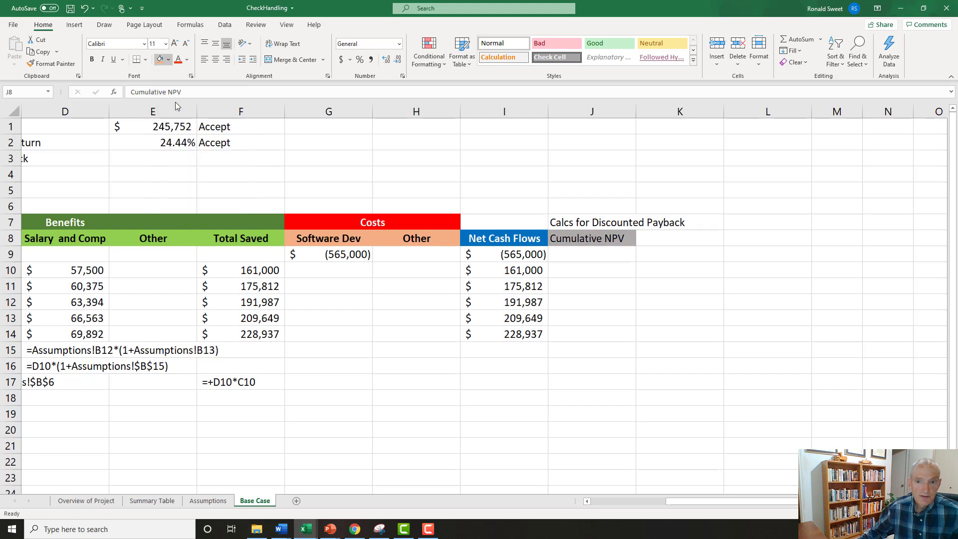
pyautogui.click(91, 59)
pyautogui.click(215, 61)
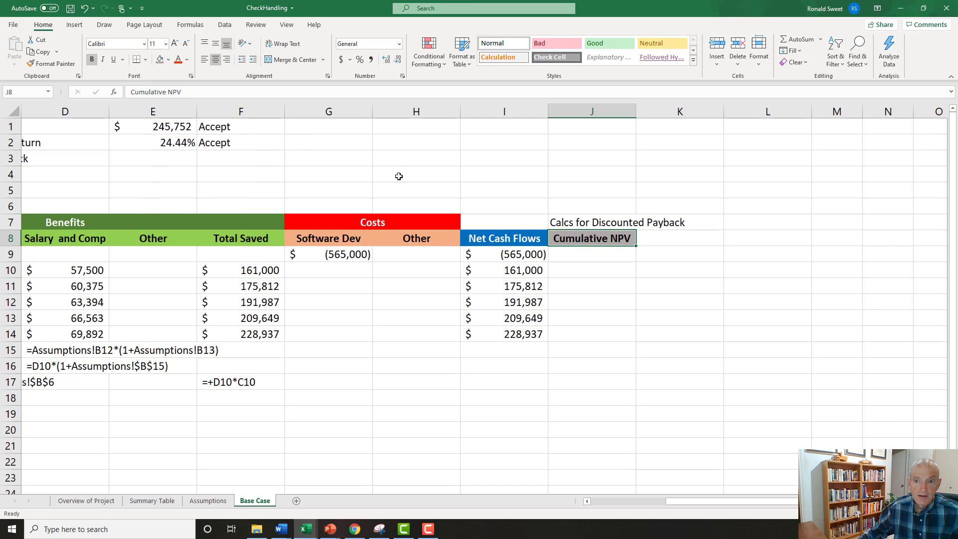
# Begin an XNPV formula in J10 using the Cost of Capital, Assumptions!$B$17, as the absolute rate reference.
pyautogui.click(582, 256)
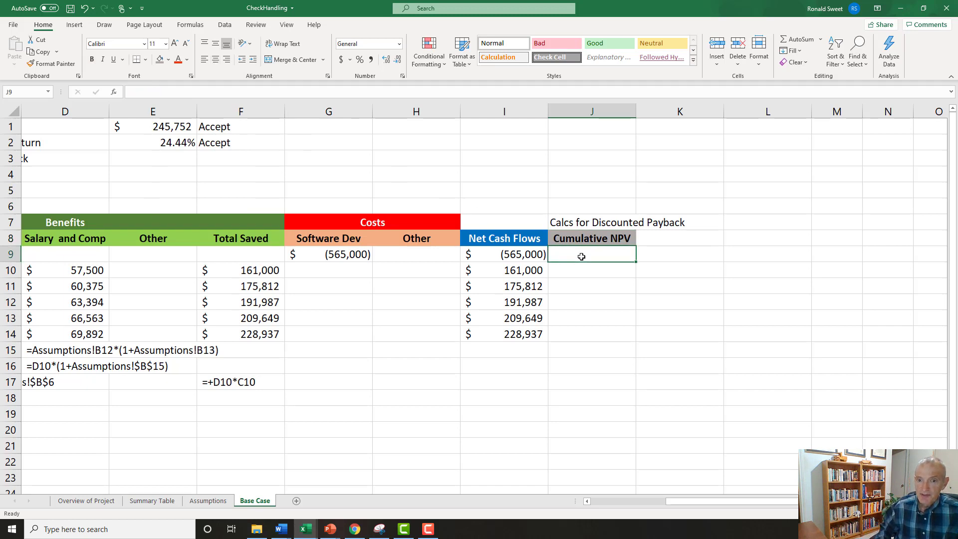
pyautogui.press('Down')
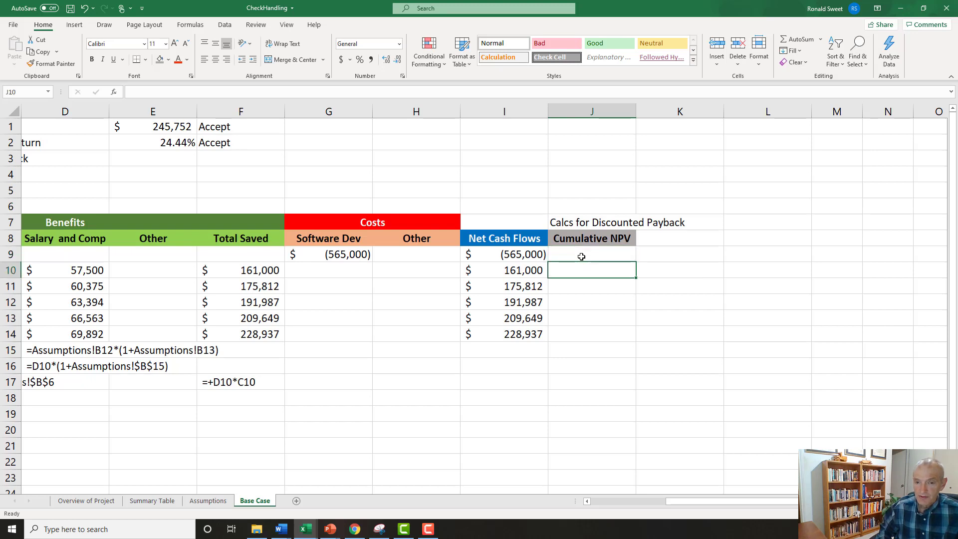
pyautogui.write('=')
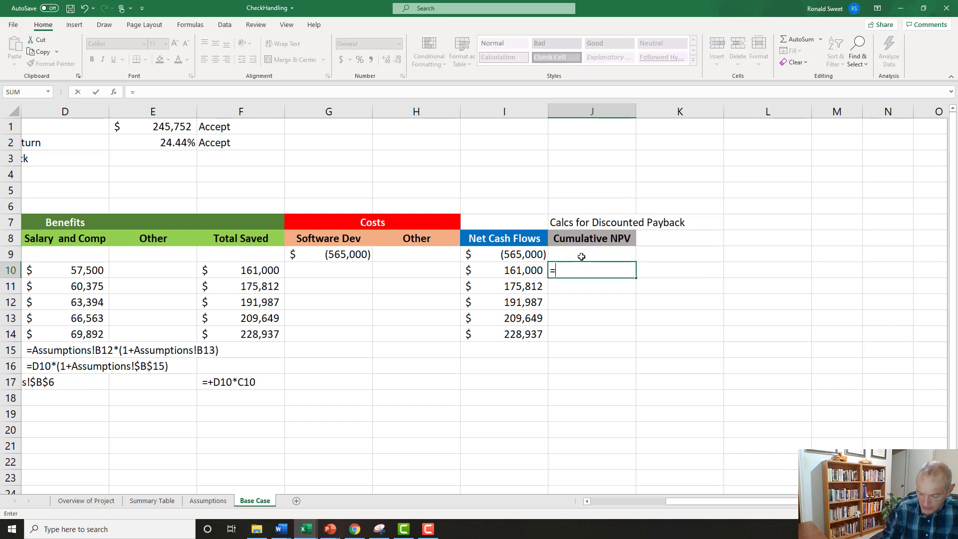
pyautogui.write('xnp')
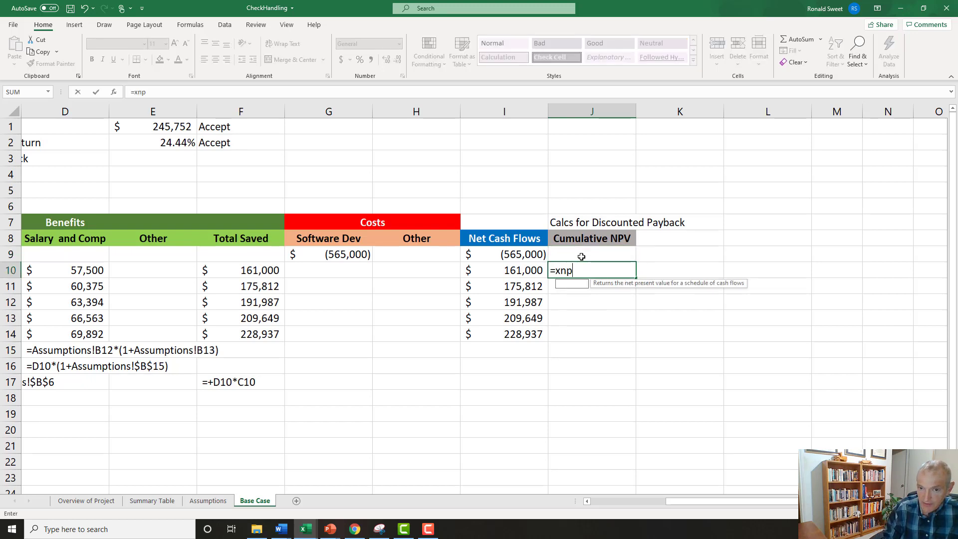
pyautogui.write('v(')
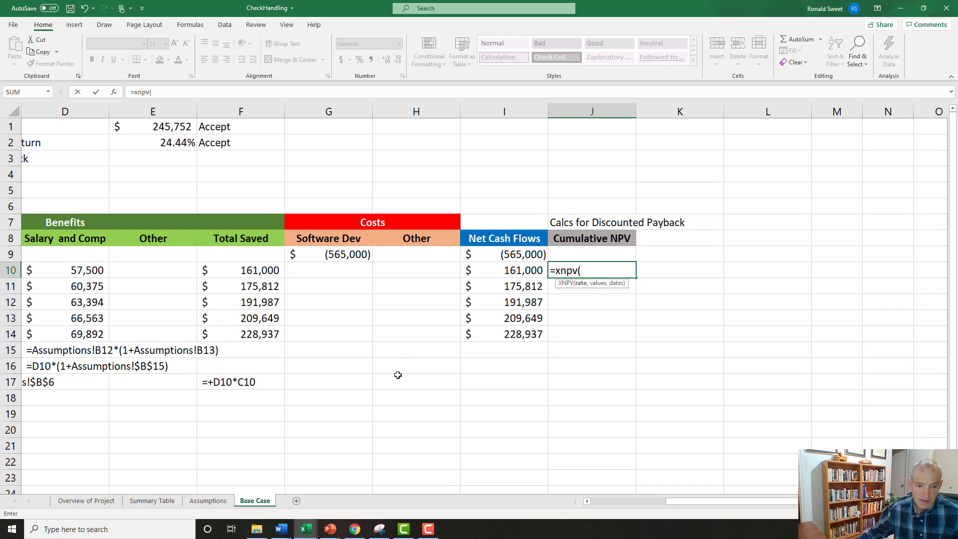
pyautogui.click(207, 500)
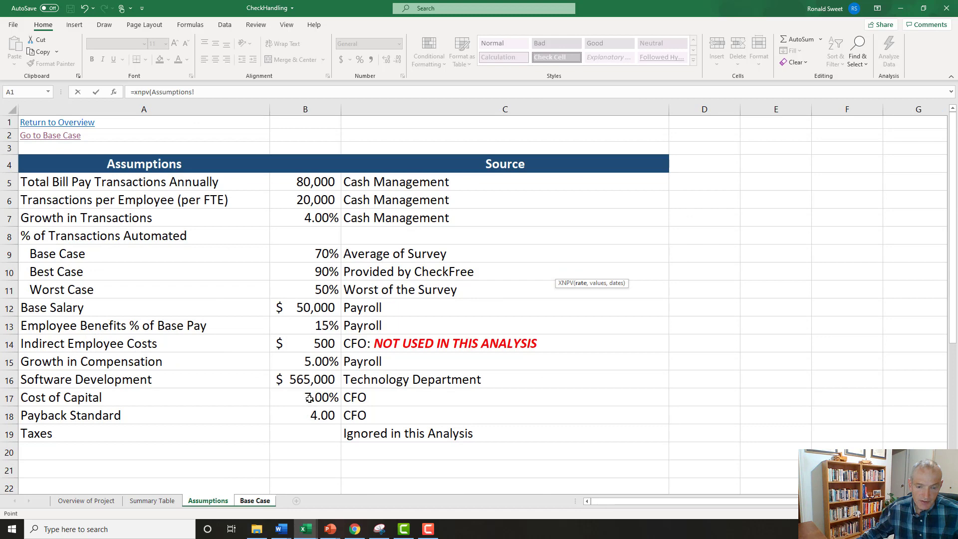
pyautogui.click(309, 398)
pyautogui.press('F4')
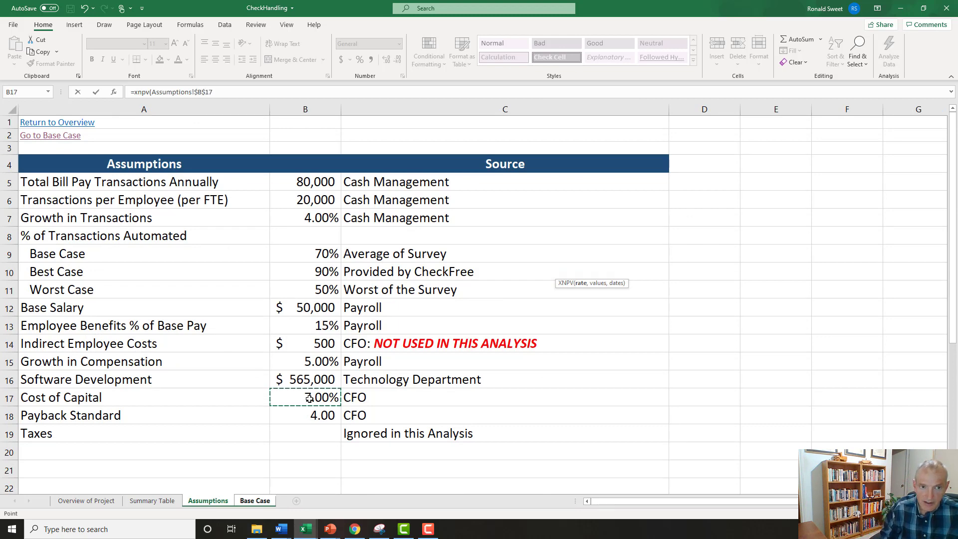
pyautogui.write(',')
# Add the Base Case net cash flows as the XNPV values, written as $I$9:I10 without the sheet name.
pyautogui.click(250, 500)
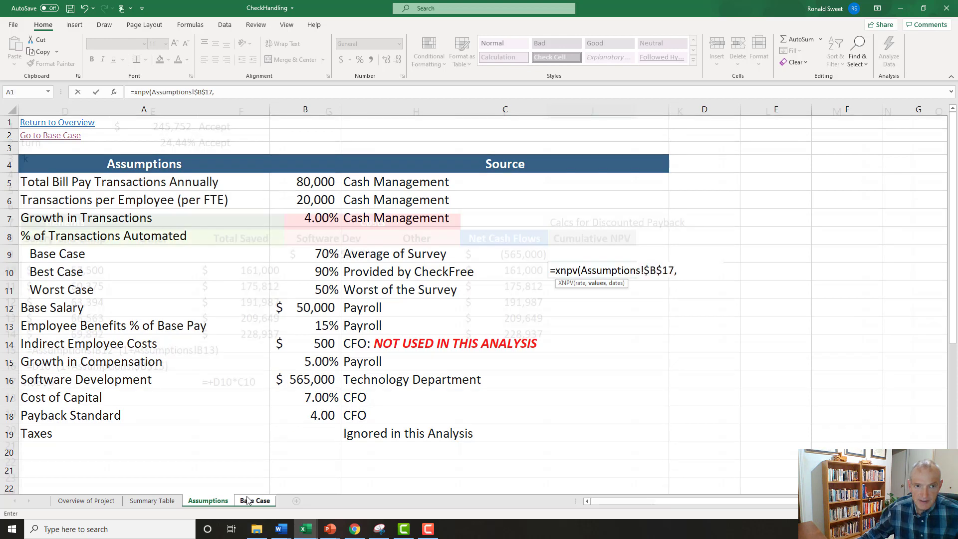
pyautogui.press('BackSpace')
pyautogui.press('BackSpace')
pyautogui.press('BackSpace')
pyautogui.press('BackSpace')
pyautogui.press('BackSpace')
pyautogui.press('BackSpace')
pyautogui.press('BackSpace')
pyautogui.press('BackSpace')
pyautogui.press('BackSpace')
pyautogui.press('BackSpace')
pyautogui.press('BackSpace')
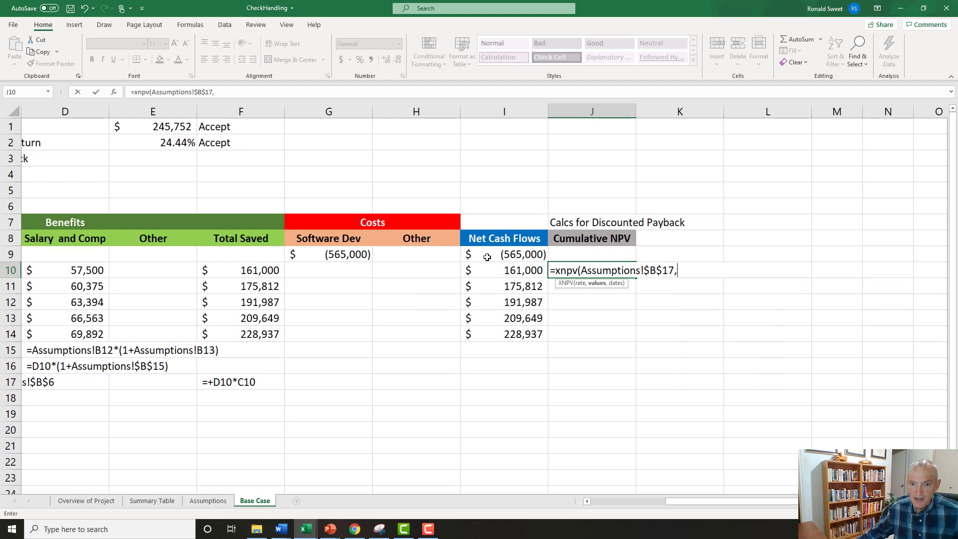
pyautogui.moveTo(489, 255); pyautogui.dragTo(489, 270)
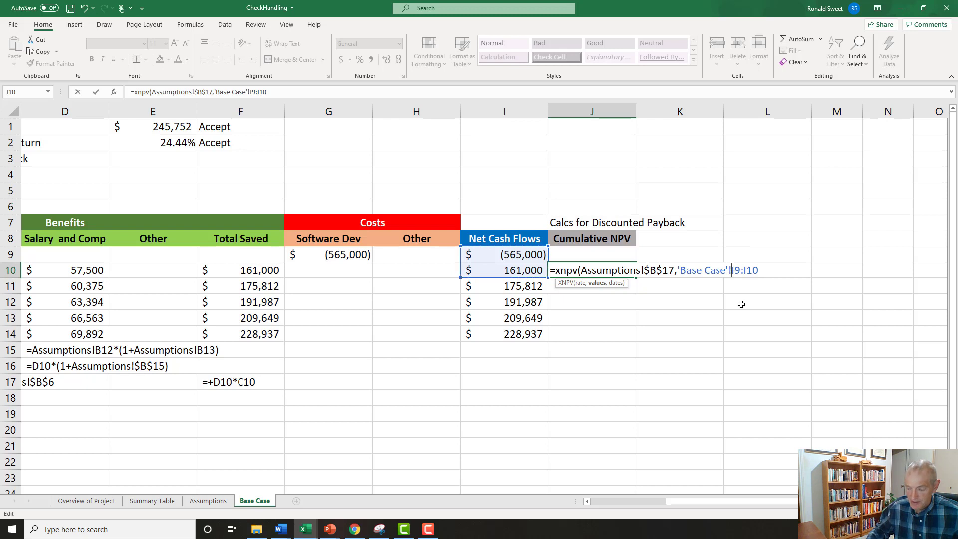
pyautogui.click(733, 270)
pyautogui.press('BackSpace')
pyautogui.press('BackSpace')
pyautogui.press('BackSpace')
pyautogui.press('BackSpace')
pyautogui.press('BackSpace')
pyautogui.press('BackSpace')
pyautogui.press('BackSpace')
pyautogui.press('BackSpace')
pyautogui.press('BackSpace')
pyautogui.press('BackSpace')
pyautogui.press('BackSpace')
pyautogui.press('BackSpace')
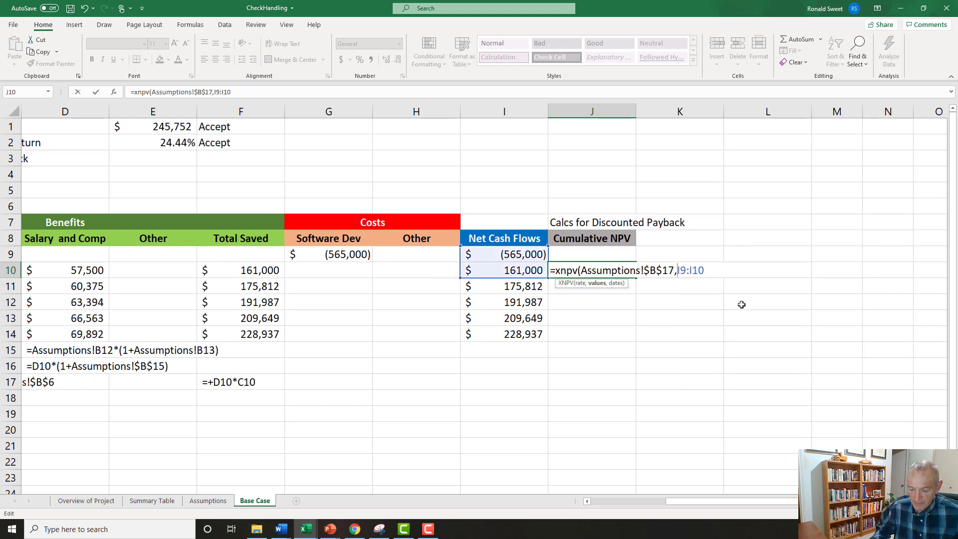
pyautogui.write('$')
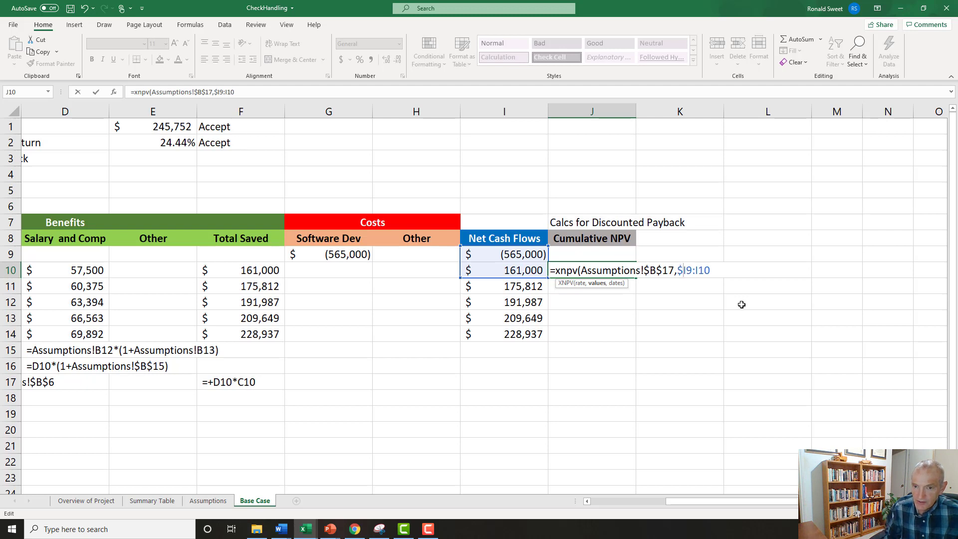
pyautogui.press('Right')
pyautogui.write('$')
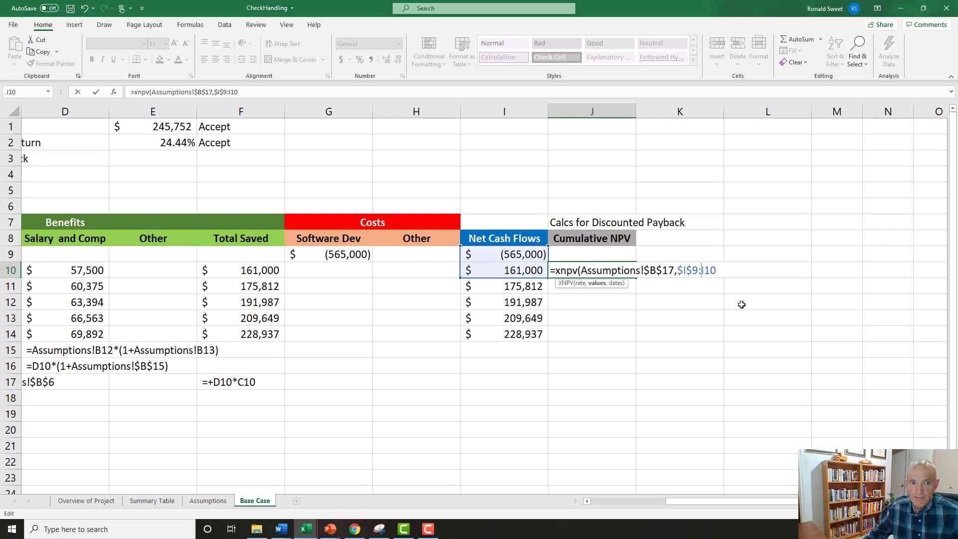
# Add the Time column range A9:A10 as the dates argument of the XNPV formula in J10.
pyautogui.click(241, 89)
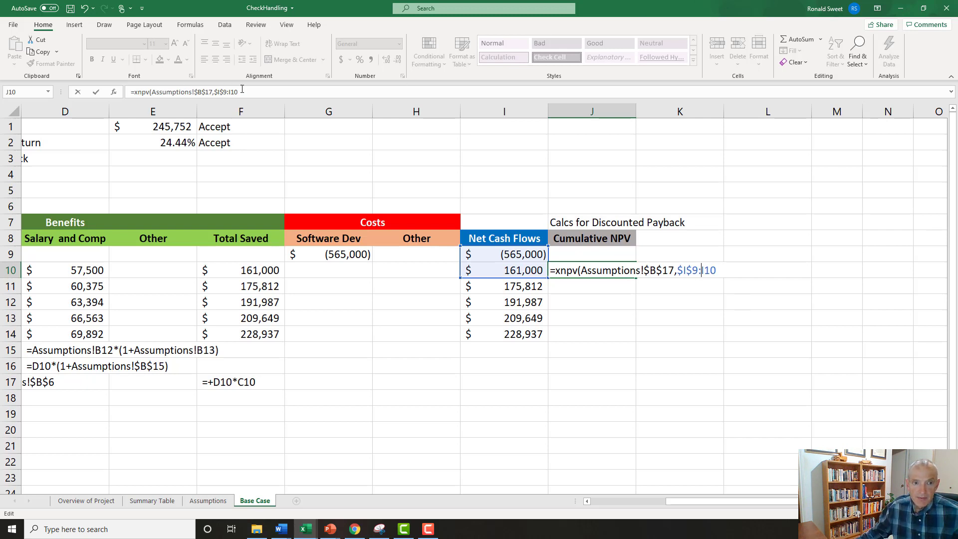
pyautogui.write(',')
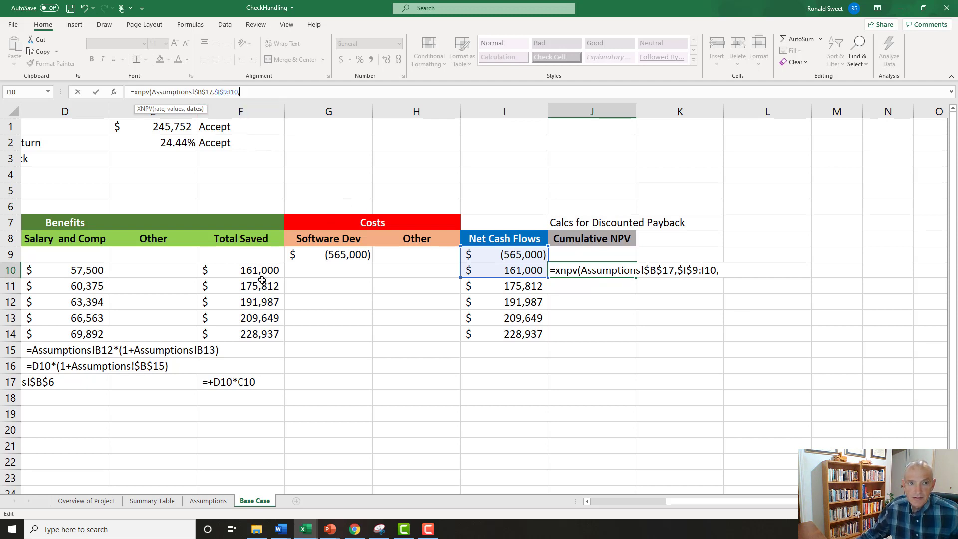
pyautogui.click(240, 272)
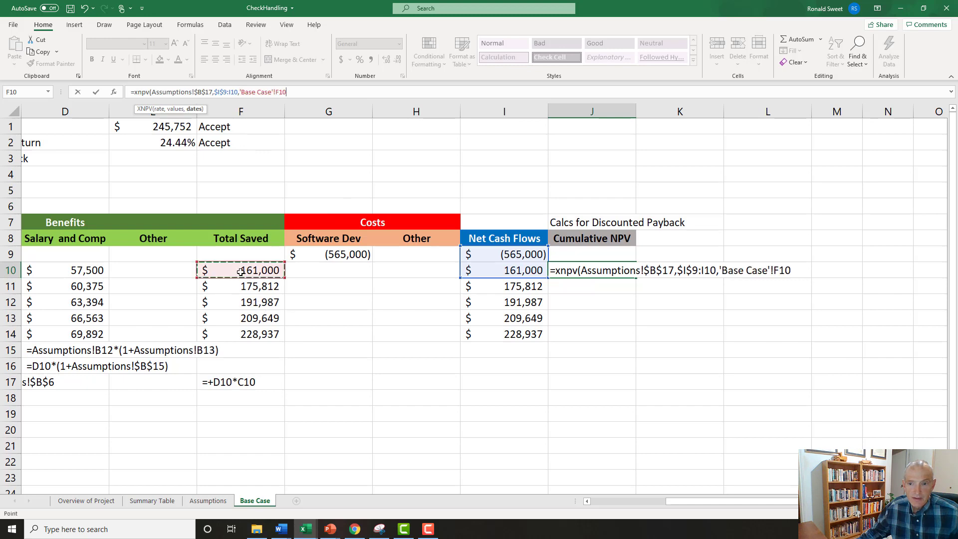
pyautogui.press('Left')
pyautogui.press('Left')
pyautogui.press('Left')
pyautogui.press('Left')
pyautogui.press('Left')
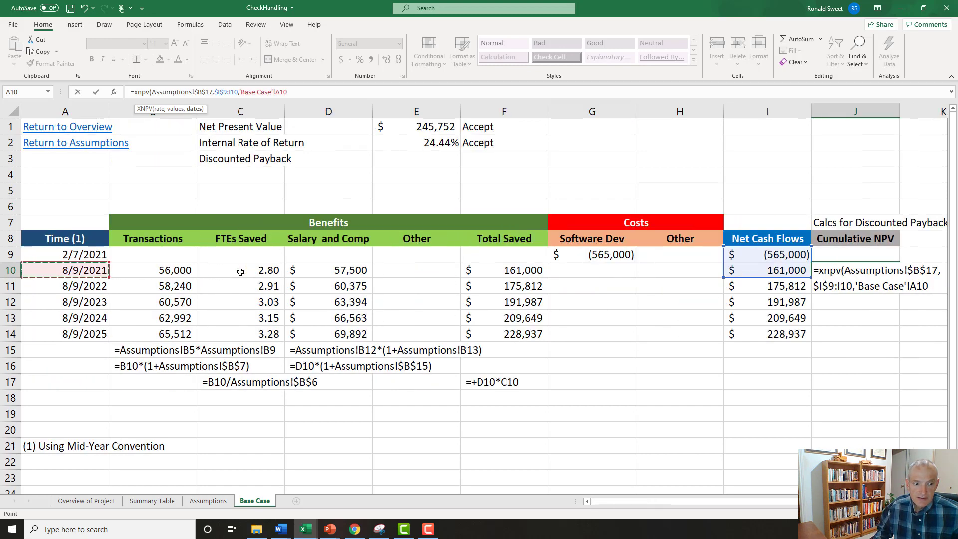
pyautogui.hotkey('shift', 'Up')
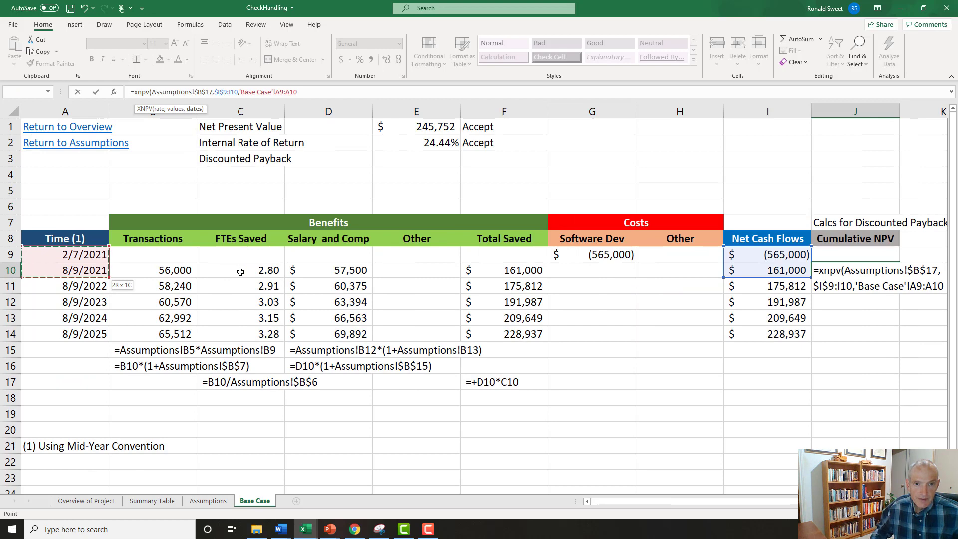
# Remove the 'Base Case'! sheet name from the dates argument of the XNPV formula in J10.
pyautogui.click(275, 92)
pyautogui.press('BackSpace')
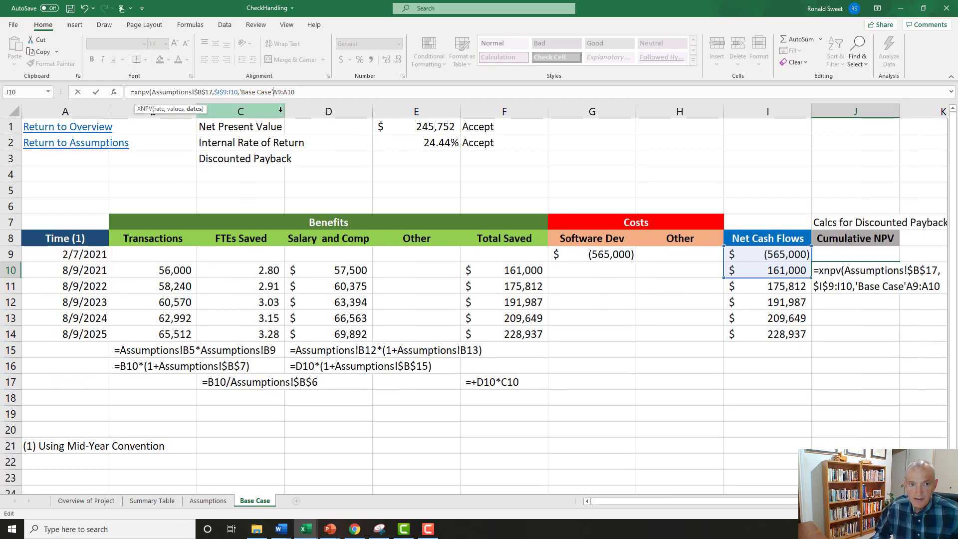
pyautogui.press('BackSpace')
pyautogui.press('BackSpace')
pyautogui.press('BackSpace')
pyautogui.press('BackSpace')
pyautogui.press('BackSpace')
pyautogui.press('BackSpace')
pyautogui.press('BackSpace')
pyautogui.press('BackSpace')
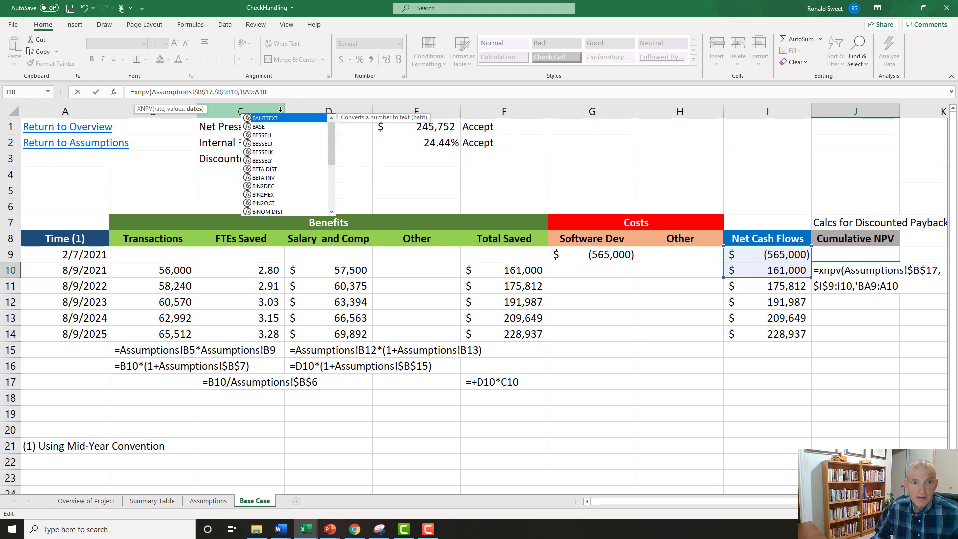
pyautogui.press('BackSpace')
pyautogui.press('BackSpace')
# Anchor the start of the dates range as $A$9:A10 and complete the XNPV formula in J10.
pyautogui.write('$')
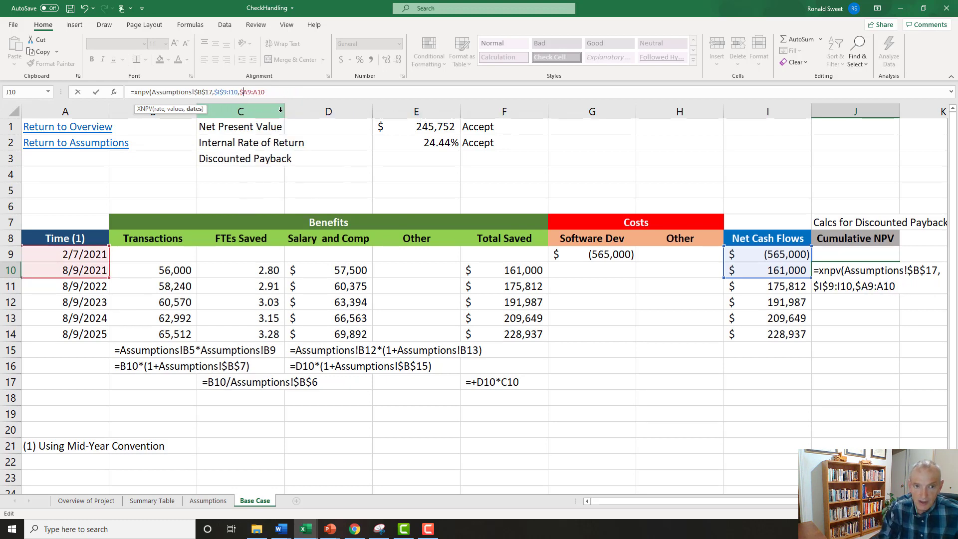
pyautogui.press('Right')
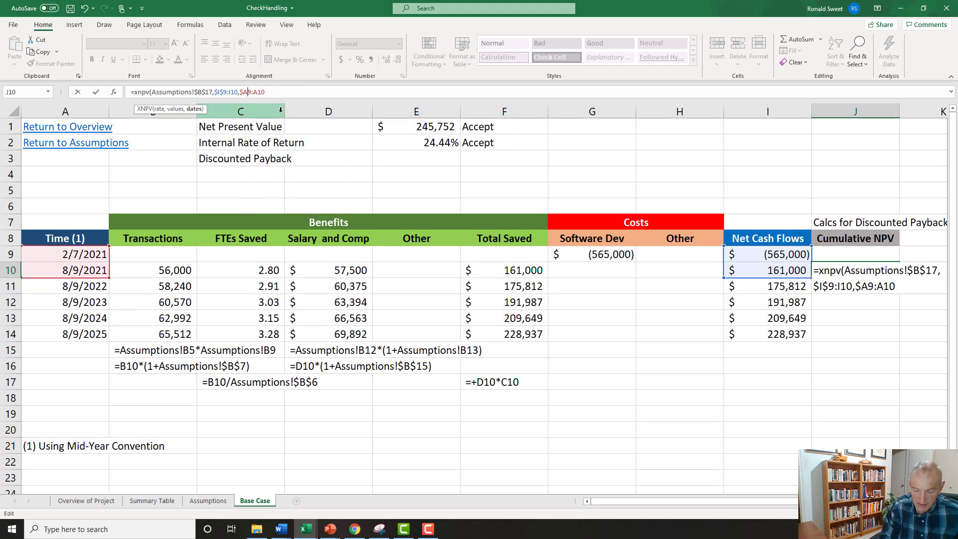
pyautogui.write('$')
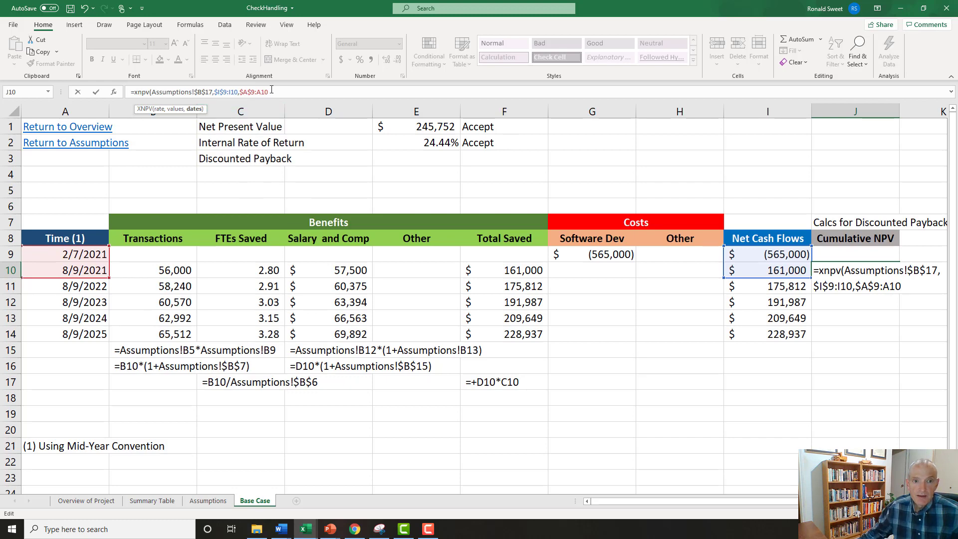
pyautogui.write(')')
pyautogui.hotkey('ctrl', 'Return')
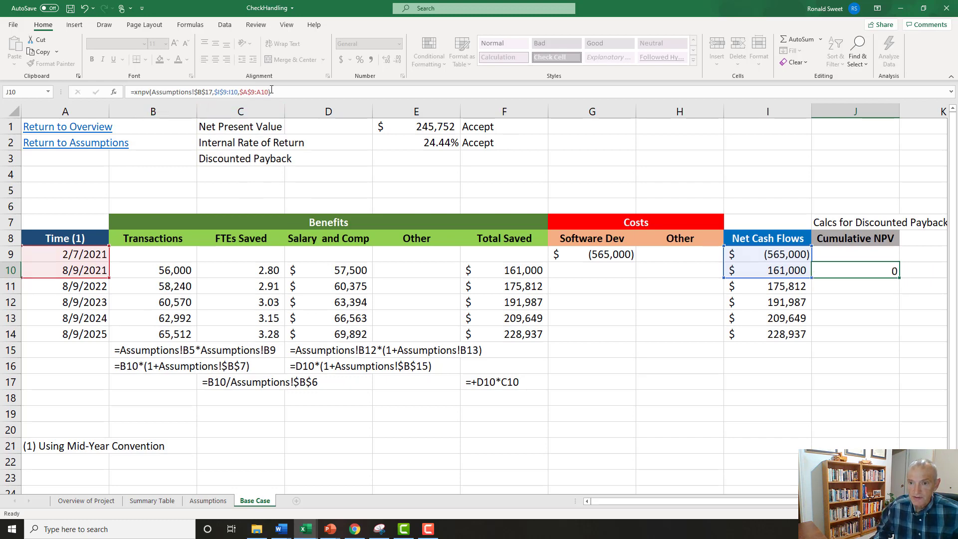
# Format the Cumulative NPV value in J10 as dollar accounting with a thousands separator and no decimal places.
pyautogui.press('Up')
pyautogui.press('Right')
pyautogui.press('Right')
pyautogui.press('Right')
pyautogui.press('Left')
pyautogui.press('Left')
pyautogui.press('Left')
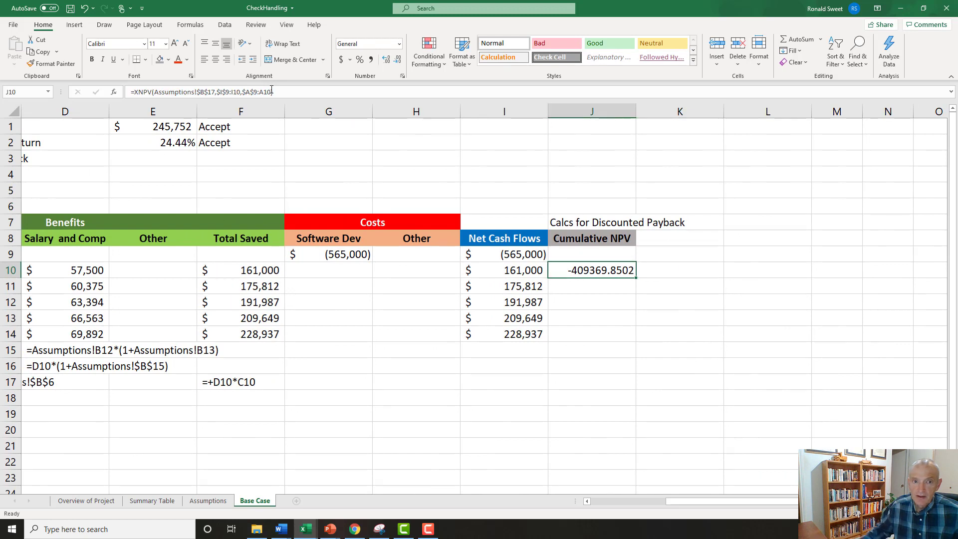
pyautogui.click(371, 60)
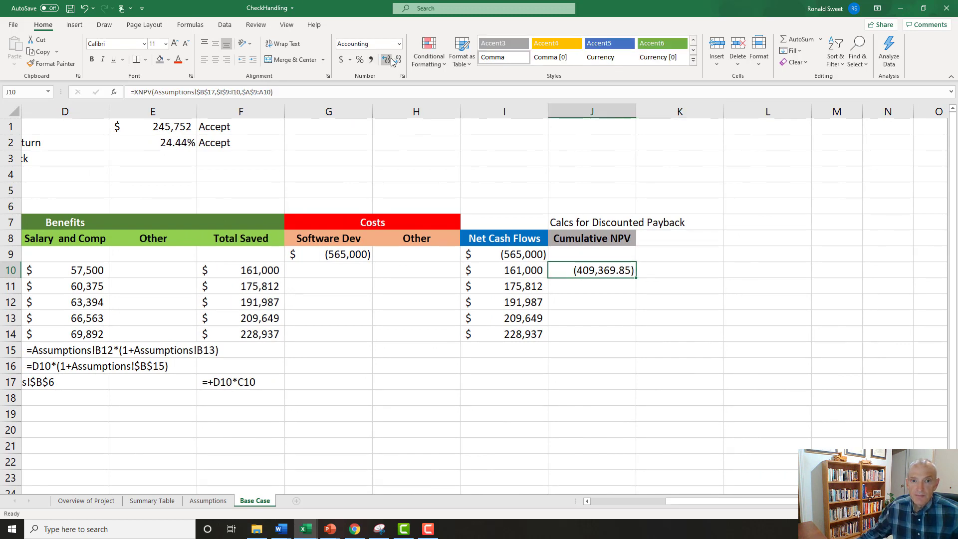
pyautogui.click(341, 59)
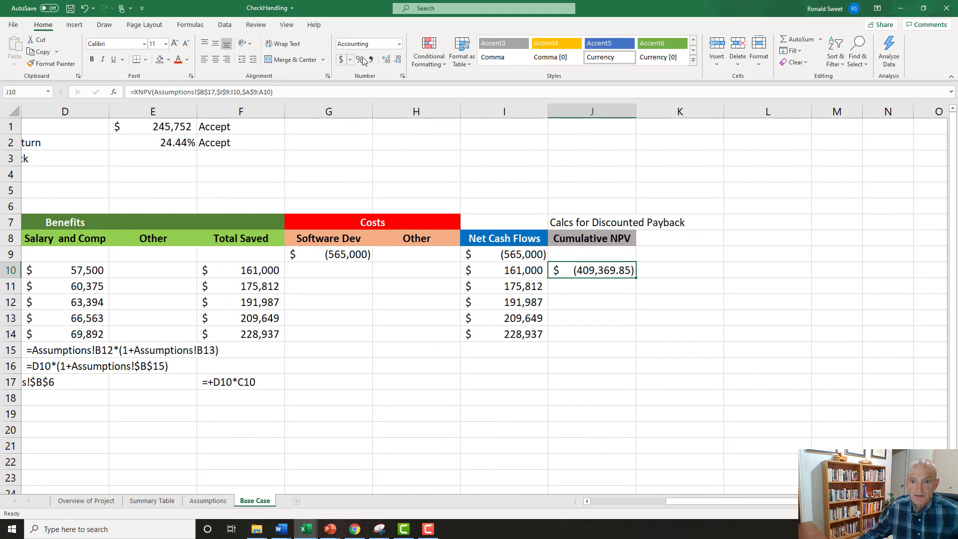
pyautogui.click(397, 59)
pyautogui.click(398, 60)
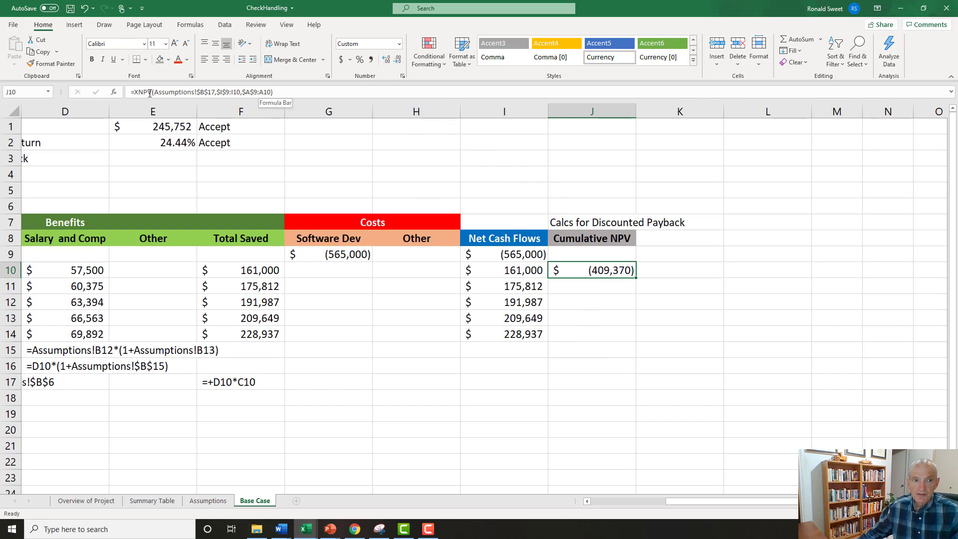
# Turn the XNPV formula in J10 into displayed text by adding a leading apostrophe.
pyautogui.click(129, 91)
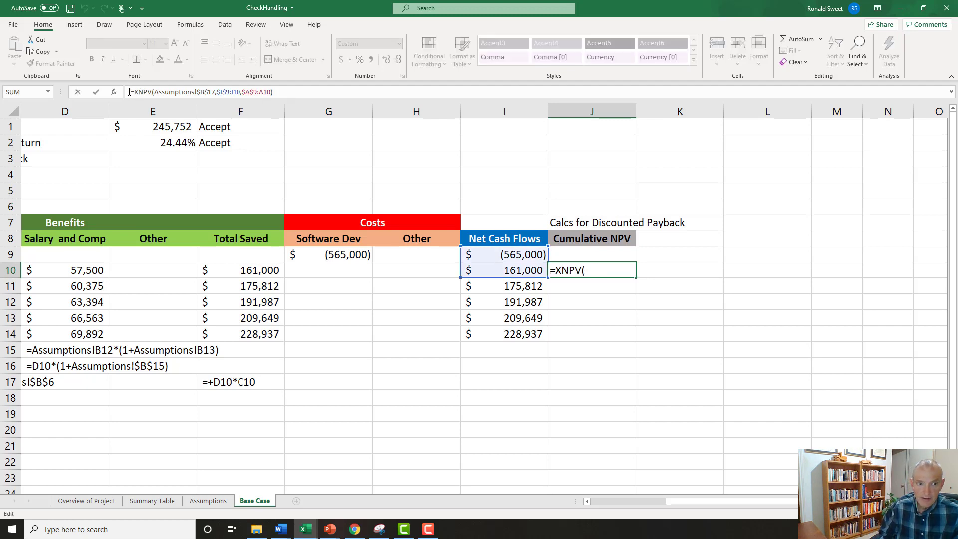
pyautogui.write("'")
pyautogui.press('Return')
pyautogui.press('Up')
# Copy the XNPV formula text from J10 to J15 below the table as documentation.
pyautogui.hotkey('ctrl', 'c')
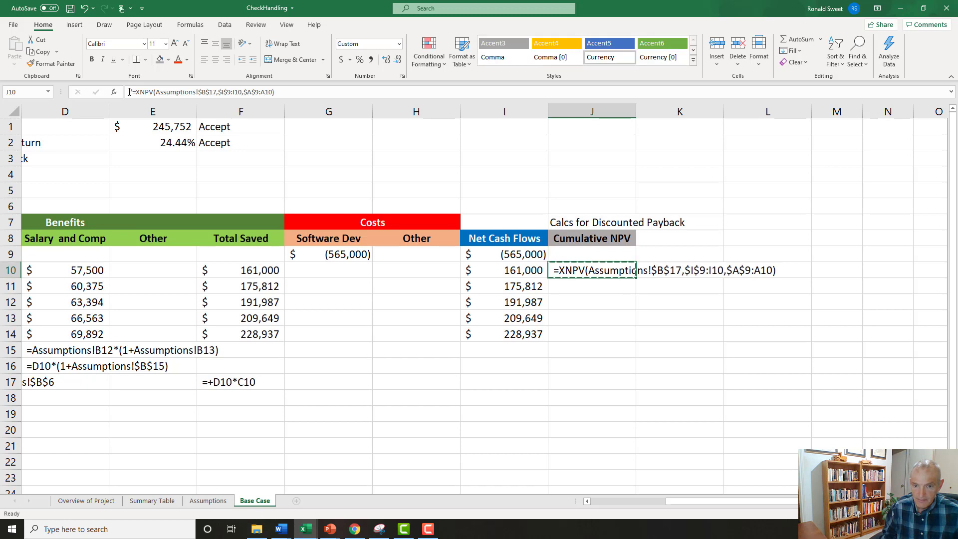
pyautogui.press('Down')
pyautogui.press('Down')
pyautogui.press('Down')
pyautogui.press('Down')
pyautogui.press('Down')
pyautogui.hotkey('ctrl', 'v')
pyautogui.press('Up')
pyautogui.press('Up')
pyautogui.press('Up')
pyautogui.press('Up')
pyautogui.press('Up')
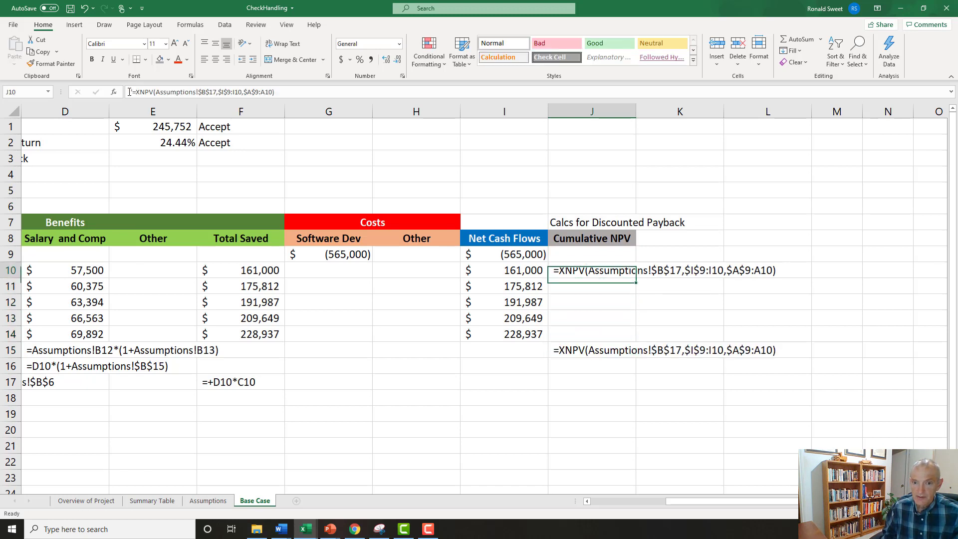
# Remove the leading apostrophe from J10 to restore its live XNPV formula.
pyautogui.click(129, 91)
pyautogui.press('Delete')
pyautogui.press('Return')
pyautogui.press('Up')
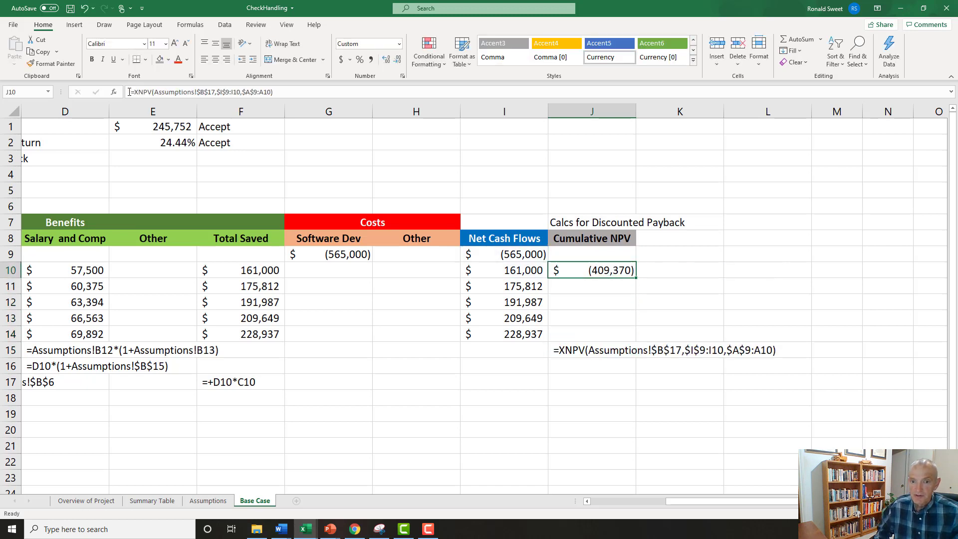
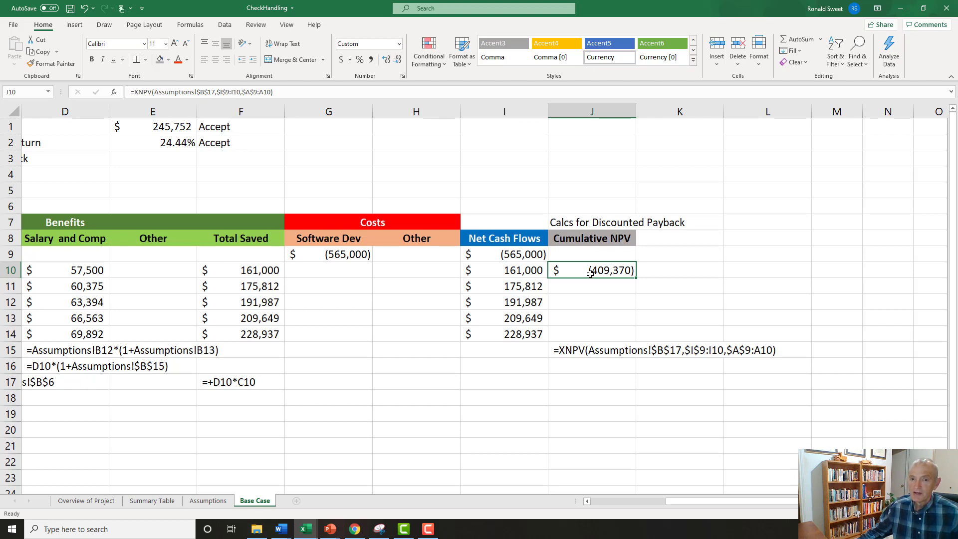
# Fill the Cumulative NPV formula from J10 down through J14 and compare the final cumulative value with the project NPV in E1.
pyautogui.click(238, 275)
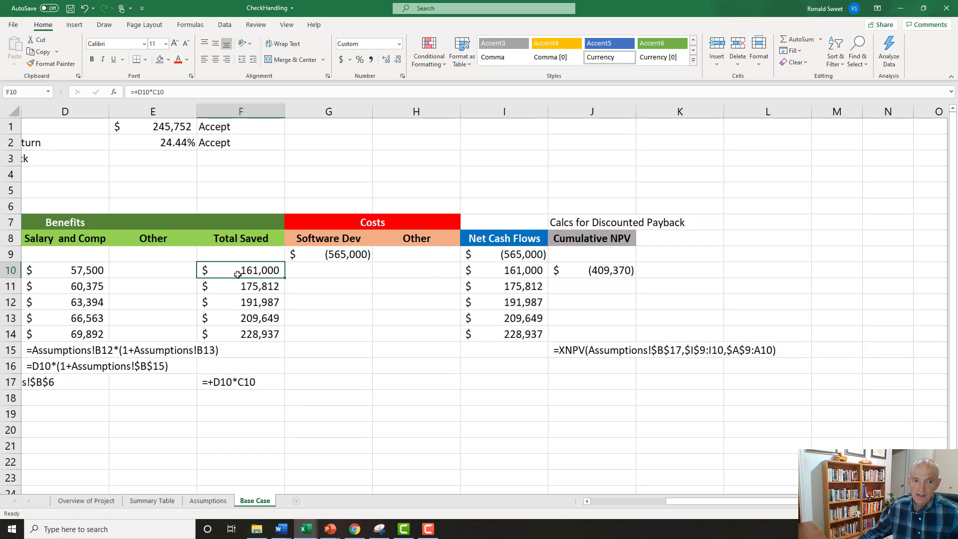
pyautogui.click(583, 271)
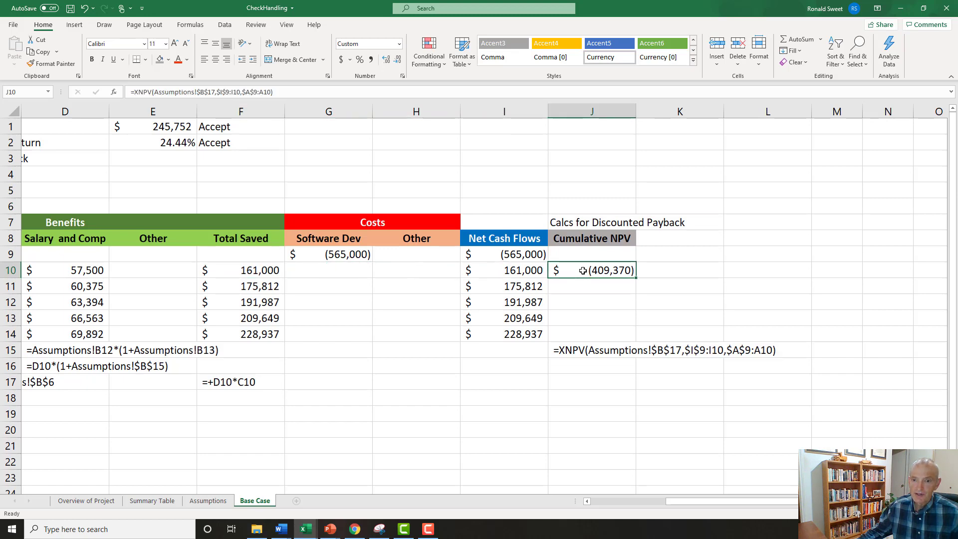
pyautogui.moveTo(636, 278); pyautogui.dragTo(641, 336)
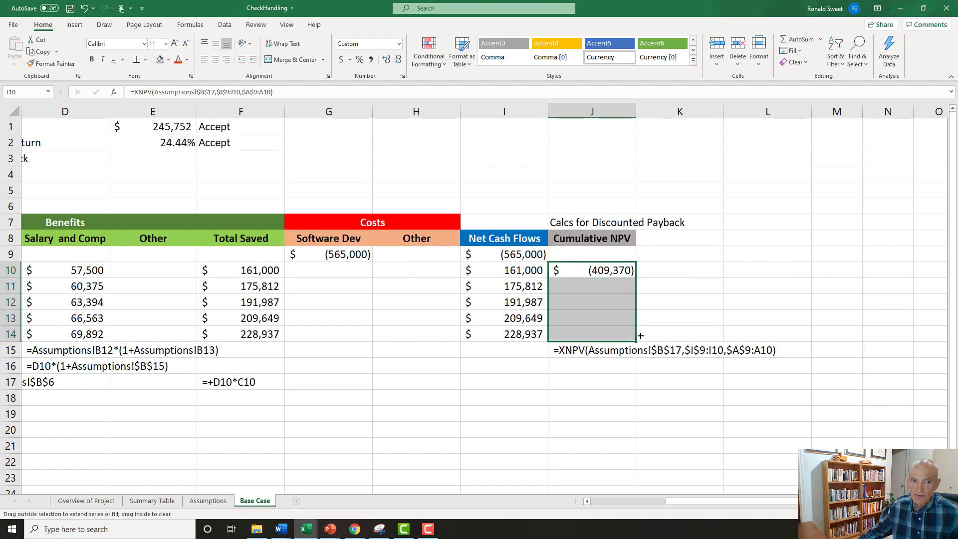
pyautogui.click(599, 334)
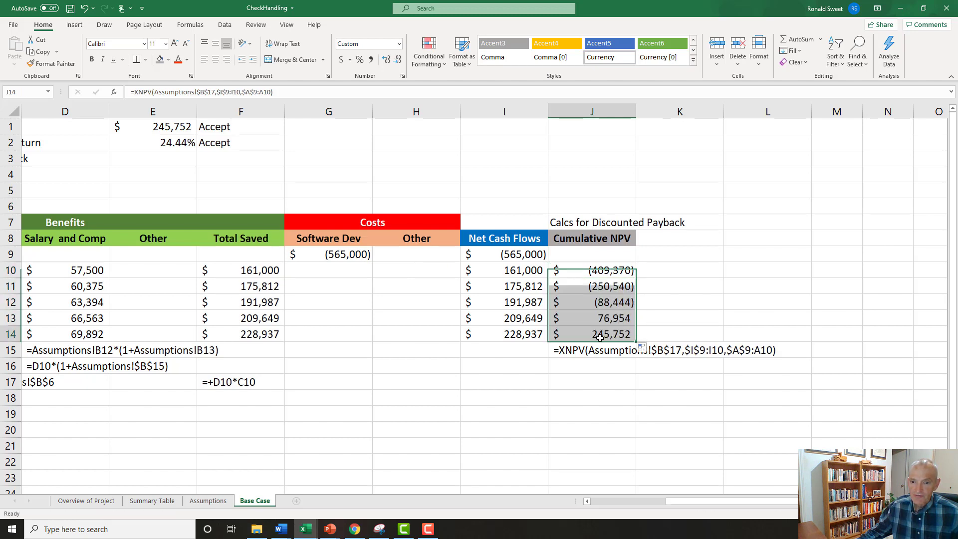
pyautogui.click(167, 127)
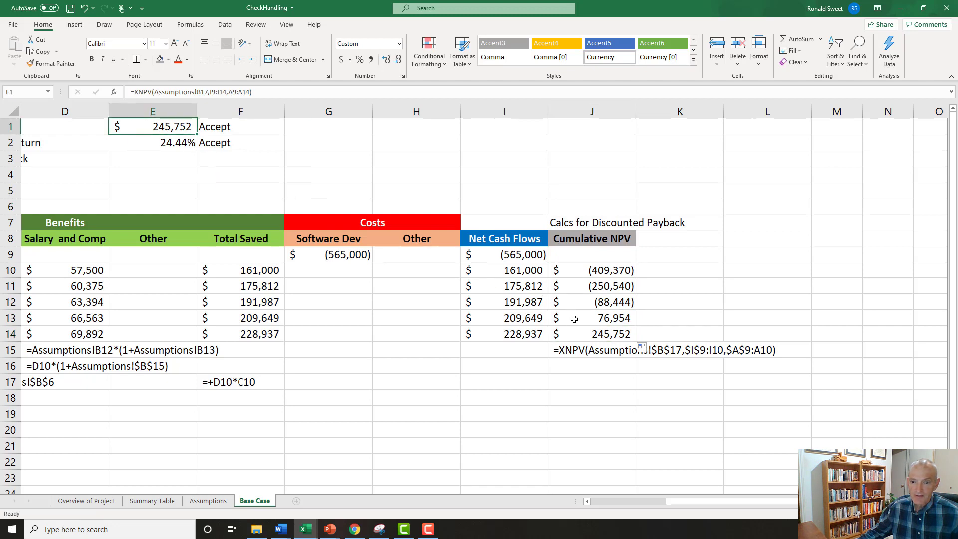
pyautogui.click(582, 334)
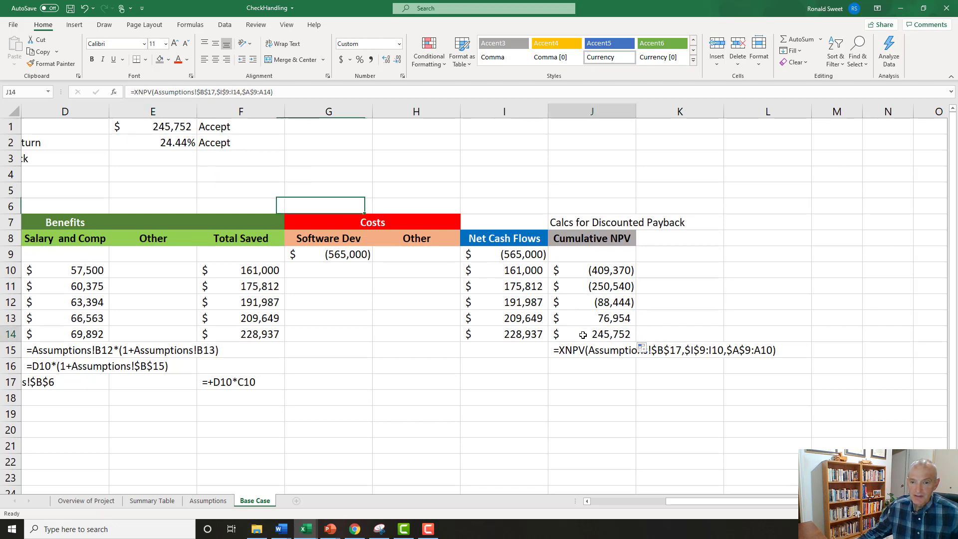
pyautogui.click(178, 131)
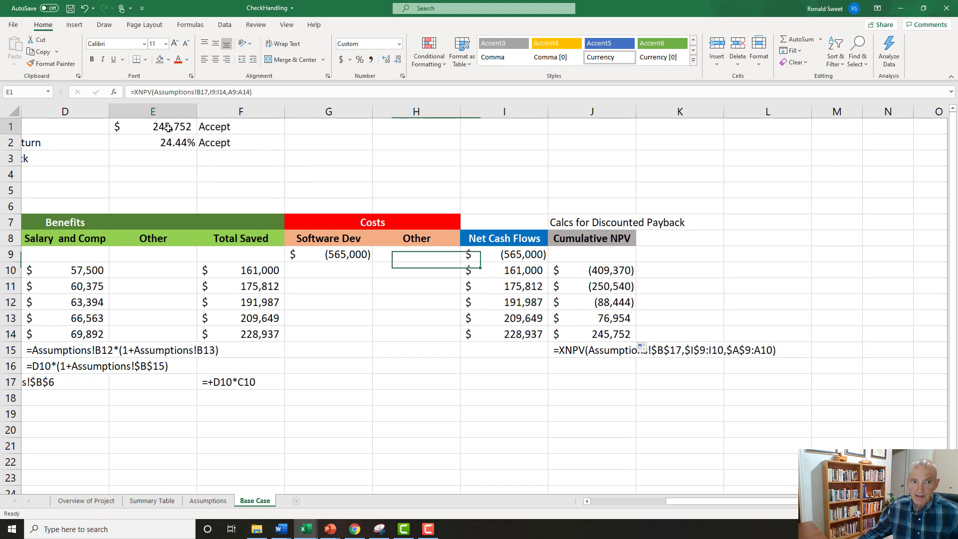
pyautogui.click(576, 331)
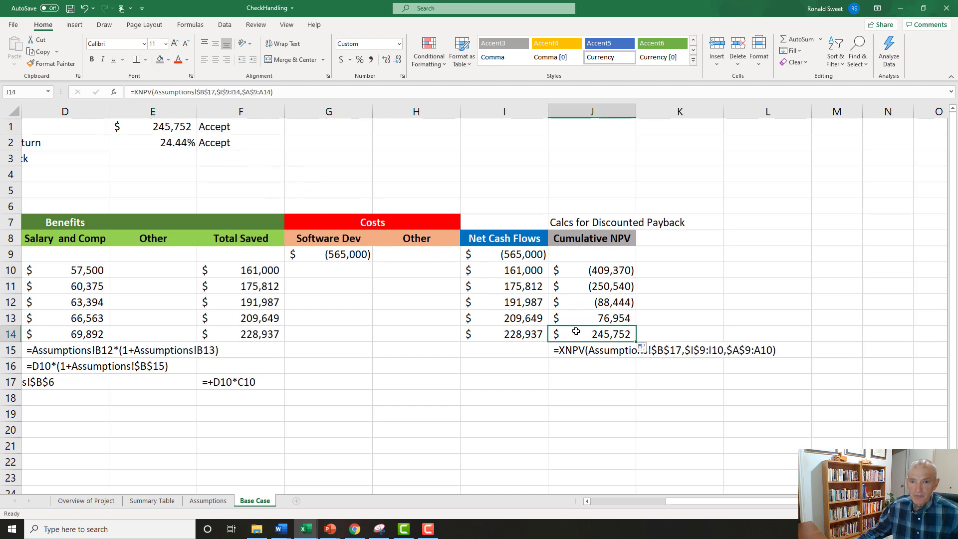
# Add the header "Each Year NPV" in K8 with grey fill, bold text and centred alignment.
pyautogui.click(648, 238)
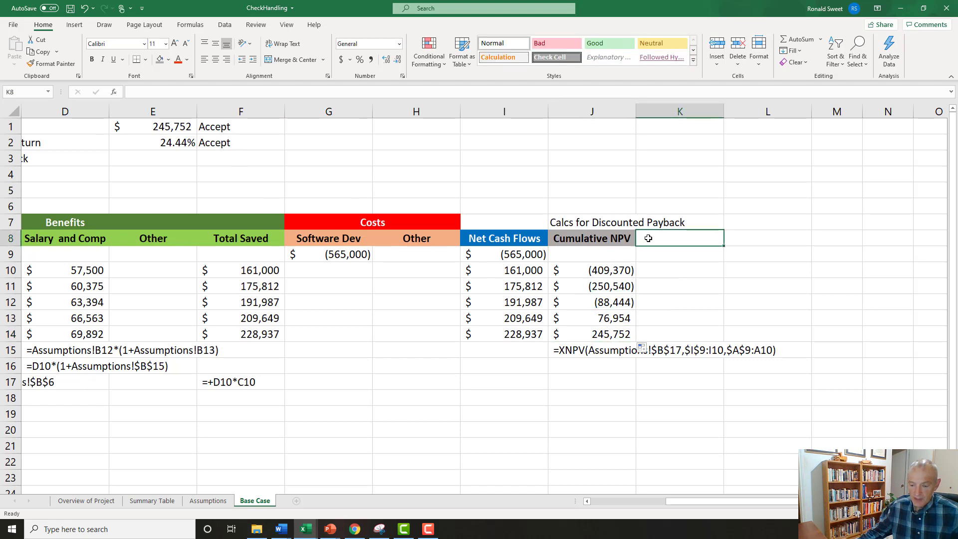
pyautogui.write('Ea')
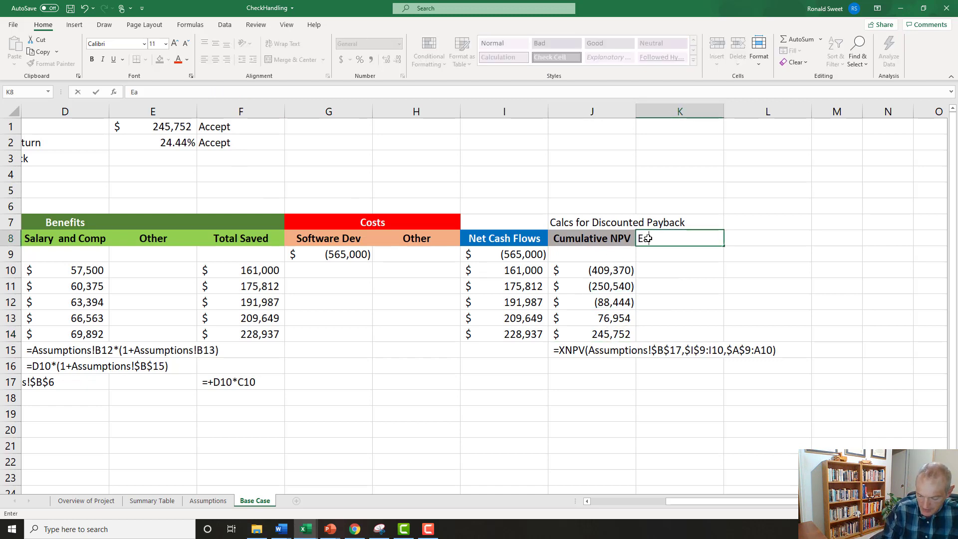
pyautogui.write('ch Year NPV')
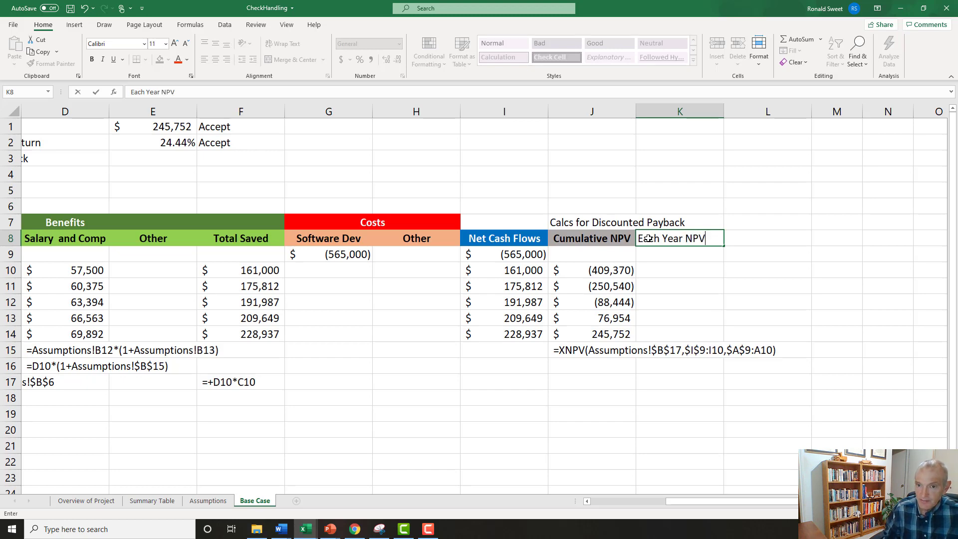
pyautogui.hotkey('ctrl', 'Return')
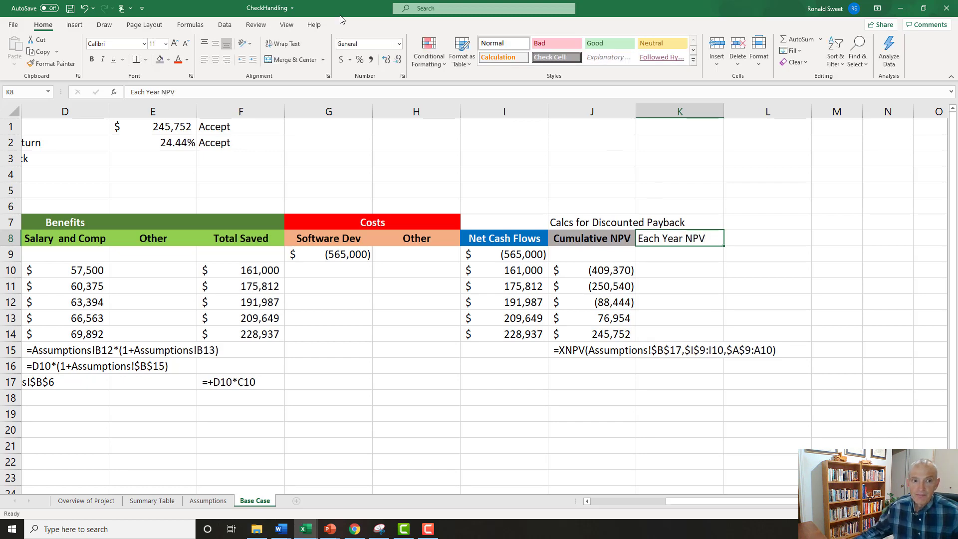
pyautogui.click(160, 59)
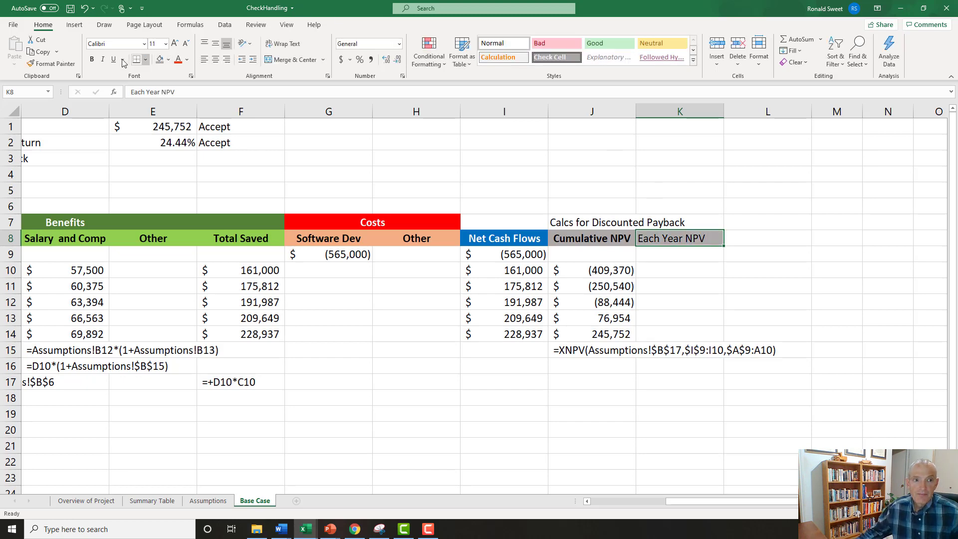
pyautogui.click(92, 59)
pyautogui.click(216, 60)
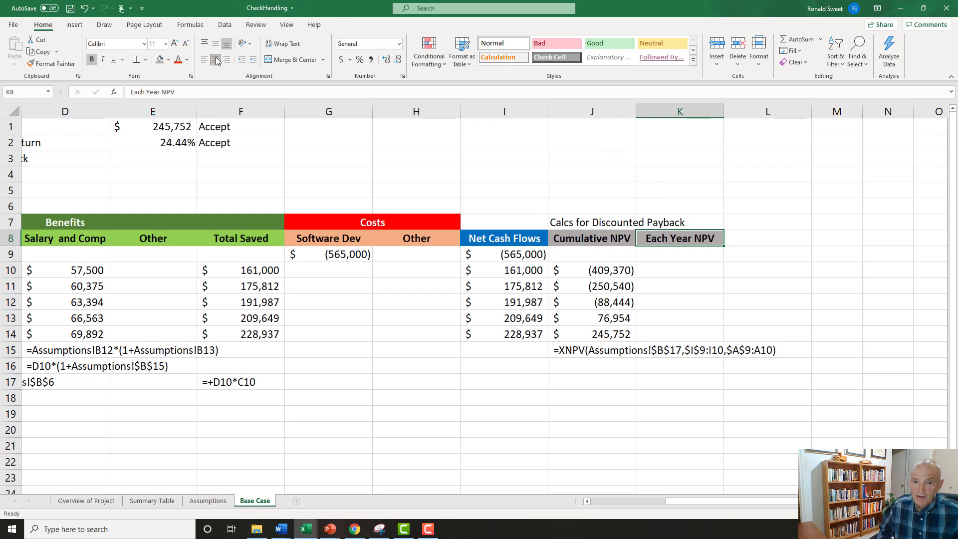
# Calculate the first year's NPV in K10 with the formula +J10-I9.
pyautogui.press('Down')
pyautogui.press('Down')
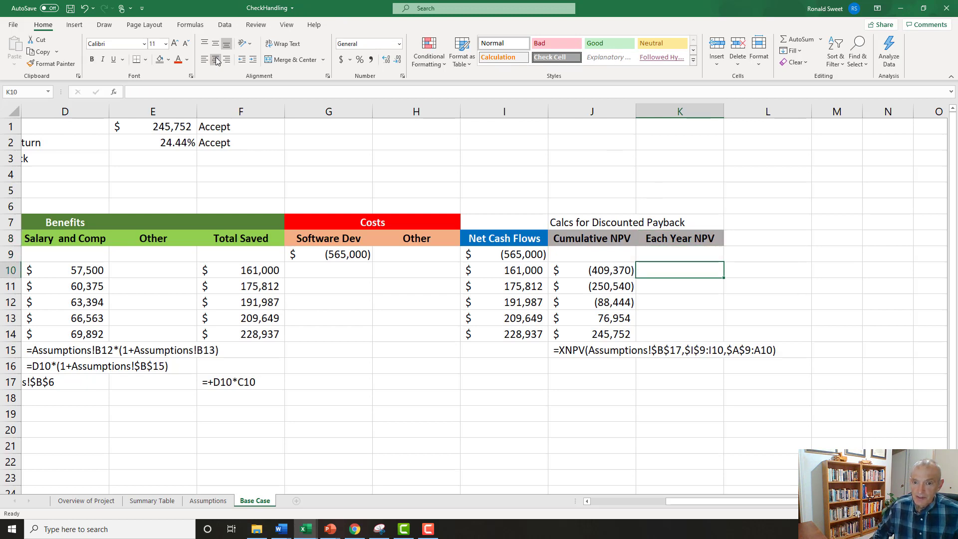
pyautogui.press('Up')
pyautogui.press('Left')
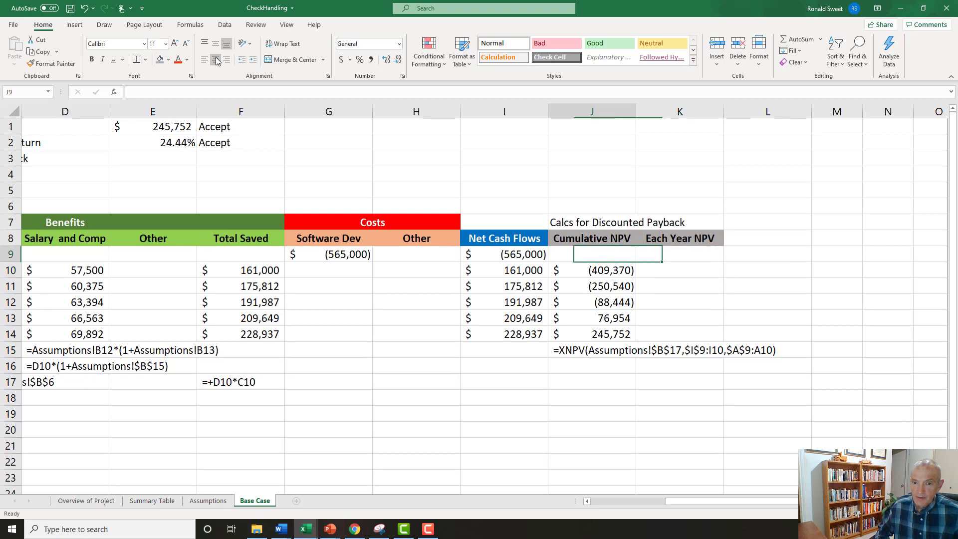
pyautogui.press('Right')
pyautogui.press('Down')
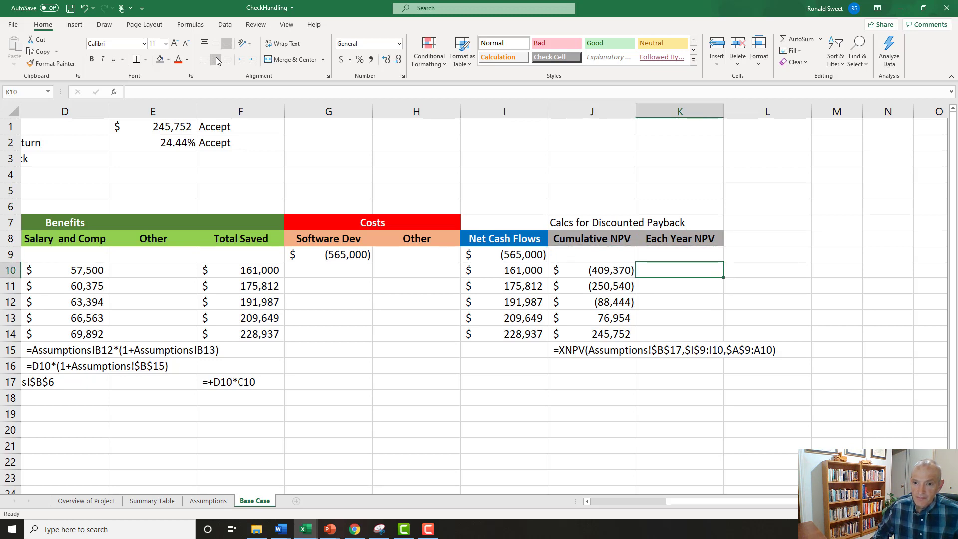
pyautogui.write('+')
pyautogui.press('Left')
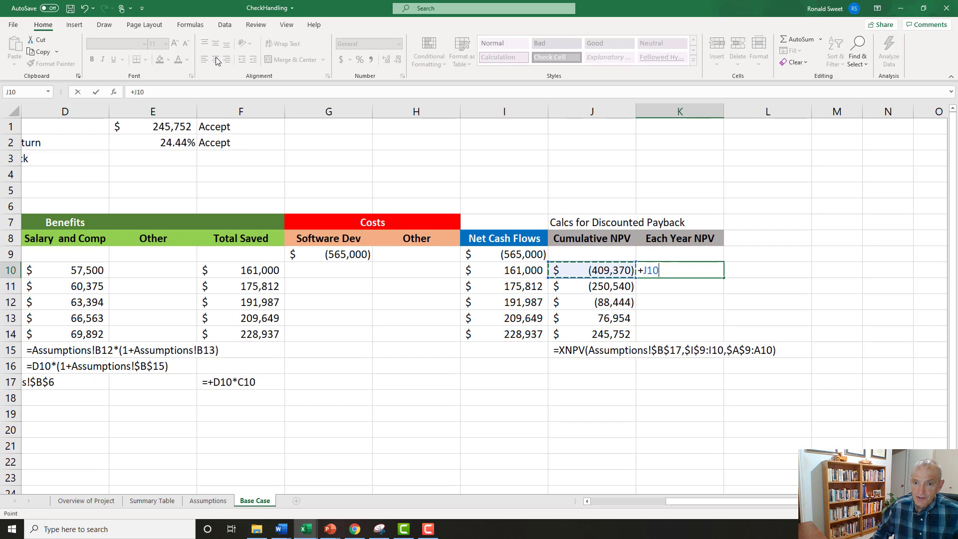
pyautogui.write('-')
pyautogui.press('Left')
pyautogui.press('Left')
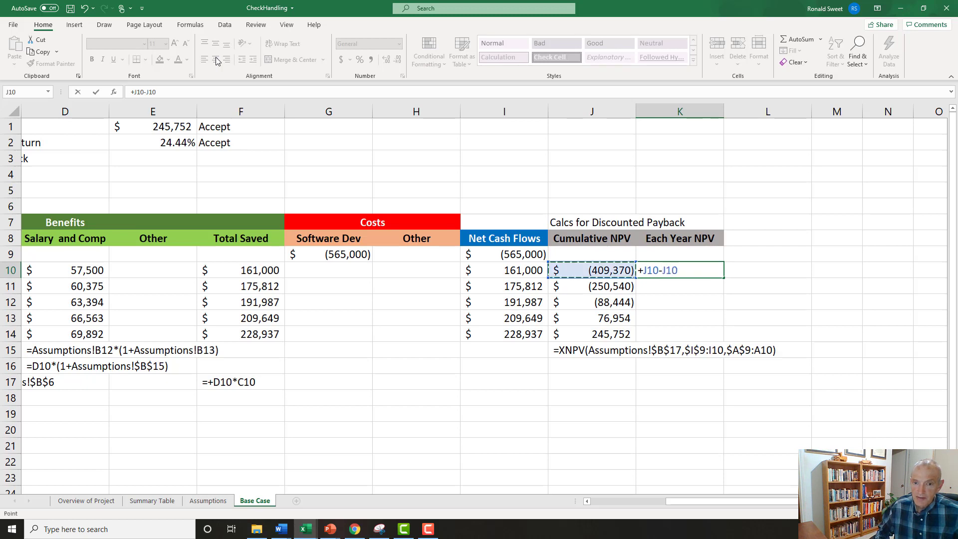
pyautogui.press('Up')
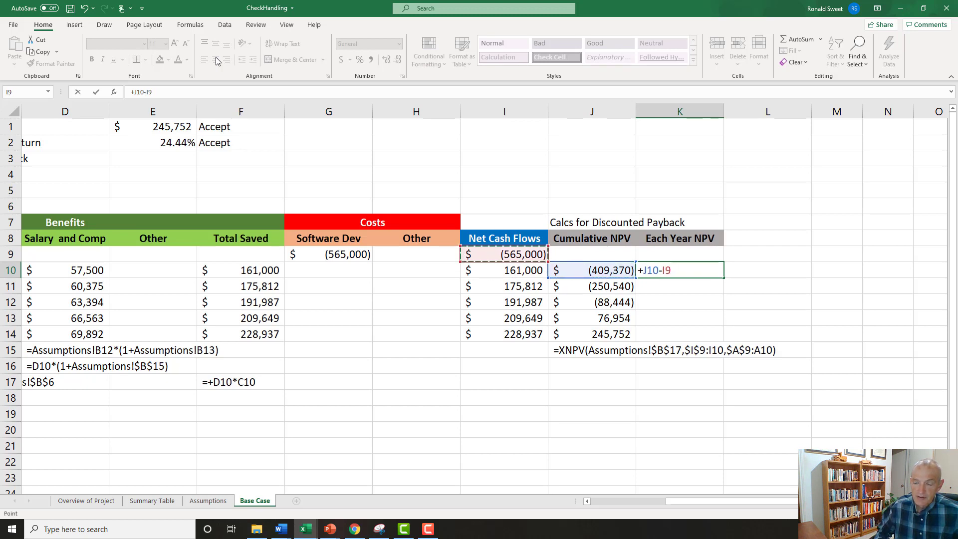
pyautogui.press('Return')
pyautogui.press('Up')
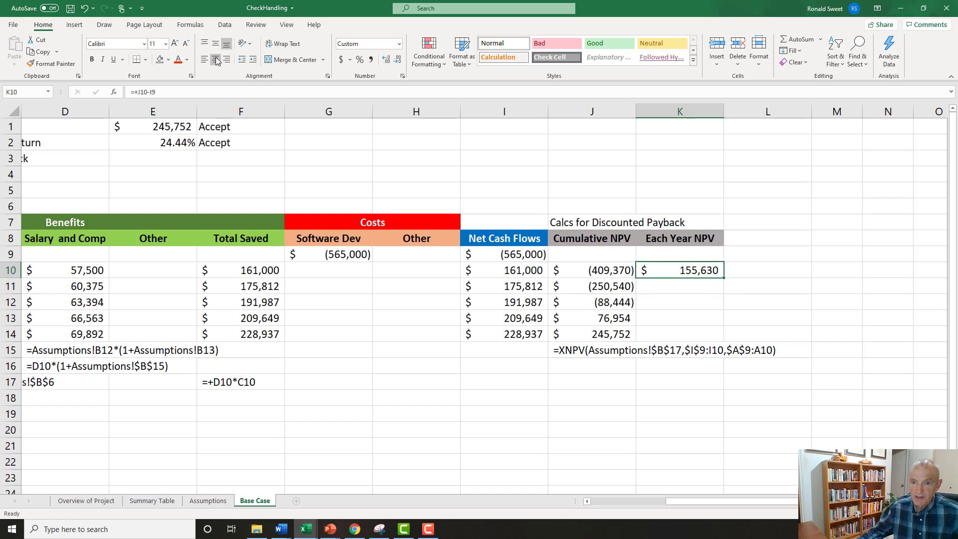
# Compare the first-year net cash flow in I10 with its discounted value in K10.
pyautogui.click(511, 270)
pyautogui.click(680, 270)
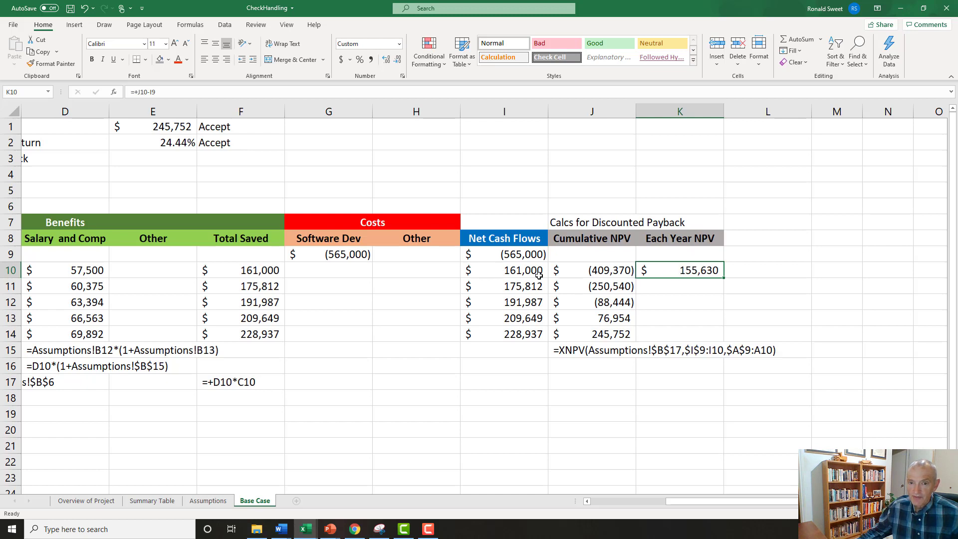
pyautogui.click(501, 271)
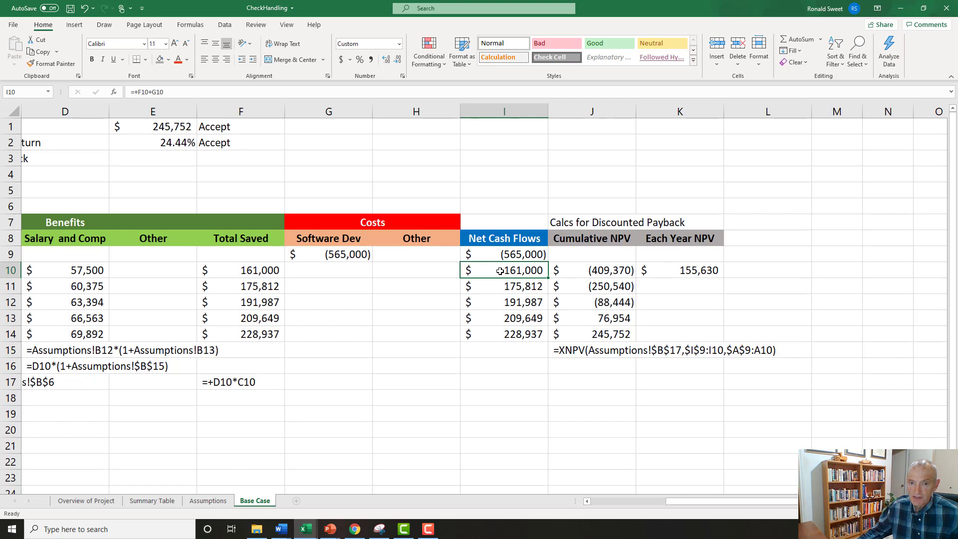
pyautogui.click(679, 272)
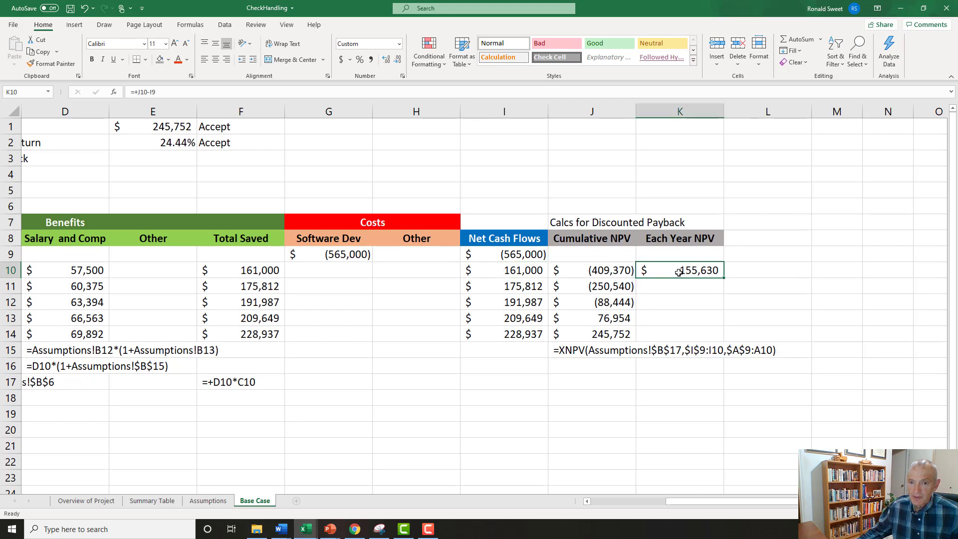
pyautogui.click(511, 271)
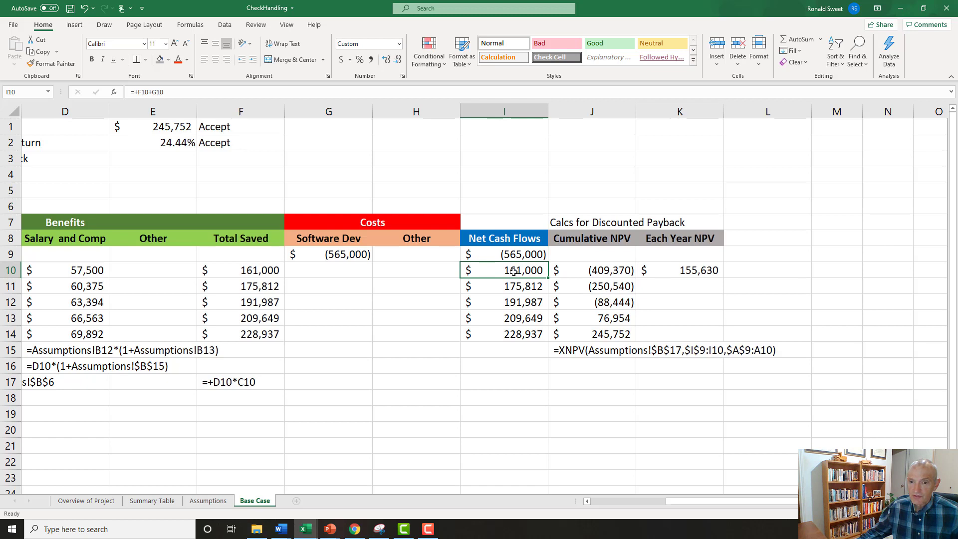
pyautogui.click(667, 272)
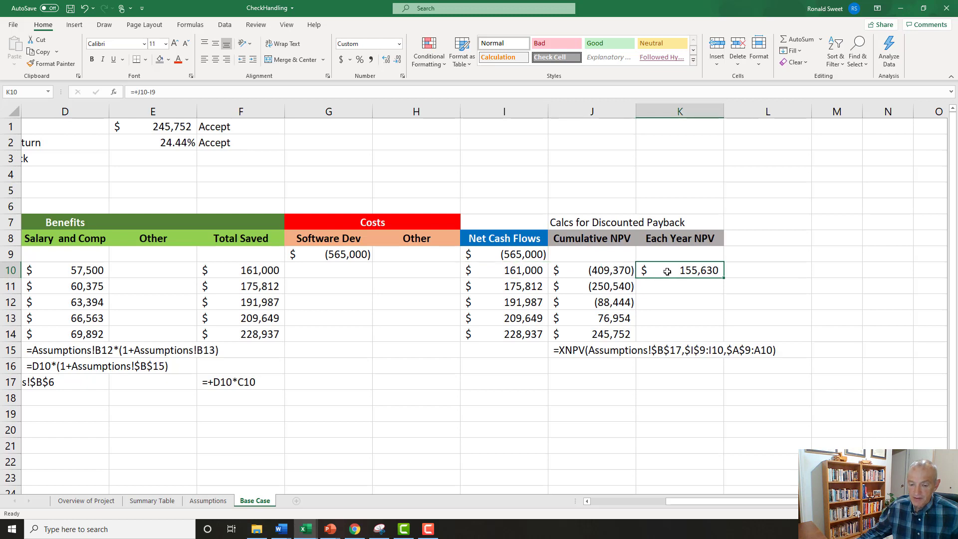
# Calculate the second year's NPV in K11 with the formula +J11-J10.
pyautogui.click(668, 286)
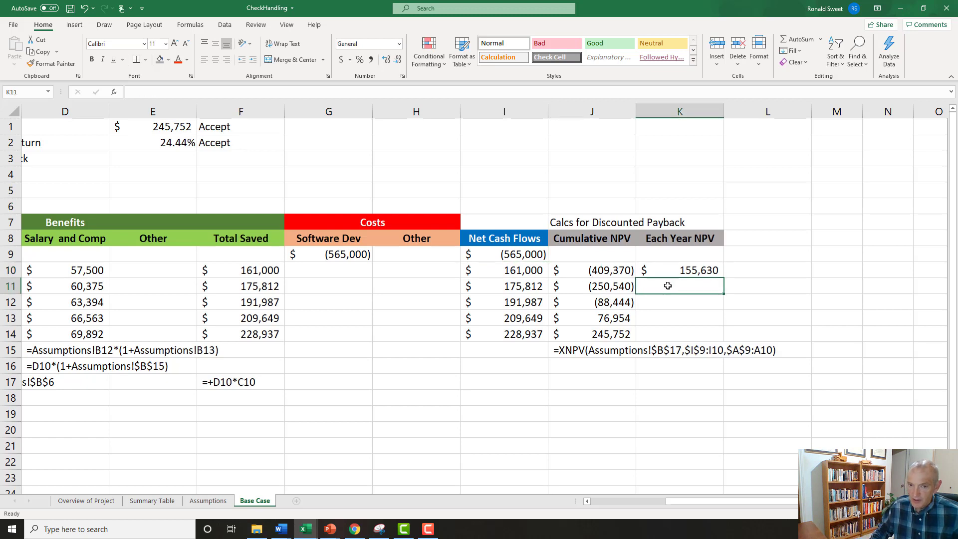
pyautogui.write('+')
pyautogui.press('Left')
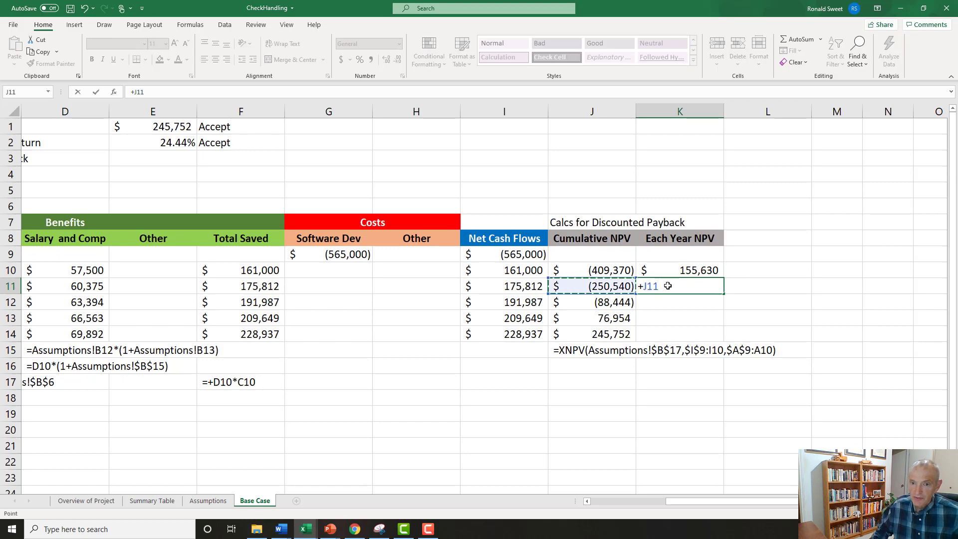
pyautogui.write('-')
pyautogui.press('Left')
pyautogui.press('Up')
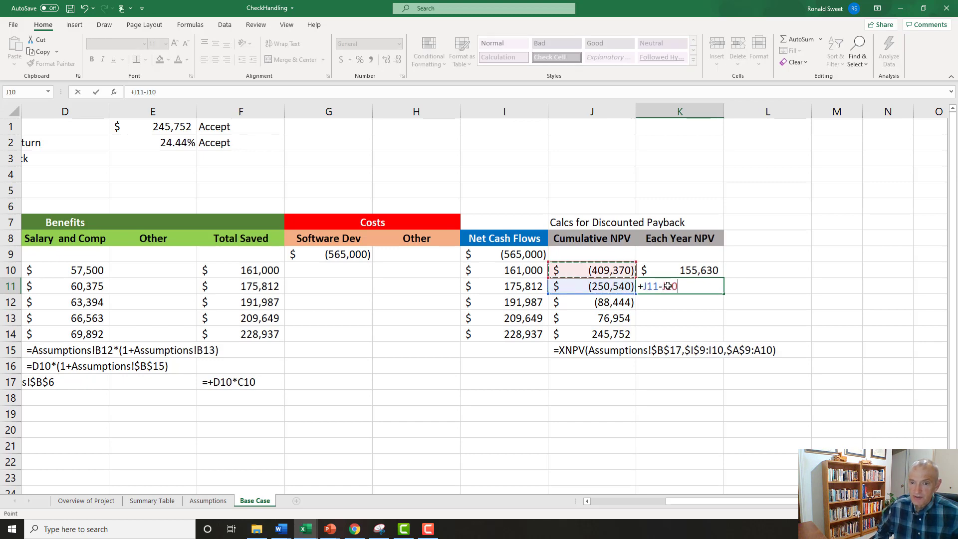
pyautogui.press('Return')
# Turn the Each Year NPV formulas in K10 and K11 into displayed text by adding leading apostrophes.
pyautogui.press('Up')
pyautogui.press('Up')
pyautogui.press('F2')
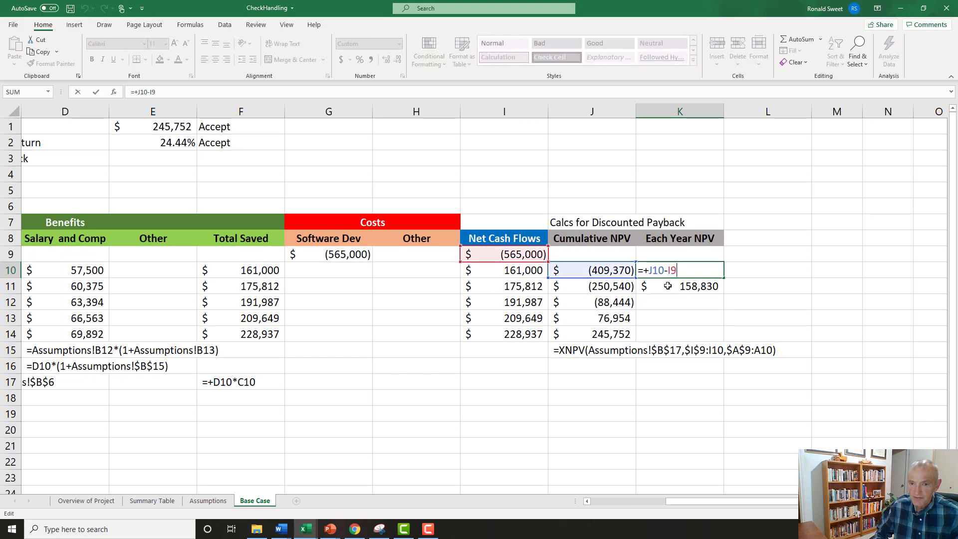
pyautogui.write("'")
pyautogui.press('Return')
pyautogui.press('F2')
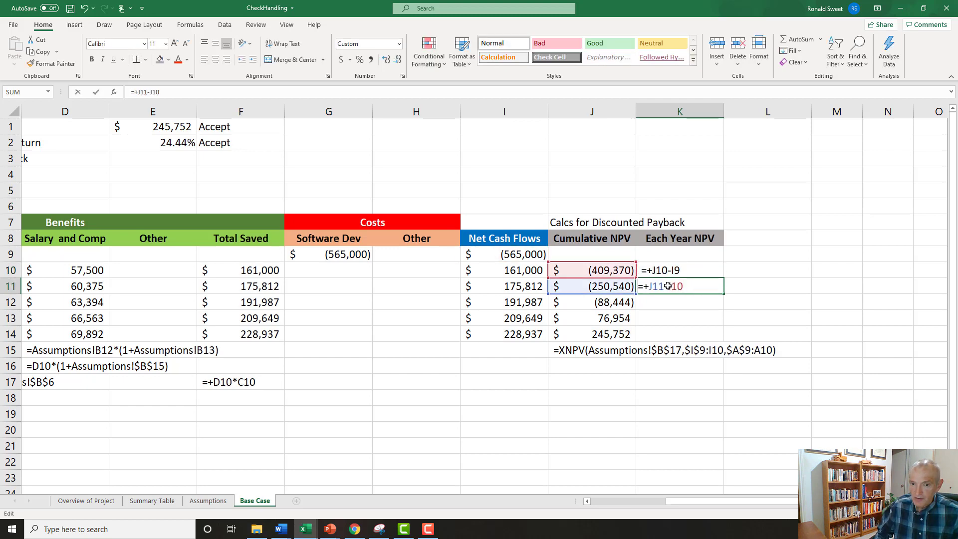
pyautogui.press('Home')
pyautogui.write("'")
pyautogui.press('Return')
# Copy the formula texts from K10:K11 to K16:K17 below the table as documentation.
pyautogui.press('Up')
pyautogui.press('Up')
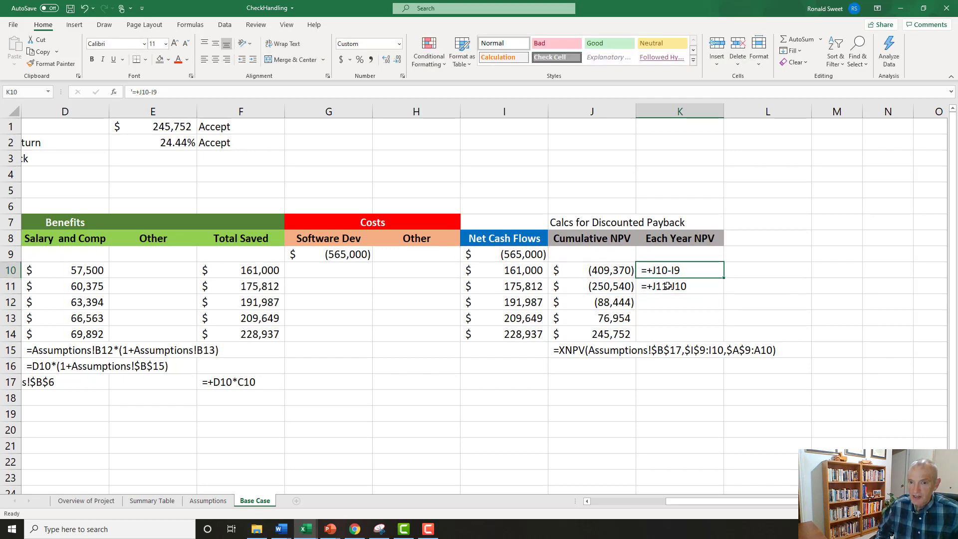
pyautogui.hotkey('shift', 'Down')
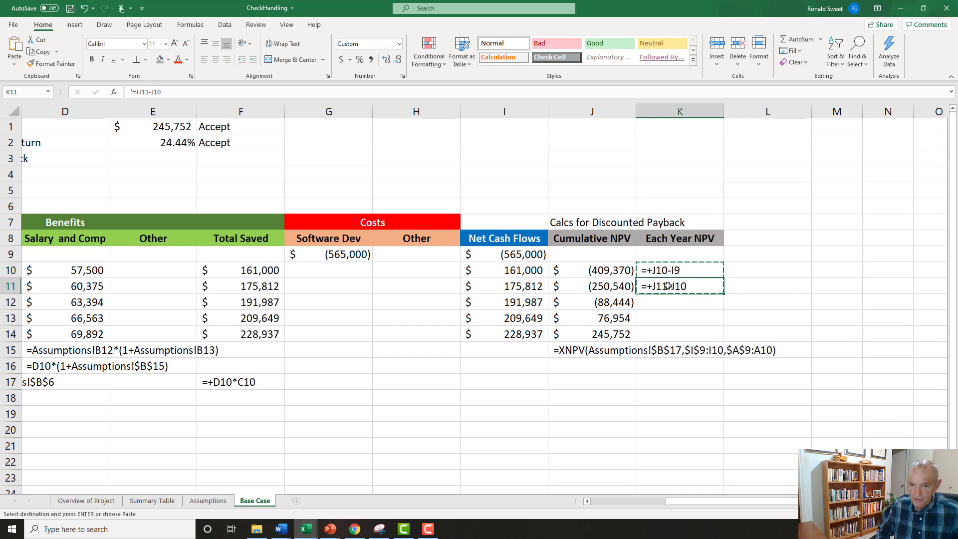
pyautogui.hotkey('ctrl', 'c')
pyautogui.press('Down')
pyautogui.press('Down')
pyautogui.press('Down')
pyautogui.press('Down')
pyautogui.press('Down')
pyautogui.press('Down')
pyautogui.press('Return')
# Remove the leading apostrophe from K10 to restore its live formula.
pyautogui.press('Up')
pyautogui.press('Up')
pyautogui.press('Up')
pyautogui.press('Up')
pyautogui.press('Up')
pyautogui.press('Up')
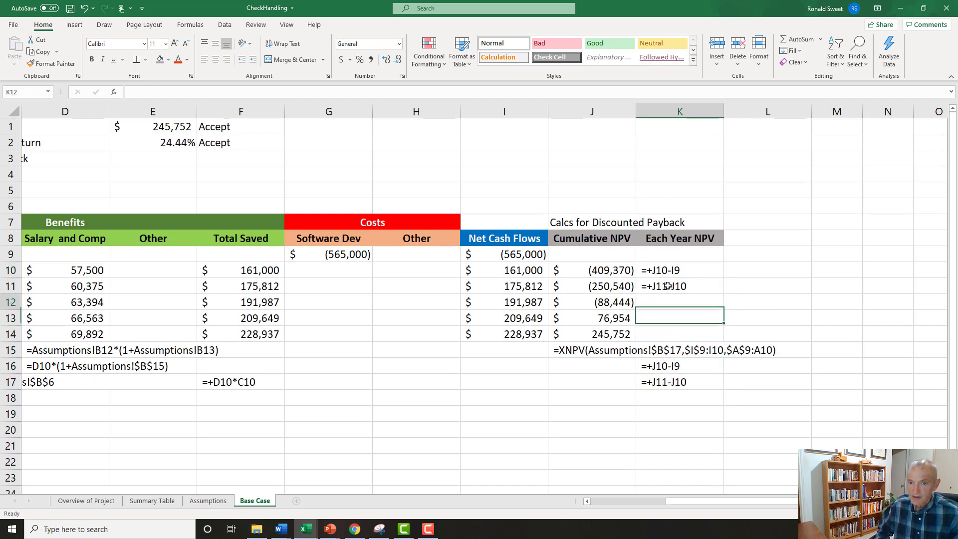
pyautogui.press('F2')
pyautogui.press('Home')
pyautogui.press('Delete')
pyautogui.press('Return')
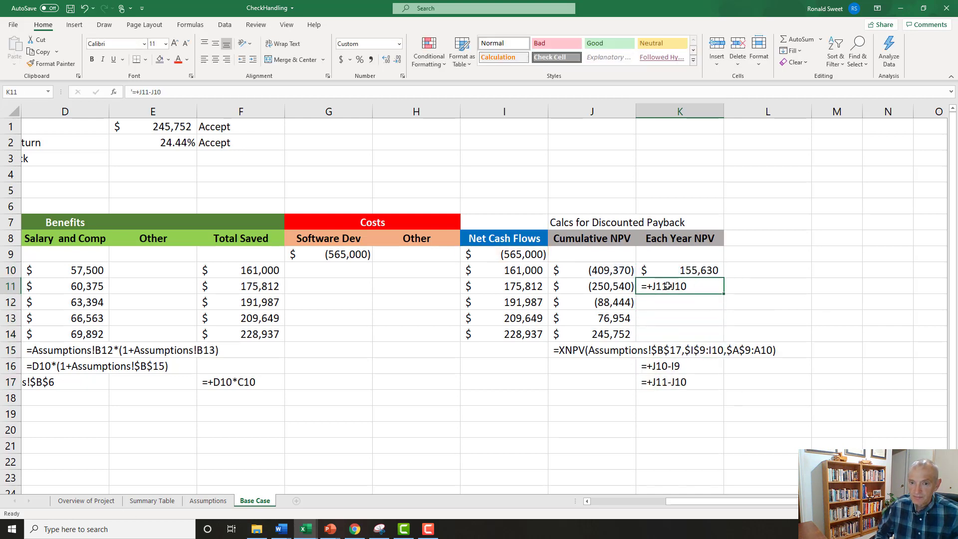
# Remove the leading apostrophe from K11 to restore its live formula.
pyautogui.press('F2')
pyautogui.press('Home')
pyautogui.press('Delete')
pyautogui.press('Return')
# Review the documented formulas in K16 and K17 against the cells they reference: J10, I9 and J11.
pyautogui.press('Down')
pyautogui.press('Down')
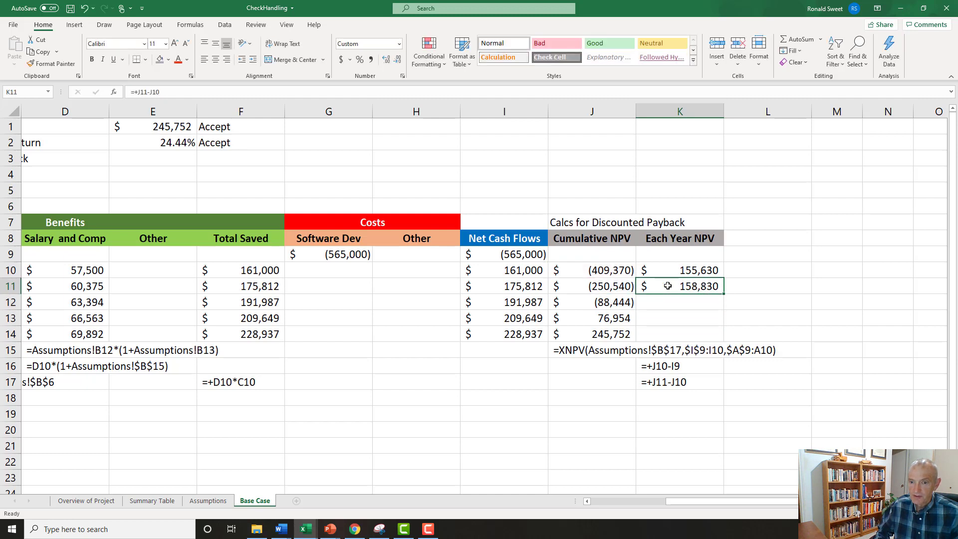
pyautogui.press('Down')
pyautogui.press('Down')
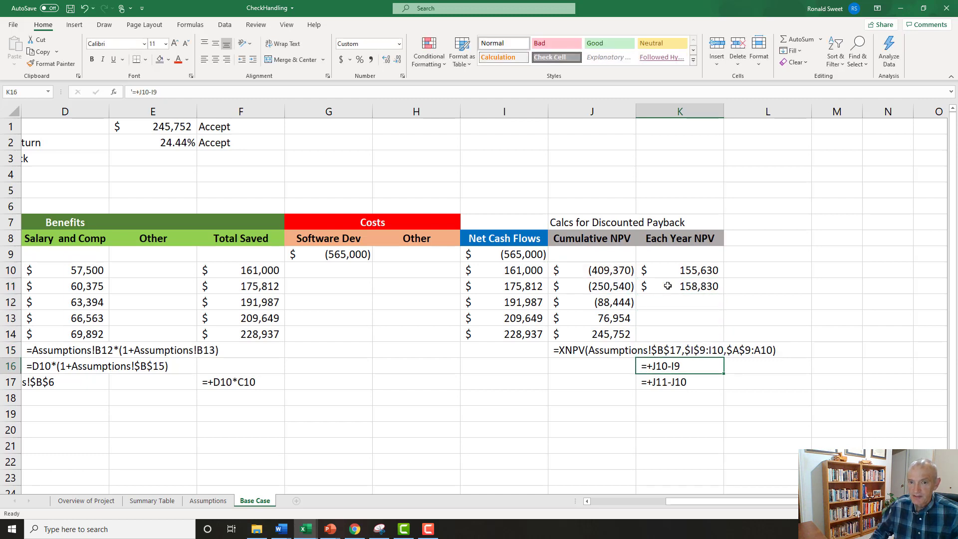
pyautogui.click(601, 278)
pyautogui.click(522, 255)
pyautogui.click(649, 384)
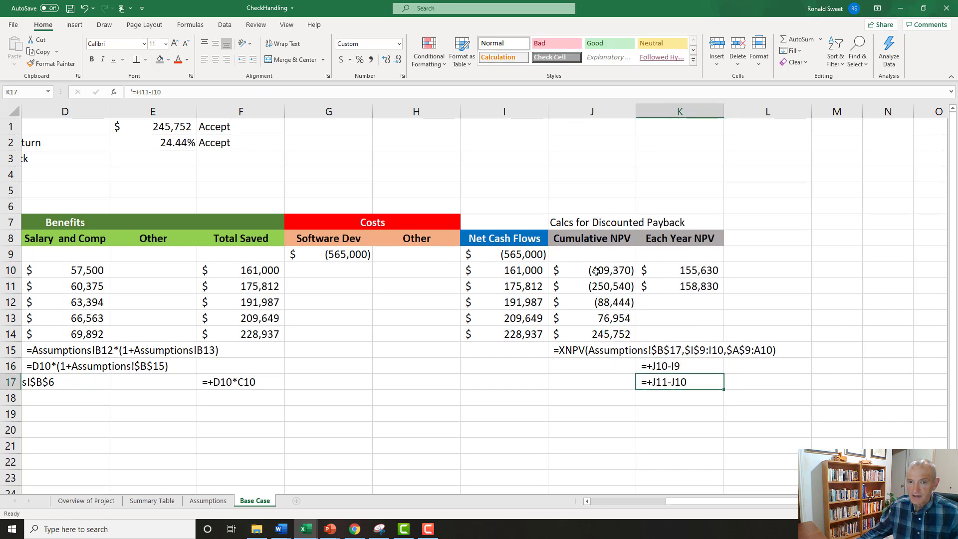
pyautogui.click(595, 284)
pyautogui.click(596, 269)
pyautogui.click(596, 285)
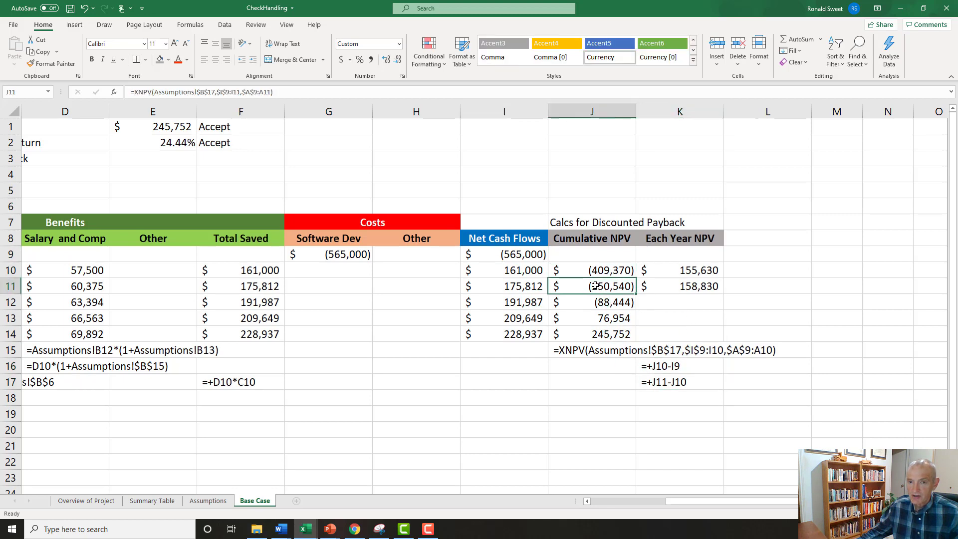
# Fill the Each Year NPV formula from K11 down through K14.
pyautogui.click(695, 291)
pyautogui.moveTo(726, 294); pyautogui.dragTo(727, 336)
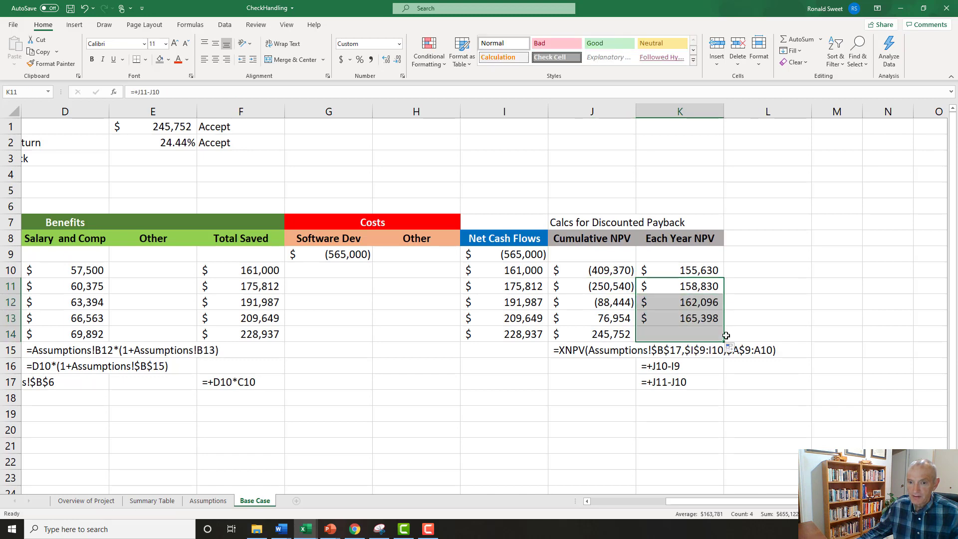
pyautogui.click(709, 318)
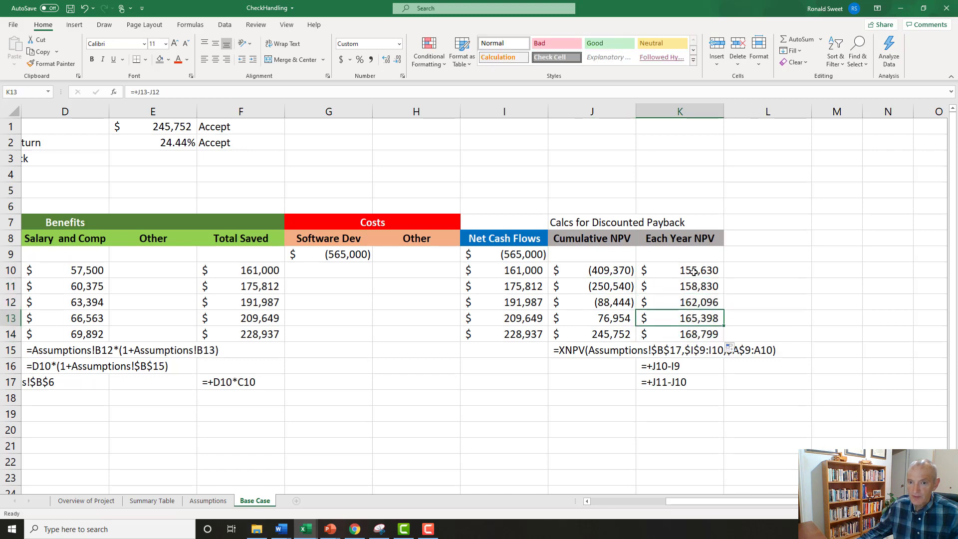
# Check the yearly NPVs against the initial cost in K4 with =SUM(K10:K14)+I9, and clear the cell.
pyautogui.click(666, 173)
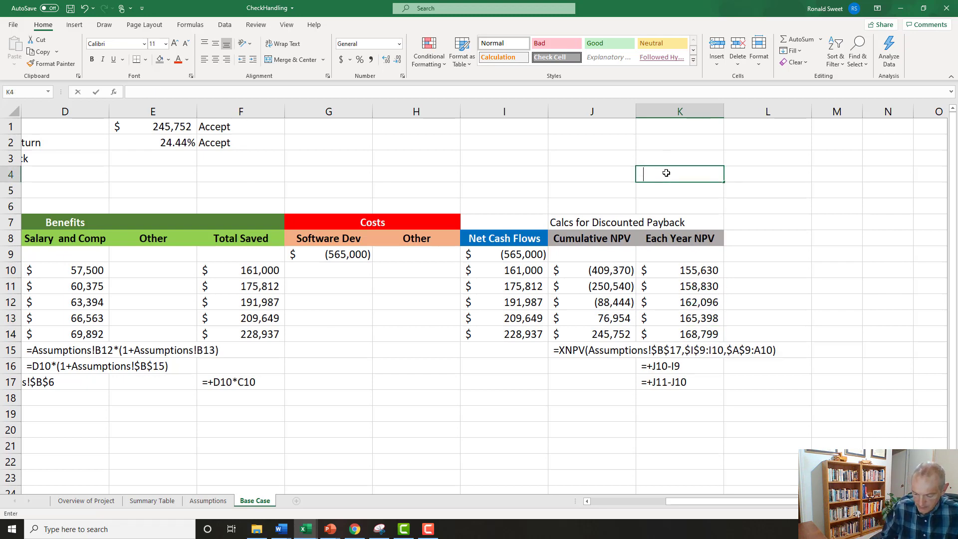
pyautogui.write('=sum(')
pyautogui.press('Down')
pyautogui.press('Down')
pyautogui.press('Down')
pyautogui.press('Down')
pyautogui.press('Down')
pyautogui.press('Down')
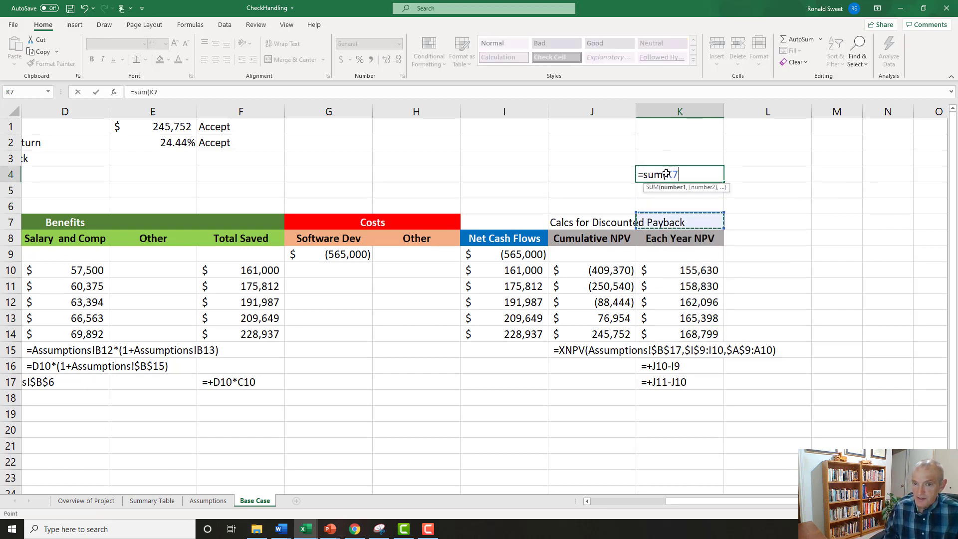
pyautogui.hotkey('shift', 'Down')
pyautogui.hotkey('shift', 'Down')
pyautogui.hotkey('shift', 'Down')
pyautogui.hotkey('shift', 'Down')
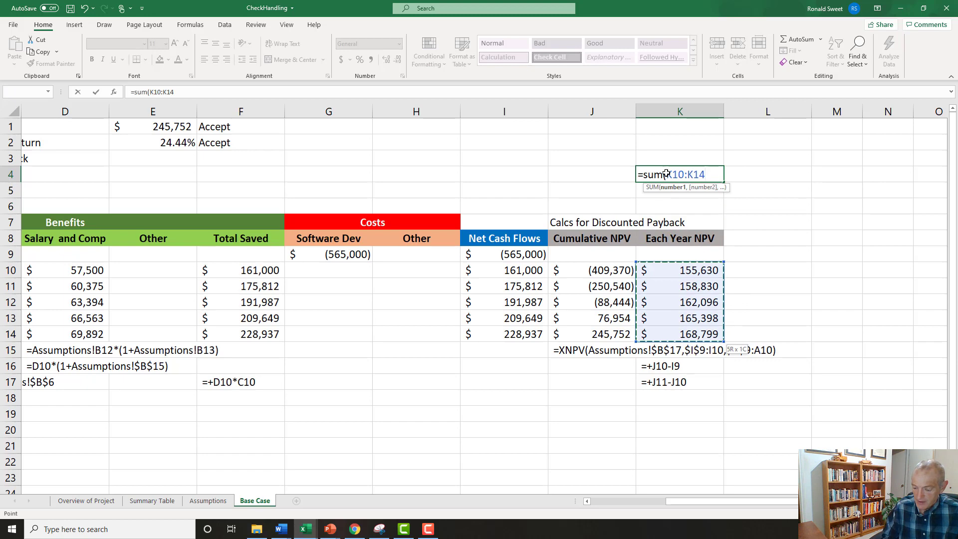
pyautogui.write(')+')
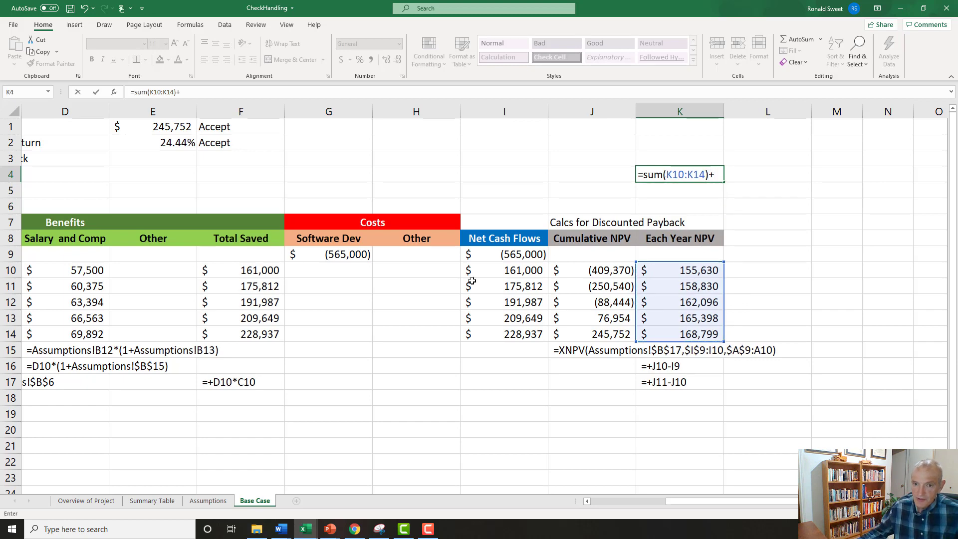
pyautogui.click(478, 254)
pyautogui.press('Return')
pyautogui.press('Up')
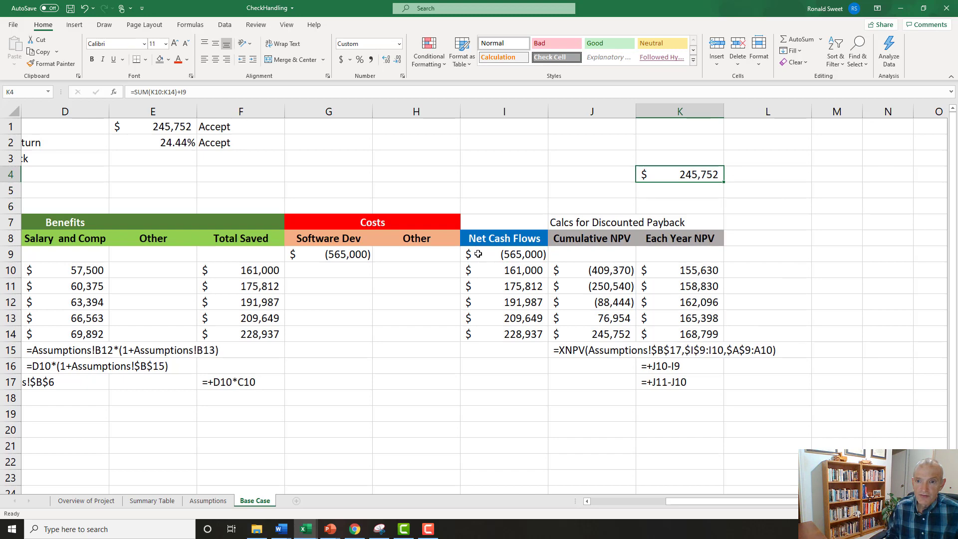
pyautogui.press('Delete')
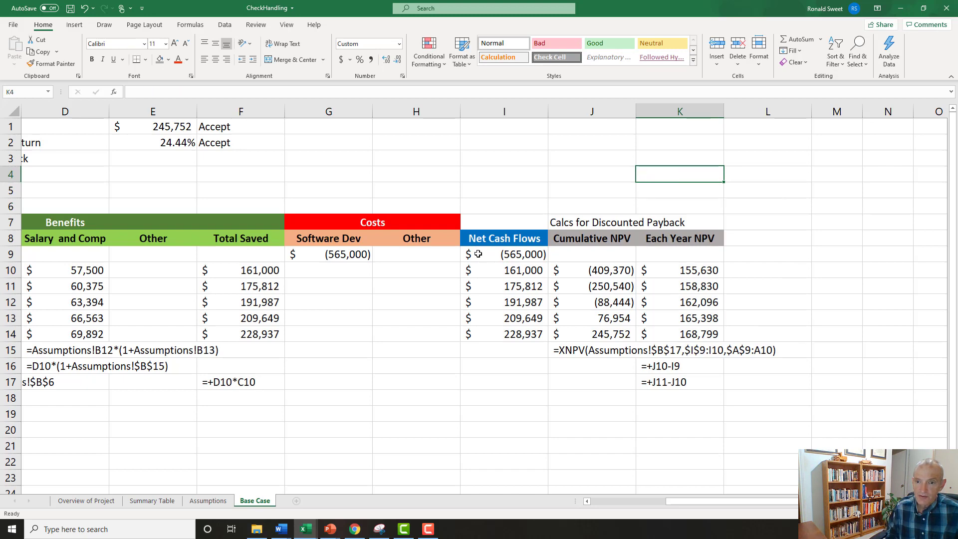
# Copy the Each Year NPV header from K8 to L8 and change its text to "% of Year Used".
pyautogui.press('Down')
pyautogui.press('Down')
pyautogui.press('Down')
pyautogui.press('Down')
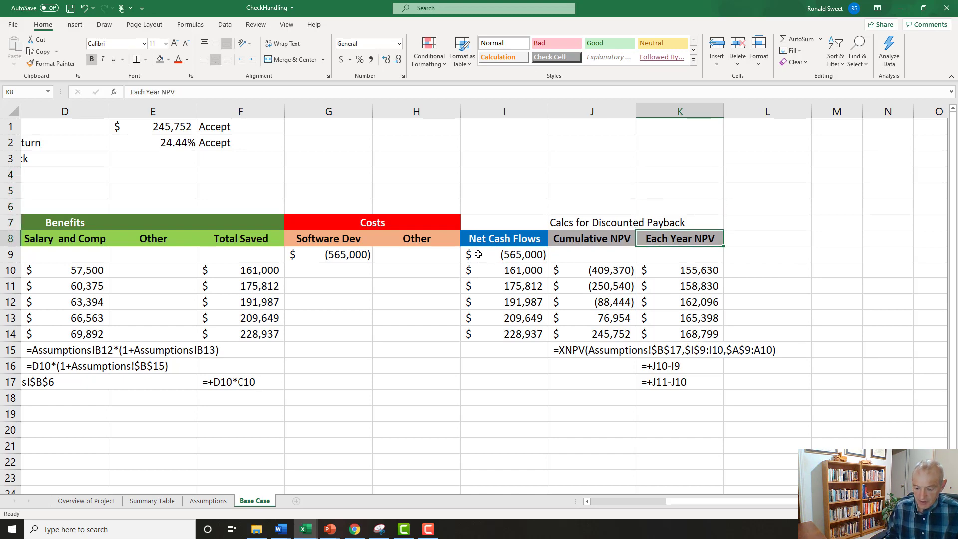
pyautogui.hotkey('ctrl', 'c')
pyautogui.press('Right')
pyautogui.hotkey('ctrl', 'v')
pyautogui.press('Escape')
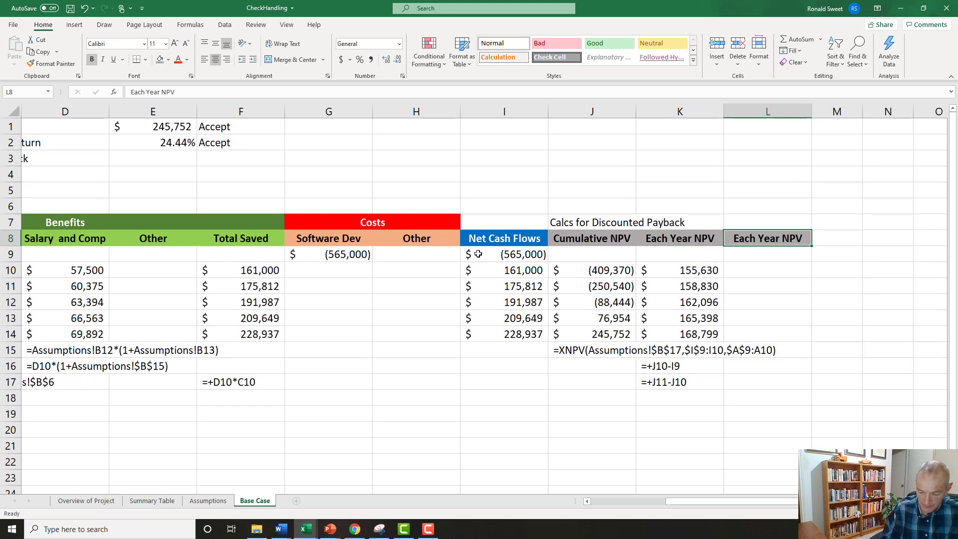
pyautogui.write('% of Year')
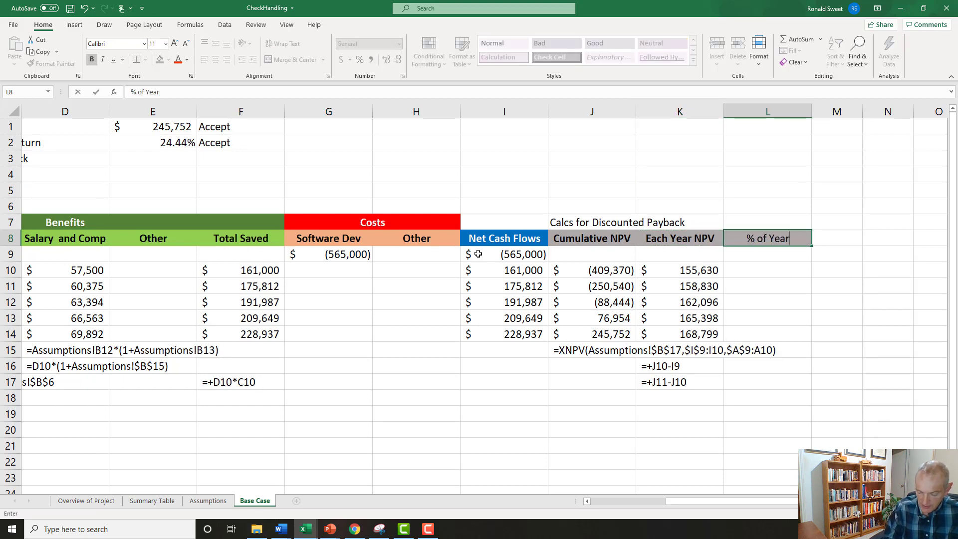
pyautogui.write(' Used')
pyautogui.hotkey('ctrl', 'Return')
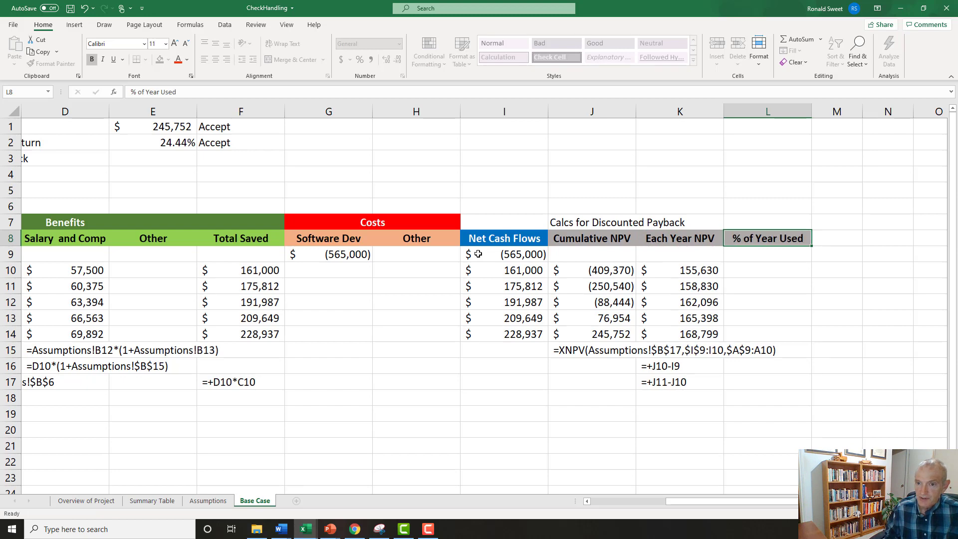
# Merge and center the "Calcs for Discounted Payback" title across J7:L7.
pyautogui.press('Up')
pyautogui.press('Left')
pyautogui.press('Left')
pyautogui.hotkey('shift', 'Right')
pyautogui.hotkey('shift', 'Right')
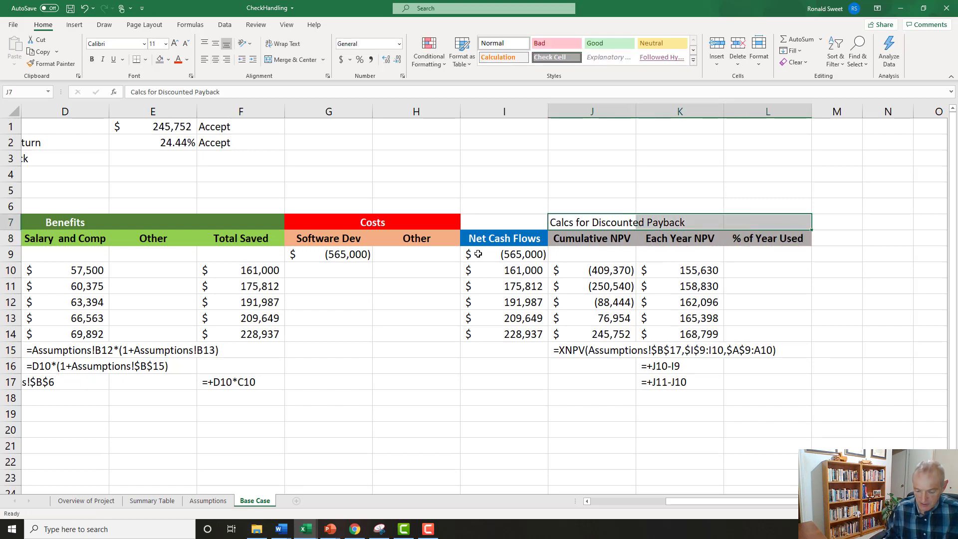
pyautogui.hotkey('alt', 'h')
pyautogui.press('m')
pyautogui.press('c')
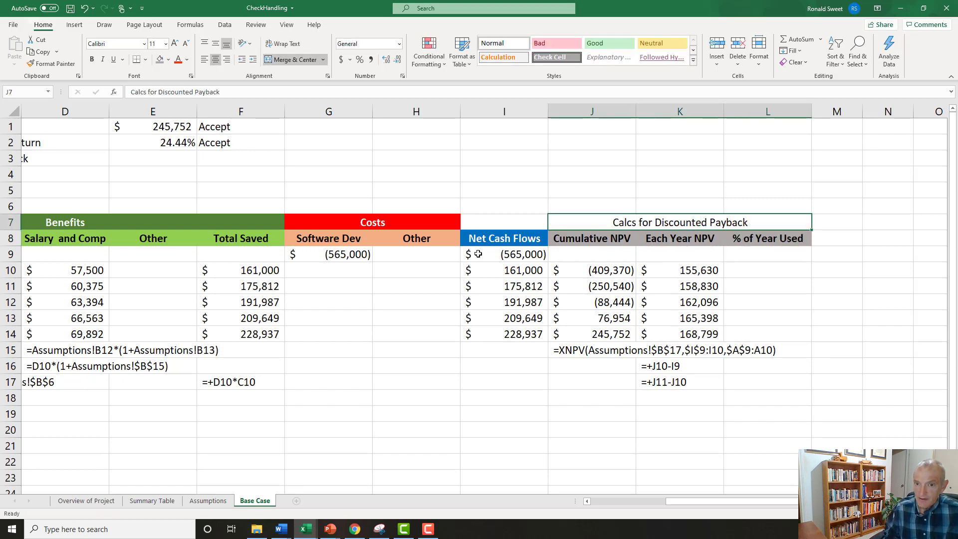
# Format the merged "Calcs for Discounted Payback" title as bold white text on a very dark gray fill.
pyautogui.click(94, 60)
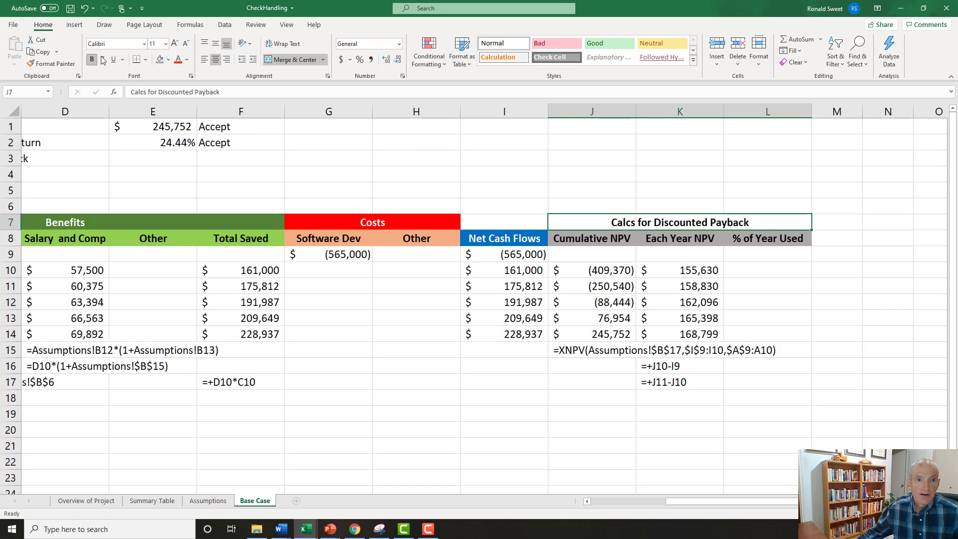
pyautogui.click(170, 60)
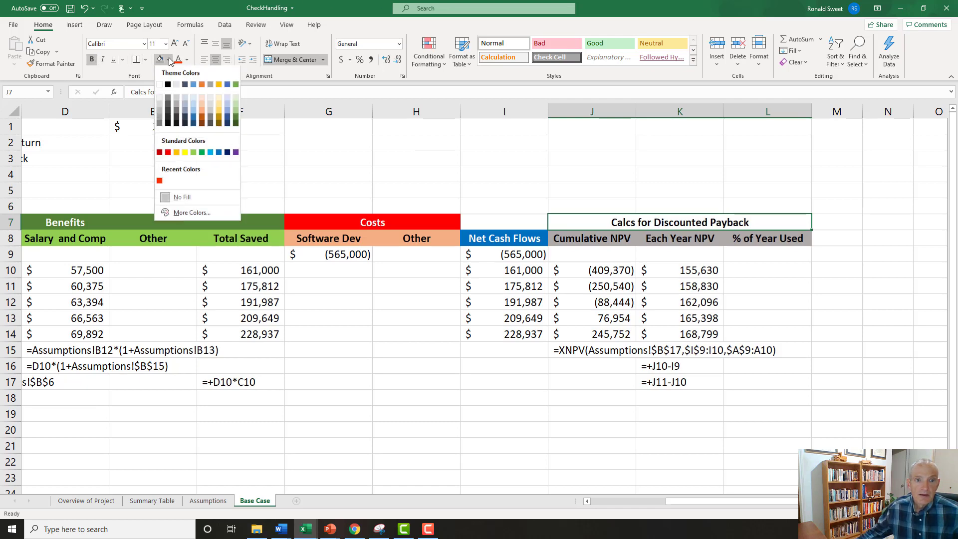
pyautogui.click(177, 123)
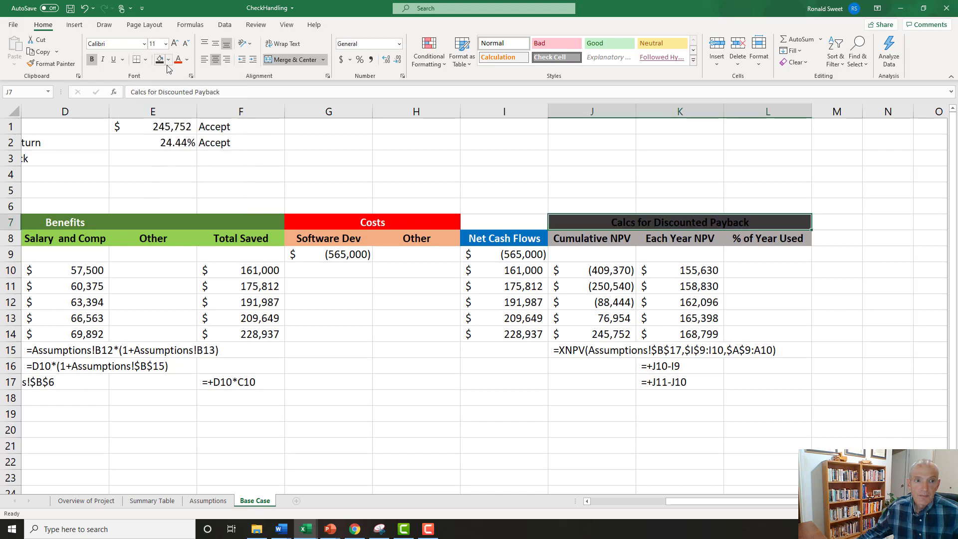
pyautogui.click(186, 60)
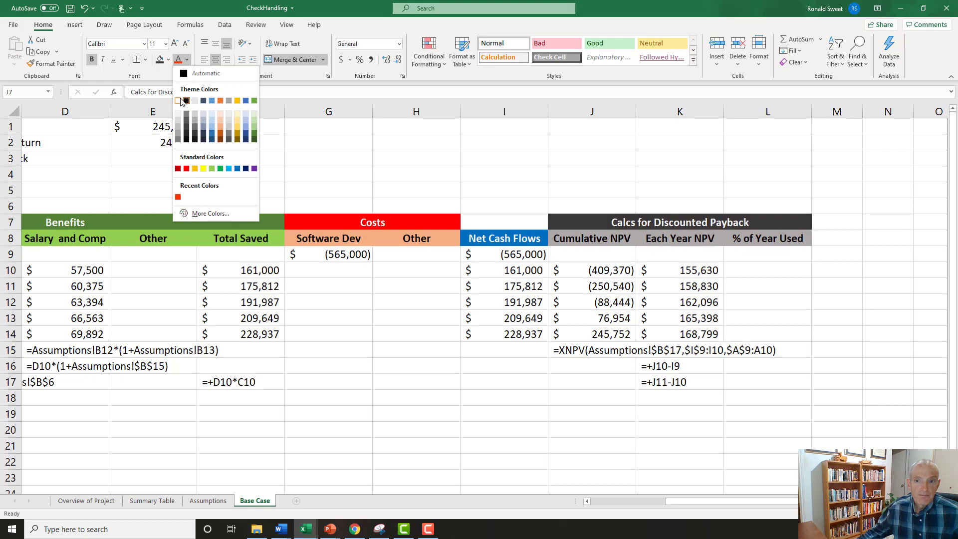
pyautogui.click(178, 101)
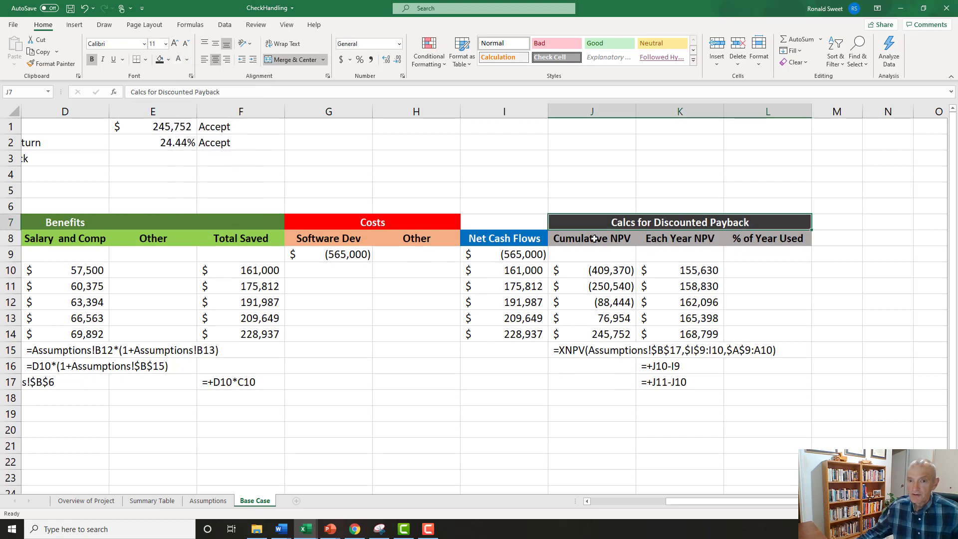
pyautogui.moveTo(594, 239); pyautogui.dragTo(776, 238)
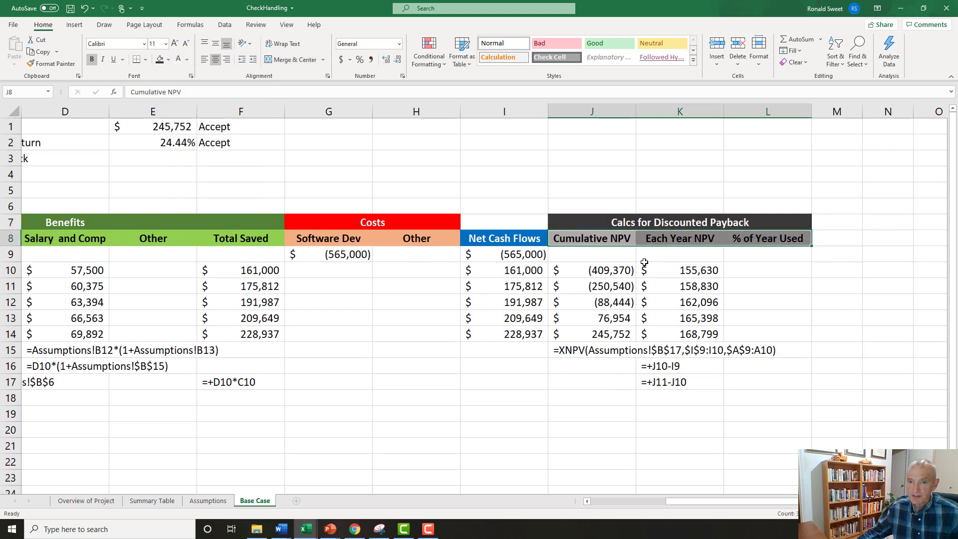
pyautogui.click(604, 268)
pyautogui.click(673, 270)
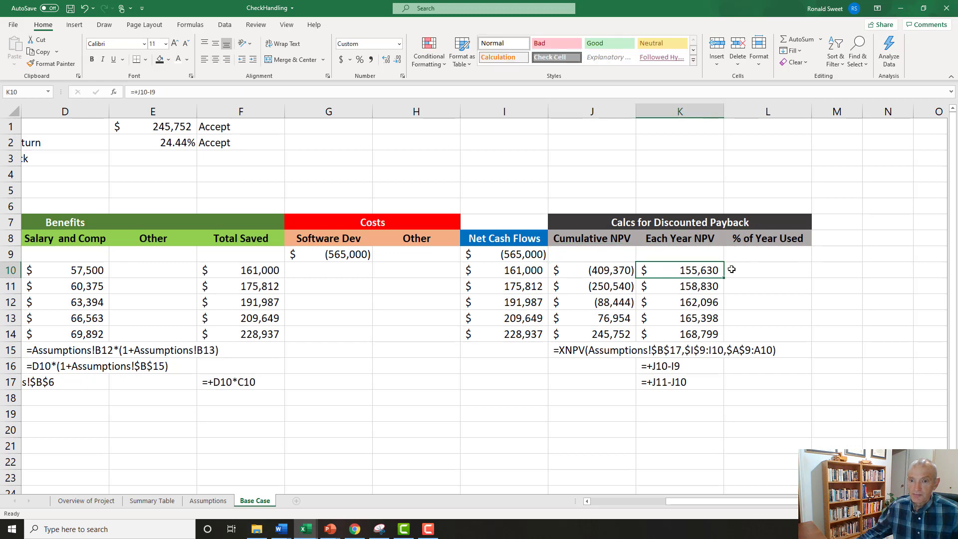
# Enter =IF(J10<0,1,IF(I9>=0,0,-I9/K10)) in L10 for the % of Year Used and format the cell as a percentage.
pyautogui.click(755, 269)
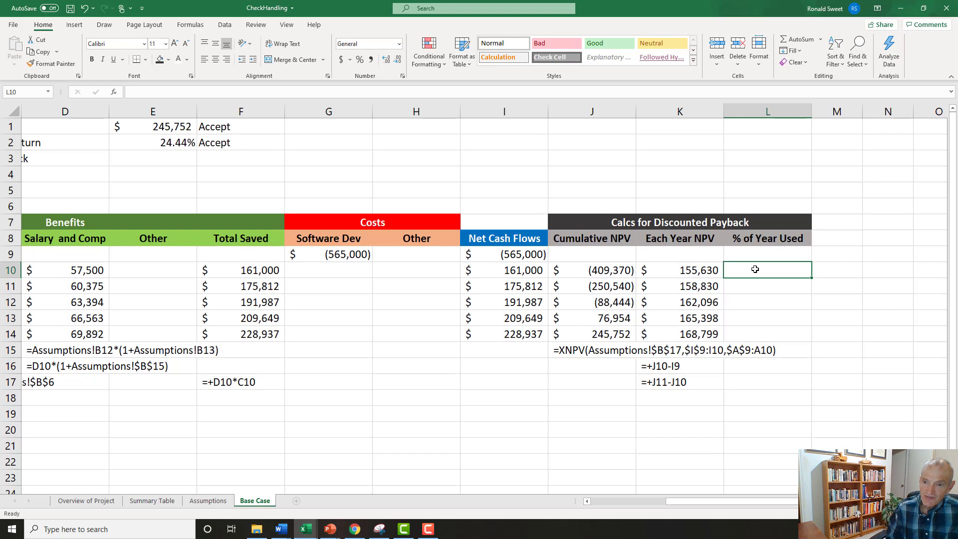
pyautogui.write('=')
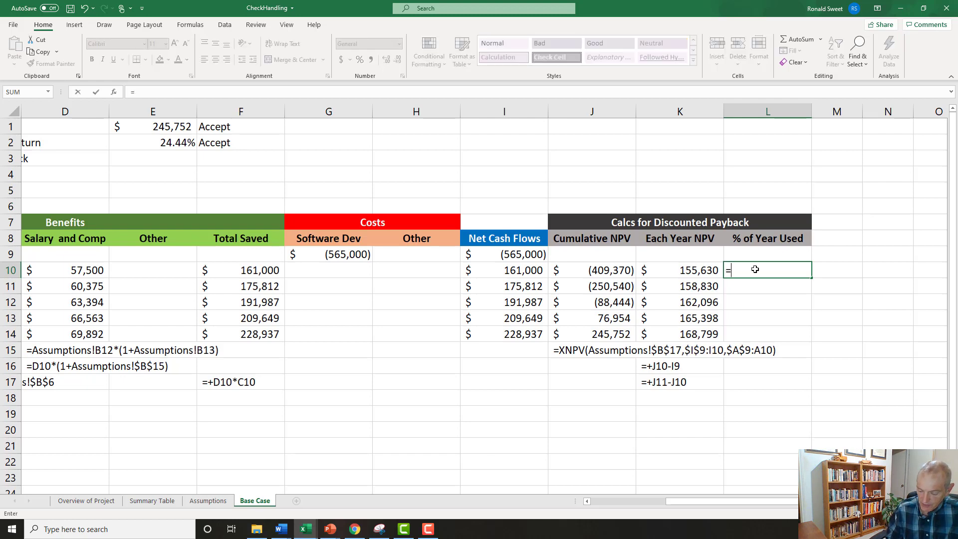
pyautogui.write('if')
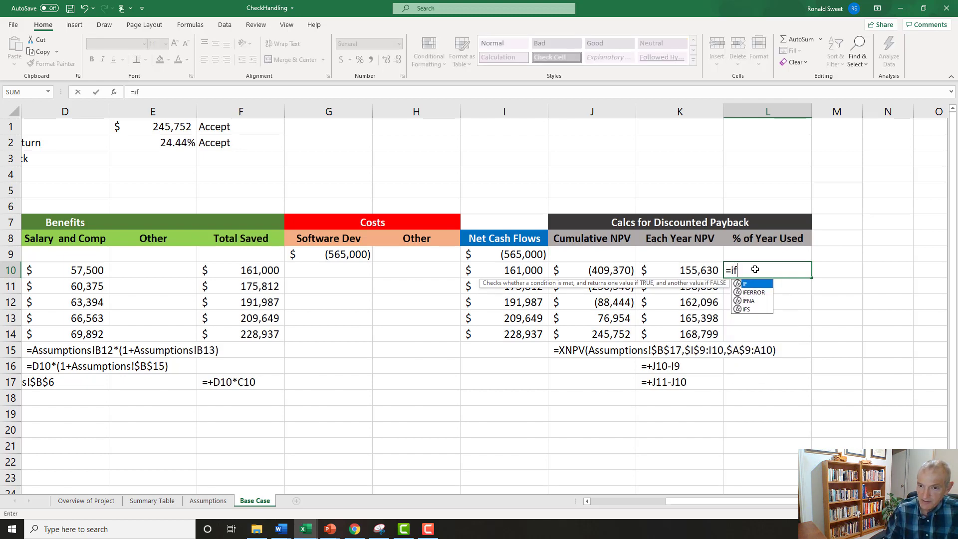
pyautogui.write('(')
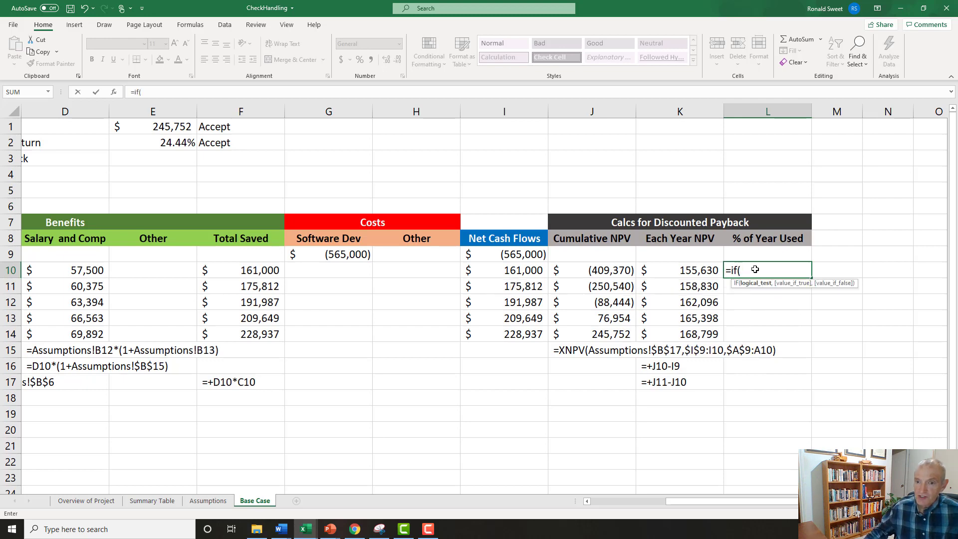
pyautogui.click(588, 269)
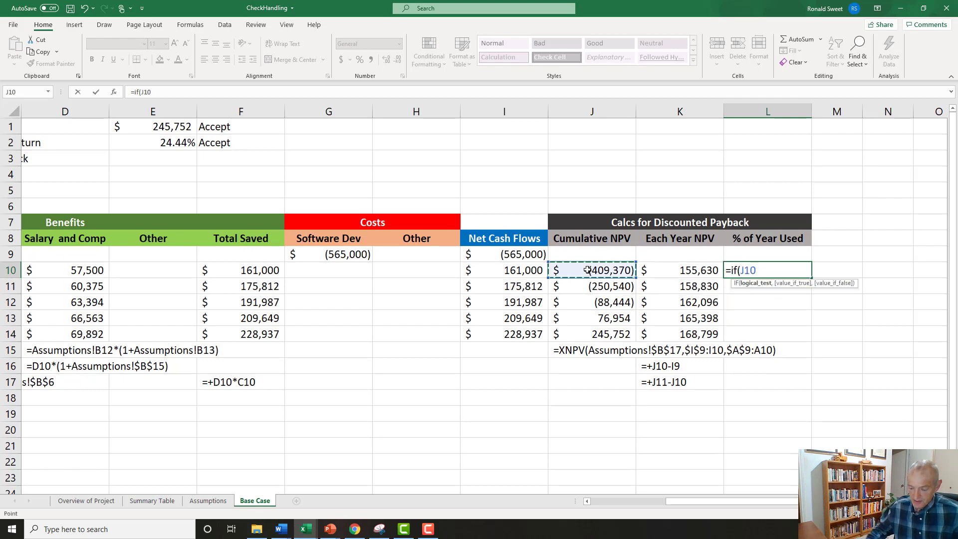
pyautogui.write('<')
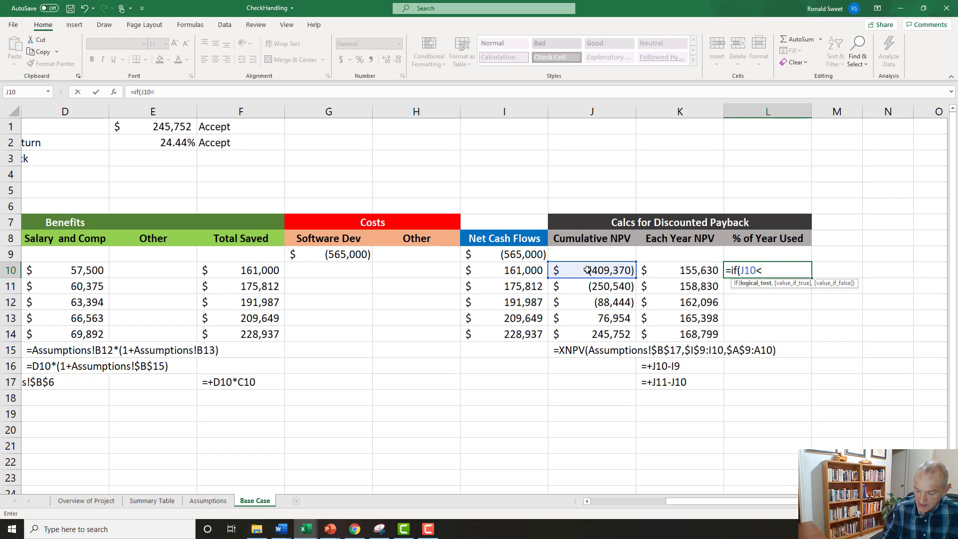
pyautogui.write('0,')
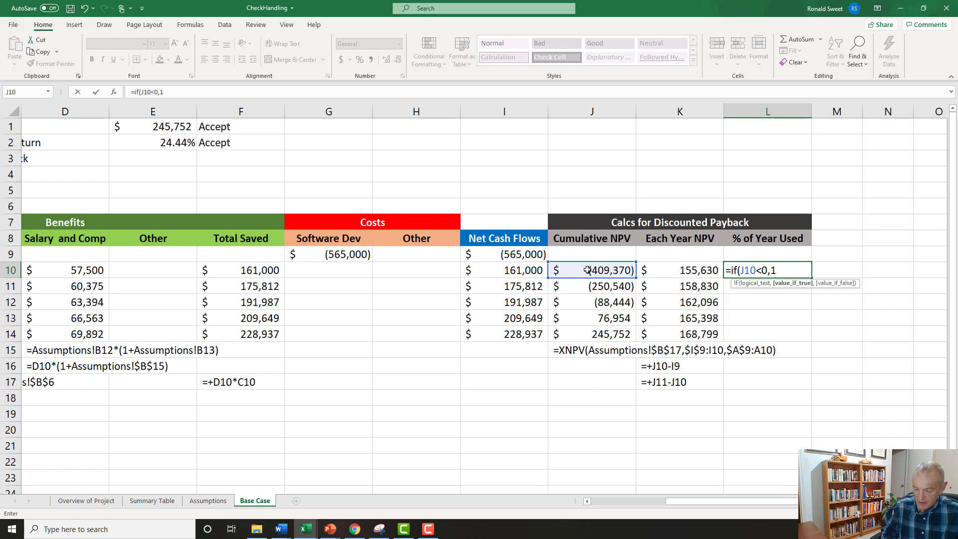
pyautogui.write('1,')
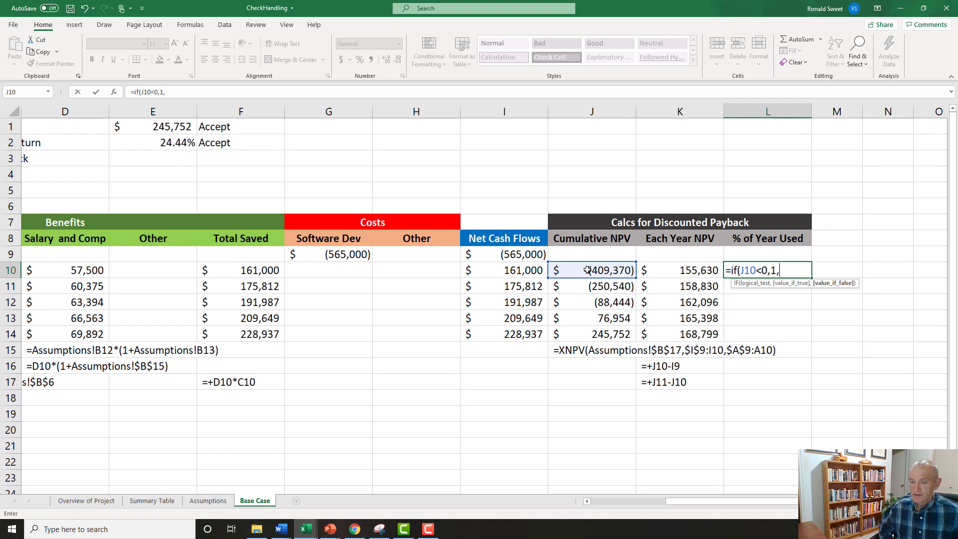
pyautogui.write('if(')
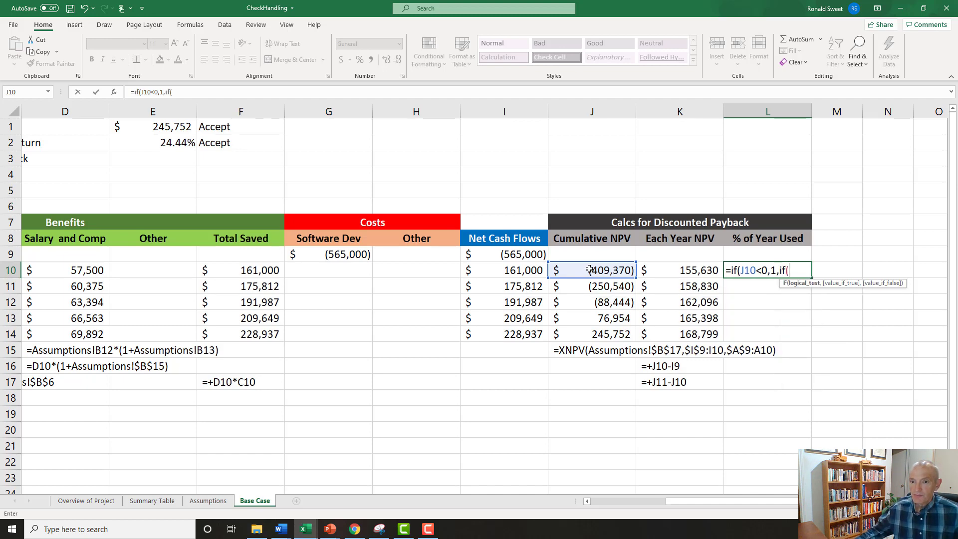
pyautogui.click(528, 255)
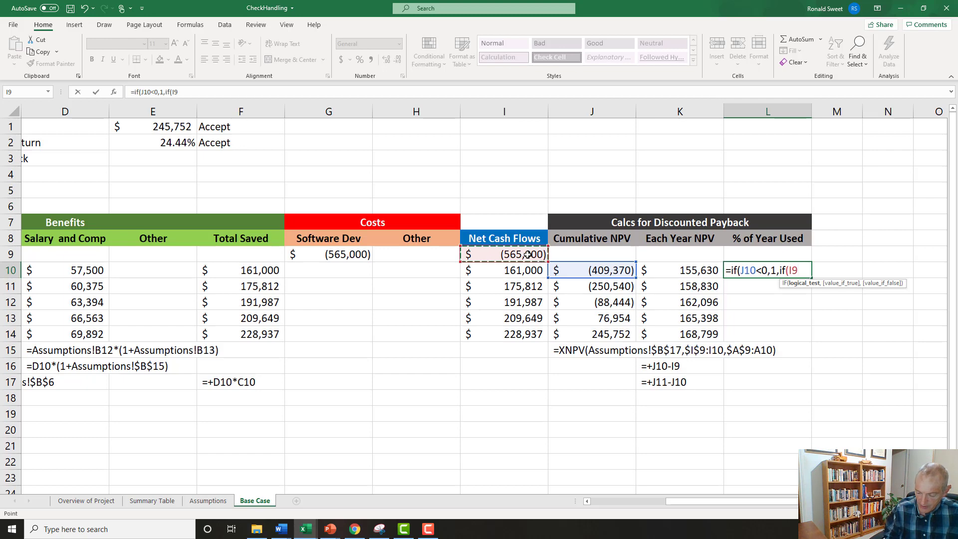
pyautogui.write('>')
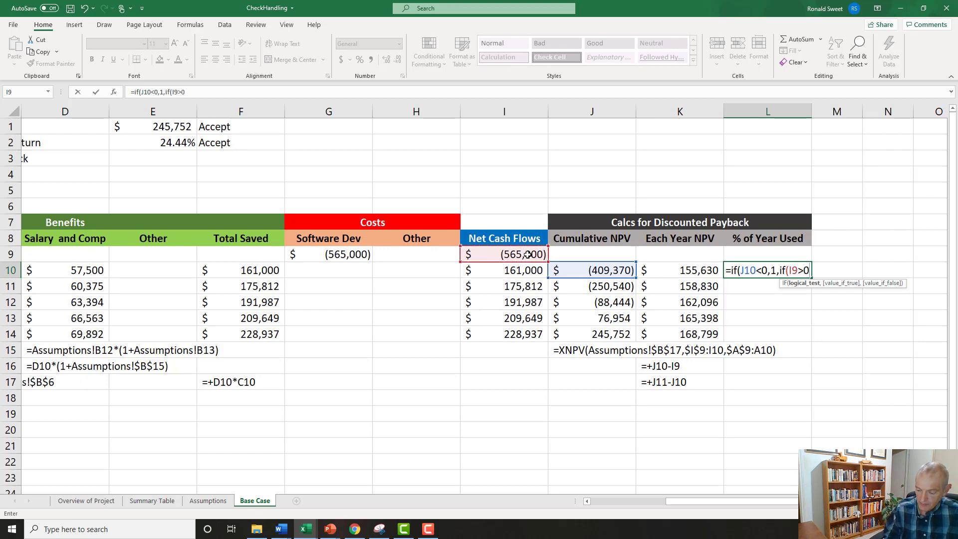
pyautogui.write('=0')
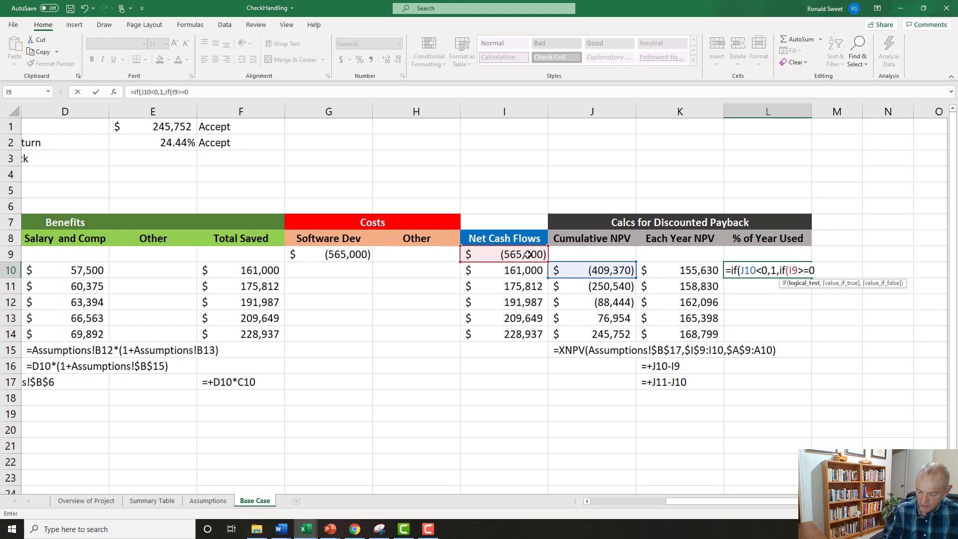
pyautogui.write(',0')
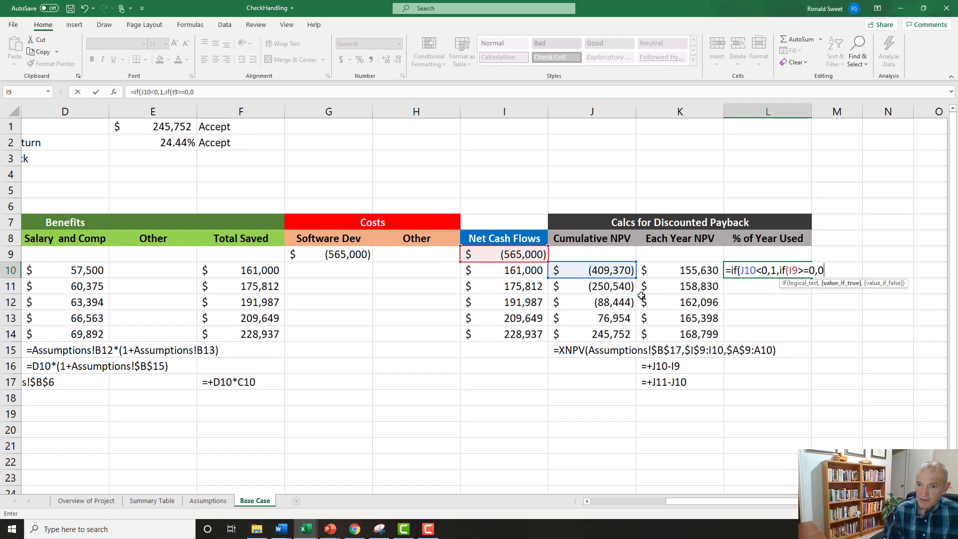
pyautogui.write(',')
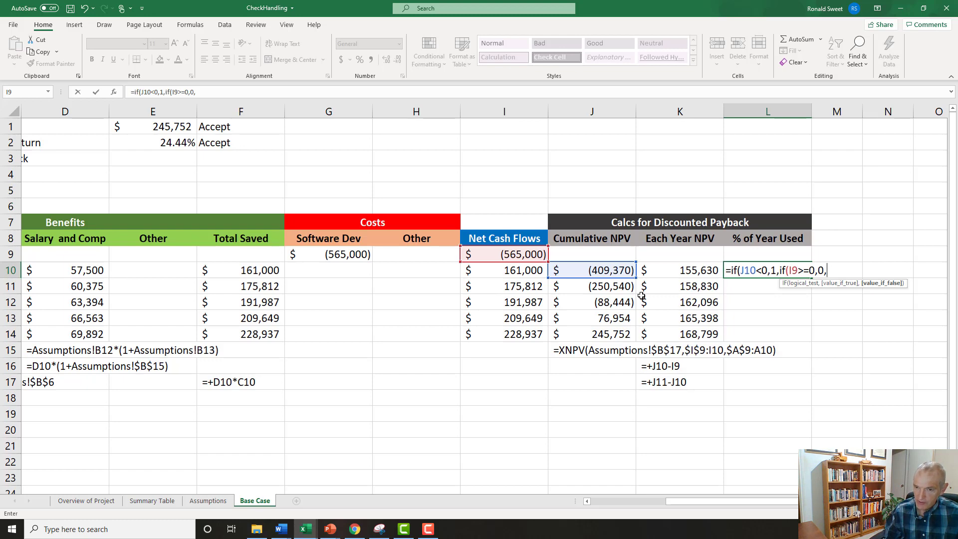
pyautogui.write('-')
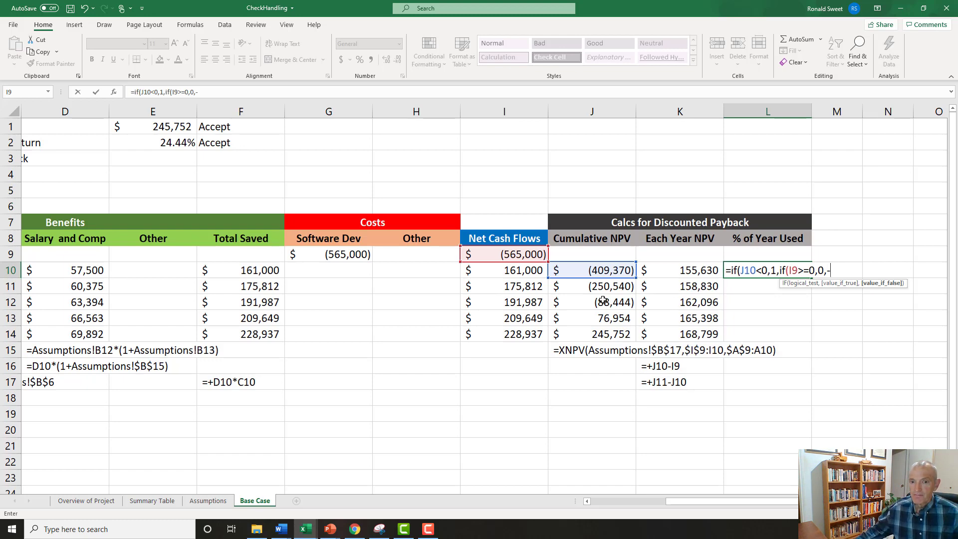
pyautogui.click(502, 253)
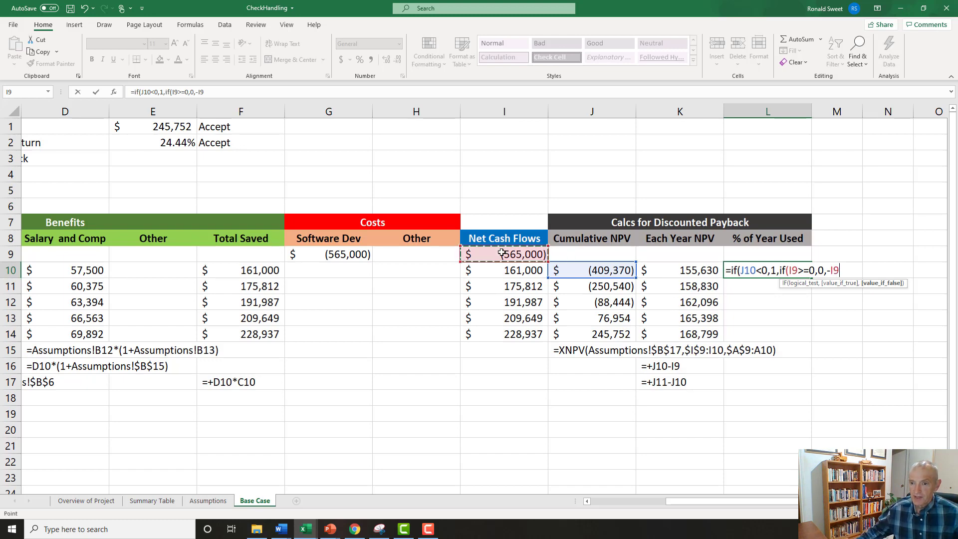
pyautogui.write('/')
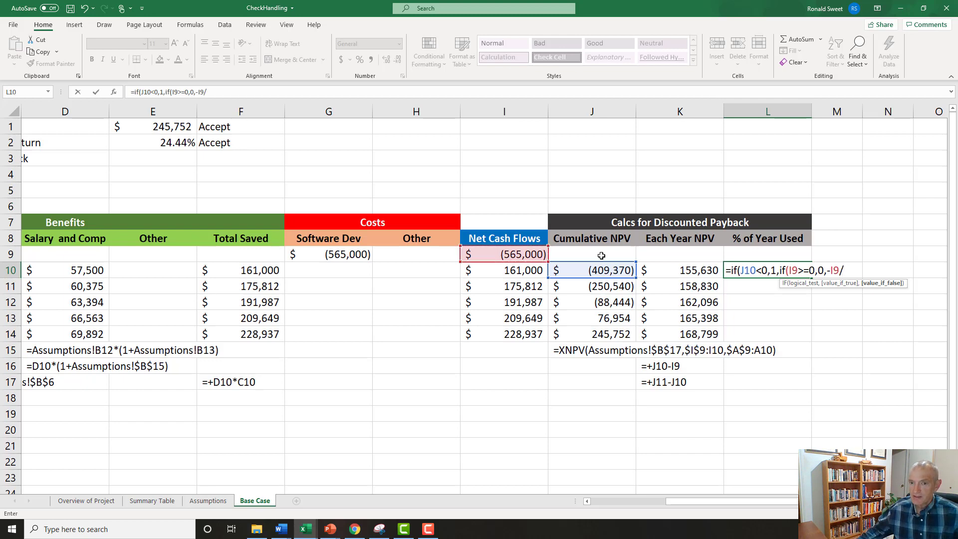
pyautogui.click(659, 270)
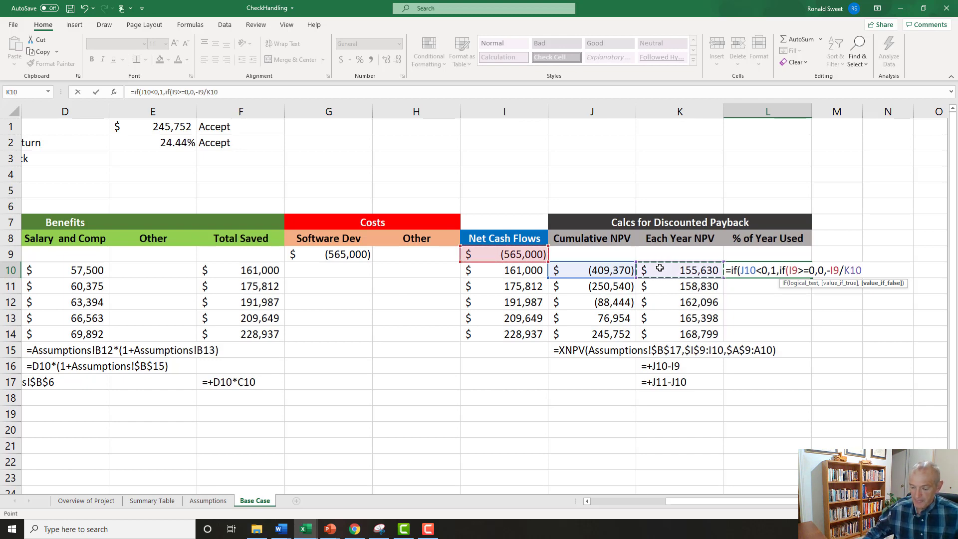
pyautogui.write('))')
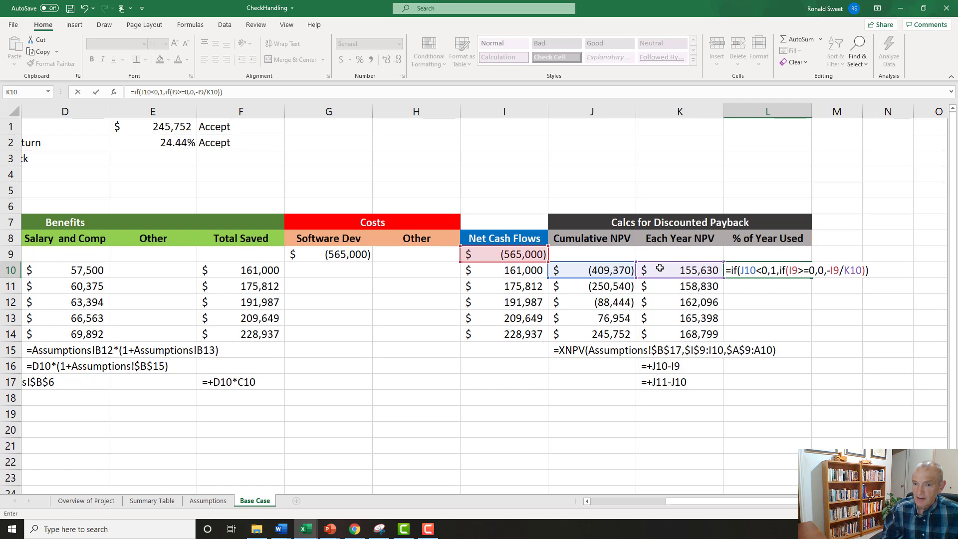
pyautogui.hotkey('ctrl', 'Return')
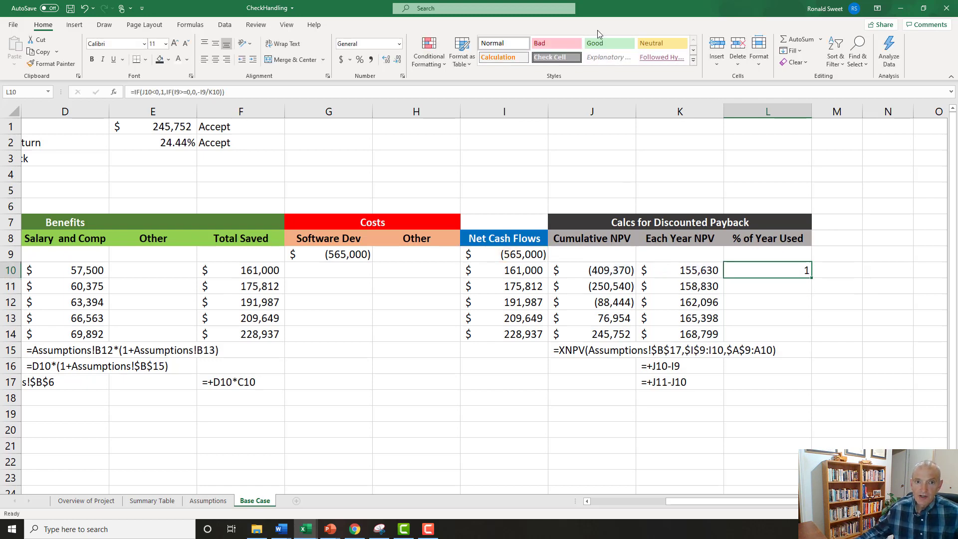
pyautogui.click(359, 60)
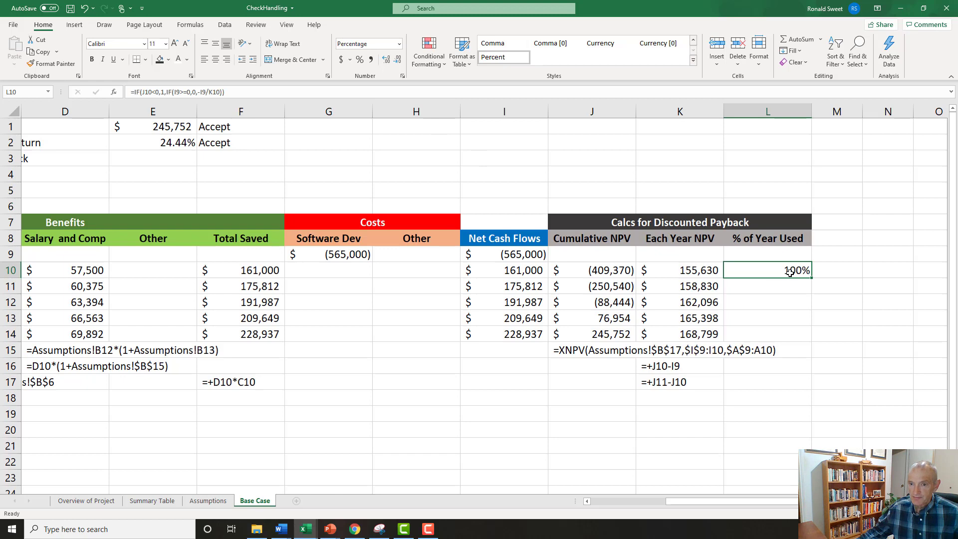
# Fill the L10 formula down to L11 and redirect its I10 references to J10, making it =IF(J11<0,1,IF(J10>=0,0,-J10/K11)).
pyautogui.moveTo(812, 277); pyautogui.dragTo(811, 291)
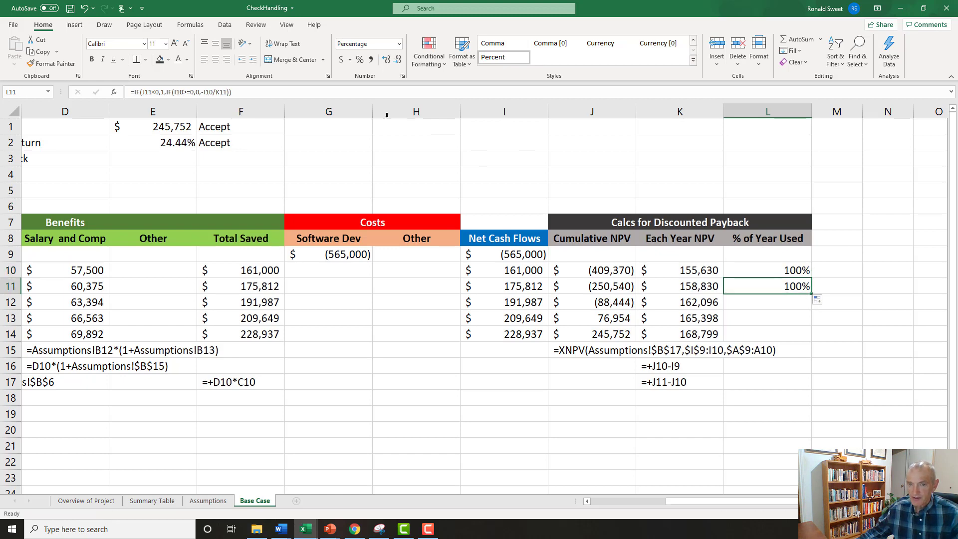
pyautogui.doubleClick(784, 286)
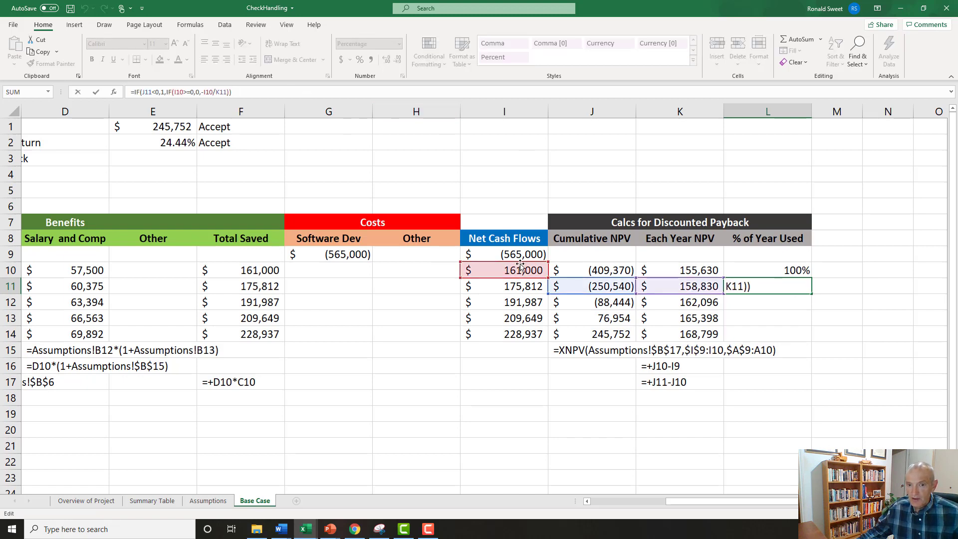
pyautogui.moveTo(555, 268); pyautogui.dragTo(578, 266)
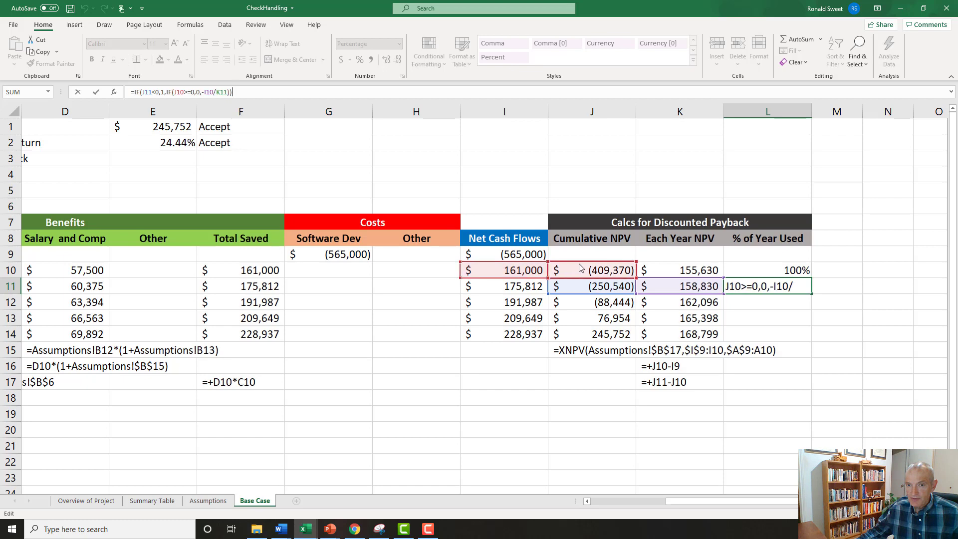
pyautogui.moveTo(518, 263); pyautogui.dragTo(571, 266)
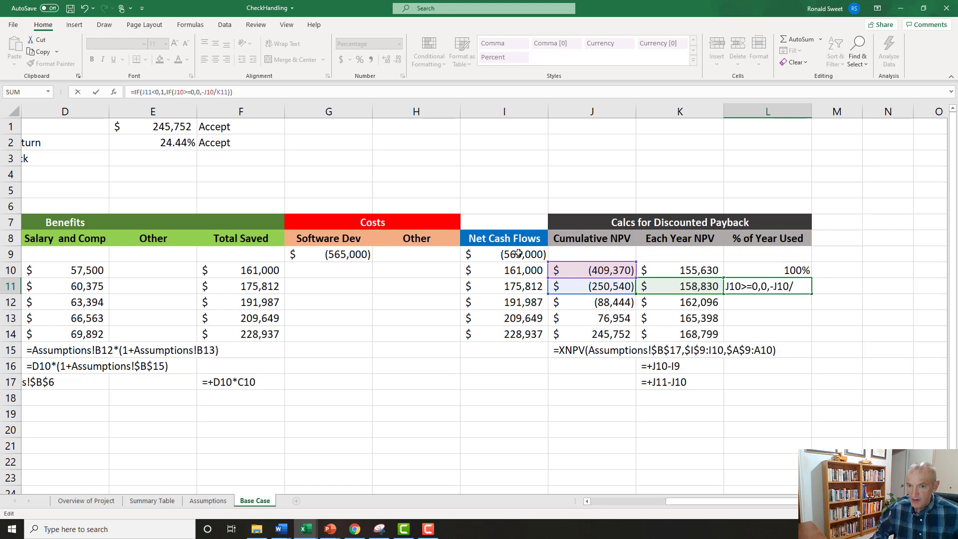
pyautogui.press('Return')
pyautogui.press('Up')
pyautogui.press('F2')
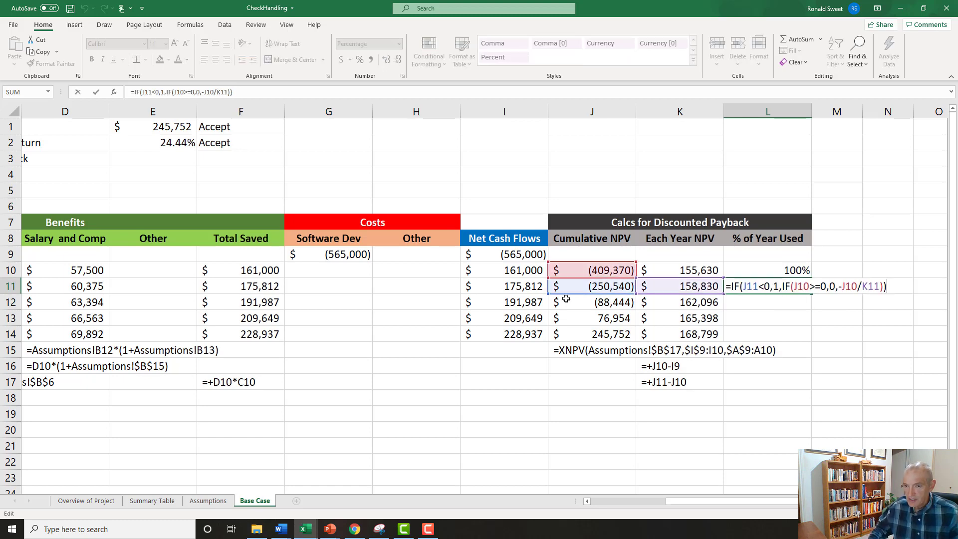
pyautogui.press('Escape')
# Turn the L10 formula into text with a leading apostrophe and copy it to L16 as documentation.
pyautogui.press('Up')
pyautogui.press('F2')
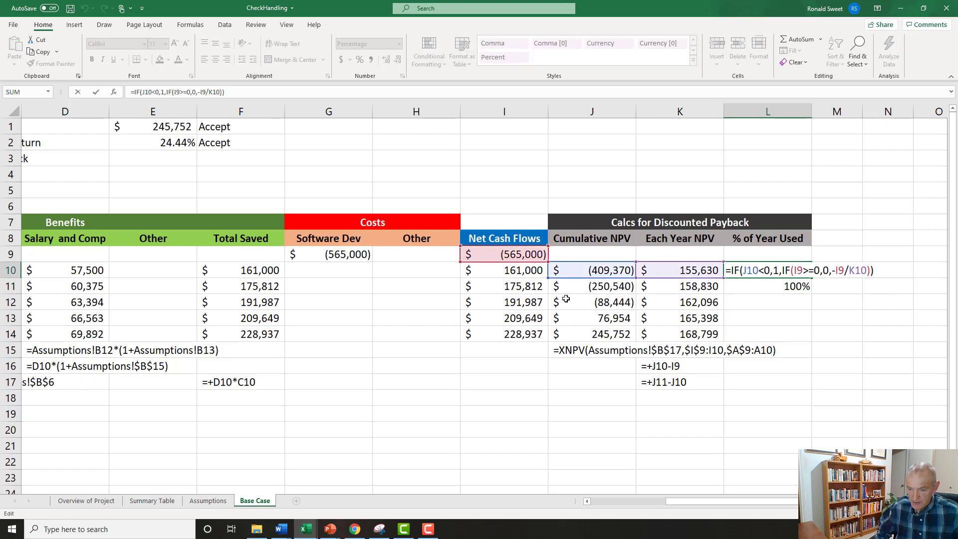
pyautogui.press('Home')
pyautogui.write("'")
pyautogui.press('Return')
pyautogui.press('Up')
pyautogui.hotkey('ctrl', 'c')
pyautogui.press('Down')
pyautogui.press('Down')
pyautogui.press('Down')
pyautogui.press('Down')
pyautogui.press('Down')
pyautogui.press('Down')
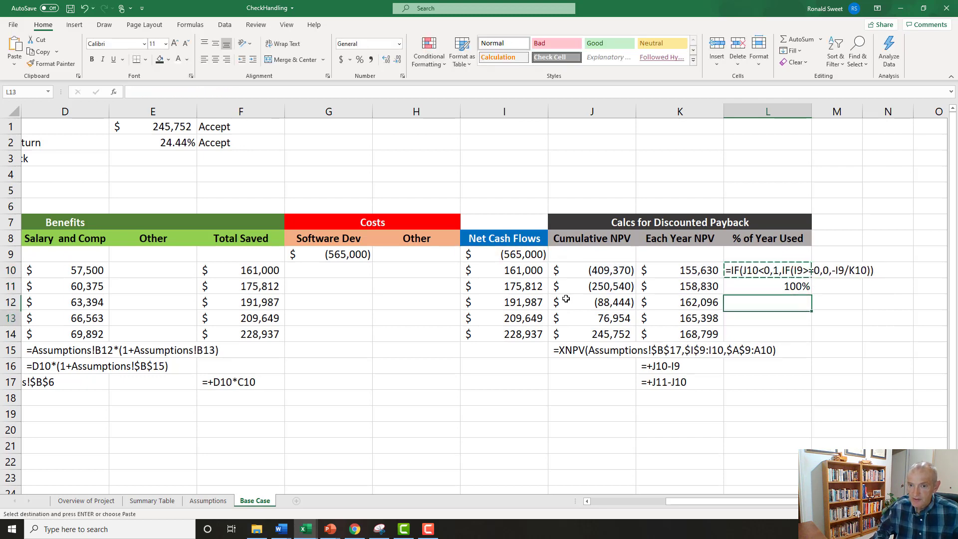
pyautogui.hotkey('ctrl', 'v')
# Turn the L11 formula into text with a leading apostrophe and copy it to L17 as documentation.
pyautogui.press('Up')
pyautogui.press('Up')
pyautogui.press('Up')
pyautogui.press('Up')
pyautogui.press('Up')
pyautogui.press('F2')
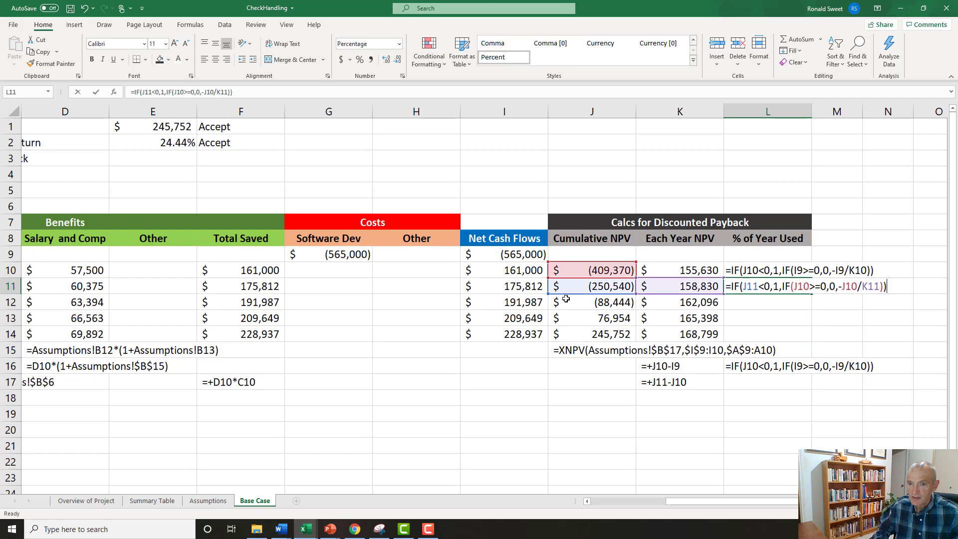
pyautogui.press('Home')
pyautogui.write("'")
pyautogui.press('Return')
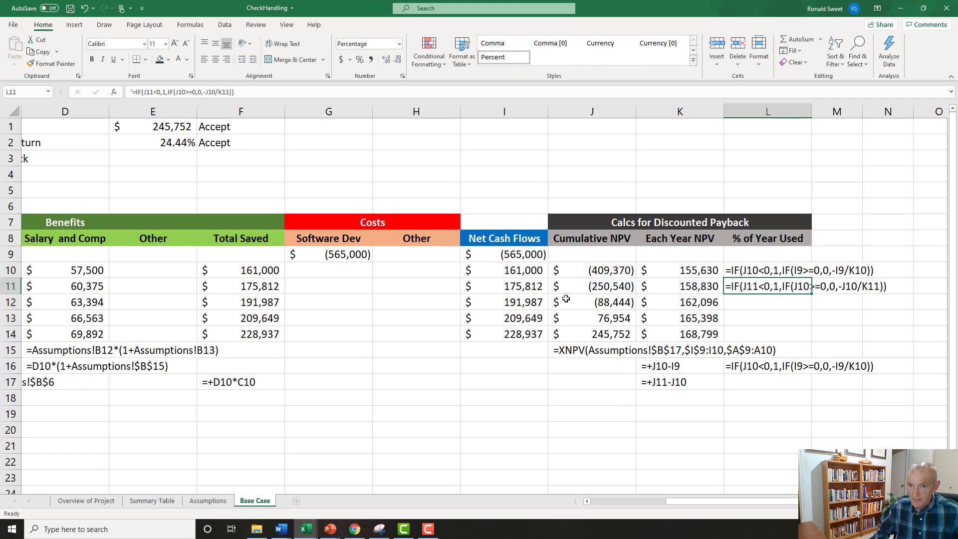
pyautogui.press('Up')
pyautogui.hotkey('ctrl', 'c')
pyautogui.press('Down')
pyautogui.press('Down')
pyautogui.press('Down')
pyautogui.press('Down')
pyautogui.press('Down')
pyautogui.press('Down')
pyautogui.press('Return')
# Remove the leading apostrophes from L10 and L11 to restore them as working formulas.
pyautogui.press('Up')
pyautogui.press('Up')
pyautogui.press('Up')
pyautogui.press('Up')
pyautogui.press('Up')
pyautogui.press('Up')
pyautogui.press('Up')
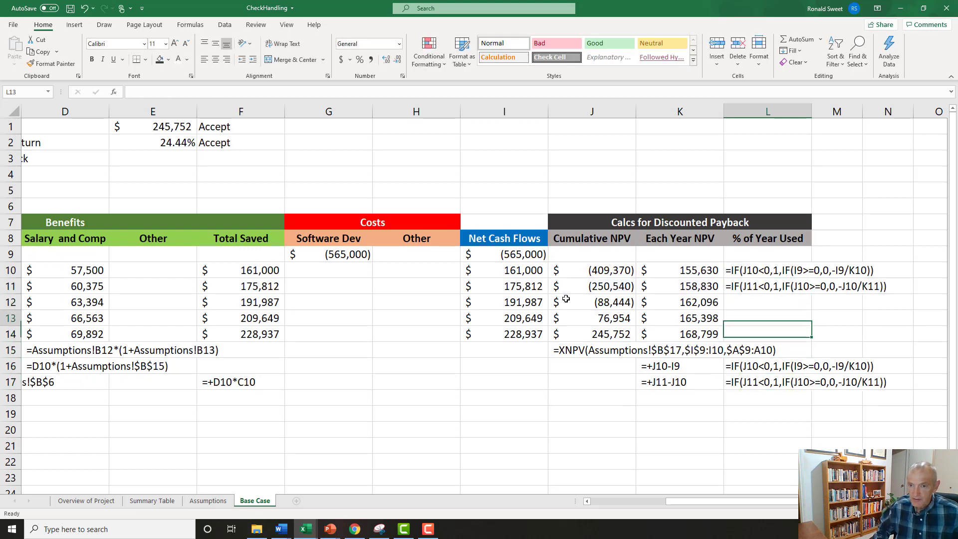
pyautogui.press('F2')
pyautogui.press('Home')
pyautogui.write("'")
pyautogui.press('Delete')
pyautogui.press('Return')
pyautogui.press('F2')
pyautogui.press('Home')
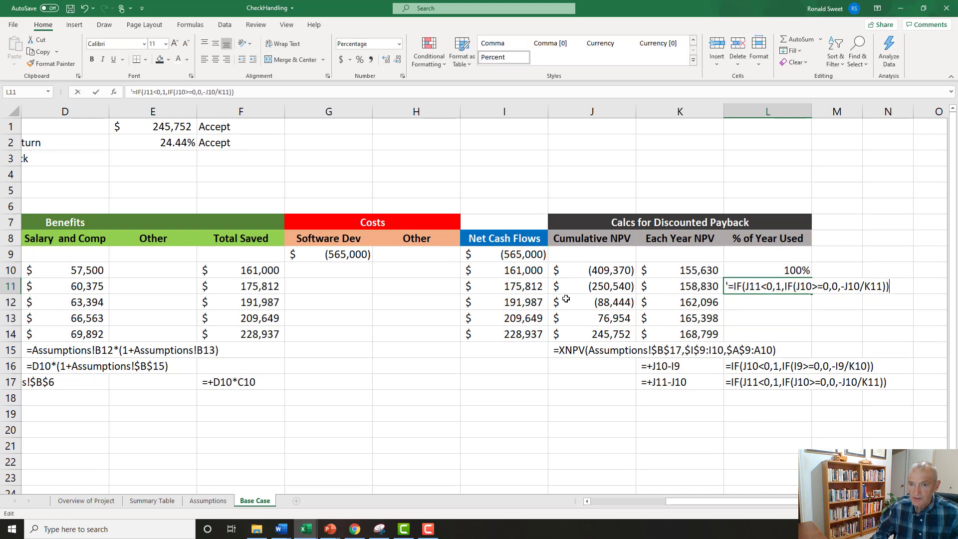
pyautogui.press('Delete')
pyautogui.press('Return')
pyautogui.press('Down')
pyautogui.press('Down')
pyautogui.press('Down')
pyautogui.press('Down')
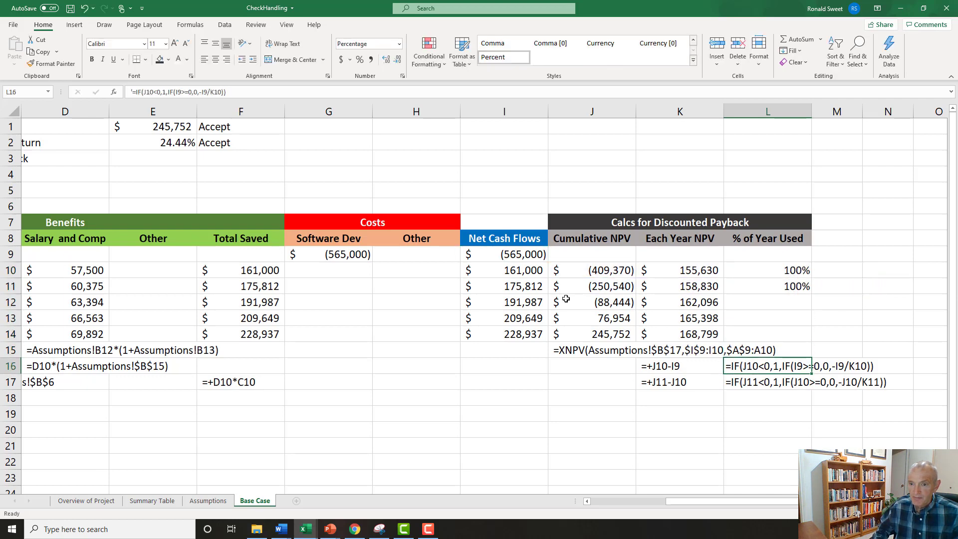
pyautogui.click(584, 258)
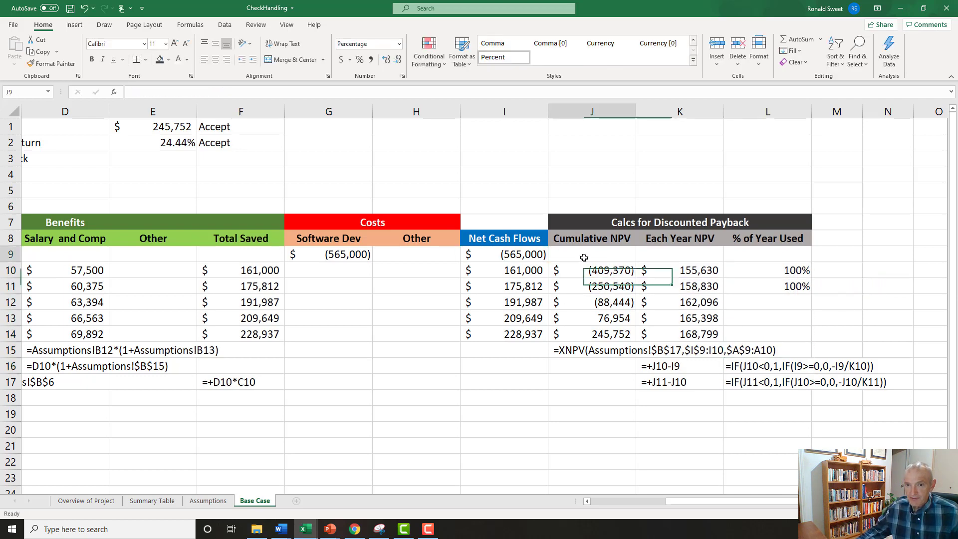
pyautogui.moveTo(655, 253); pyautogui.dragTo(682, 254)
pyautogui.moveTo(607, 251); pyautogui.dragTo(668, 252)
pyautogui.moveTo(597, 252); pyautogui.dragTo(675, 252)
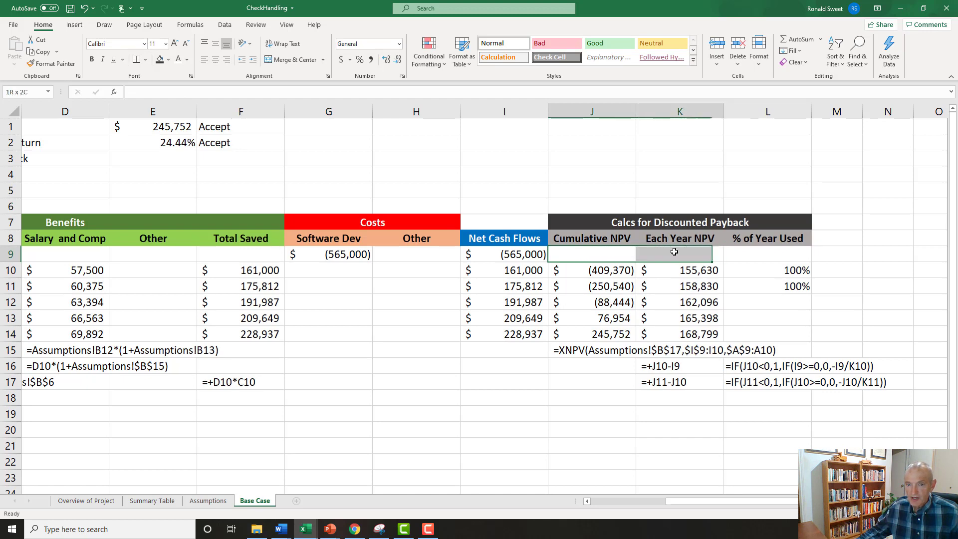
# Examine the row 9 starting cells and compare the documented Each Year NPV and % of Year Used formulas in K16:L17.
pyautogui.click(591, 252)
pyautogui.moveTo(603, 255); pyautogui.dragTo(650, 255)
pyautogui.click(607, 251)
pyautogui.click(664, 251)
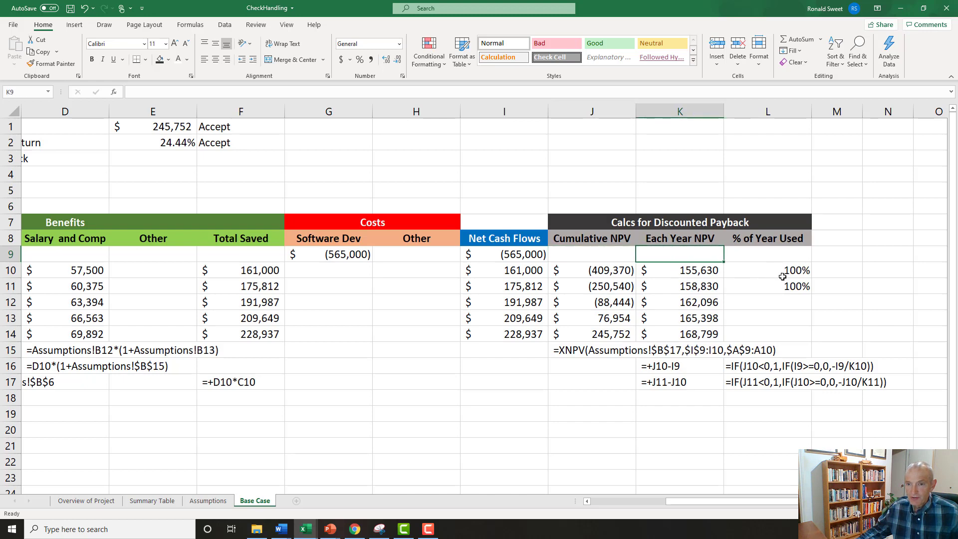
pyautogui.click(704, 273)
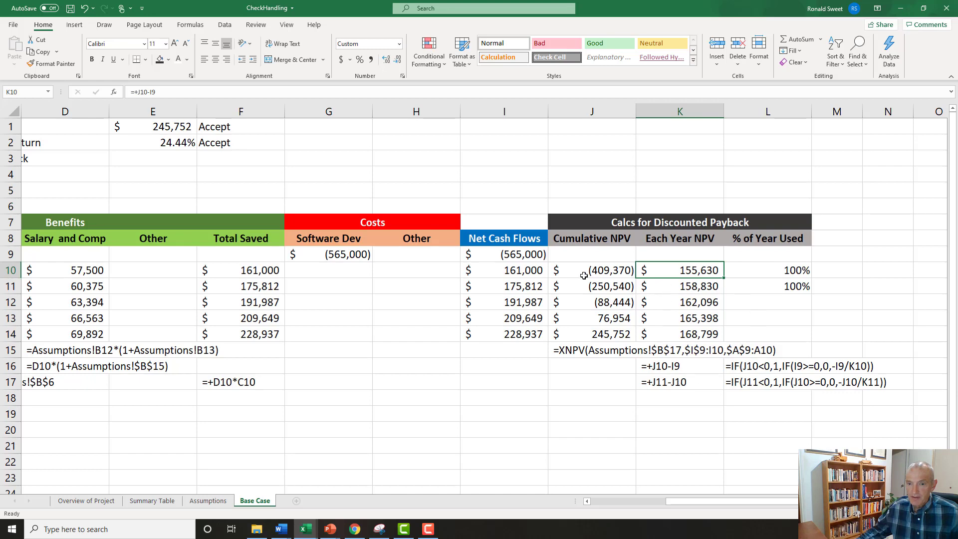
pyautogui.click(526, 255)
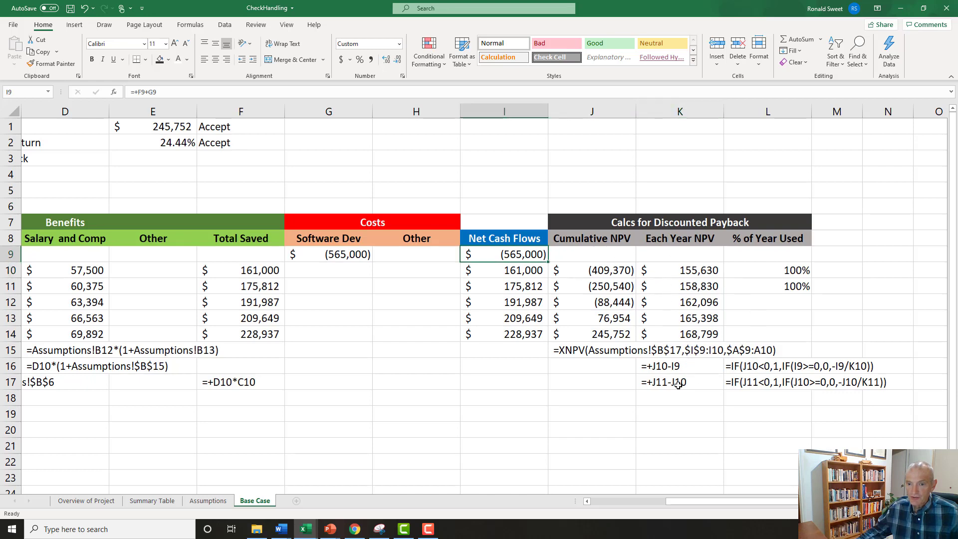
pyautogui.click(664, 366)
pyautogui.click(665, 382)
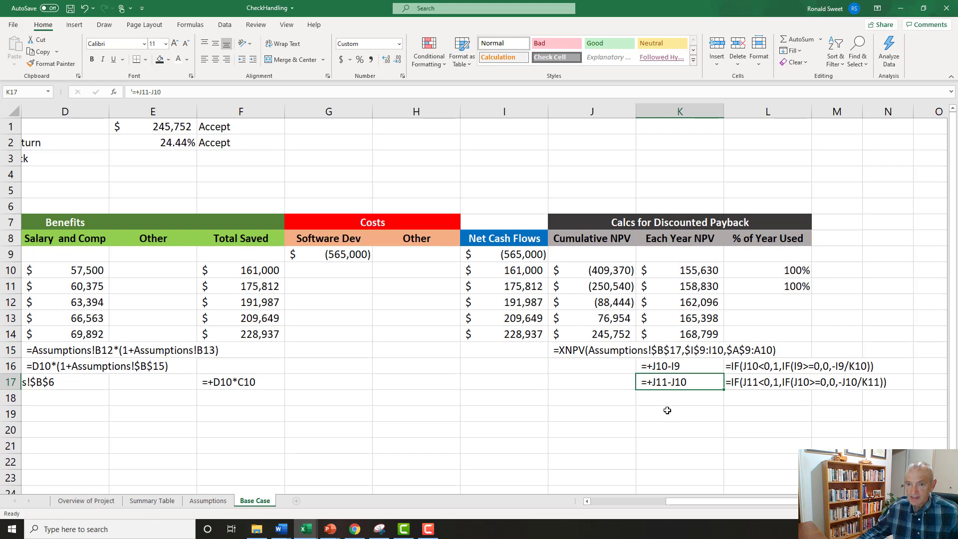
pyautogui.click(668, 366)
pyautogui.click(654, 386)
pyautogui.click(756, 366)
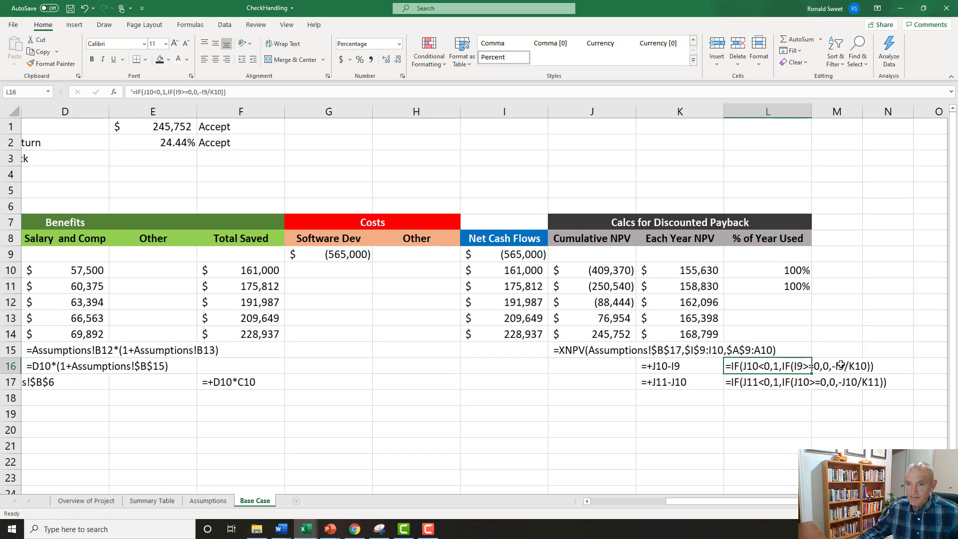
pyautogui.click(747, 383)
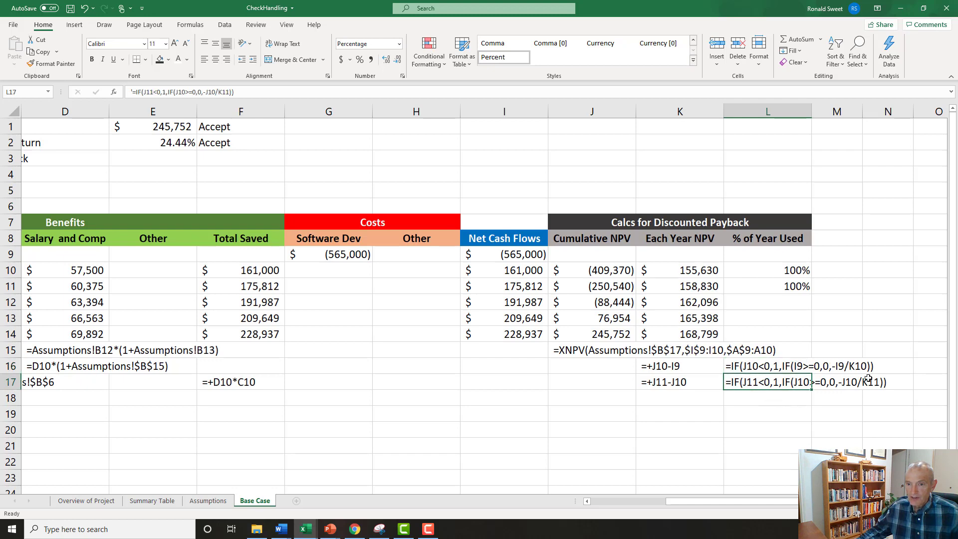
# Fill the % of Year Used formula from L11 down through L14.
pyautogui.click(792, 291)
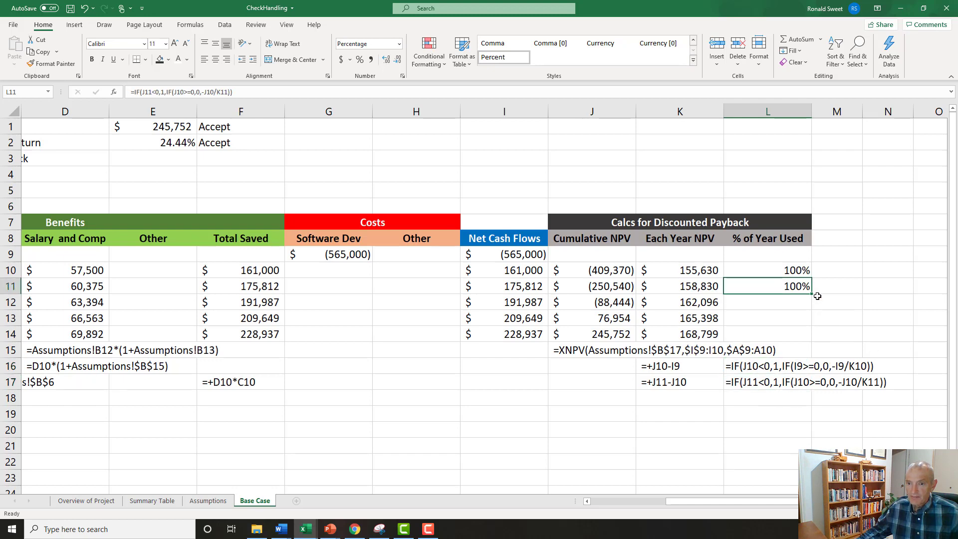
pyautogui.moveTo(810, 295); pyautogui.dragTo(805, 336)
pyautogui.click(761, 322)
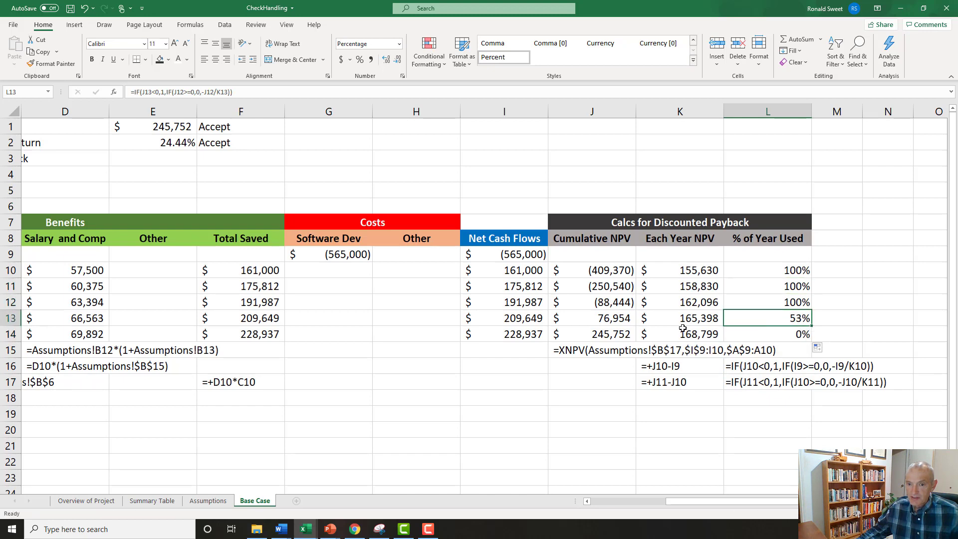
# Trace how the L13 fraction derives from the J12 cumulative NPV and K13 yearly NPV, and review L10:L14.
pyautogui.press('Left')
pyautogui.press('Left')
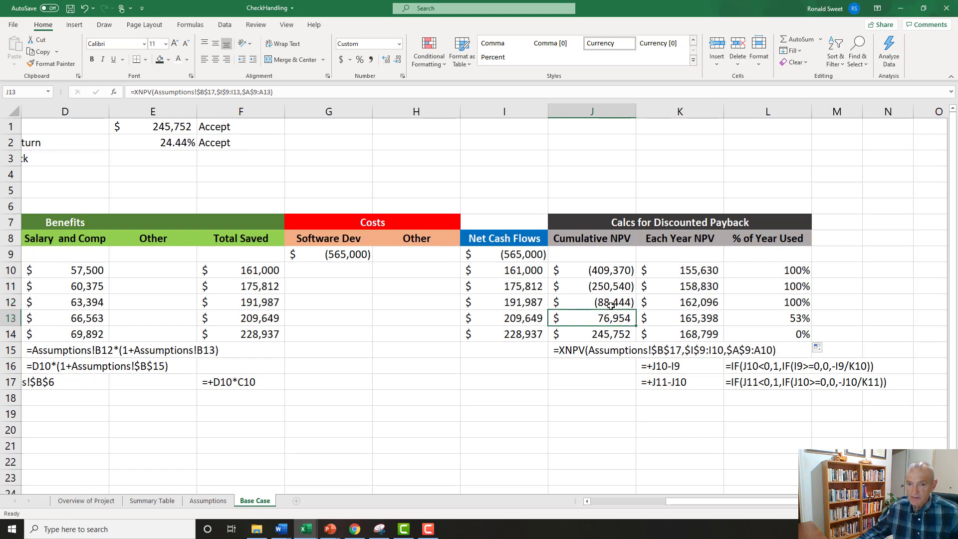
pyautogui.click(764, 299)
pyautogui.click(781, 323)
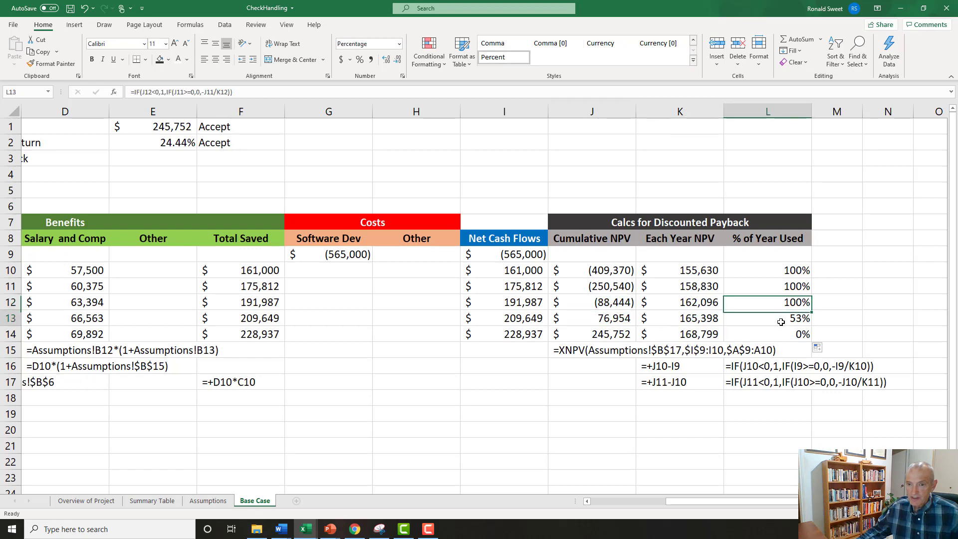
pyautogui.click(625, 318)
pyautogui.click(611, 300)
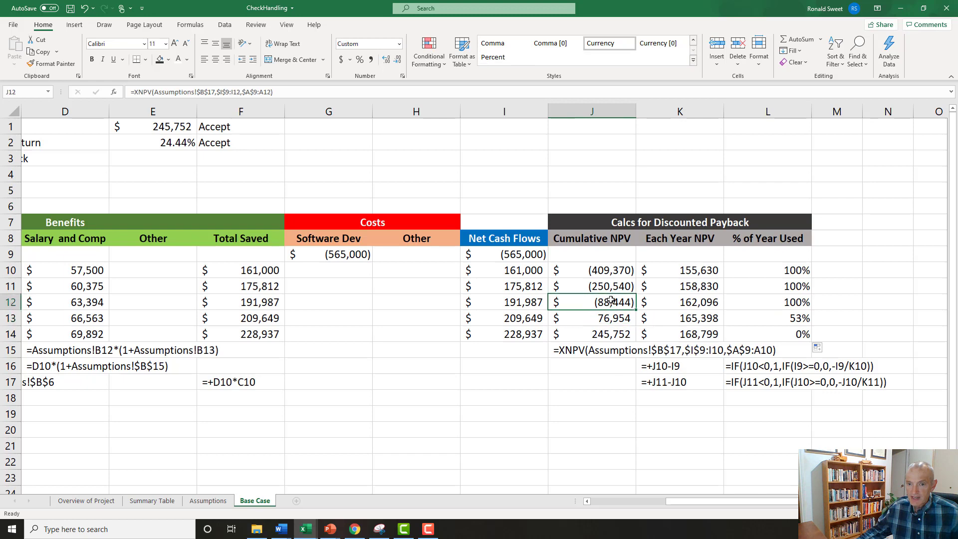
pyautogui.click(680, 318)
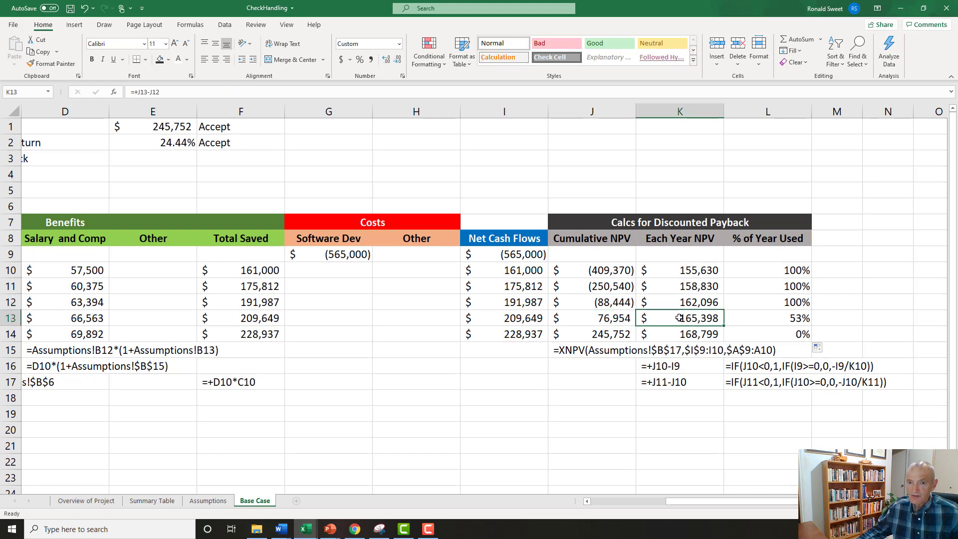
pyautogui.click(619, 304)
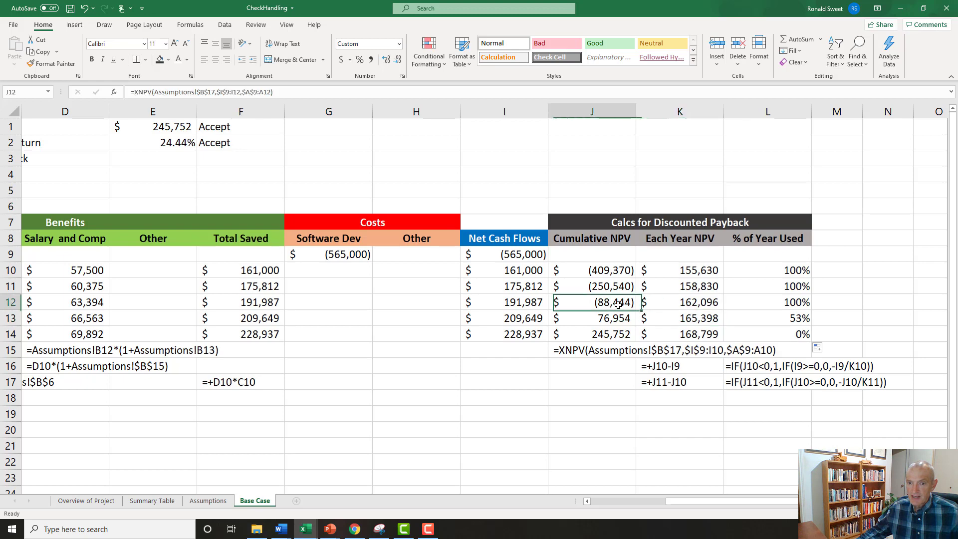
pyautogui.click(709, 318)
pyautogui.click(797, 317)
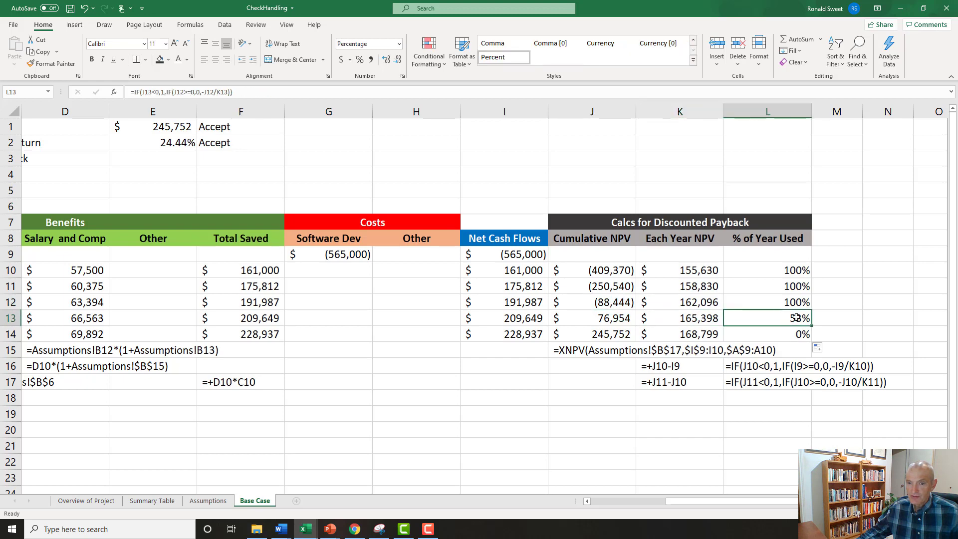
pyautogui.moveTo(787, 271); pyautogui.dragTo(796, 334)
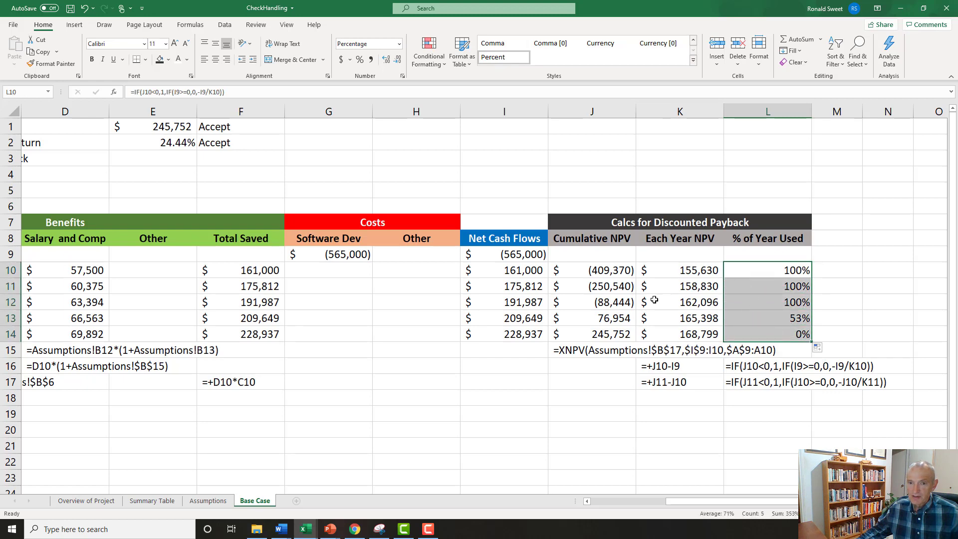
# Calculate the discounted payback in E3 with =SUM(L10:L14) and format it in Comma style.
pyautogui.click(169, 162)
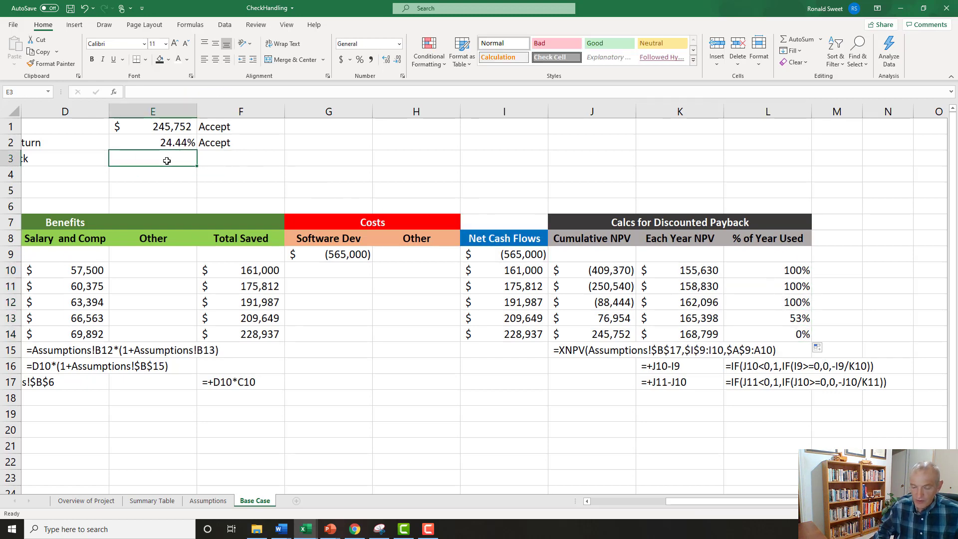
pyautogui.press('Left')
pyautogui.press('Left')
pyautogui.press('Right')
pyautogui.press('Right')
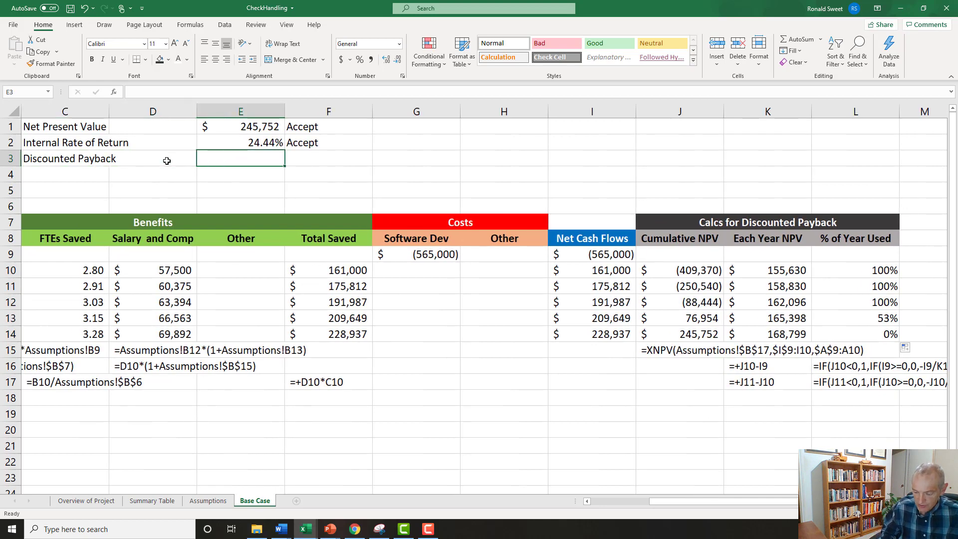
pyautogui.write('=sum(')
pyautogui.press('Right')
pyautogui.press('Right')
pyautogui.press('Right')
pyautogui.press('Right')
pyautogui.press('Right')
pyautogui.press('Right')
pyautogui.press('Right')
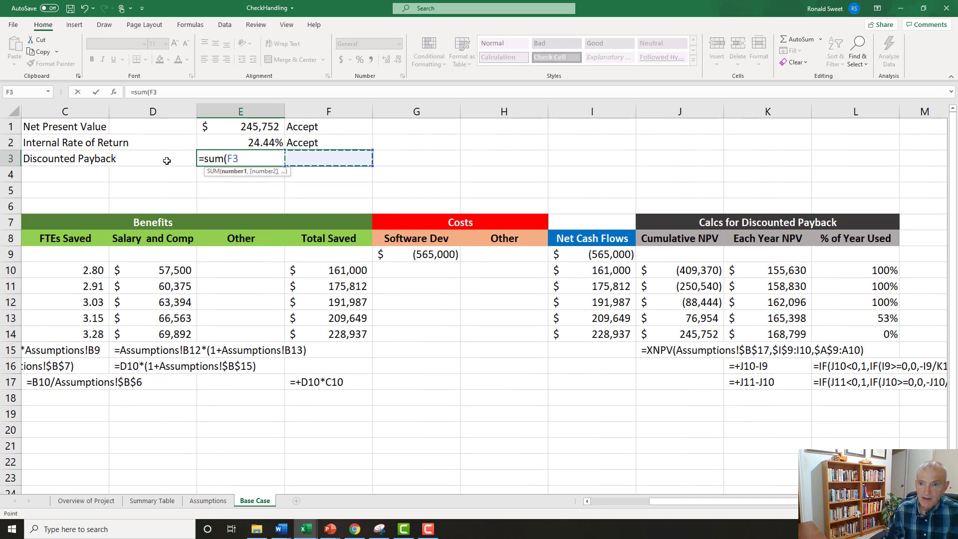
pyautogui.press('Down')
pyautogui.press('Down')
pyautogui.press('Down')
pyautogui.press('Down')
pyautogui.press('Down')
pyautogui.press('Down')
pyautogui.press('Down')
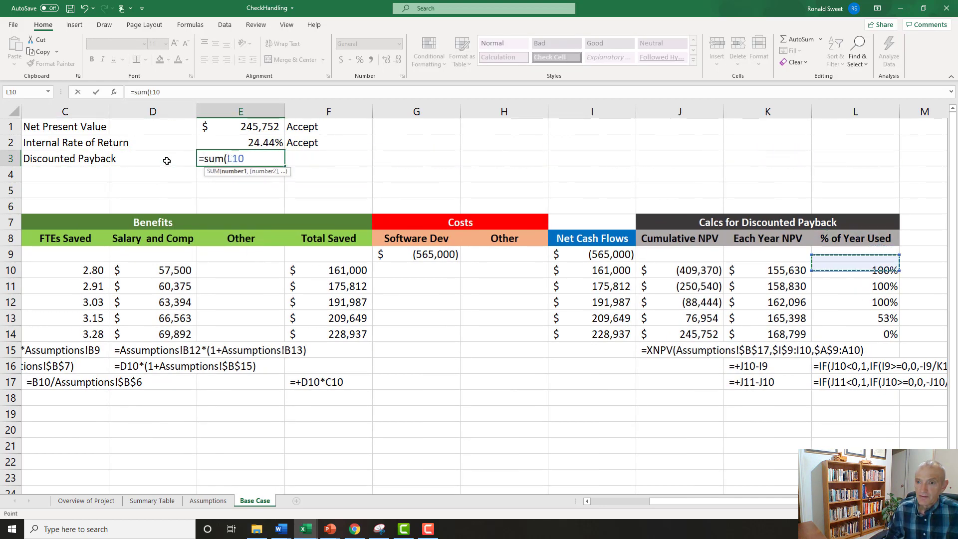
pyautogui.hotkey('shift', 'Down')
pyautogui.hotkey('shift', 'Down')
pyautogui.hotkey('shift', 'Down')
pyautogui.hotkey('shift', 'Down')
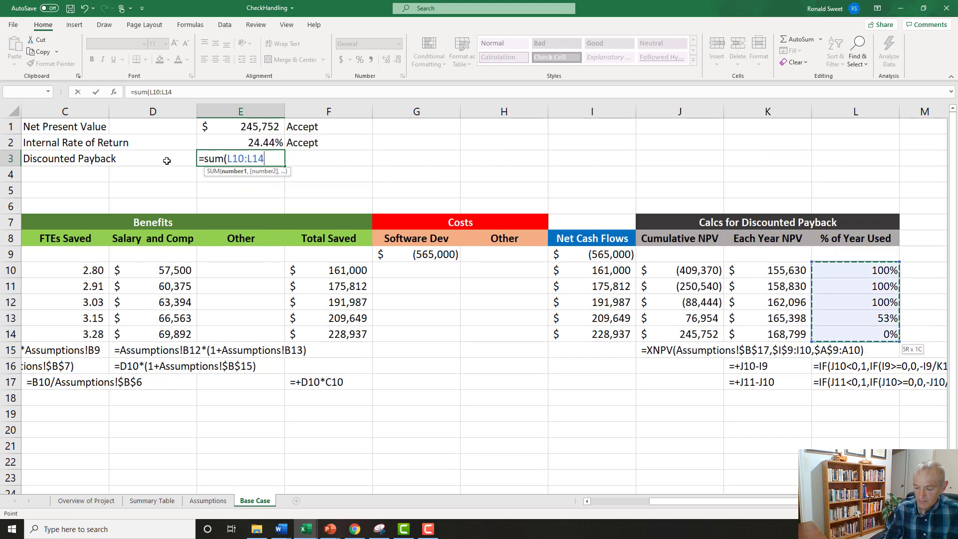
pyautogui.write(')')
pyautogui.press('Return')
pyautogui.press('Up')
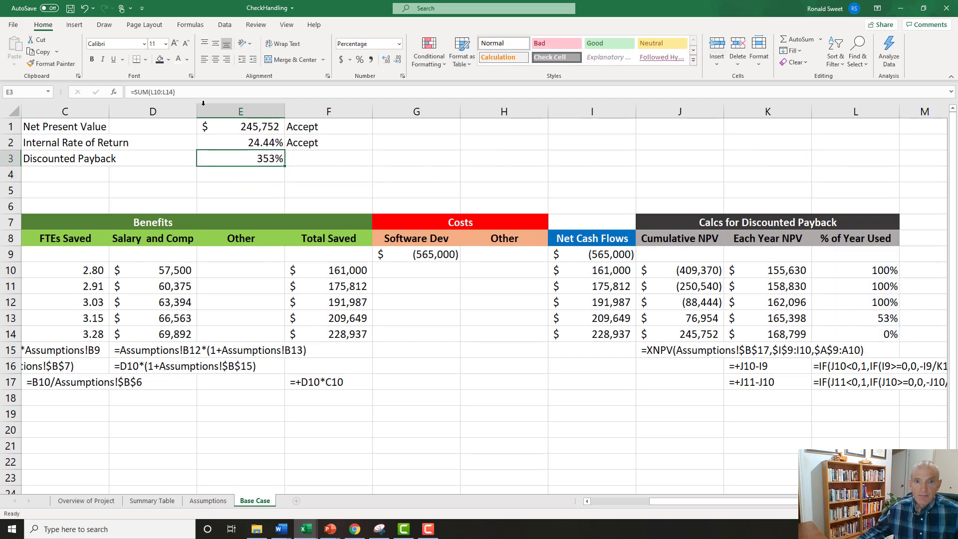
pyautogui.click(371, 60)
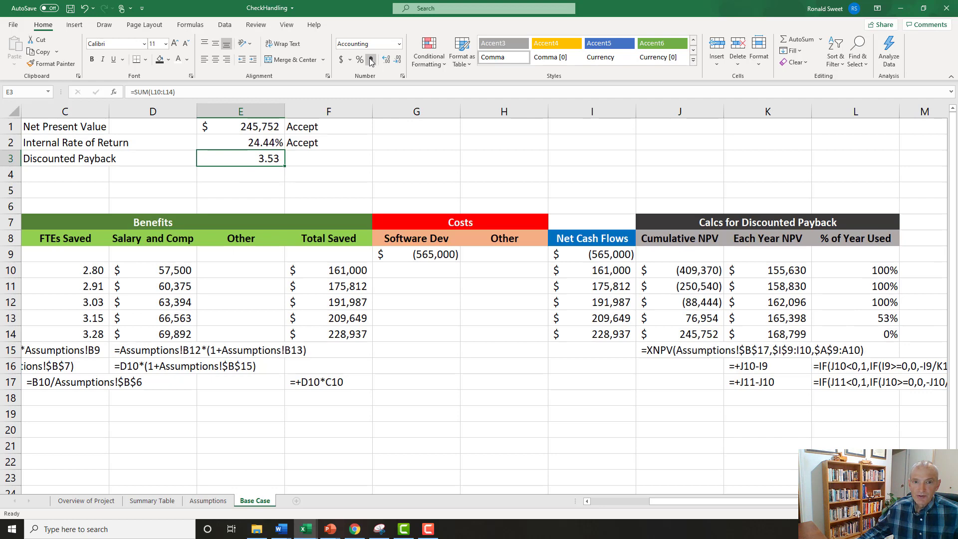
# Enter the discounted payback decision in F3 as =IF(E3<=Assumptions!B18,"Accept","Reject").
pyautogui.click(306, 153)
pyautogui.write('=')
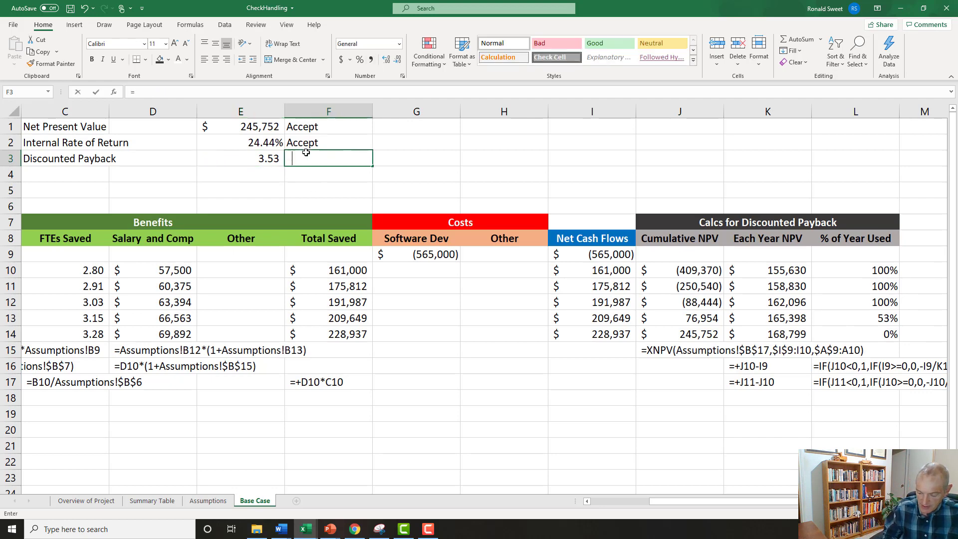
pyautogui.write('if(')
pyautogui.press('Left')
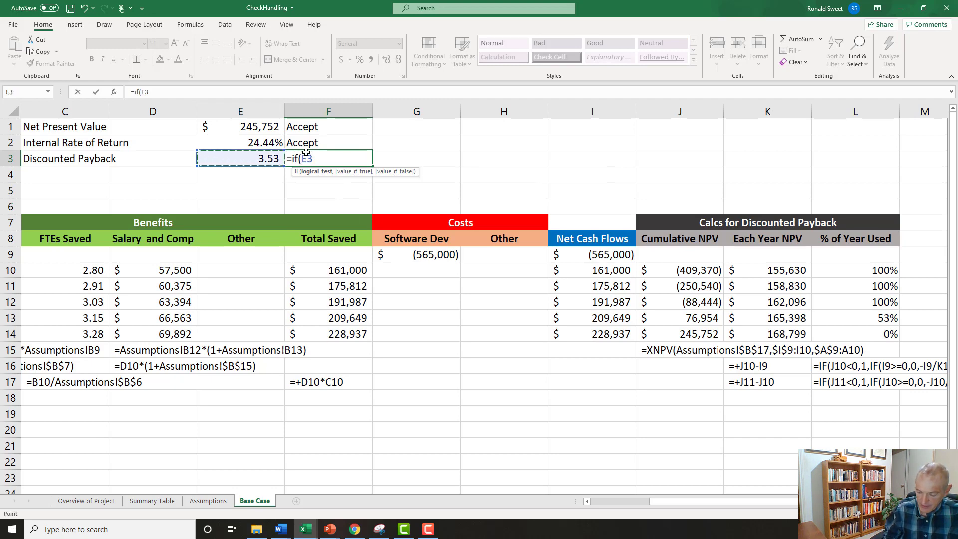
pyautogui.write('<=')
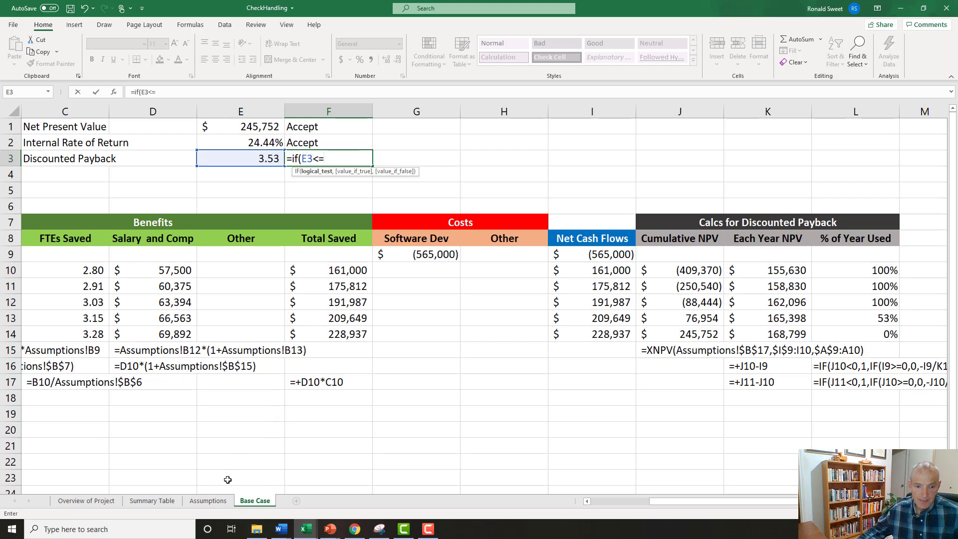
pyautogui.click(208, 501)
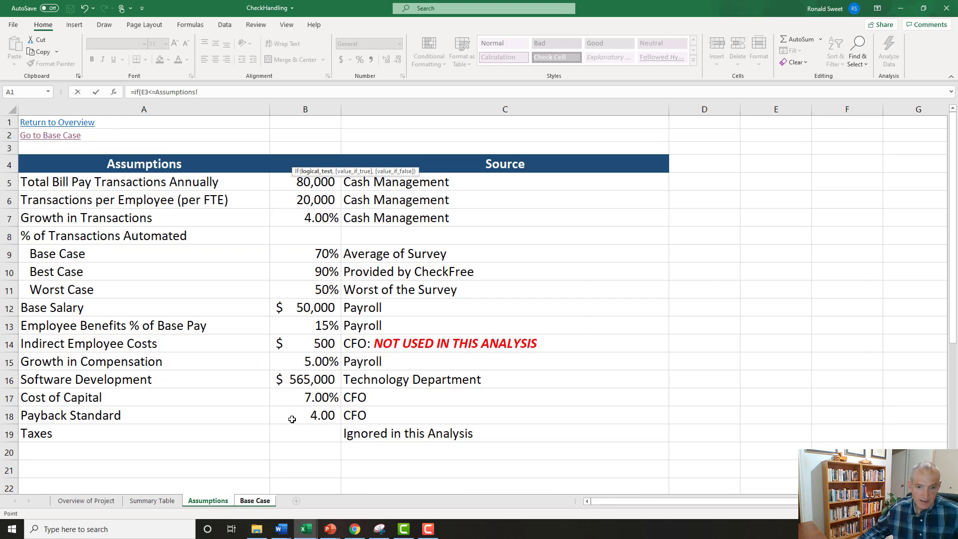
pyautogui.click(307, 415)
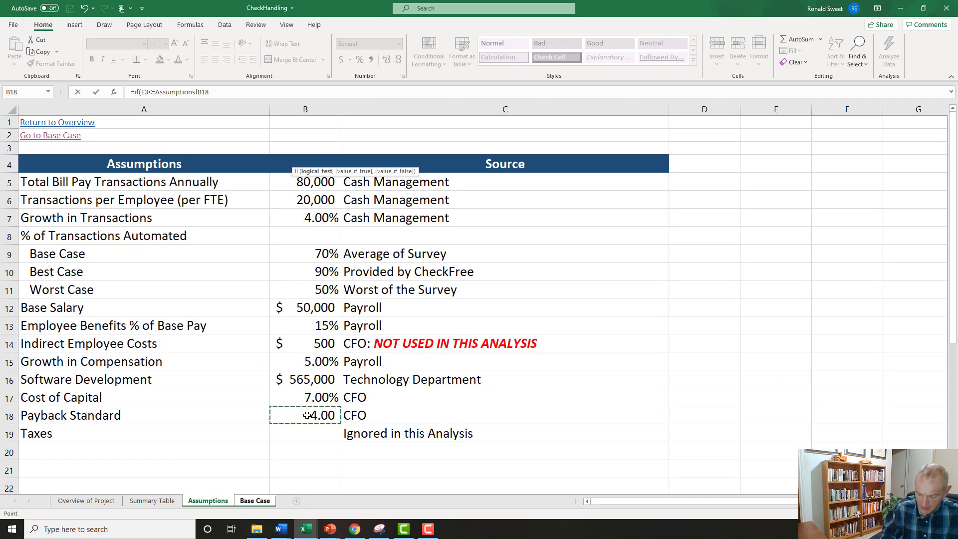
pyautogui.write(',"Acce')
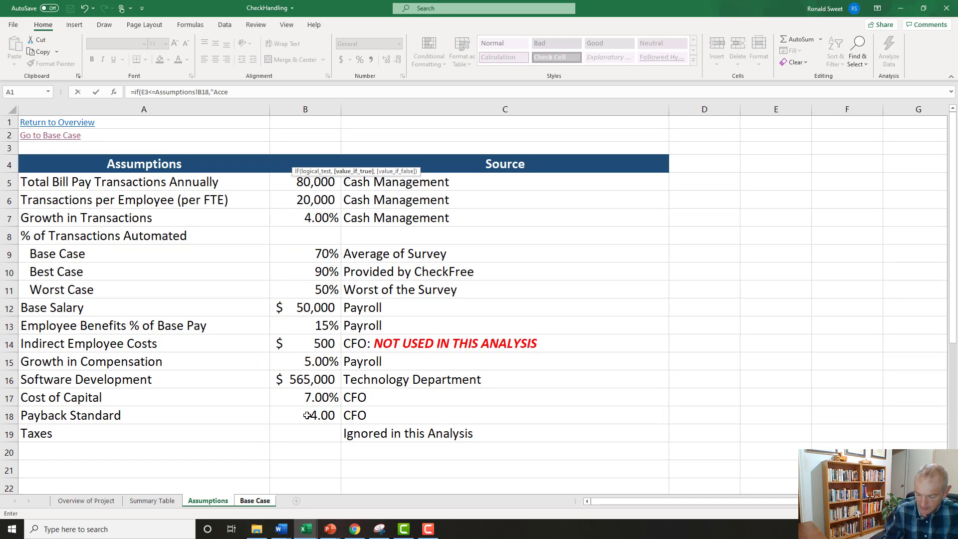
pyautogui.write('pt","Reje')
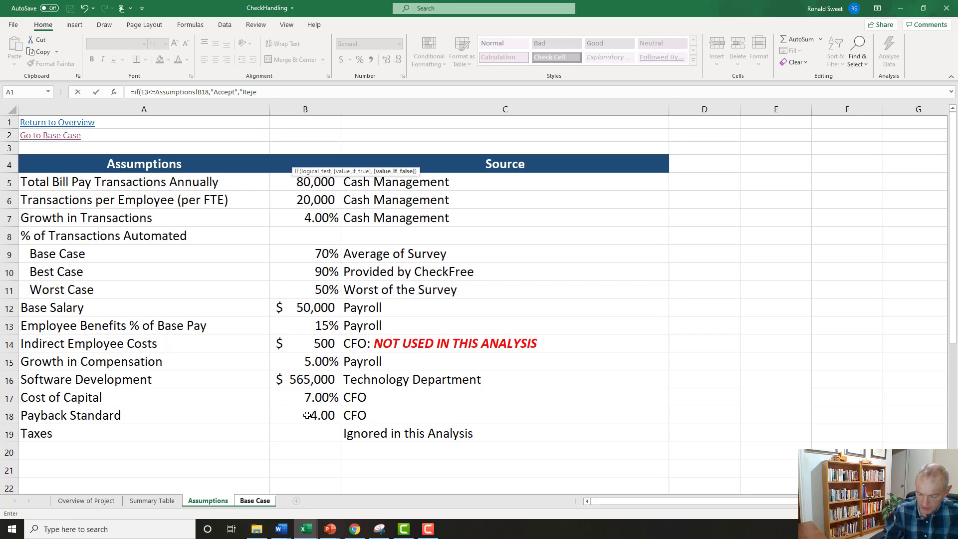
pyautogui.write('ct")')
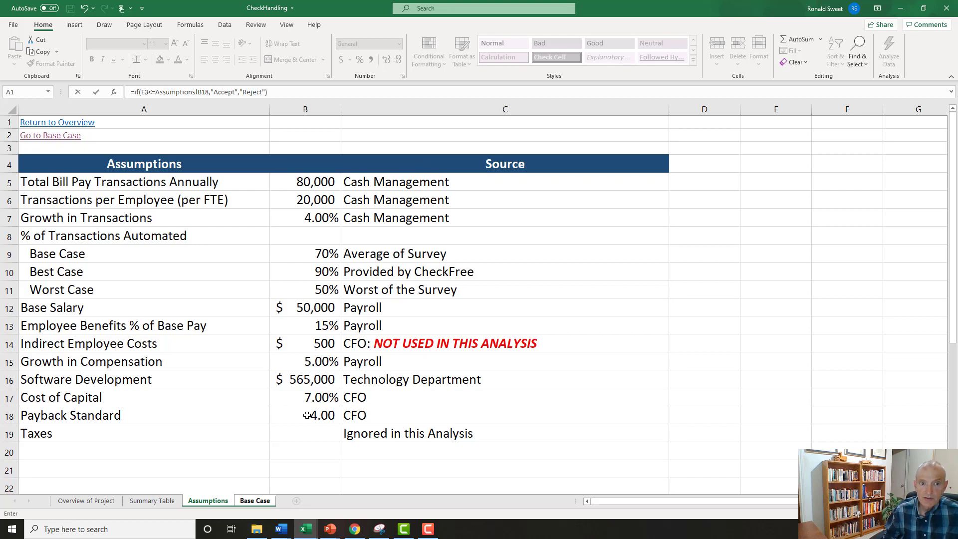
pyautogui.press('Return')
# Convert the three Accept/Reject decision formulas in F1:F3 to displayed text by prefixing each with an apostrophe.
pyautogui.press('Up')
pyautogui.press('Up')
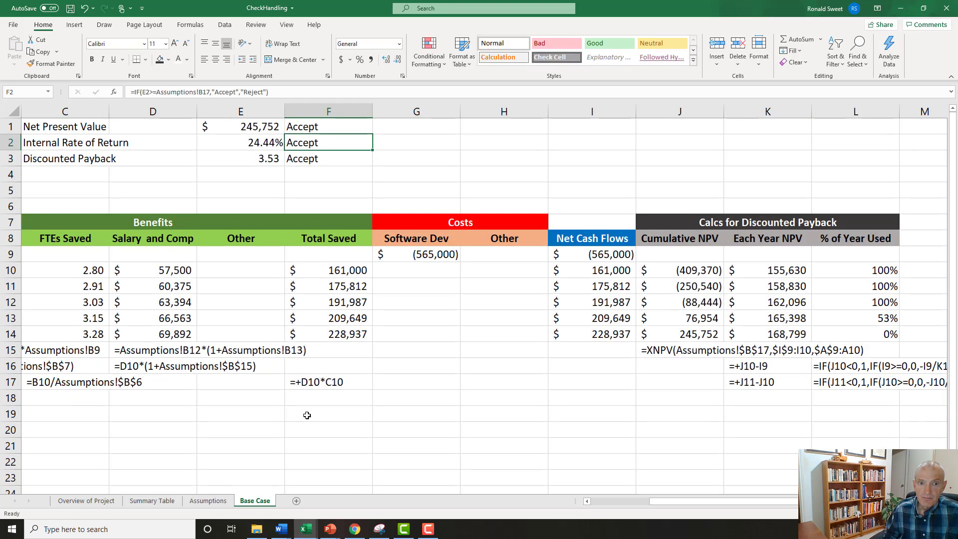
pyautogui.press('Up')
pyautogui.hotkey('shift', 'Down')
pyautogui.hotkey('shift', 'Down')
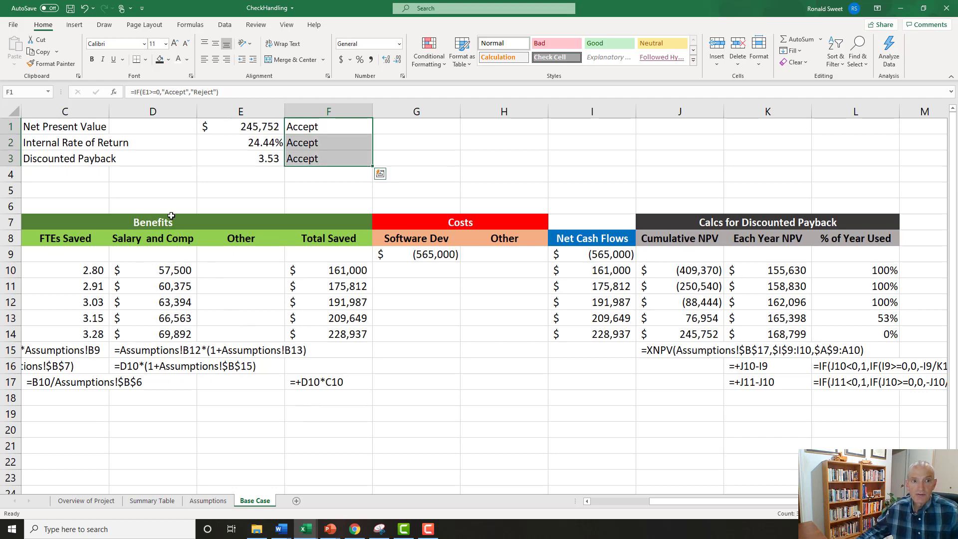
pyautogui.press('F2')
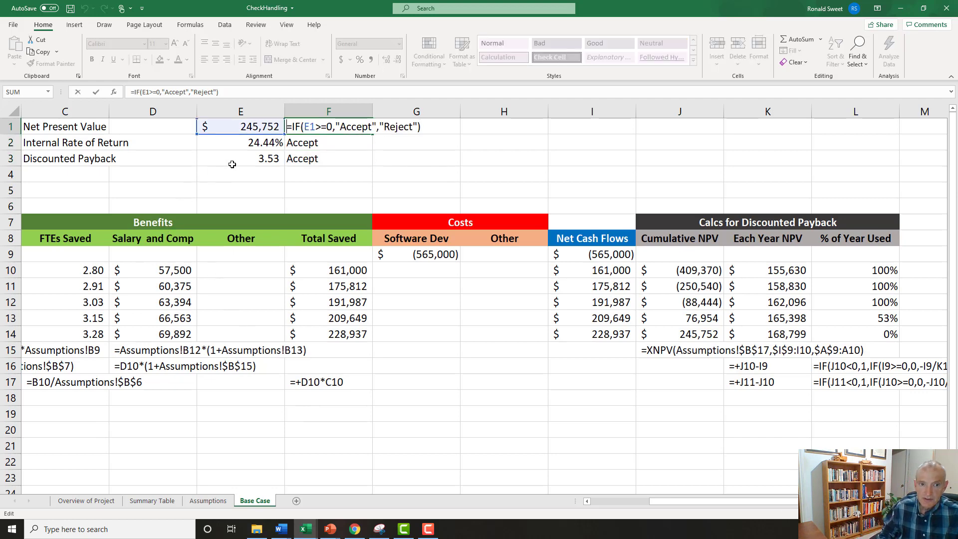
pyautogui.write("'")
pyautogui.press('Return')
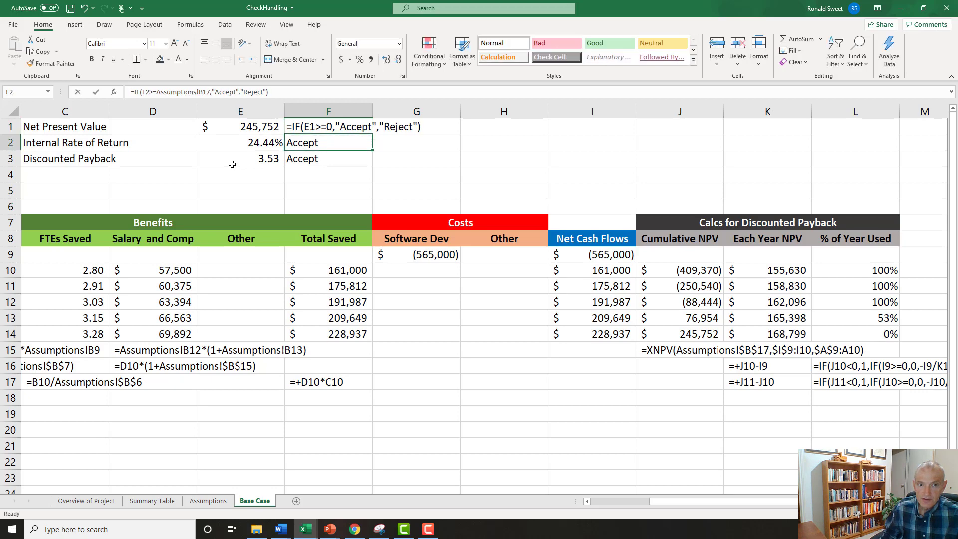
pyautogui.press('F2')
pyautogui.press('Home')
pyautogui.write("'")
pyautogui.press('Return')
pyautogui.press('F2')
pyautogui.press('Home')
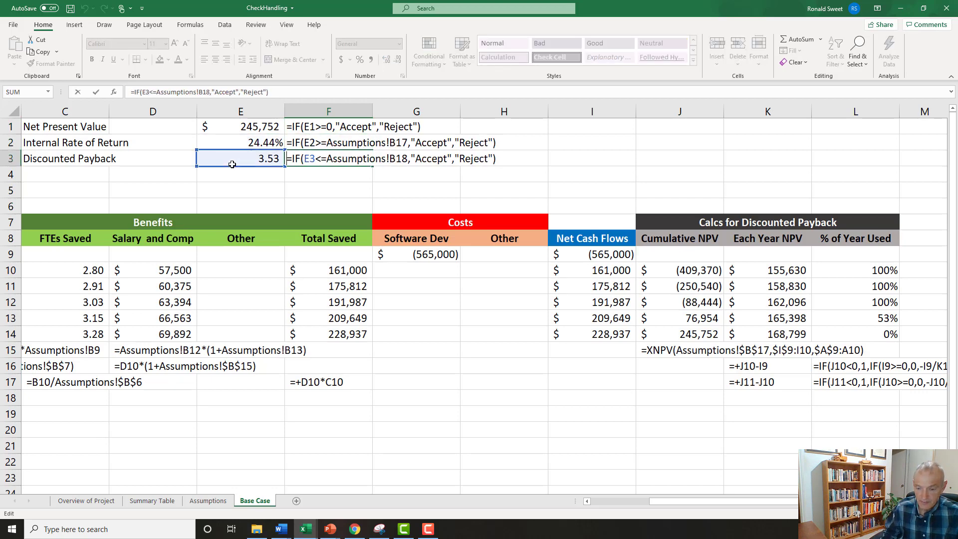
pyautogui.write("'")
pyautogui.press('Return')
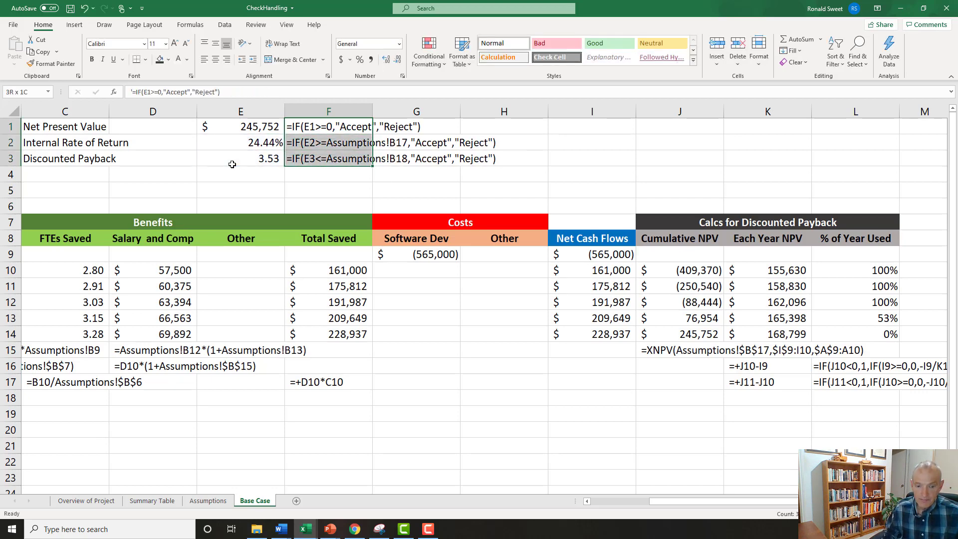
# Copy the formula text from F1:F3 into G1:G3, and remove the apostrophes in F1:F3 to restore the live formulas.
pyautogui.press('F2')
pyautogui.press('Home')
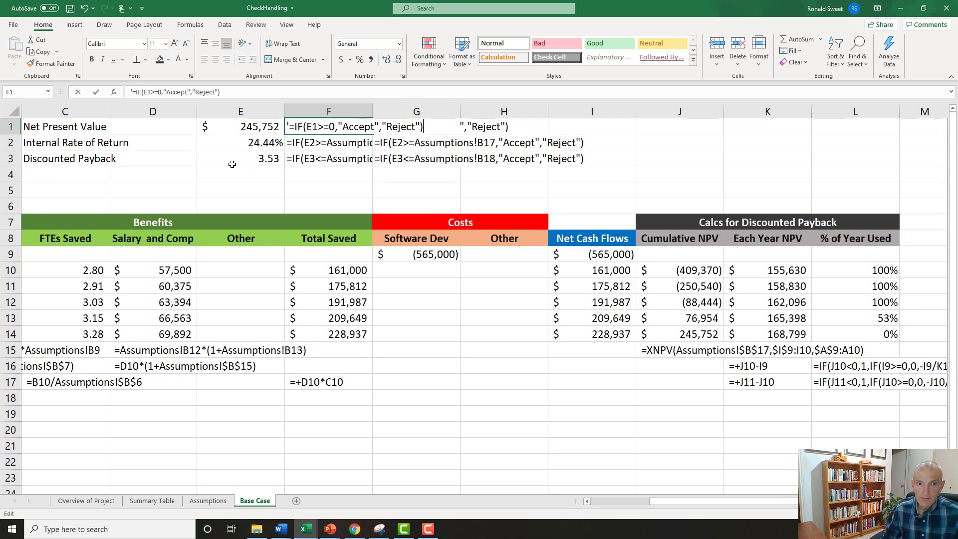
pyautogui.press('Delete')
pyautogui.press('Return')
pyautogui.press('F2')
pyautogui.press('Home')
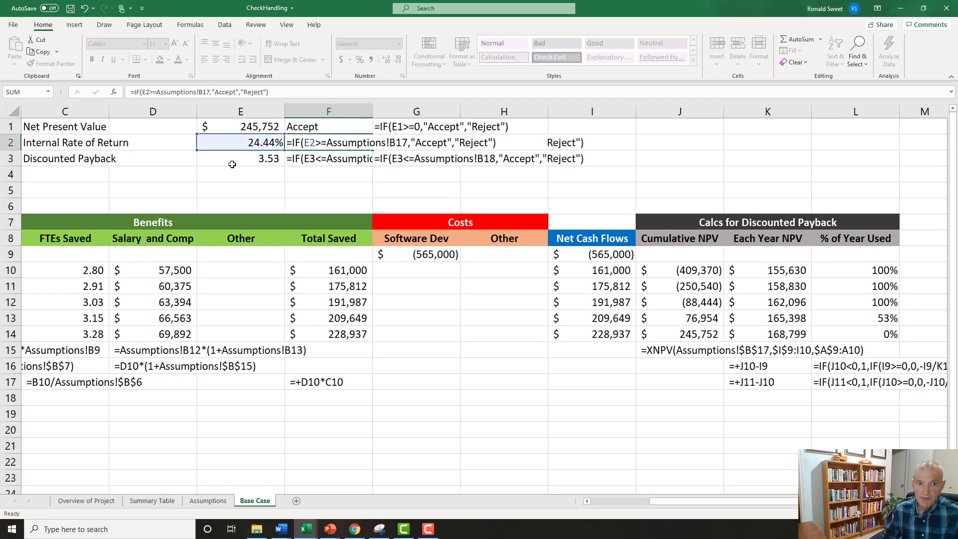
pyautogui.press('Delete')
pyautogui.press('Return')
pyautogui.press('F2')
pyautogui.press('Home')
pyautogui.press('Delete')
pyautogui.press('Return')
# Review the documented decision formulas in G1:G3 against the NPV result in E1 and its live decision formula in F1.
pyautogui.press('Right')
pyautogui.press('Up')
pyautogui.press('Up')
pyautogui.press('Up')
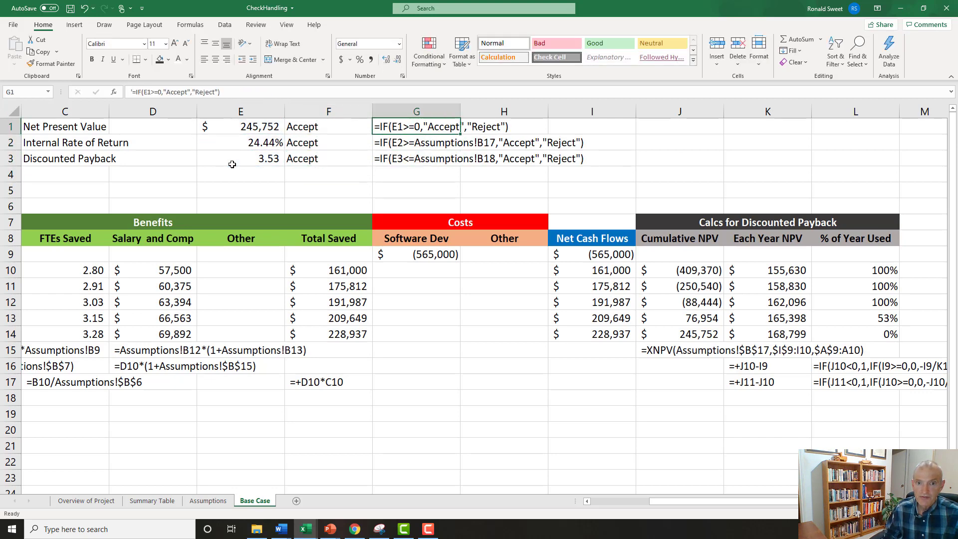
pyautogui.press('Down')
pyautogui.press('Down')
pyautogui.press('Up')
pyautogui.press('Up')
pyautogui.press('Left')
pyautogui.press('Left')
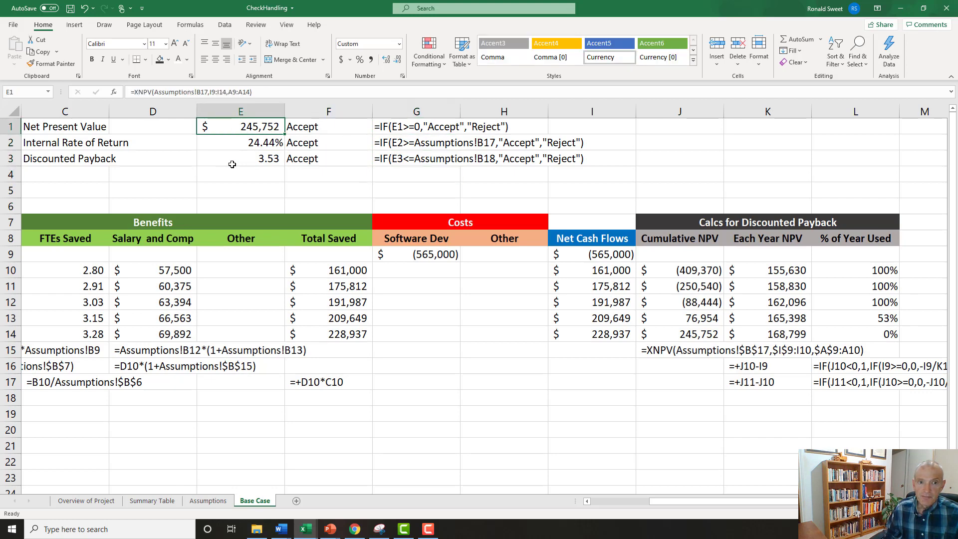
pyautogui.press('Right')
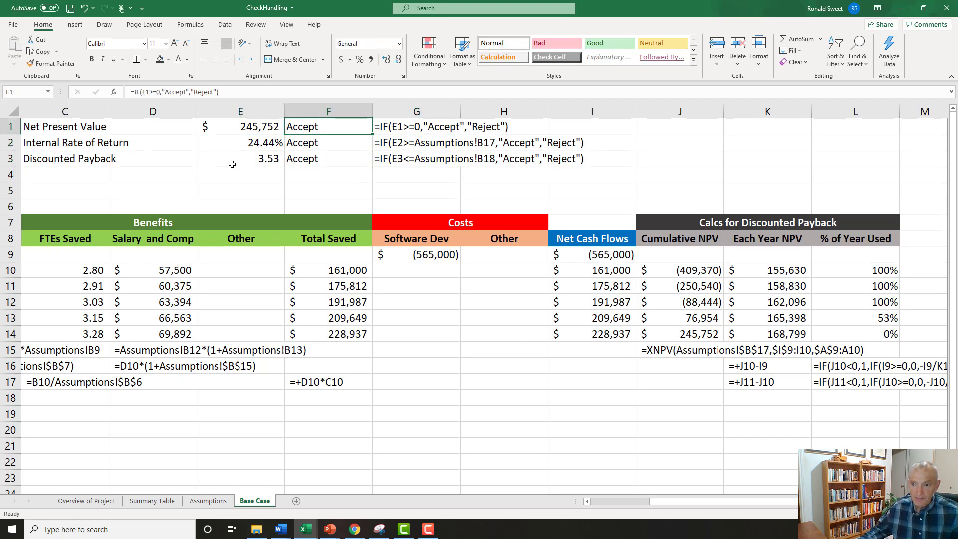
# Review the completed Base Case table, the results in E1:E3, and the first-year transactions formula in B10.
pyautogui.keyDown('ctrl'); pyautogui.scroll(-3, 289, 353); pyautogui.keyUp('ctrl')
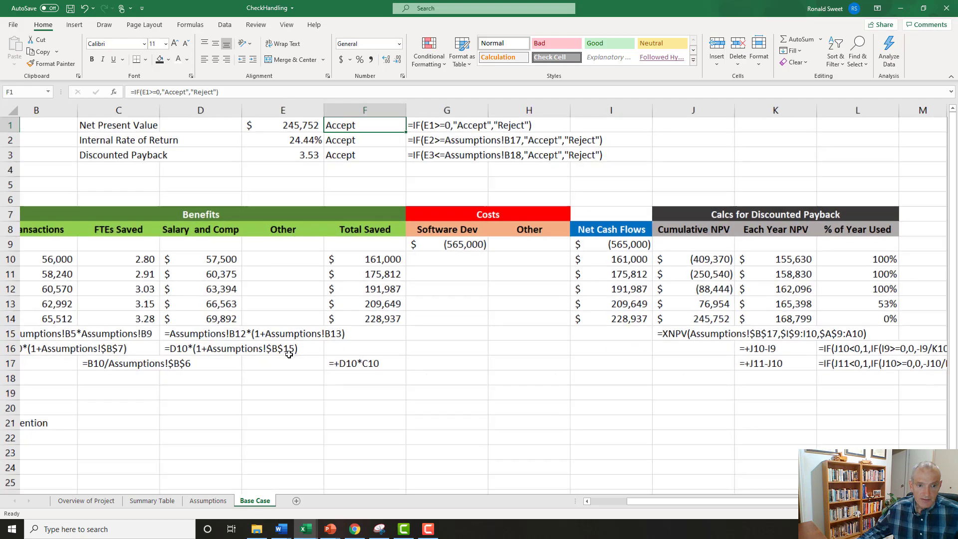
pyautogui.press('Left')
pyautogui.press('Left')
pyautogui.press('Left')
pyautogui.press('Left')
pyautogui.press('Left')
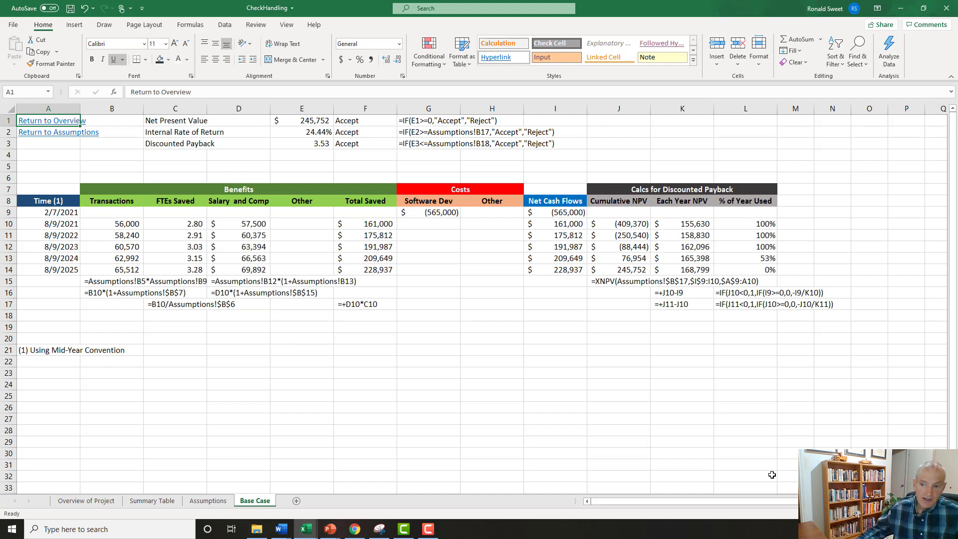
pyautogui.keyDown('ctrl'); pyautogui.scroll(3, 627, 455); pyautogui.keyUp('ctrl')
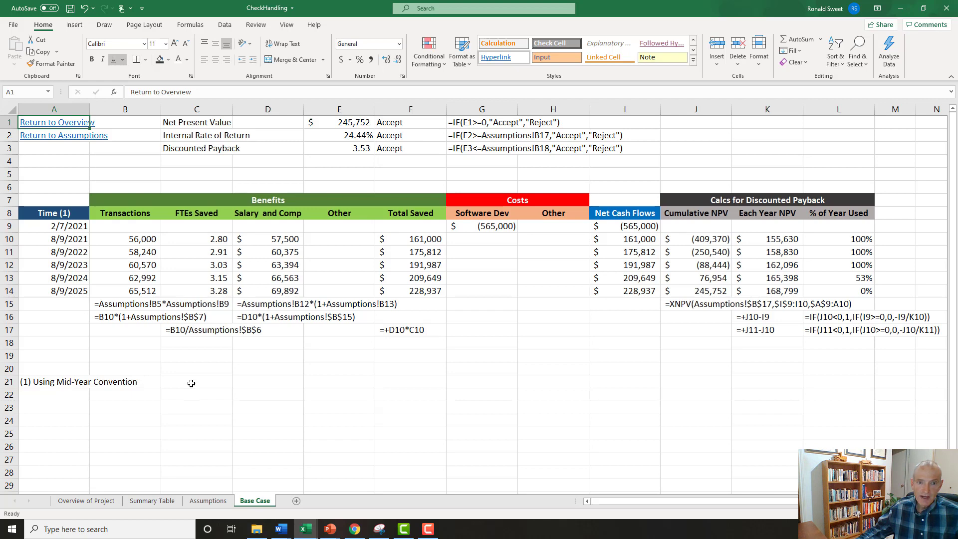
pyautogui.moveTo(344, 122); pyautogui.dragTo(346, 145)
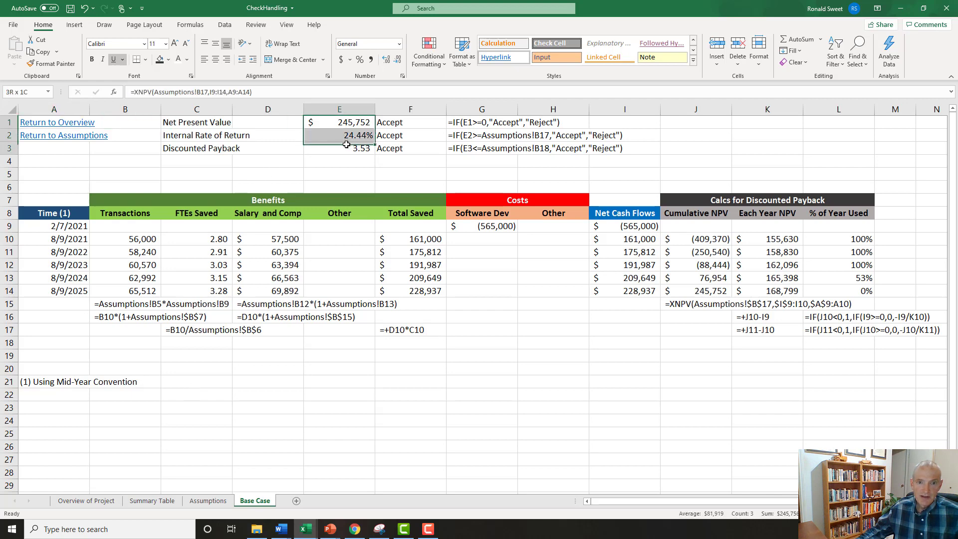
pyautogui.click(144, 241)
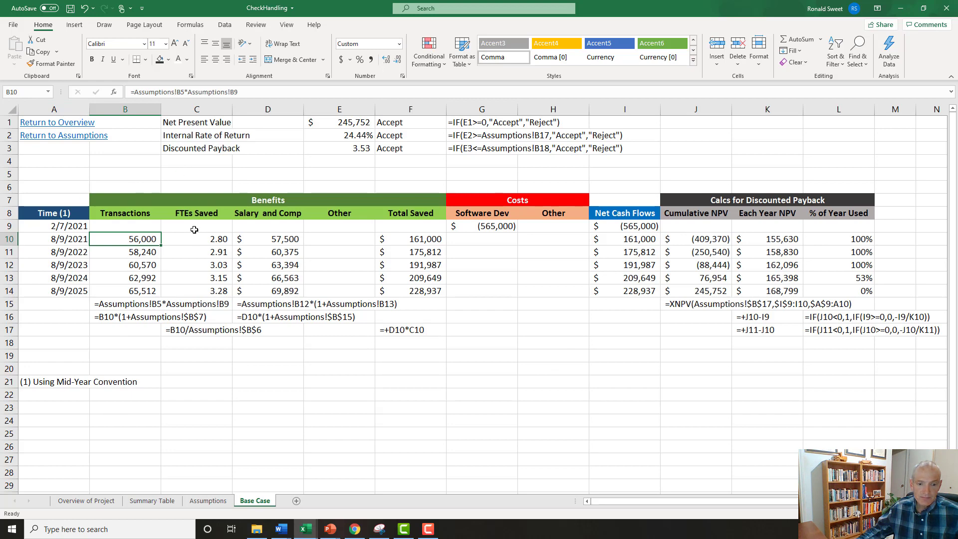
# Add a new worksheet after Base Case and name it Best Case.
pyautogui.click(296, 501)
pyautogui.doubleClick(295, 501)
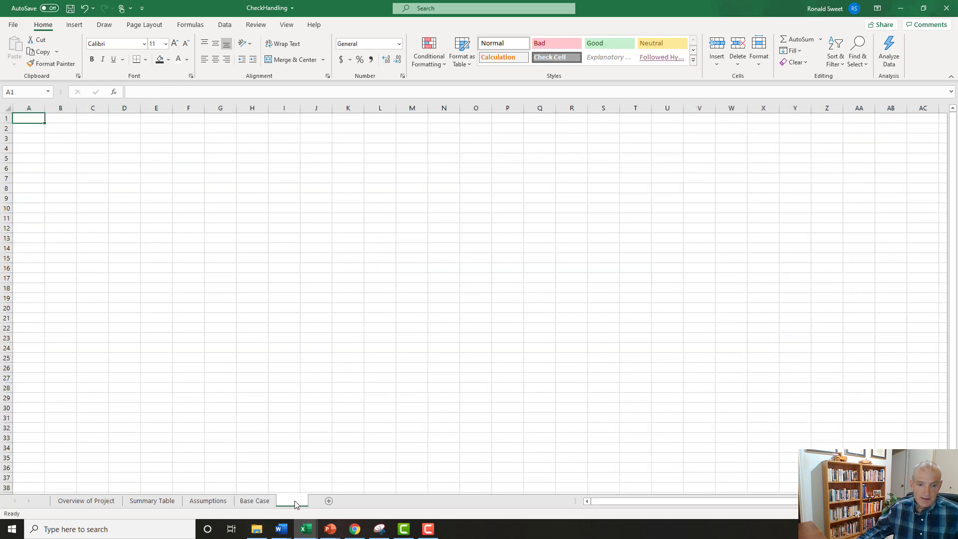
pyautogui.write('Be')
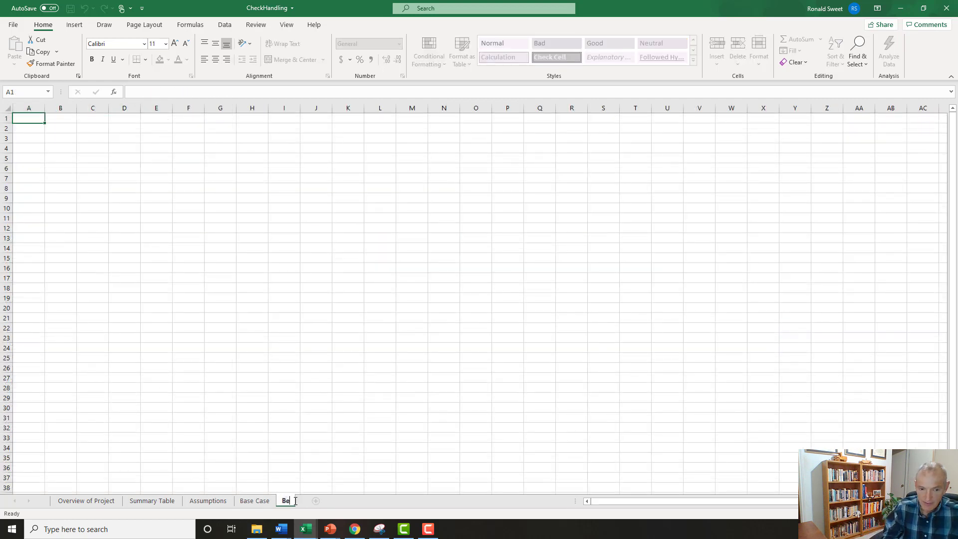
pyautogui.write('st Case')
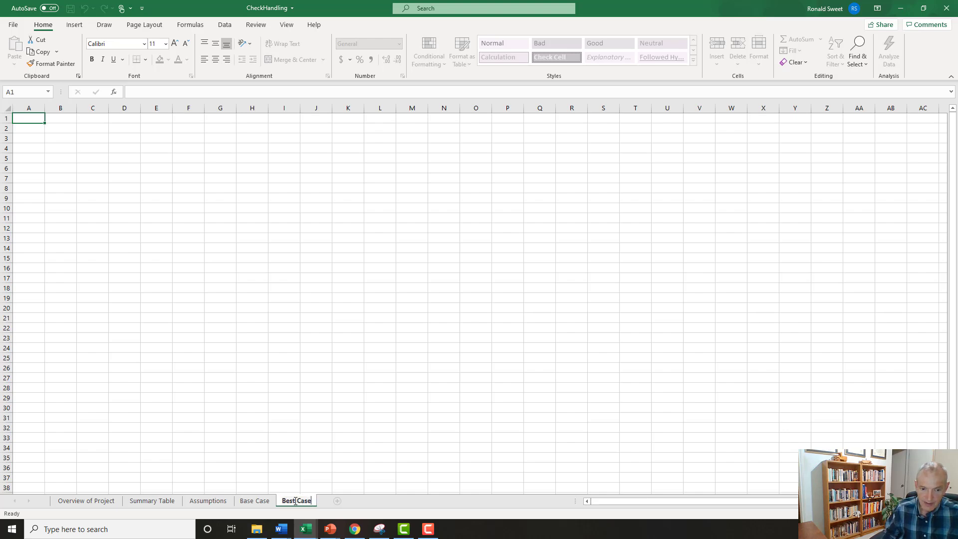
pyautogui.press('Return')
# Copy the entire Base Case worksheet and paste it into the Best Case sheet starting at A1.
pyautogui.click(255, 501)
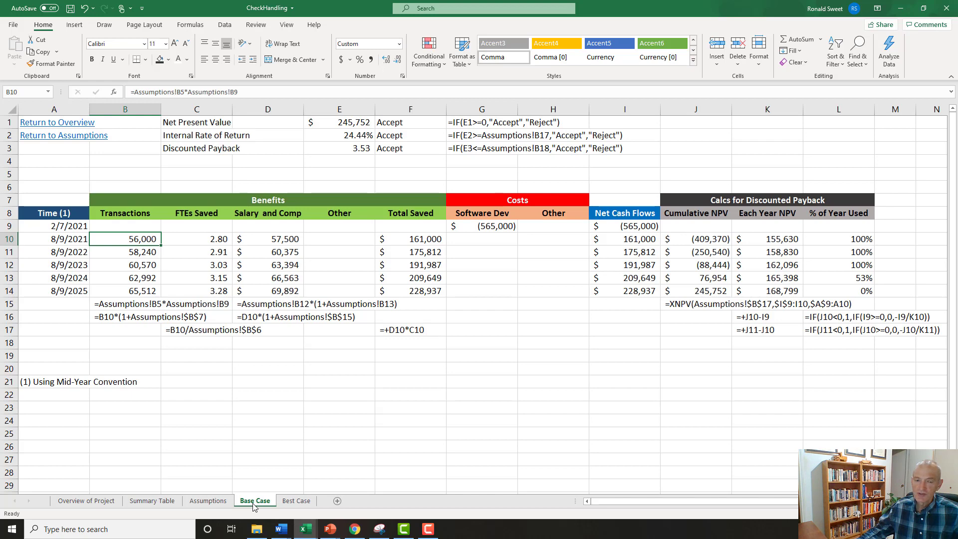
pyautogui.click(12, 109)
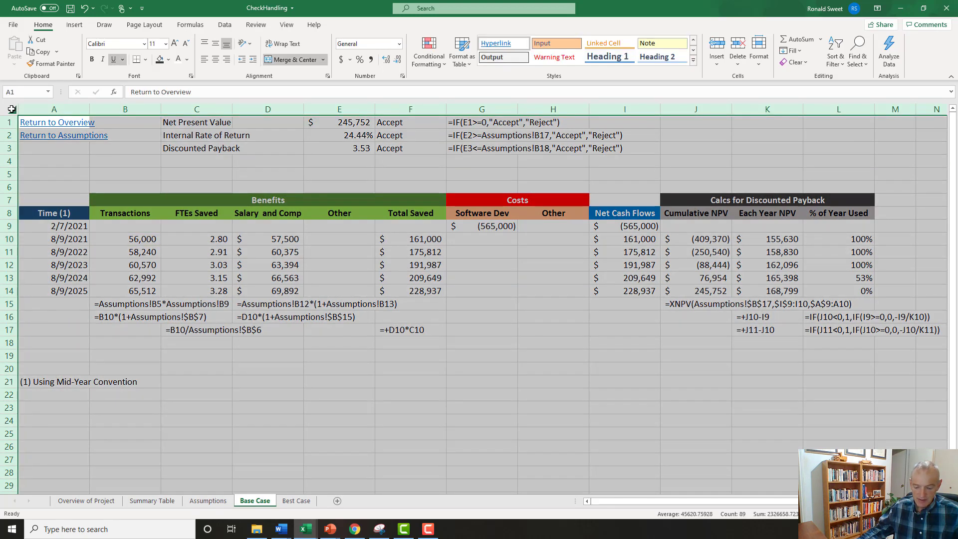
pyautogui.hotkey('ctrl', 'c')
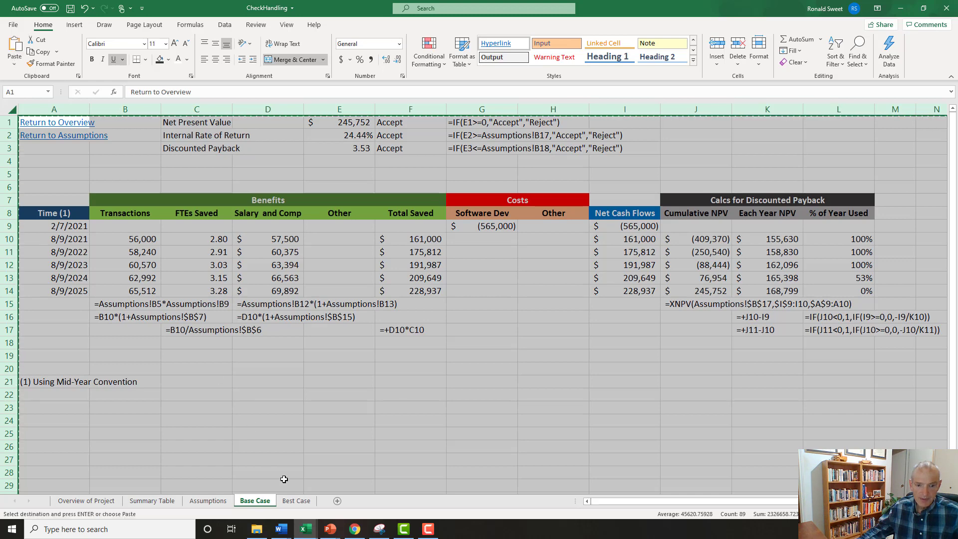
pyautogui.click(291, 501)
pyautogui.press('Return')
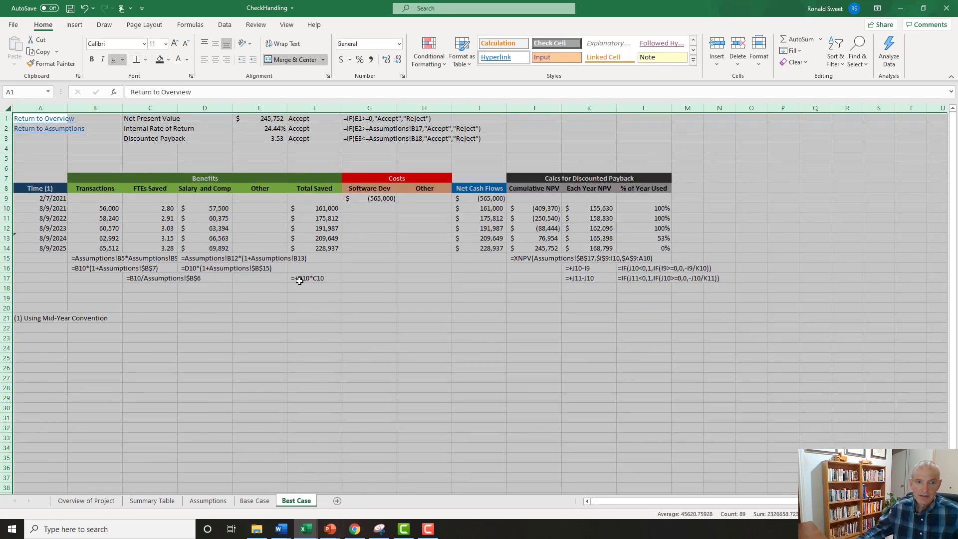
# Delete the documented formula notes in G1:G3 and B15:N20 of the Best Case sheet.
pyautogui.moveTo(356, 117); pyautogui.dragTo(357, 144)
pyautogui.press('Delete')
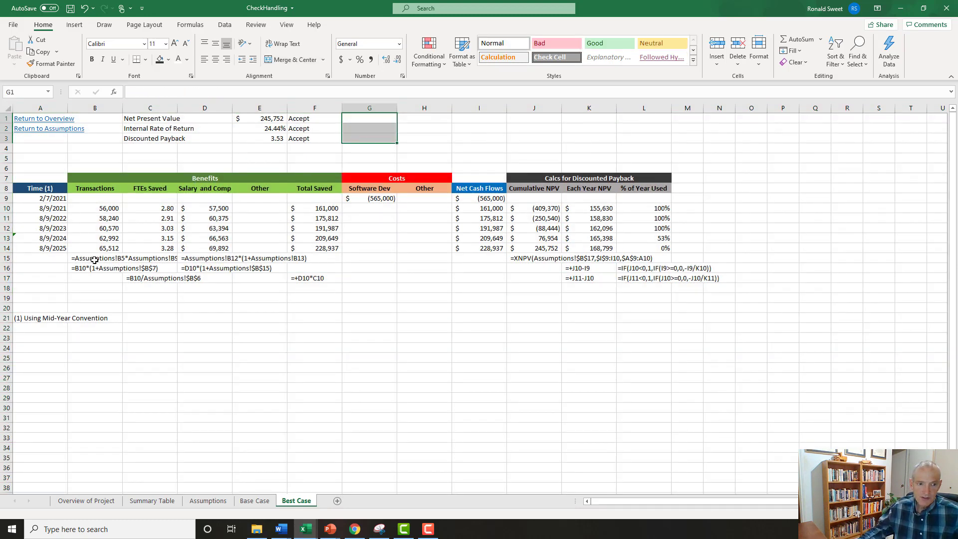
pyautogui.moveTo(90, 258); pyautogui.dragTo(730, 306)
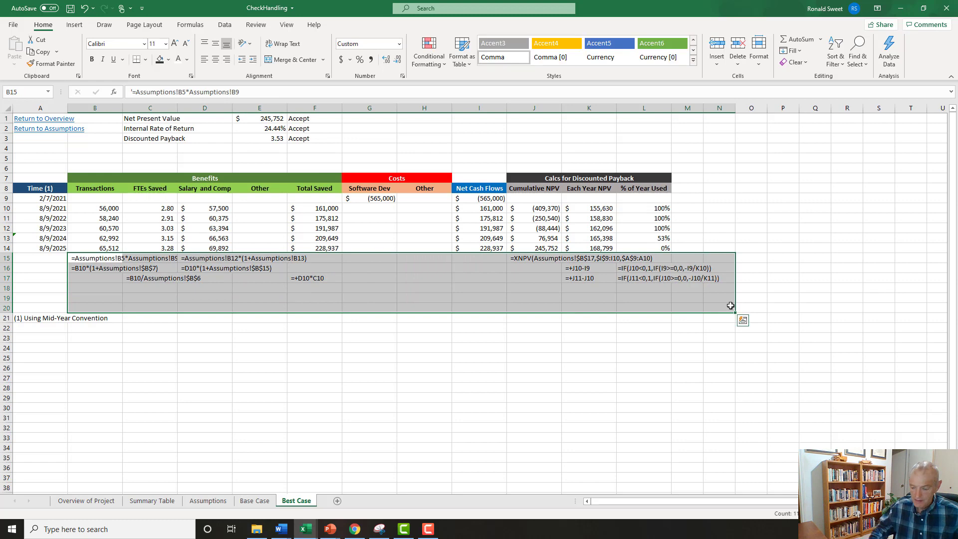
pyautogui.press('Delete')
pyautogui.hotkey('ctrl', 'Home')
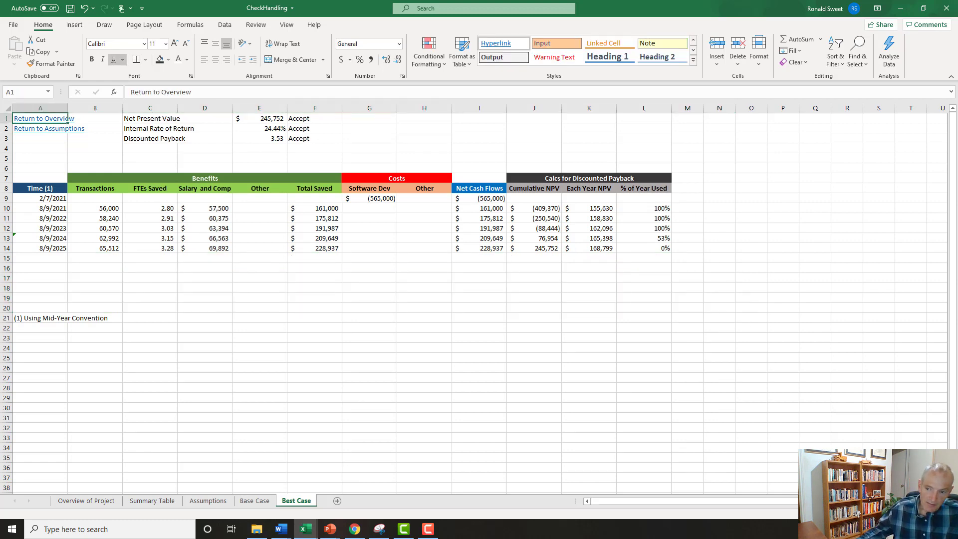
# Test the navigation links from Best Case to the Overview, on to Assumptions and Base Case, and back to the Overview.
pyautogui.keyDown('ctrl'); pyautogui.scroll(3, 43, 131); pyautogui.keyUp('ctrl')
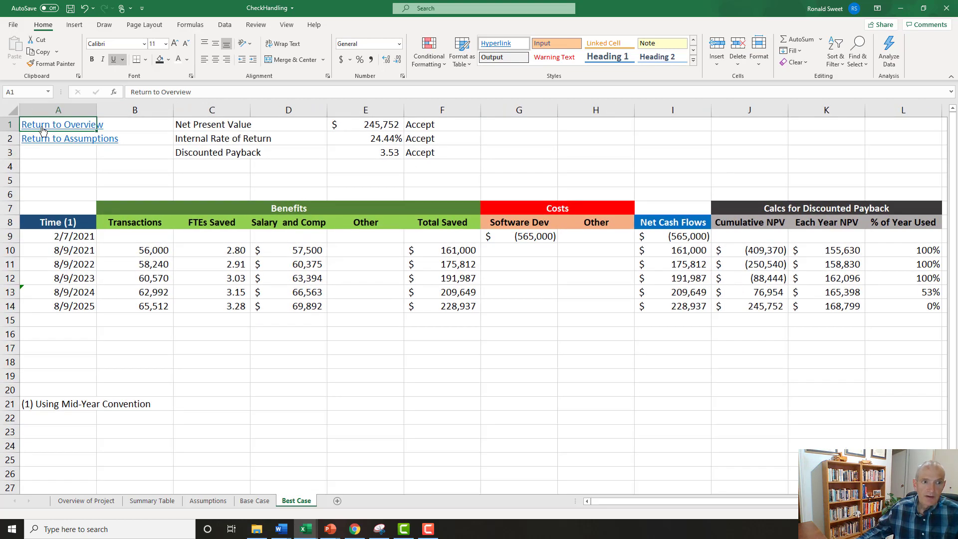
pyautogui.click(43, 128)
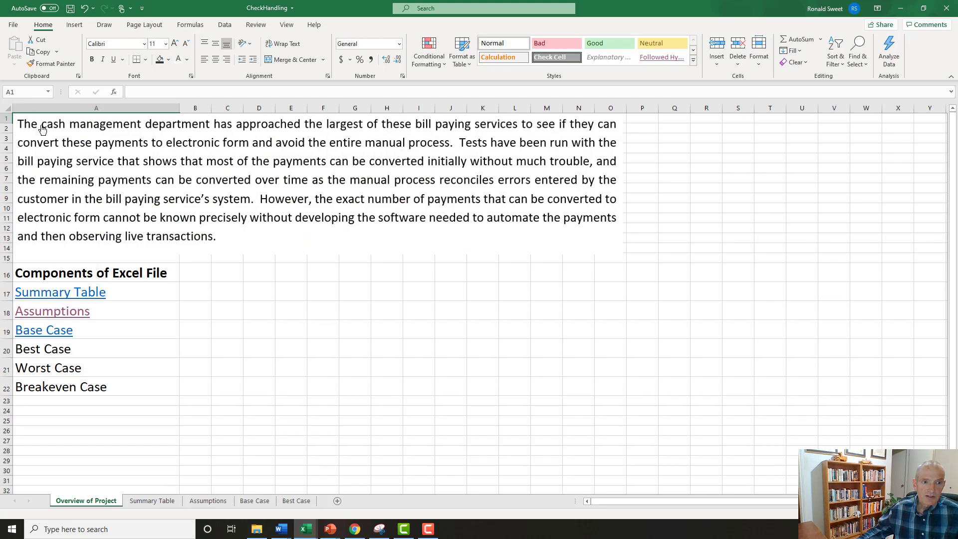
pyautogui.click(57, 316)
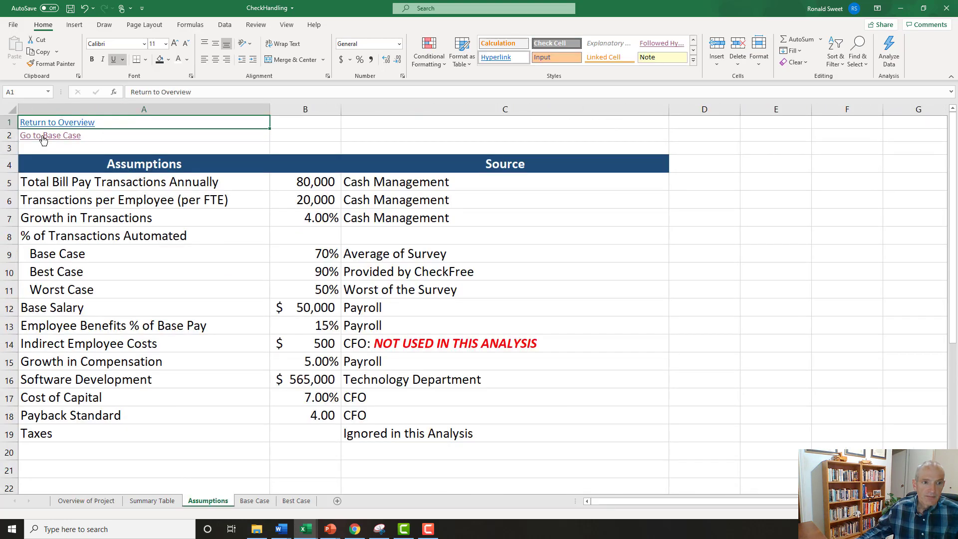
pyautogui.click(42, 137)
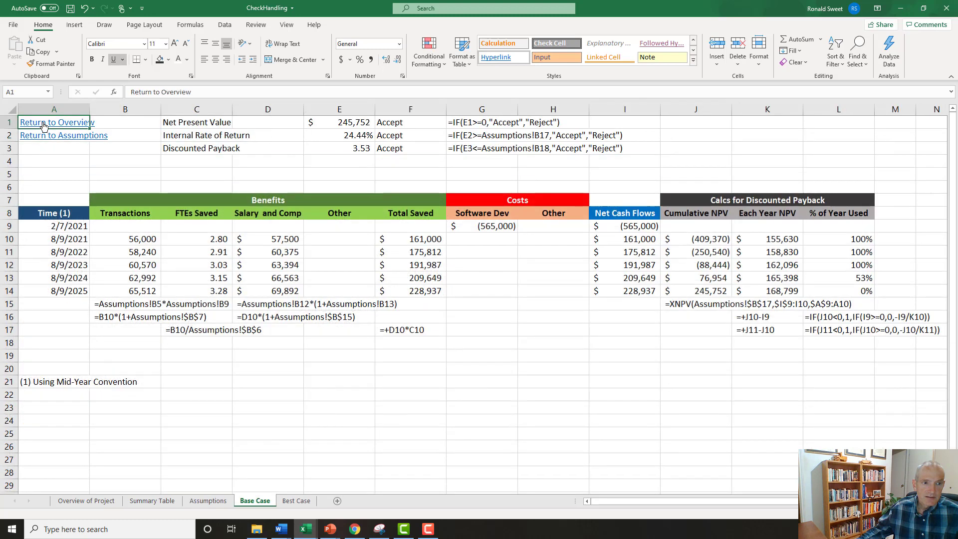
pyautogui.click(44, 127)
pyautogui.click(37, 346)
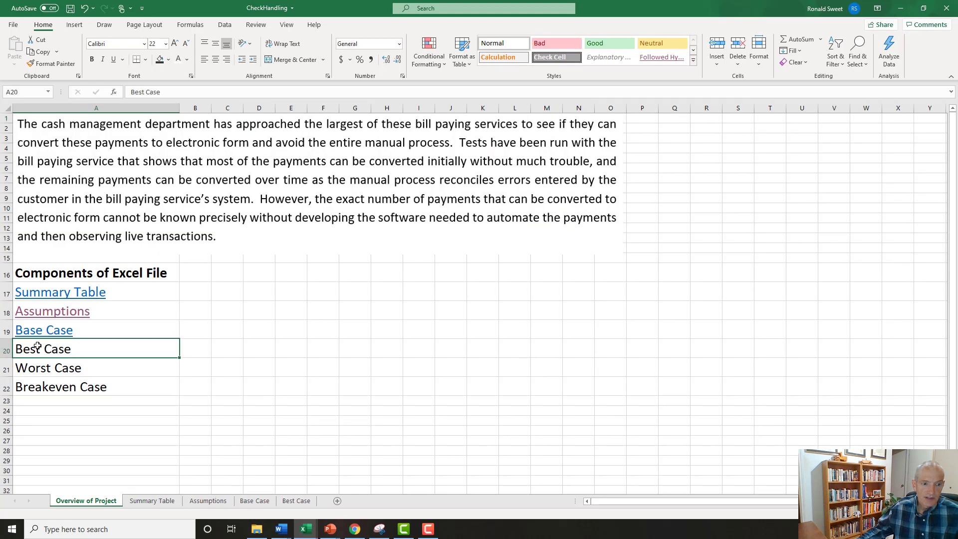
pyautogui.rightClick(37, 348)
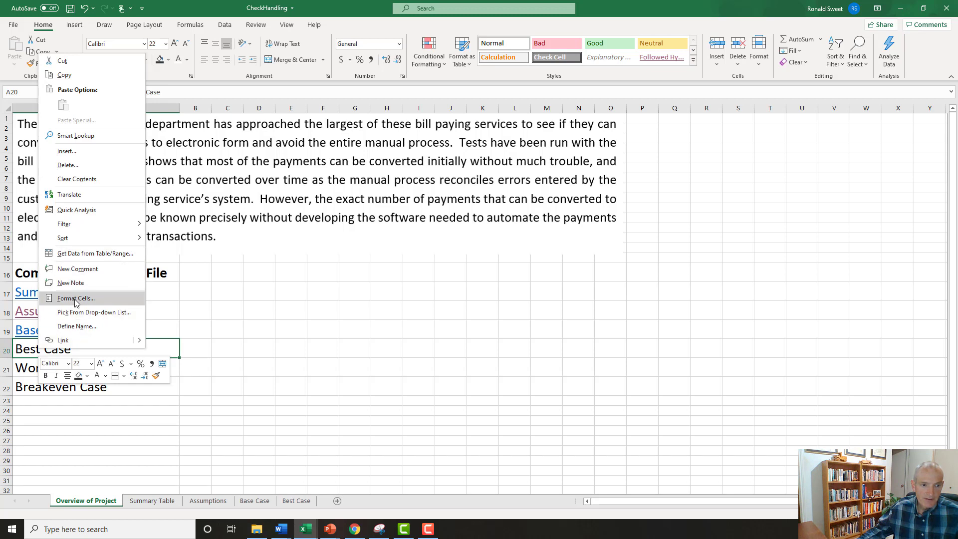
pyautogui.click(24, 348)
pyautogui.rightClick(26, 349)
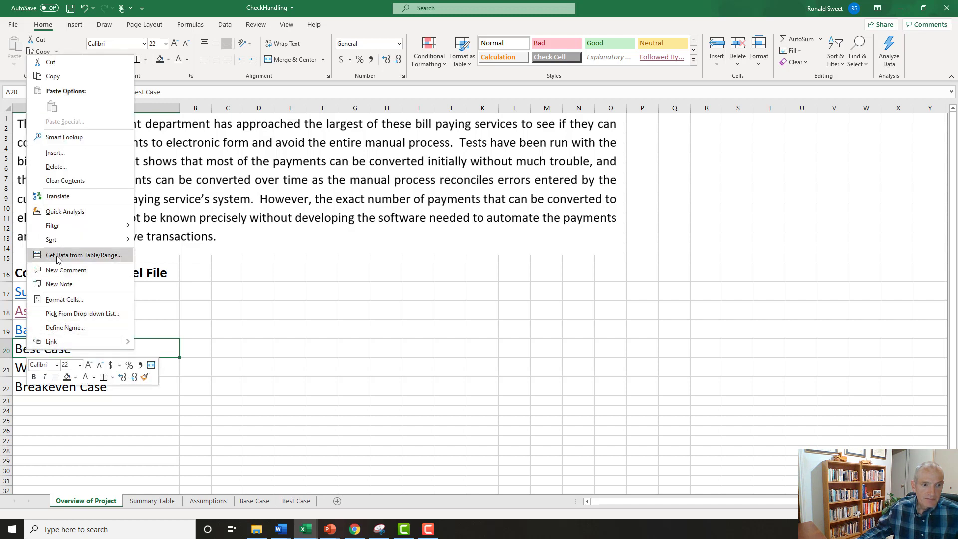
pyautogui.click(56, 152)
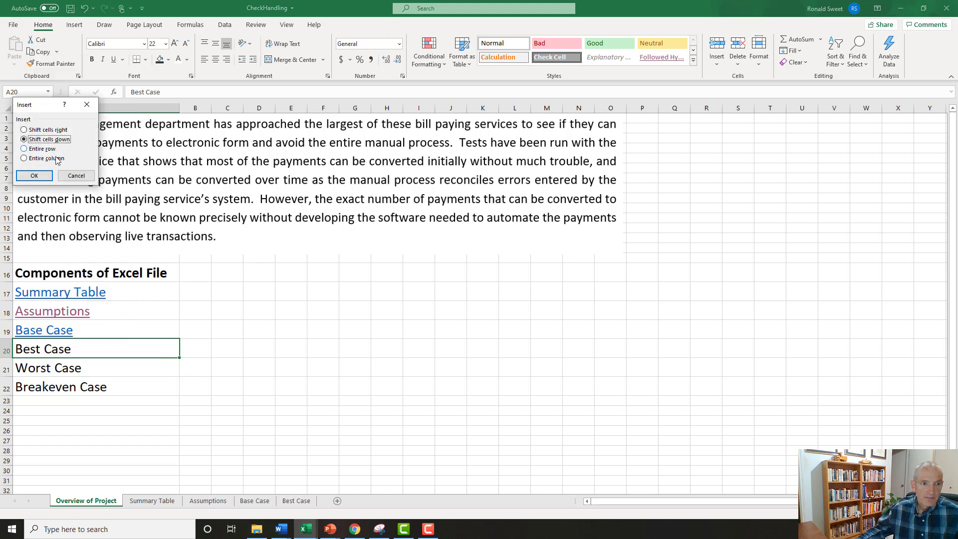
pyautogui.click(64, 174)
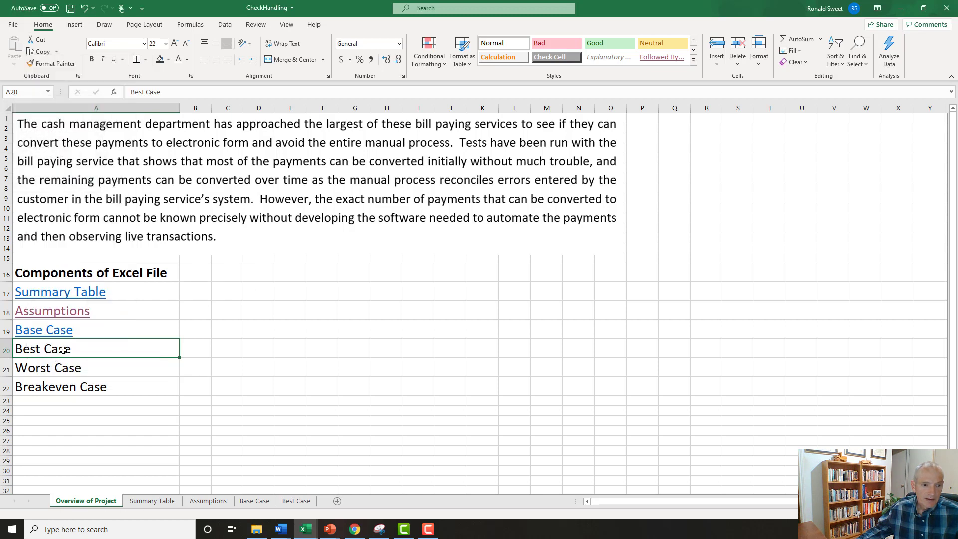
# Link the Best Case entry in A20 of the overview to cell A1 of the Best Case sheet.
pyautogui.click(52, 371)
pyautogui.click(55, 353)
pyautogui.rightClick(55, 353)
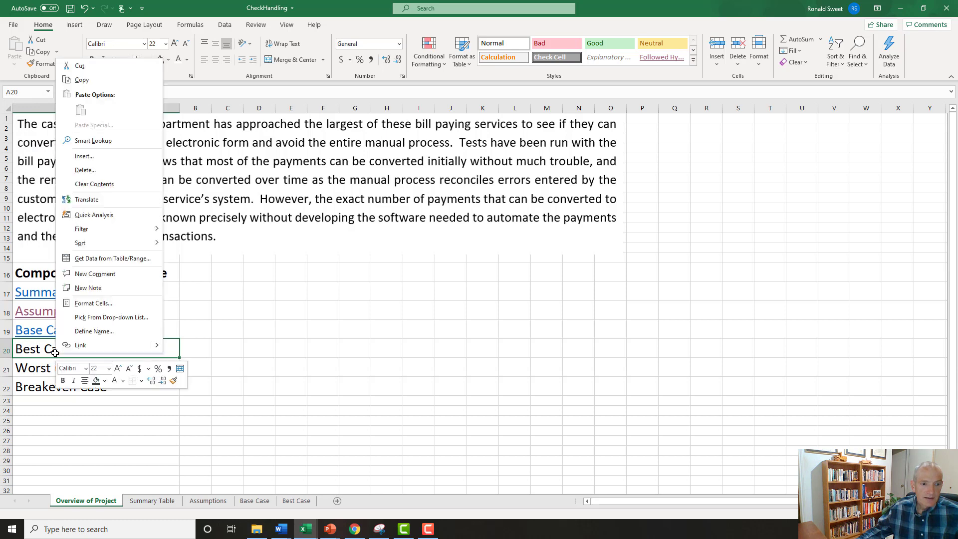
pyautogui.click(83, 345)
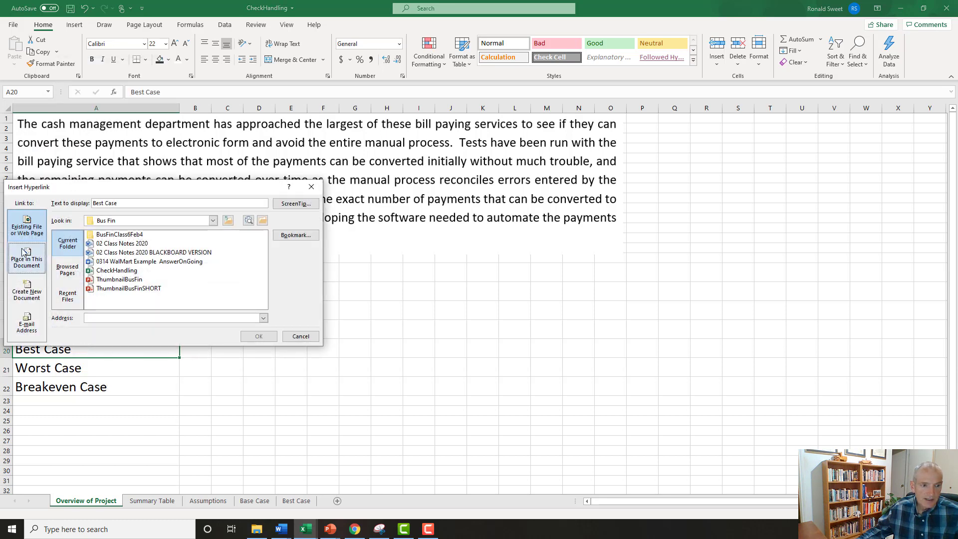
pyautogui.click(16, 258)
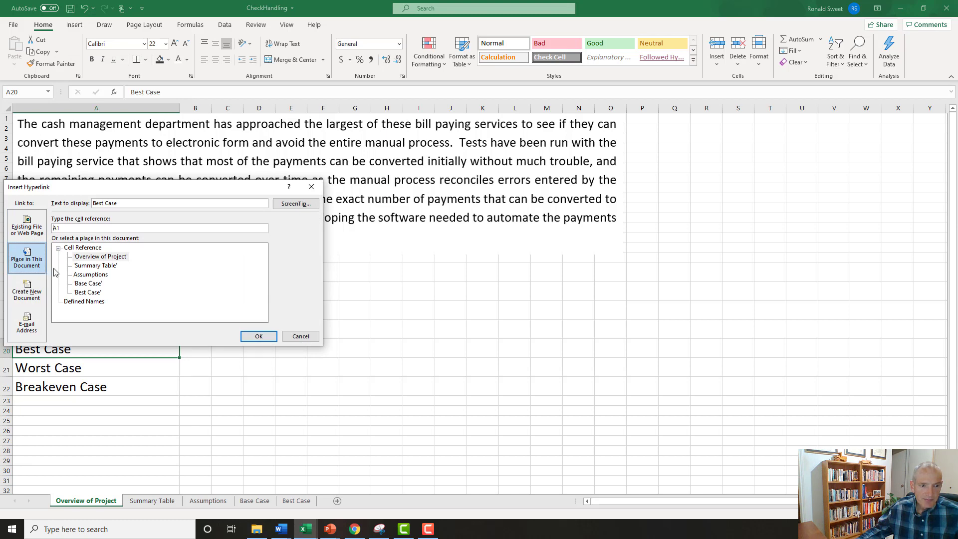
pyautogui.click(90, 293)
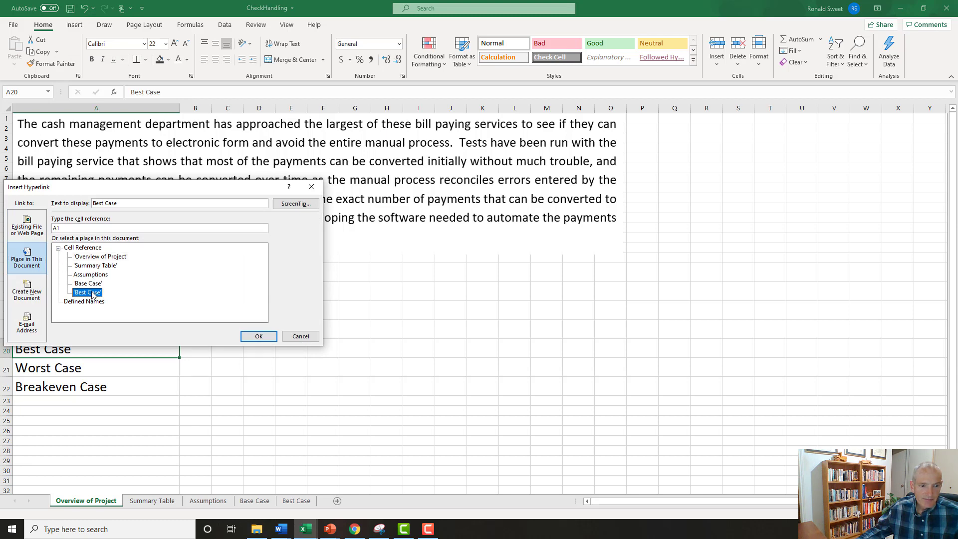
pyautogui.click(258, 334)
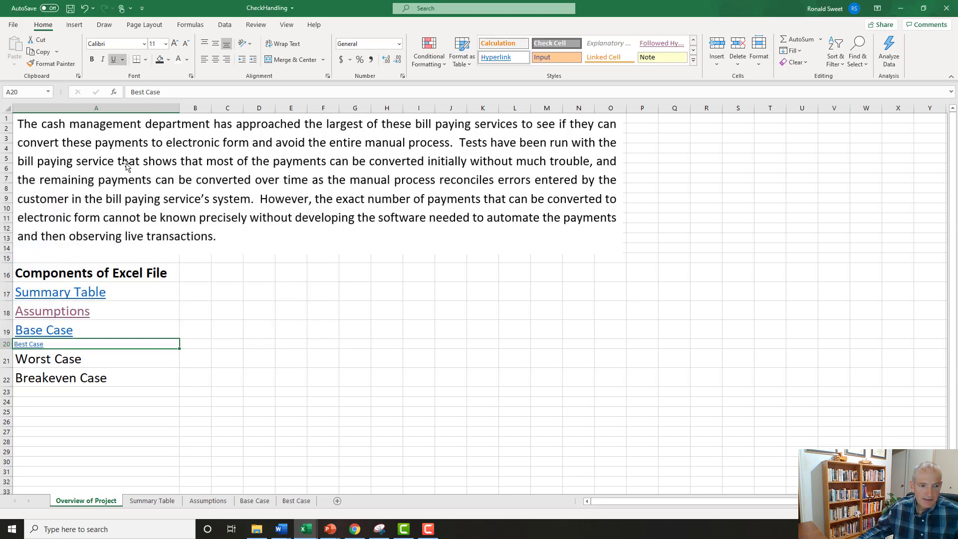
# Enlarge the font of the Best Case link in A20 to size 22.
pyautogui.click(161, 331)
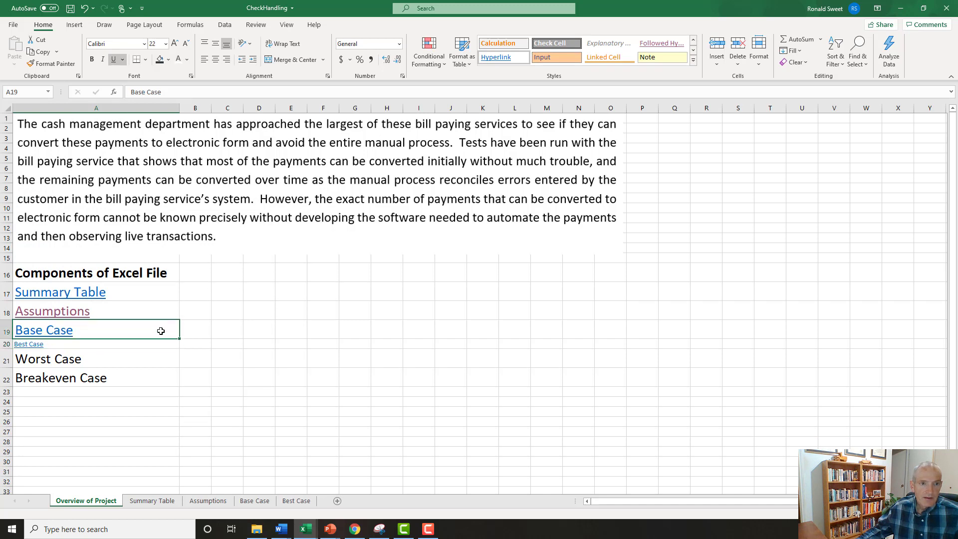
pyautogui.click(128, 346)
pyautogui.click(174, 43)
pyautogui.click(174, 43)
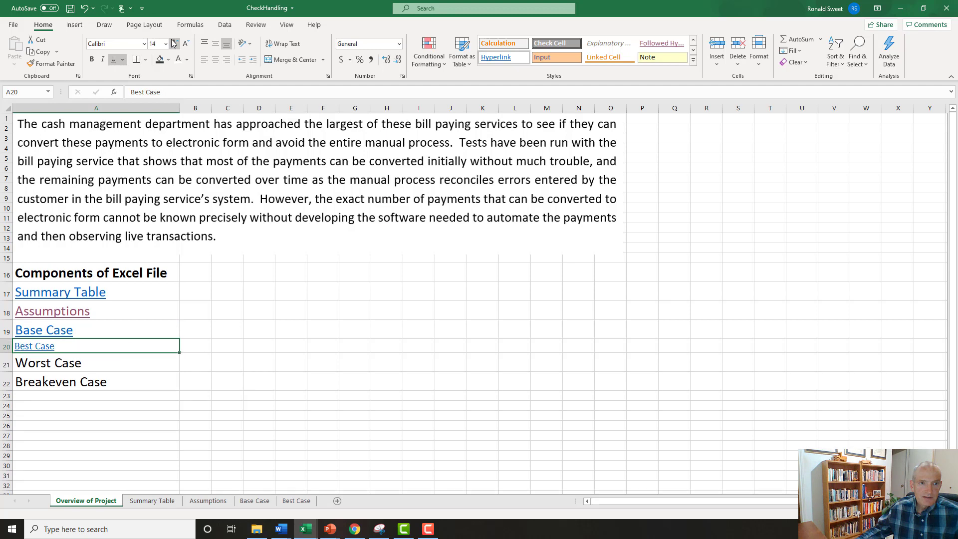
pyautogui.click(174, 43)
pyautogui.click(174, 43)
pyautogui.click(174, 43)
pyautogui.click(174, 43)
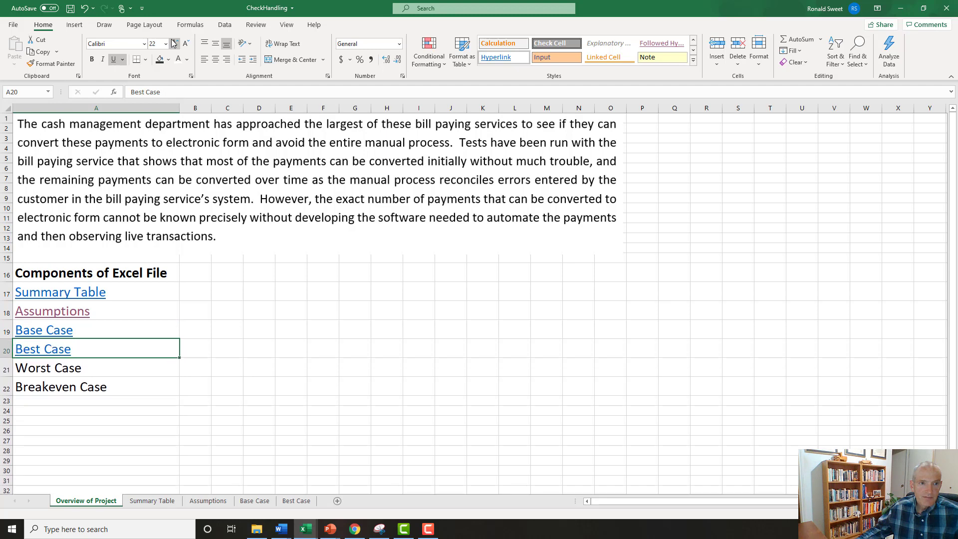
# Test the links from the Overview to Best Case and back, through Assumptions and Base Case, and to Best Case again.
pyautogui.click(40, 353)
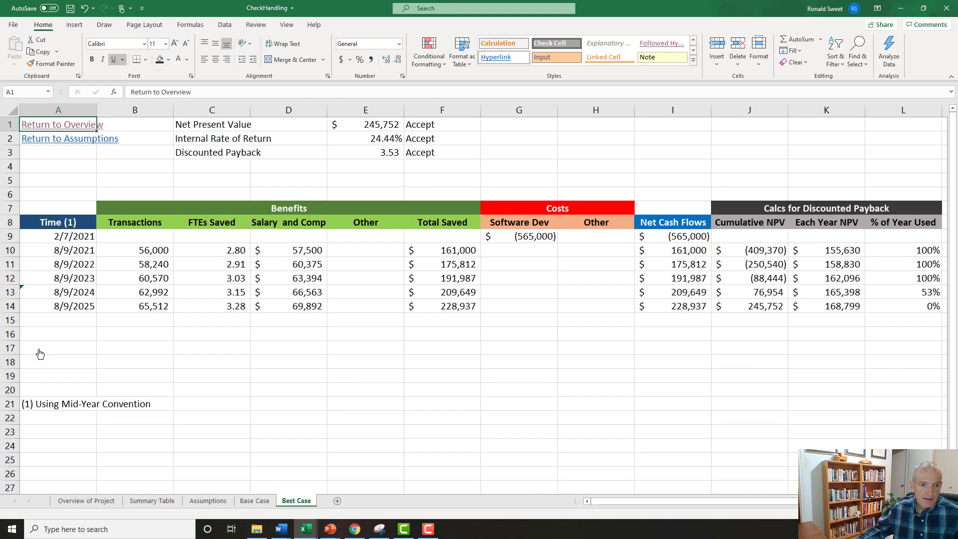
pyautogui.click(64, 129)
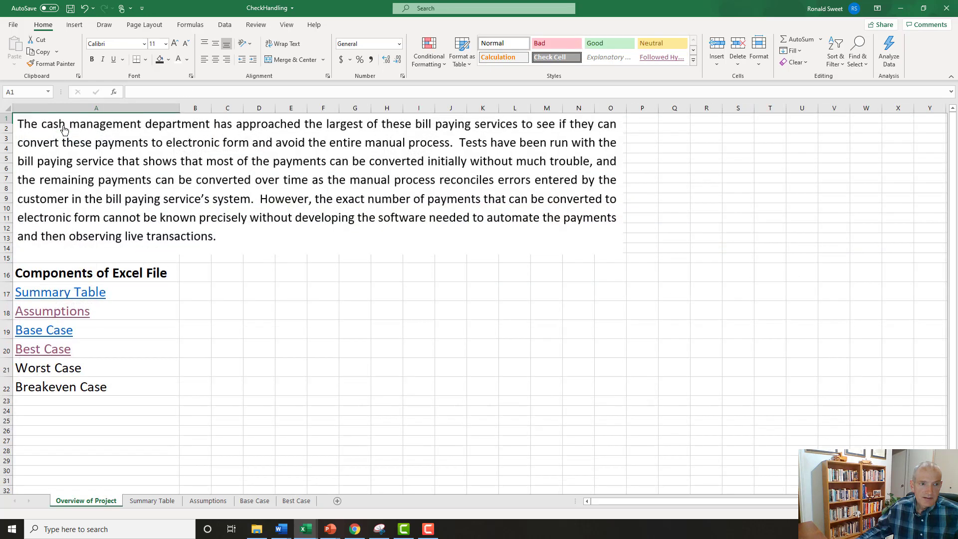
pyautogui.click(55, 317)
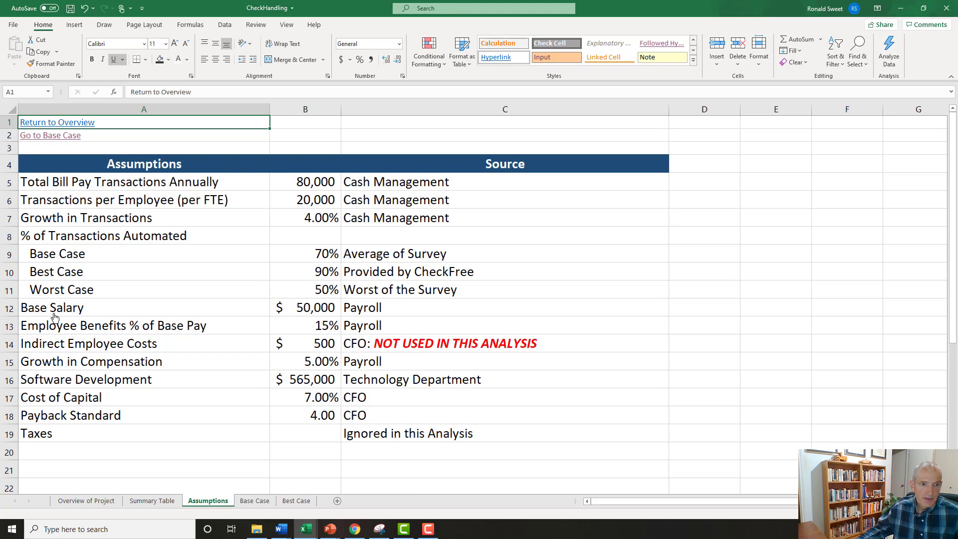
pyautogui.click(54, 142)
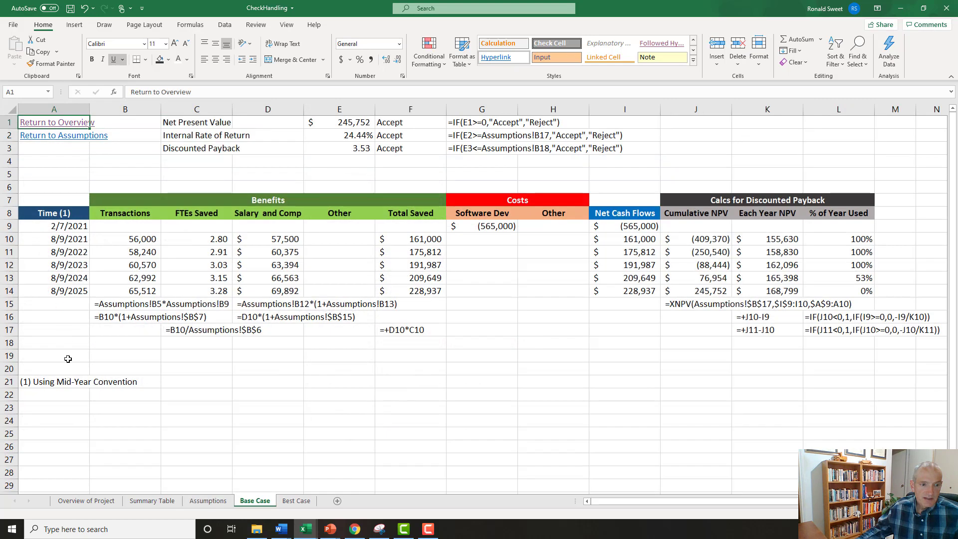
pyautogui.click(56, 144)
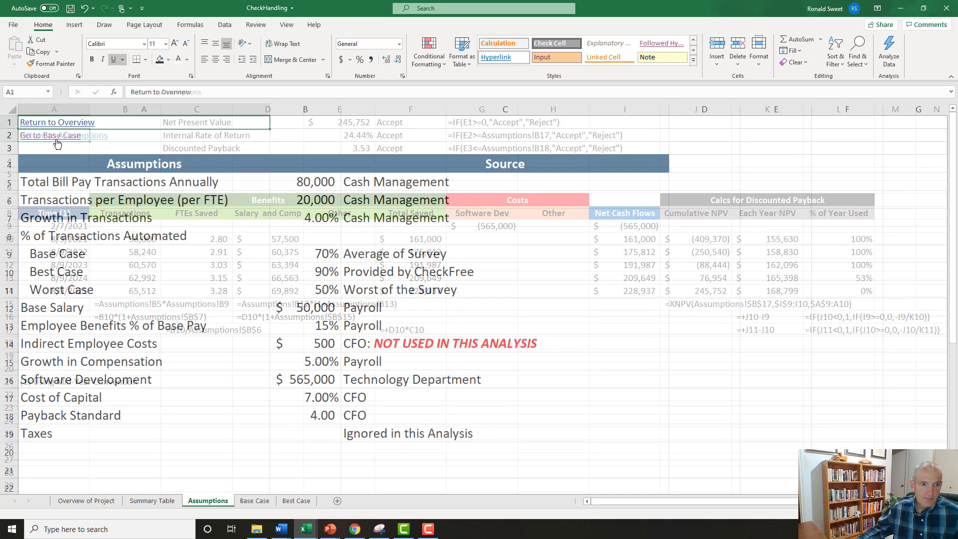
pyautogui.click(55, 125)
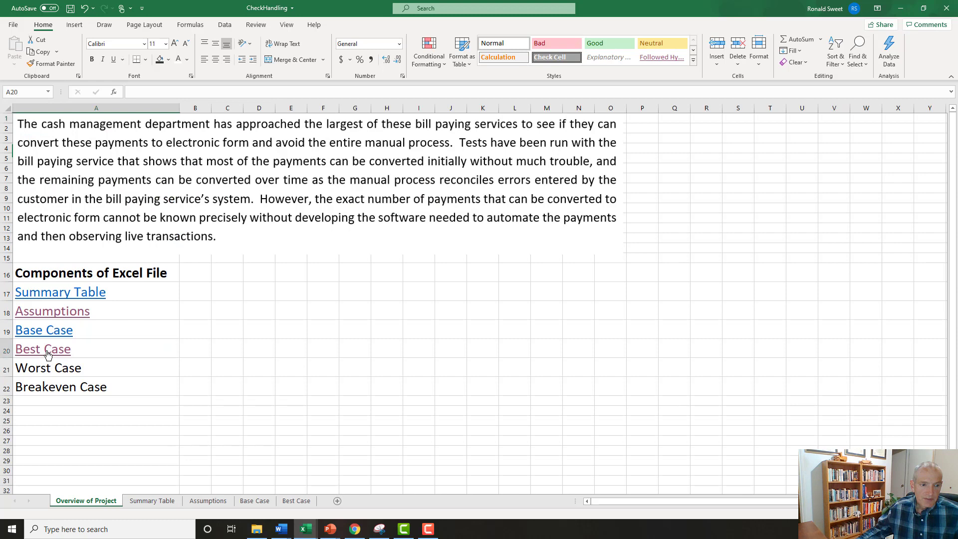
pyautogui.click(47, 349)
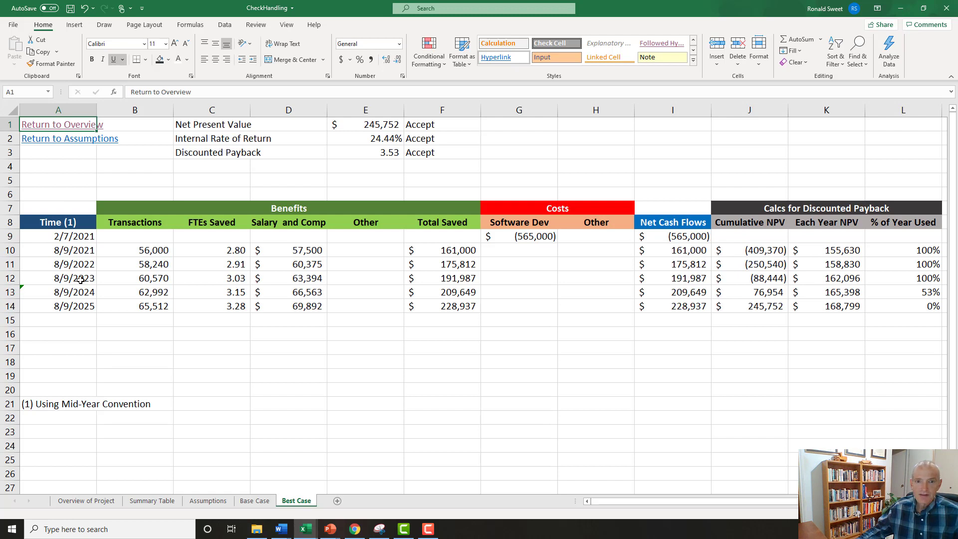
# Follow the link to Assumptions and examine the Base, Best and Worst Case percentages of transactions automated.
pyautogui.click(59, 142)
pyautogui.click(59, 142)
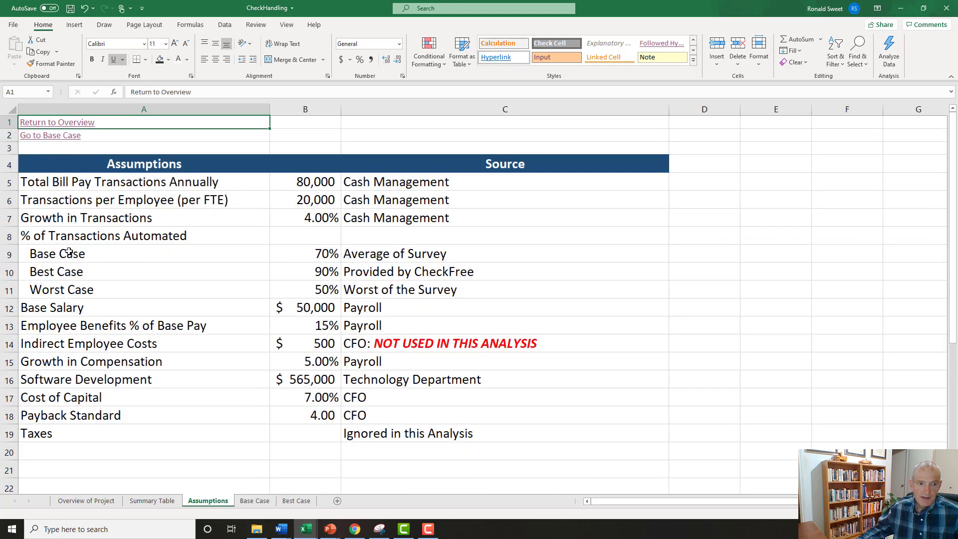
pyautogui.moveTo(45, 233); pyautogui.dragTo(420, 293)
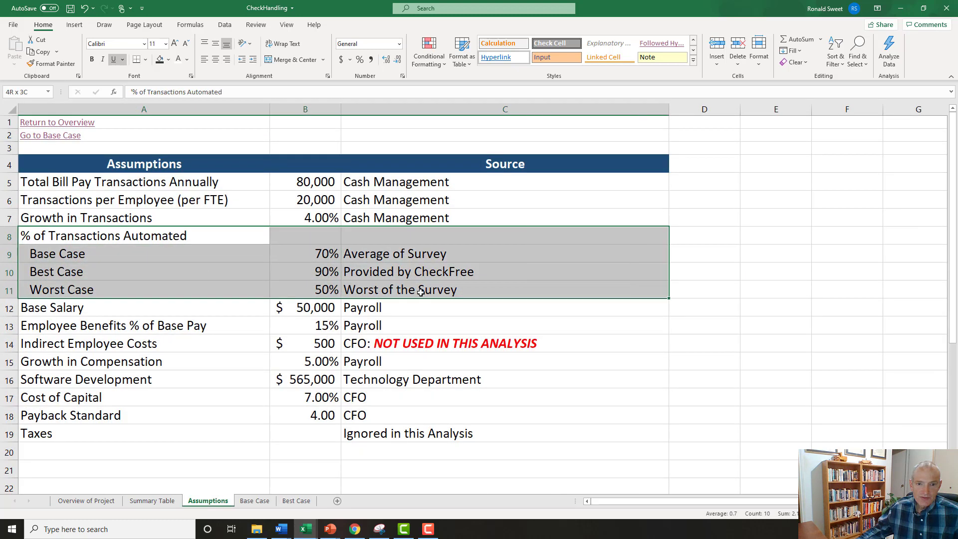
pyautogui.click(73, 273)
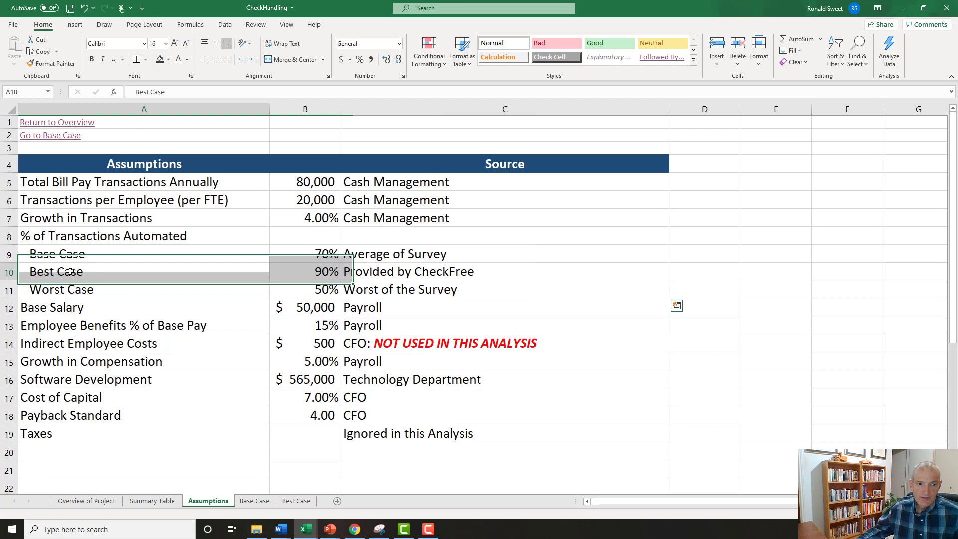
pyautogui.click(297, 272)
pyautogui.click(304, 251)
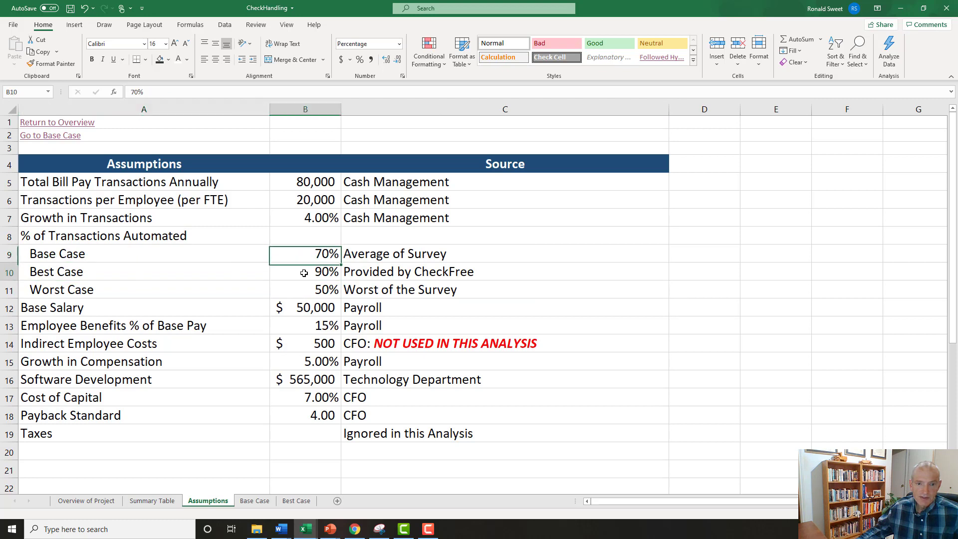
pyautogui.click(304, 271)
pyautogui.click(135, 269)
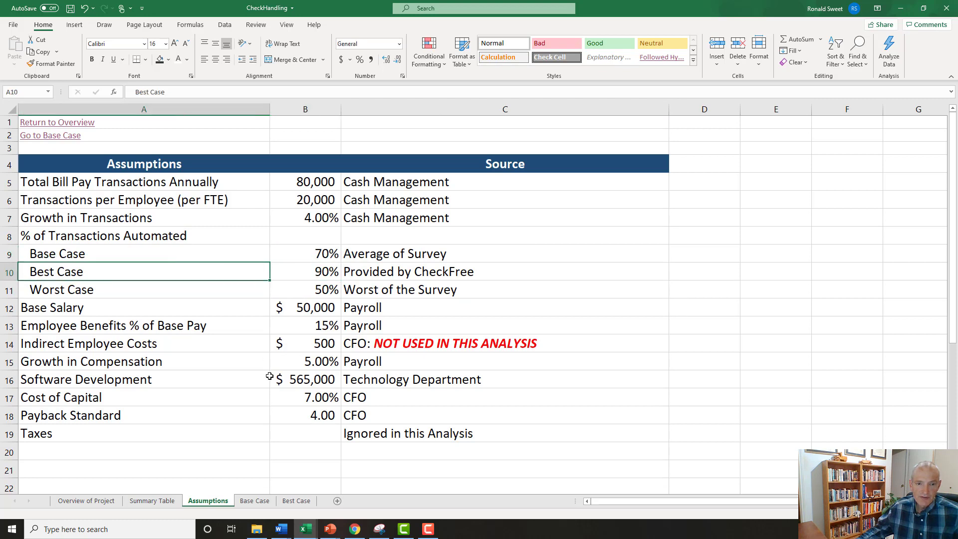
# Change the Best Case transactions formula in B10 to =Assumptions!B5*Assumptions!B10.
pyautogui.click(288, 501)
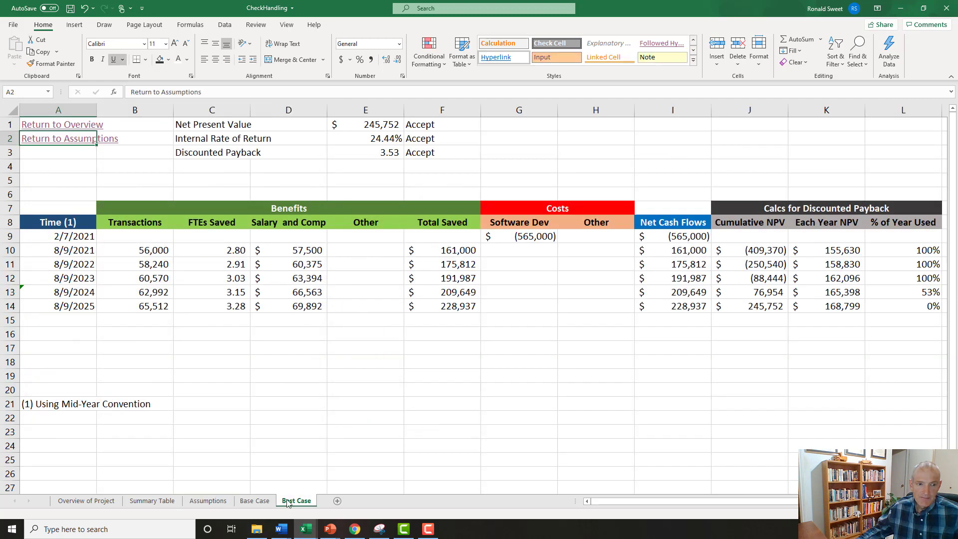
pyautogui.click(131, 252)
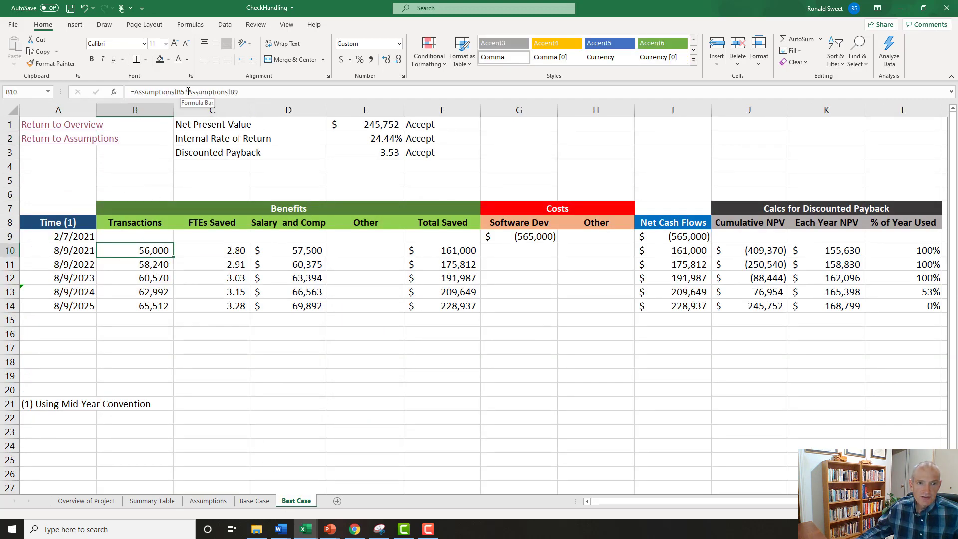
pyautogui.moveTo(188, 92); pyautogui.dragTo(238, 93)
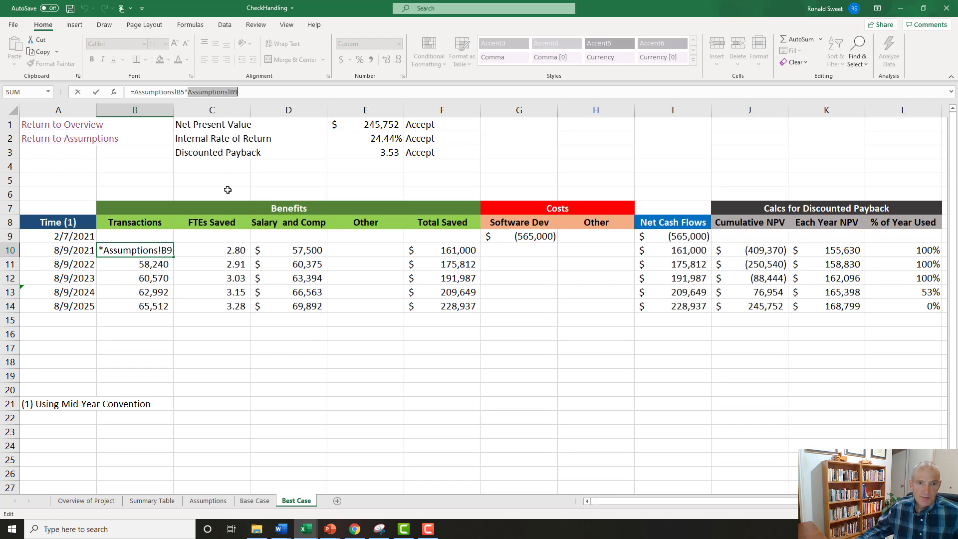
pyautogui.click(212, 499)
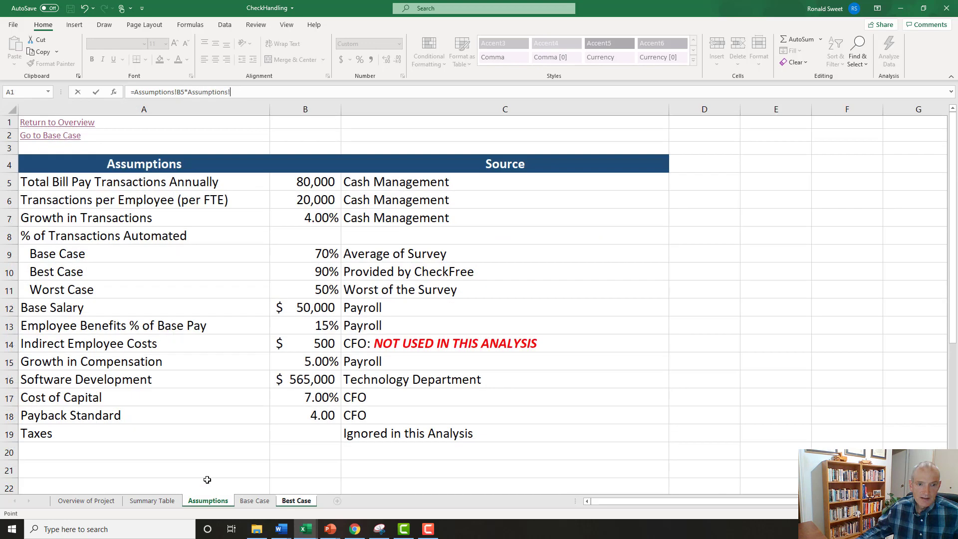
pyautogui.click(306, 265)
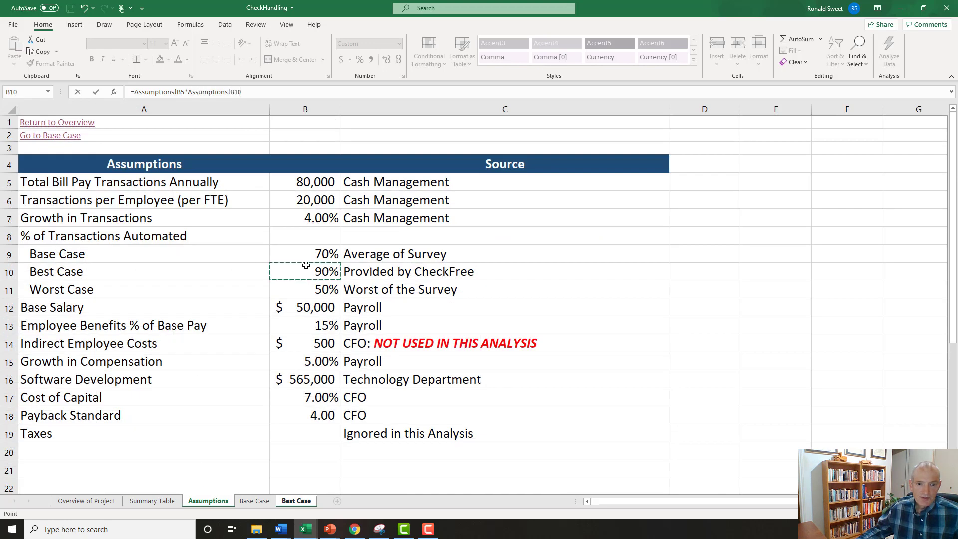
pyautogui.press('Return')
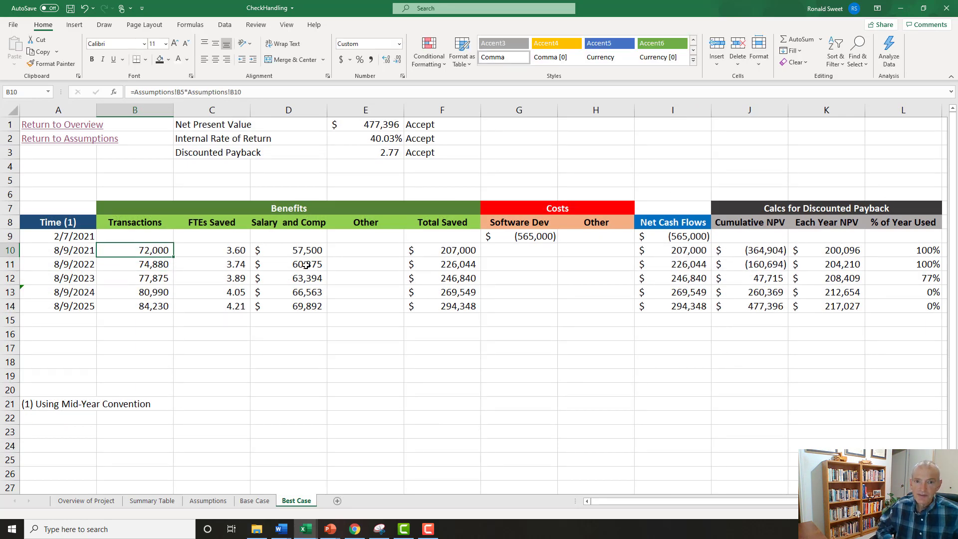
# Review the recalculated Best Case benefits, costs, discounted payback calculations, net present value, internal rate of return and payback cells.
pyautogui.press('Down')
pyautogui.press('Down')
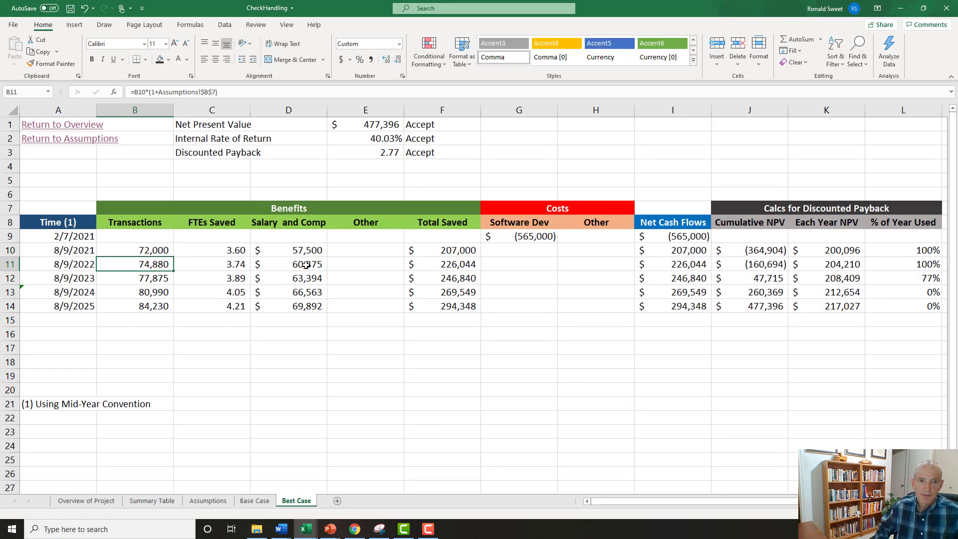
pyautogui.press('Right')
pyautogui.press('Up')
pyautogui.press('Up')
pyautogui.press('Right')
pyautogui.press('Down')
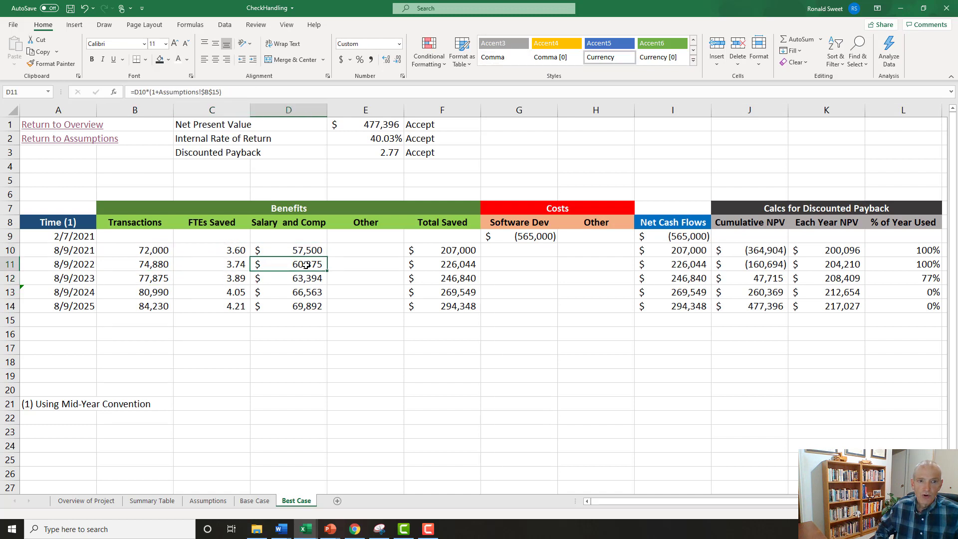
pyautogui.press('Right')
pyautogui.press('Right')
pyautogui.press('Down')
pyautogui.press('Up')
pyautogui.press('Up')
pyautogui.press('Up')
pyautogui.press('Up')
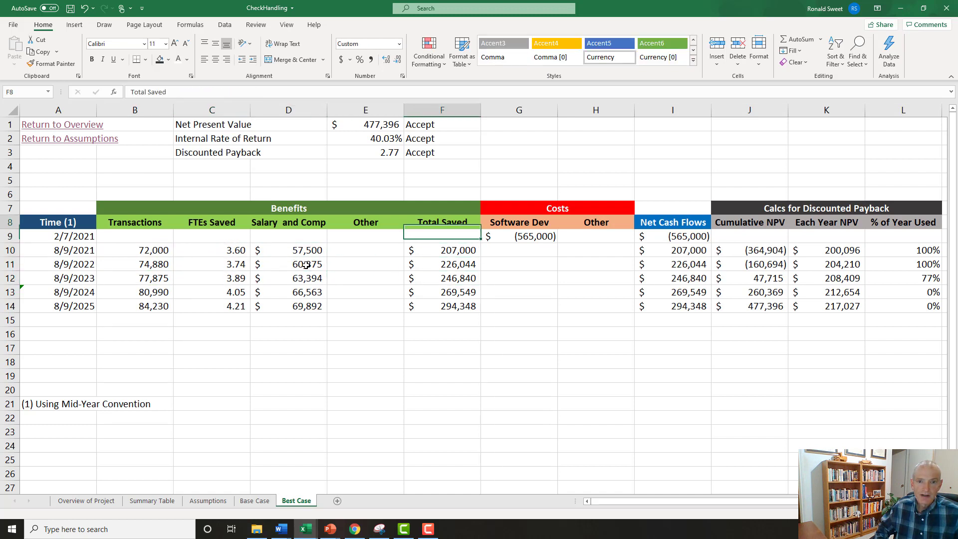
pyautogui.press('Up')
pyautogui.press('Up')
pyautogui.press('Up')
pyautogui.press('Up')
pyautogui.press('Up')
pyautogui.press('Up')
pyautogui.press('Up')
pyautogui.press('Left')
pyautogui.press('Down')
pyautogui.press('Down')
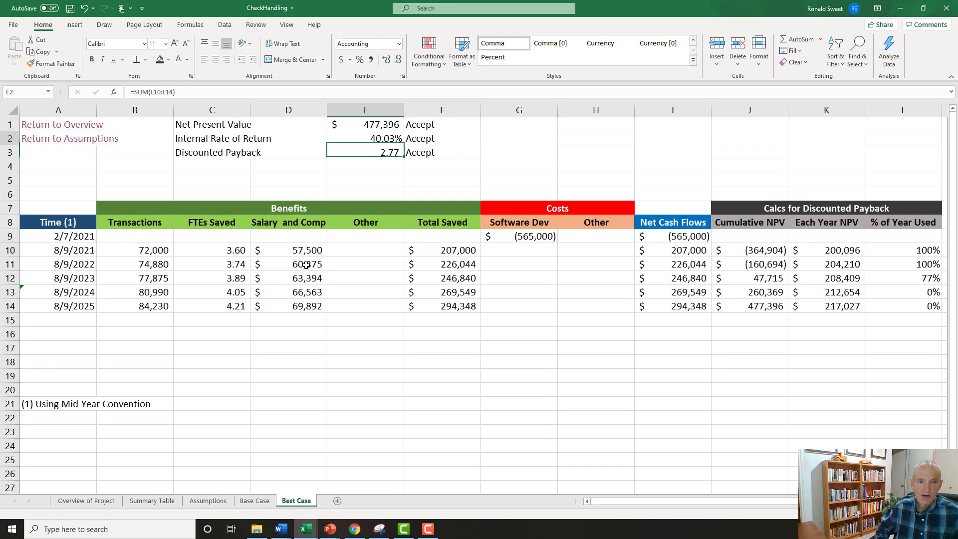
pyautogui.press('Up')
pyautogui.press('Up')
pyautogui.press('Right')
pyautogui.press('Right')
pyautogui.press('Down')
pyautogui.press('Down')
pyautogui.press('Down')
pyautogui.press('Down')
pyautogui.press('Down')
pyautogui.press('Down')
pyautogui.press('Down')
pyautogui.press('Down')
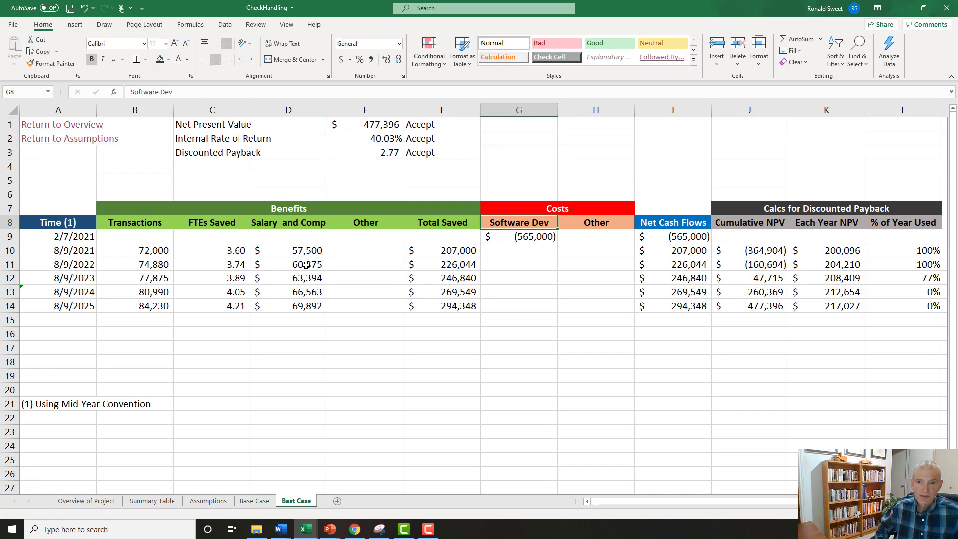
pyautogui.press('Right')
pyautogui.press('Right')
pyautogui.press('Down')
pyautogui.press('Down')
pyautogui.press('Down')
pyautogui.press('Down')
pyautogui.press('Right')
pyautogui.press('Right')
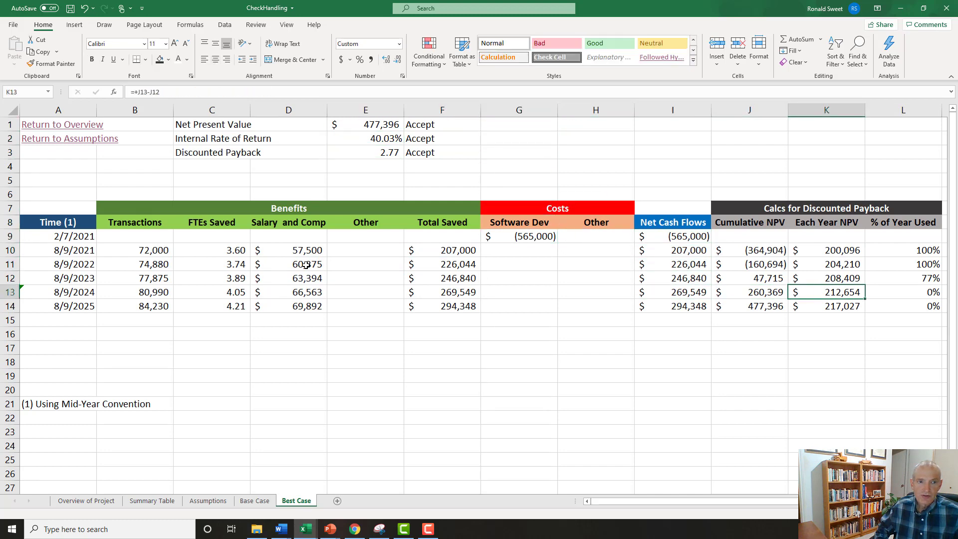
pyautogui.press('Left')
pyautogui.press('Left')
pyautogui.press('Left')
pyautogui.press('Left')
pyautogui.press('Left')
pyautogui.press('Left')
pyautogui.press('Left')
pyautogui.press('Left')
pyautogui.press('Left')
pyautogui.press('Left')
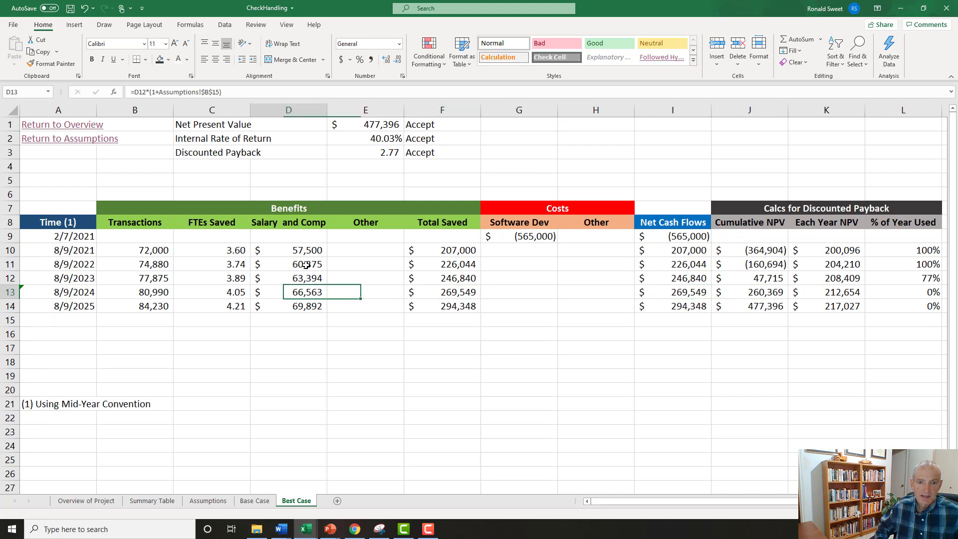
pyautogui.press('Up')
pyautogui.press('Up')
pyautogui.press('Up')
pyautogui.press('Up')
pyautogui.press('Up')
pyautogui.press('Up')
pyautogui.press('Up')
pyautogui.press('Up')
pyautogui.press('Up')
pyautogui.press('Up')
pyautogui.press('Up')
pyautogui.press('Up')
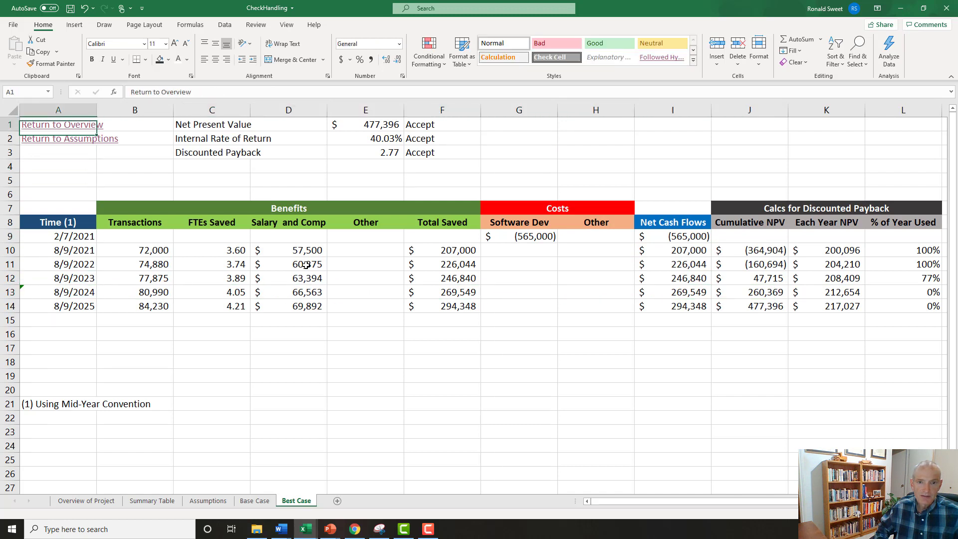
pyautogui.press('Right')
pyautogui.press('Right')
pyautogui.press('Right')
pyautogui.press('Right')
pyautogui.press('Down')
pyautogui.press('Down')
pyautogui.press('Up')
pyautogui.press('Up')
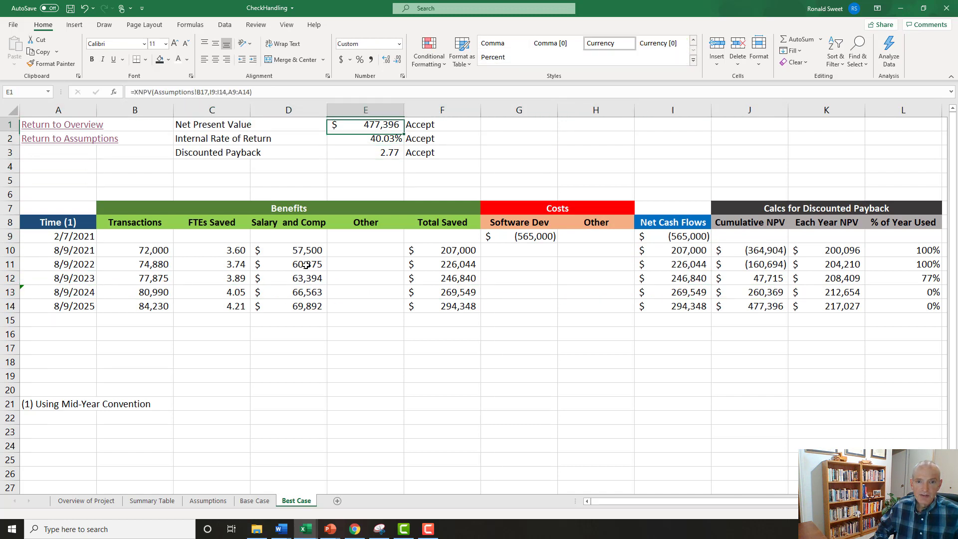
# Examine the Best Case decision formulas for net present value, internal rate of return and discounted payback in F1:F3.
pyautogui.press('Right')
pyautogui.press('Down')
pyautogui.press('Down')
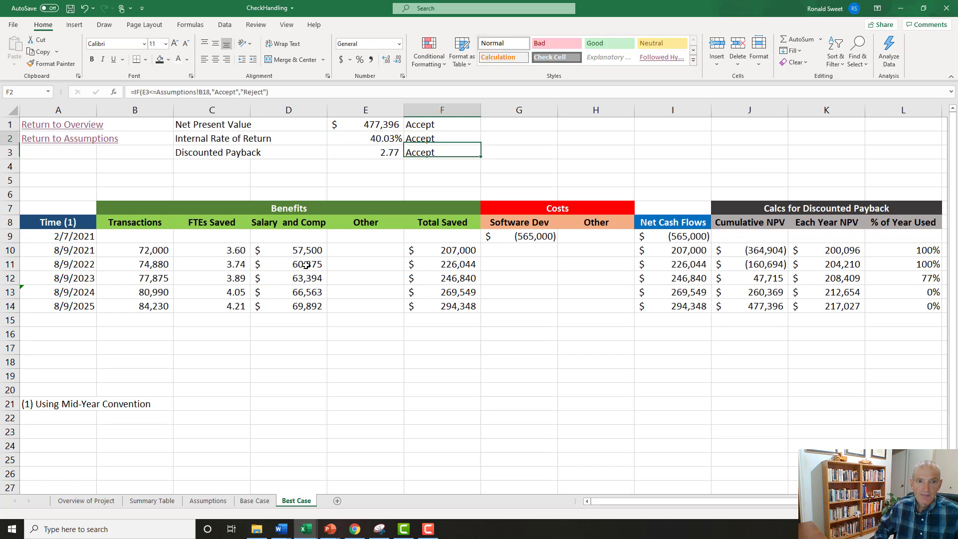
pyautogui.press('Up')
pyautogui.press('Up')
pyautogui.press('Left')
pyautogui.press('Down')
pyautogui.press('Right')
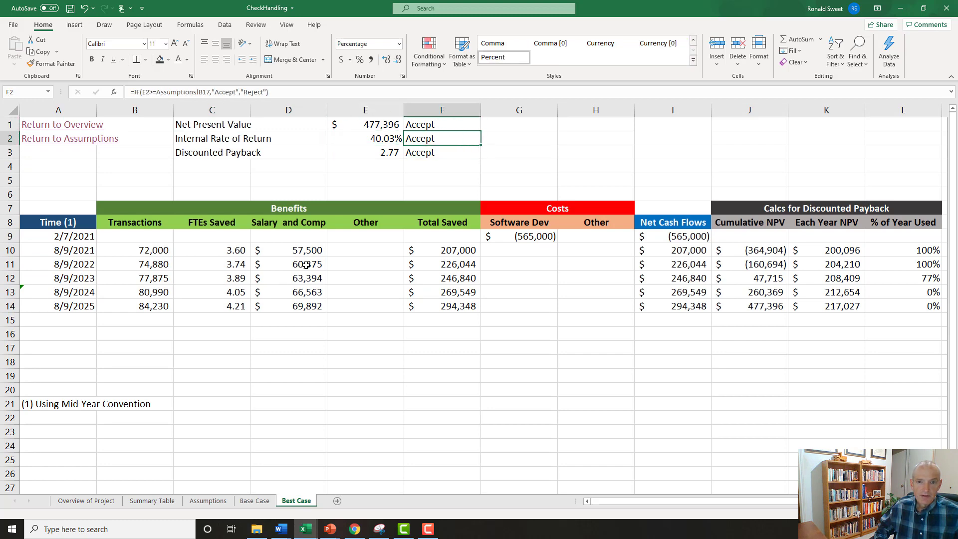
pyautogui.click(299, 94)
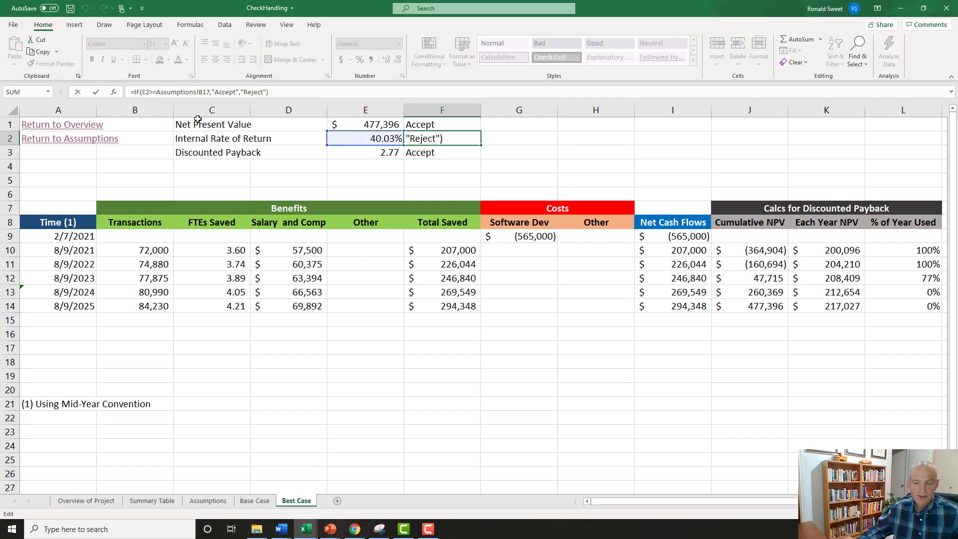
pyautogui.press('Return')
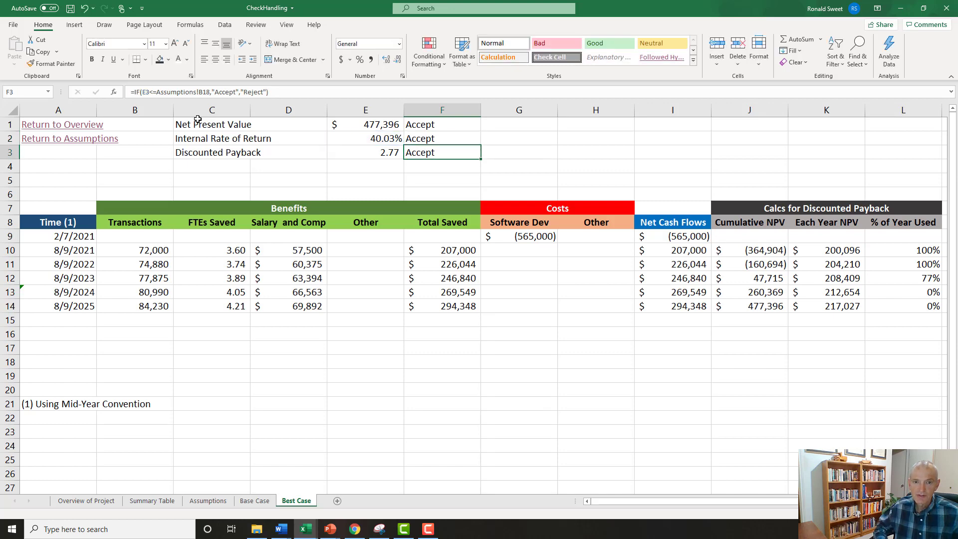
# Examine the Best Case cumulative NPV and percent-of-year-used calculations around rows 11 and 12, along with the dates in the Time column.
pyautogui.press('Down')
pyautogui.press('Down')
pyautogui.press('Down')
pyautogui.press('Down')
pyautogui.press('Down')
pyautogui.press('Down')
pyautogui.press('Down')
pyautogui.press('Down')
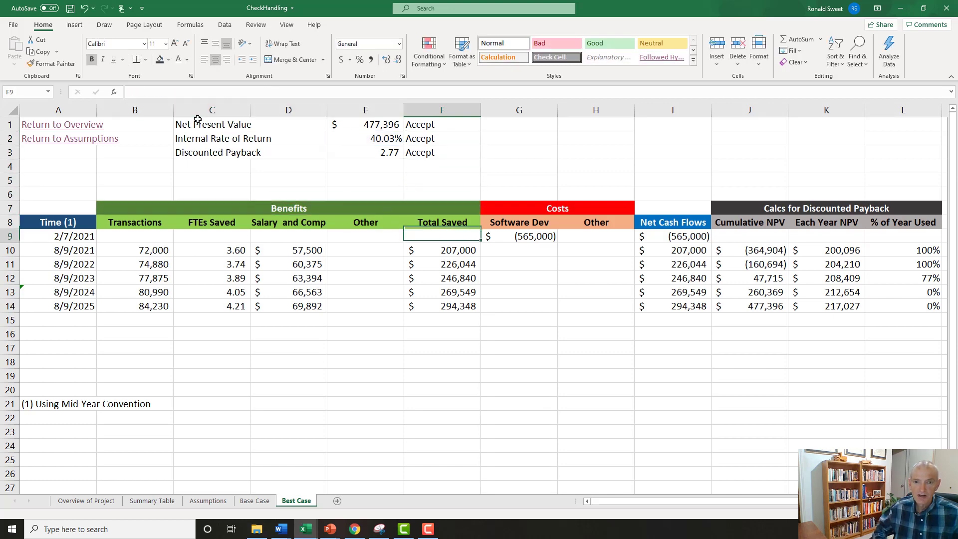
pyautogui.press('Right')
pyautogui.press('Right')
pyautogui.press('Right')
pyautogui.press('Right')
pyautogui.press('Right')
pyautogui.press('Right')
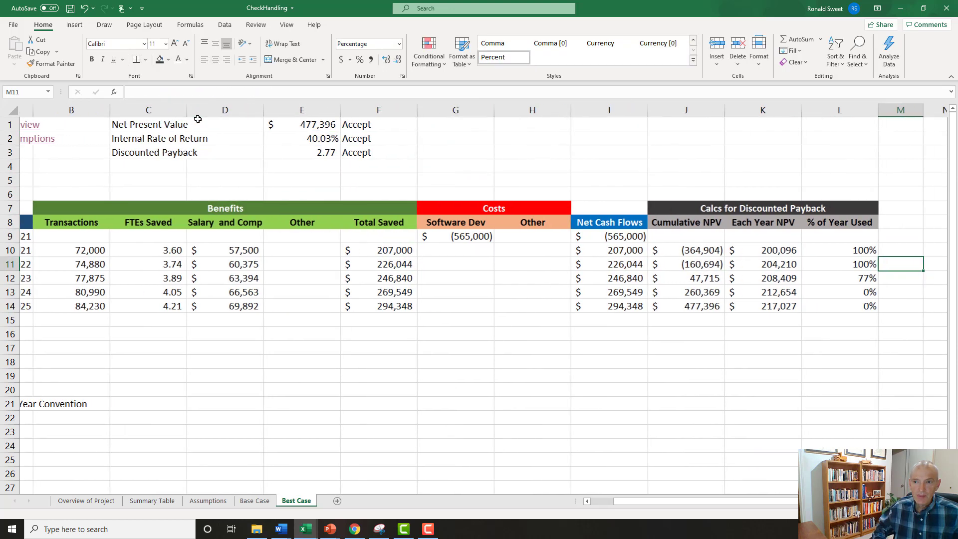
pyautogui.press('Left')
pyautogui.press('Left')
pyautogui.press('Right')
pyautogui.press('Down')
pyautogui.press('Right')
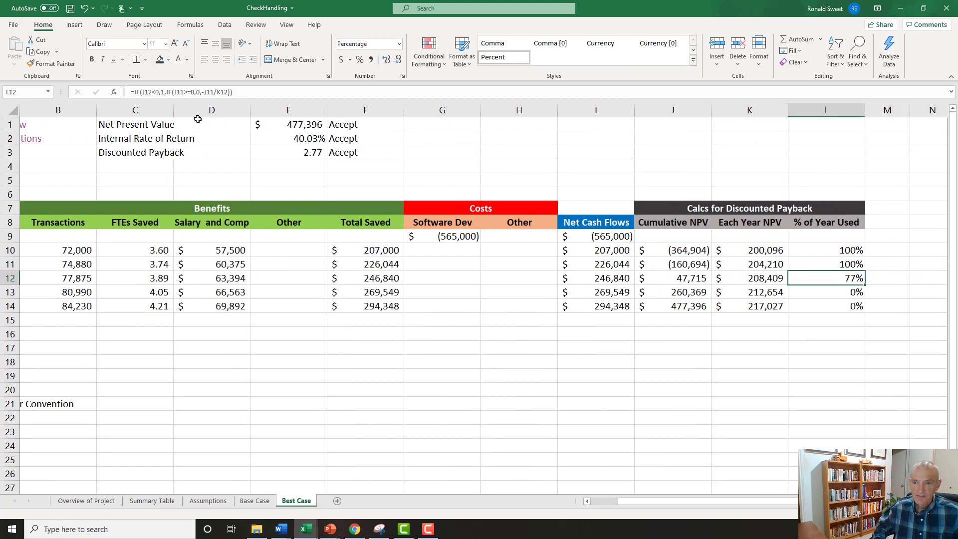
pyautogui.press('Left')
pyautogui.press('Left')
pyautogui.press('Up')
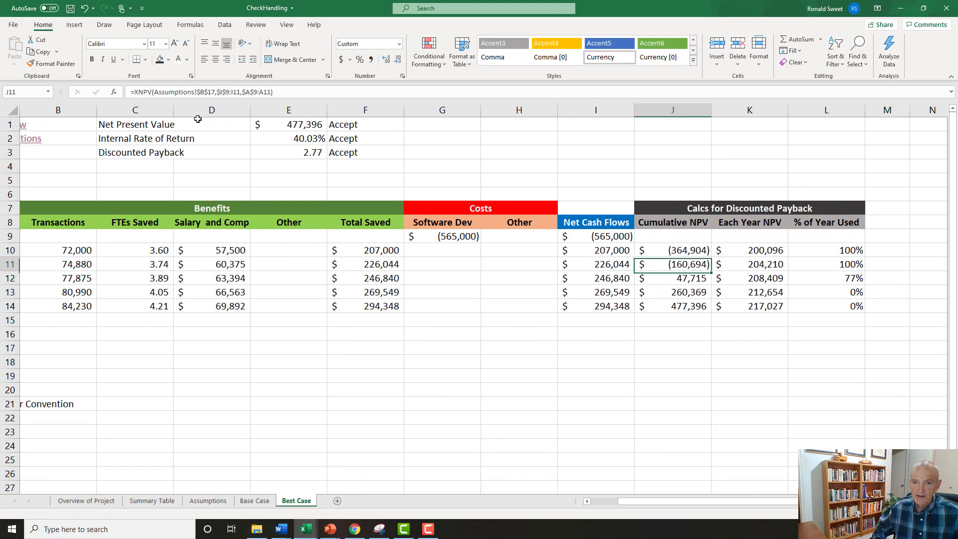
pyautogui.press('Down')
pyautogui.press('Left')
pyautogui.press('Left')
pyautogui.press('Left')
pyautogui.press('Left')
pyautogui.press('Left')
pyautogui.press('Left')
pyautogui.press('Left')
pyautogui.press('Left')
pyautogui.press('Left')
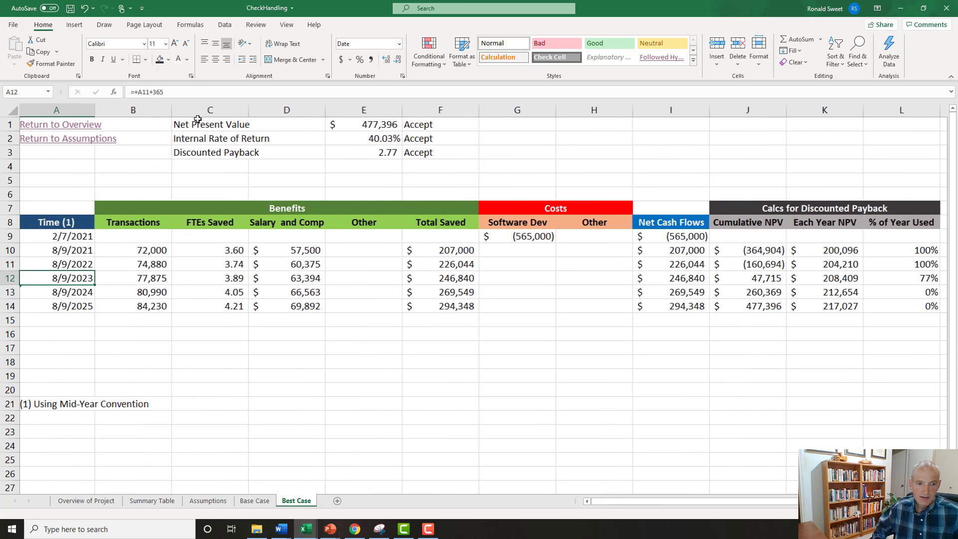
pyautogui.press('Up')
pyautogui.press('Up')
pyautogui.press('Up')
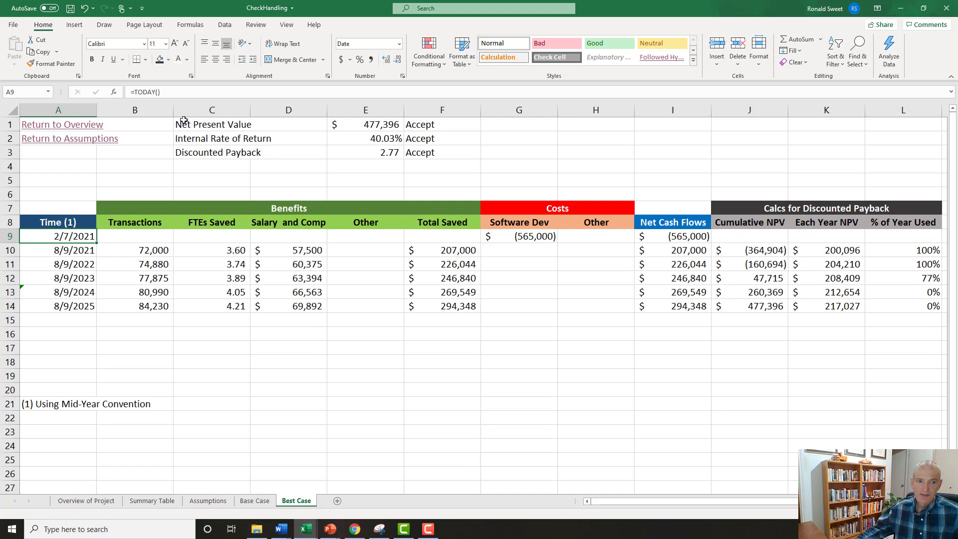
# Add a new worksheet after Best Case and name it Worst Case.
pyautogui.click(337, 500)
pyautogui.doubleClick(330, 501)
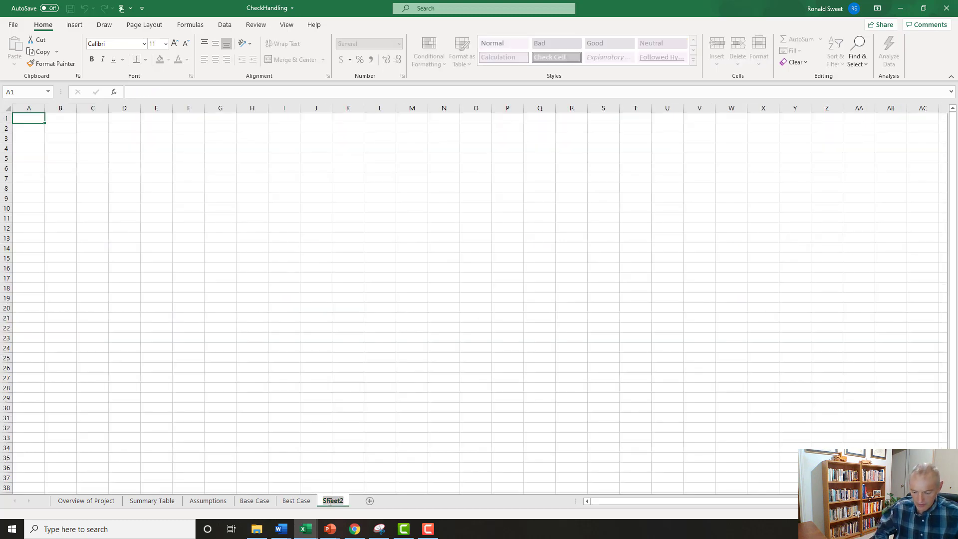
pyautogui.write('Worst Case')
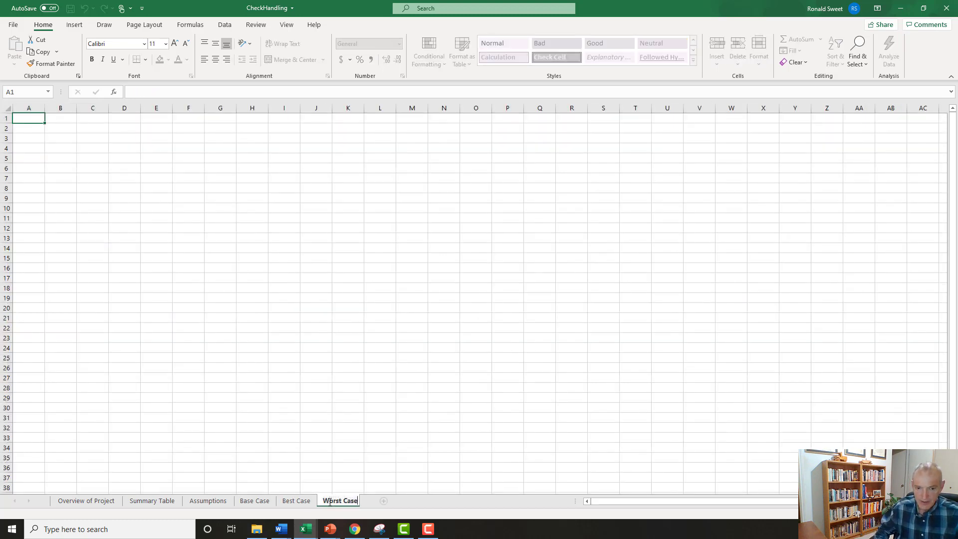
pyautogui.press('Return')
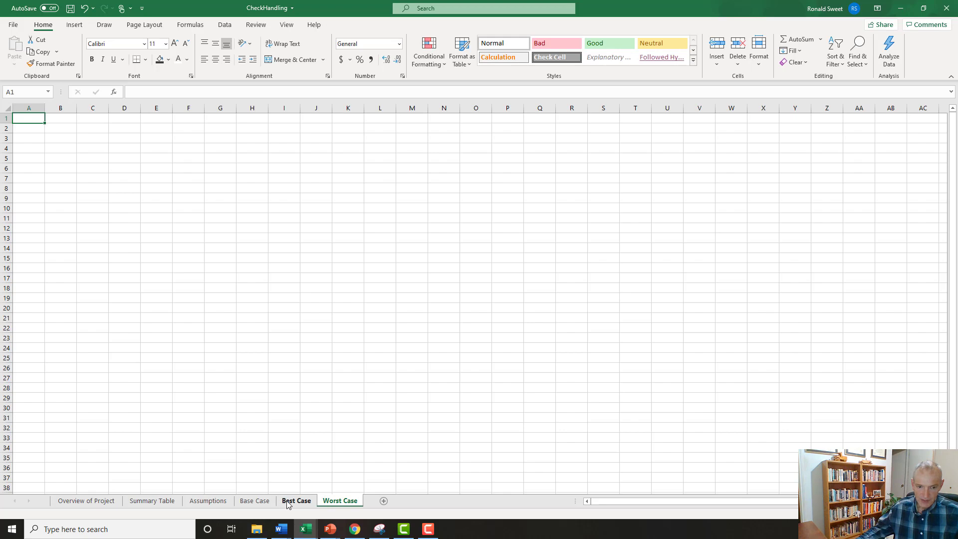
# Copy the entire Best Case sheet into the Worst Case sheet.
pyautogui.click(288, 503)
pyautogui.click(9, 111)
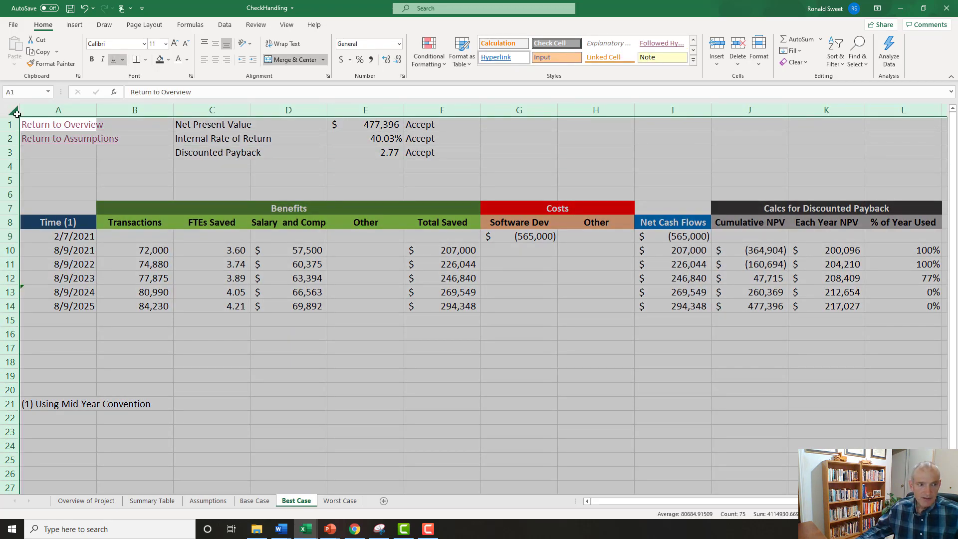
pyautogui.hotkey('ctrl', 'c')
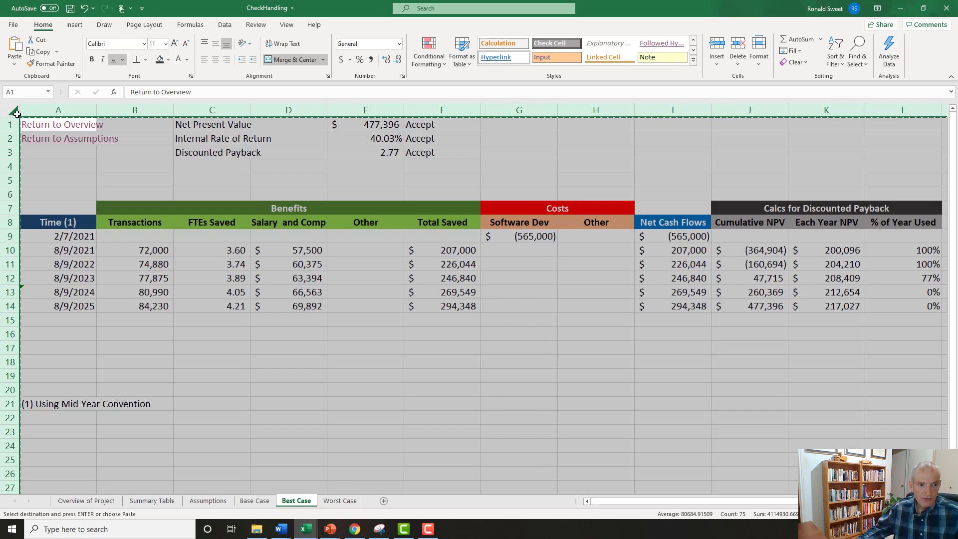
pyautogui.click(340, 501)
pyautogui.press('Return')
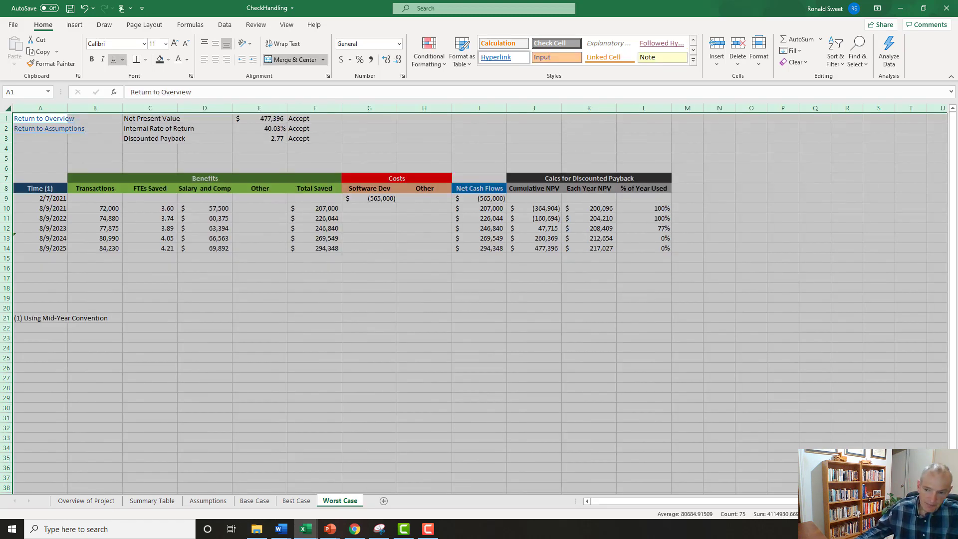
pyautogui.scroll(3, 350, 209)
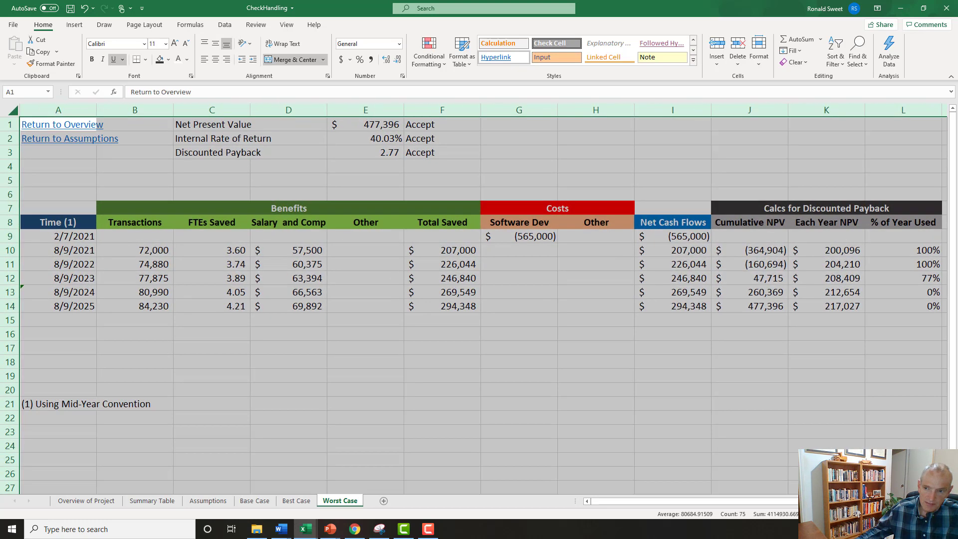
# Look up the Worst Case automation percentage in Assumptions and change the Worst Case formula in B10 to =Assumptions!B5*Assumptions!B11.
pyautogui.click(143, 251)
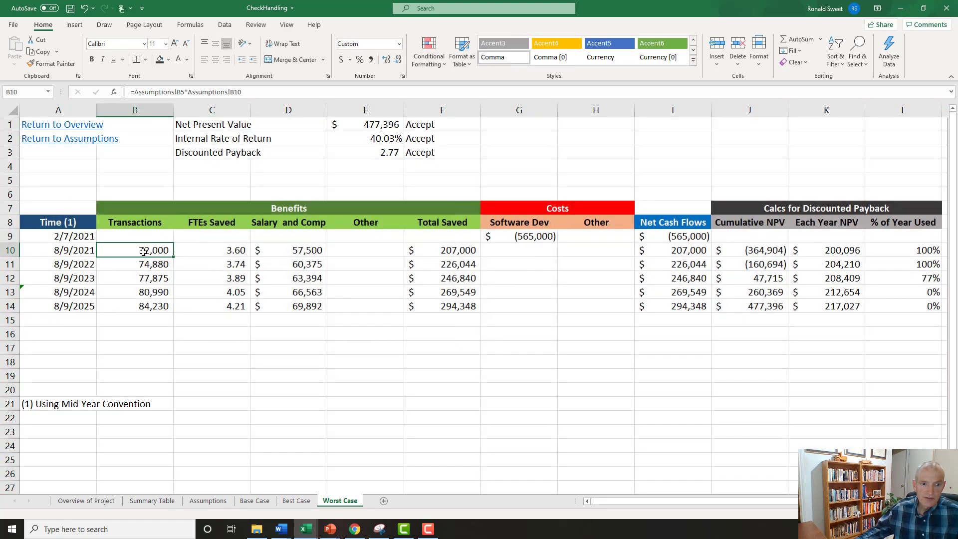
pyautogui.click(204, 504)
pyautogui.click(53, 294)
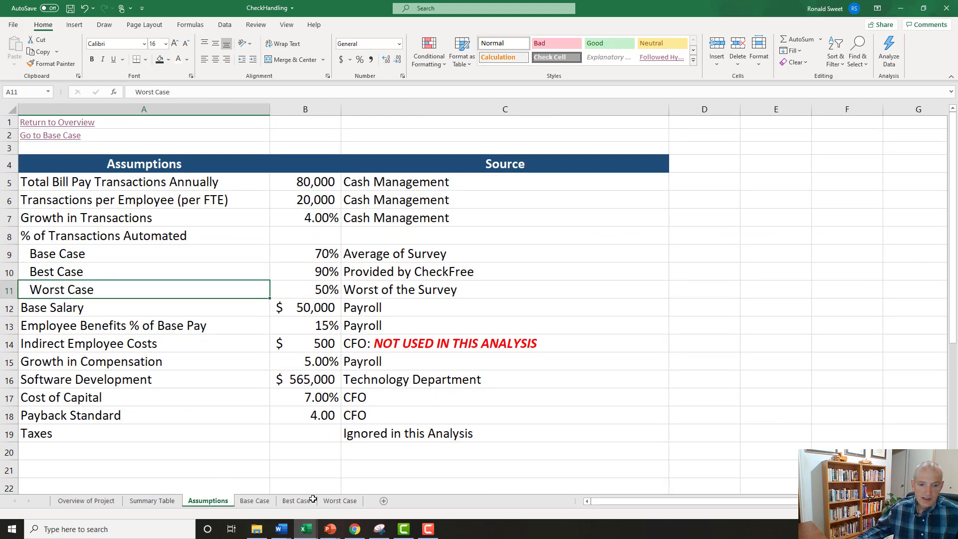
pyautogui.click(339, 501)
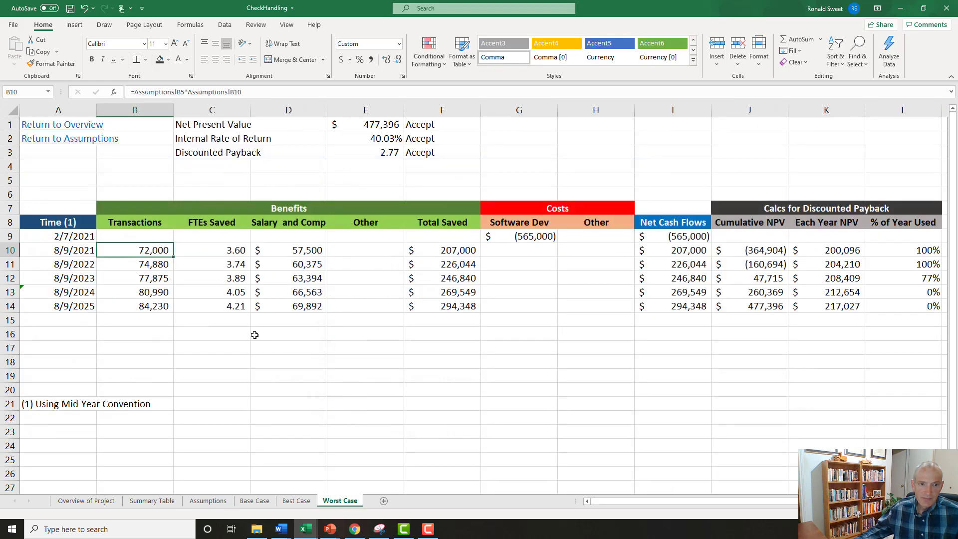
pyautogui.click(238, 91)
pyautogui.press('Delete')
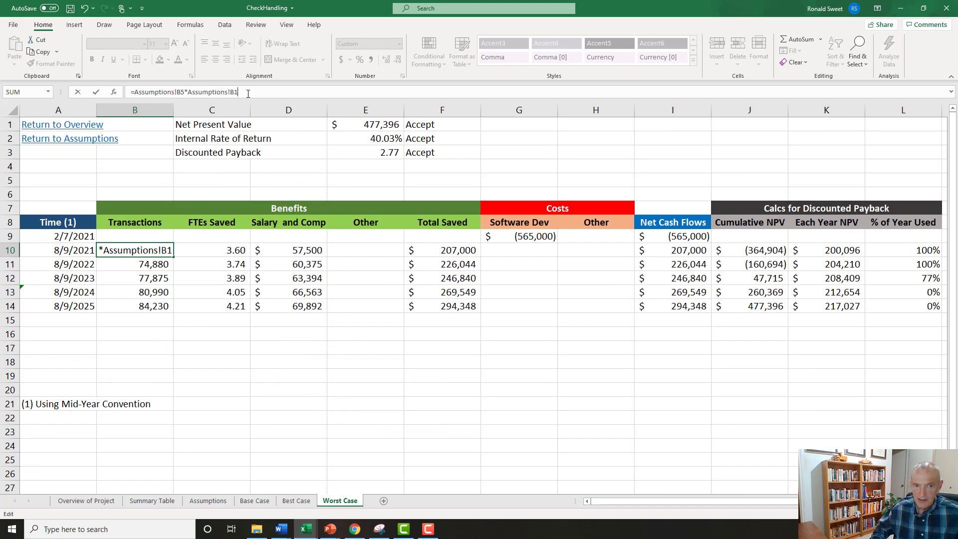
pyautogui.write('1')
pyautogui.press('Return')
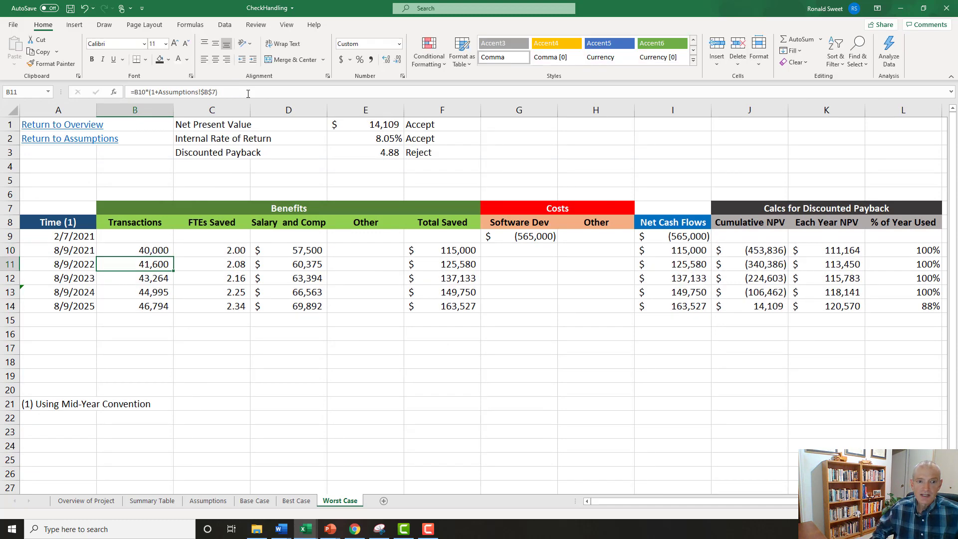
# Review the recalculated Worst Case transactions and dates, the discounted payback and the accept-or-reject decisions in F1:F3.
pyautogui.press('Up')
pyautogui.press('Down')
pyautogui.press('Down')
pyautogui.press('Down')
pyautogui.press('Left')
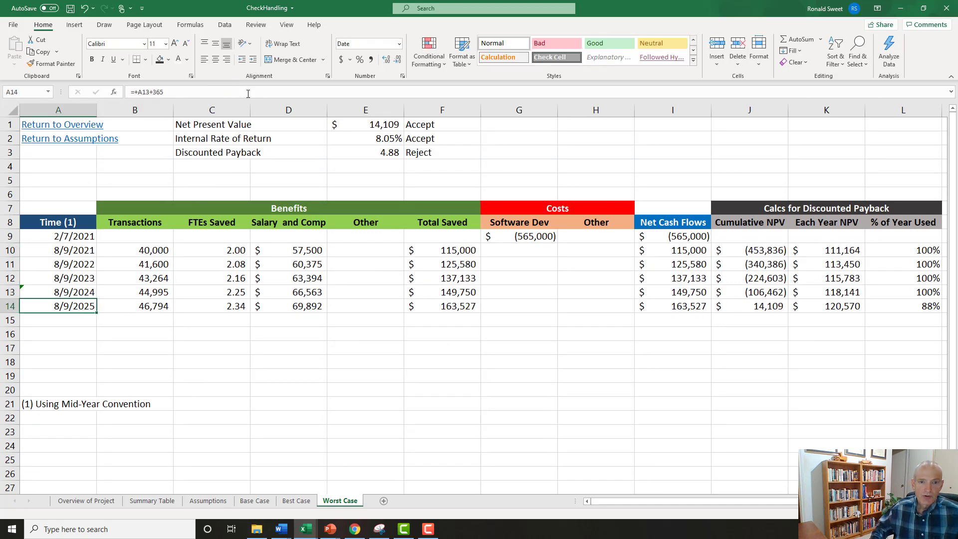
pyautogui.click(412, 126)
pyautogui.press('Down')
pyautogui.press('Down')
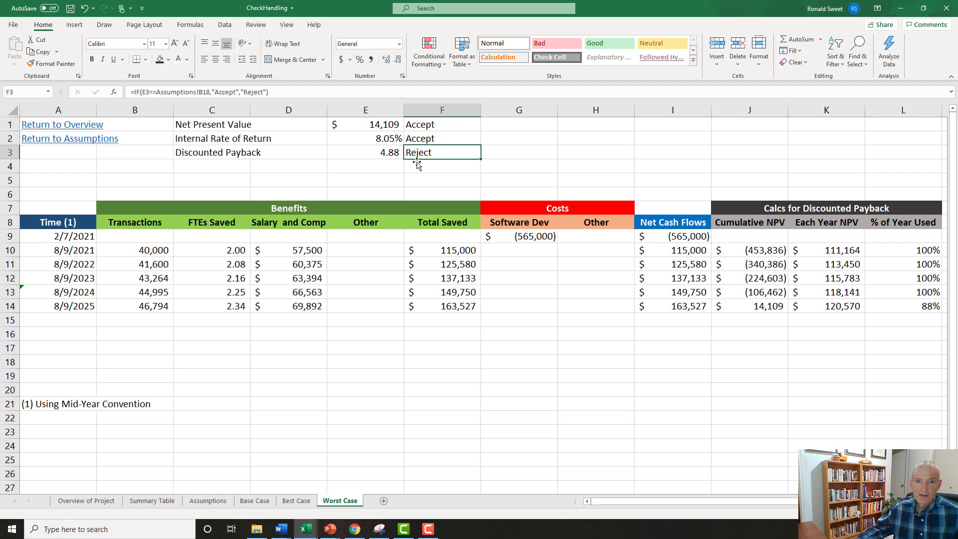
pyautogui.click(390, 153)
pyautogui.click(407, 152)
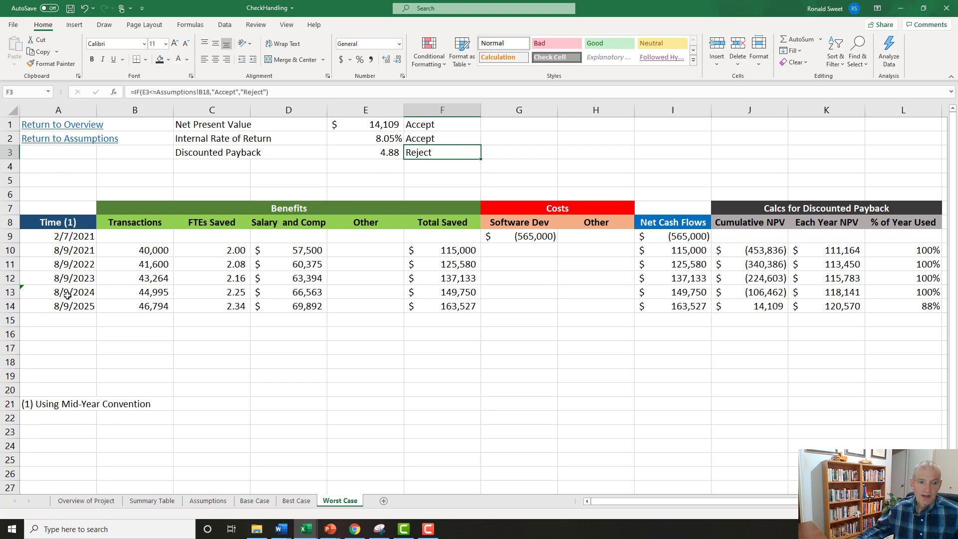
# Return to the project overview and link the Worst Case entry in A21 to the Worst Case sheet.
pyautogui.click(63, 126)
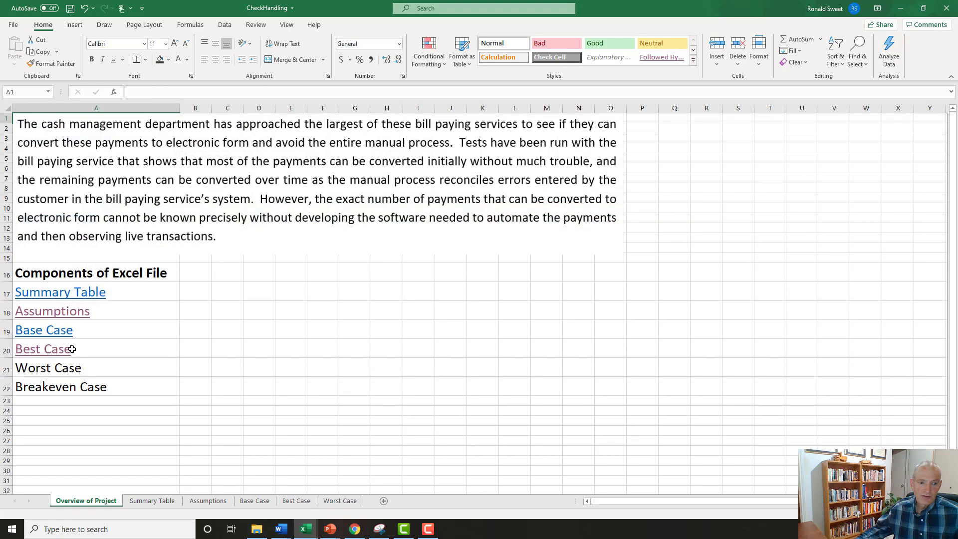
pyautogui.click(50, 375)
pyautogui.rightClick(50, 374)
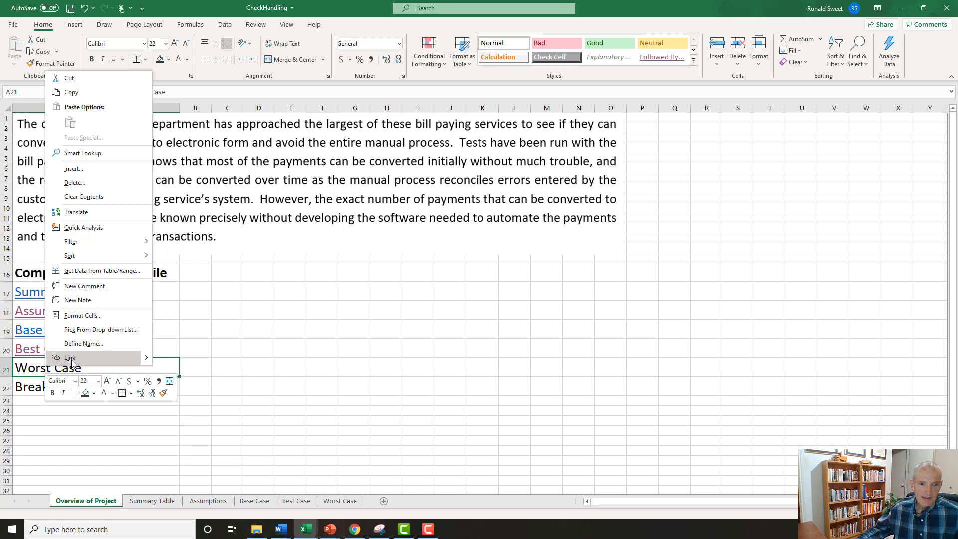
pyautogui.click(69, 358)
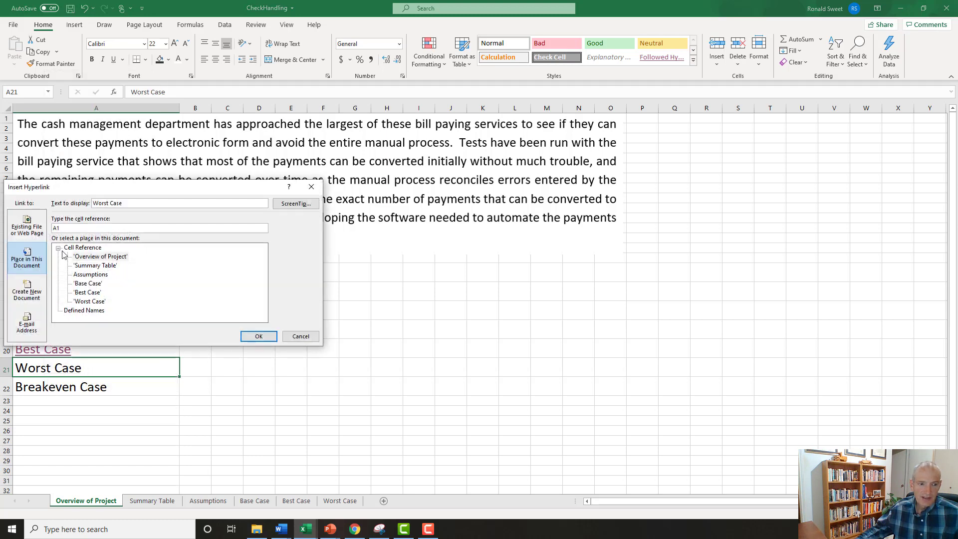
pyautogui.click(88, 302)
pyautogui.click(244, 334)
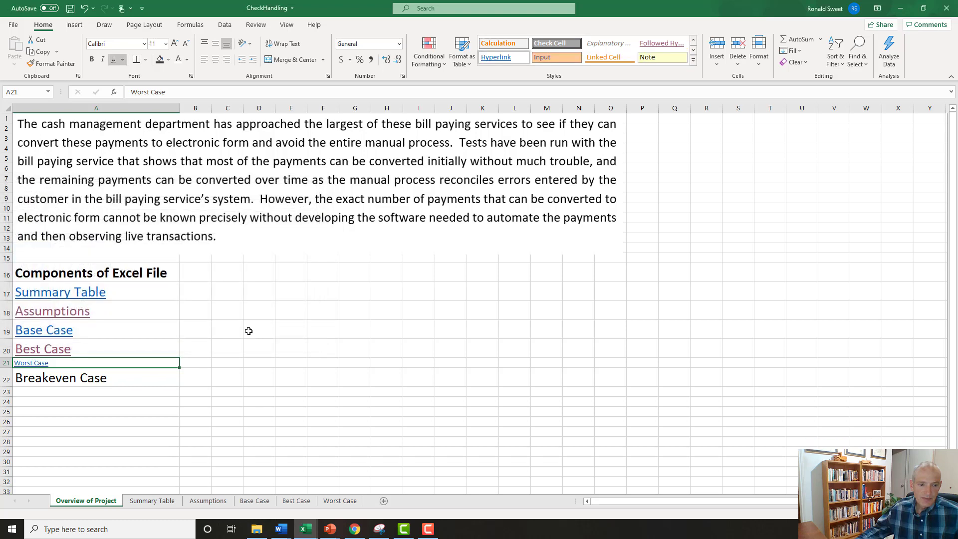
# Set the Worst Case link's font size to 22 and follow the link to test it.
pyautogui.click(175, 44)
pyautogui.click(175, 44)
pyautogui.click(174, 44)
pyautogui.click(175, 44)
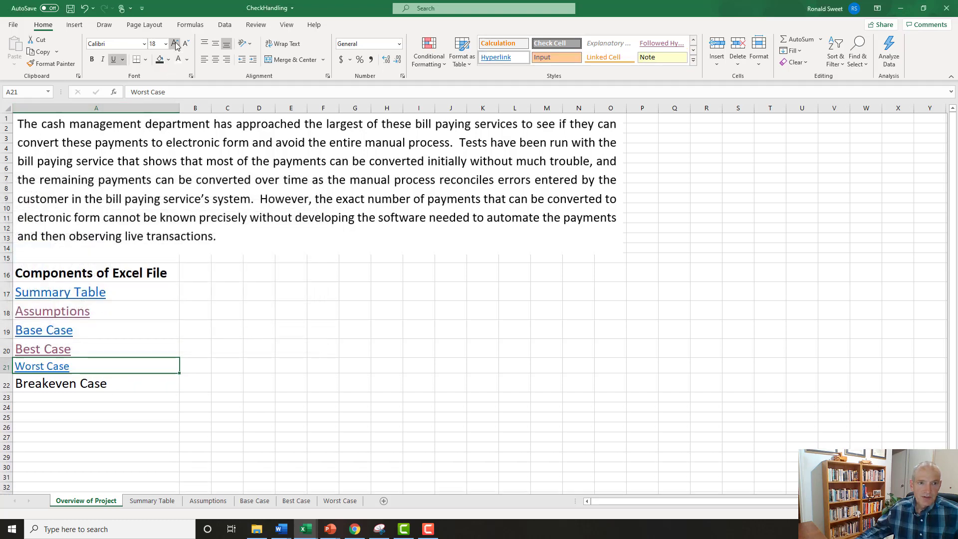
pyautogui.click(174, 44)
pyautogui.click(175, 44)
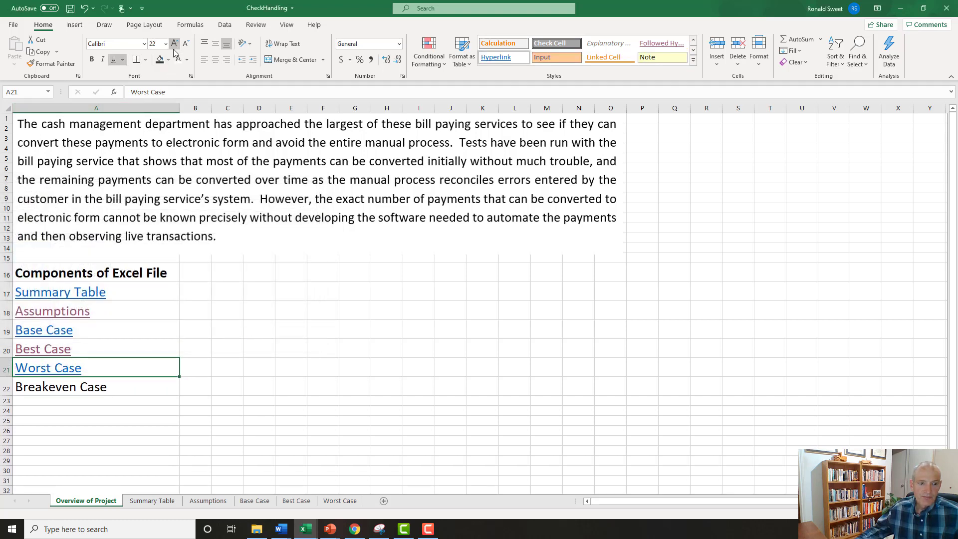
pyautogui.click(50, 370)
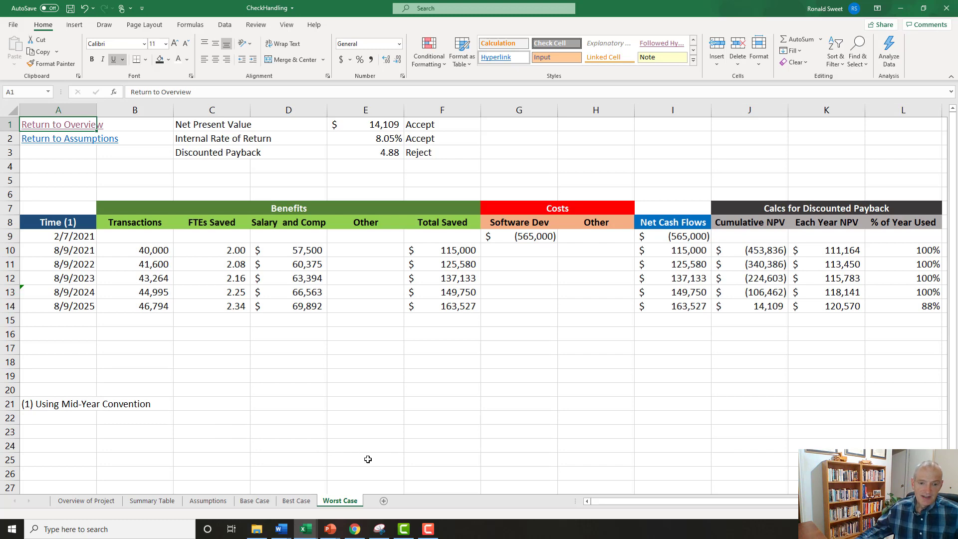
# Add a new worksheet after Worst Case and name it Breakeven Case.
pyautogui.click(385, 501)
pyautogui.doubleClick(383, 501)
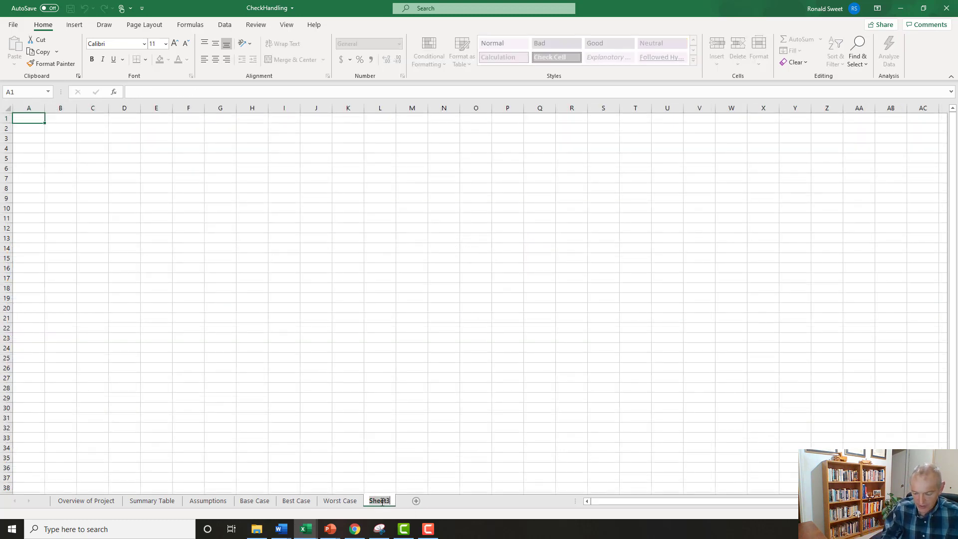
pyautogui.write('Breakeven Case')
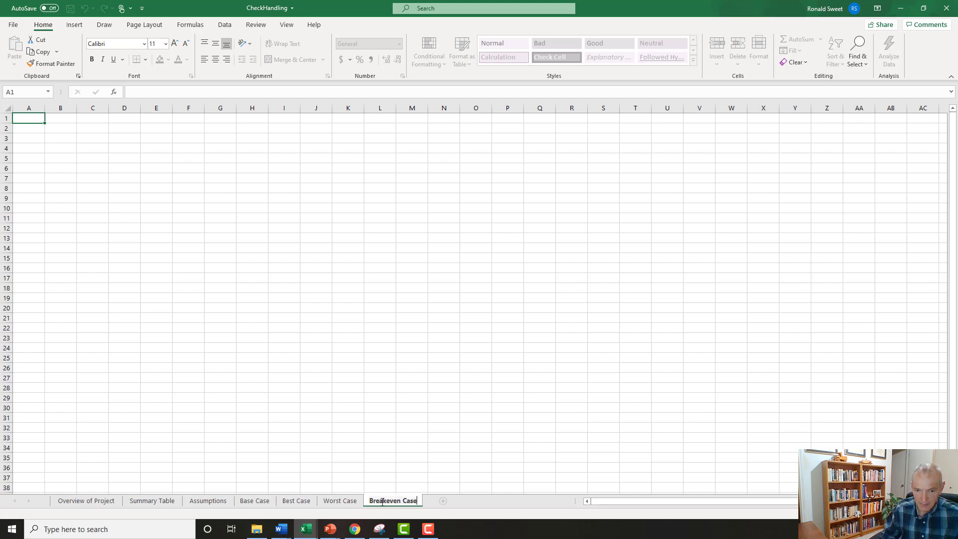
pyautogui.press('Return')
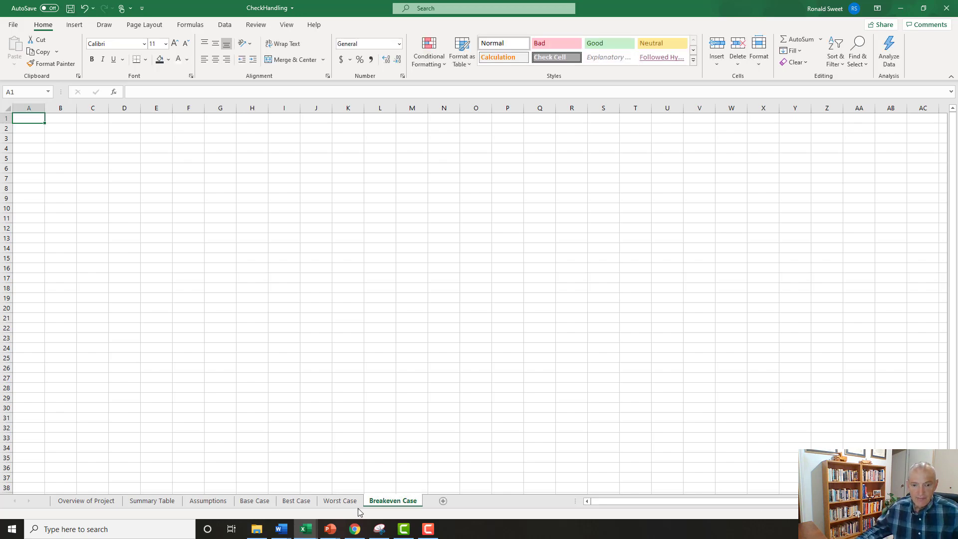
# Copy the entire contents of the Worst Case sheet into the Breakeven Case sheet, starting at A1.
pyautogui.click(341, 503)
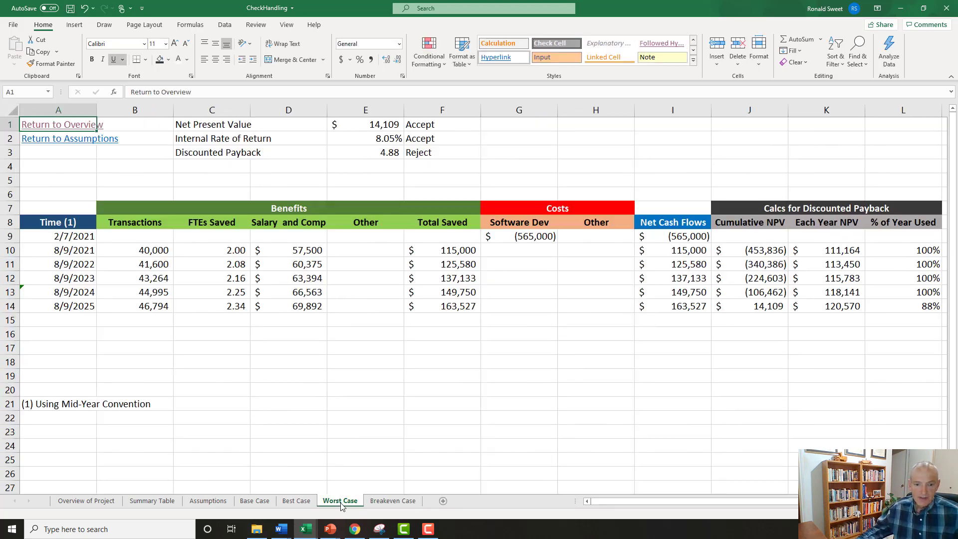
pyautogui.click(9, 110)
pyautogui.hotkey('ctrl', 'c')
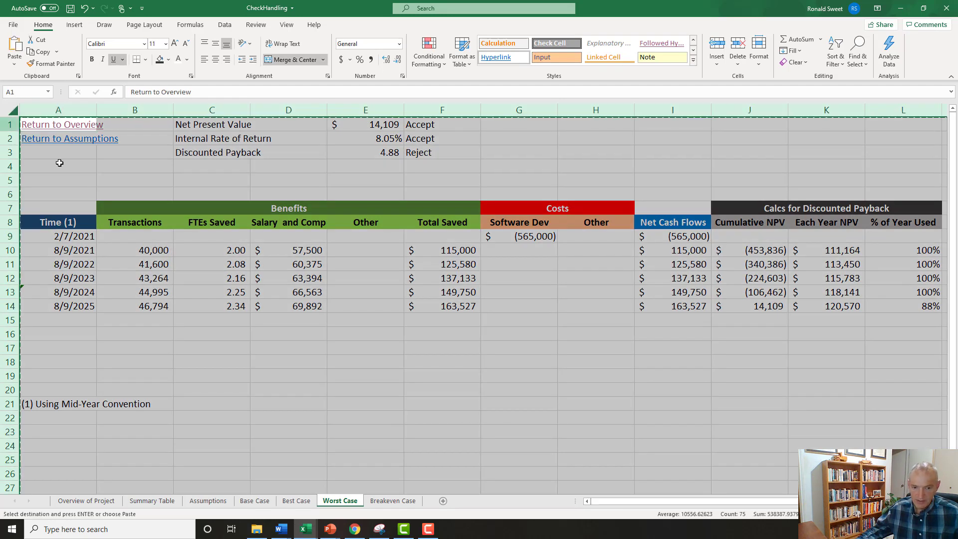
pyautogui.click(392, 502)
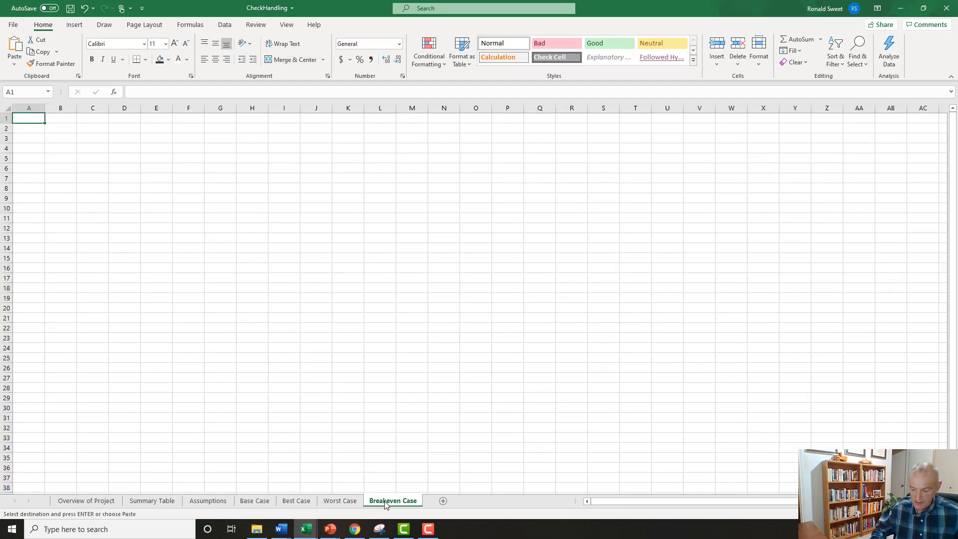
pyautogui.press('Return')
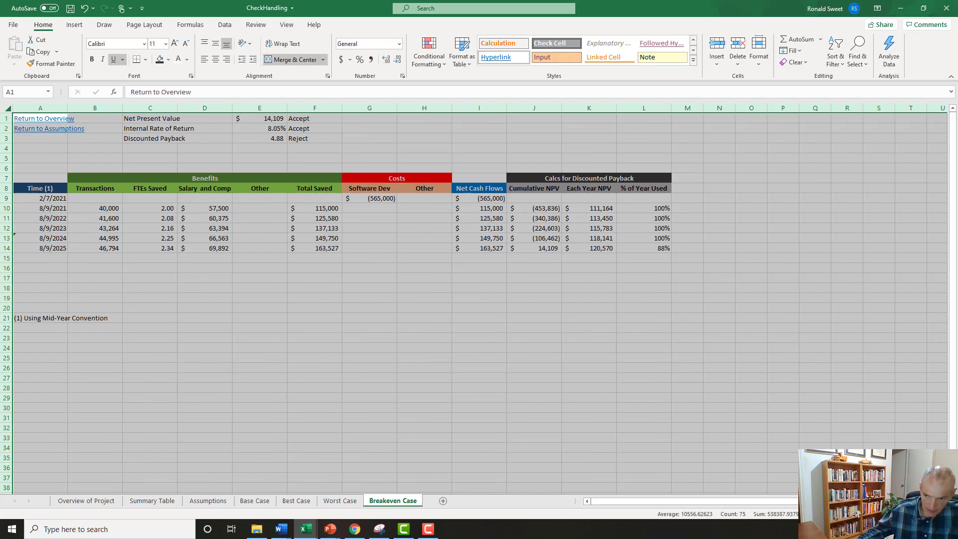
pyautogui.scroll(3, 362, 212)
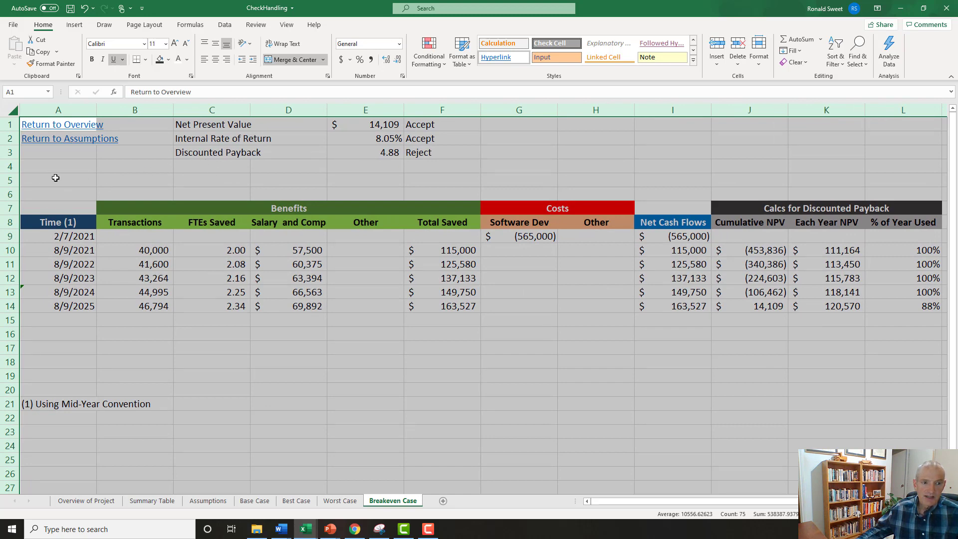
pyautogui.click(42, 170)
pyautogui.click(42, 183)
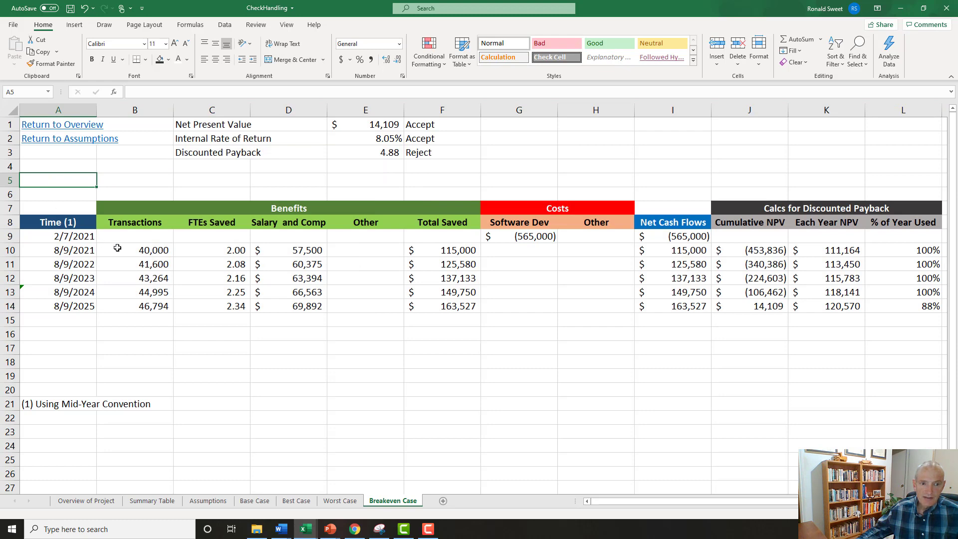
# Copy the "% of Transactions Automated" label from A8 of the Assumptions sheet into A5 of the Breakeven Case sheet.
pyautogui.click(209, 500)
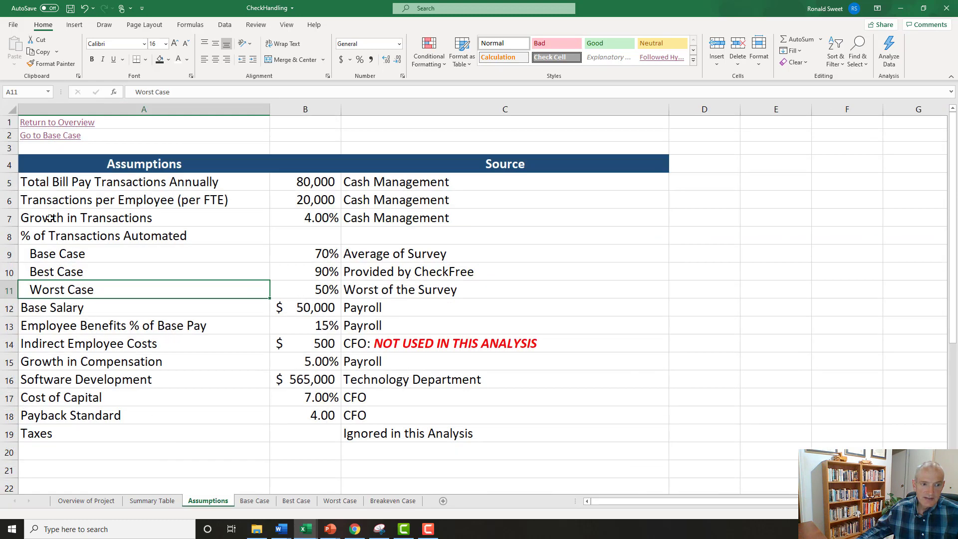
pyautogui.click(33, 235)
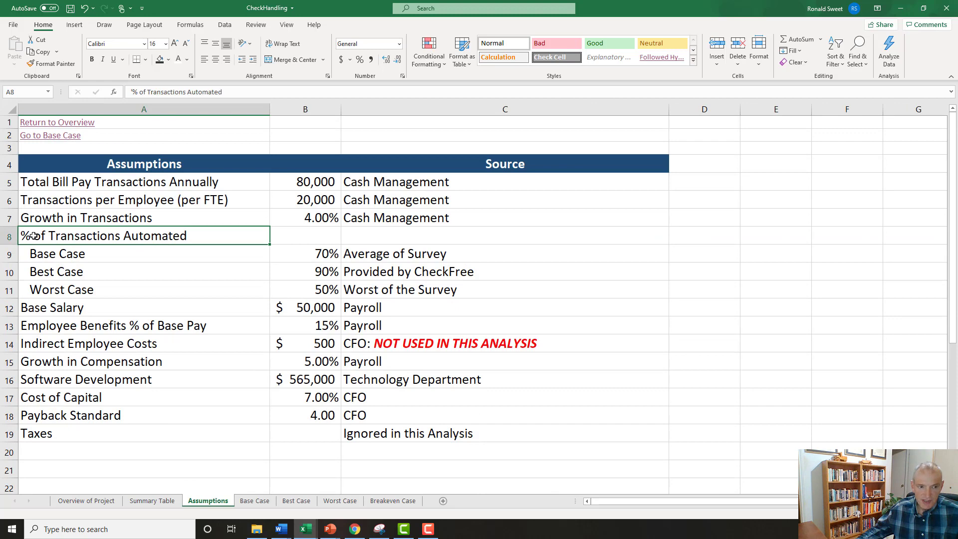
pyautogui.hotkey('ctrl', 'c')
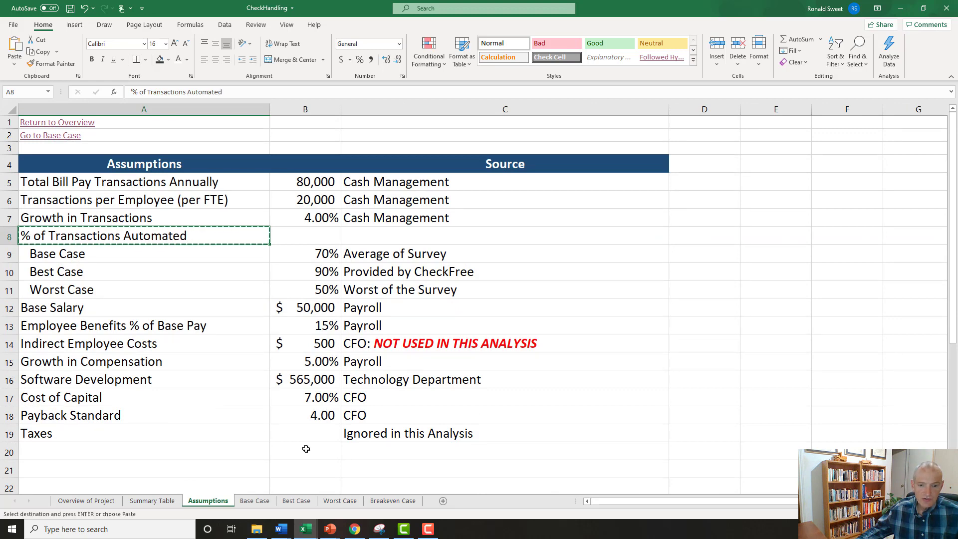
pyautogui.click(392, 500)
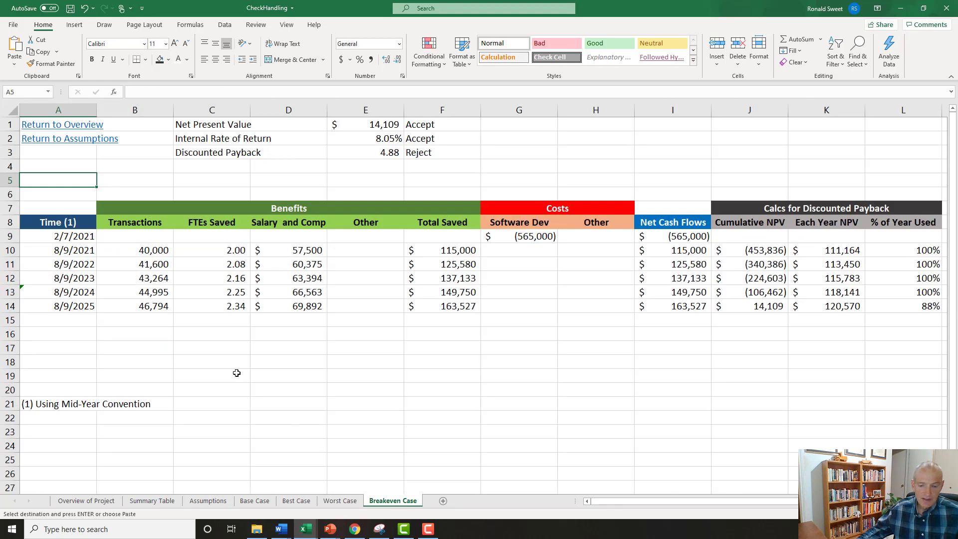
pyautogui.press('Return')
pyautogui.press('Up')
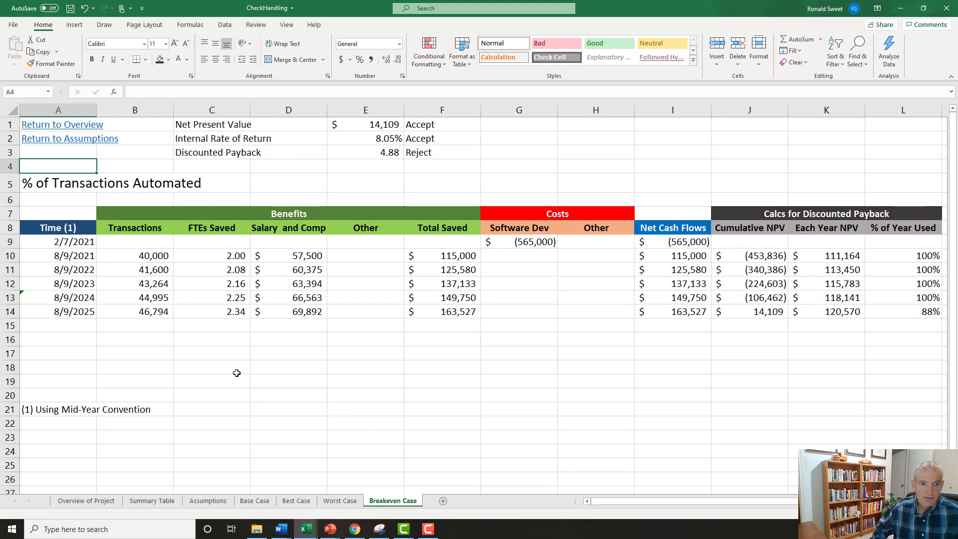
pyautogui.press('Down')
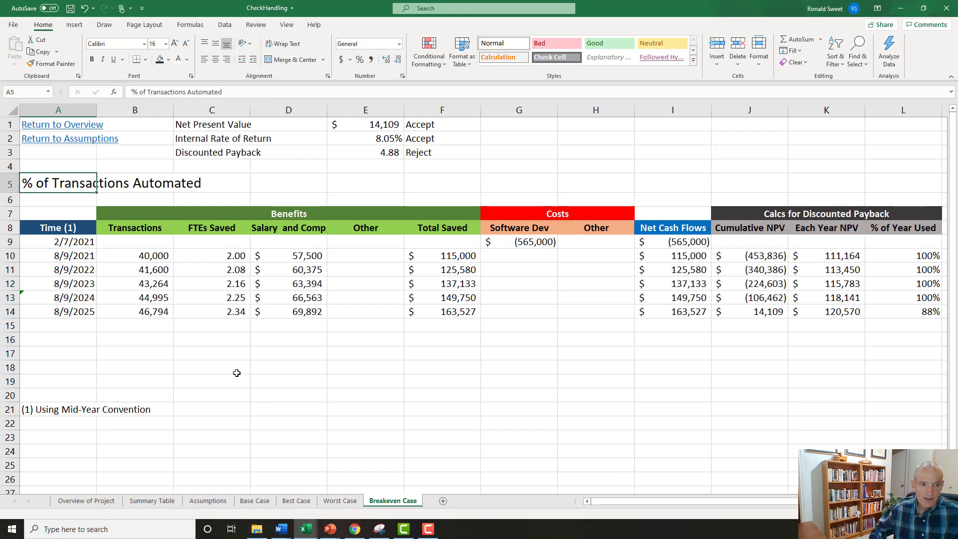
# Set the font size of the "% of Transactions Automated" label in A5 to 11.
pyautogui.click(60, 228)
pyautogui.click(42, 181)
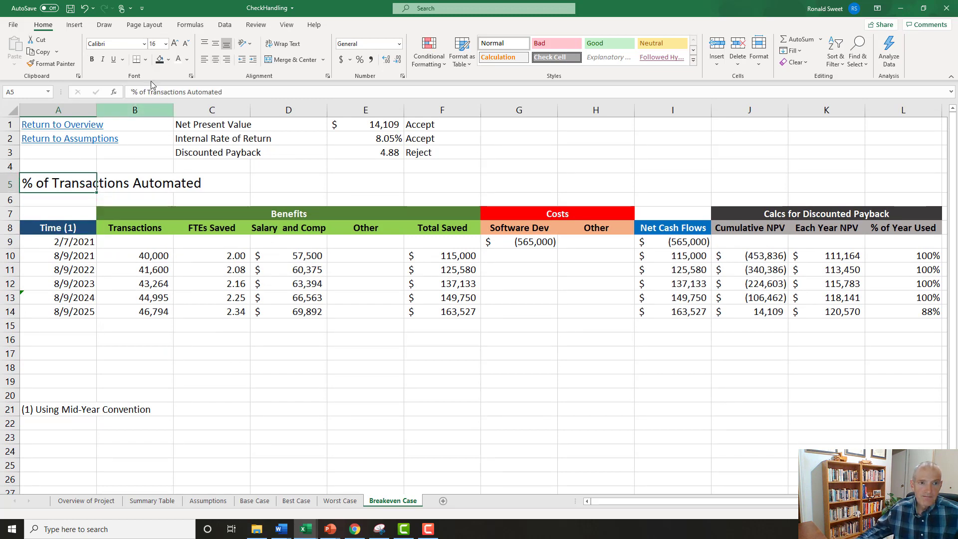
pyautogui.click(156, 45)
pyautogui.write('11')
pyautogui.press('Return')
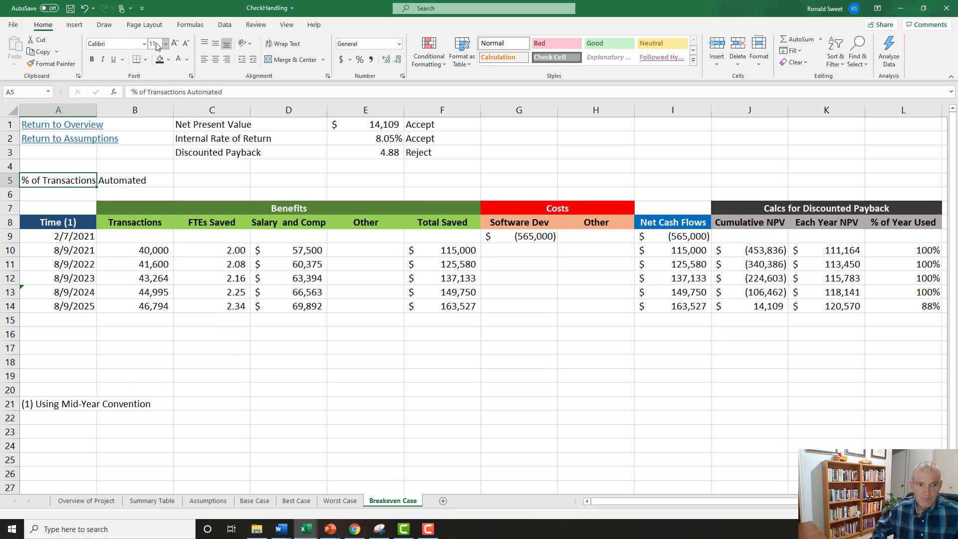
# Enter 50% in C5 as the Breakeven Case's percentage of transactions automated.
pyautogui.press('Right')
pyautogui.press('Right')
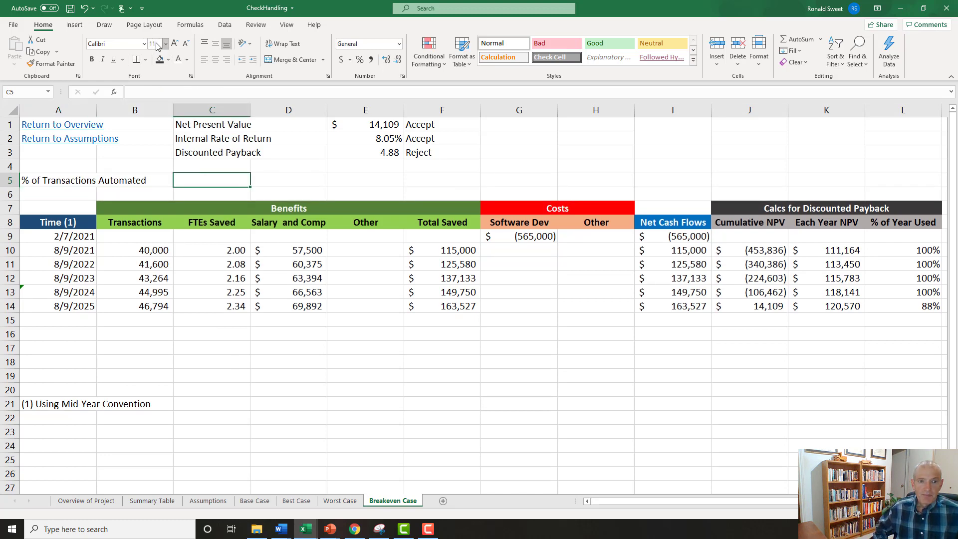
pyautogui.write('50%')
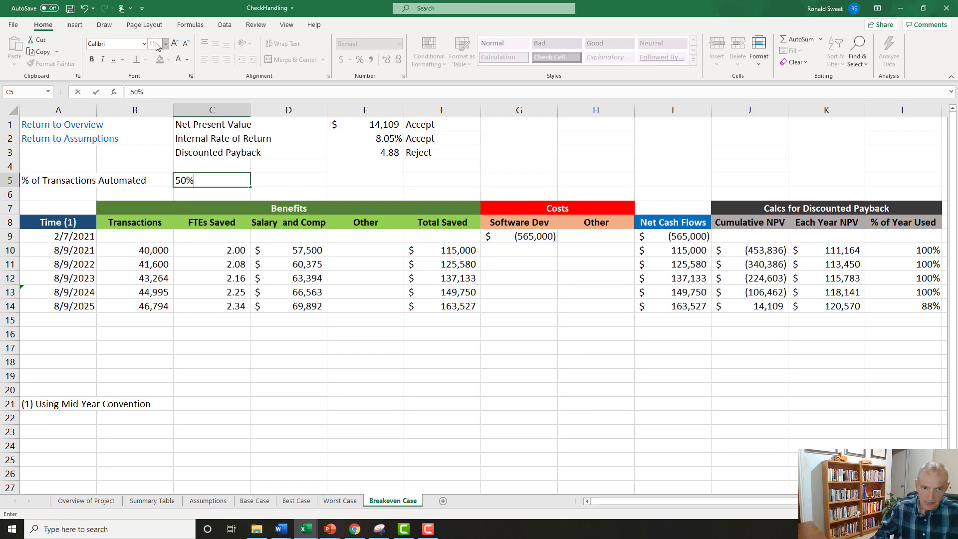
pyautogui.press('Return')
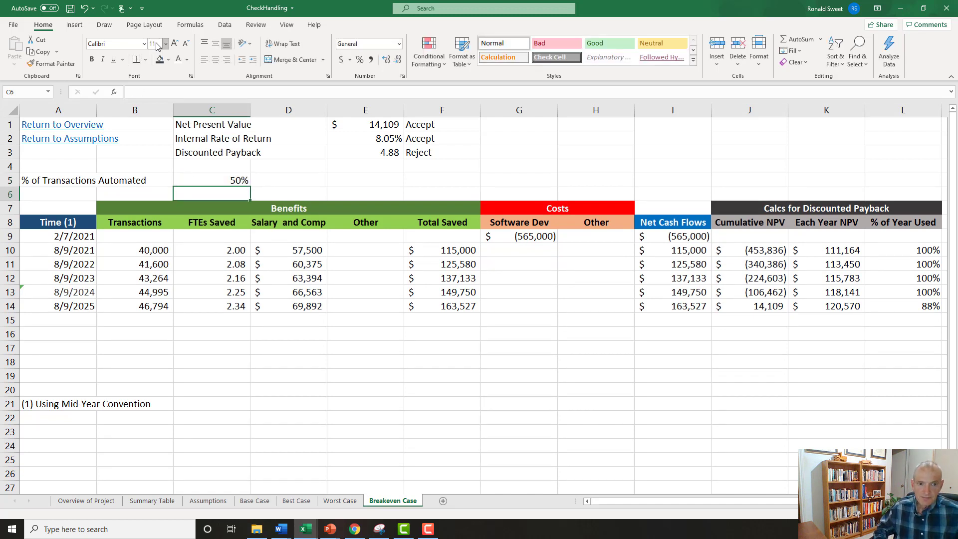
# Edit the first-year Transactions formula in B10 to =Assumptions!B5*C5 so it uses the sheet's own automation percentage.
pyautogui.press('Up')
pyautogui.press('Left')
pyautogui.press('Down')
pyautogui.press('Down')
pyautogui.press('Down')
pyautogui.press('Down')
pyautogui.press('Down')
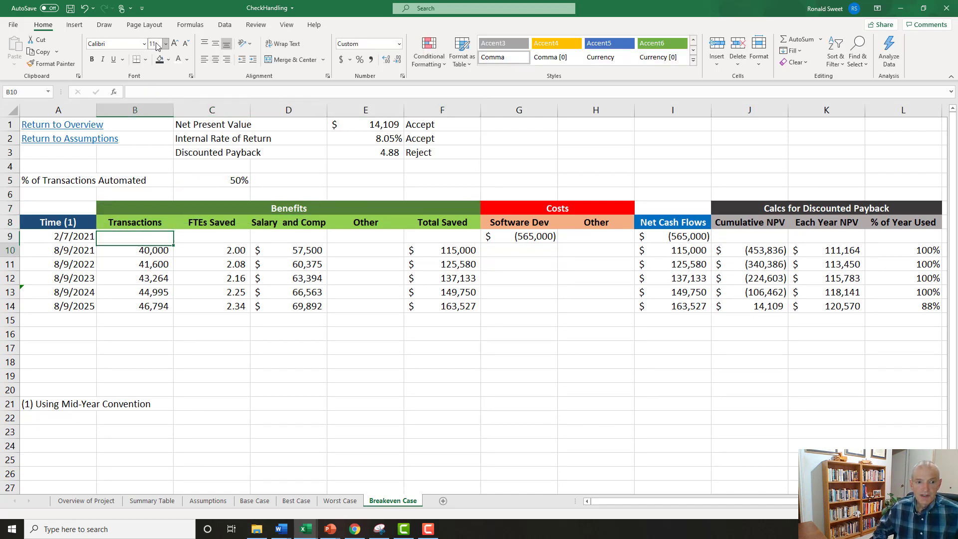
pyautogui.press('F2')
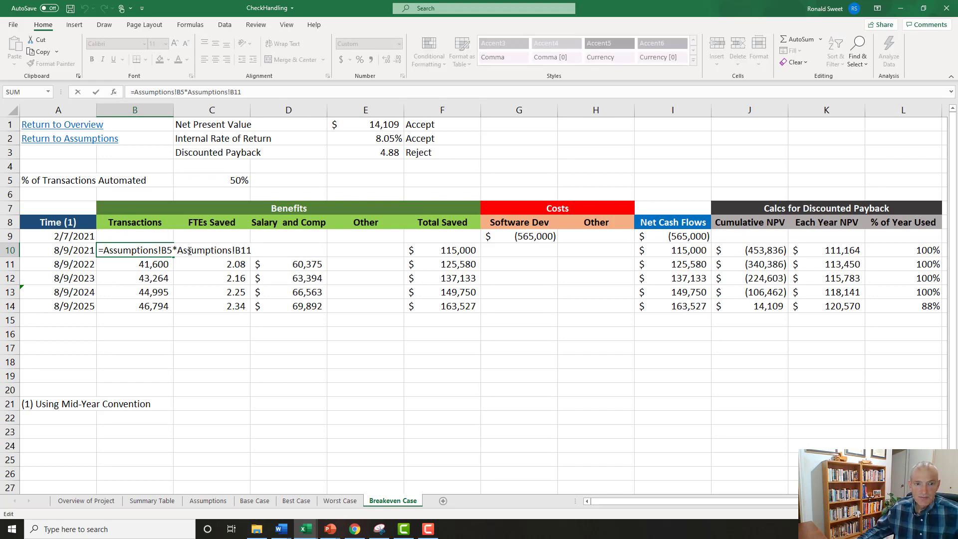
pyautogui.moveTo(178, 250); pyautogui.dragTo(255, 250)
pyautogui.click(225, 180)
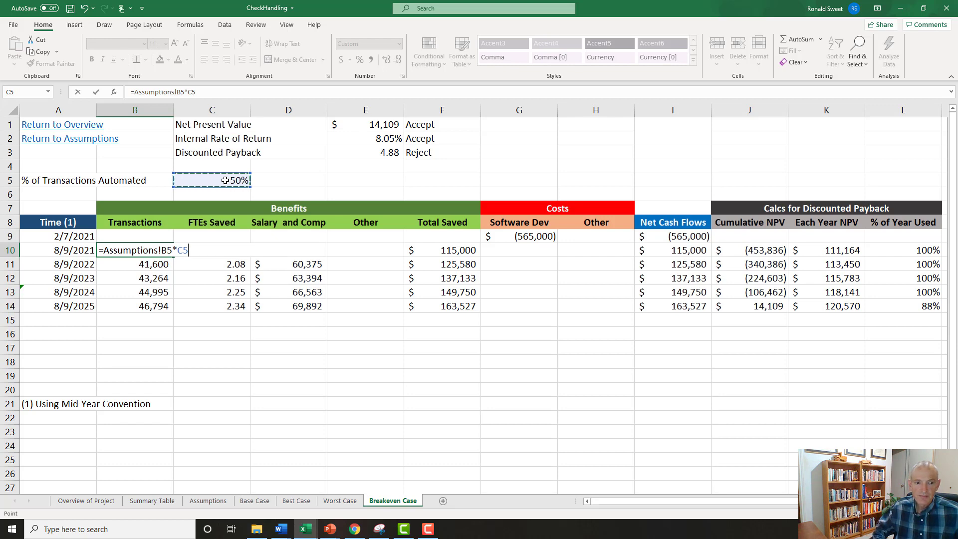
pyautogui.press('Return')
pyautogui.press('Up')
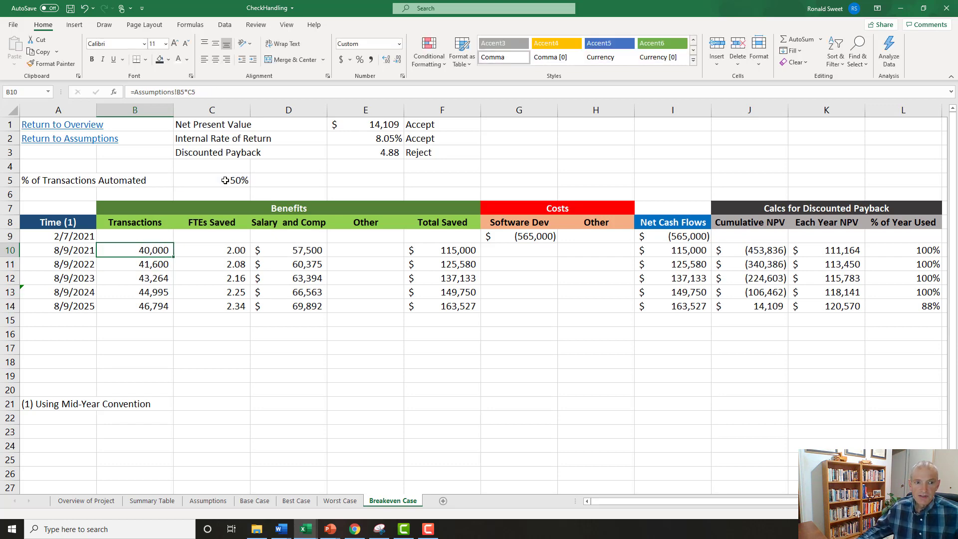
# Compare the Breakeven Case's automation percentage and results with the Worst Case assumption and the Worst Case sheet.
pyautogui.click(225, 180)
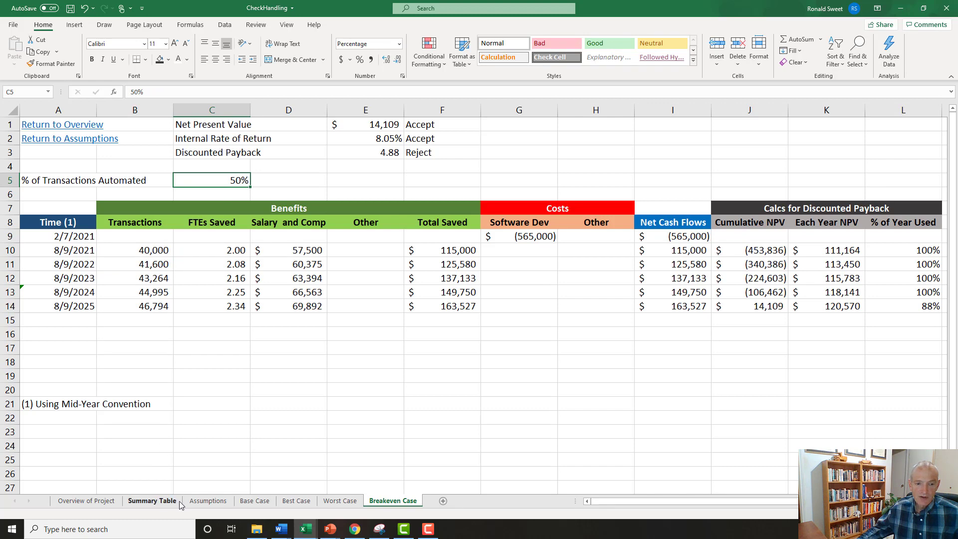
pyautogui.click(209, 501)
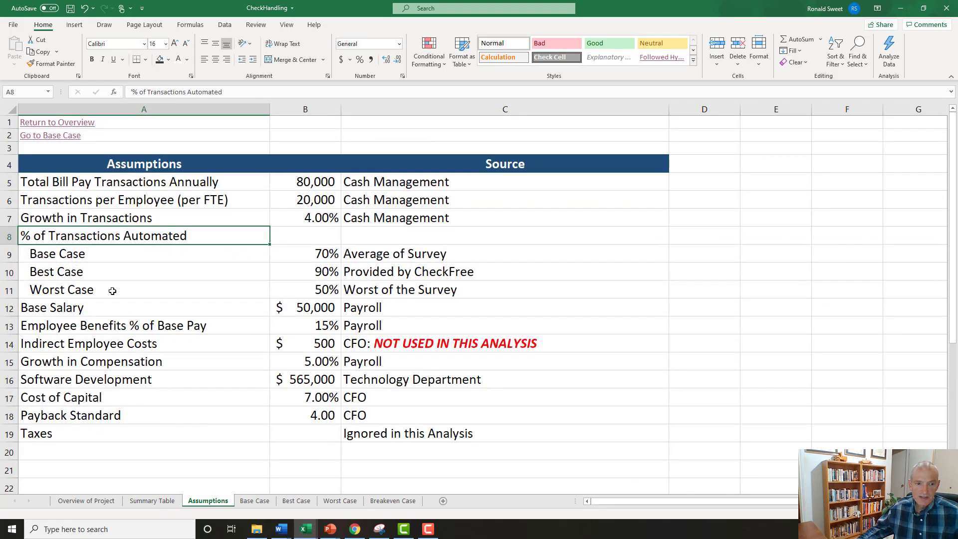
pyautogui.click(227, 287)
pyautogui.click(284, 295)
pyautogui.click(393, 501)
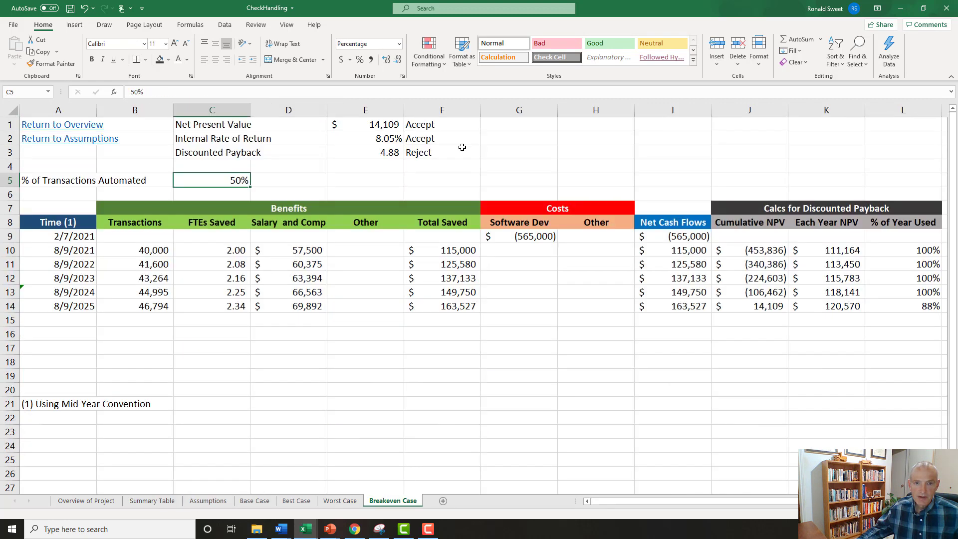
pyautogui.click(342, 503)
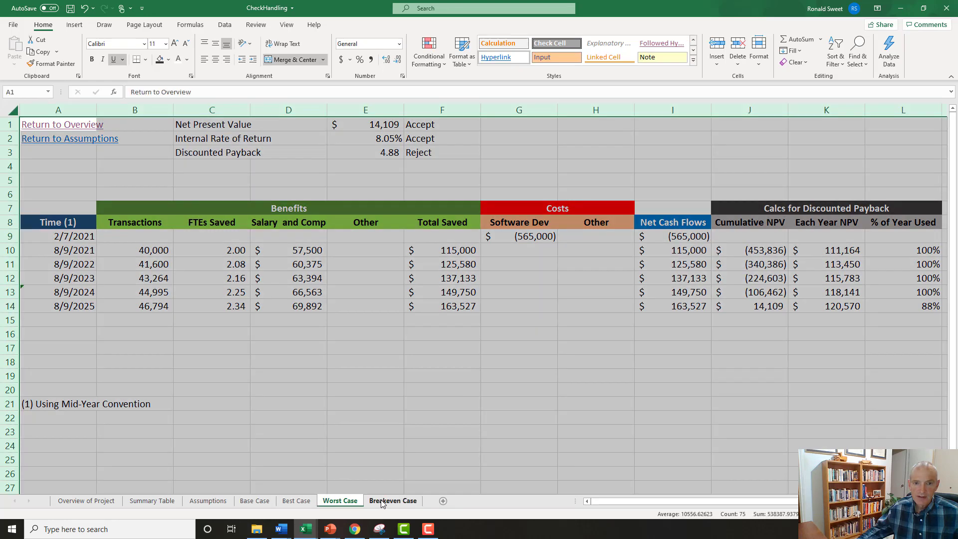
pyautogui.click(381, 503)
pyautogui.click(347, 501)
pyautogui.click(92, 196)
pyautogui.hotkey('ctrl', 'Home')
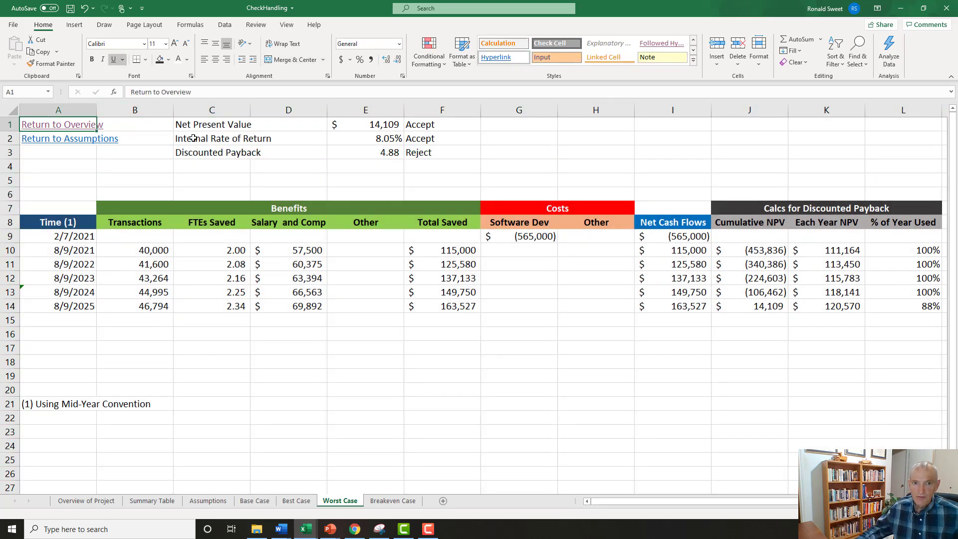
pyautogui.click(393, 501)
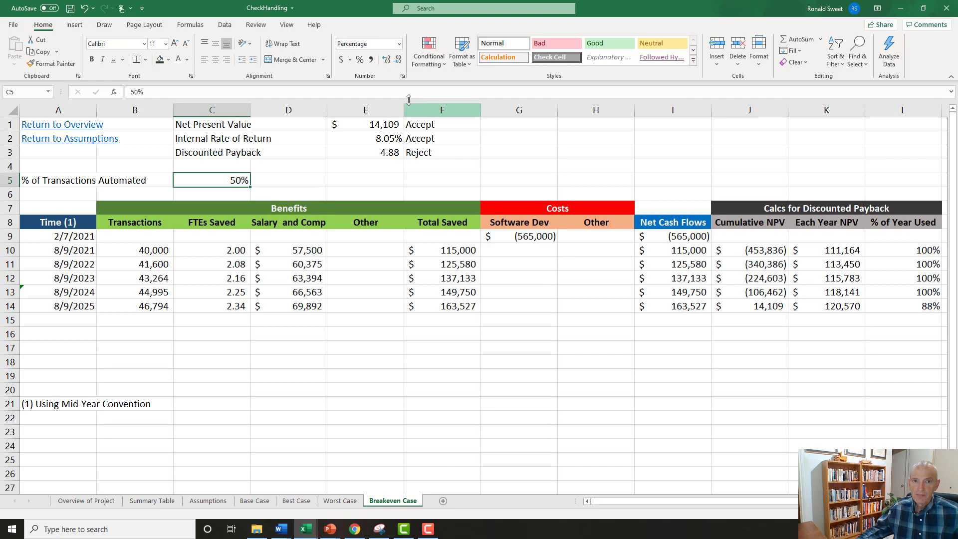
# Run Goal Seek to bring the Net Present Value in E1 to 0 by changing C5, and keep the solution.
pyautogui.click(225, 26)
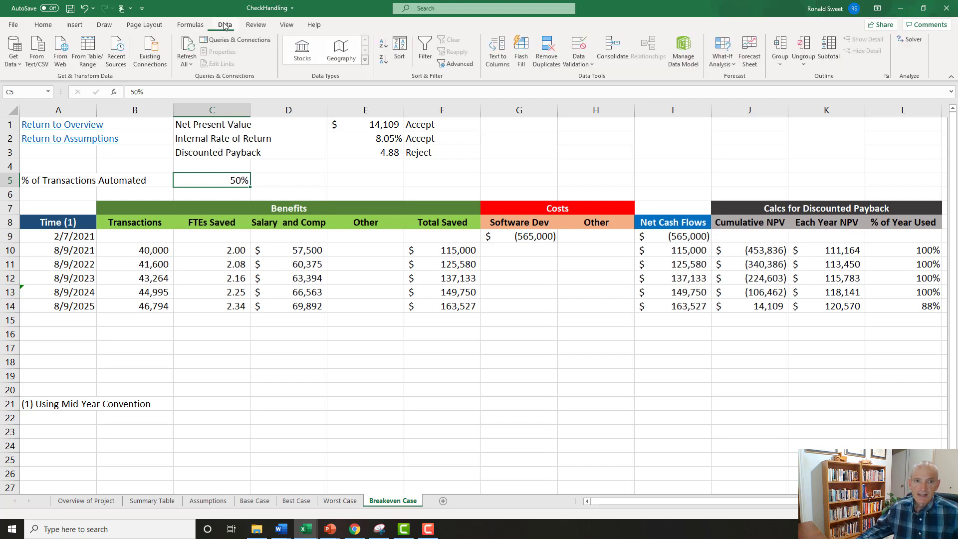
pyautogui.click(723, 59)
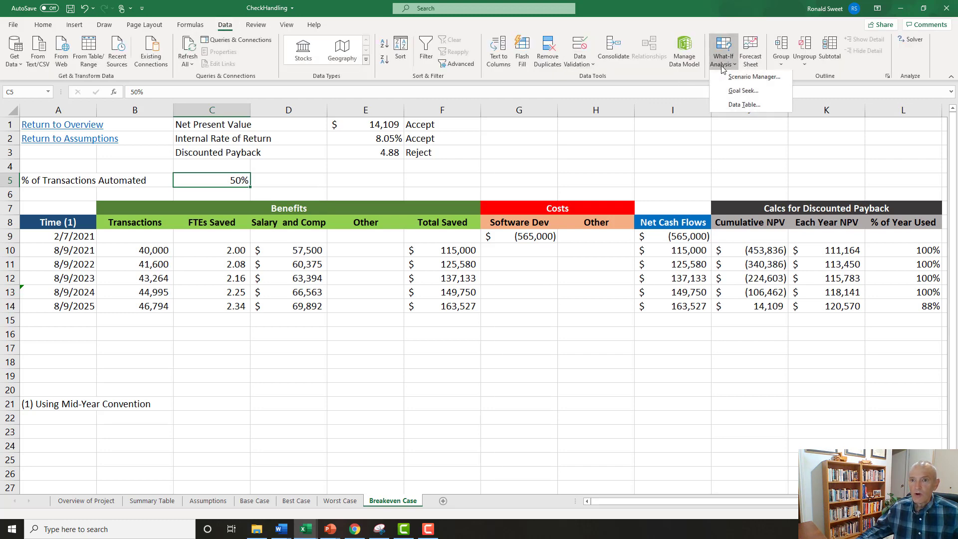
pyautogui.click(732, 93)
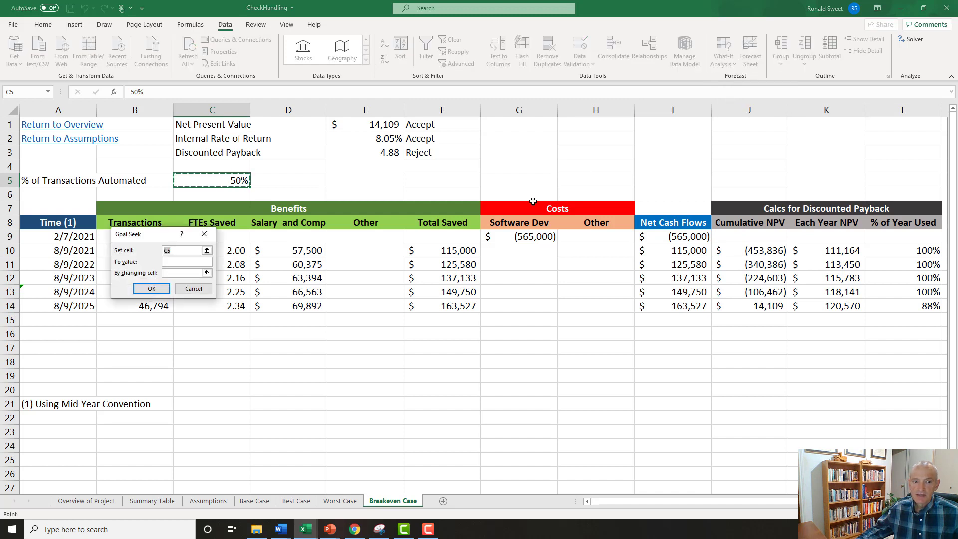
pyautogui.moveTo(237, 278); pyautogui.dragTo(328, 323)
pyautogui.click(362, 124)
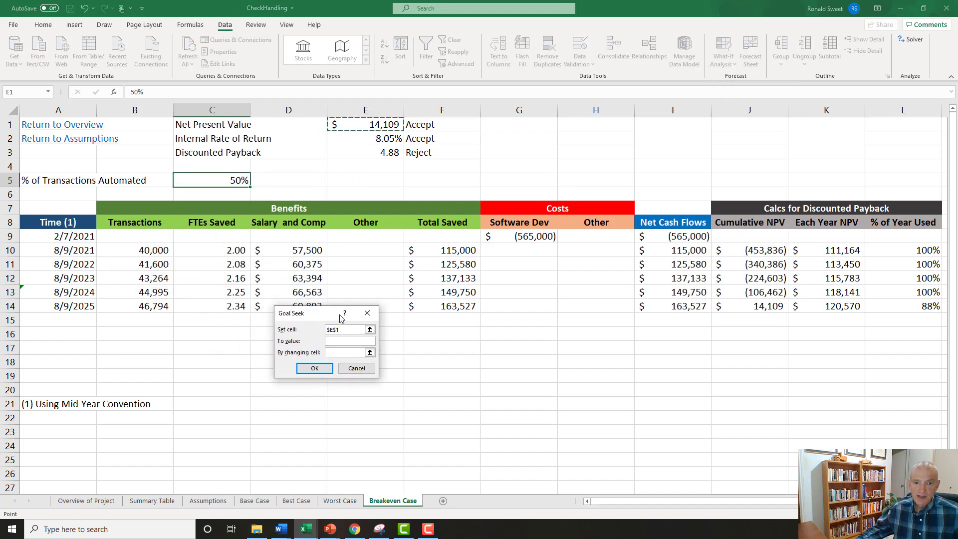
pyautogui.click(344, 344)
pyautogui.write('0')
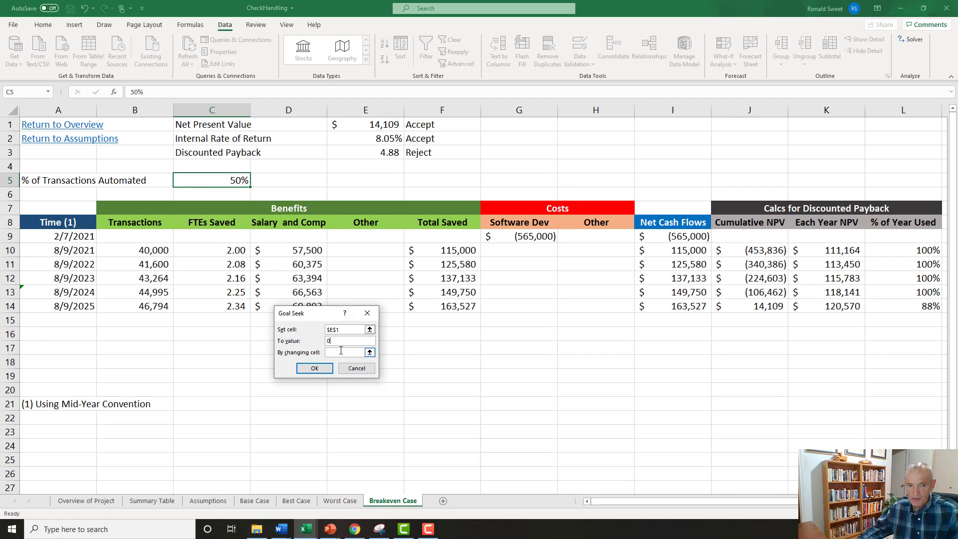
pyautogui.press('Tab')
pyautogui.click(206, 181)
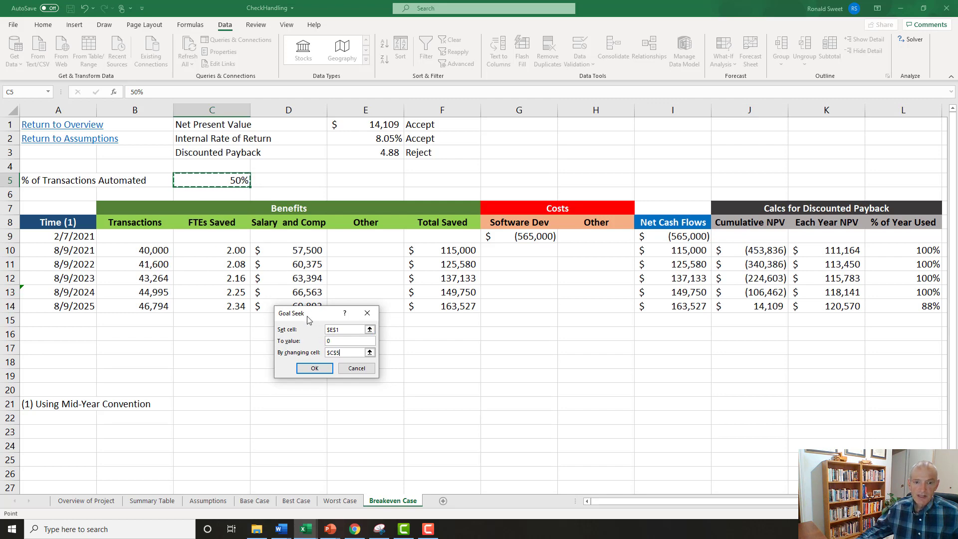
pyautogui.click(315, 368)
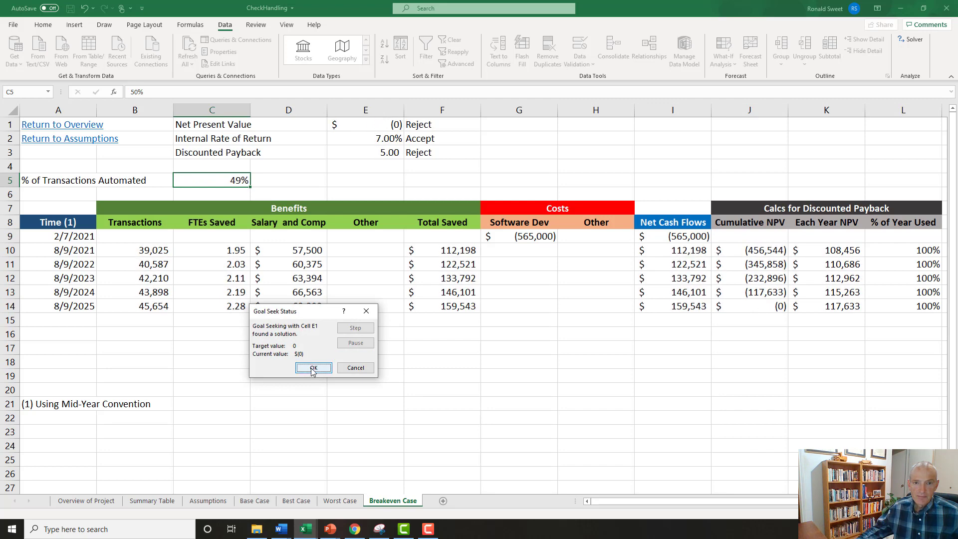
pyautogui.click(313, 368)
pyautogui.click(371, 124)
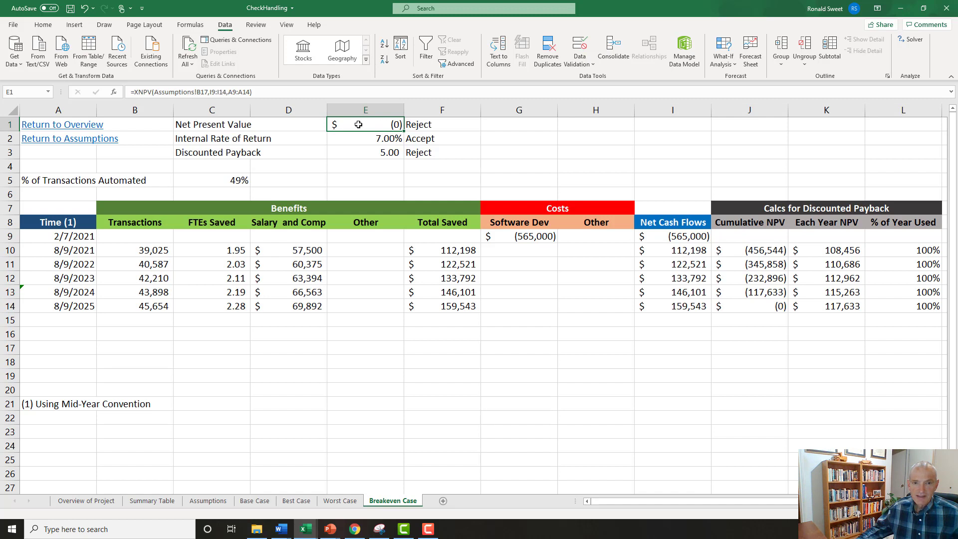
# Examine the Accept/Reject results for Net Present Value and Internal Rate of Return, the E1 formula and the solved percentage in C5.
pyautogui.click(418, 124)
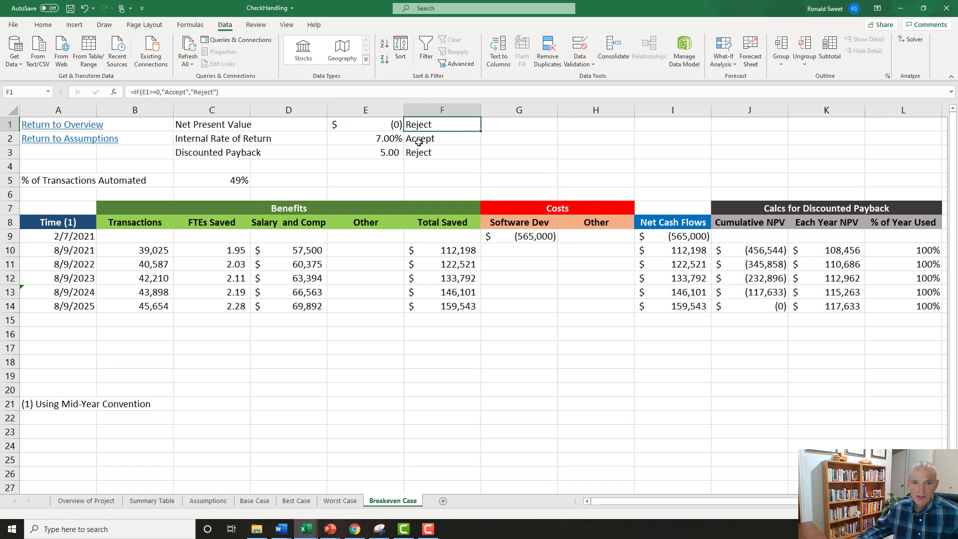
pyautogui.click(419, 142)
pyautogui.click(415, 124)
pyautogui.click(370, 123)
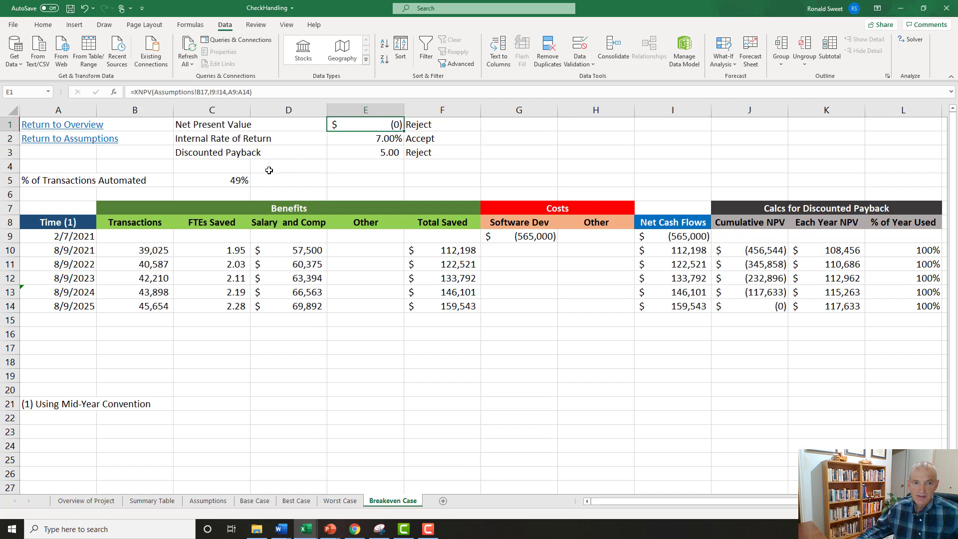
pyautogui.click(216, 181)
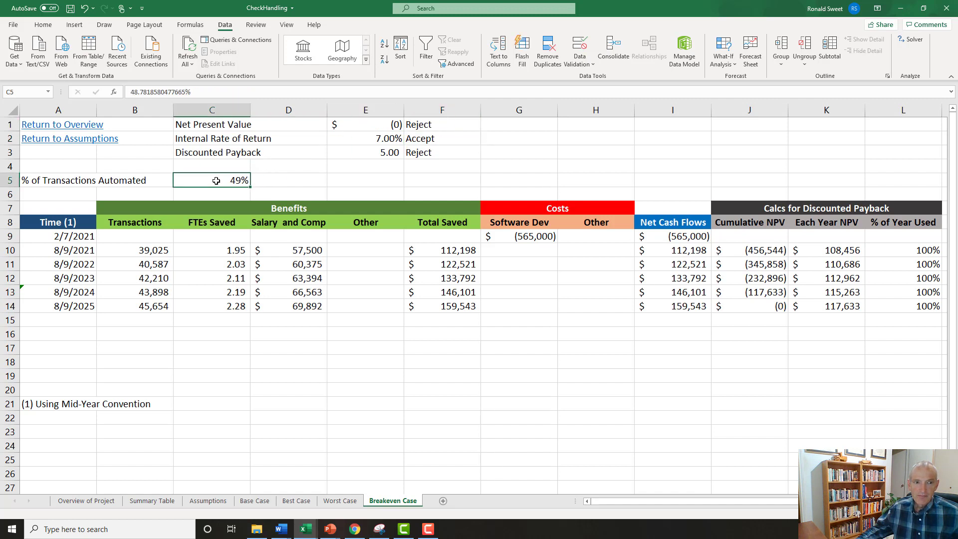
# Wrap the Net Present Value formula in E1 in ROUND with 5 digits: =ROUND(XNPV(Assumptions!B17,I9:I14,A9:A14),5).
pyautogui.click(372, 124)
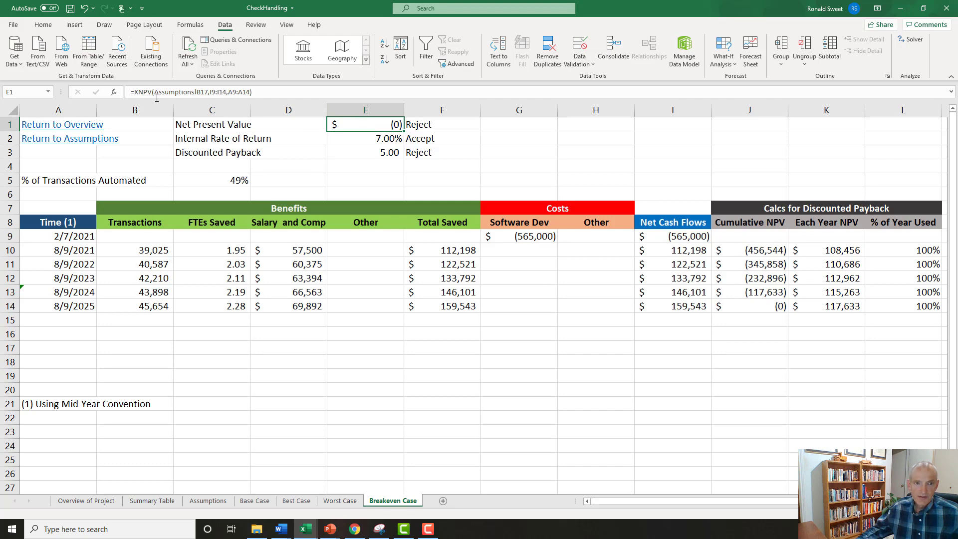
pyautogui.click(134, 92)
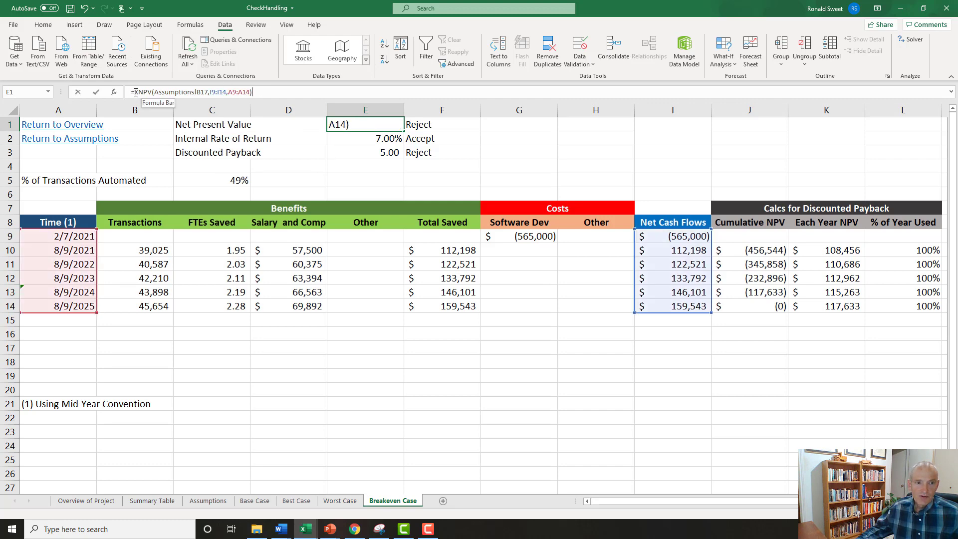
pyautogui.write('=round(')
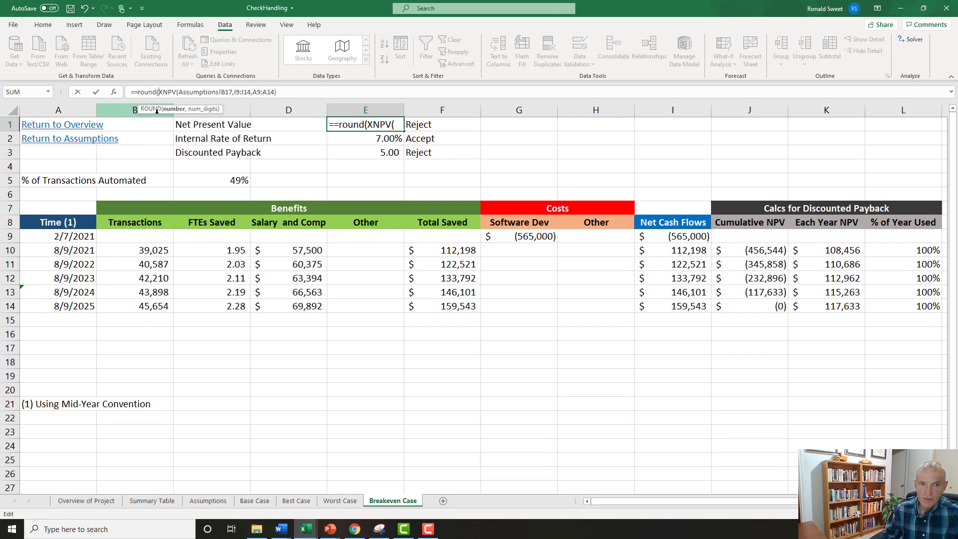
pyautogui.press('End')
pyautogui.write(',5)')
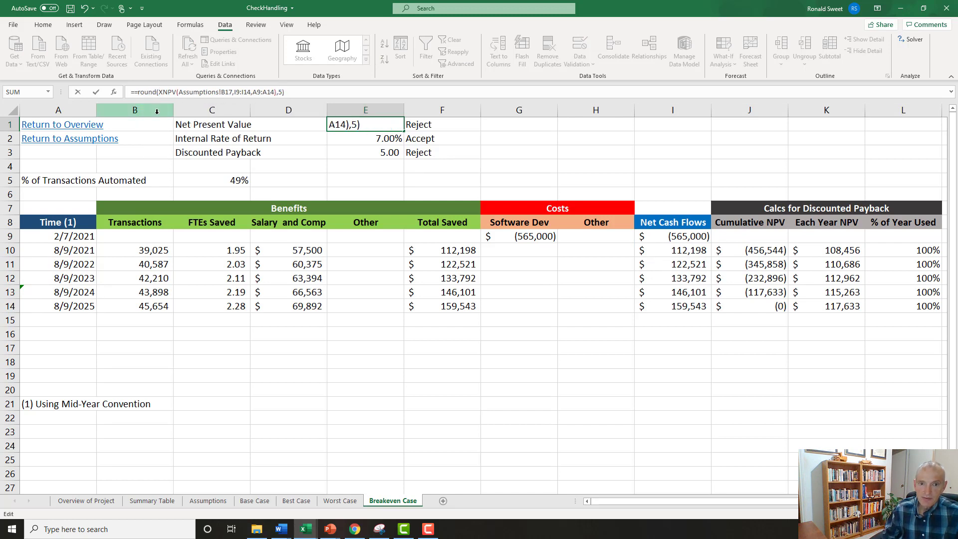
pyautogui.press('Return')
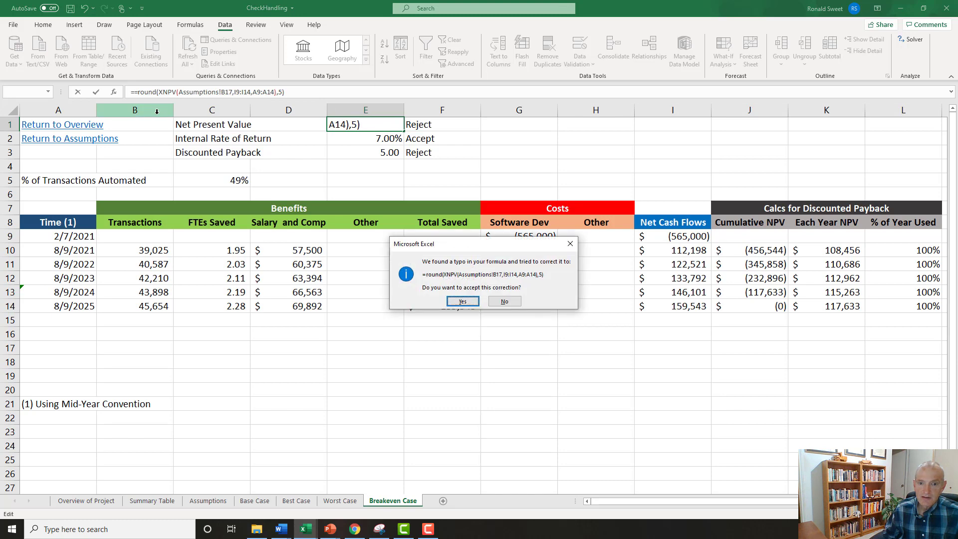
pyautogui.press('Return')
pyautogui.press('Up')
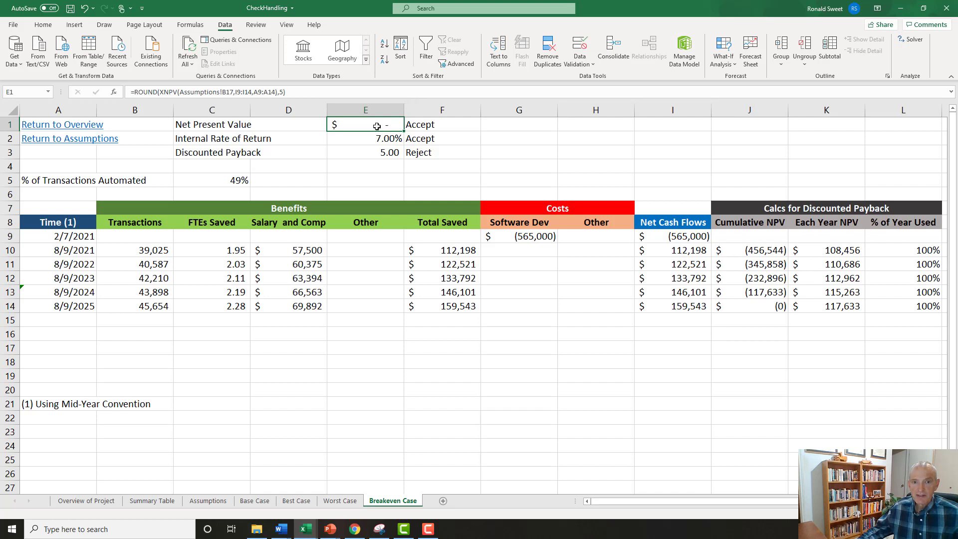
pyautogui.click(297, 91)
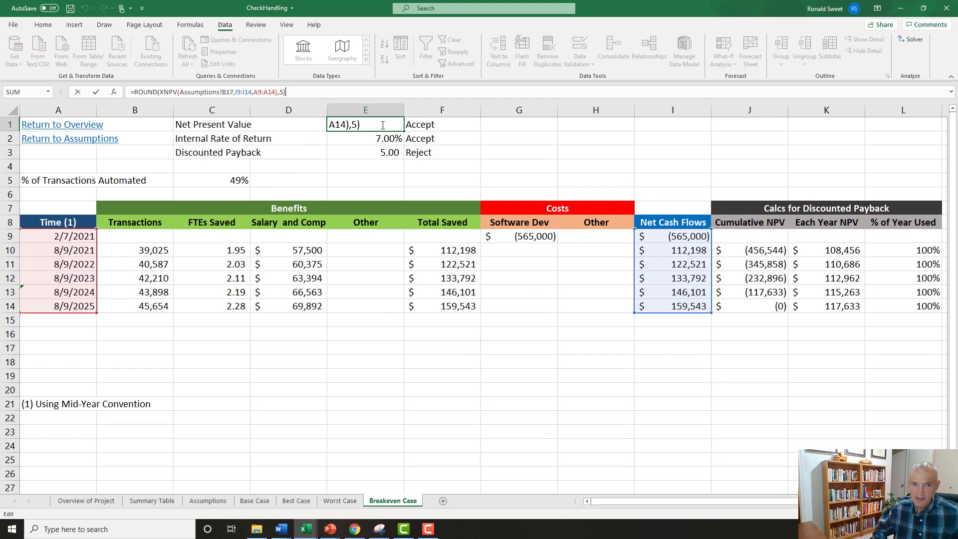
pyautogui.press('Return')
pyautogui.press('Up')
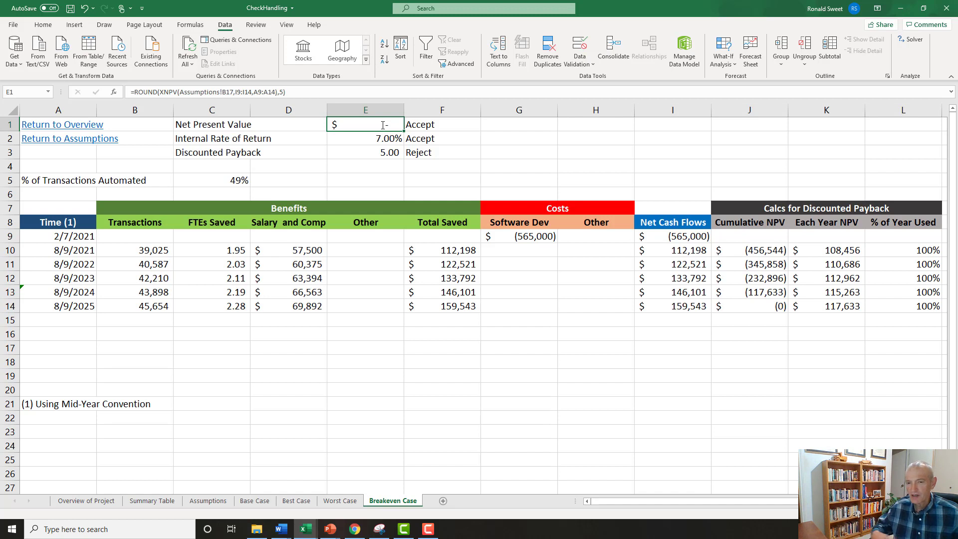
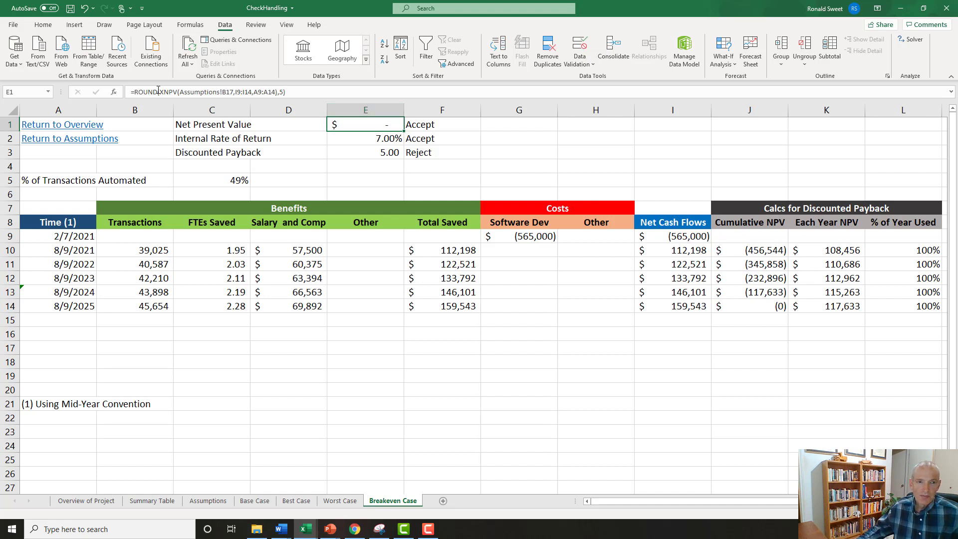
# Turn the Net Present Value formula in E1 into text with a leading apostrophe and copy that text into G1.
pyautogui.click(130, 92)
pyautogui.write("'")
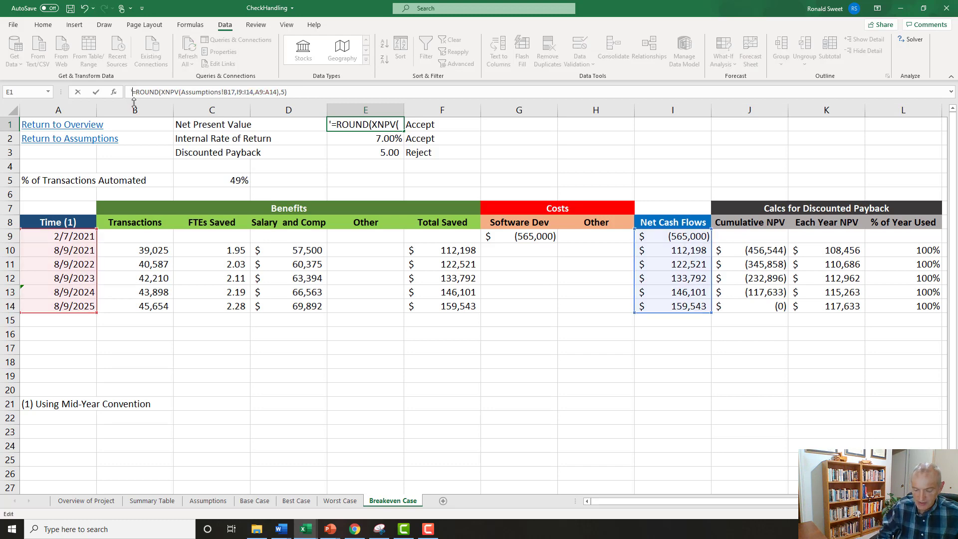
pyautogui.press('Return')
pyautogui.hotkey('ctrl', 'c')
pyautogui.press('Right')
pyautogui.press('Right')
pyautogui.press('Return')
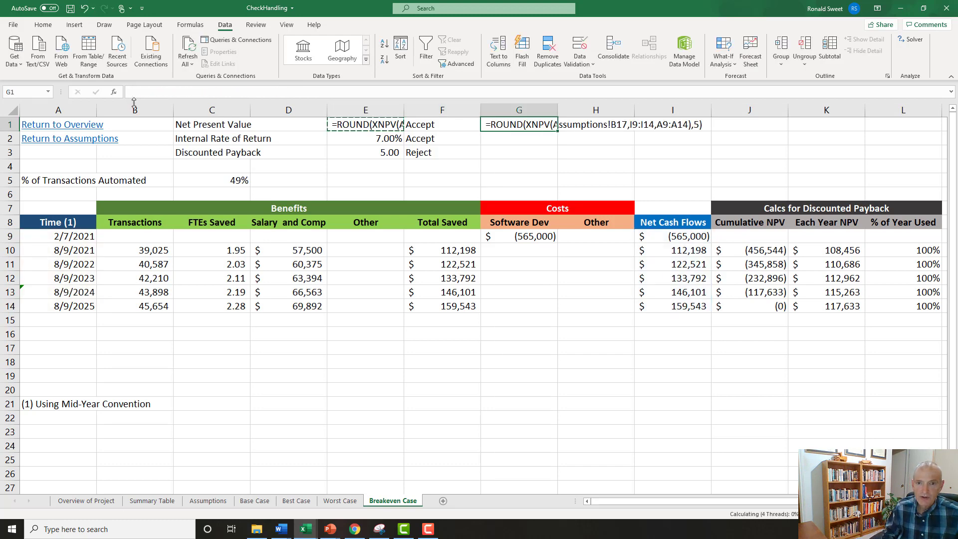
# Remove the leading apostrophe from E1 to restore its live ROUND and XNPV formula.
pyautogui.press('Left')
pyautogui.press('Left')
pyautogui.press('F2')
pyautogui.press('Home')
pyautogui.press('Delete')
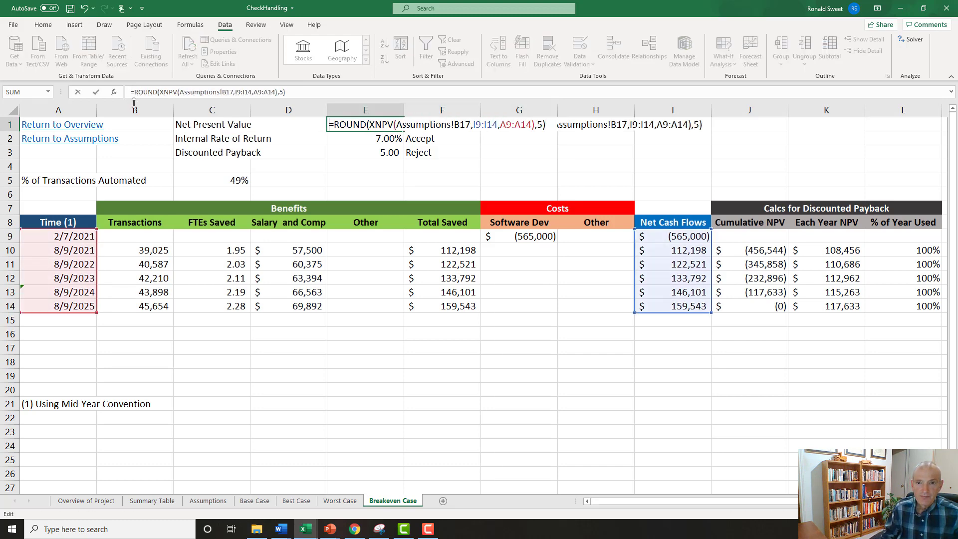
pyautogui.press('Return')
pyautogui.press('Up')
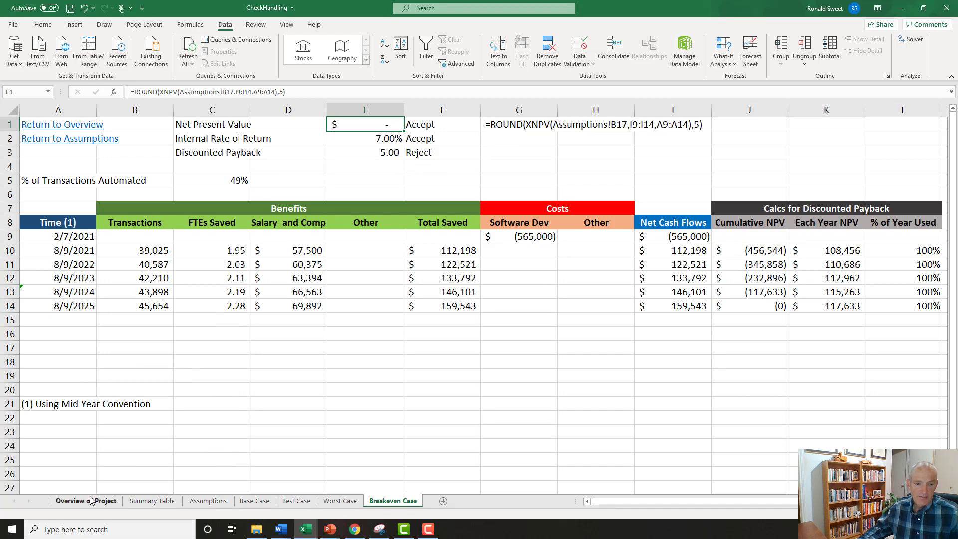
# Link the Breakeven Case entry in A22 of the Overview of Project sheet to cell A1 of the Breakeven Case sheet.
pyautogui.click(55, 126)
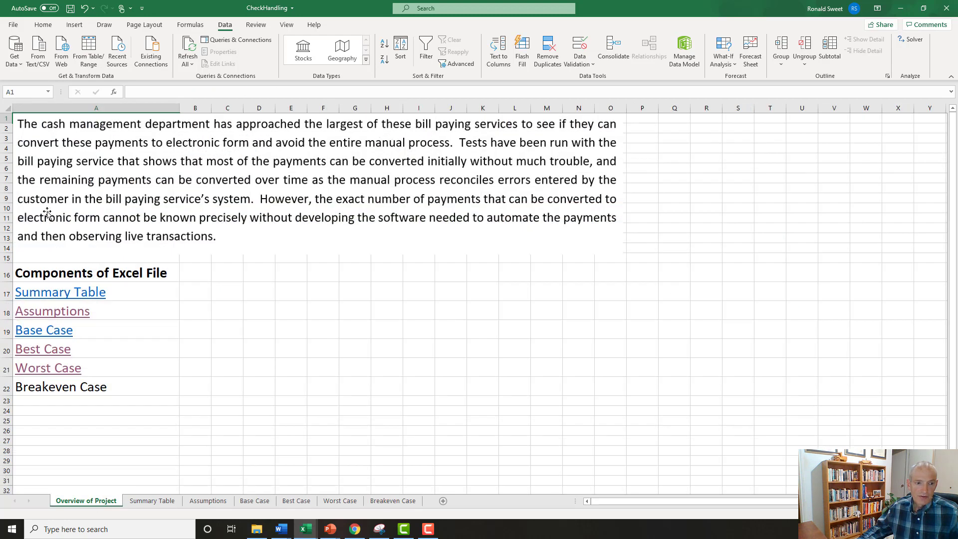
pyautogui.click(65, 382)
pyautogui.rightClick(66, 383)
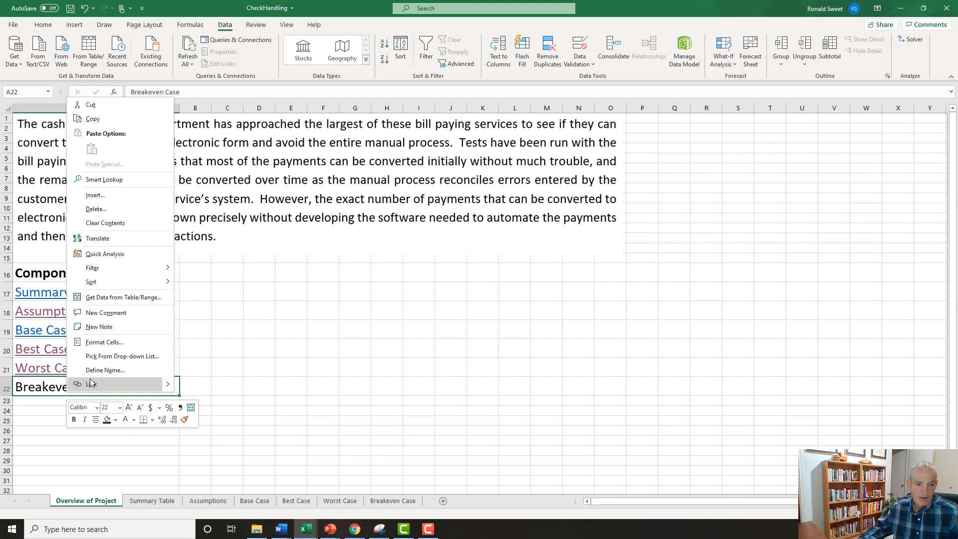
pyautogui.click(91, 382)
pyautogui.click(245, 388)
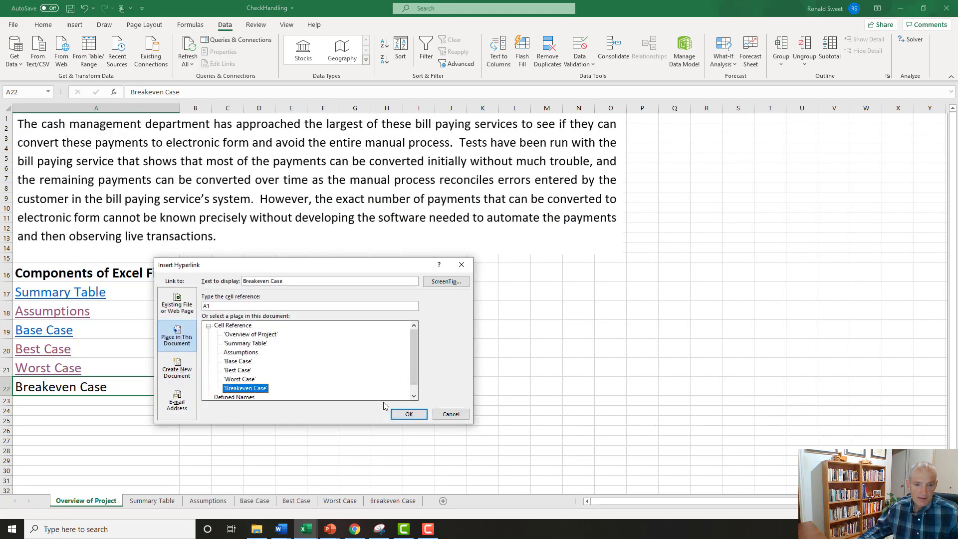
pyautogui.click(403, 416)
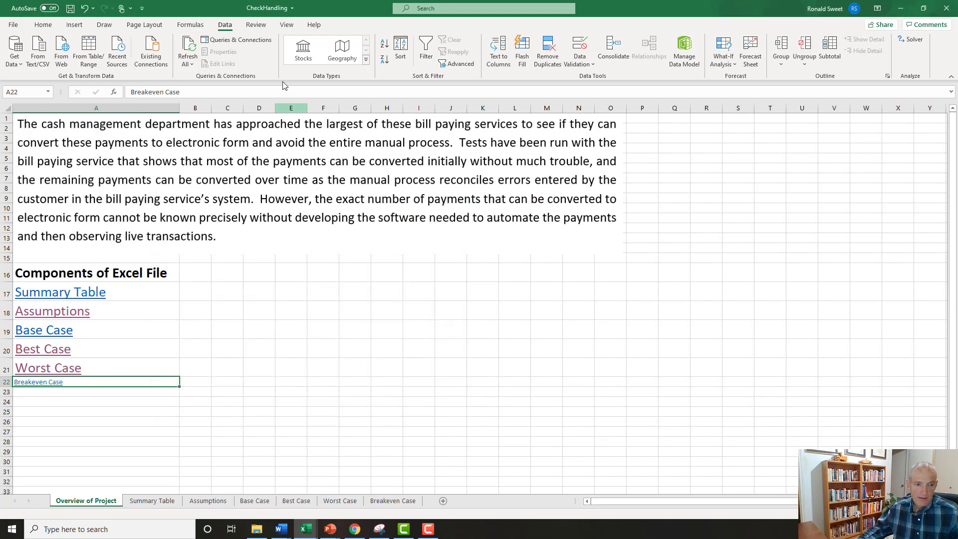
# Increase the font size of the Breakeven Case link in A22 to 22 to match the other links.
pyautogui.click(43, 25)
pyautogui.click(175, 43)
pyautogui.click(175, 44)
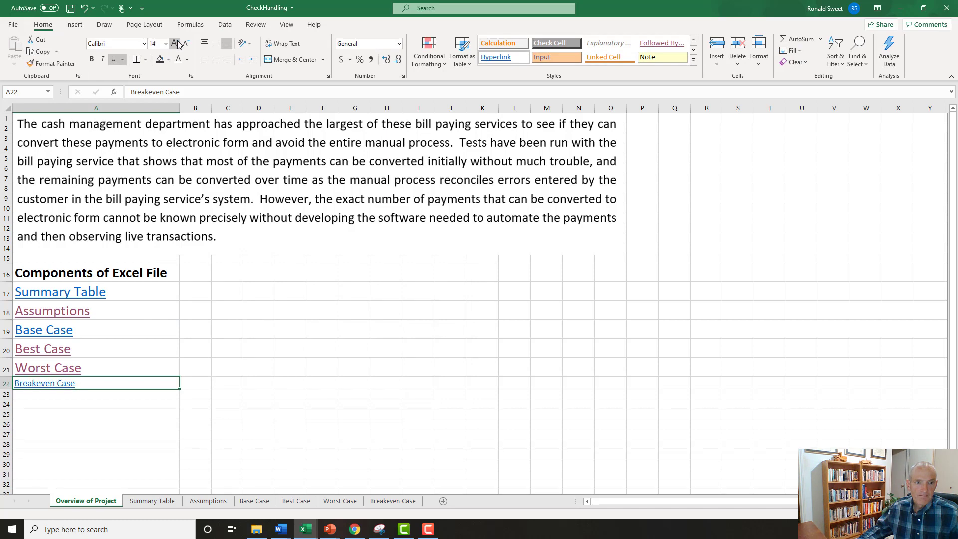
pyautogui.click(175, 43)
pyautogui.click(175, 44)
pyautogui.click(175, 43)
pyautogui.click(175, 44)
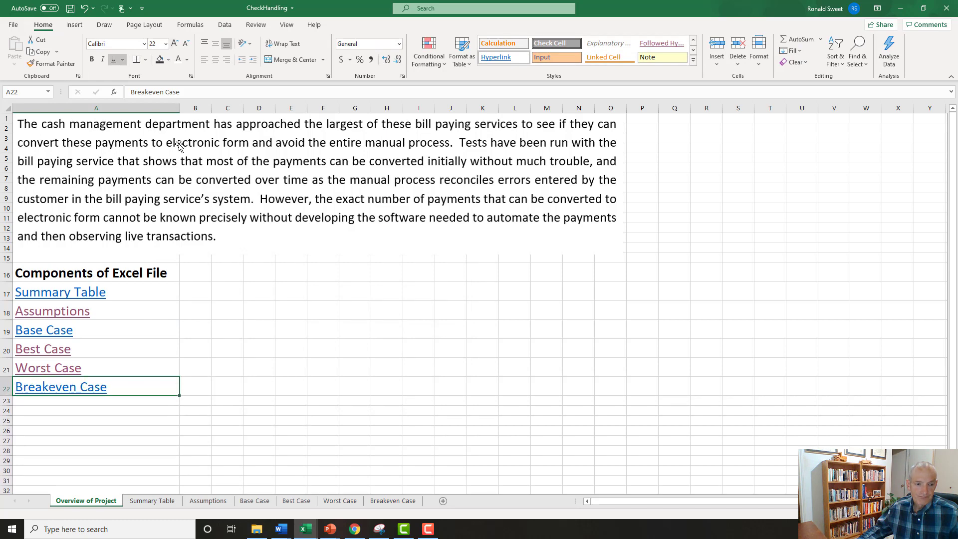
pyautogui.click(229, 325)
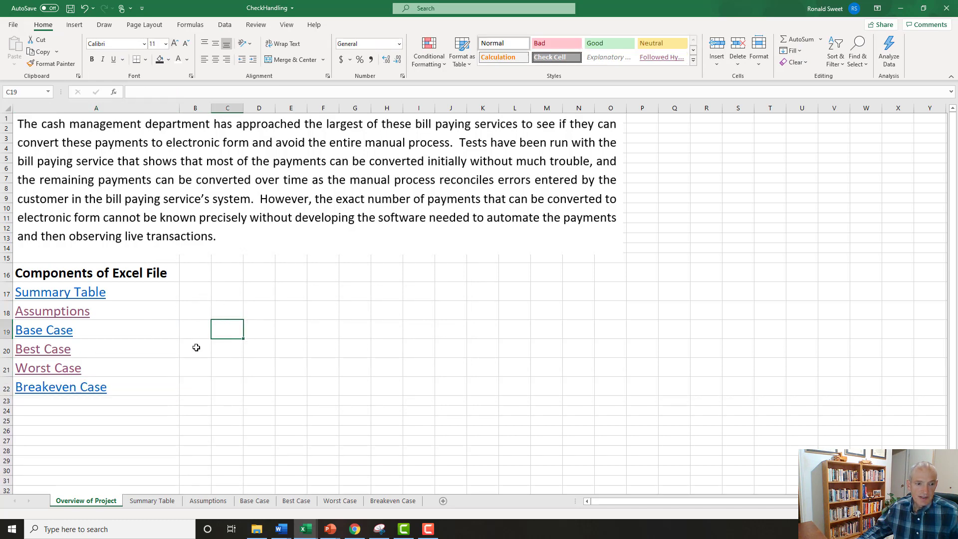
# On the Summary Table sheet, enter the label "% of Transactions Converted" in A2 and widen column A to fit it.
pyautogui.click(70, 296)
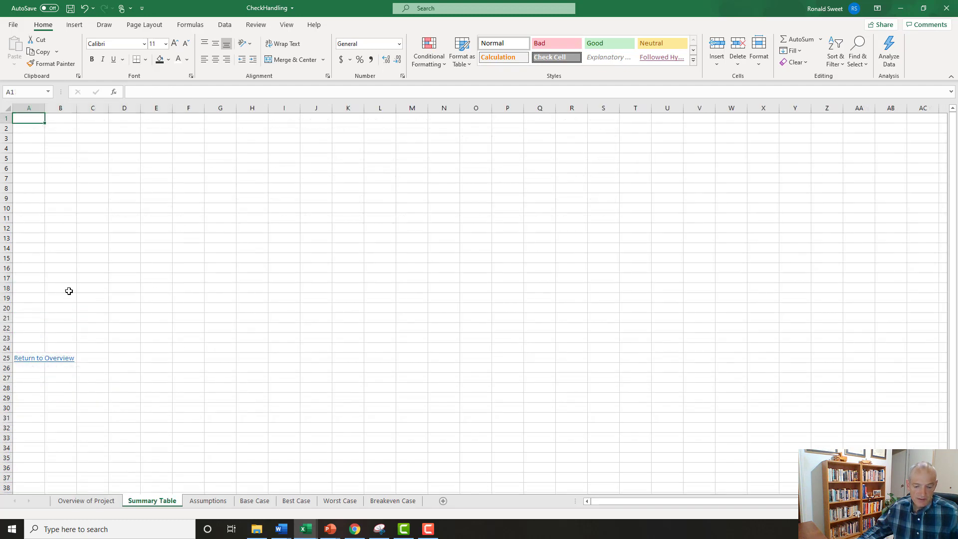
pyautogui.scroll(5, 81, 289)
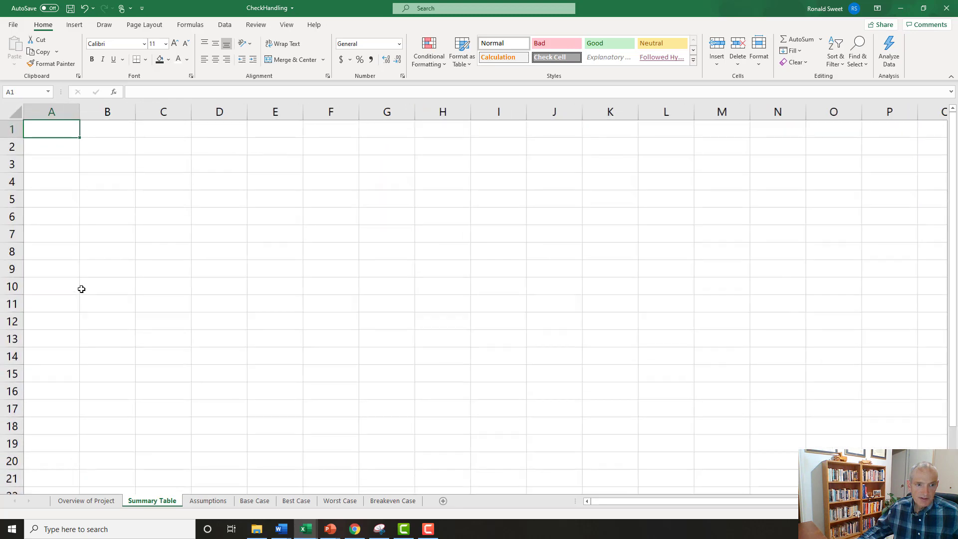
pyautogui.scroll(-3, 81, 289)
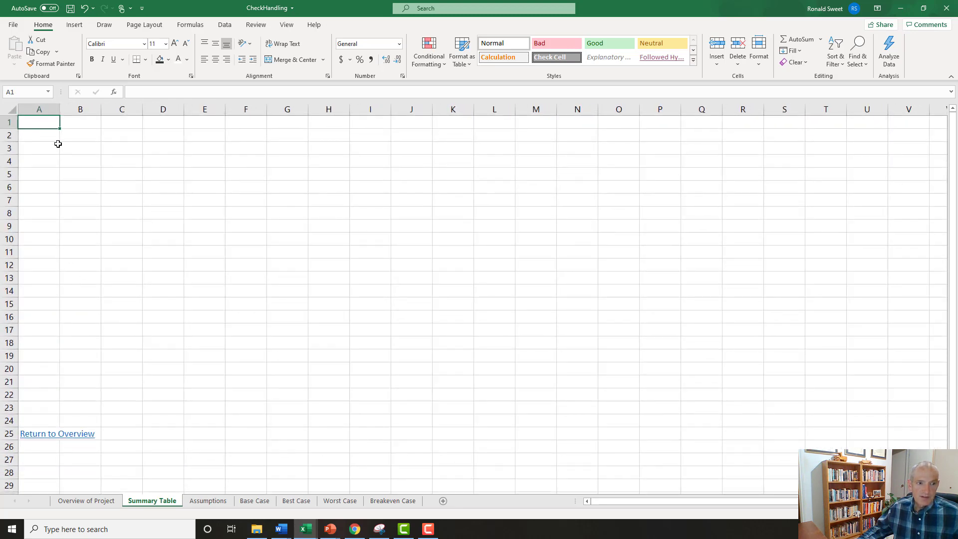
pyautogui.click(40, 135)
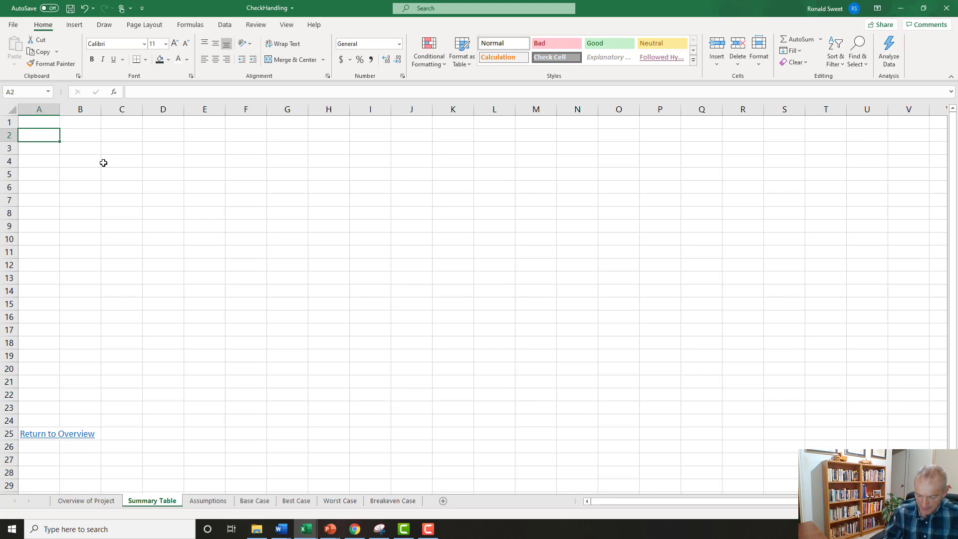
pyautogui.write('% of ')
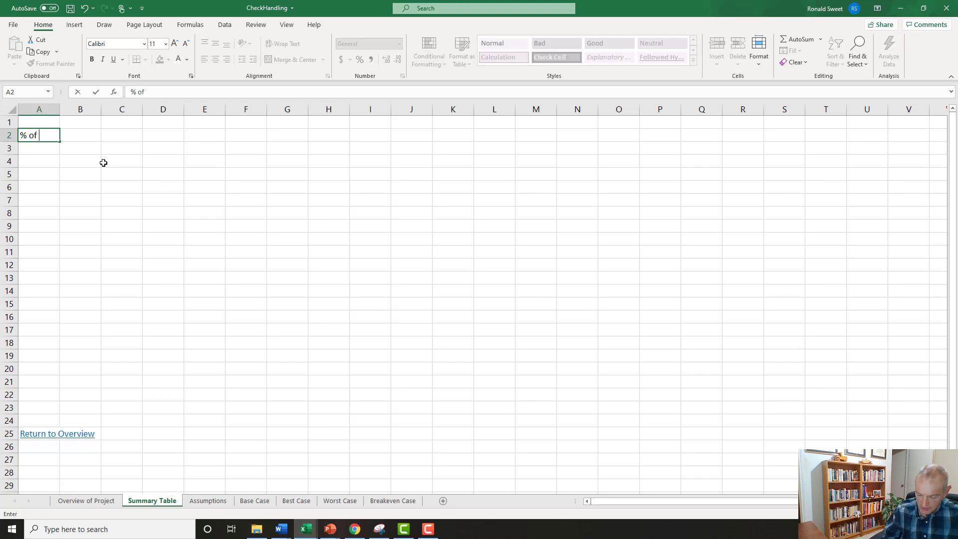
pyautogui.write('Transactions')
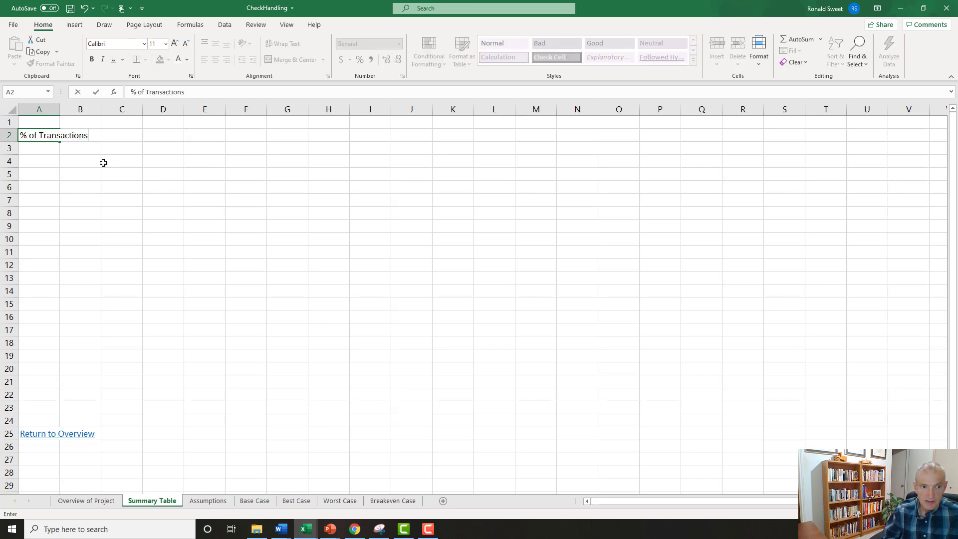
pyautogui.write(' Converted')
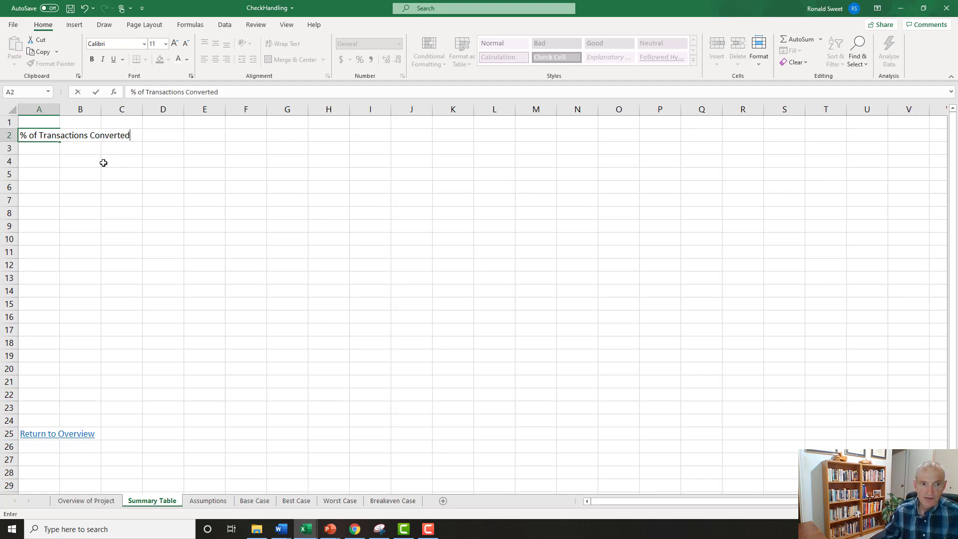
pyautogui.hotkey('ctrl', 'Return')
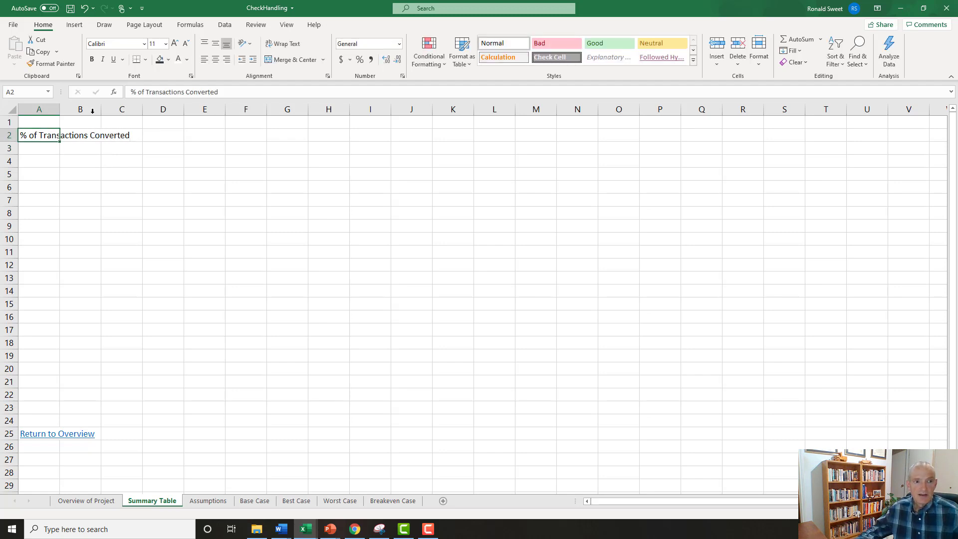
pyautogui.moveTo(59, 110); pyautogui.dragTo(157, 116)
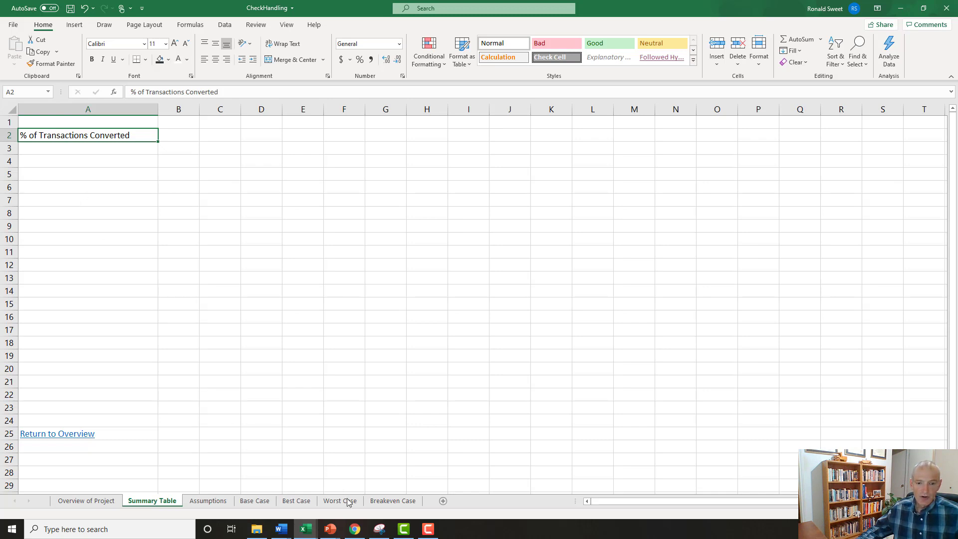
# Enter the row labels Net Present Value, Internal Rate of Return and Discounted Payback in A3:A5.
pyautogui.click(32, 148)
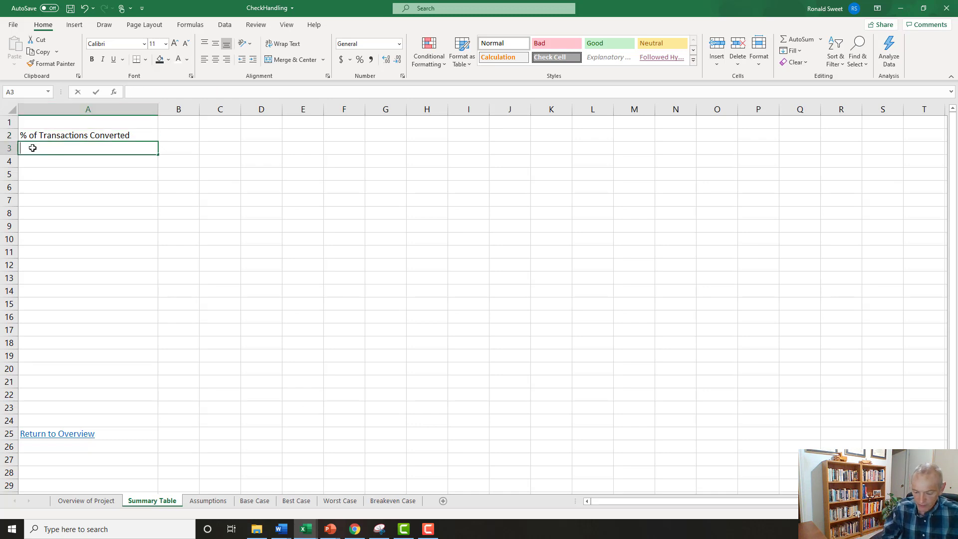
pyautogui.write('Net Pr')
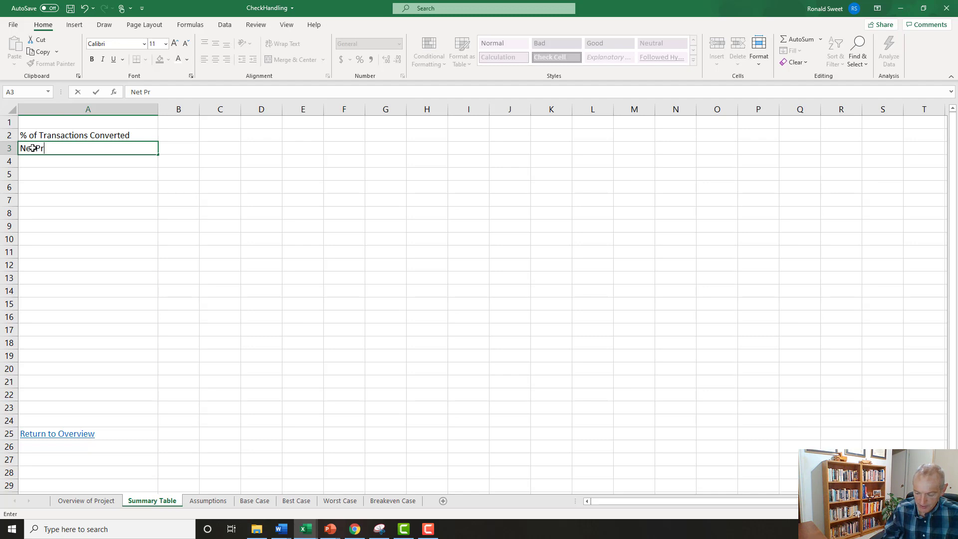
pyautogui.write('esent Value')
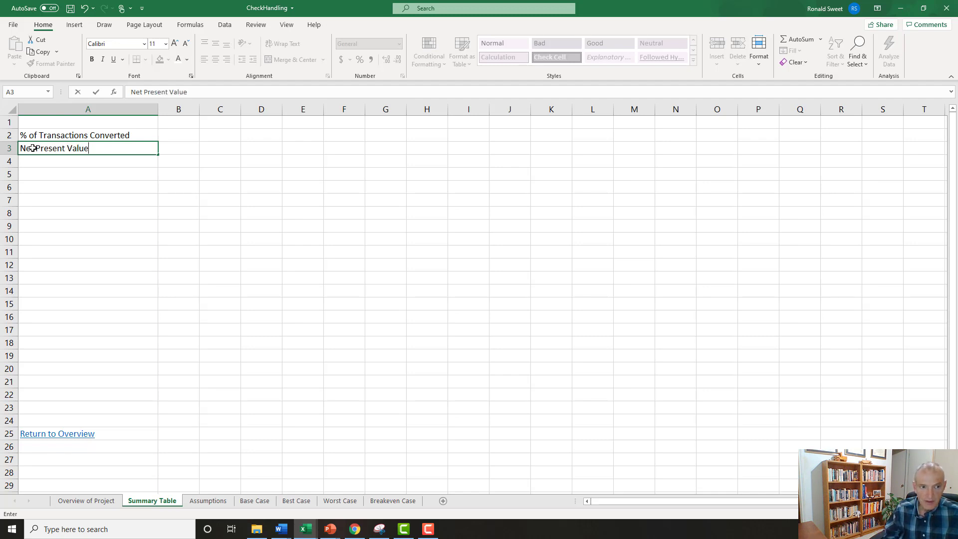
pyautogui.press('Return')
pyautogui.write('Int')
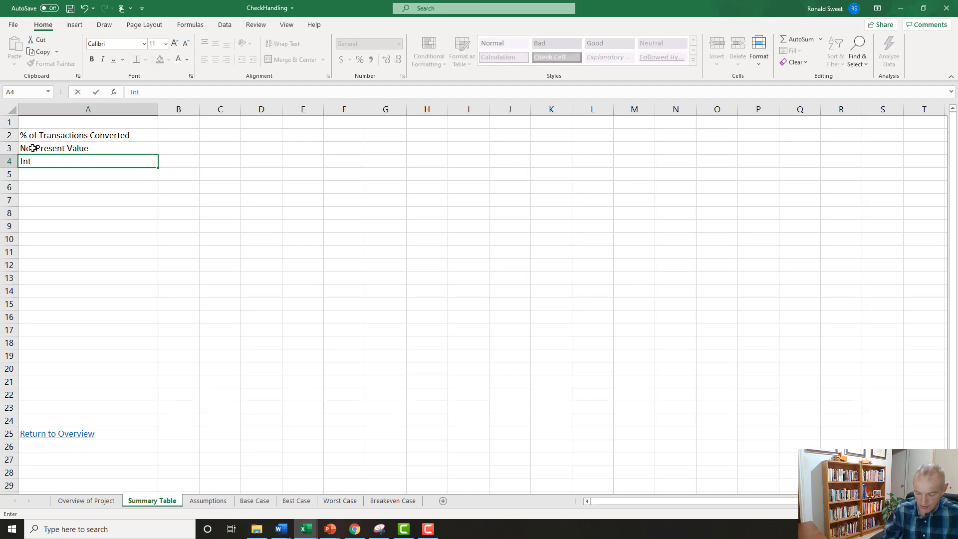
pyautogui.write('ernal Rate of R')
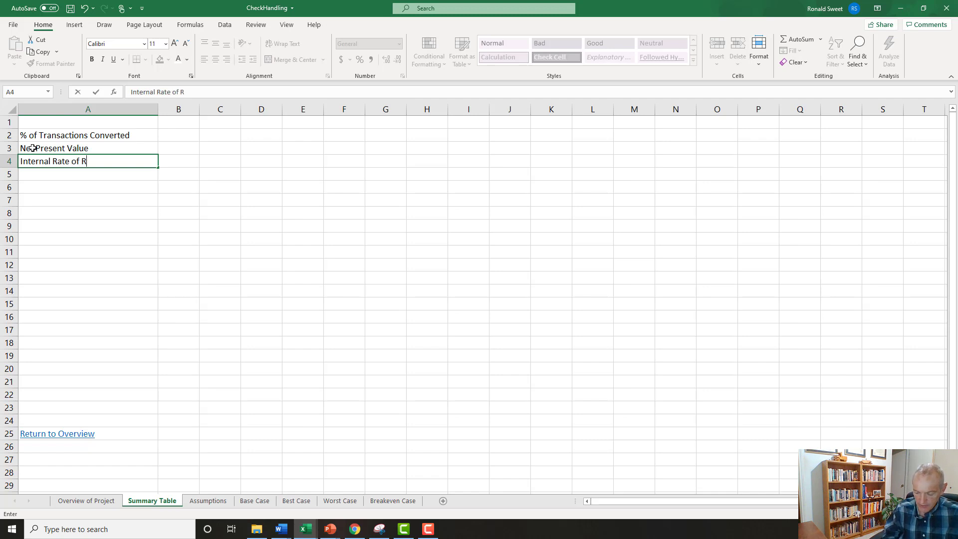
pyautogui.write('eturn')
pyautogui.press('Return')
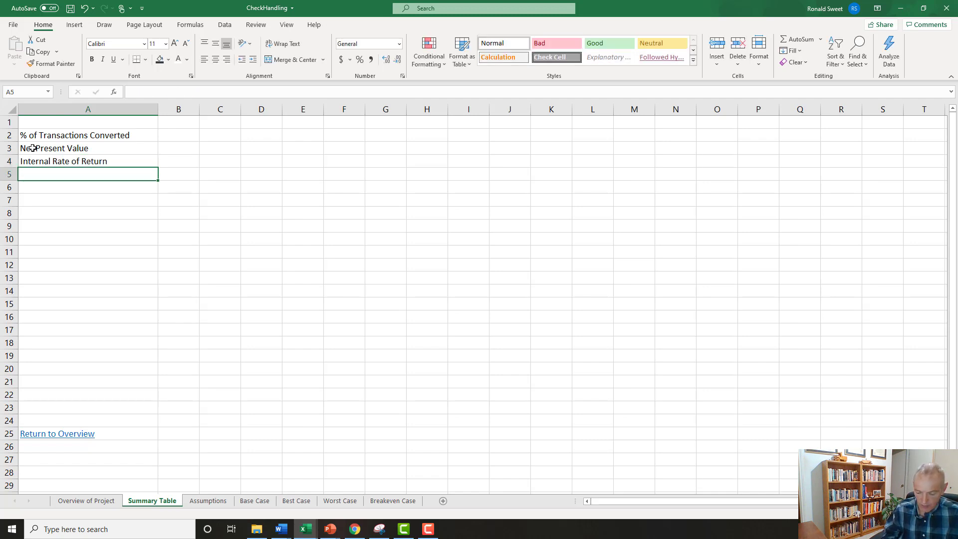
pyautogui.write('Discounted Pa')
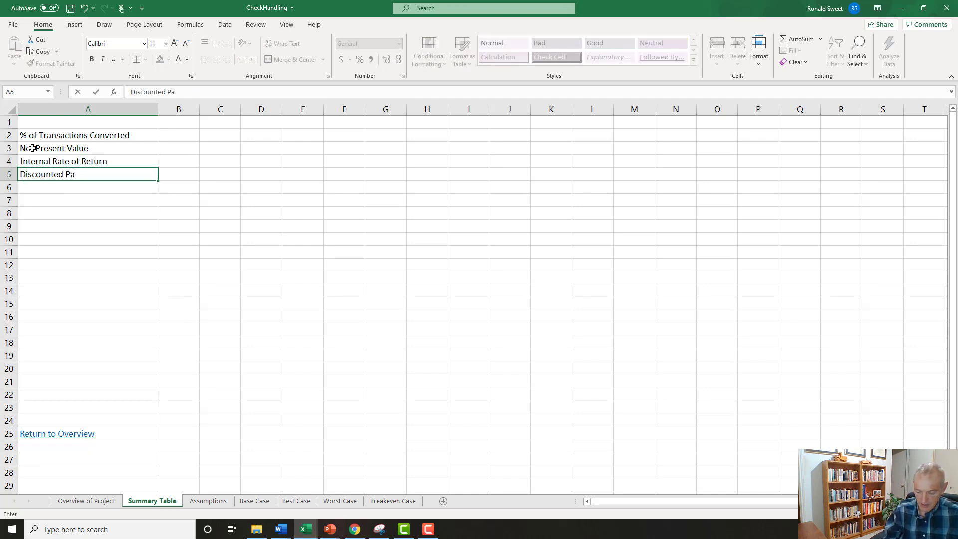
pyautogui.write('yback')
pyautogui.press('Return')
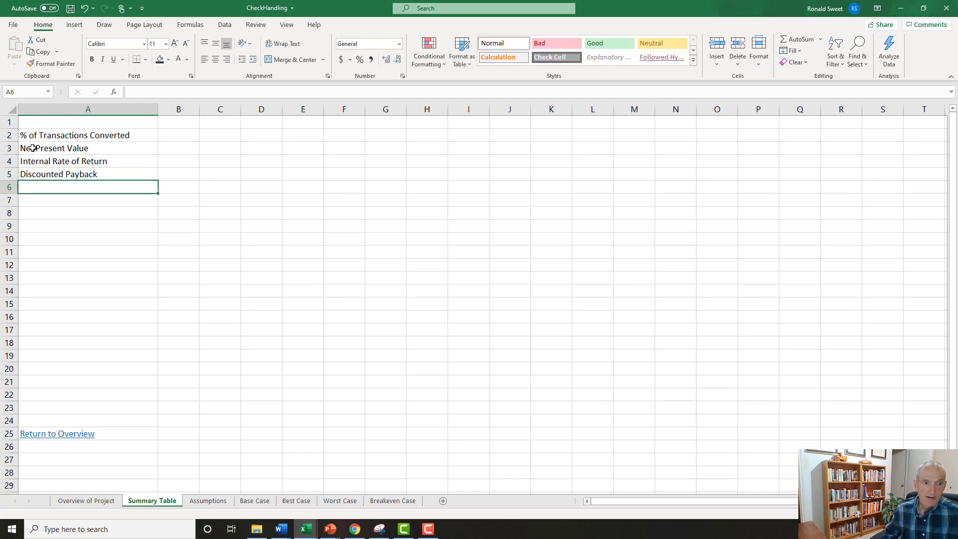
# Enter the column headings Base Case, Best Case, Worst Case and Breakeven in B1:E1 of the Summary Table sheet.
pyautogui.press('Up')
pyautogui.press('Up')
pyautogui.press('Up')
pyautogui.press('Up')
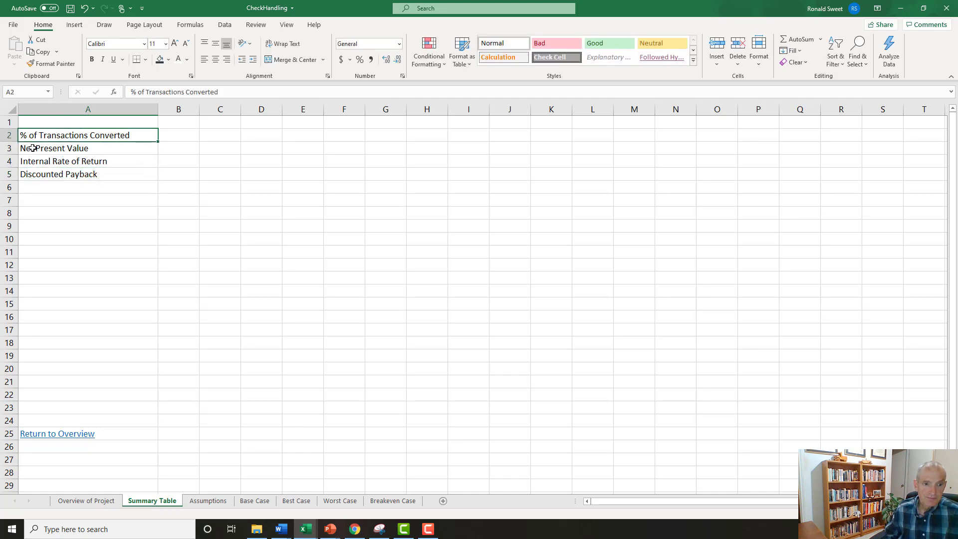
pyautogui.press('Right')
pyautogui.press('Up')
pyautogui.write('B')
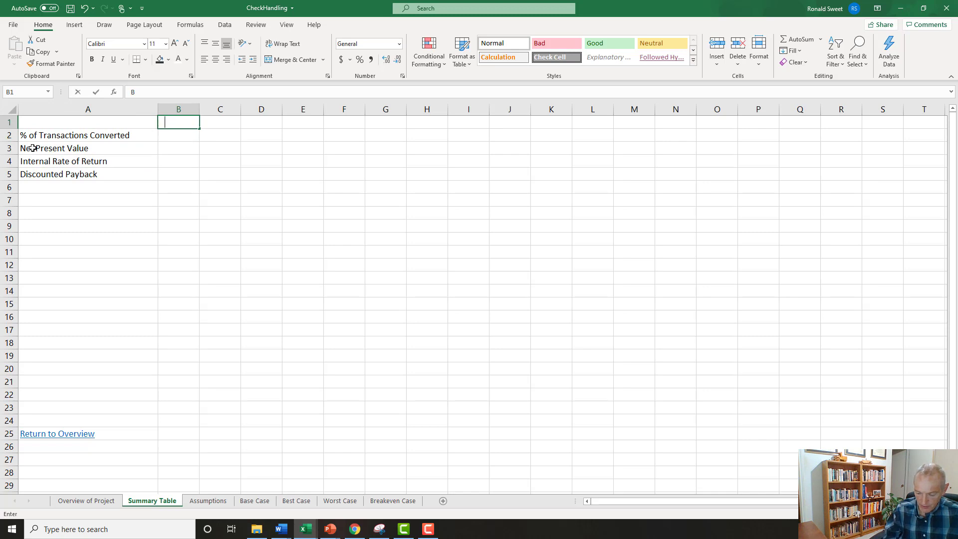
pyautogui.write('ase Case')
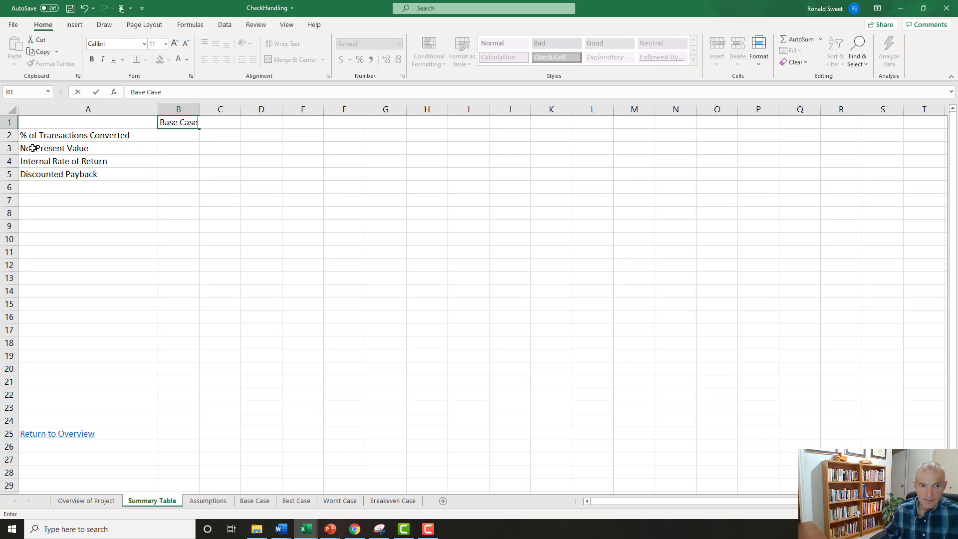
pyautogui.press('Tab')
pyautogui.write('Bes')
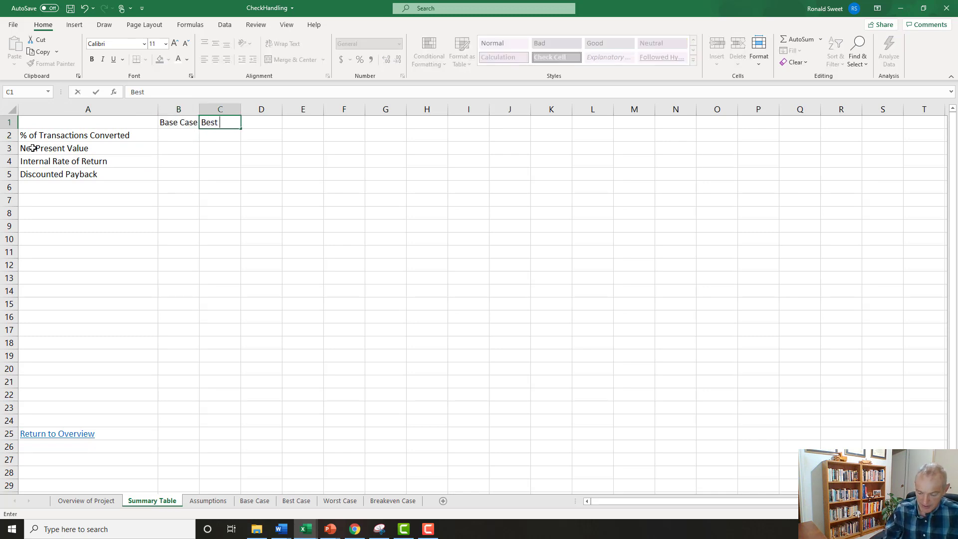
pyautogui.write('t Case')
pyautogui.press('Tab')
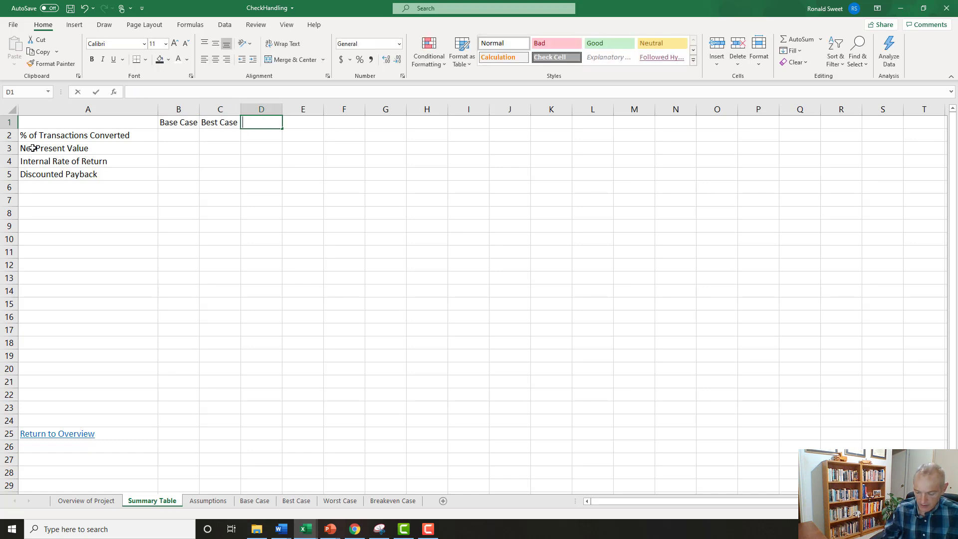
pyautogui.write('Worst Case')
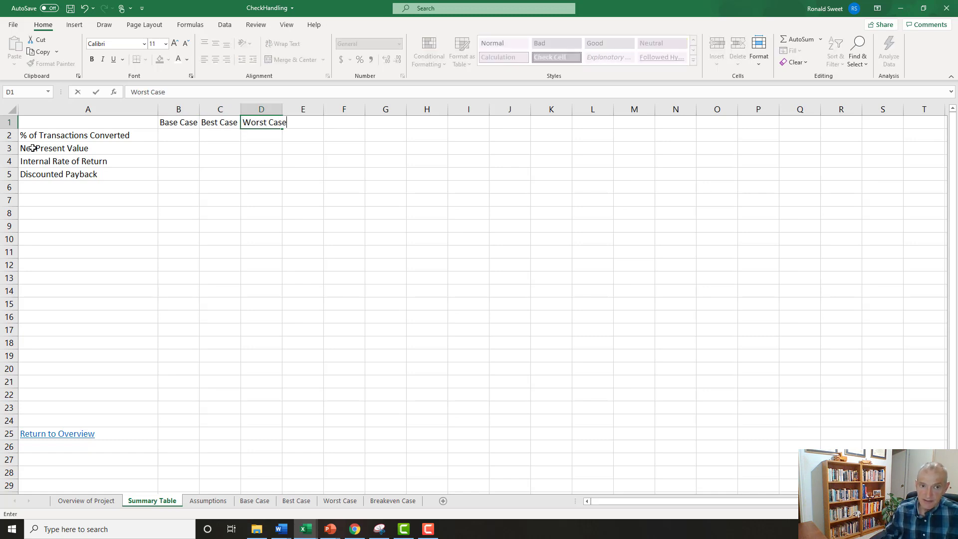
pyautogui.press('Tab')
pyautogui.write('Break')
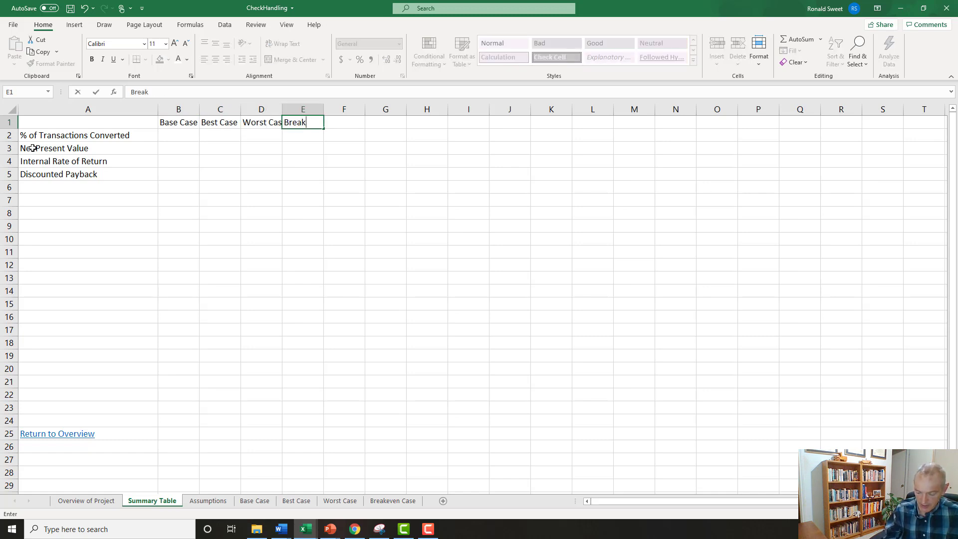
pyautogui.write('even')
pyautogui.press('Return')
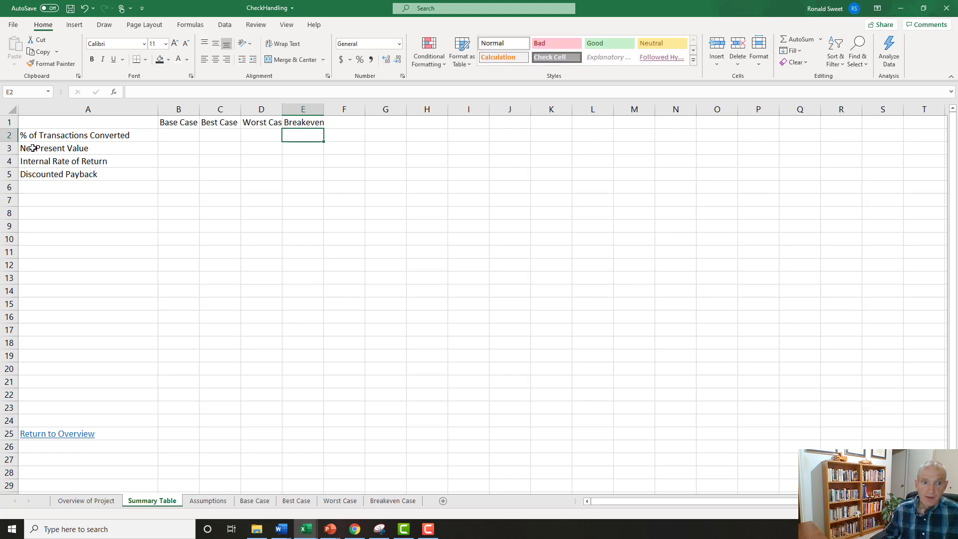
# Black out the Breakeven column's Internal Rate of Return and Discounted Payback cells, E4:E5, with a black fill and automatic font color.
pyautogui.press('Down')
pyautogui.press('Down')
pyautogui.hotkey('shift', 'Down')
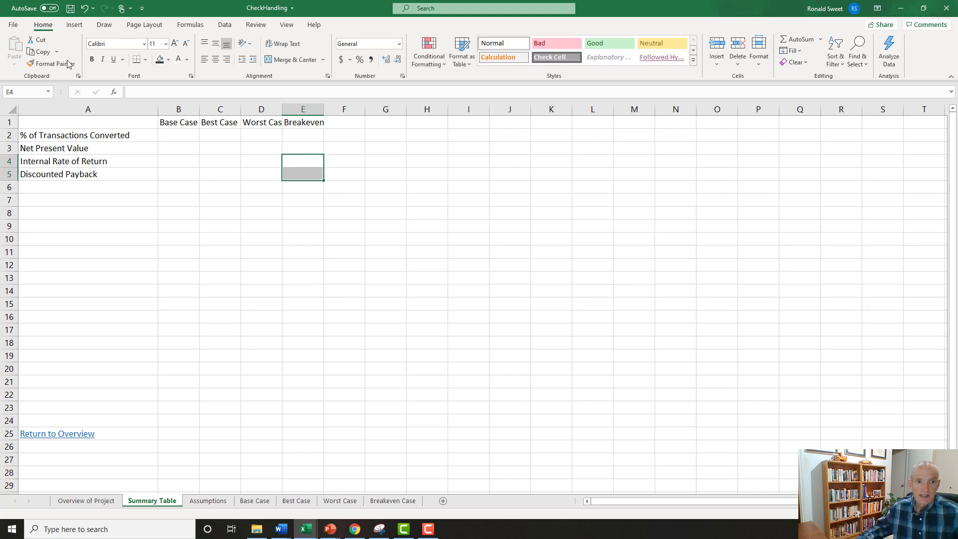
pyautogui.click(187, 59)
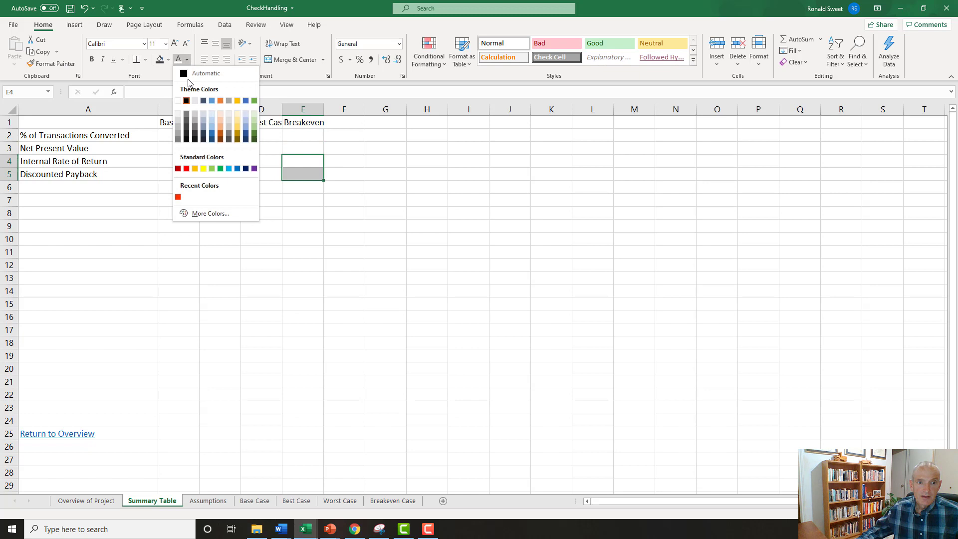
pyautogui.click(187, 121)
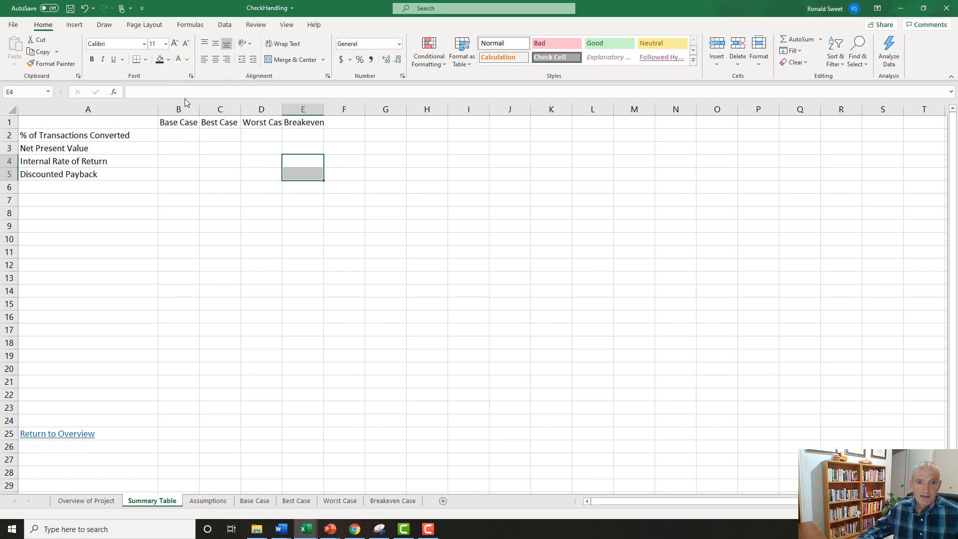
pyautogui.click(187, 60)
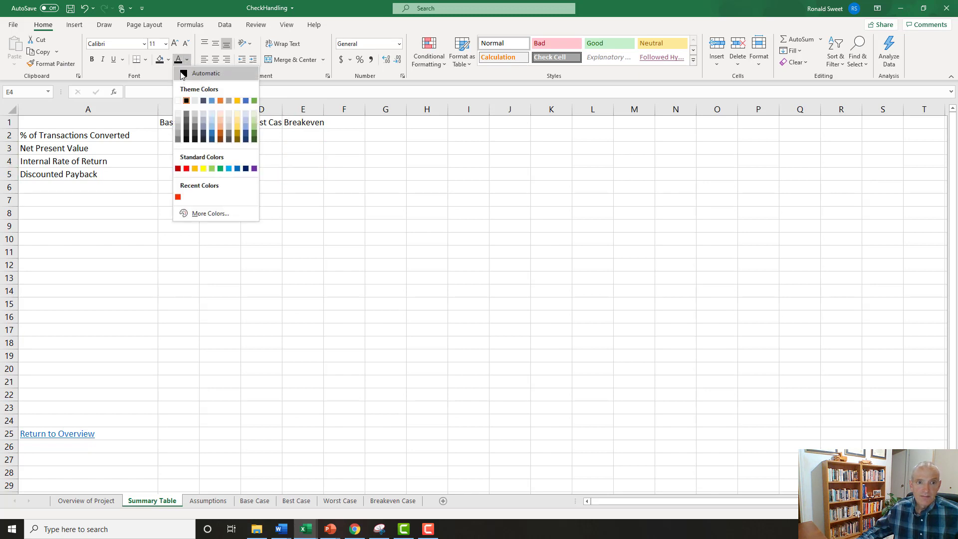
pyautogui.click(183, 73)
pyautogui.click(168, 60)
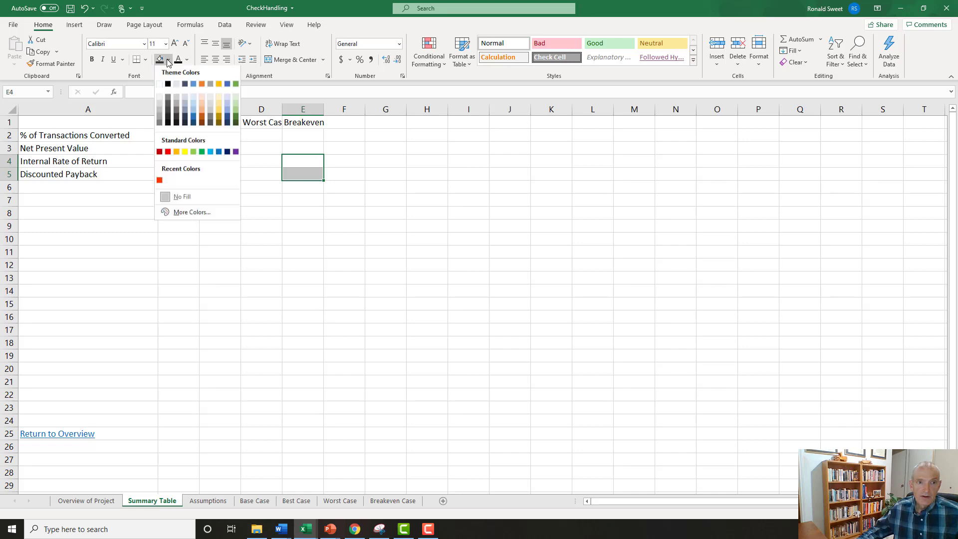
pyautogui.click(168, 86)
pyautogui.click(56, 157)
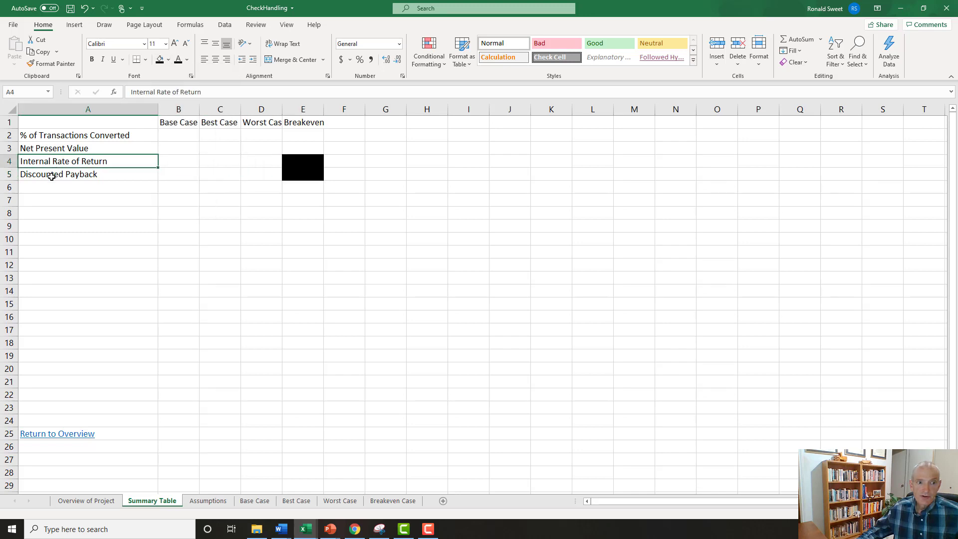
pyautogui.click(51, 176)
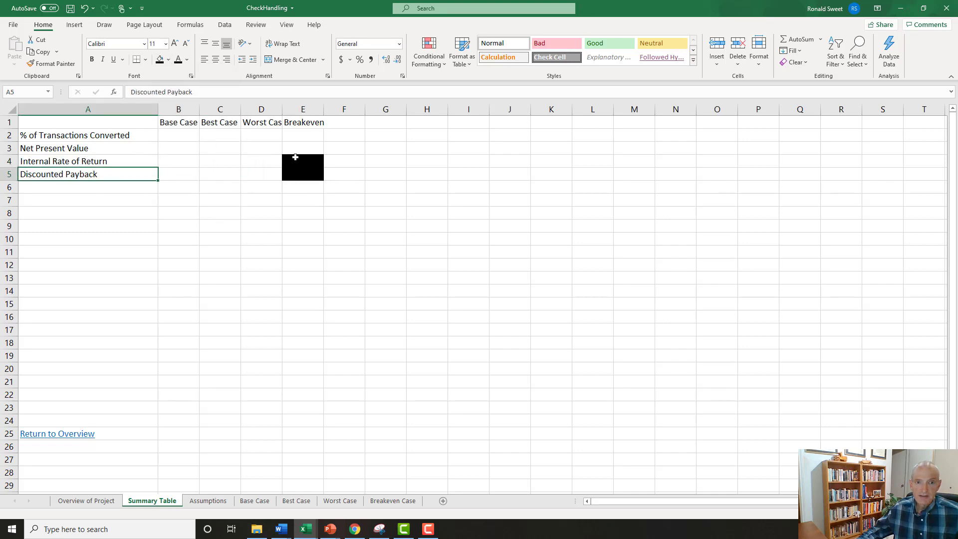
# Set the width of columns B through E to 15.
pyautogui.moveTo(173, 110); pyautogui.dragTo(300, 113)
pyautogui.rightClick(179, 109)
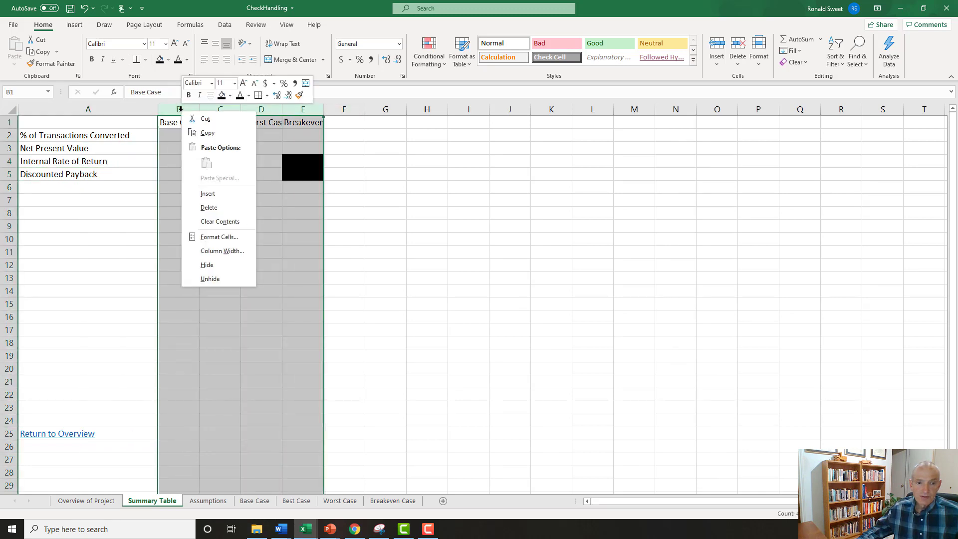
pyautogui.click(211, 251)
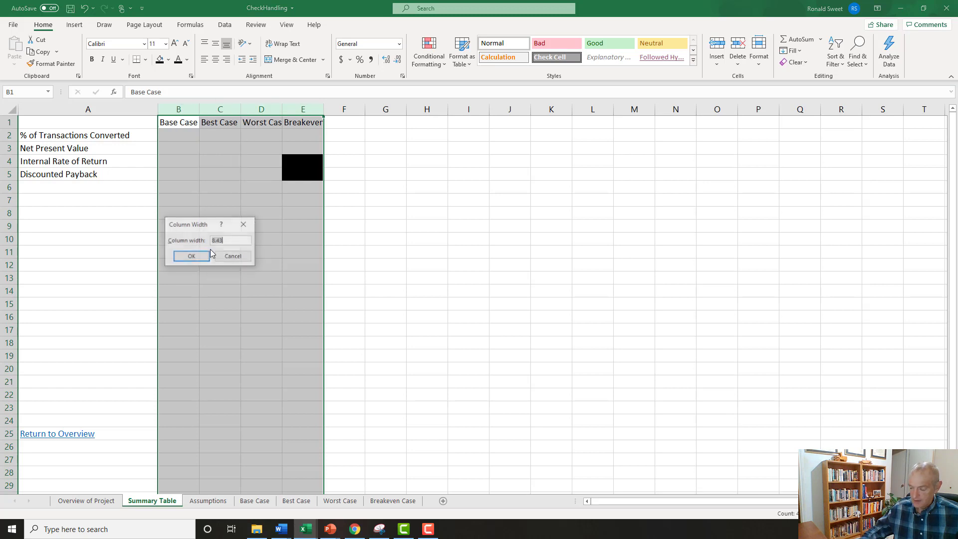
pyautogui.write('15')
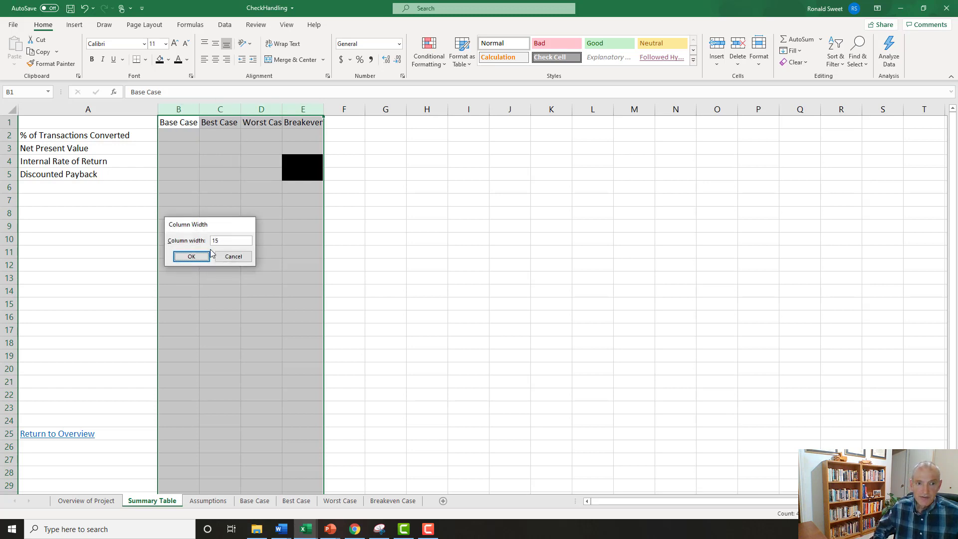
pyautogui.press('Return')
# Format the case headings in B1:E1 as bold, centered white text on a medium-dark blue fill.
pyautogui.moveTo(188, 121); pyautogui.dragTo(385, 122)
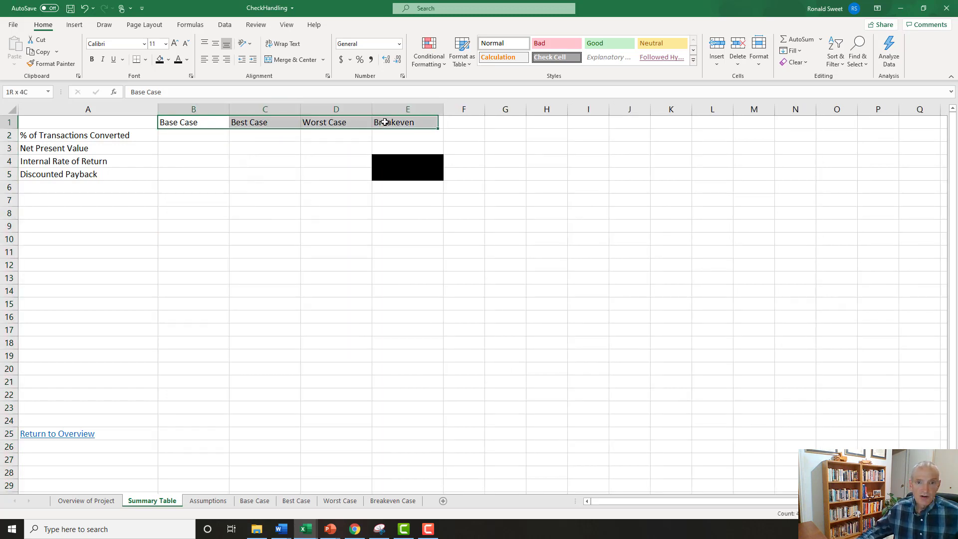
pyautogui.click(91, 59)
pyautogui.click(187, 59)
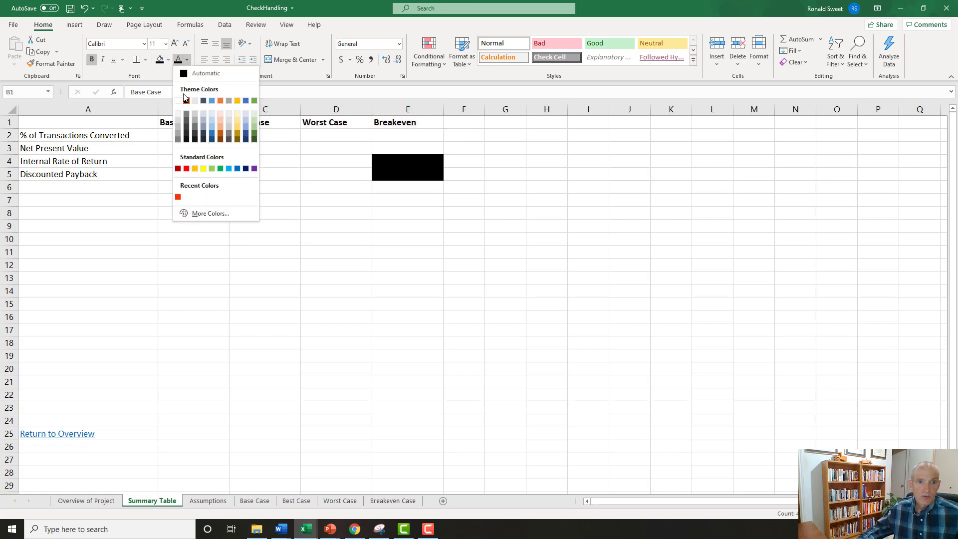
pyautogui.click(181, 101)
pyautogui.click(168, 60)
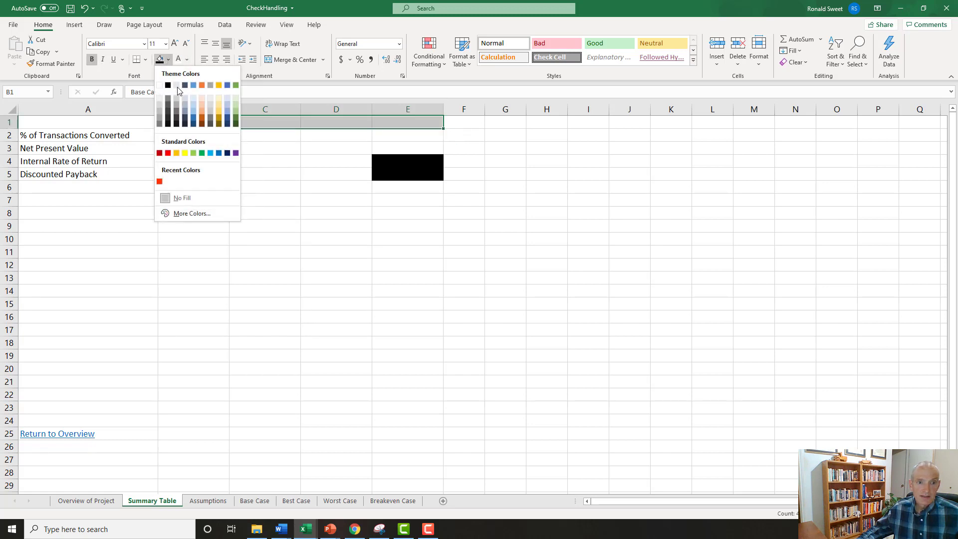
pyautogui.click(193, 124)
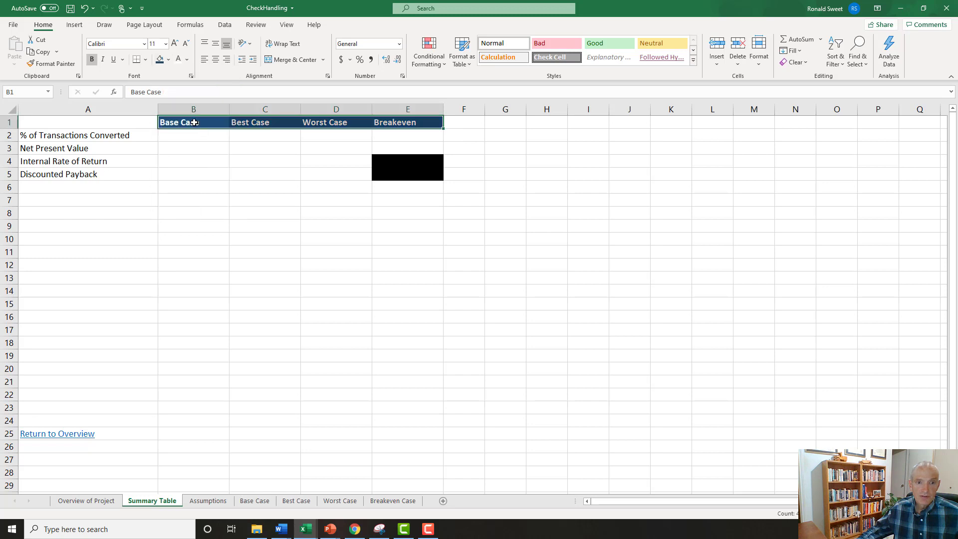
pyautogui.click(168, 59)
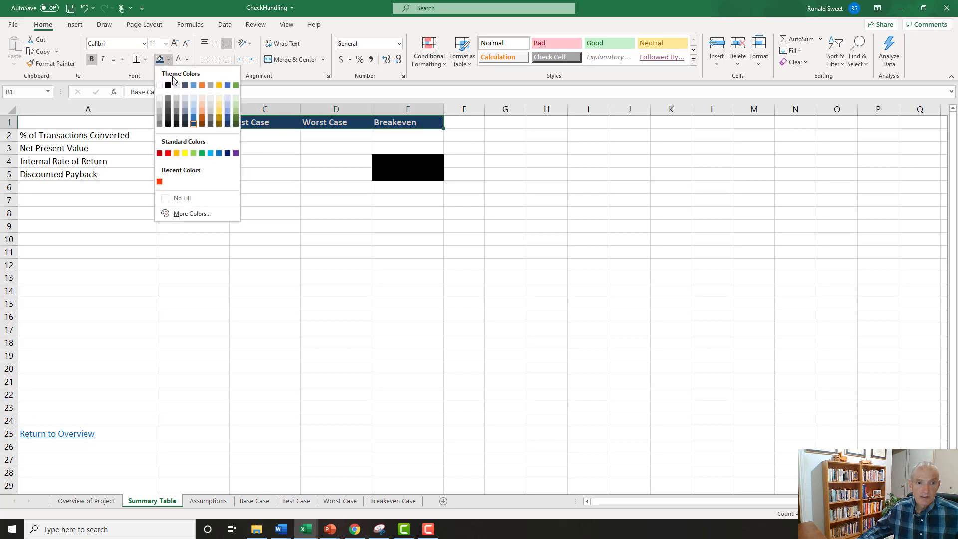
pyautogui.click(194, 116)
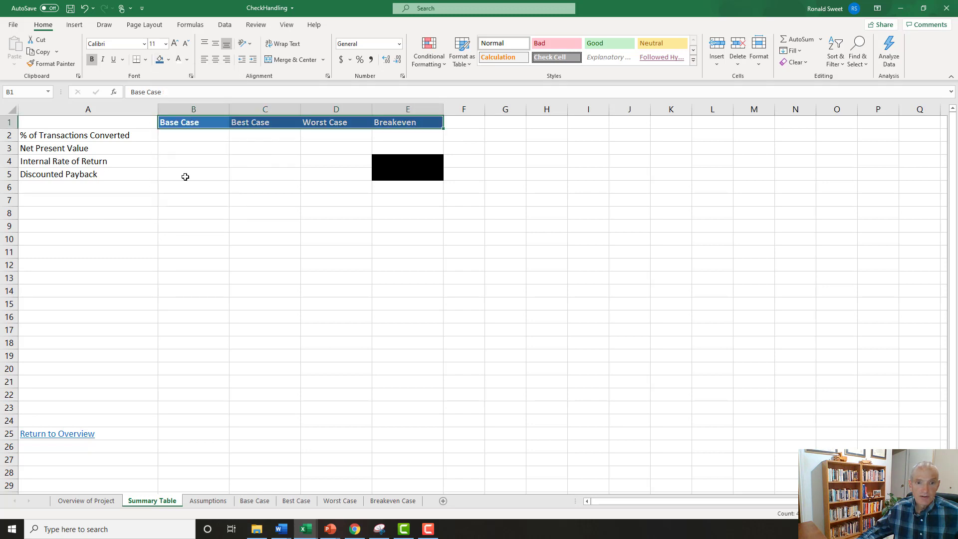
pyautogui.click(215, 60)
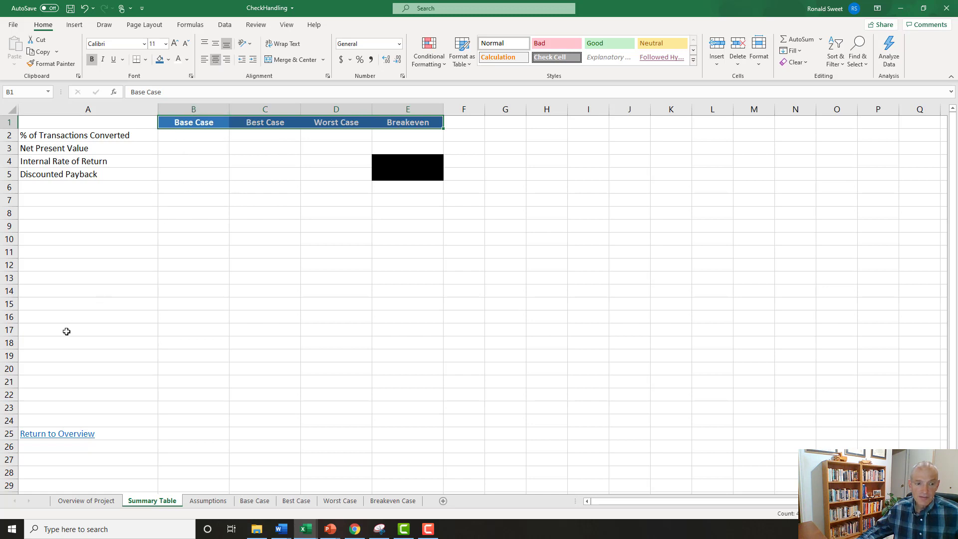
# Move the Return to Overview link from A25 up to A11, closer to the summary table.
pyautogui.click(177, 436)
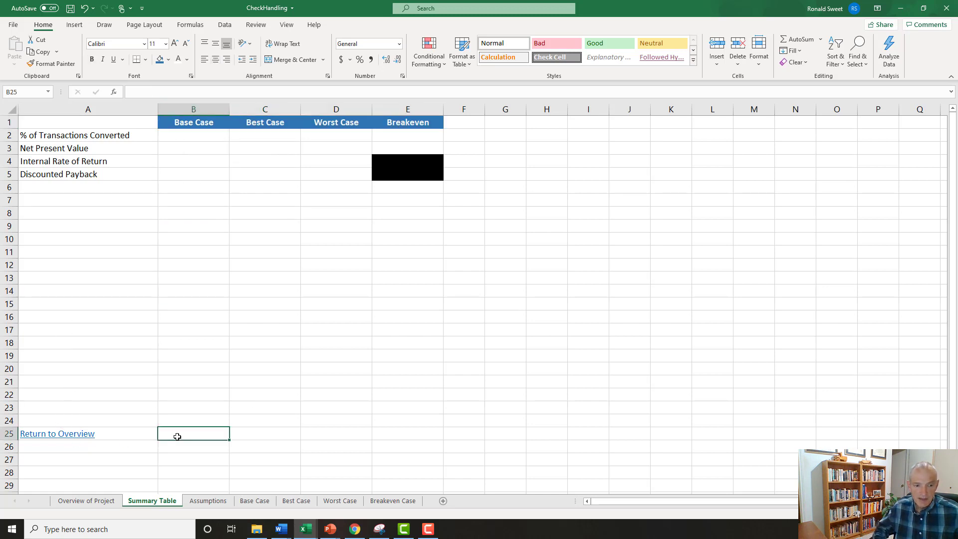
pyautogui.press('Left')
pyautogui.hotkey('ctrl', 'c')
pyautogui.press('Up')
pyautogui.press('Up')
pyautogui.press('Up')
pyautogui.press('Up')
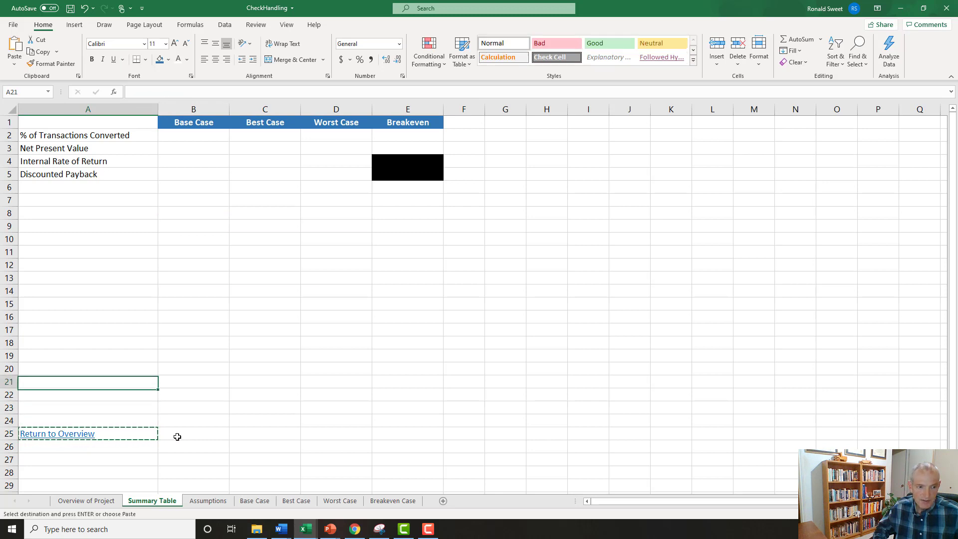
pyautogui.press('Up')
pyautogui.press('Up')
pyautogui.press('Up')
pyautogui.press('Up')
pyautogui.press('Up')
pyautogui.press('Up')
pyautogui.press('Up')
pyautogui.press('Up')
pyautogui.press('Up')
pyautogui.press('Up')
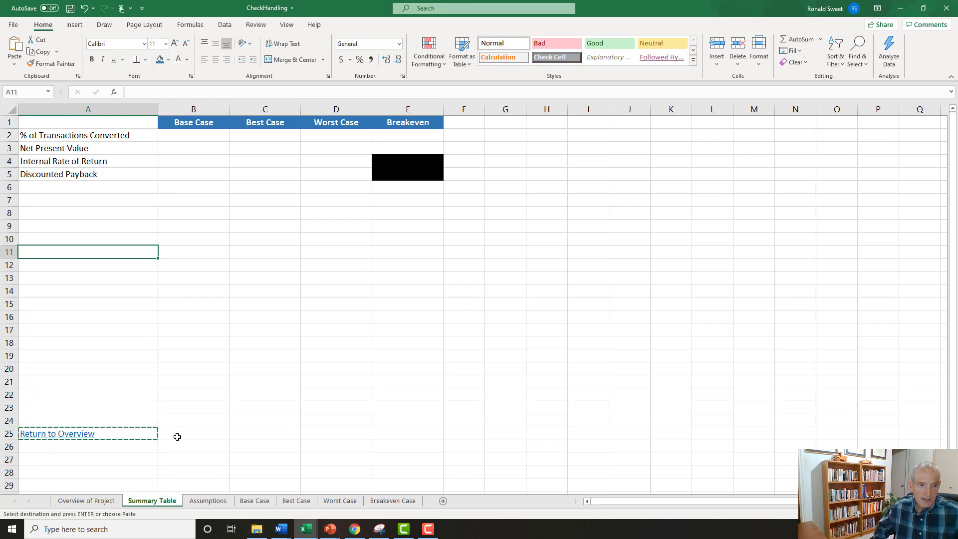
pyautogui.press('Return')
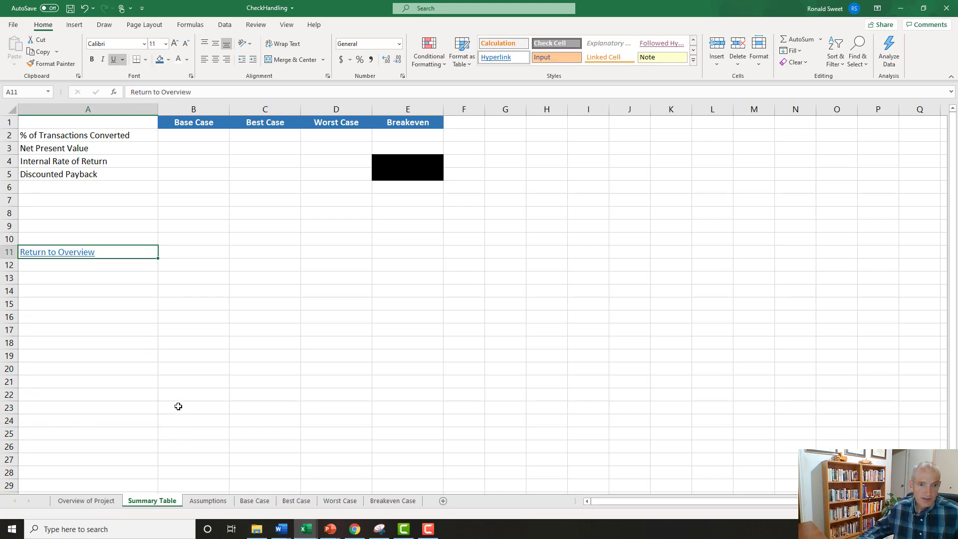
# Link the Base Case % of Transactions Converted in B2 to cell B9 of the Assumptions sheet.
pyautogui.scroll(5, 178, 407)
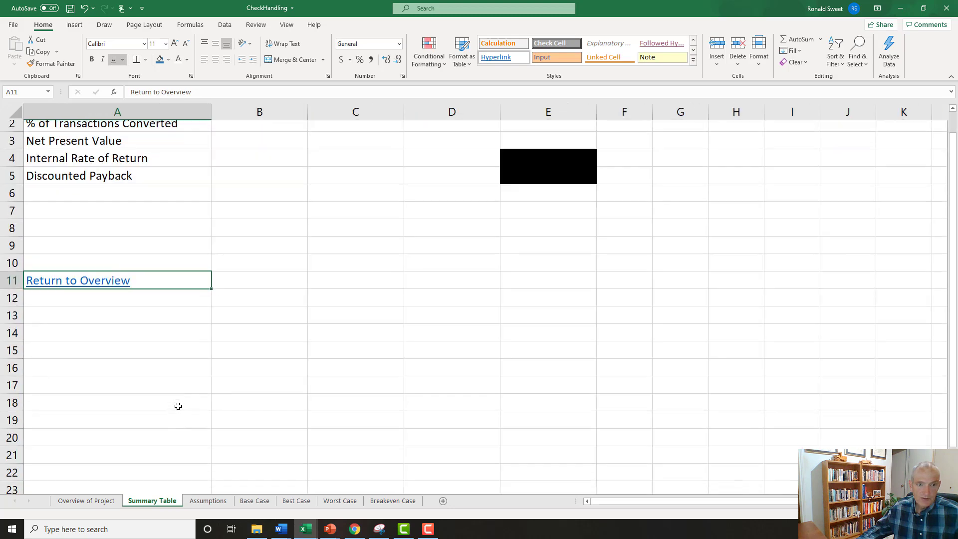
pyautogui.scroll(1, 178, 406)
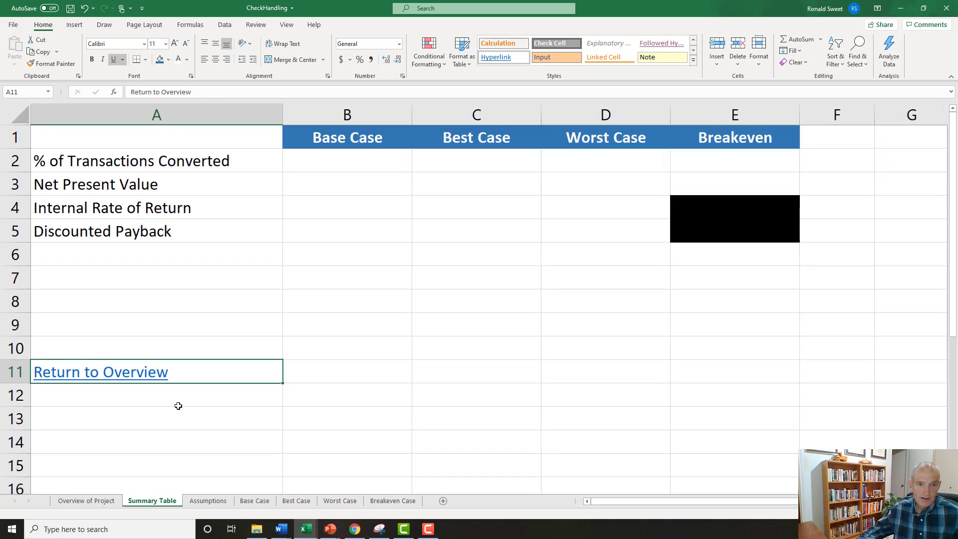
pyautogui.click(327, 165)
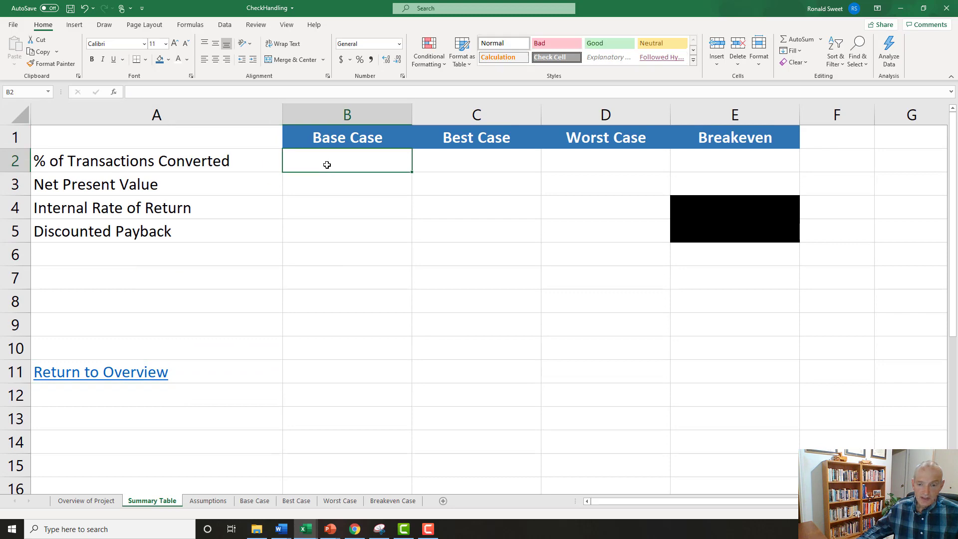
pyautogui.write('=')
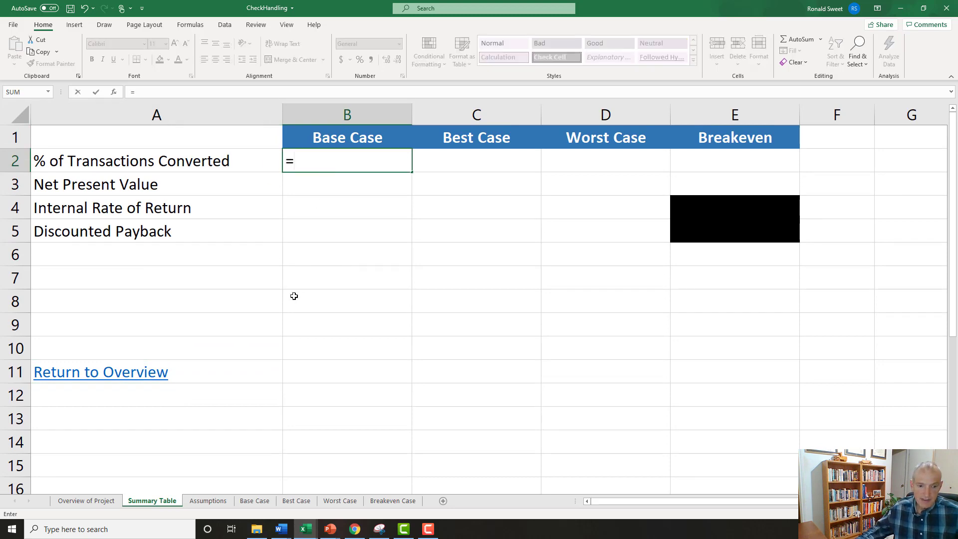
pyautogui.click(208, 500)
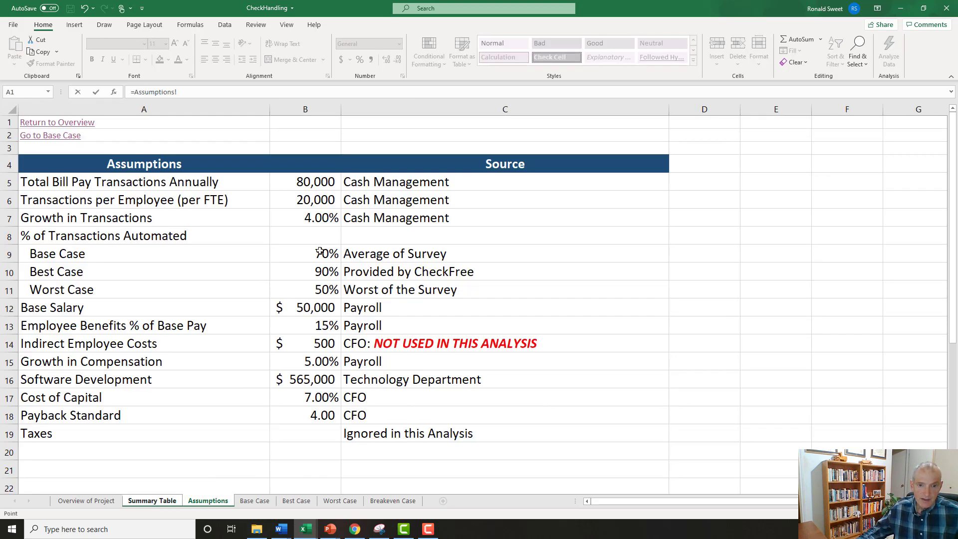
pyautogui.click(320, 251)
pyautogui.press('Return')
pyautogui.press('Up')
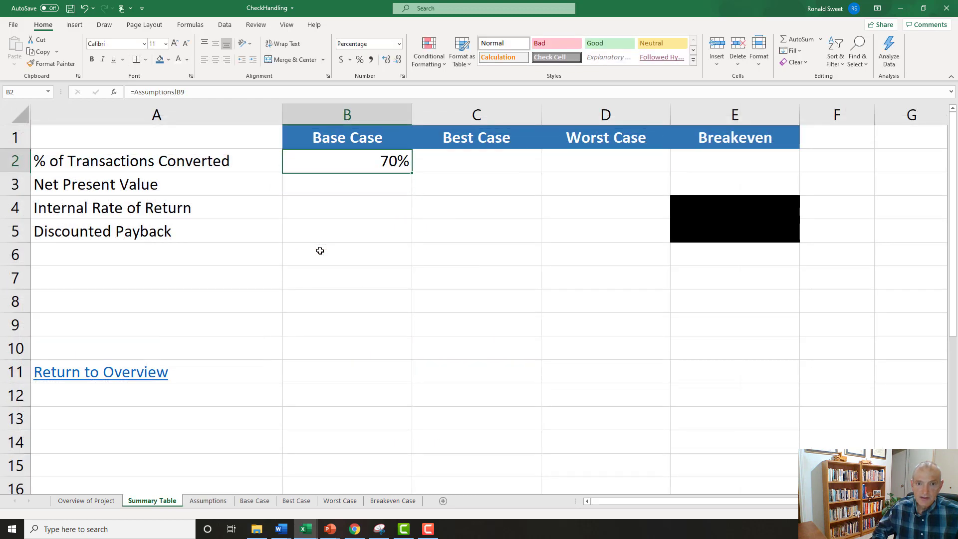
# Link the Best Case % of Transactions Converted in C2 to cell B10 of the Assumptions sheet.
pyautogui.press('Right')
pyautogui.write('=')
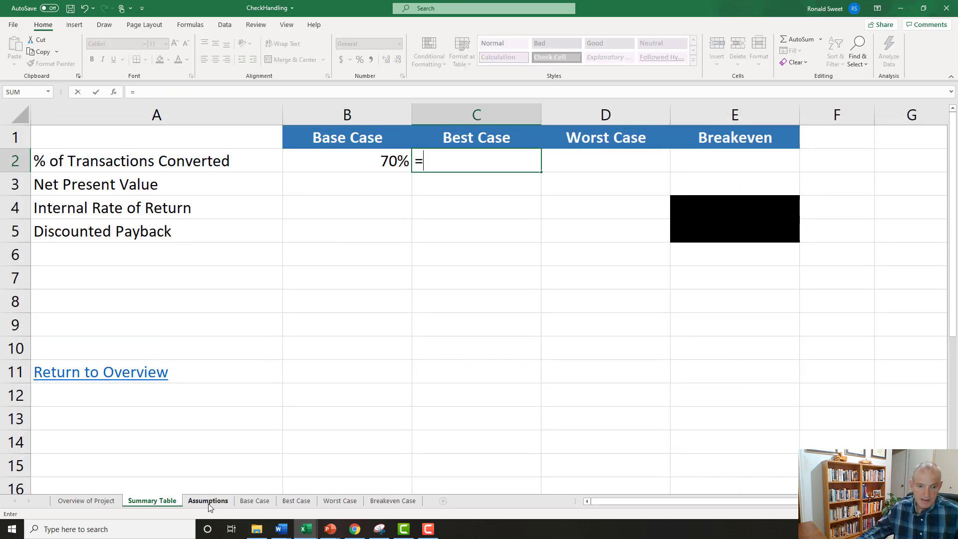
pyautogui.click(208, 501)
pyautogui.click(322, 265)
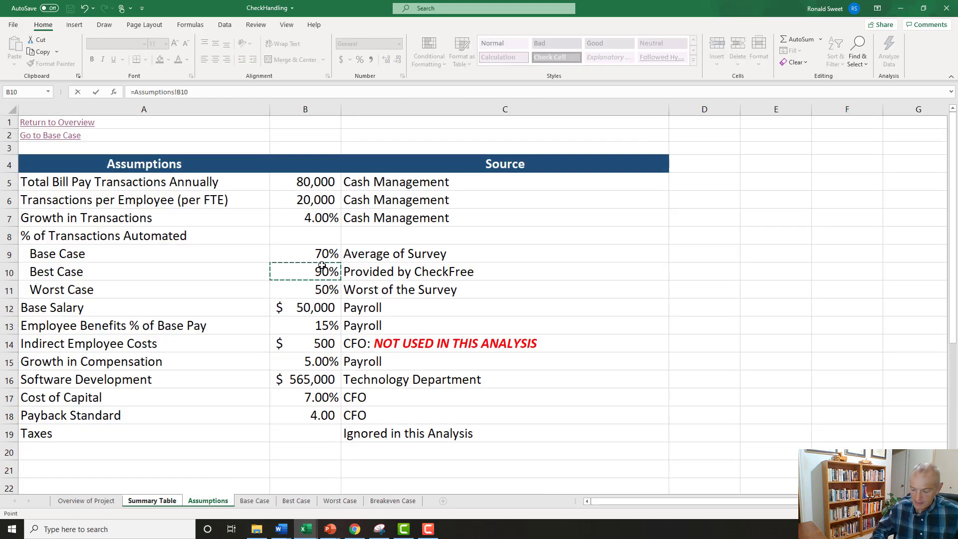
pyautogui.press('Return')
pyautogui.press('Up')
# Link the Worst Case % of Transactions Converted in D2 to cell B11 of the Assumptions sheet.
pyautogui.press('Right')
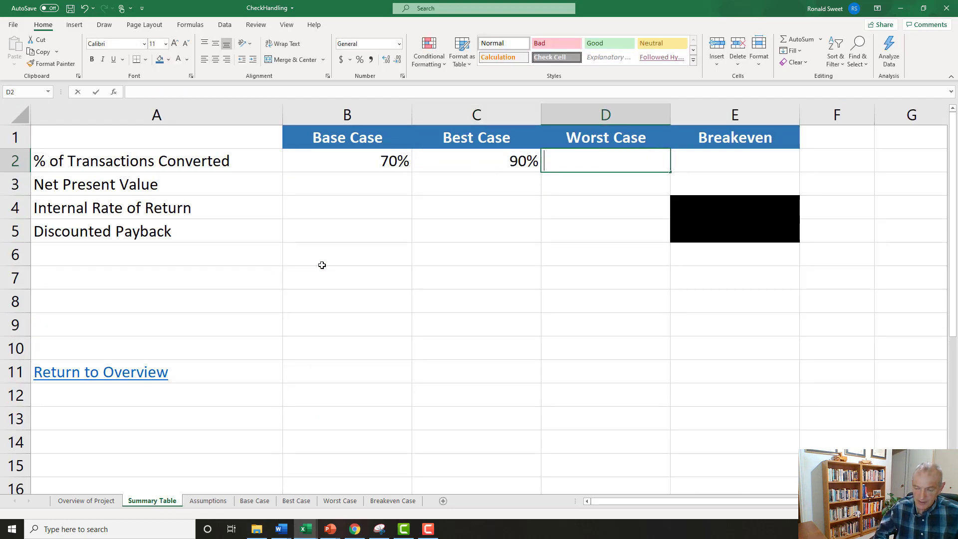
pyautogui.write('=')
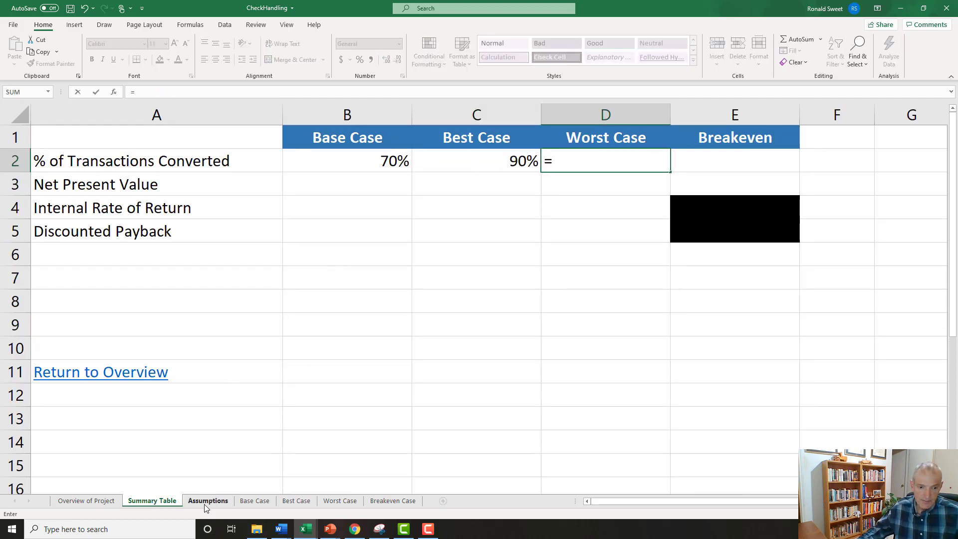
pyautogui.click(209, 501)
pyautogui.click(311, 290)
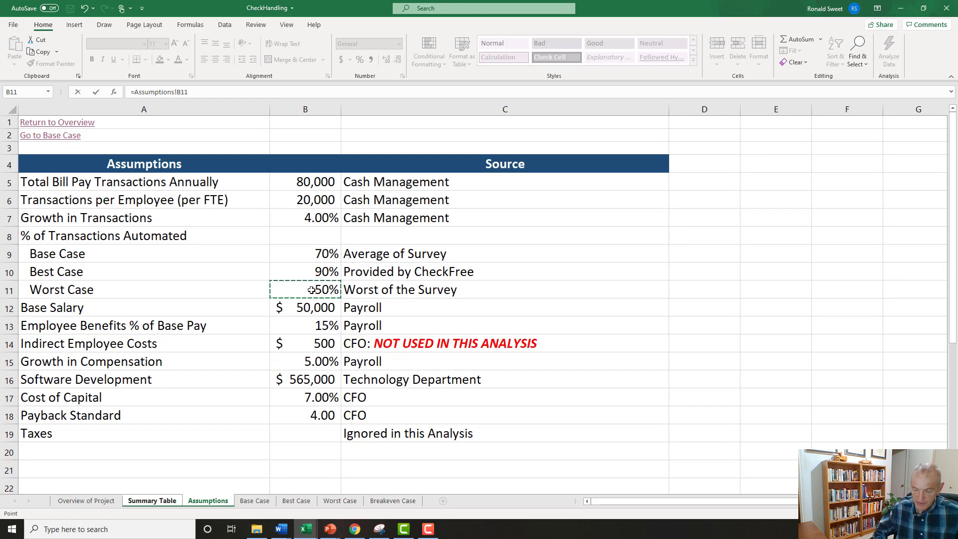
pyautogui.press('Return')
pyautogui.press('Up')
# Link the Breakeven % of Transactions Converted in E2 to cell C5 of the Breakeven Case sheet.
pyautogui.press('Right')
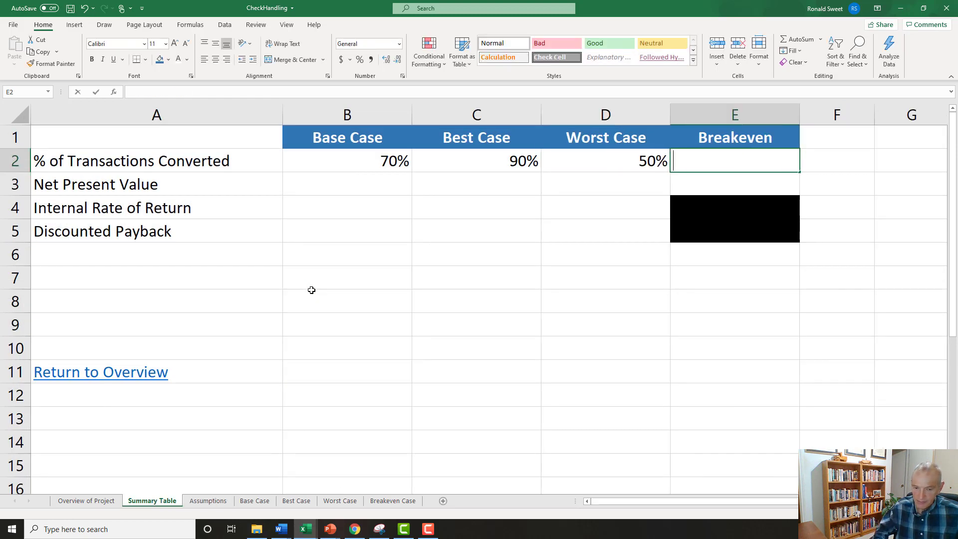
pyautogui.write('=')
pyautogui.click(392, 500)
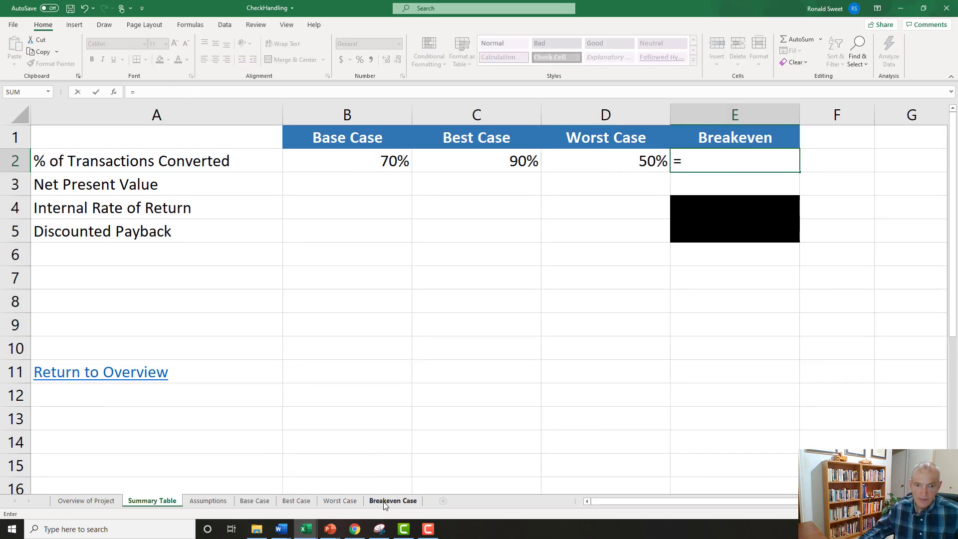
pyautogui.click(232, 180)
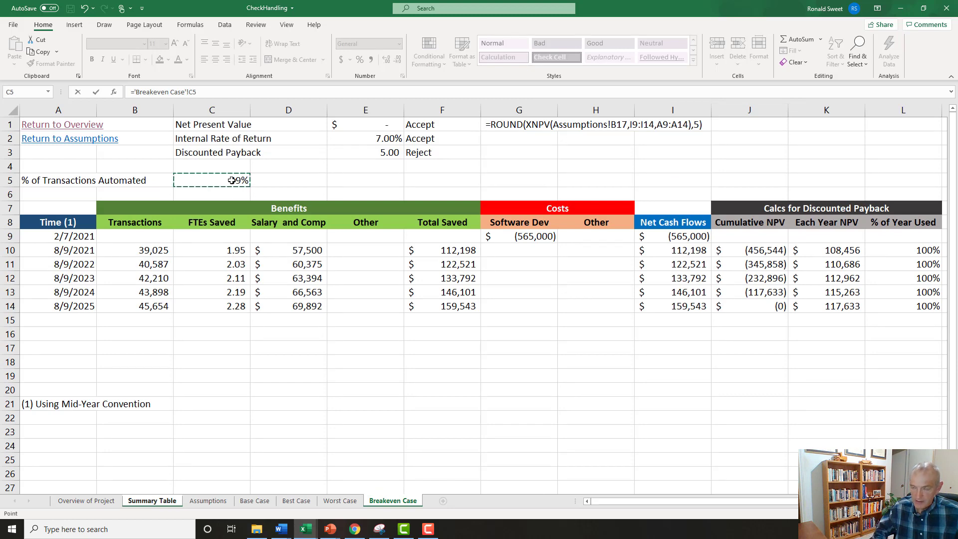
pyautogui.press('Return')
pyautogui.press('Up')
# Link the Base Case Net Present Value in B3 to cell E1 of the Base Case sheet.
pyautogui.press('Left')
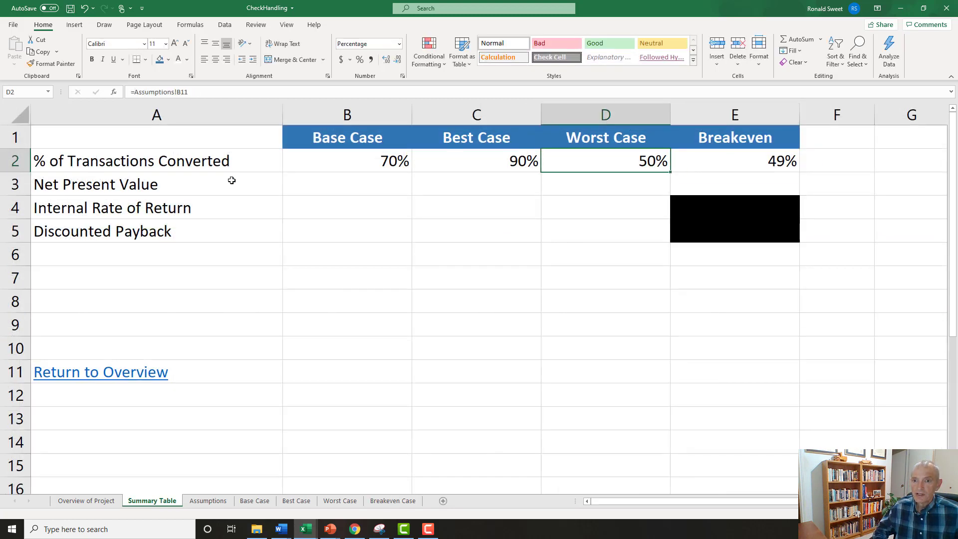
pyautogui.press('Right')
pyautogui.press('Left')
pyautogui.press('Right')
pyautogui.press('Left')
pyautogui.press('Left')
pyautogui.press('Left')
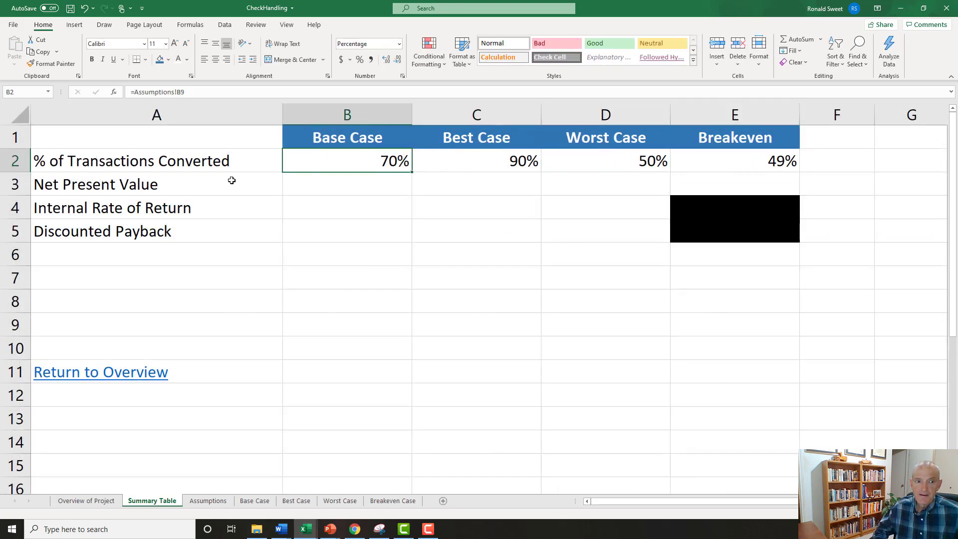
pyautogui.press('Down')
pyautogui.write('=')
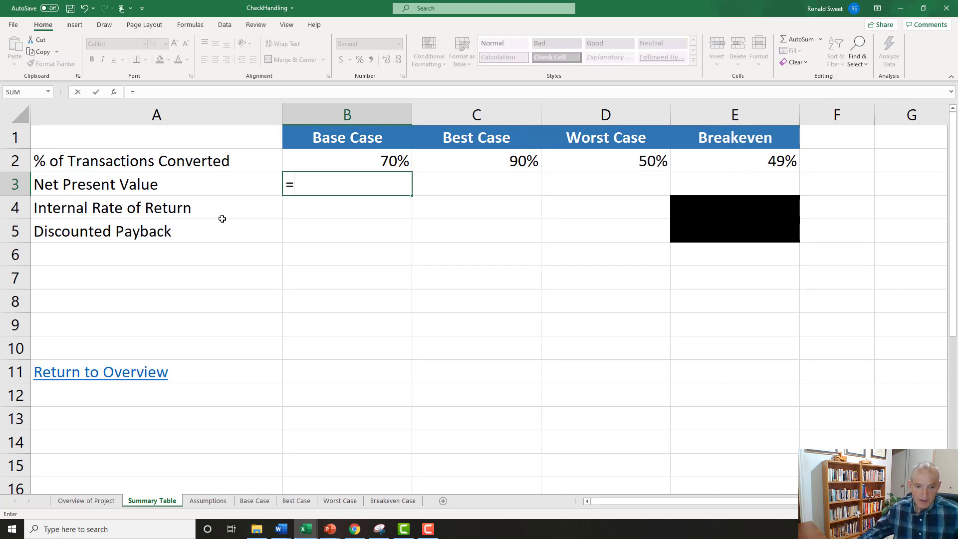
pyautogui.click(255, 501)
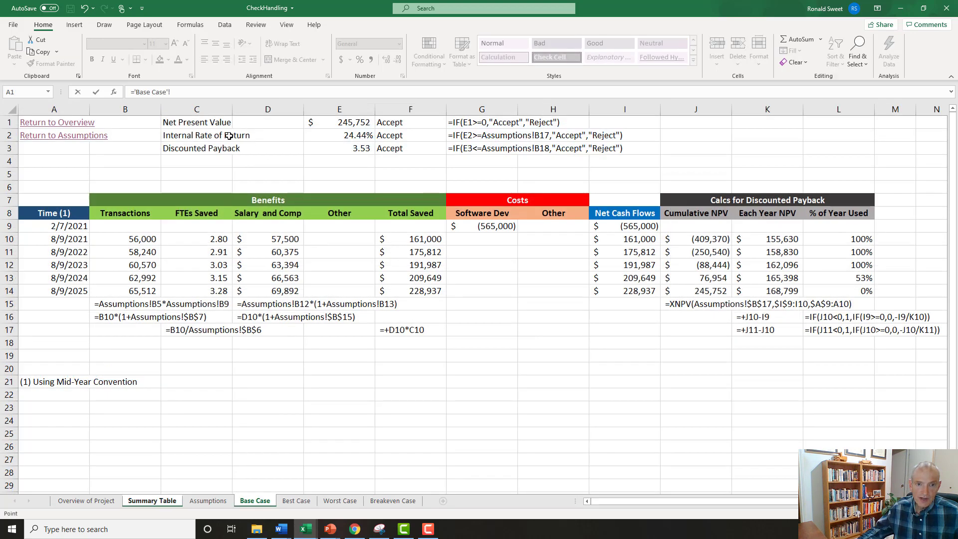
pyautogui.click(343, 120)
pyautogui.press('Return')
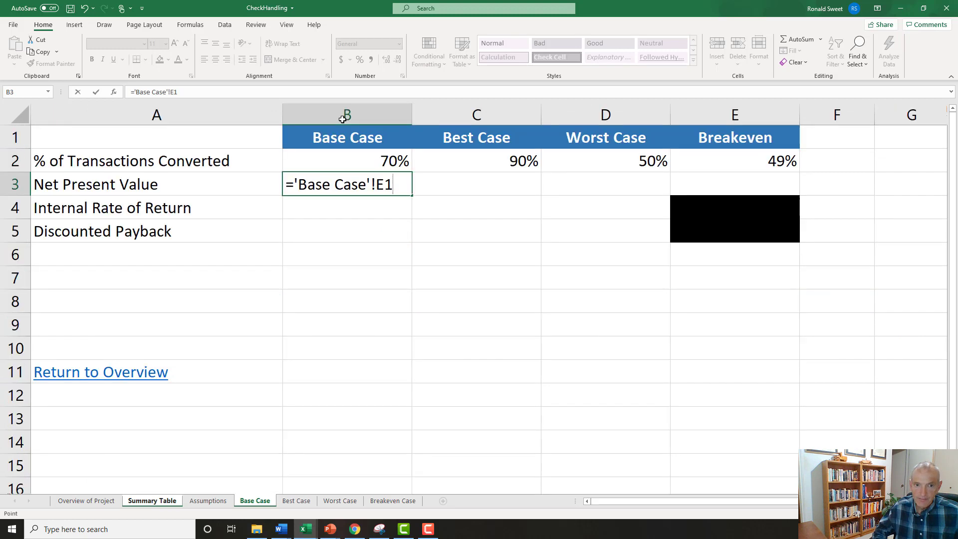
# Copy the formula in B3 down to the Internal Rate of Return and Discounted Payback cells B4:B5.
pyautogui.press('Up')
pyautogui.hotkey('shift', 'Down')
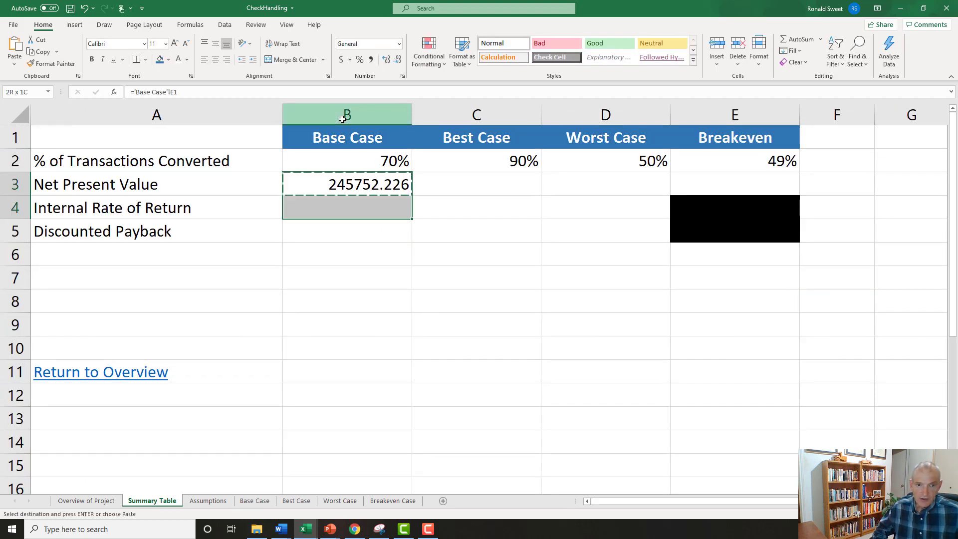
pyautogui.hotkey('shift', 'Down')
pyautogui.hotkey('ctrl', 'd')
pyautogui.press('Down')
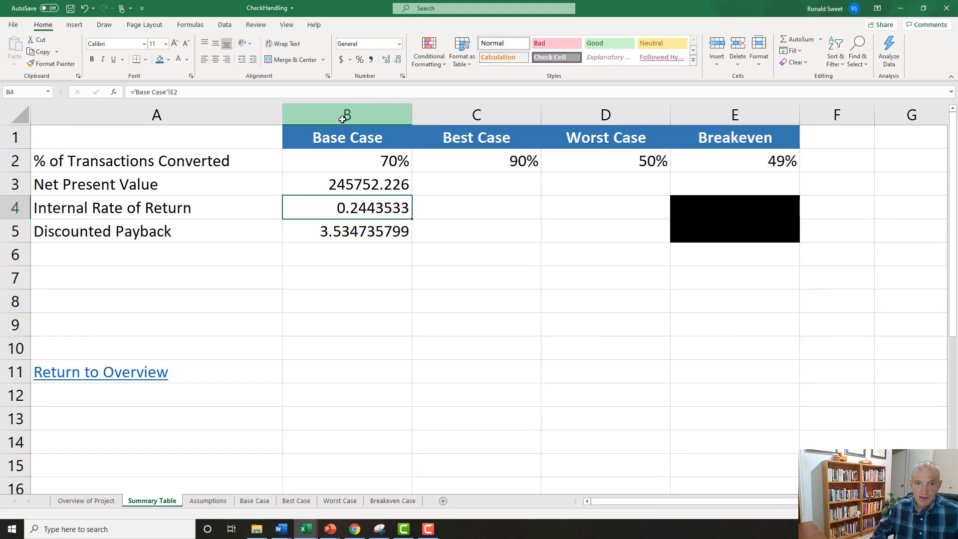
pyautogui.press('Up')
pyautogui.press('Down')
pyautogui.press('Down')
pyautogui.press('Up')
pyautogui.press('Up')
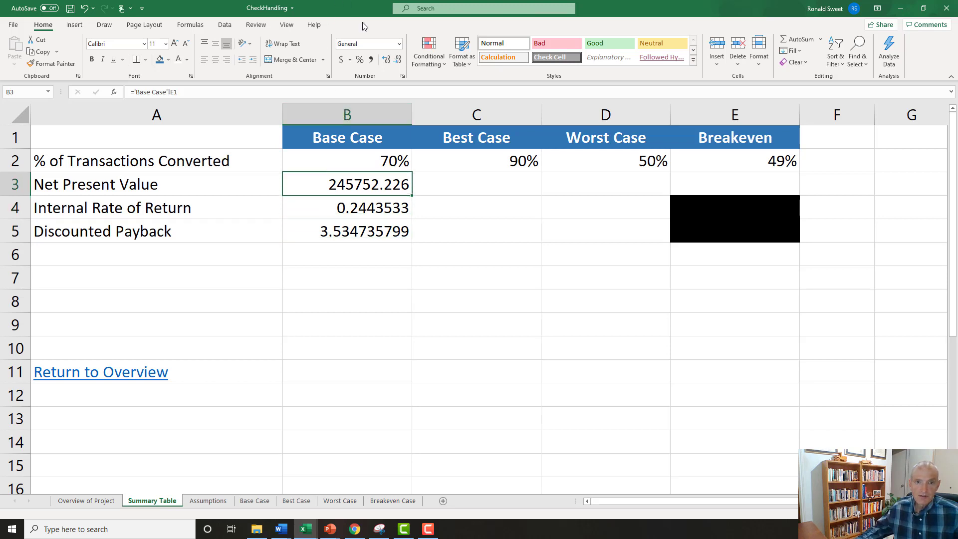
# Format the Base Case Net Present Value in B3 as dollar accounting with no decimal places.
pyautogui.click(342, 59)
pyautogui.click(397, 60)
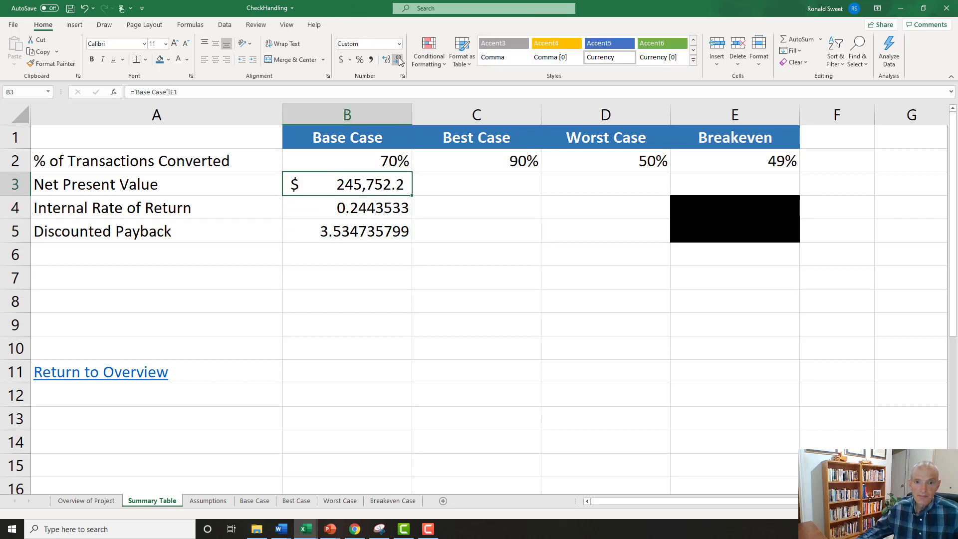
pyautogui.click(397, 59)
# Format the Base Case Internal Rate of Return in B4 as a percentage with two decimal places.
pyautogui.click(358, 211)
pyautogui.hotkey('shift', 'Down')
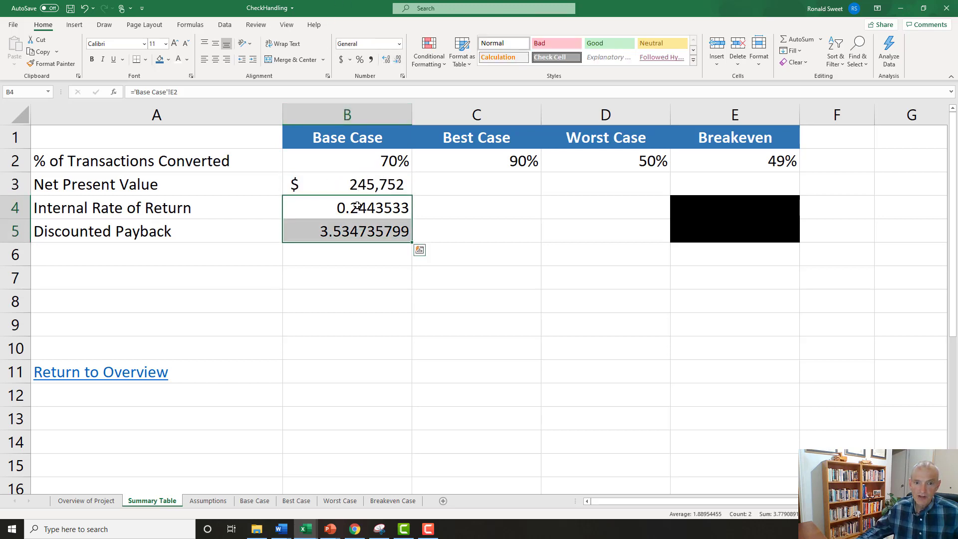
pyautogui.moveTo(347, 205); pyautogui.dragTo(353, 230)
pyautogui.click(346, 208)
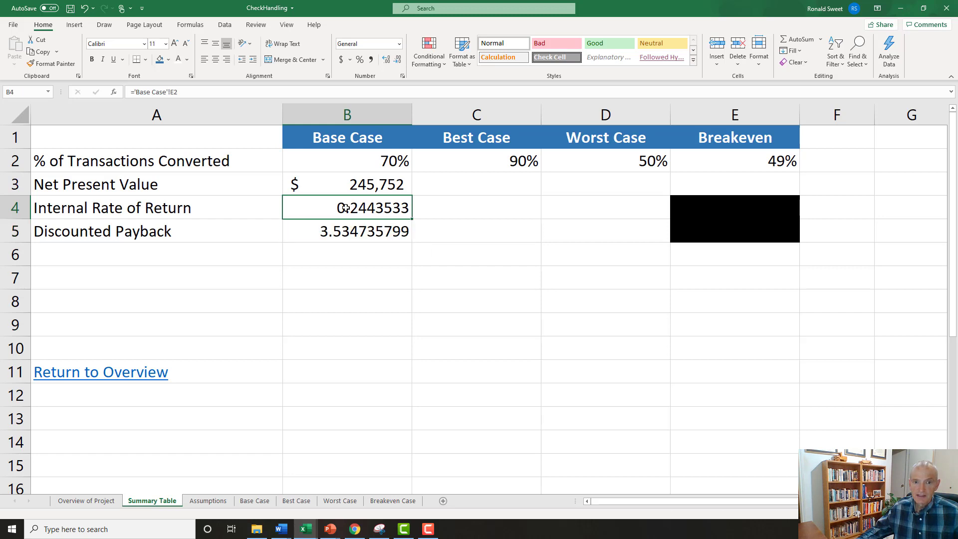
pyautogui.click(359, 59)
pyautogui.click(386, 60)
pyautogui.click(387, 60)
# Apply the comma number style with two decimals to the Base Case Discounted Payback in B5.
pyautogui.click(338, 227)
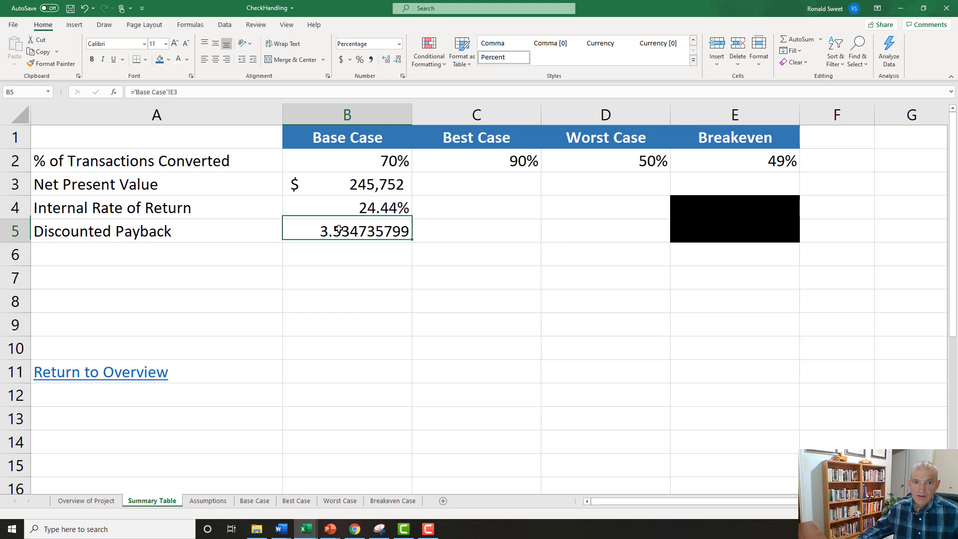
pyautogui.click(371, 60)
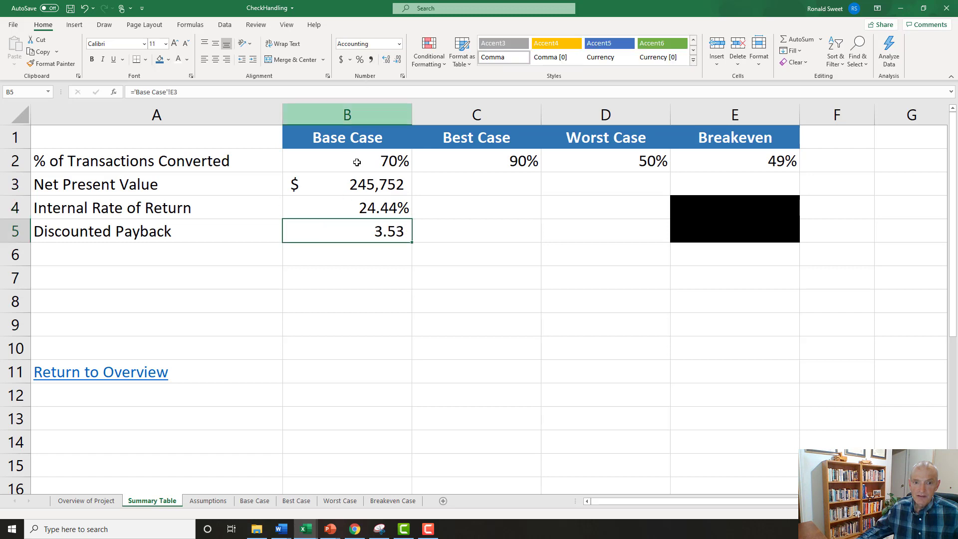
pyautogui.click(336, 198)
pyautogui.click(349, 233)
# Make the Base Case sheet references in B3:B5 absolute, as $E$1, $E$2 and $E$3.
pyautogui.click(330, 181)
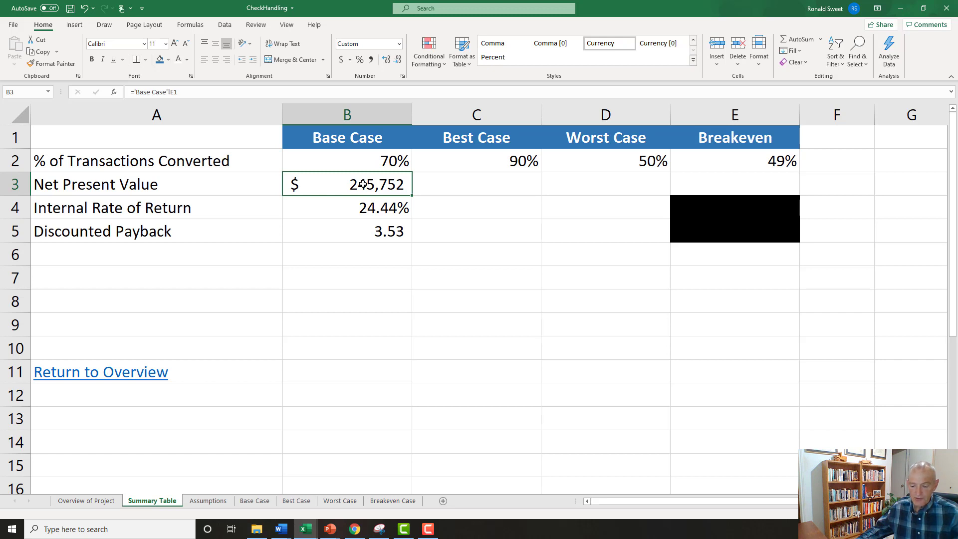
pyautogui.press('F2')
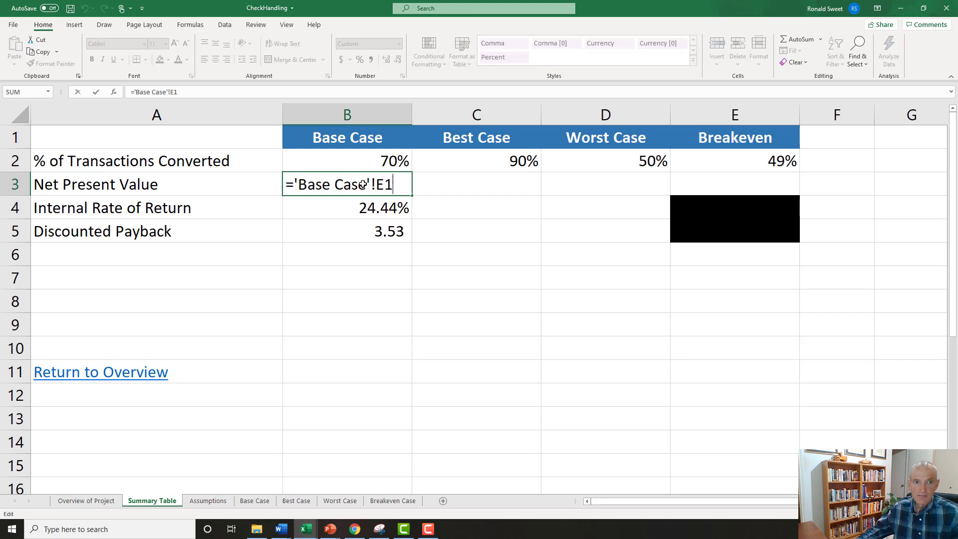
pyautogui.press('F4')
pyautogui.press('Return')
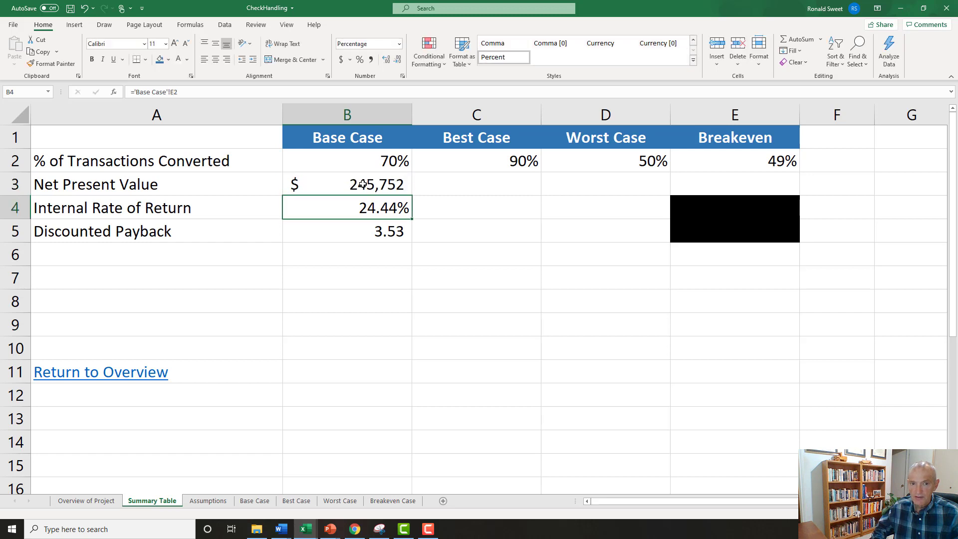
pyautogui.press('F2')
pyautogui.press('F4')
pyautogui.press('Return')
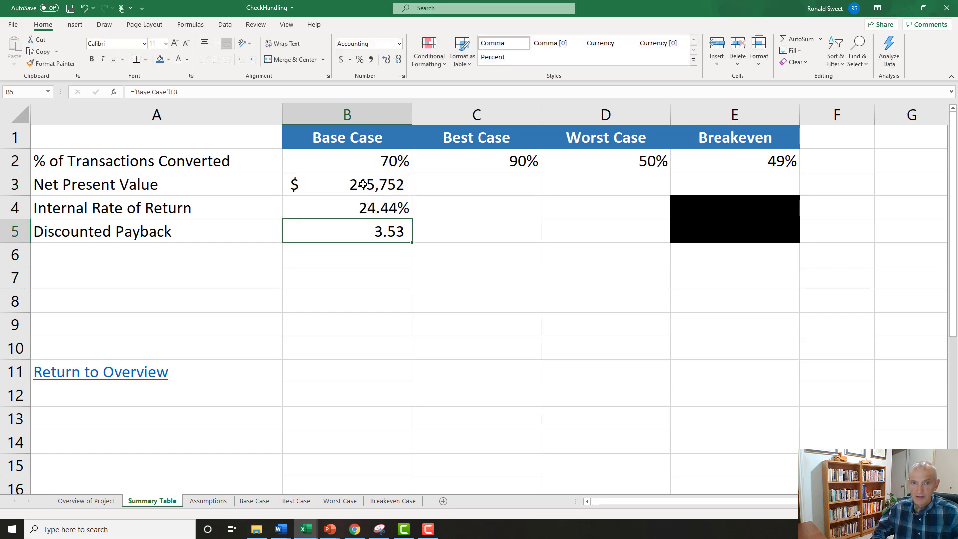
pyautogui.press('F2')
pyautogui.press('F4')
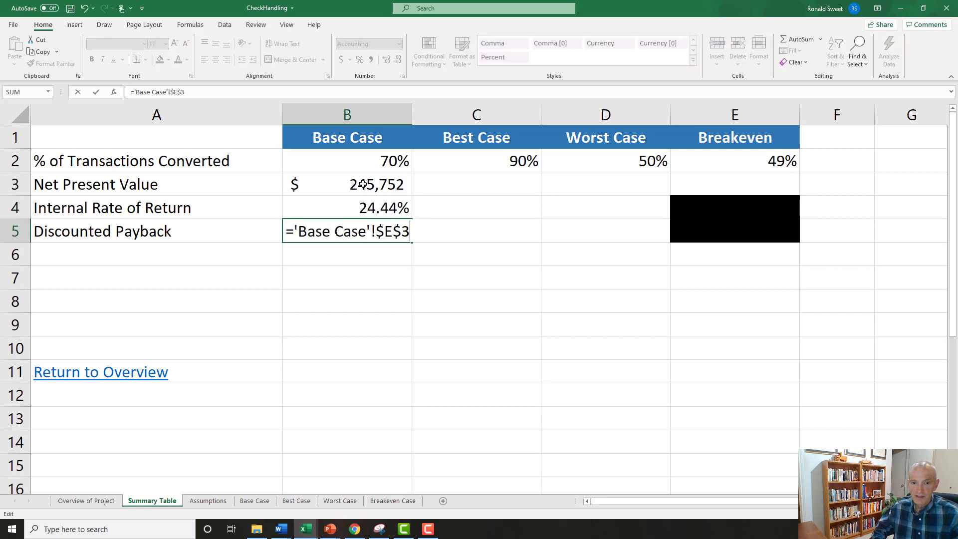
pyautogui.press('Return')
# Copy the Base Case formulas in B3:B5 into the Best Case cells C3:C5.
pyautogui.press('Up')
pyautogui.press('Up')
pyautogui.press('Up')
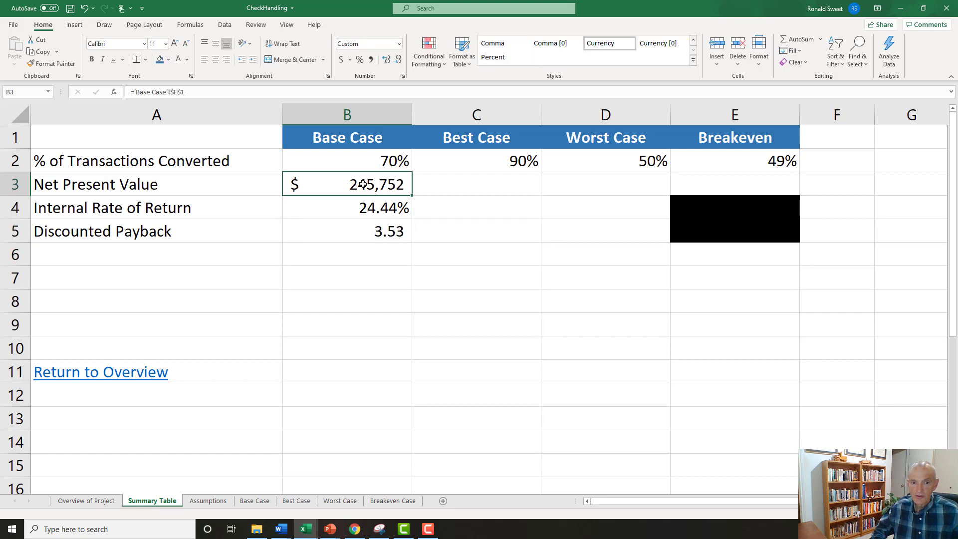
pyautogui.hotkey('shift', 'Down')
pyautogui.hotkey('shift', 'Down')
pyautogui.hotkey('ctrl', 'c')
pyautogui.press('Right')
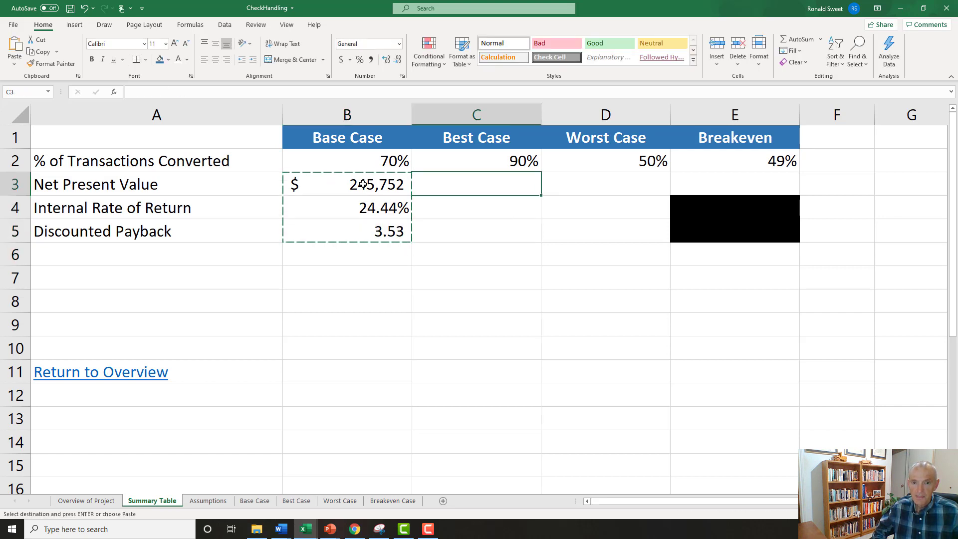
pyautogui.hotkey('ctrl', 'v')
pyautogui.press('Escape')
# Change the Net Present Value formula in C3 to ='Best Case'!$E$1.
pyautogui.press('F2')
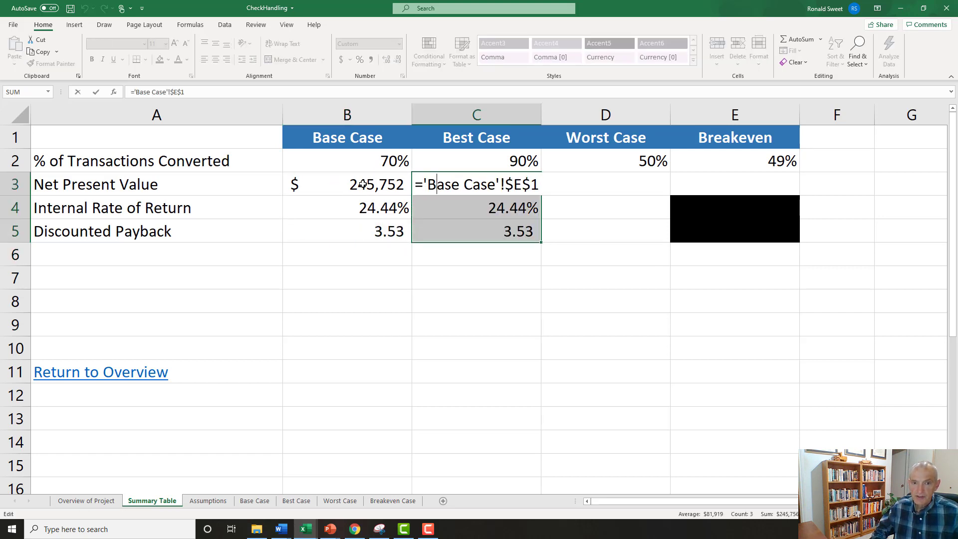
pyautogui.press('Delete')
pyautogui.press('Delete')
pyautogui.write('str')
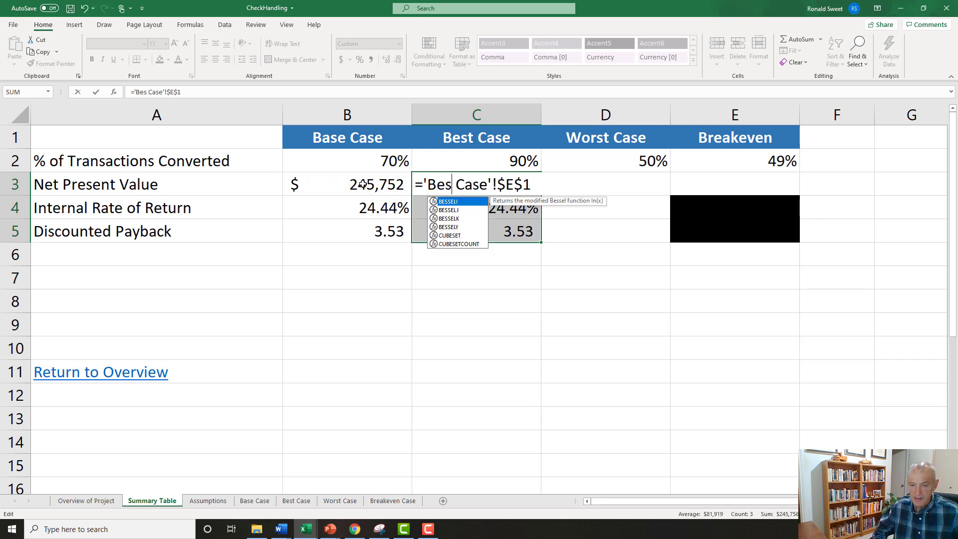
pyautogui.press('BackSpace')
pyautogui.press('Return')
# Change the Internal Rate of Return formula in C4 to ='Best Case'!$E$2.
pyautogui.press('F2')
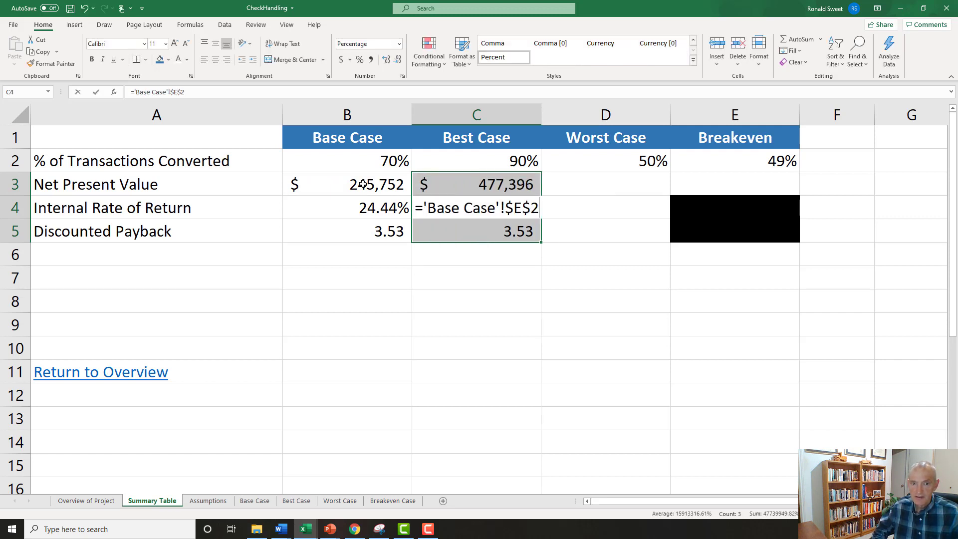
pyautogui.press('Delete')
pyautogui.press('Delete')
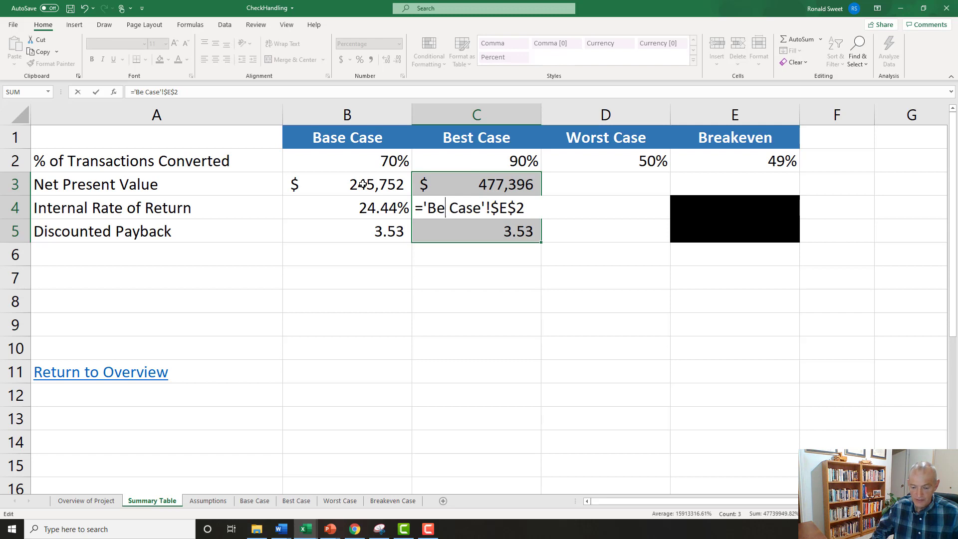
pyautogui.write('st')
pyautogui.press('Return')
# Change the Discounted Payback formula in C5 to ='Best Case'!$E$3.
pyautogui.press('F2')
pyautogui.press('Home')
pyautogui.press('Right')
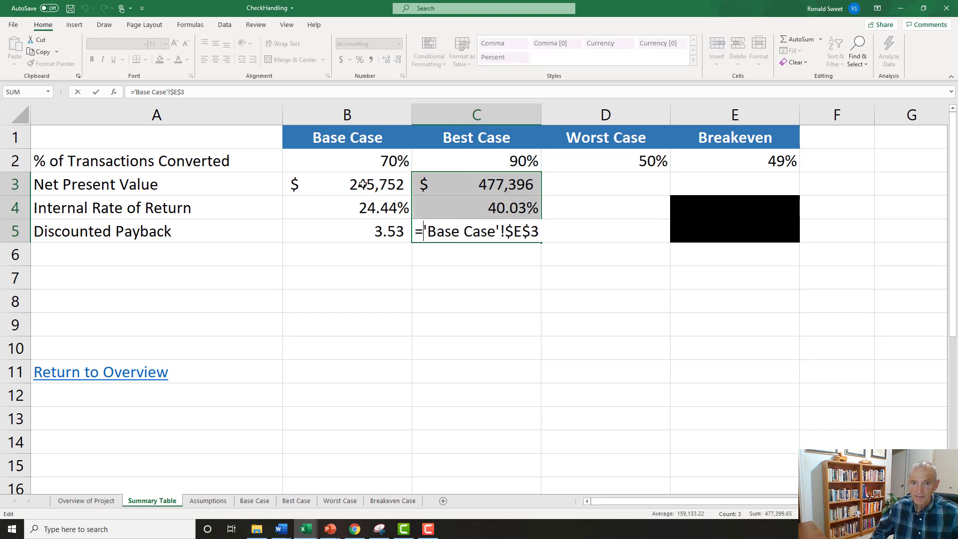
pyautogui.press('Delete')
pyautogui.press('Delete')
pyautogui.press('Right')
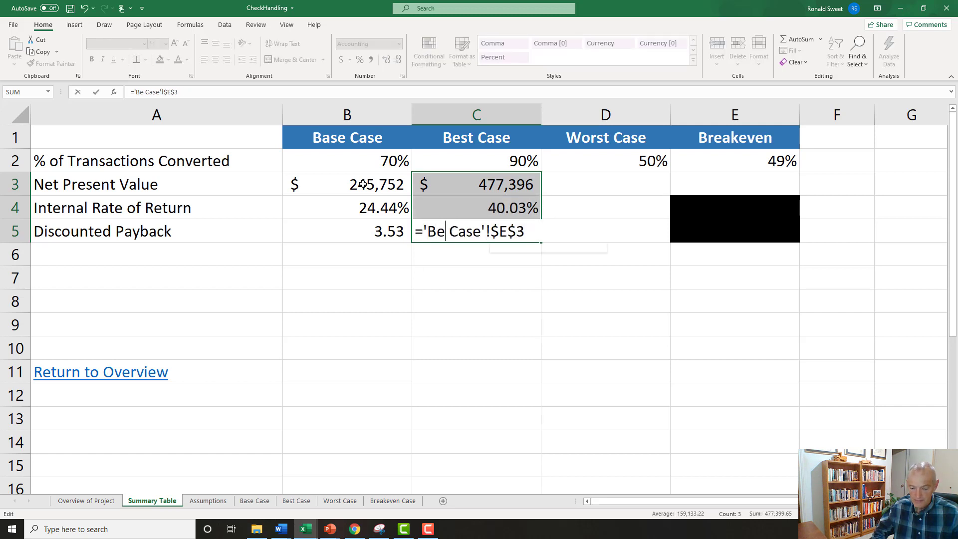
pyautogui.write('st')
pyautogui.press('Return')
pyautogui.press('Up')
pyautogui.press('Down')
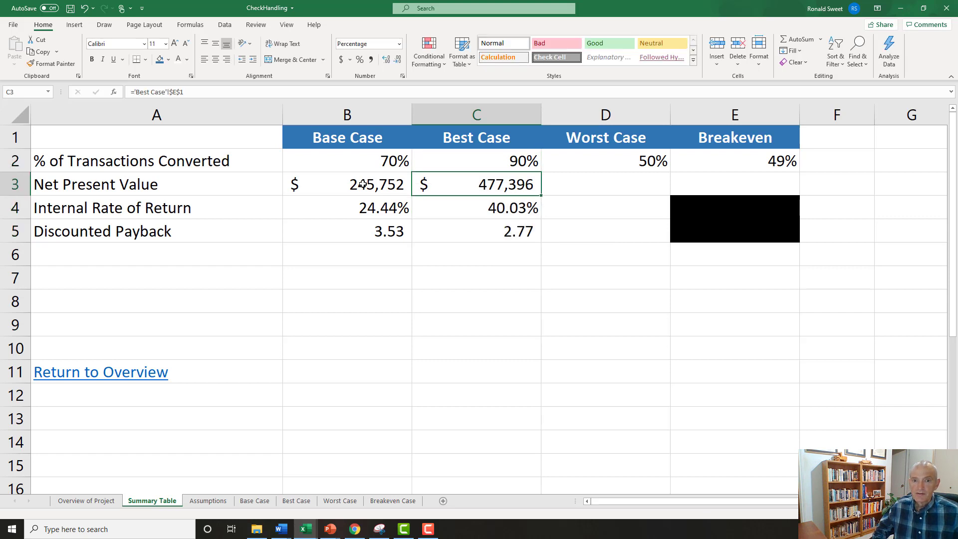
# Copy the Best Case formulas in C3:C5 into the Worst Case cells D3:D5.
pyautogui.hotkey('shift', 'Down')
pyautogui.hotkey('shift', 'Down')
pyautogui.hotkey('ctrl', 'c')
pyautogui.press('Right')
pyautogui.hotkey('ctrl', 'v')
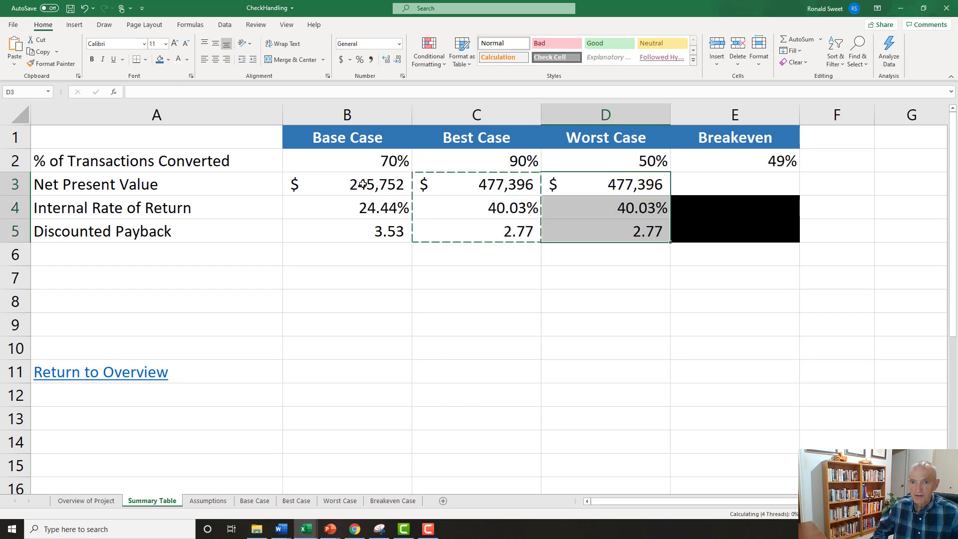
# Change the Worst Case Net Present Value formula in D3 to ='Worst Case'!$E$1.
pyautogui.press('F2')
pyautogui.press('Home')
pyautogui.press('Right')
pyautogui.press('Delete')
pyautogui.press('Delete')
pyautogui.press('Delete')
pyautogui.press('Delete')
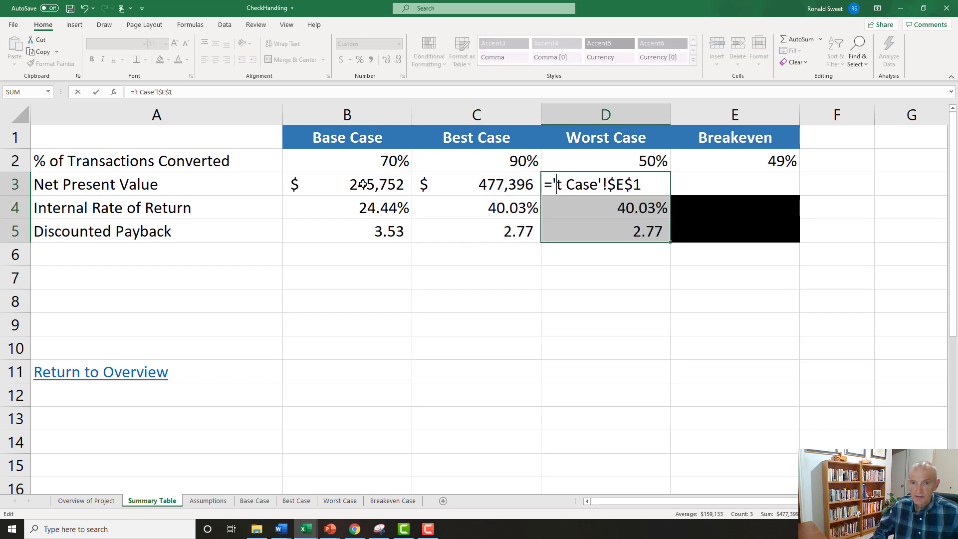
pyautogui.write('Worst')
pyautogui.press('Return')
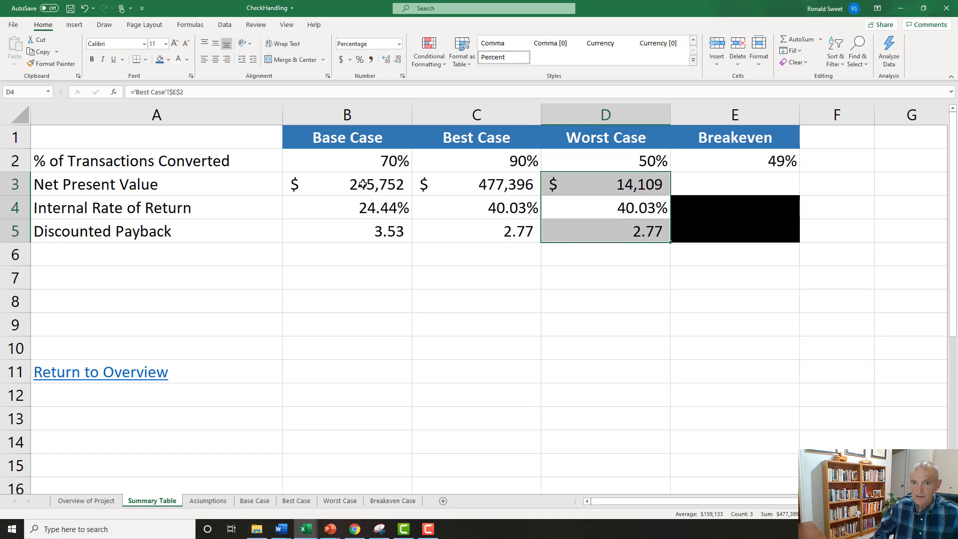
# Change the Worst Case Internal Rate of Return formula in D4 to ='Worst Case'!$E$2.
pyautogui.press('F2')
pyautogui.press('Home')
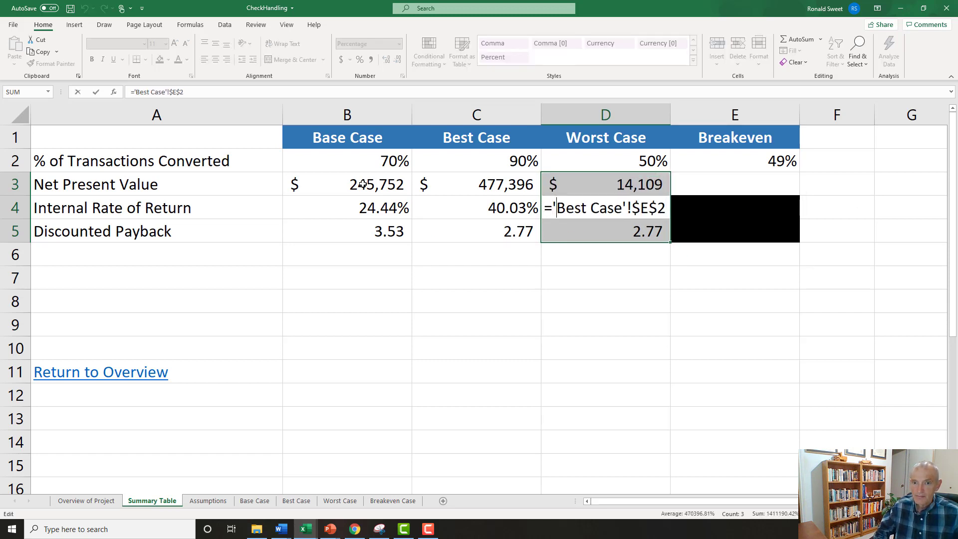
pyautogui.press('Delete')
pyautogui.press('Delete')
pyautogui.press('Delete')
pyautogui.press('Delete')
pyautogui.write('Sr')
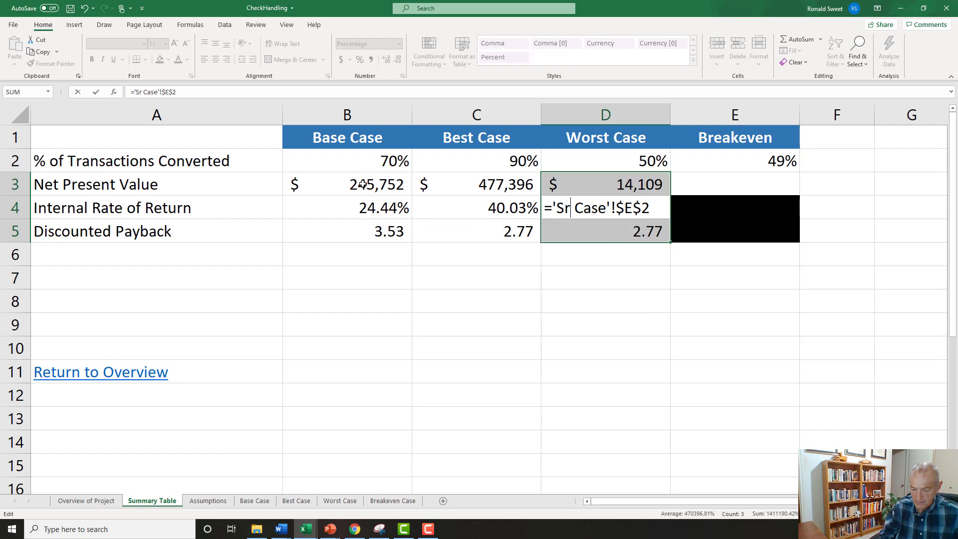
pyautogui.press('BackSpace')
pyautogui.press('BackSpace')
pyautogui.write('Wors')
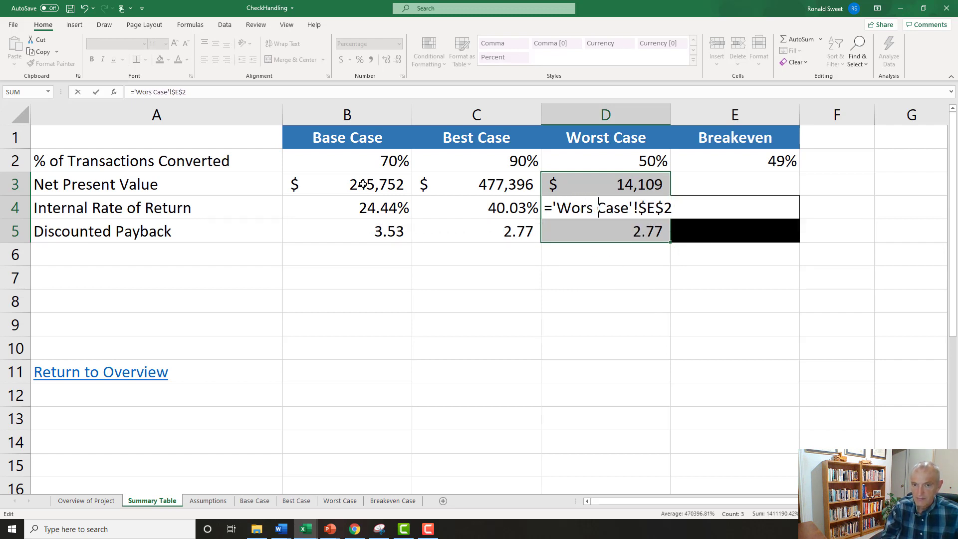
pyautogui.write('t')
pyautogui.press('Return')
# Change the Worst Case Discounted Payback formula in D5 to ='Worst Case'!$E$3.
pyautogui.press('F2')
pyautogui.press('Home')
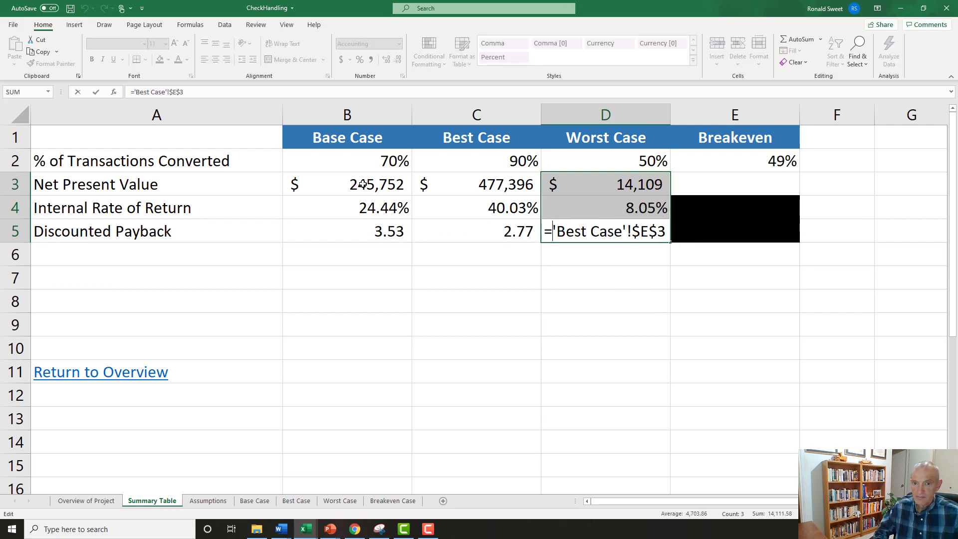
pyautogui.press('Right')
pyautogui.press('Delete')
pyautogui.press('Delete')
pyautogui.press('Delete')
pyautogui.press('Delete')
pyautogui.write('Wor')
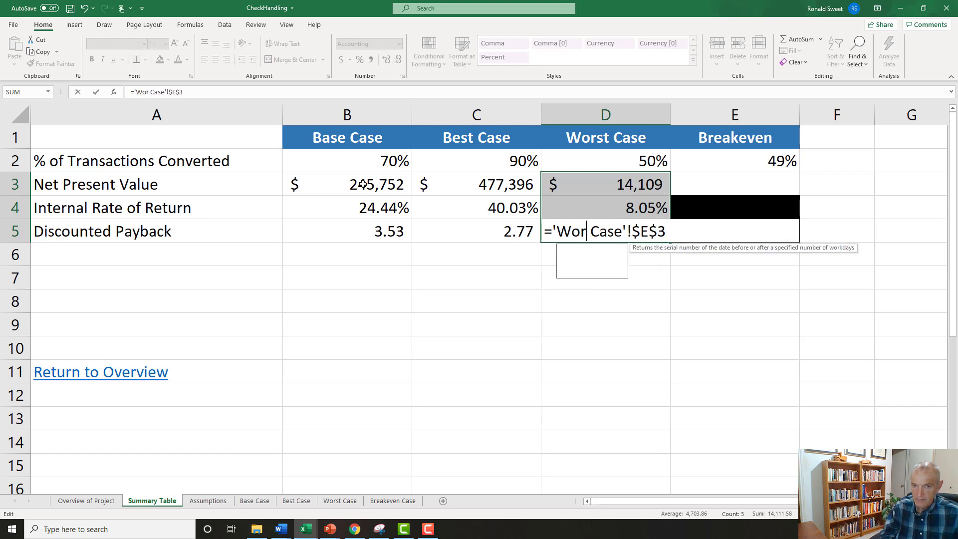
pyautogui.write('st')
pyautogui.press('Return')
# Link the Breakeven Net Present Value in E3 to ='Breakeven Case'!E1 and apply the Accounting dollar format.
pyautogui.press('Up')
pyautogui.press('Right')
pyautogui.press('Down')
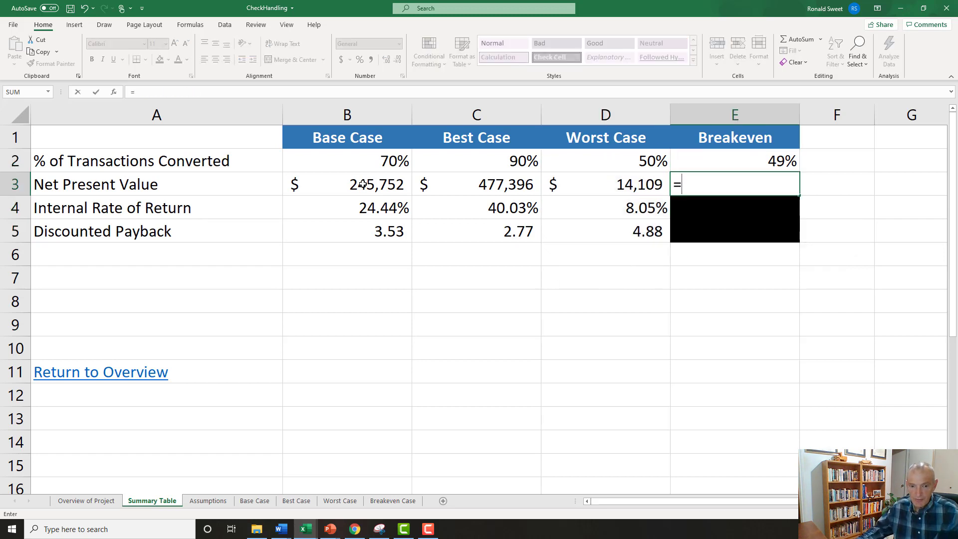
pyautogui.click(393, 500)
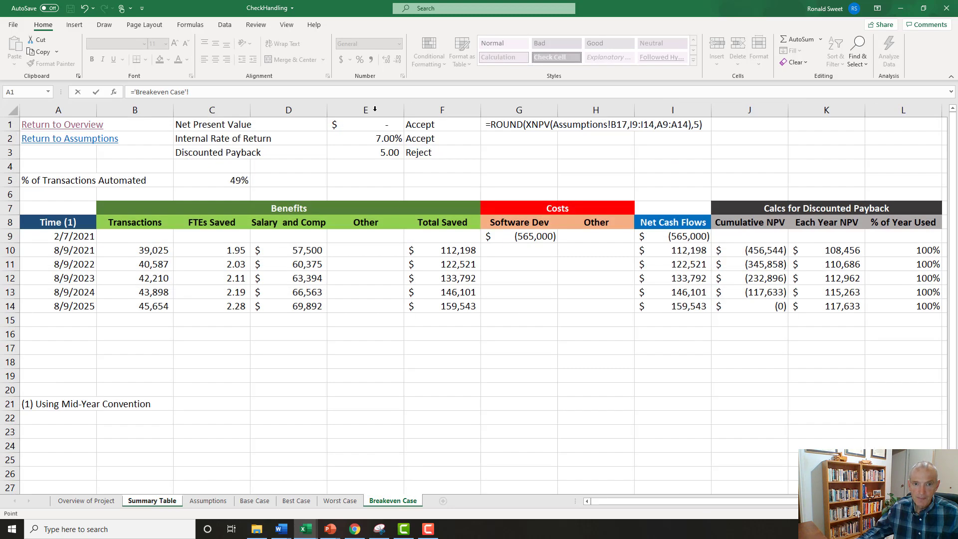
pyautogui.click(361, 126)
pyautogui.press('Return')
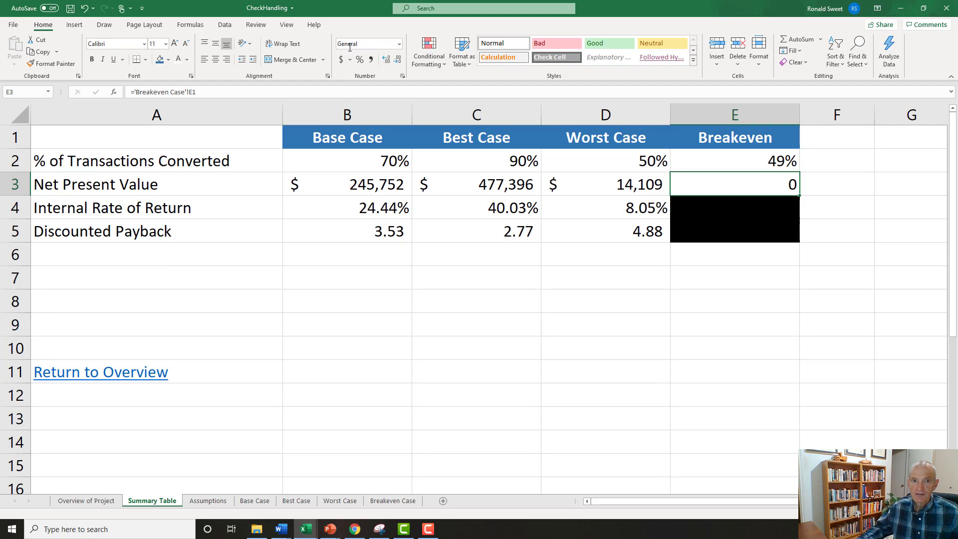
pyautogui.click(341, 59)
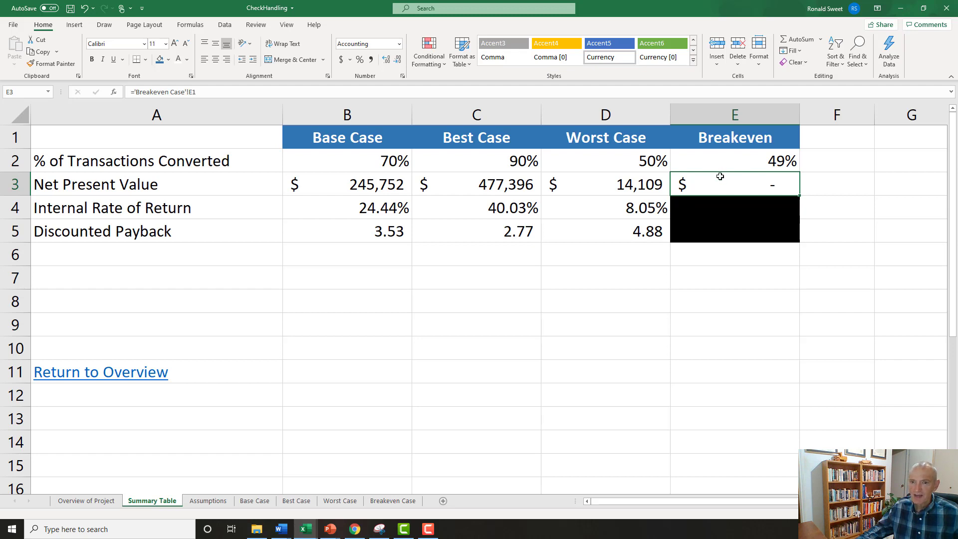
# Format the row labels in A2:A5 as bold white text on blue fill, and fill the blank cell A1 with the same blue.
pyautogui.moveTo(167, 164); pyautogui.dragTo(154, 234)
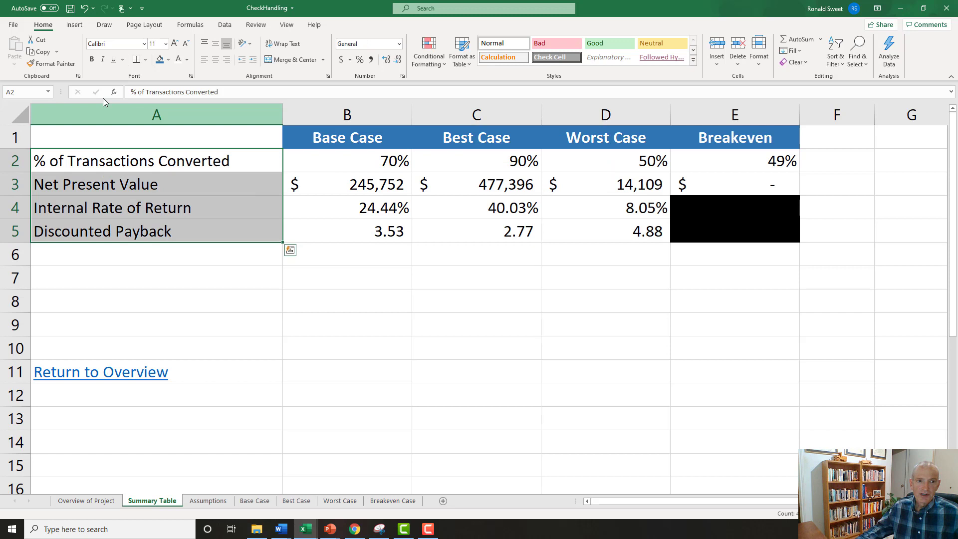
pyautogui.click(92, 59)
pyautogui.click(178, 59)
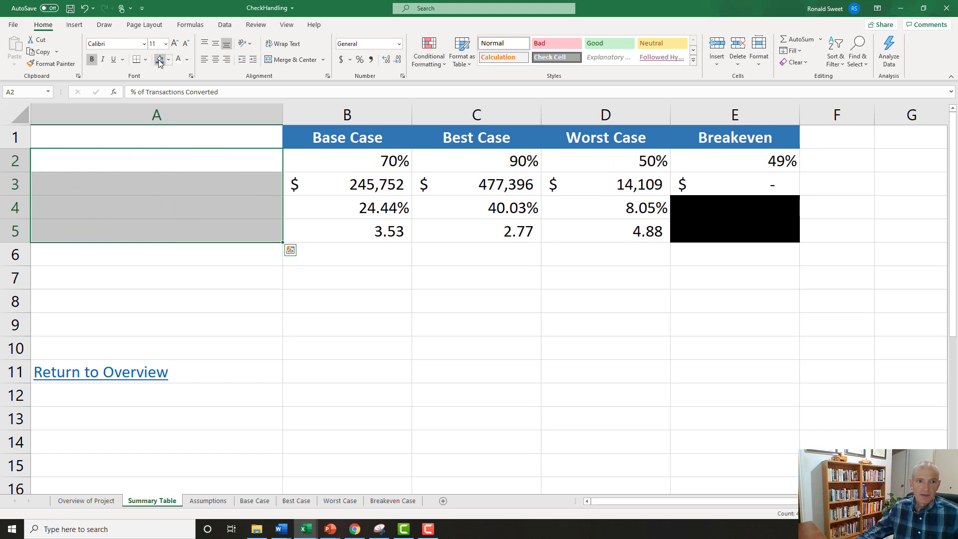
pyautogui.click(159, 60)
pyautogui.click(214, 287)
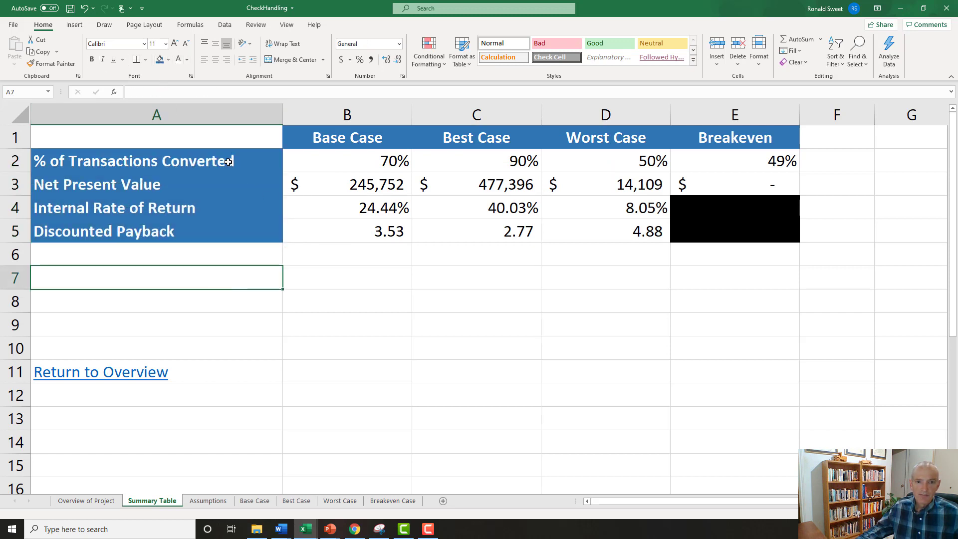
pyautogui.click(188, 135)
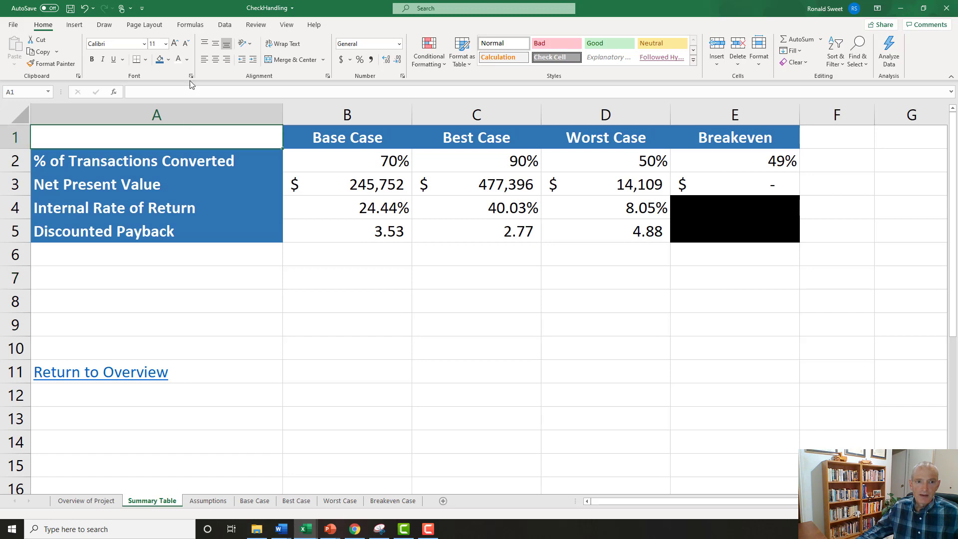
pyautogui.click(160, 60)
# Give the summary table A1:E5 a thick outline border and thin horizontal and vertical inside borders.
pyautogui.moveTo(183, 131); pyautogui.dragTo(732, 239)
pyautogui.rightClick(504, 192)
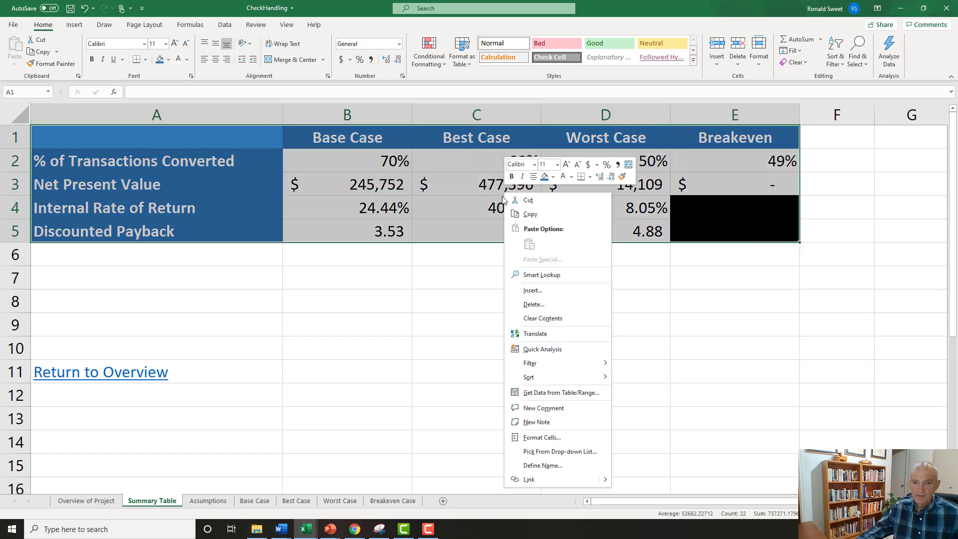
pyautogui.click(539, 438)
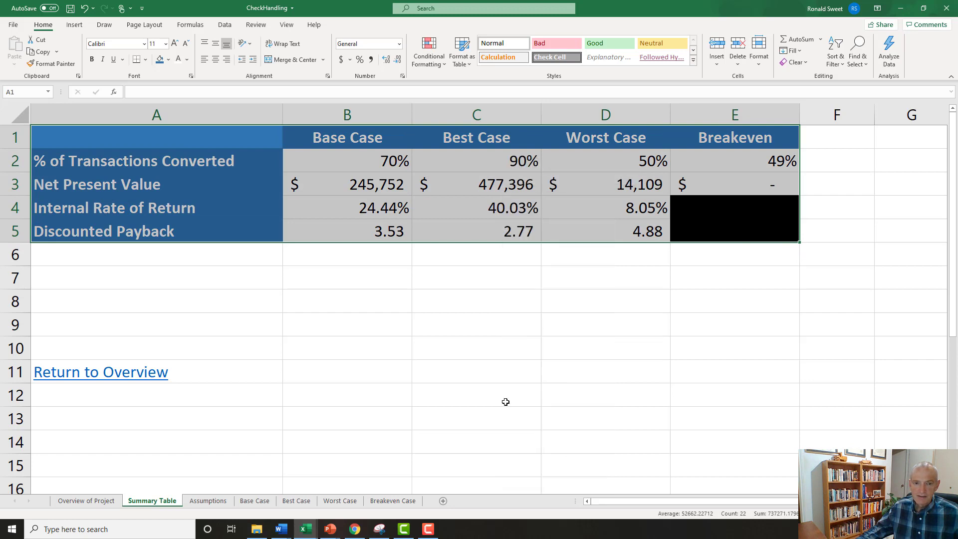
pyautogui.click(514, 299)
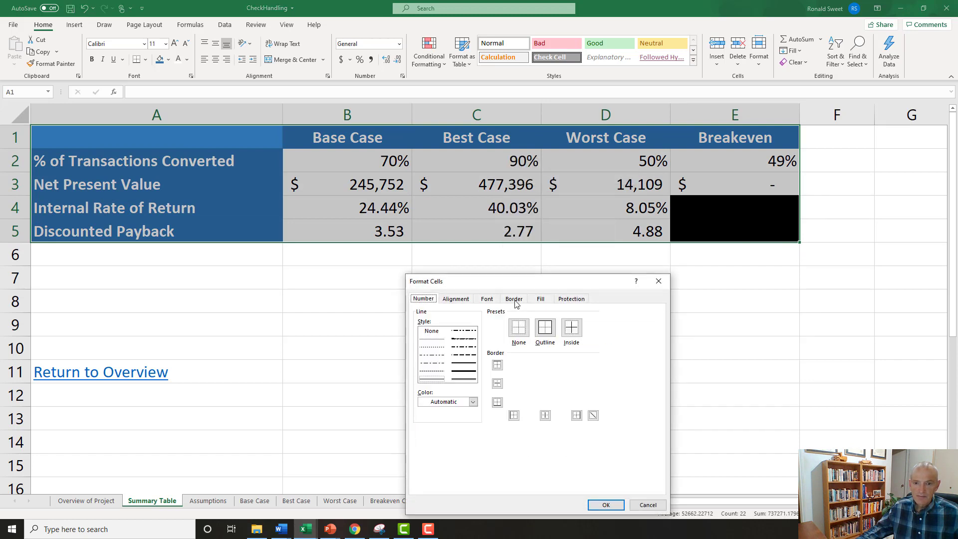
pyautogui.click(463, 374)
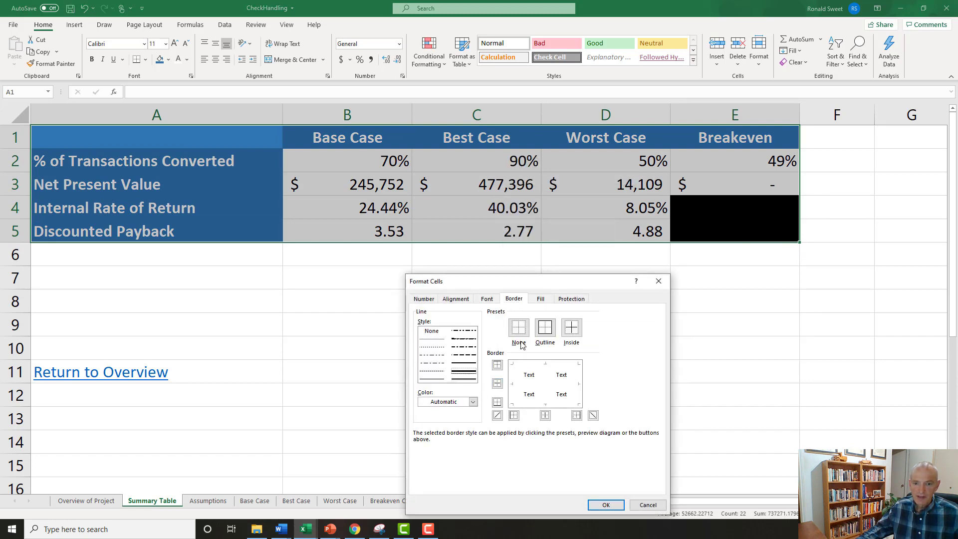
pyautogui.click(545, 328)
pyautogui.click(428, 380)
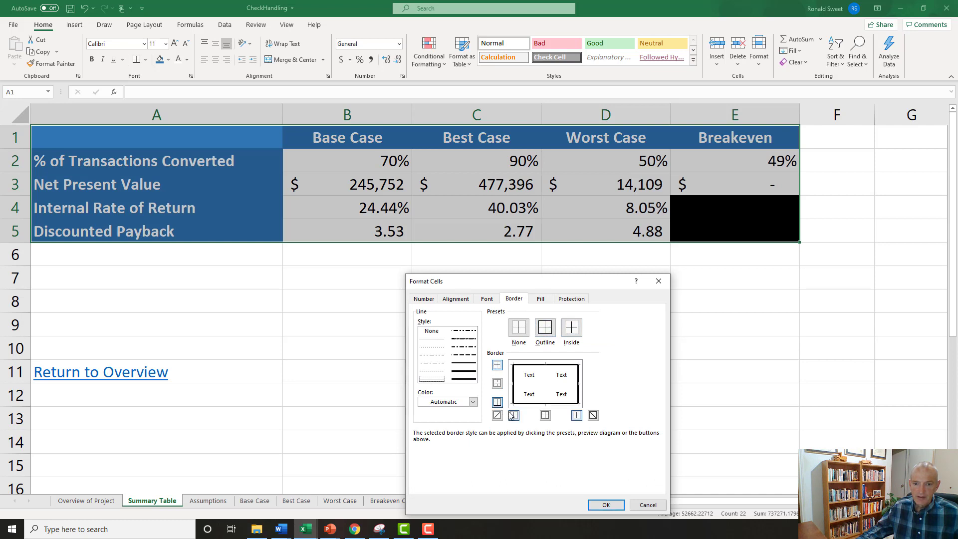
pyautogui.click(497, 383)
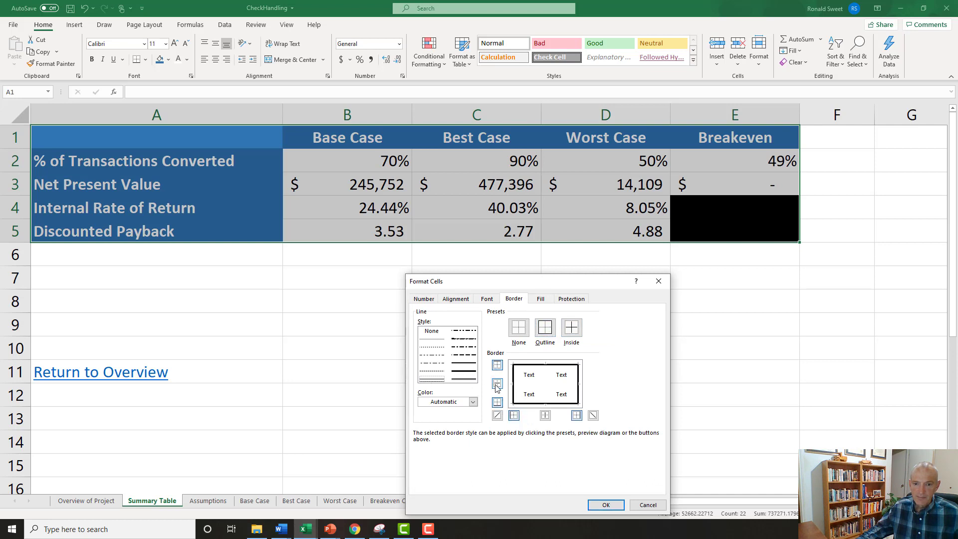
pyautogui.click(546, 416)
pyautogui.click(605, 504)
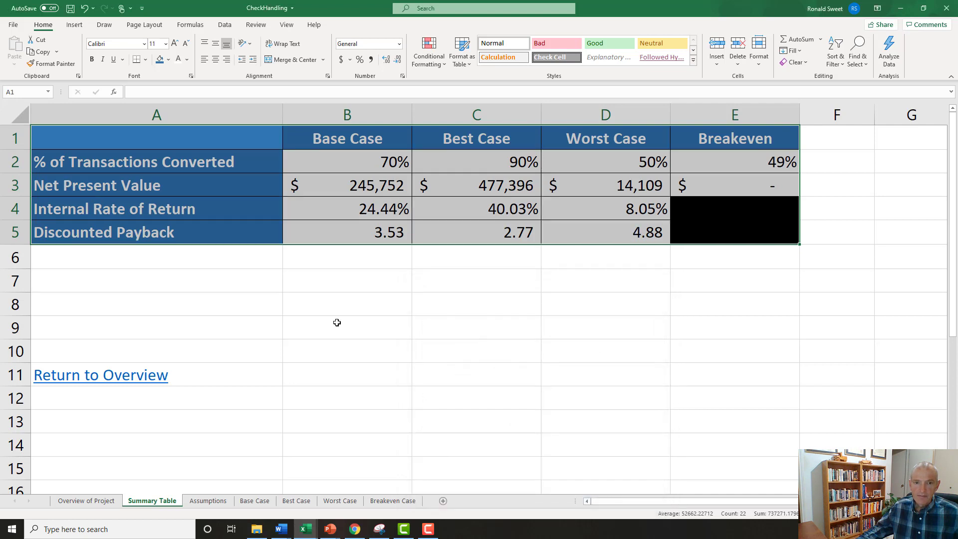
pyautogui.click(336, 323)
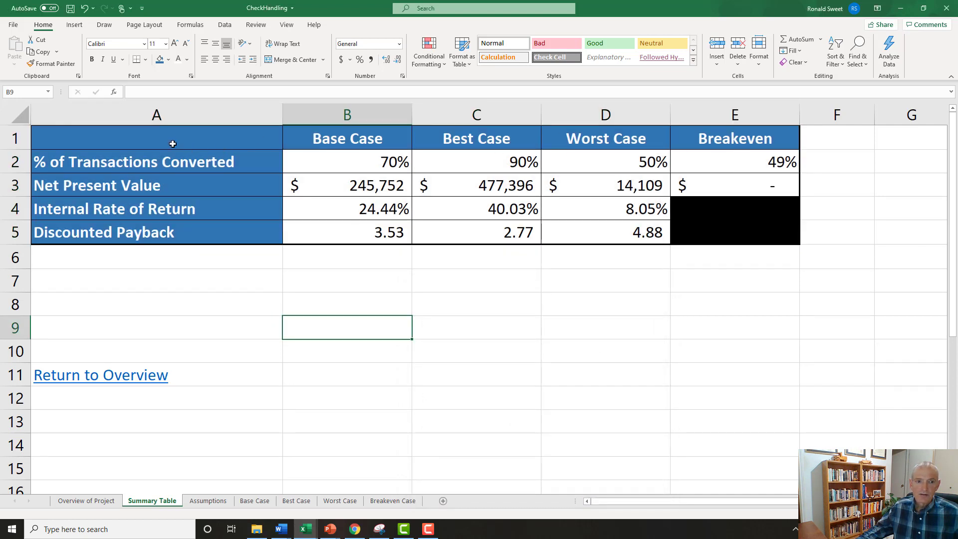
pyautogui.moveTo(172, 144); pyautogui.dragTo(708, 233)
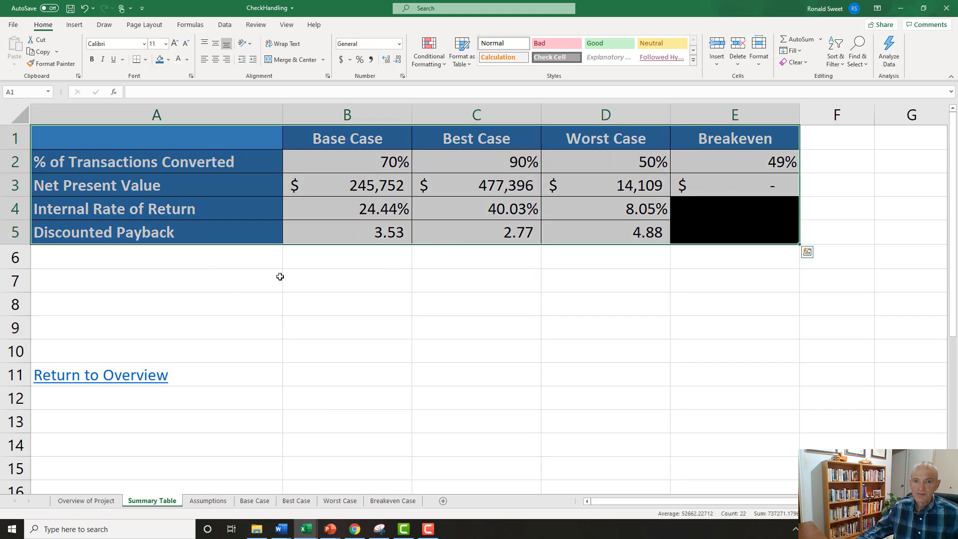
pyautogui.click(212, 273)
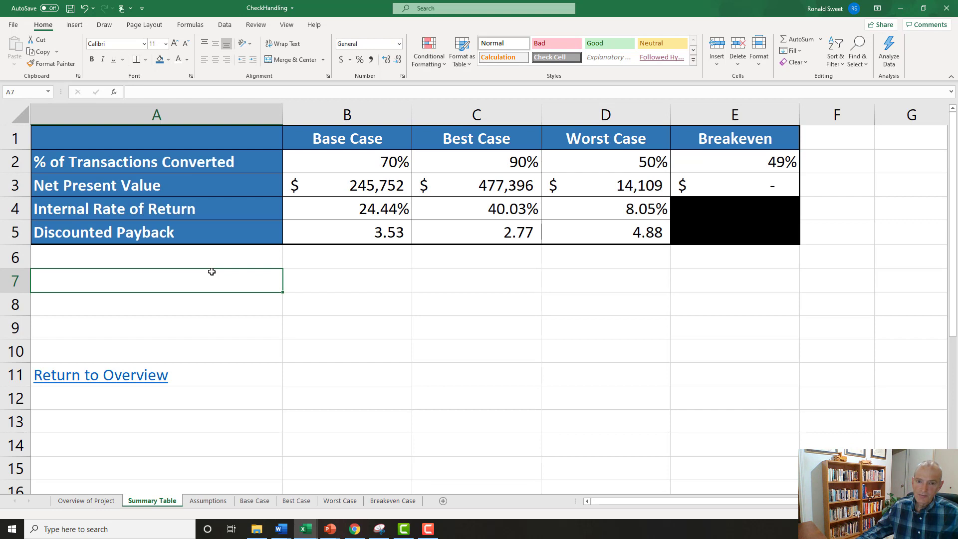
pyautogui.click(139, 231)
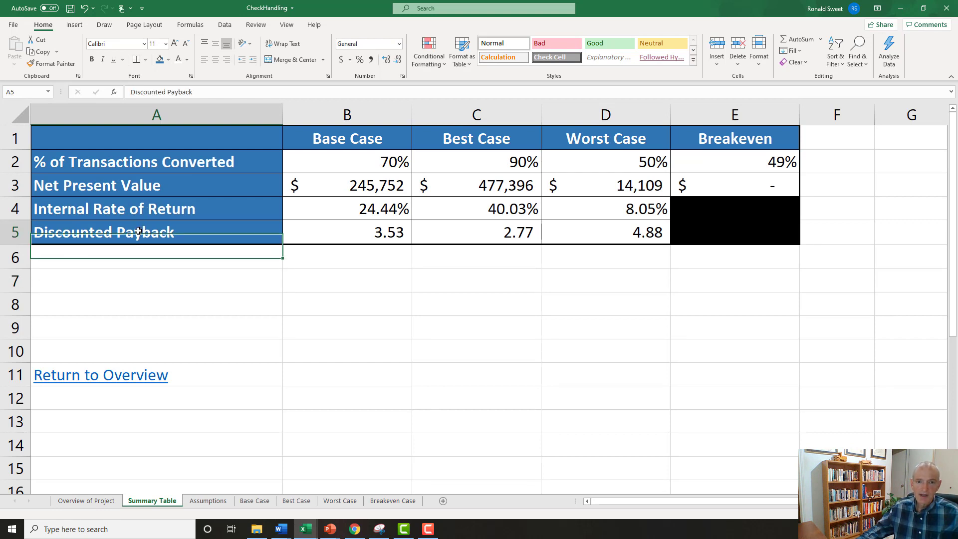
pyautogui.click(333, 185)
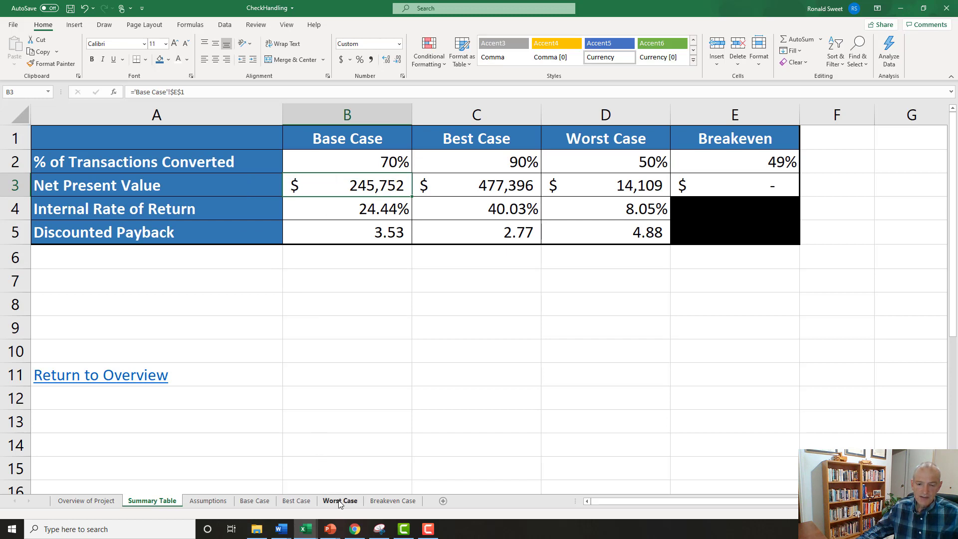
# Set the Worst Case percentage of transactions automated in B11 of the Assumptions sheet to 25%.
pyautogui.click(196, 499)
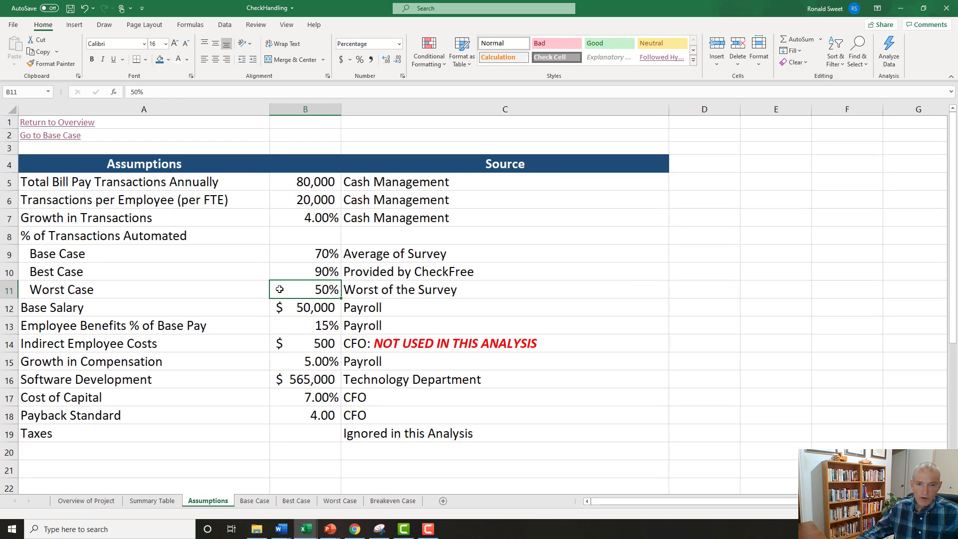
pyautogui.write('25')
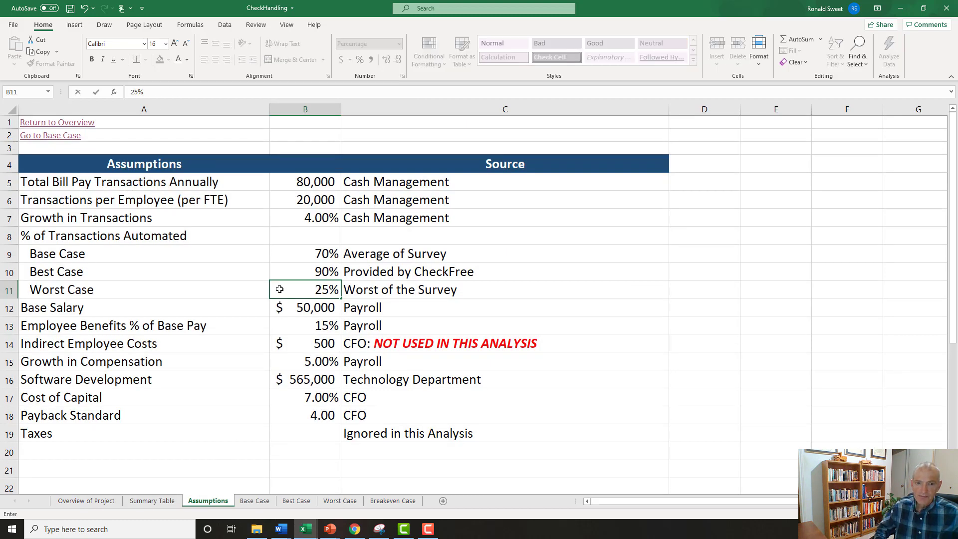
pyautogui.press('Return')
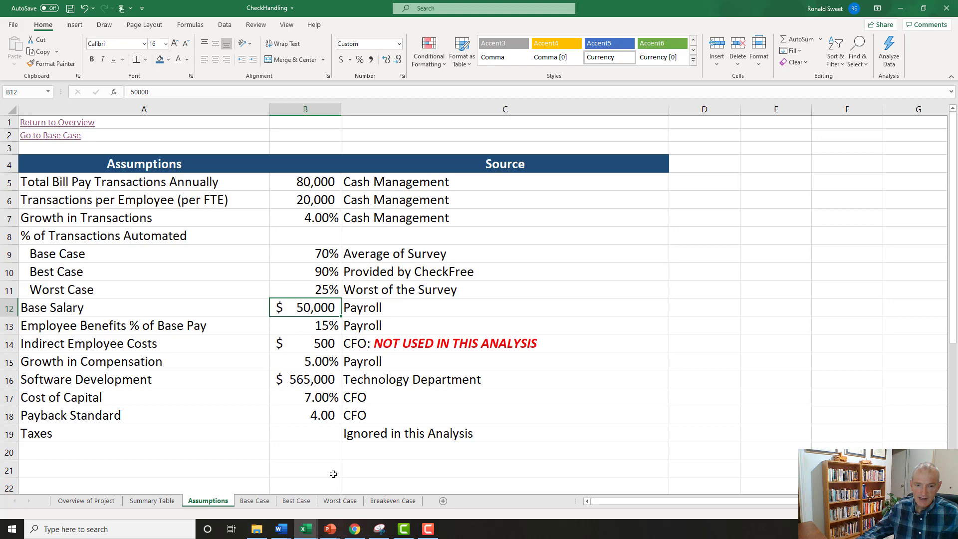
# Examine the Worst Case sheet's Net Present Value, Internal Rate of Return, Discounted Payback and final-year cumulative NPV.
pyautogui.click(336, 501)
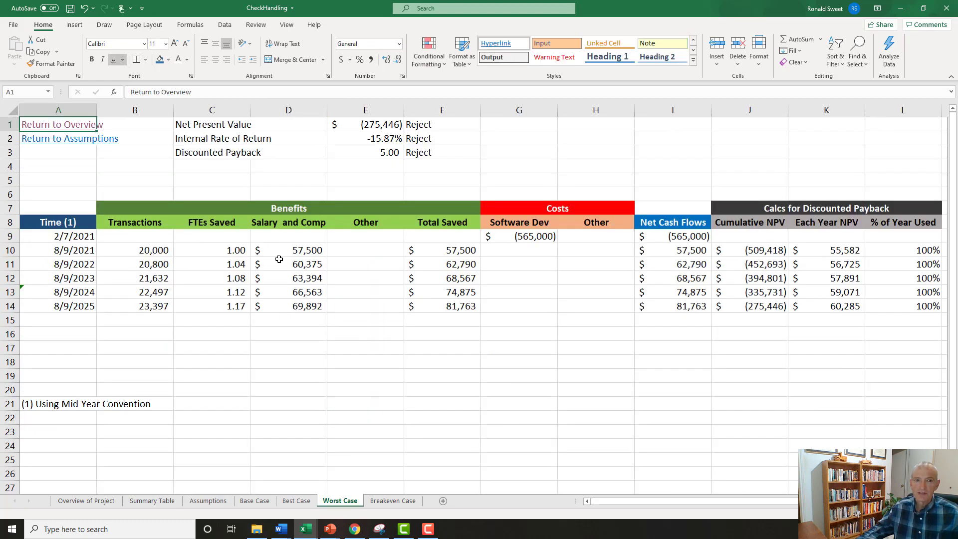
pyautogui.click(368, 124)
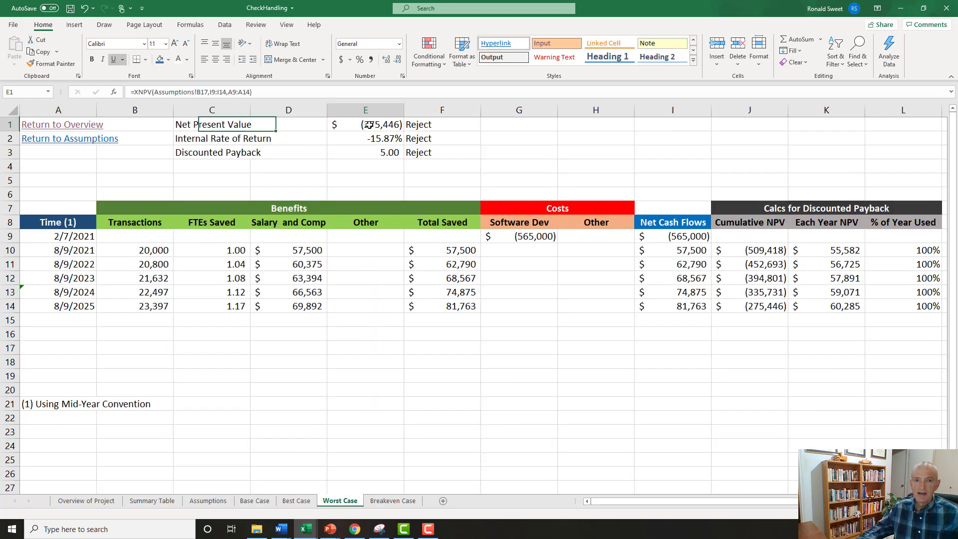
pyautogui.click(365, 140)
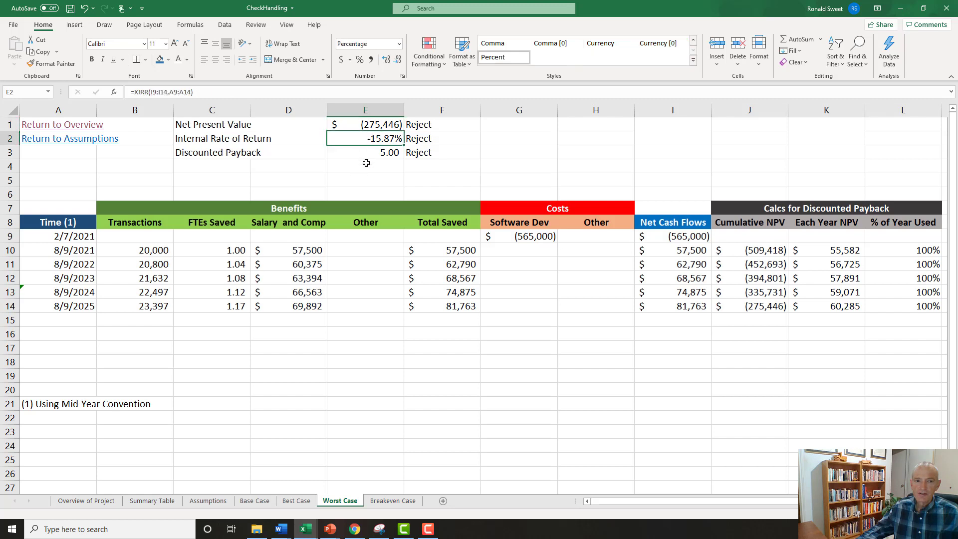
pyautogui.click(368, 155)
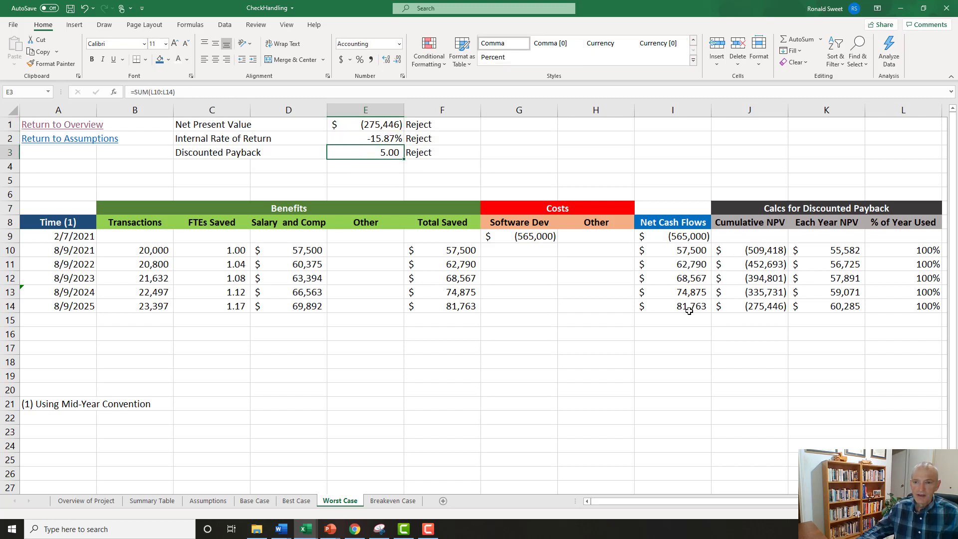
pyautogui.click(765, 308)
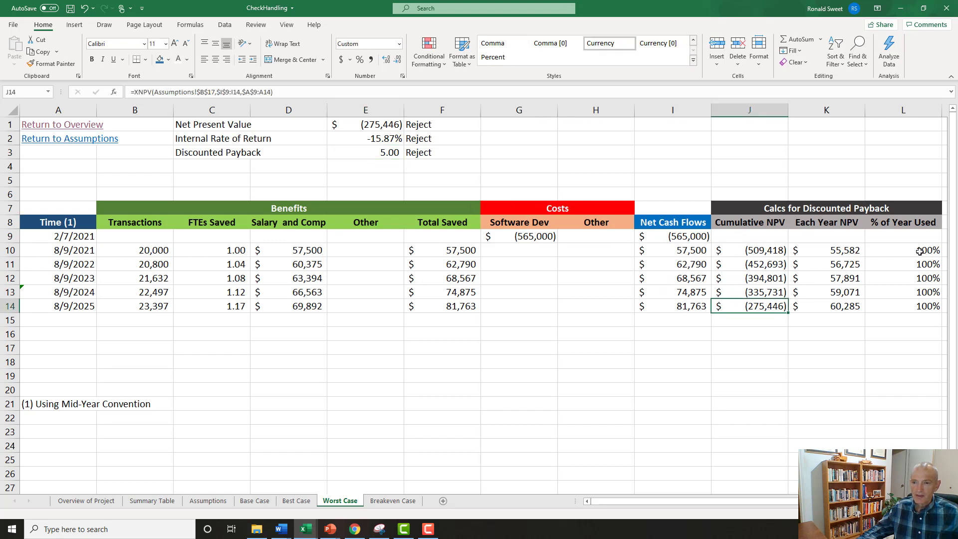
# Extend the Worst Case projection through row 19 by copying the final-year row A14:L14 down.
pyautogui.moveTo(920, 250); pyautogui.dragTo(926, 304)
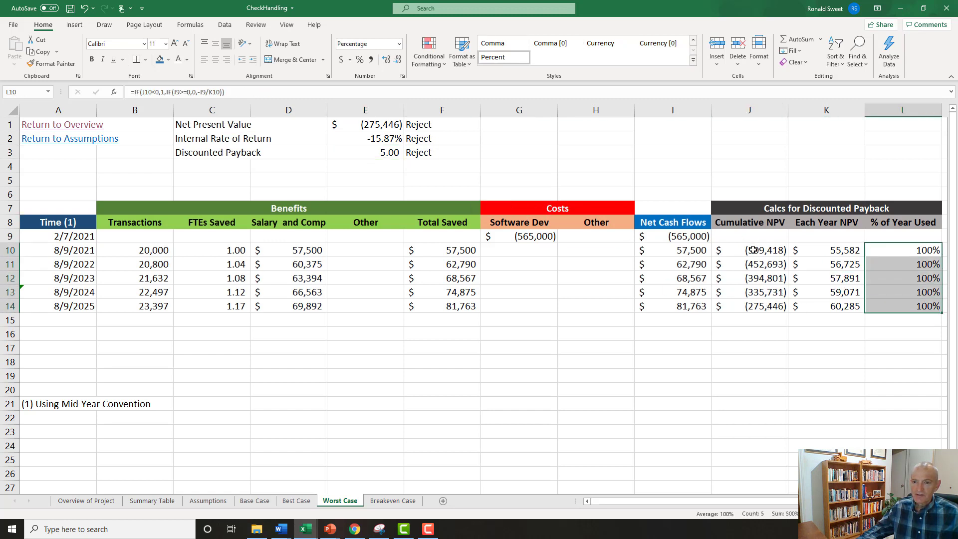
pyautogui.moveTo(754, 250); pyautogui.dragTo(766, 307)
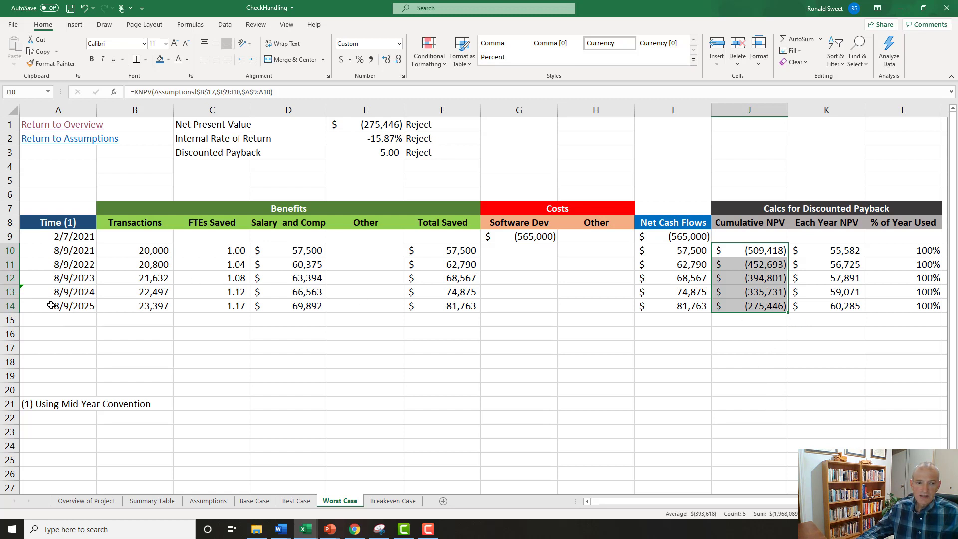
pyautogui.moveTo(55, 305); pyautogui.dragTo(938, 307)
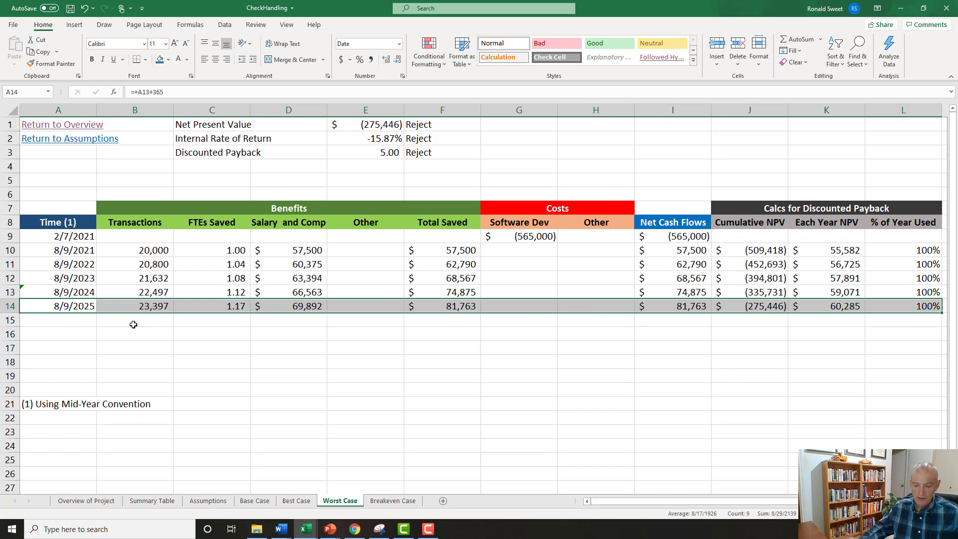
pyautogui.hotkey('ctrl', 'c')
pyautogui.hotkey('shift', 'Down')
pyautogui.hotkey('shift', 'Down')
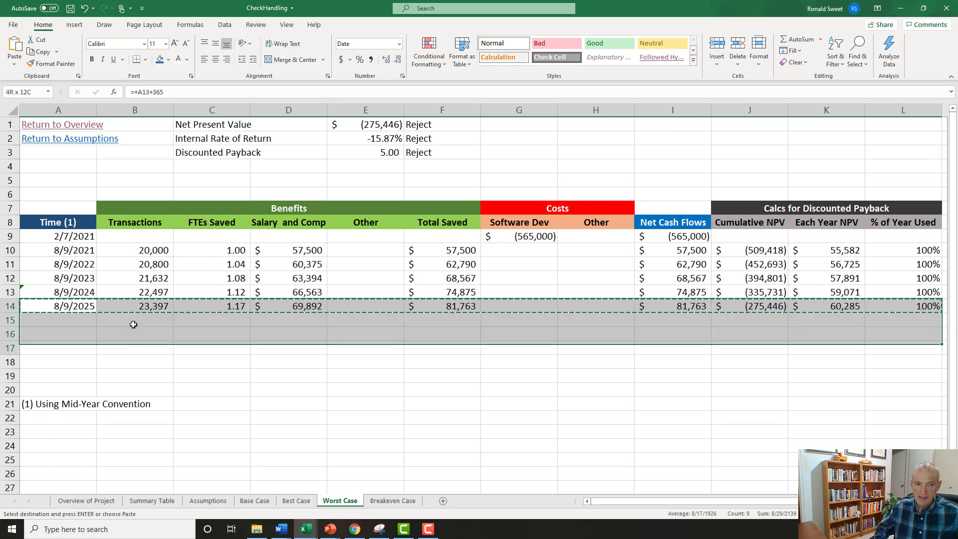
pyautogui.hotkey('shift', 'Down')
pyautogui.hotkey('shift', 'Down')
pyautogui.press('Return')
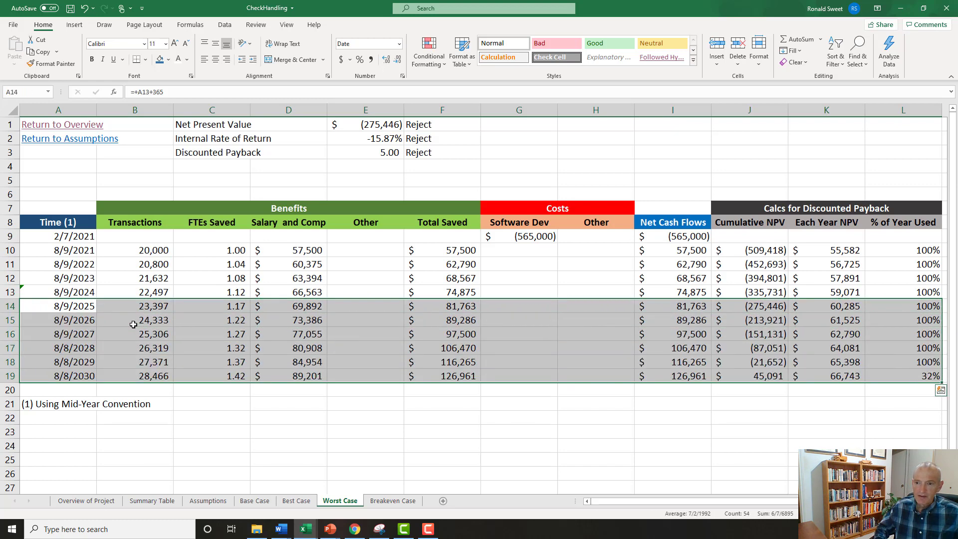
# Examine the extended years' figures and the % of Year Used values in L10:L19.
pyautogui.press('Down')
pyautogui.press('Down')
pyautogui.press('Down')
pyautogui.press('Down')
pyautogui.press('Down')
pyautogui.press('Right')
pyautogui.press('Right')
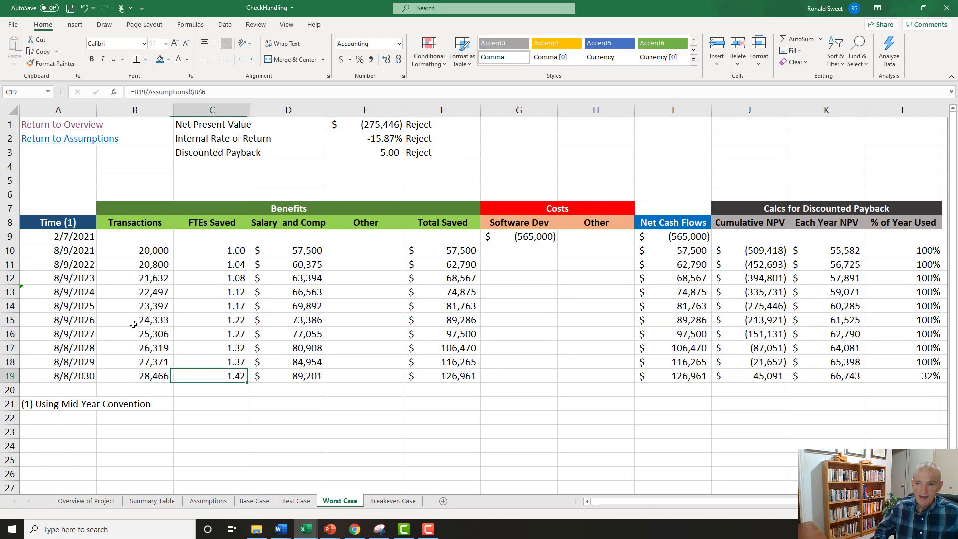
pyautogui.press('Right')
pyautogui.press('Right')
pyautogui.press('Right')
pyautogui.press('Right')
pyautogui.press('Right')
pyautogui.press('Right')
pyautogui.press('Right')
pyautogui.press('Right')
pyautogui.press('Right')
pyautogui.press('Up')
pyautogui.press('Up')
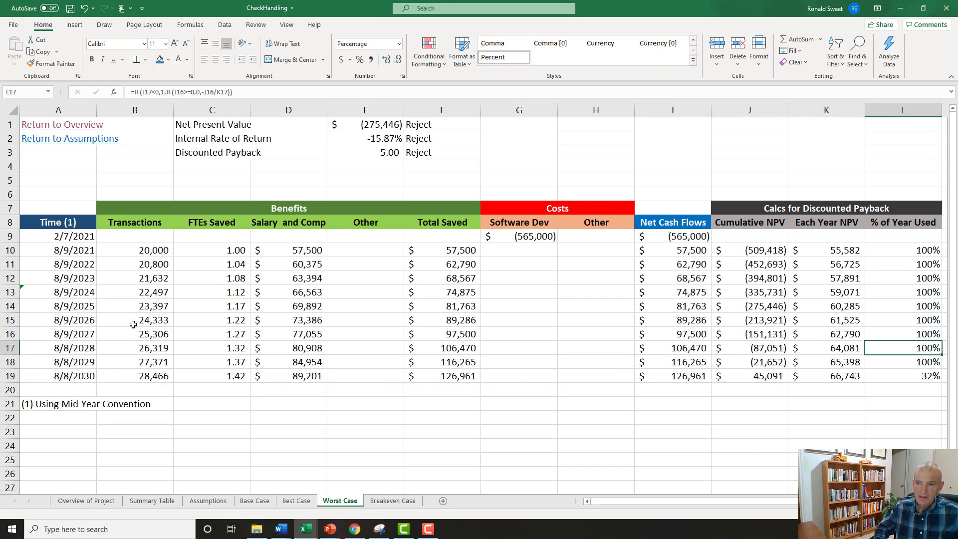
pyautogui.press('Up')
pyautogui.press('Up')
pyautogui.press('Up')
pyautogui.press('Up')
pyautogui.press('Up')
pyautogui.press('Up')
pyautogui.press('Up')
pyautogui.hotkey('ctrl', 'shift', 'Down')
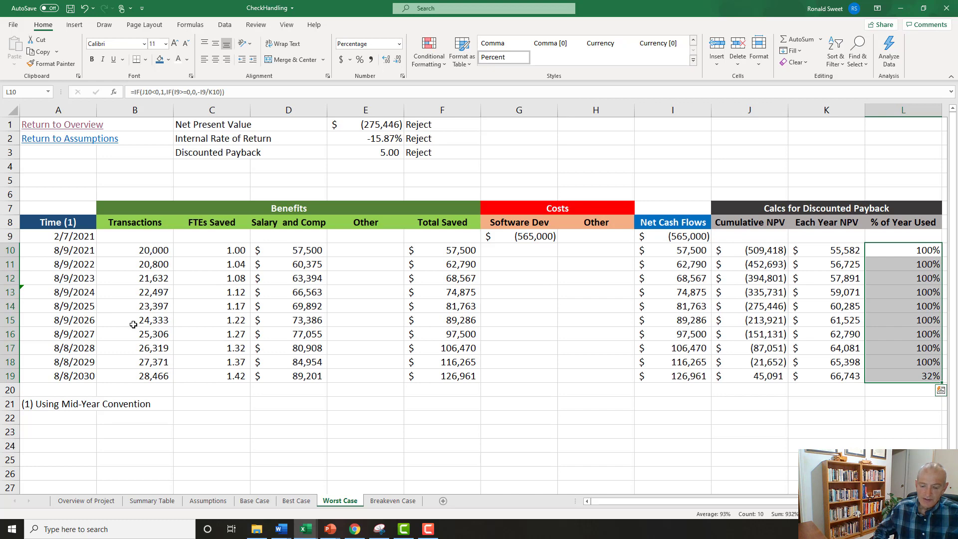
# Undo the projection rows copied into rows 15 to 19 and clear the pending copy.
pyautogui.hotkey('ctrl', 'z')
pyautogui.hotkey('ctrl', 'z')
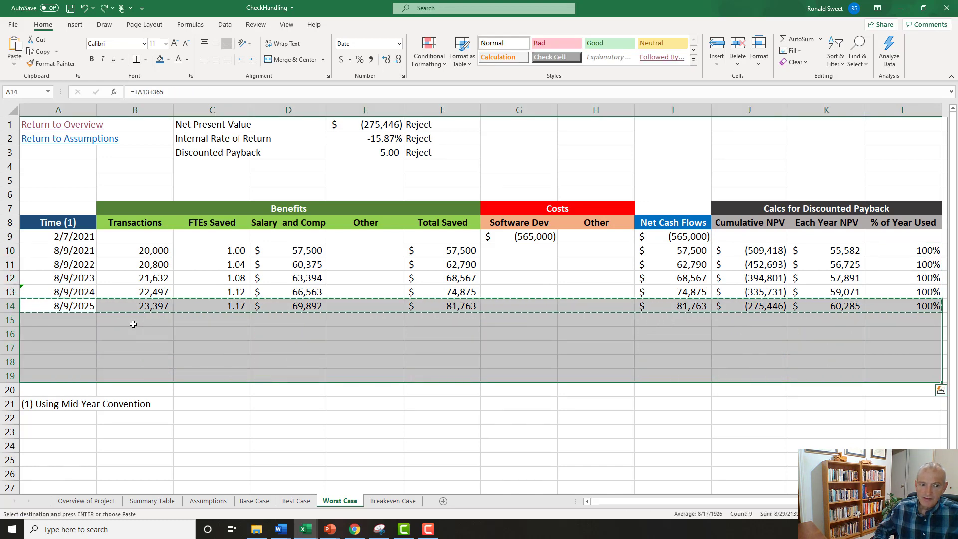
pyautogui.press('Up')
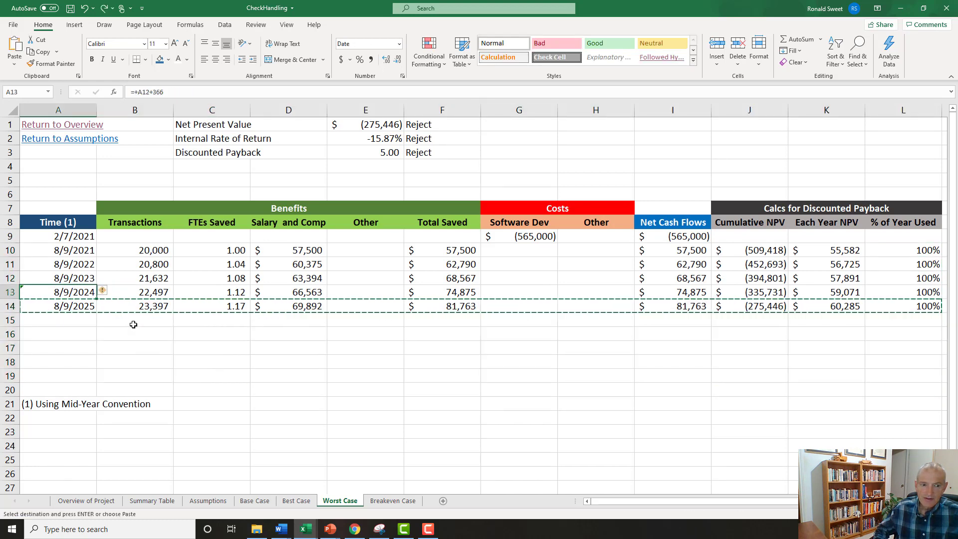
pyautogui.press('Up')
pyautogui.press('Up')
pyautogui.press('Escape')
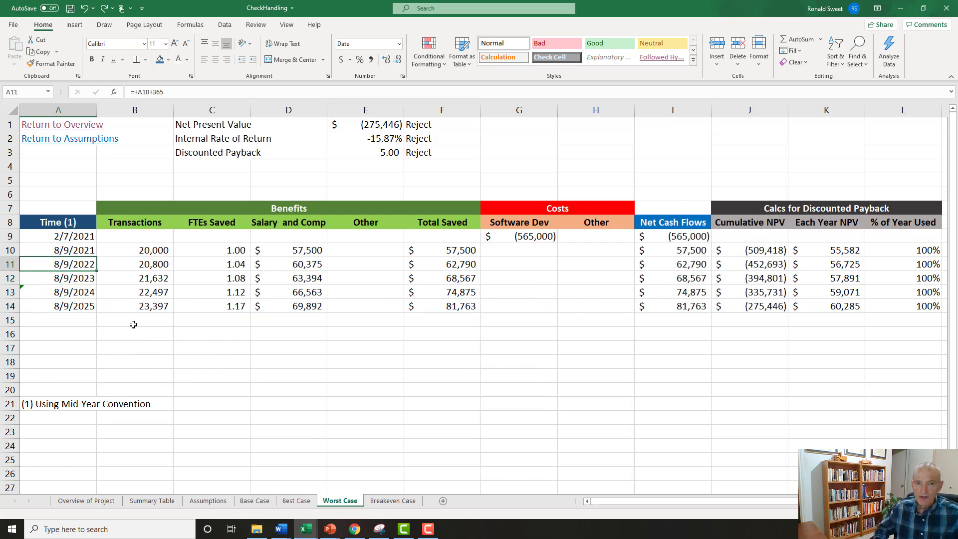
pyautogui.click(170, 502)
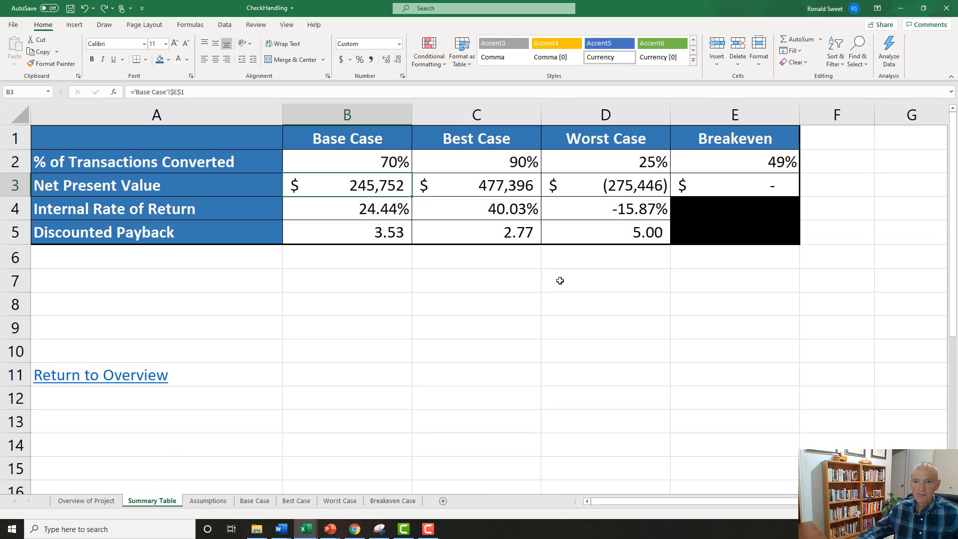
pyautogui.click(614, 237)
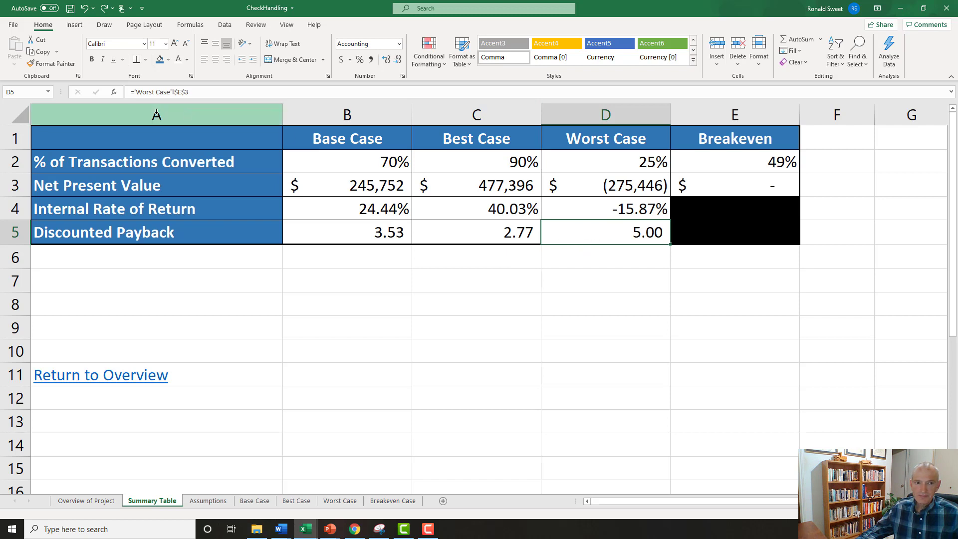
pyautogui.click(134, 92)
pyautogui.write('concate')
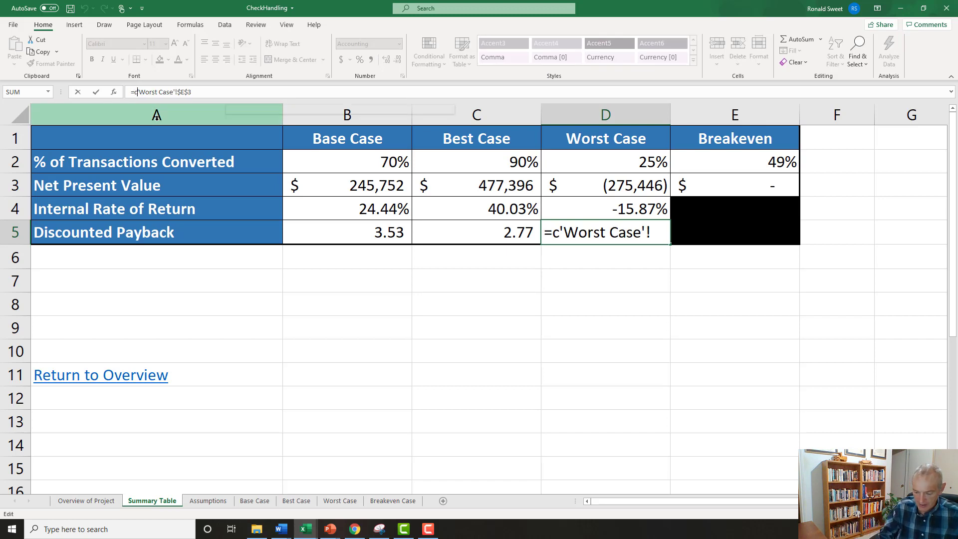
pyautogui.write('nate')
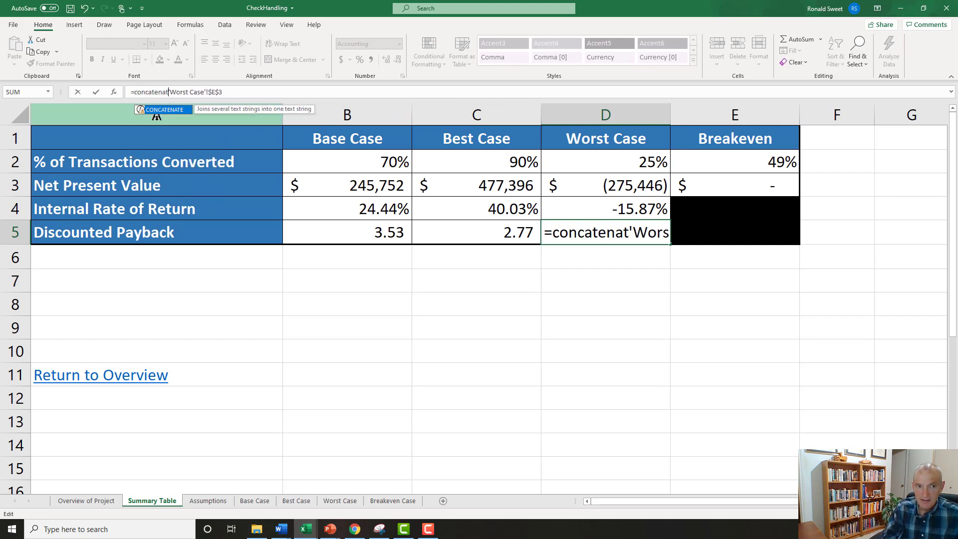
pyautogui.press('Escape')
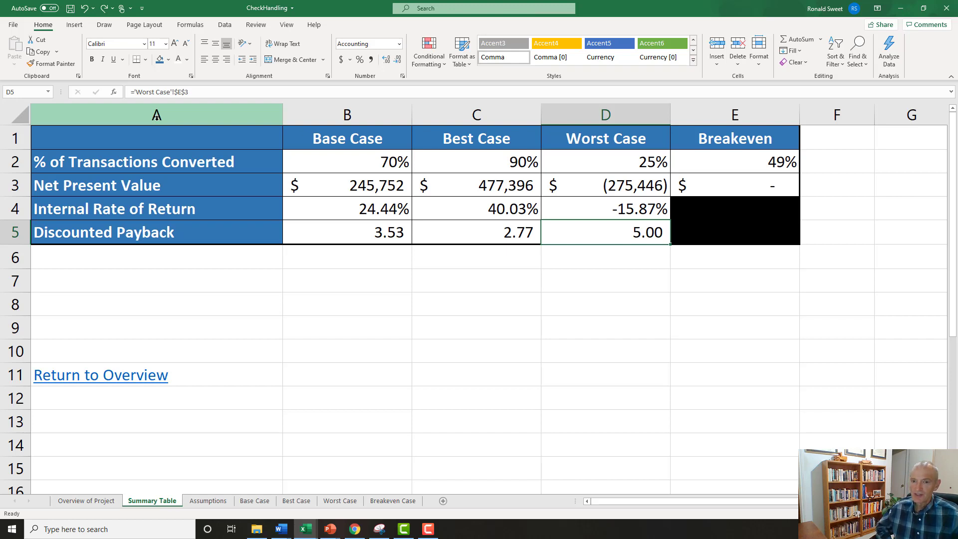
# Try overwriting the Worst Case Discounted Payback in D5 of the Summary Table with right-aligned text >5.00, and undo it.
pyautogui.write("'")
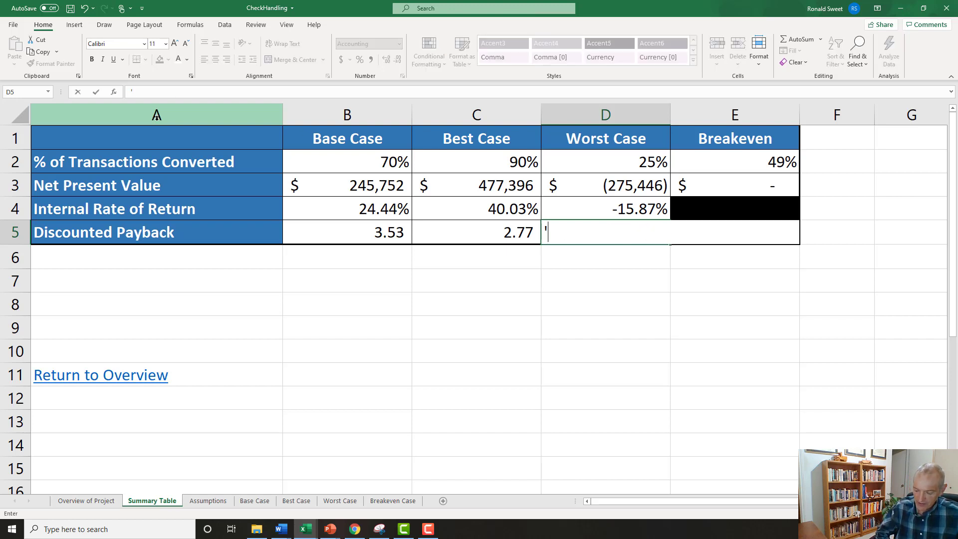
pyautogui.write('>5')
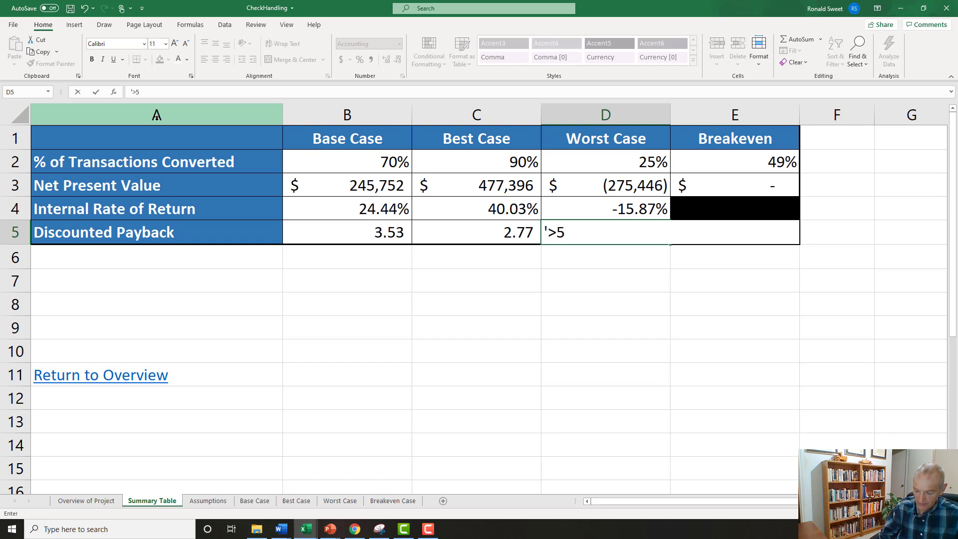
pyautogui.write('.00')
pyautogui.hotkey('ctrl', 'Return')
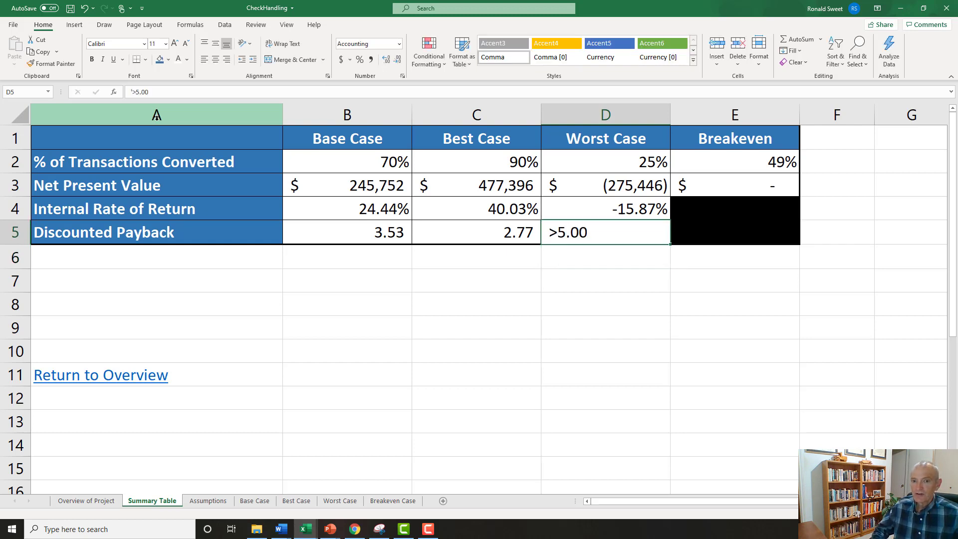
pyautogui.click(226, 62)
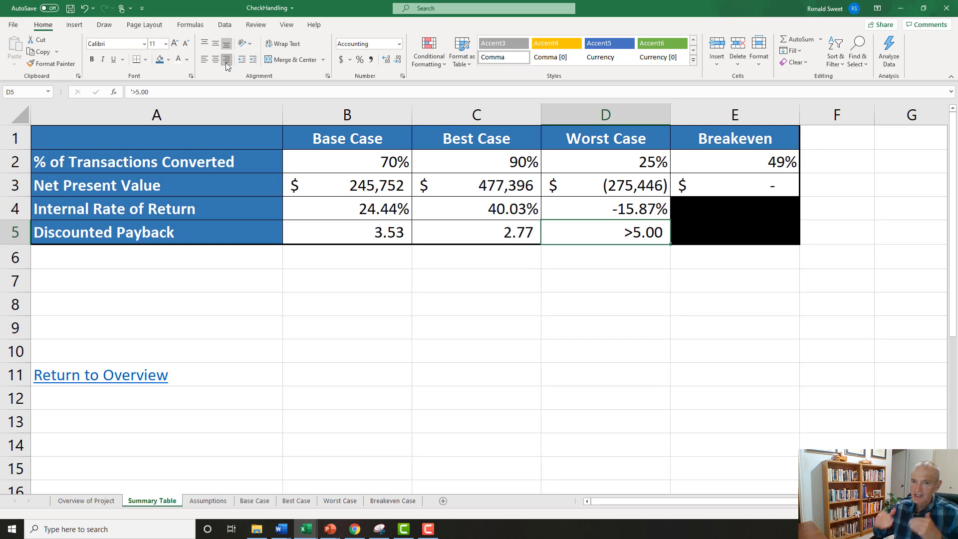
pyautogui.hotkey('ctrl', 'z')
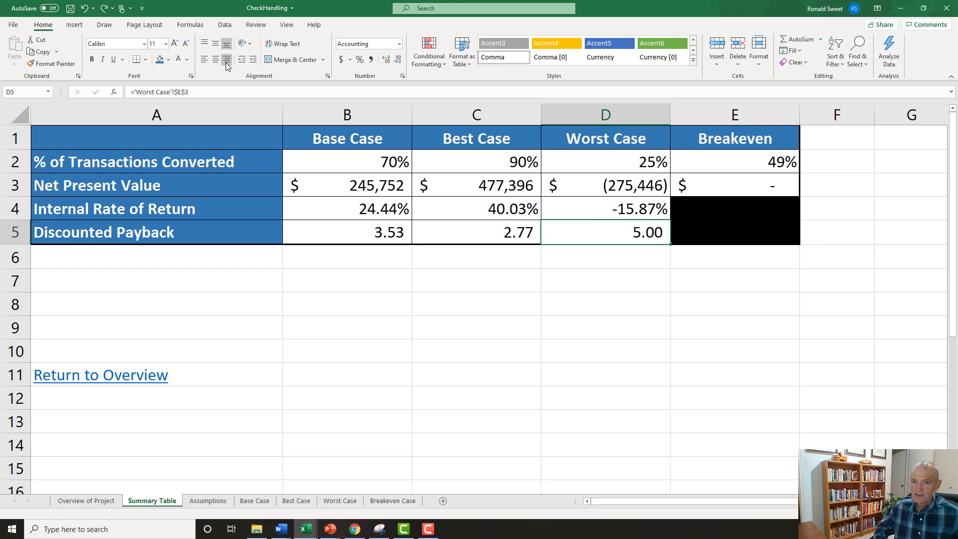
# Set the Worst Case percentage of transactions automated in B11 of the Assumptions sheet to 50%.
pyautogui.click(194, 502)
pyautogui.click(287, 291)
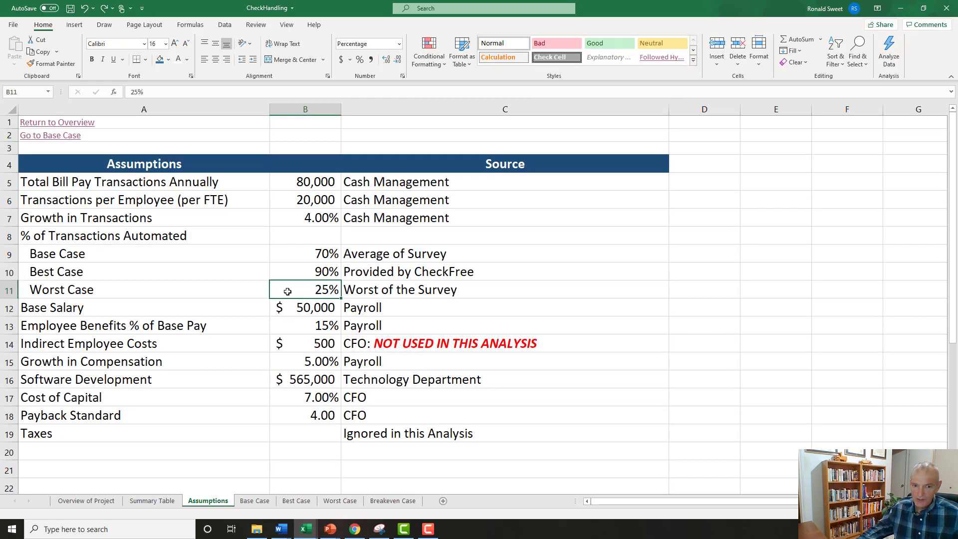
pyautogui.write('50')
pyautogui.press('Return')
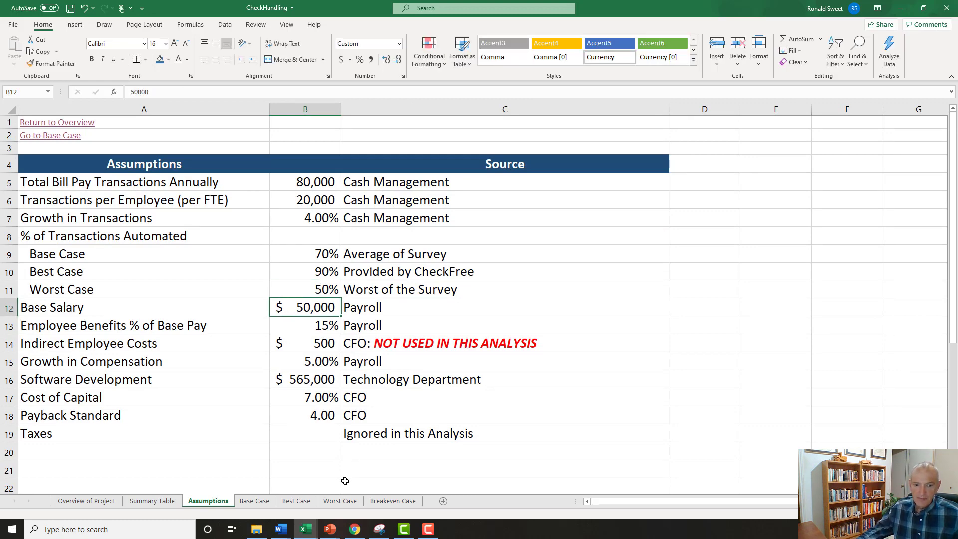
# Examine the Worst Case sheet's Net Present Value, Internal Rate of Return, Discounted Payback, final-year cumulative NPV and yearly transactions.
pyautogui.click(393, 501)
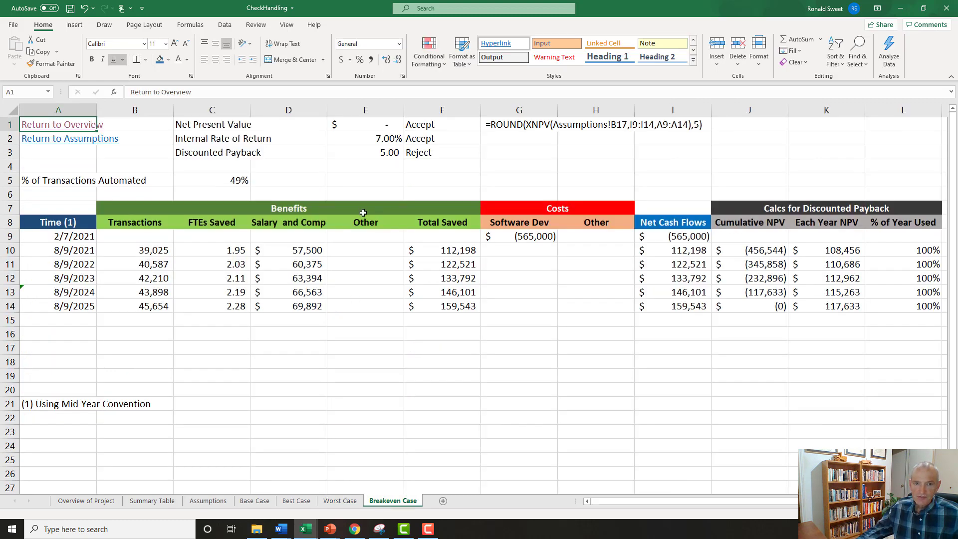
pyautogui.click(345, 501)
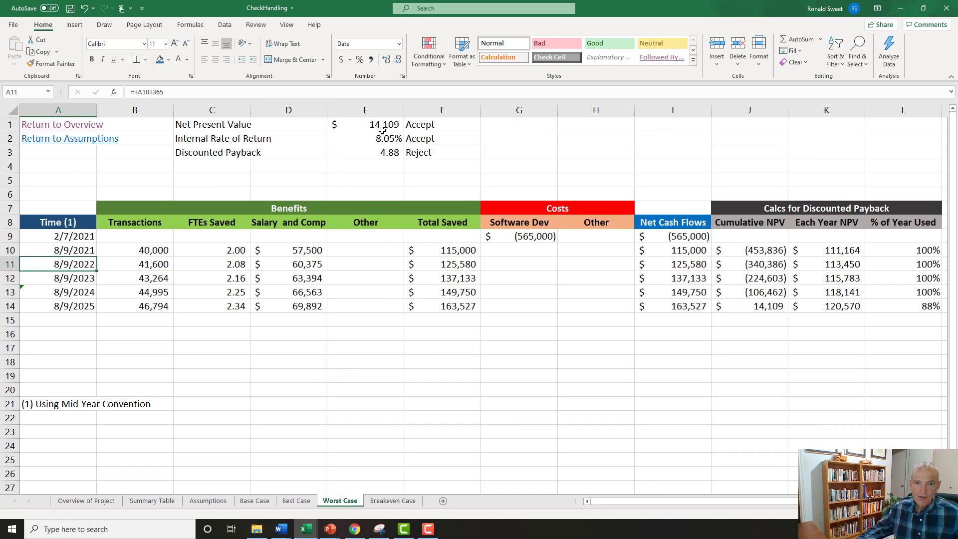
pyautogui.moveTo(382, 127); pyautogui.dragTo(379, 148)
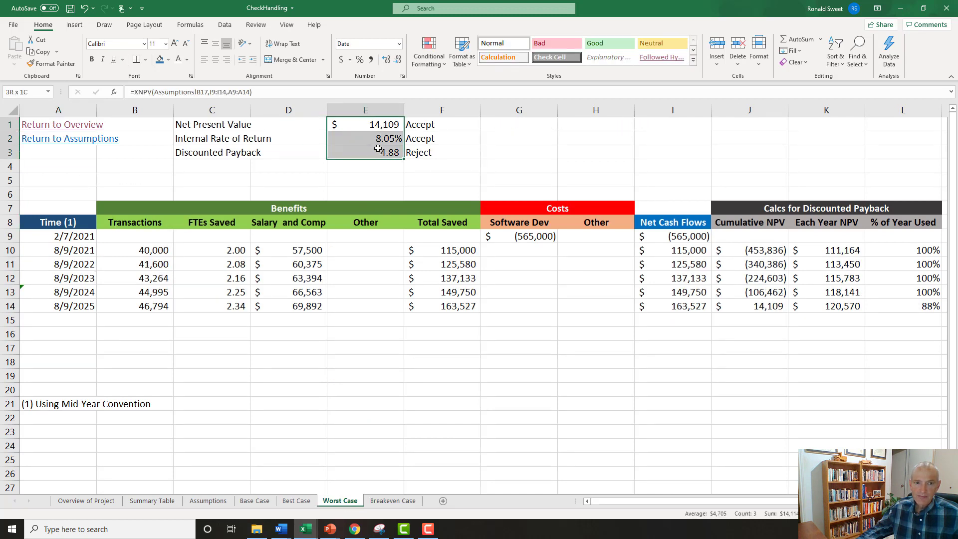
pyautogui.click(366, 123)
pyautogui.click(369, 151)
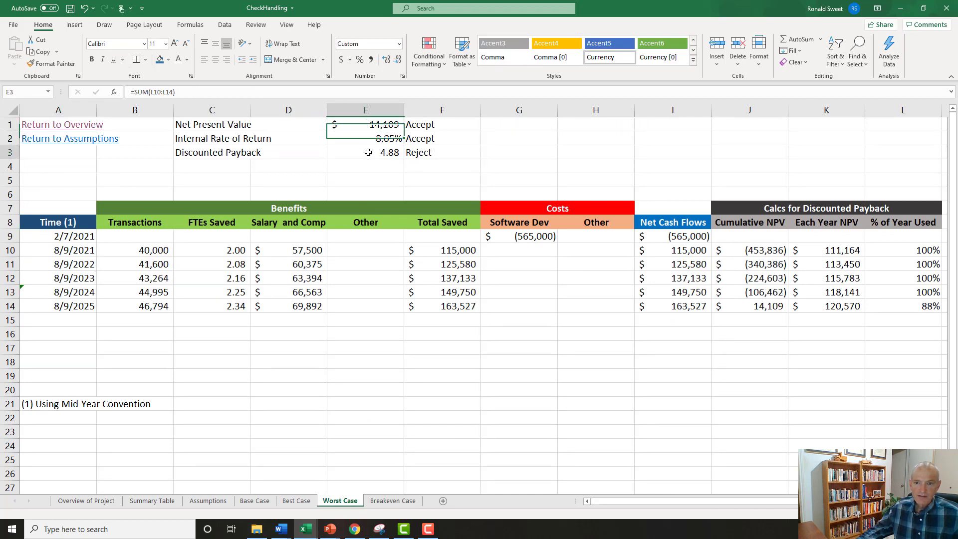
pyautogui.click(771, 305)
pyautogui.click(357, 126)
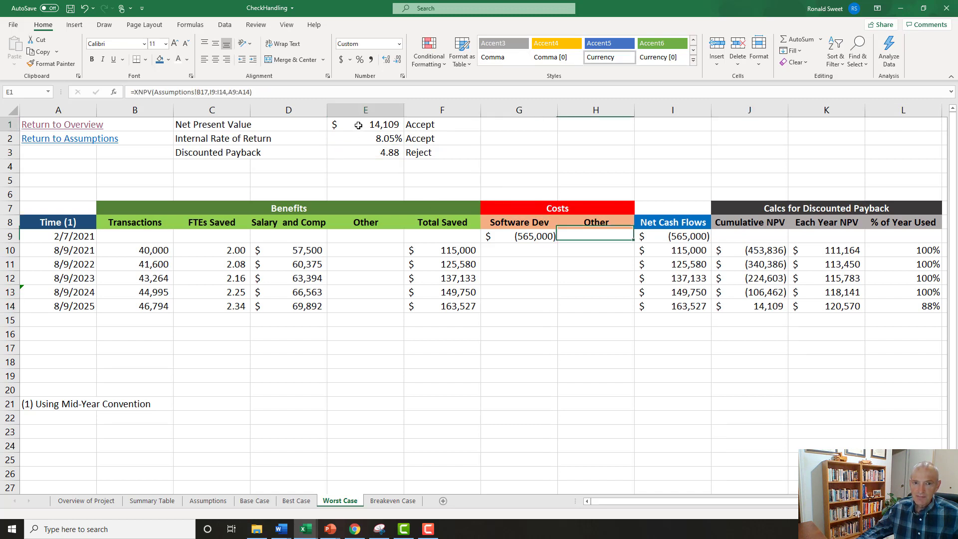
pyautogui.click(363, 150)
pyautogui.click(211, 151)
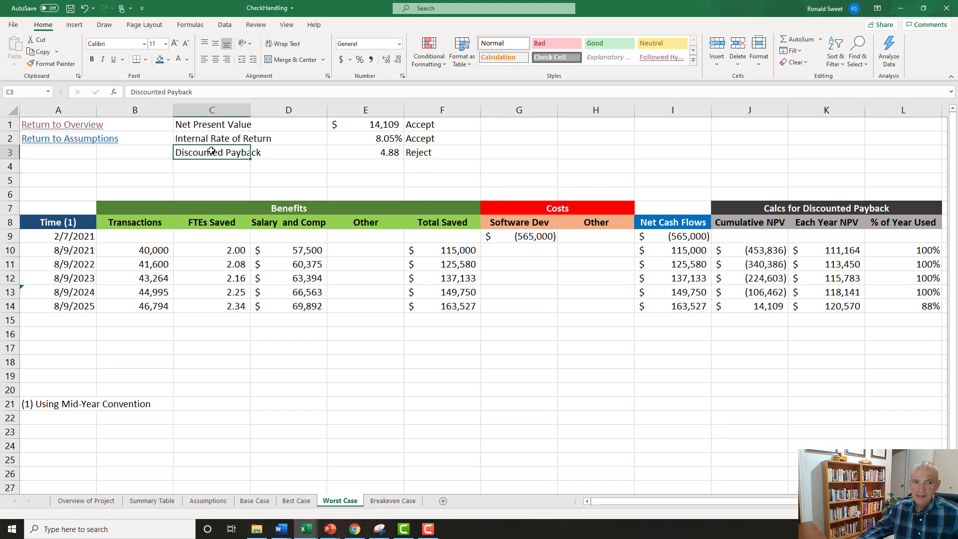
pyautogui.moveTo(141, 250); pyautogui.dragTo(146, 305)
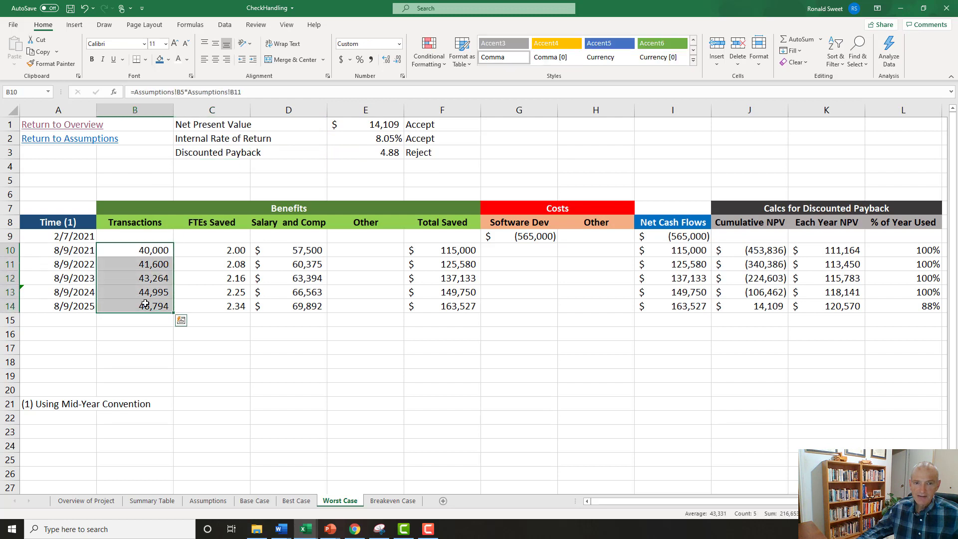
# Examine the Worst Case Net Present Value, the Discounted Payback formula and the % of Year Used range L10:L14 behind it.
pyautogui.click(368, 124)
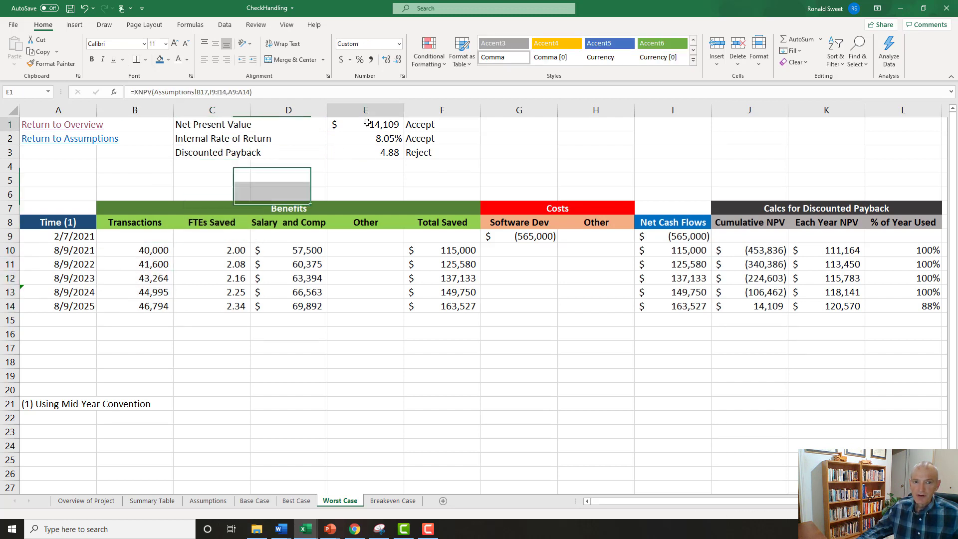
pyautogui.click(378, 150)
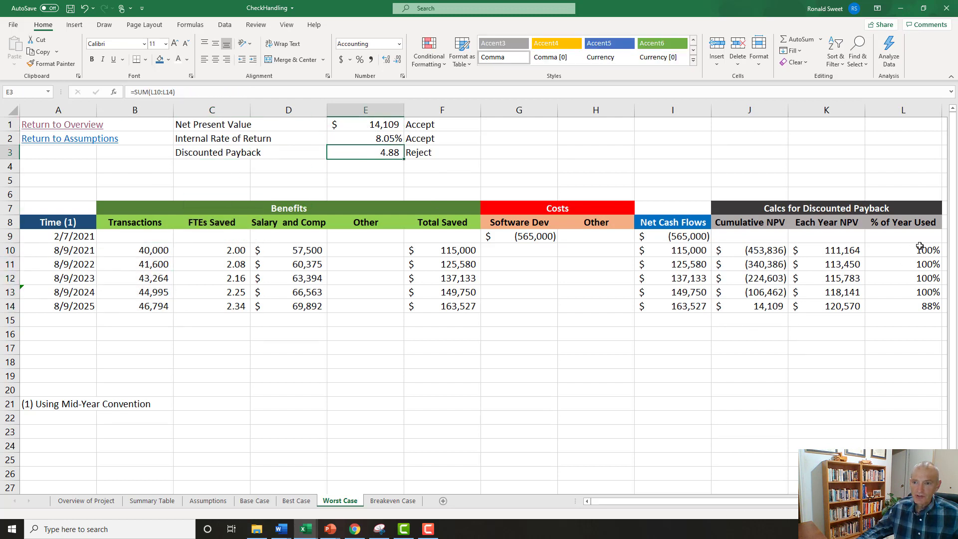
pyautogui.moveTo(920, 246); pyautogui.dragTo(922, 305)
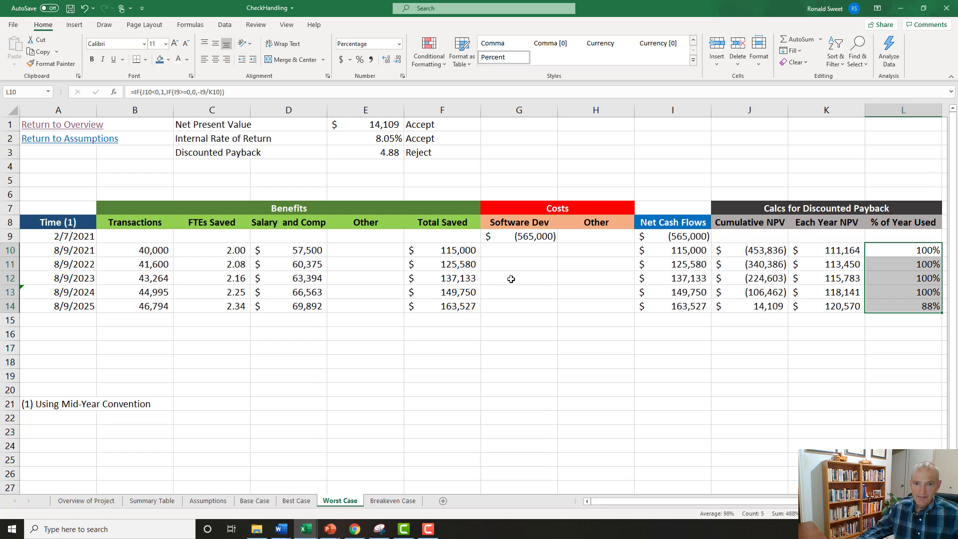
# Change the Worst Case Discounted Payback formula in E3 to =IF(E1<0,"Payback > 5 Years",SUM(L10:L14)).
pyautogui.click(358, 150)
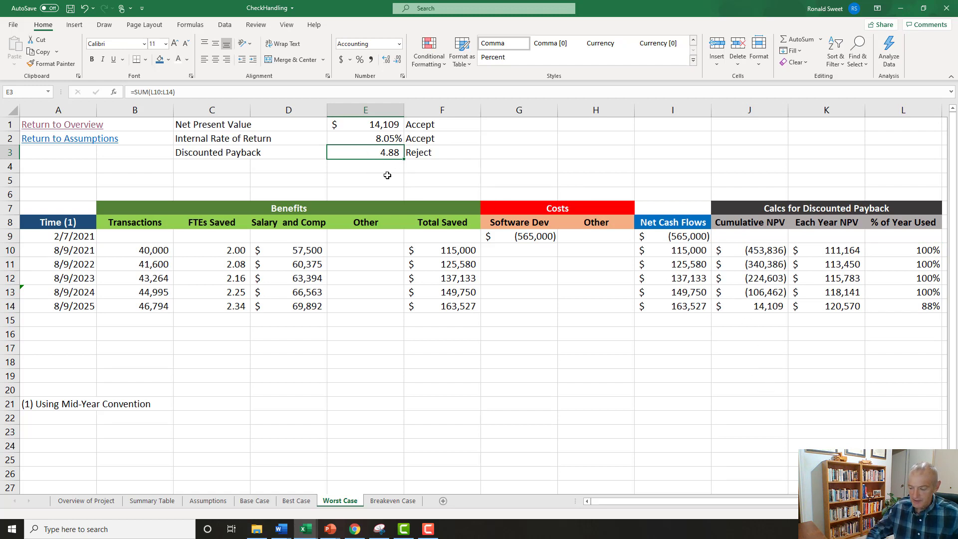
pyautogui.press('F2')
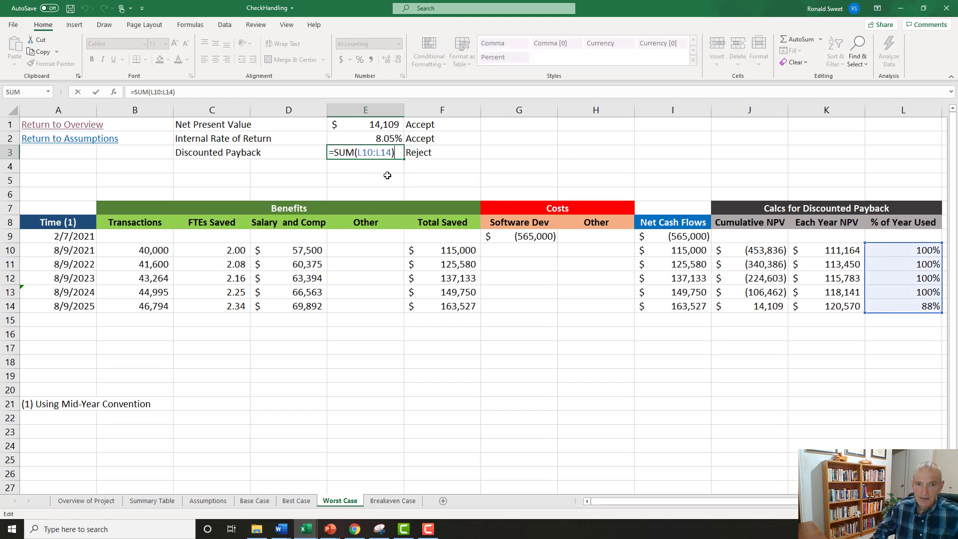
pyautogui.write('if(')
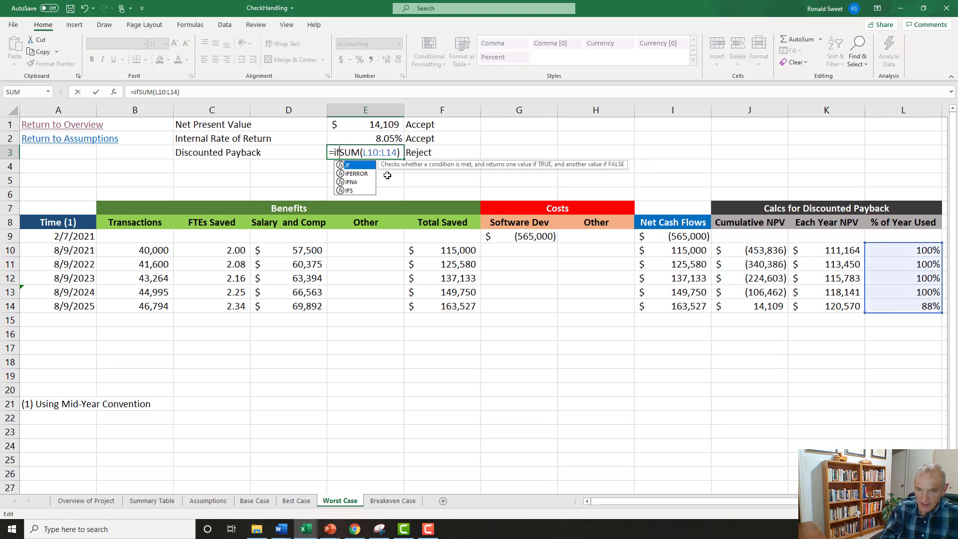
pyautogui.click(381, 127)
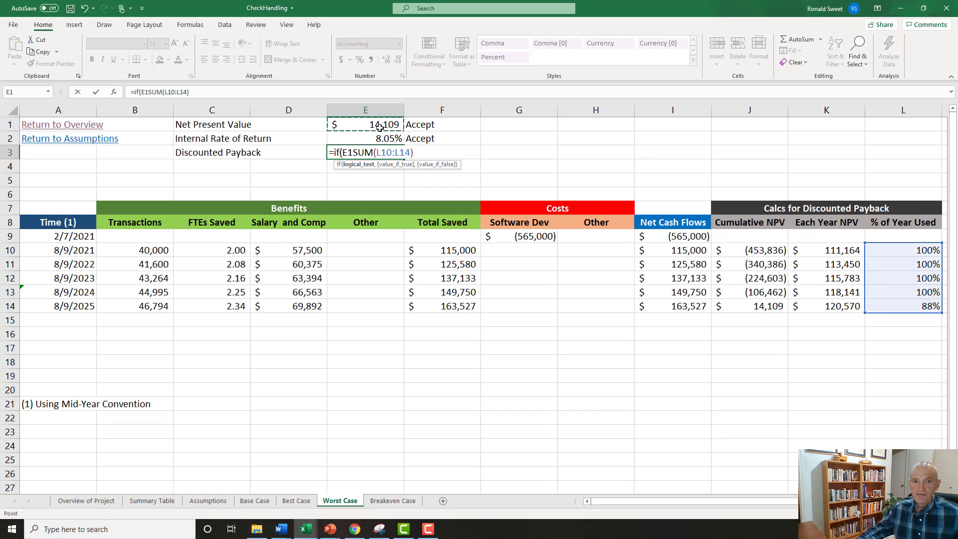
pyautogui.write('<0,')
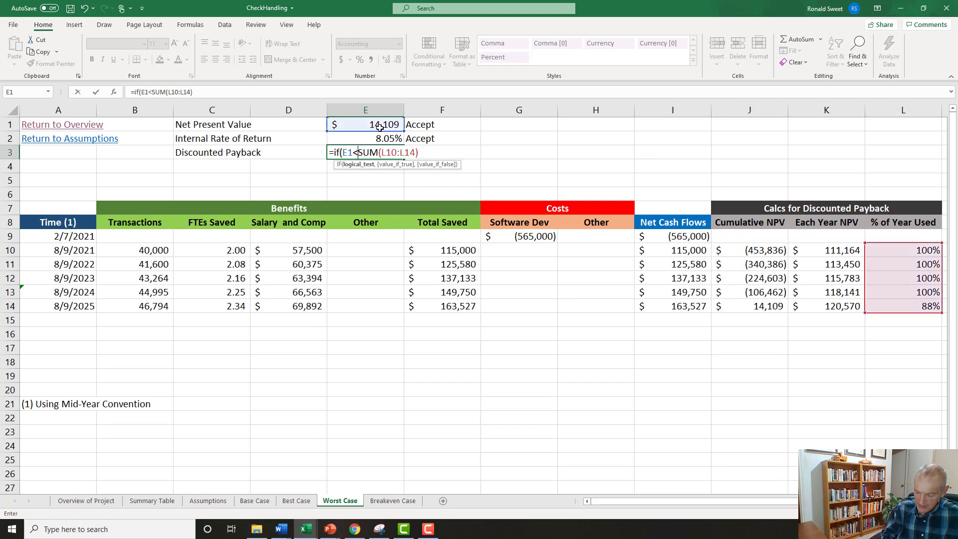
pyautogui.write('"')
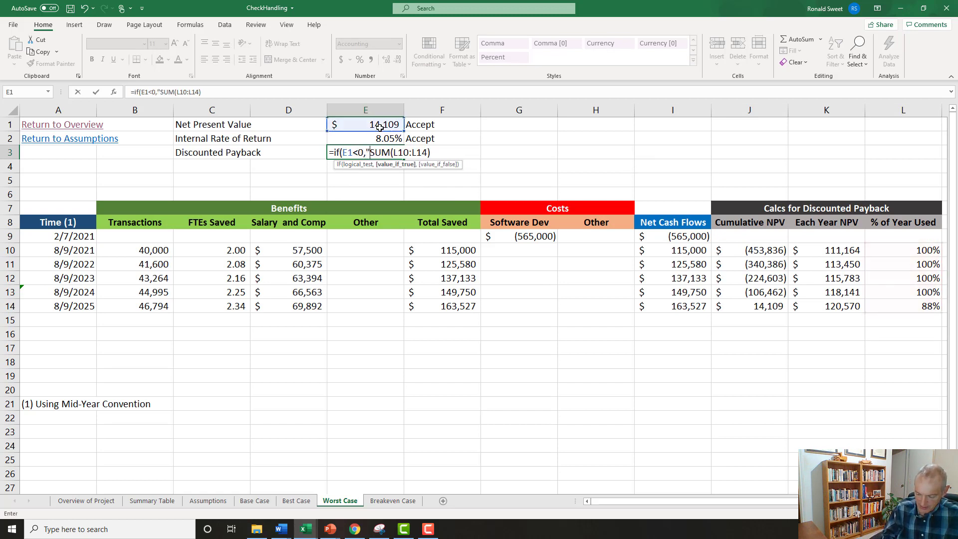
pyautogui.write('Payback ')
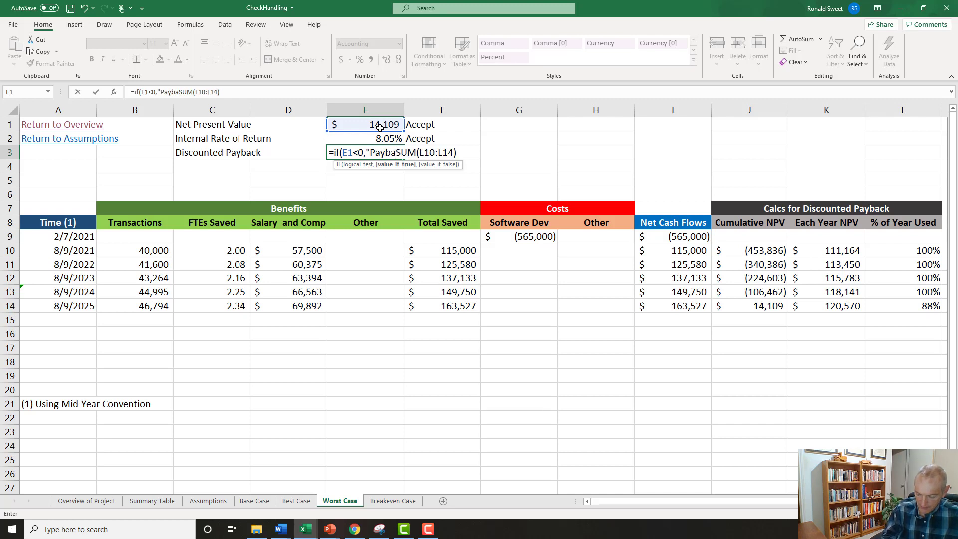
pyautogui.write('> 5 Yea')
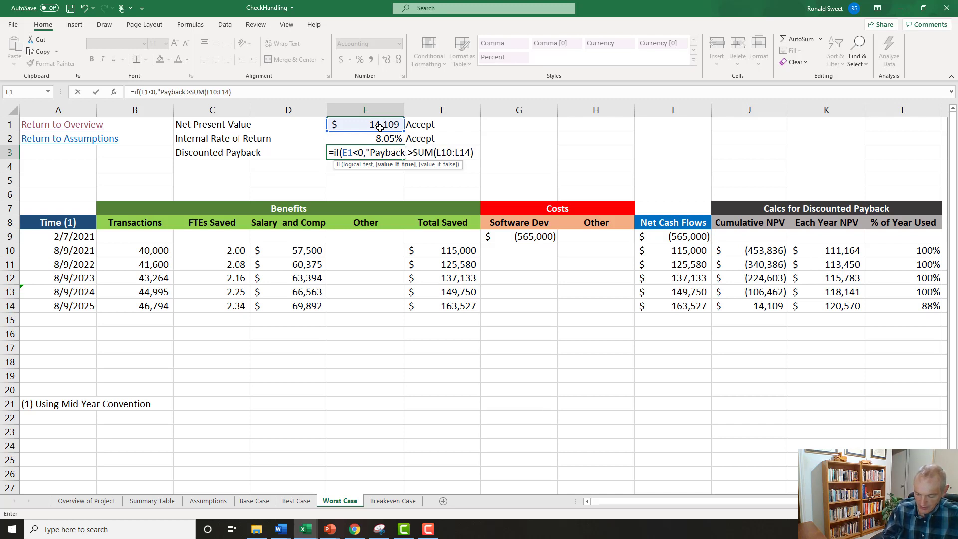
pyautogui.write('rs')
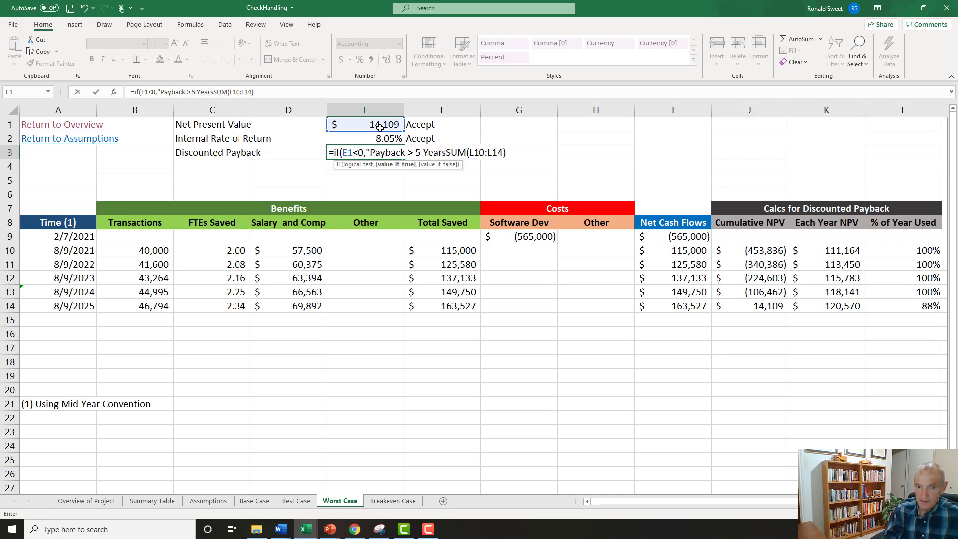
pyautogui.write('",')
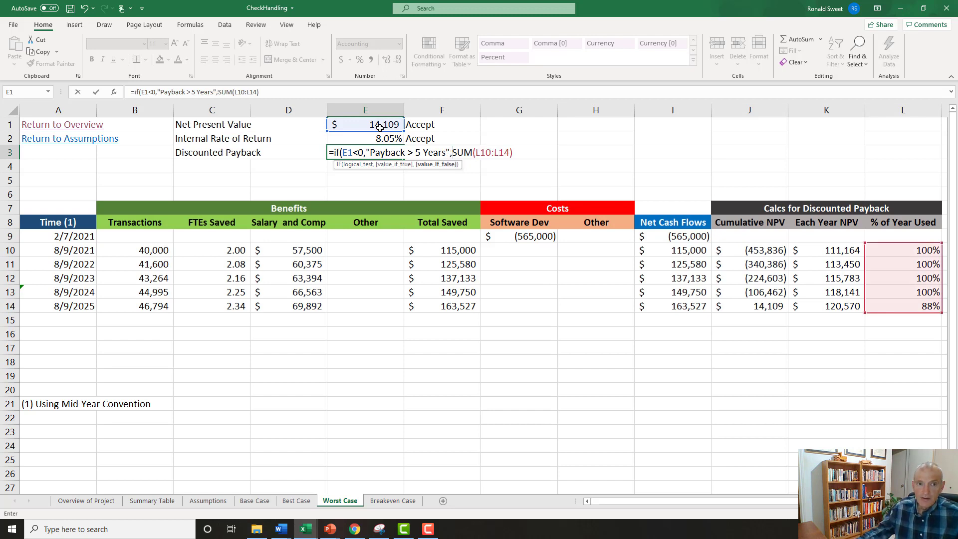
pyautogui.click(316, 92)
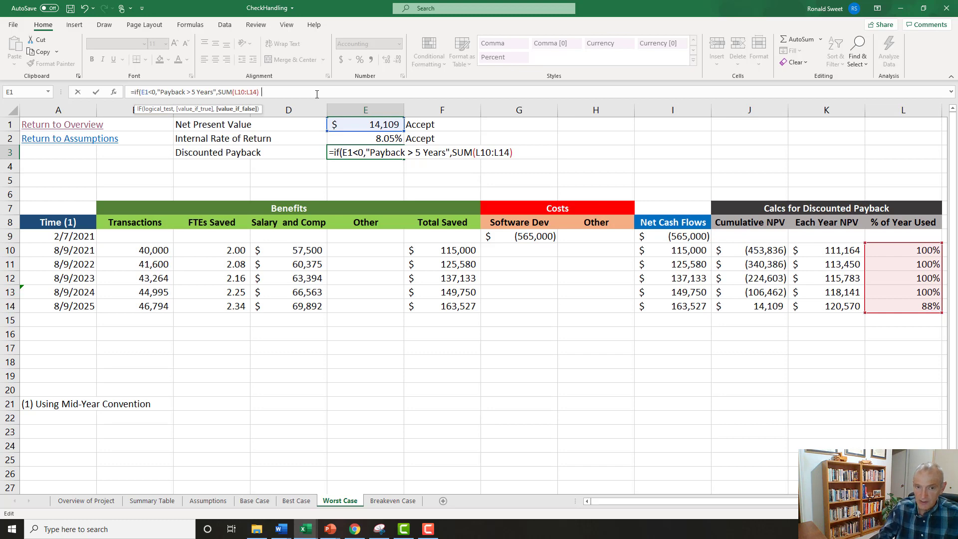
pyautogui.write(')')
pyautogui.hotkey('ctrl', 'Return')
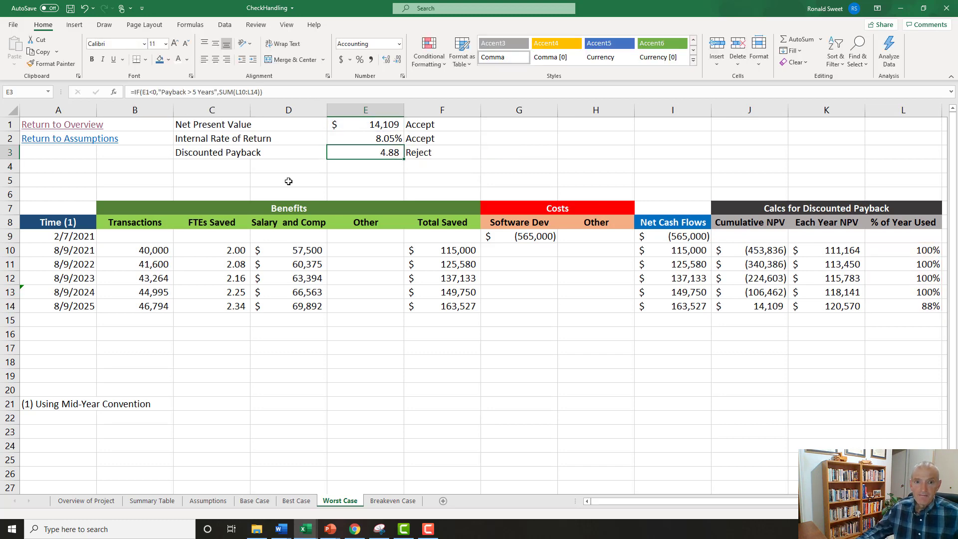
# Set the Worst Case percentage of transactions automated in B11 of the Assumptions sheet to 25%.
pyautogui.click(208, 501)
pyautogui.click(299, 287)
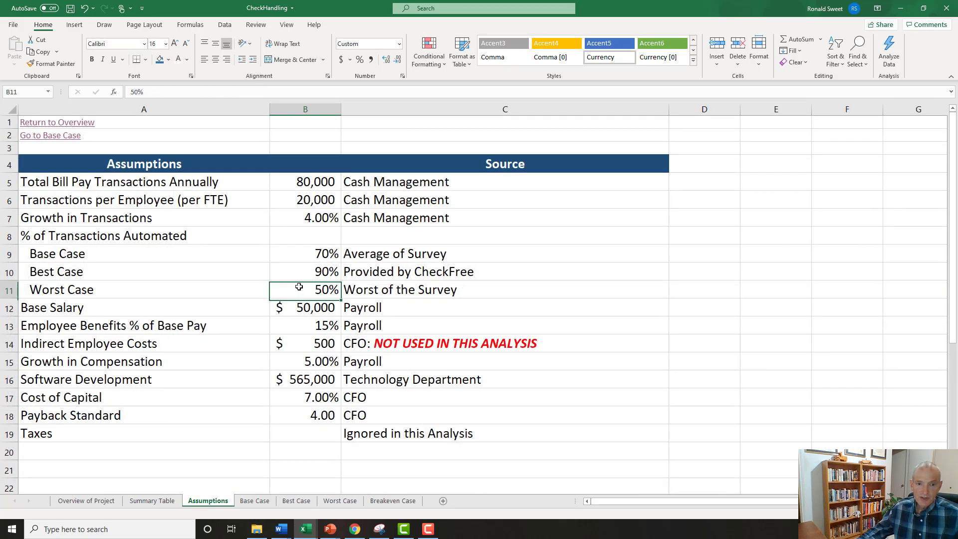
pyautogui.write('25')
pyautogui.press('Return')
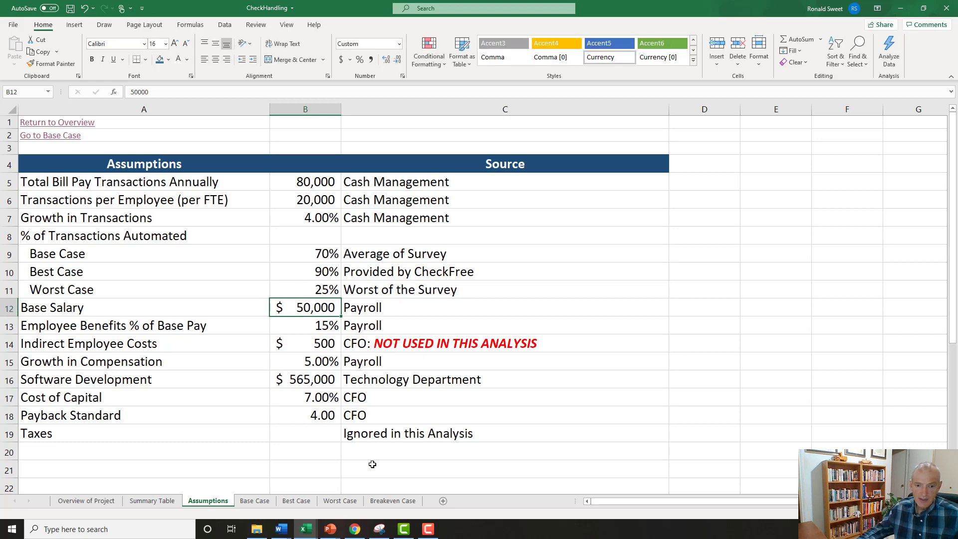
# Try widening column E on the Worst Case sheet to fit the payback text, and undo the widening.
pyautogui.click(340, 500)
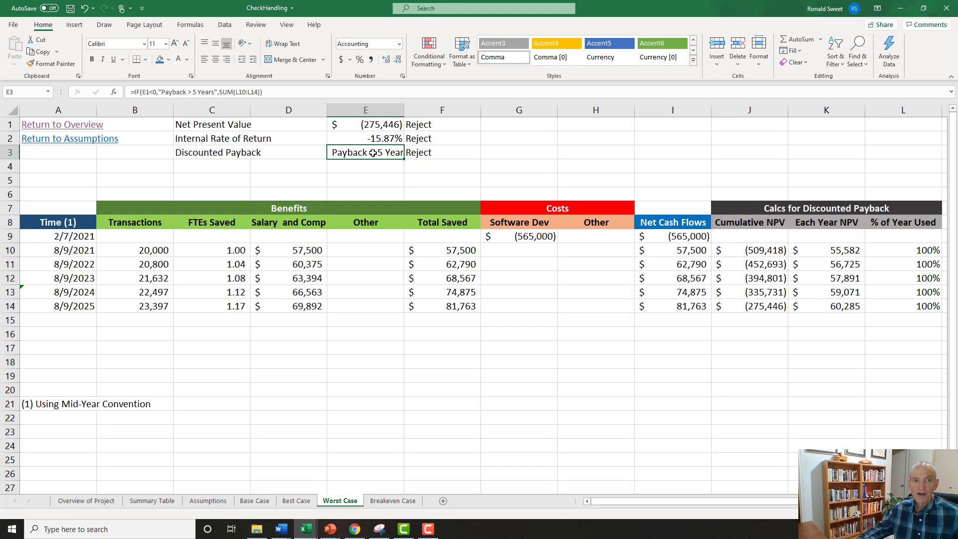
pyautogui.moveTo(404, 109); pyautogui.dragTo(434, 109)
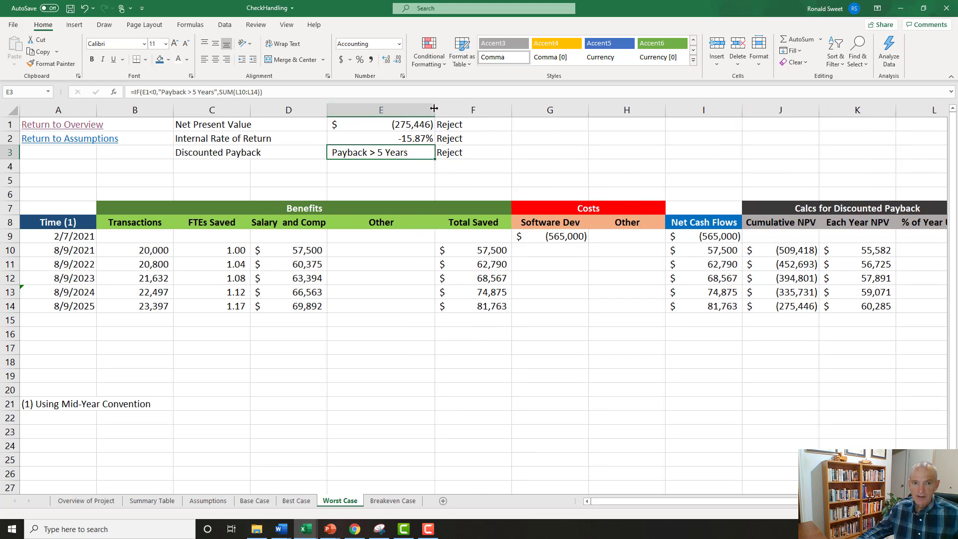
pyautogui.hotkey('ctrl', 'z')
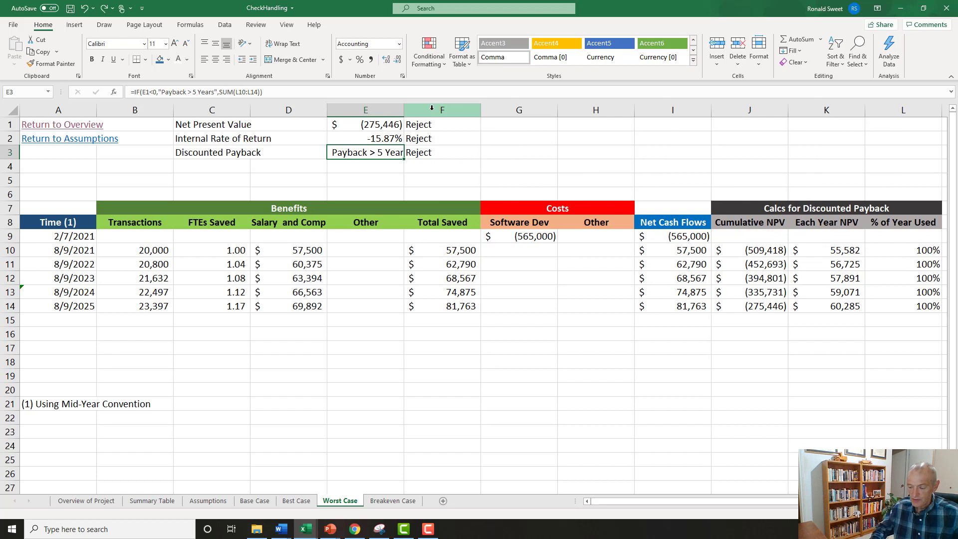
# Restore the Worst Case Discounted Payback formula in E3 to =SUM(L10:L14) and apply the comma number format.
pyautogui.press('F2')
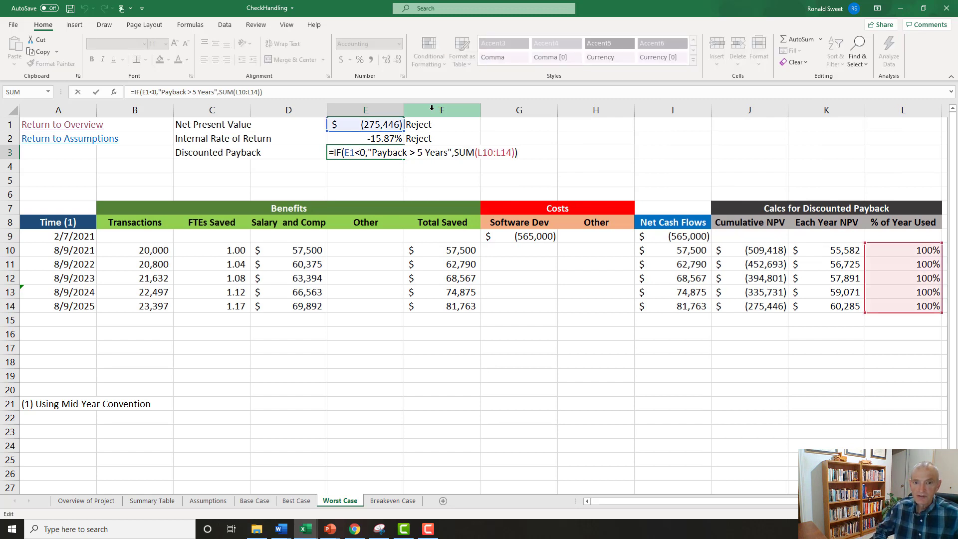
pyautogui.press('Home')
pyautogui.press('Right')
pyautogui.press('Delete')
pyautogui.press('Delete')
pyautogui.press('Delete')
pyautogui.press('Delete')
pyautogui.press('Delete')
pyautogui.press('Delete')
pyautogui.press('Delete')
pyautogui.press('Delete')
pyautogui.press('Delete')
pyautogui.press('Delete')
pyautogui.press('Delete')
pyautogui.press('Delete')
pyautogui.press('Delete')
pyautogui.press('Delete')
pyautogui.press('Delete')
pyautogui.press('Delete')
pyautogui.press('Delete')
pyautogui.press('Delete')
pyautogui.press('Delete')
pyautogui.press('Delete')
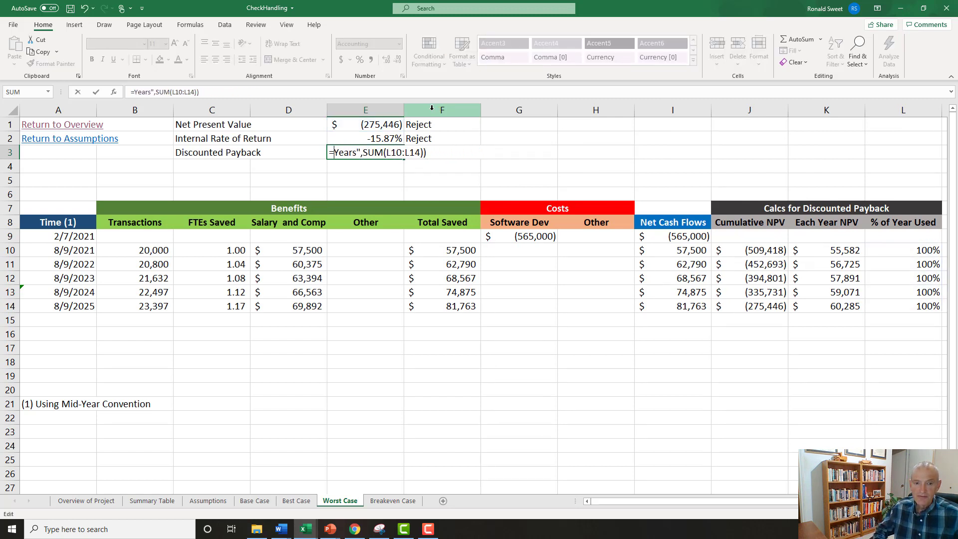
pyautogui.press('Delete')
pyautogui.press('Delete')
pyautogui.press('Delete')
pyautogui.press('Delete')
pyautogui.press('Delete')
pyautogui.press('Delete')
pyautogui.press('Delete')
pyautogui.press('End')
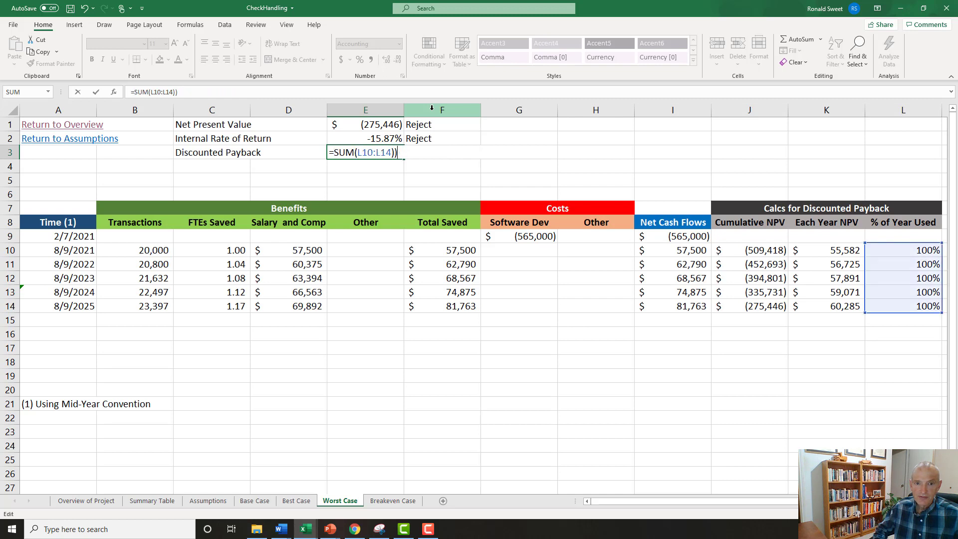
pyautogui.press('BackSpace')
pyautogui.hotkey('ctrl', 'Return')
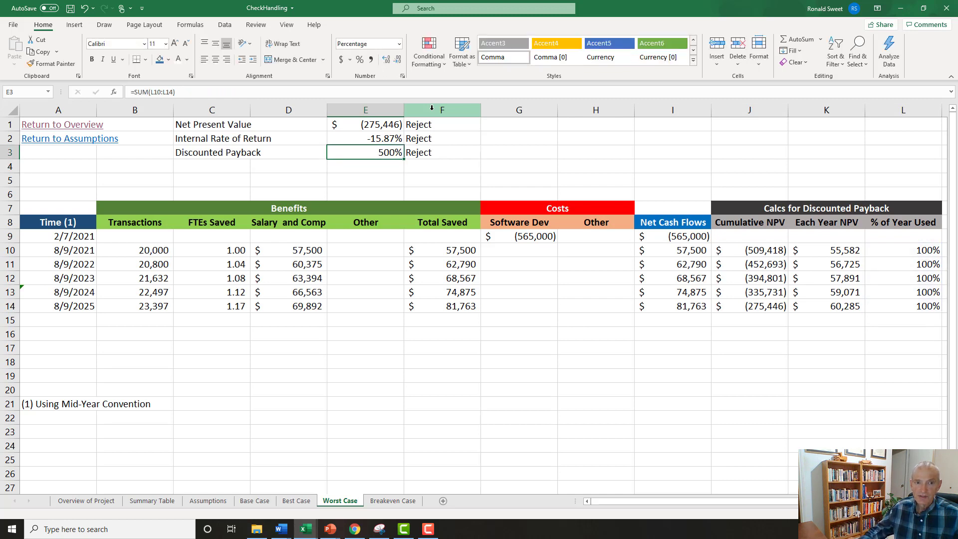
pyautogui.click(371, 60)
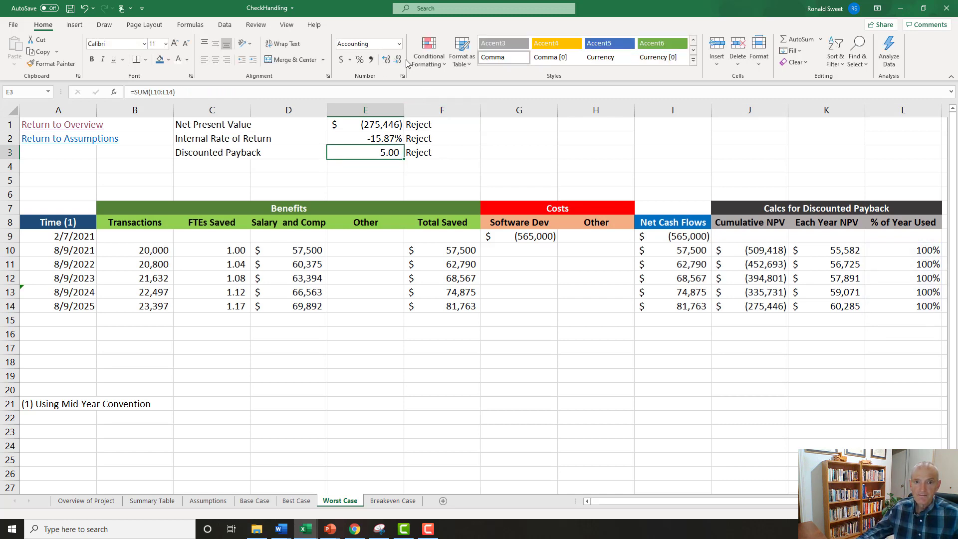
# Starting at the Breakeven Case sheet, follow the hyperlinks to the overview, Assumptions and Base Case, and return to the overview.
pyautogui.click(397, 503)
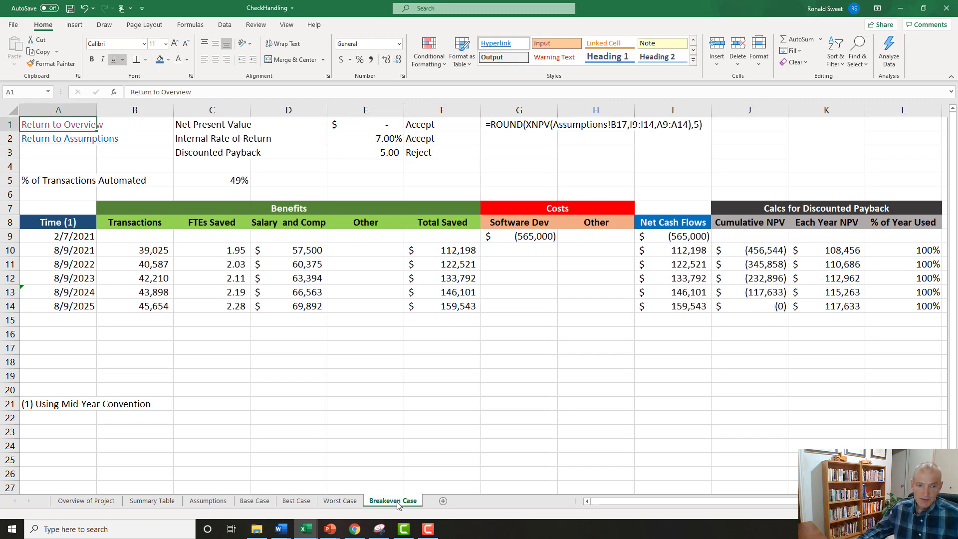
pyautogui.click(50, 126)
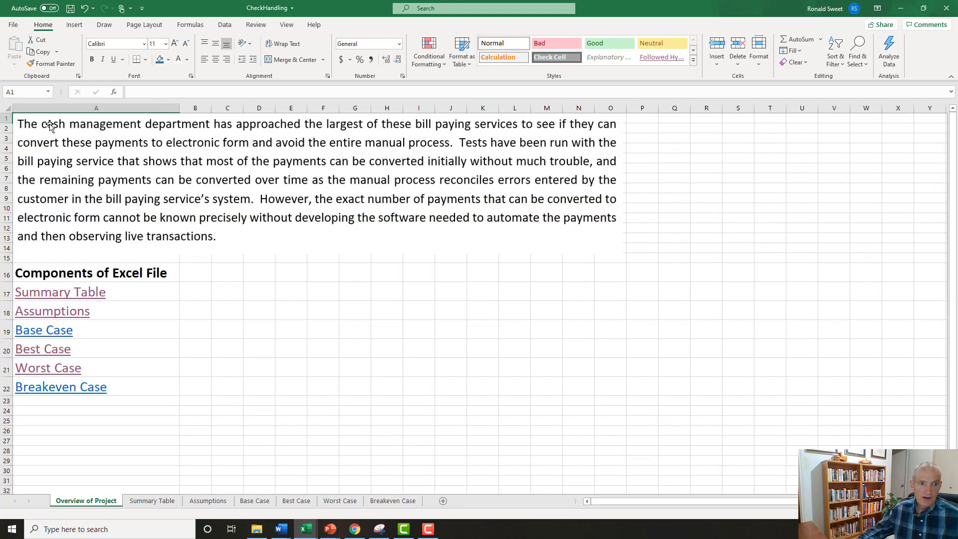
pyautogui.click(47, 312)
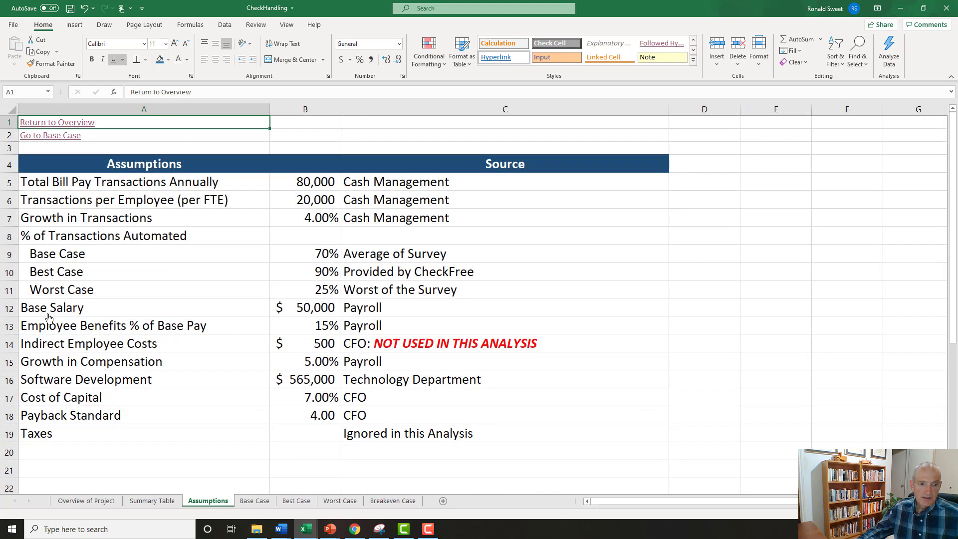
pyautogui.click(45, 138)
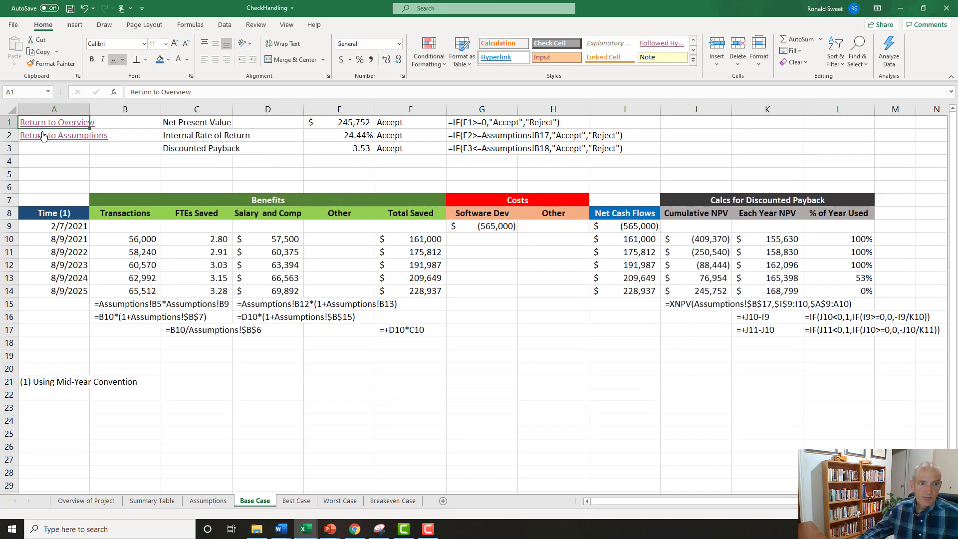
pyautogui.click(42, 123)
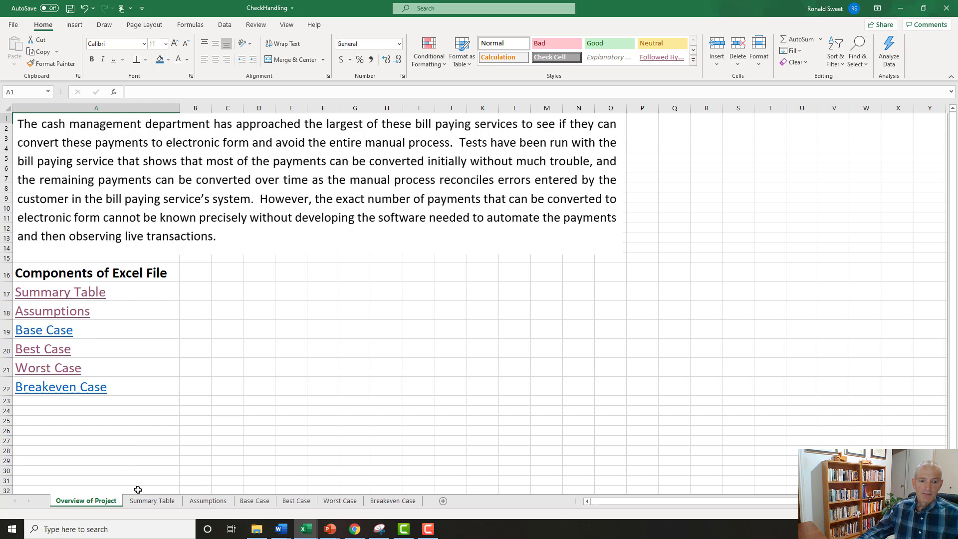
# Review the Summary Table, Assumptions, Base Case and Best Case sheets in turn.
pyautogui.click(151, 500)
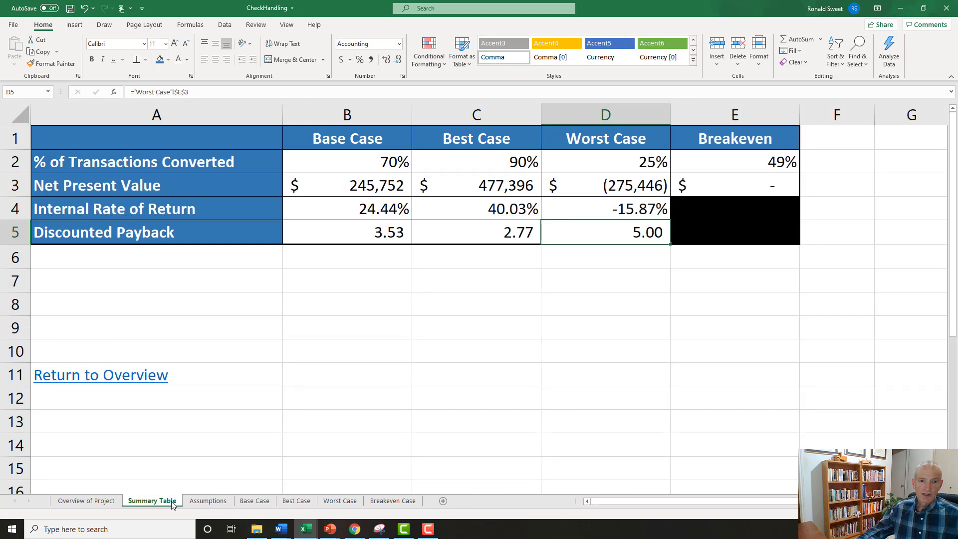
pyautogui.click(199, 502)
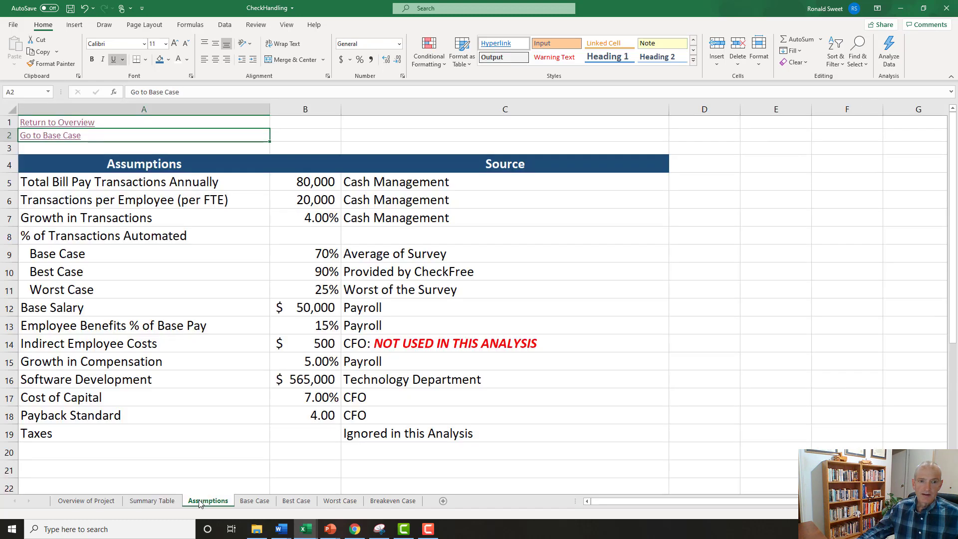
pyautogui.click(254, 501)
pyautogui.click(297, 501)
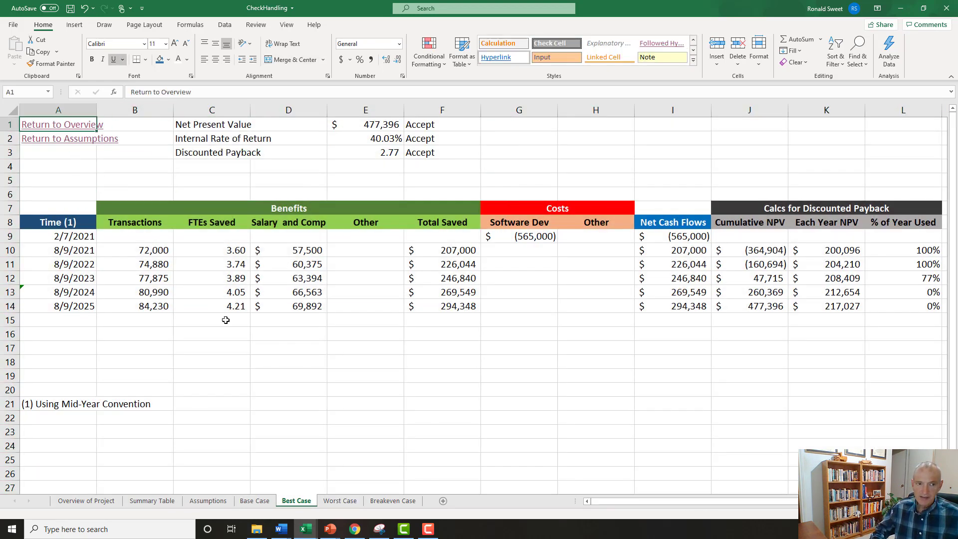
pyautogui.press('Right')
pyautogui.press('Right')
pyautogui.press('Right')
pyautogui.press('Right')
pyautogui.press('Right')
pyautogui.press('Right')
pyautogui.press('Right')
pyautogui.press('Right')
pyautogui.press('Right')
pyautogui.press('Right')
pyautogui.press('Right')
pyautogui.press('Right')
pyautogui.press('Right')
pyautogui.press('Right')
pyautogui.press('Right')
pyautogui.press('Right')
pyautogui.press('Right')
pyautogui.press('Right')
pyautogui.press('Right')
pyautogui.press('Right')
pyautogui.press('Down')
pyautogui.press('Down')
pyautogui.press('Down')
pyautogui.press('Down')
pyautogui.press('Down')
pyautogui.press('Down')
pyautogui.press('Down')
pyautogui.press('Down')
pyautogui.press('Down')
pyautogui.press('Down')
pyautogui.press('Down')
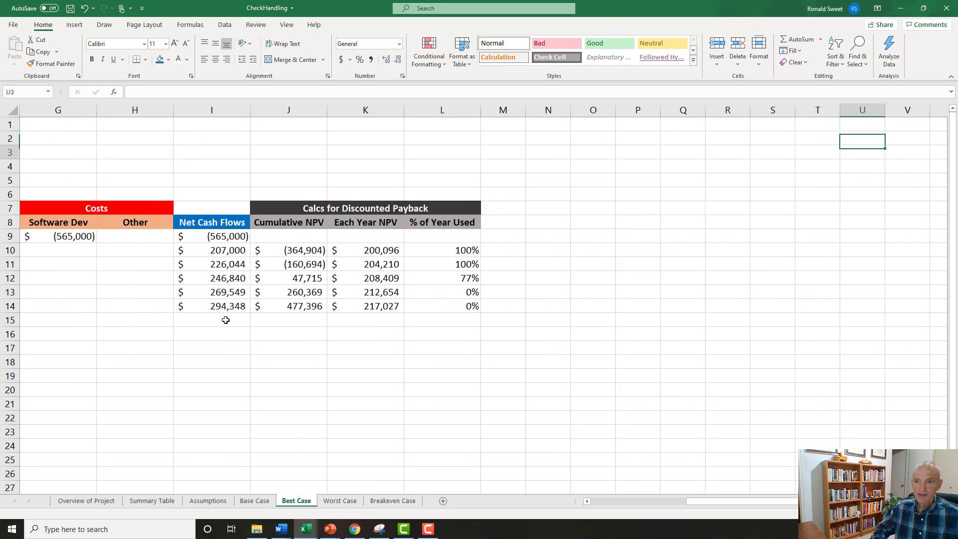
pyautogui.hotkey('ctrl', 'Home')
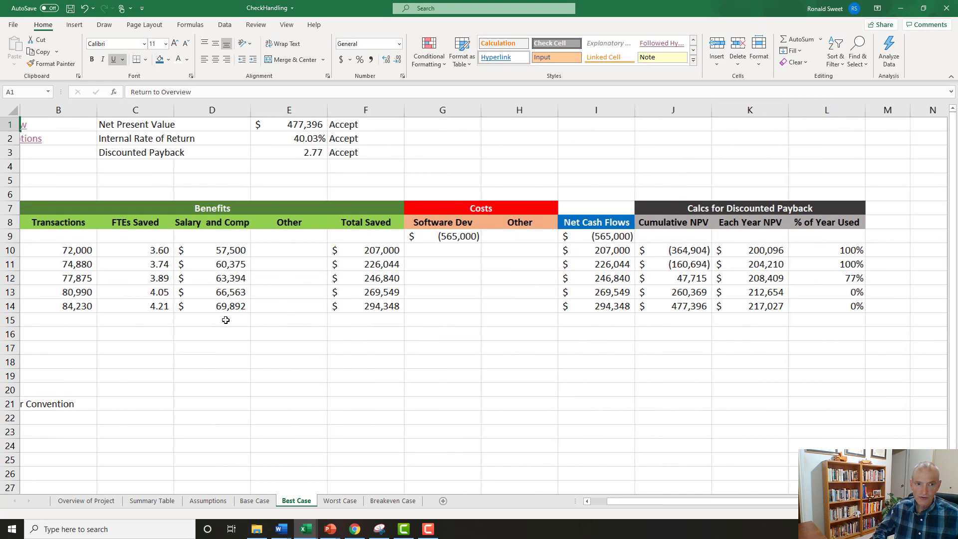
# Delete the ROUND(XNPV) formula note from cell G1 on the Breakeven Case sheet.
pyautogui.click(327, 501)
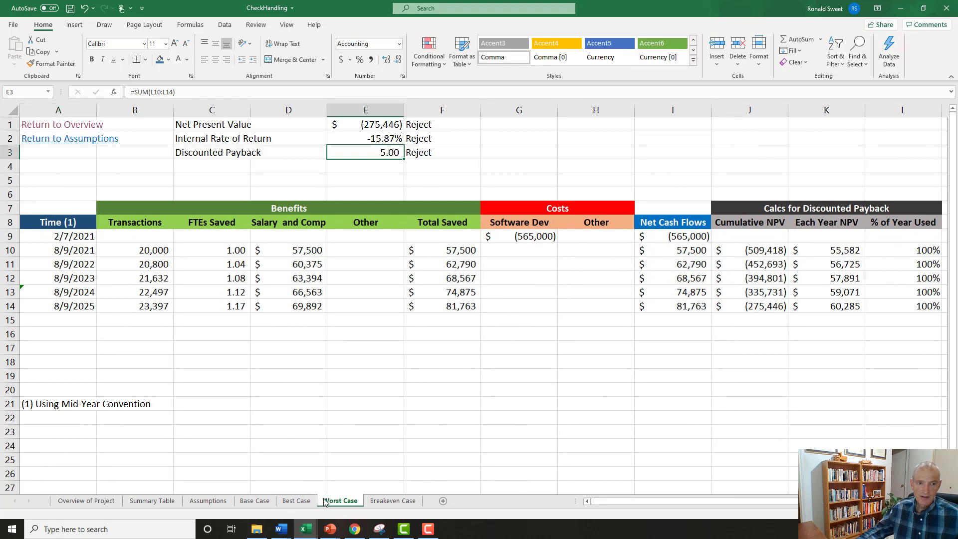
pyautogui.click(404, 503)
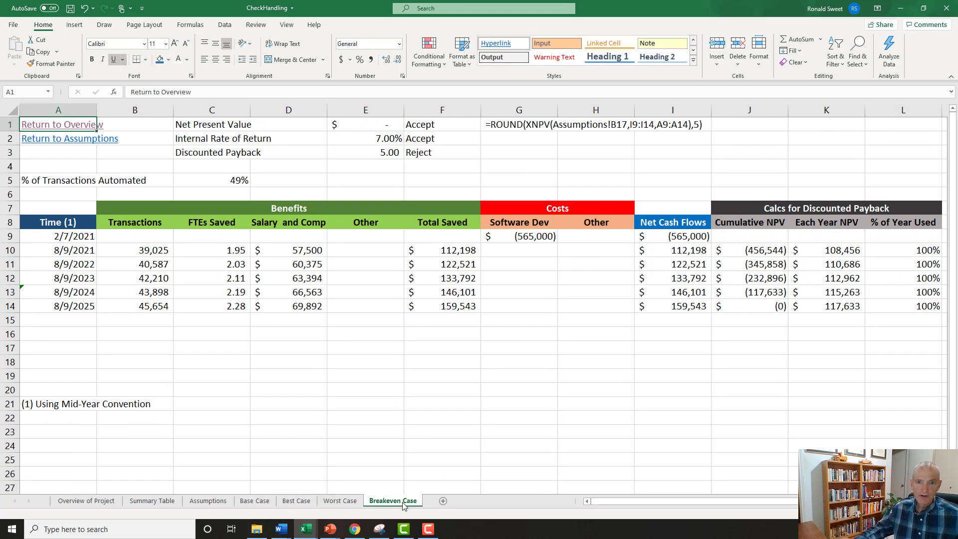
pyautogui.click(495, 128)
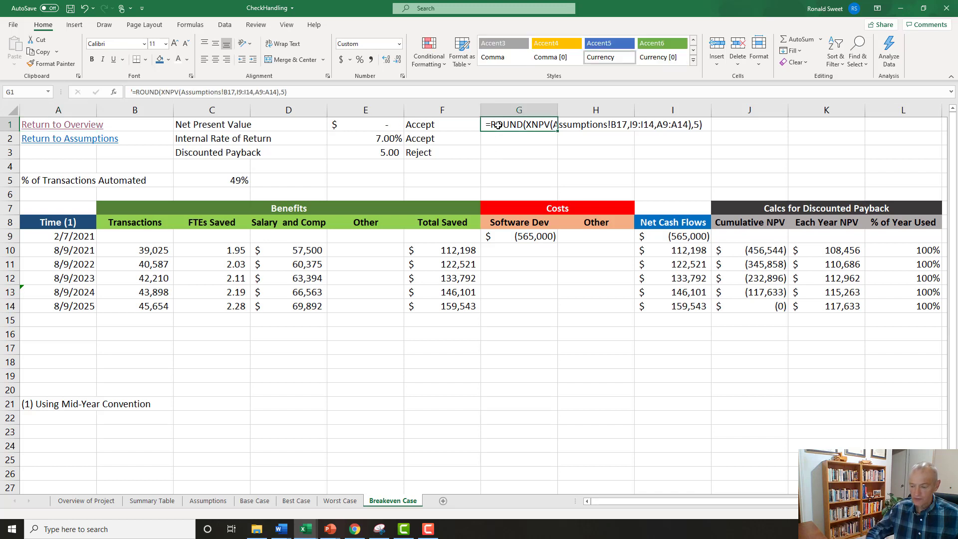
pyautogui.press('Delete')
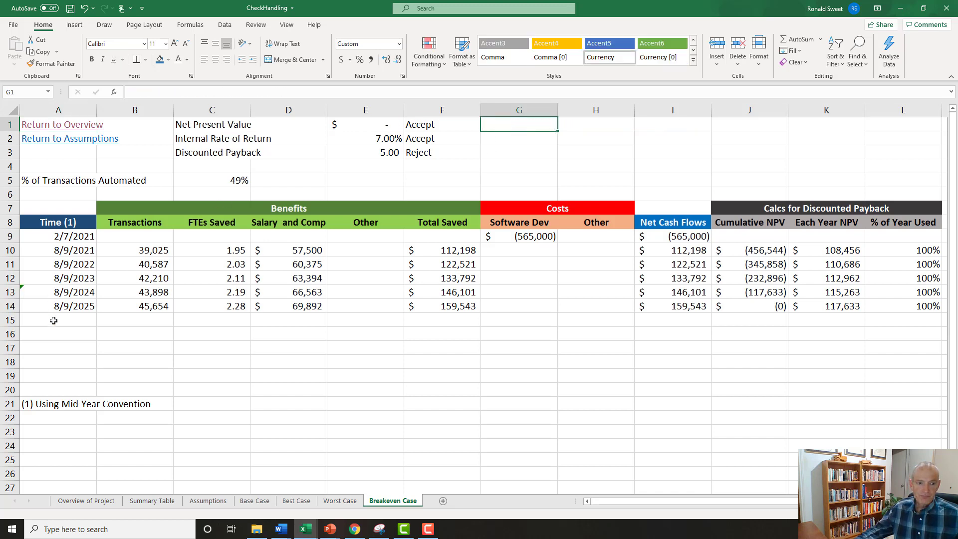
# Return to the Overview of Project sheet and save the CheckHandling workbook.
pyautogui.click(87, 501)
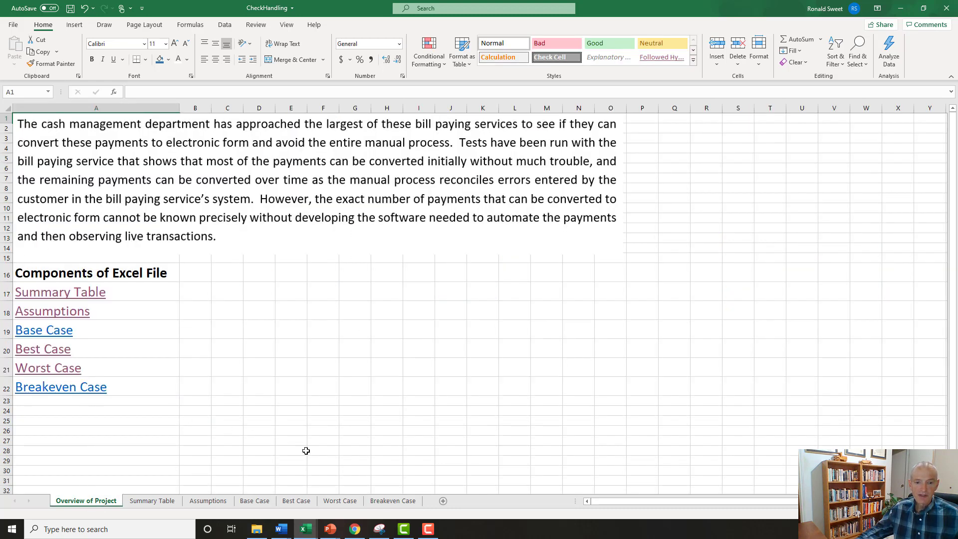
pyautogui.click(385, 503)
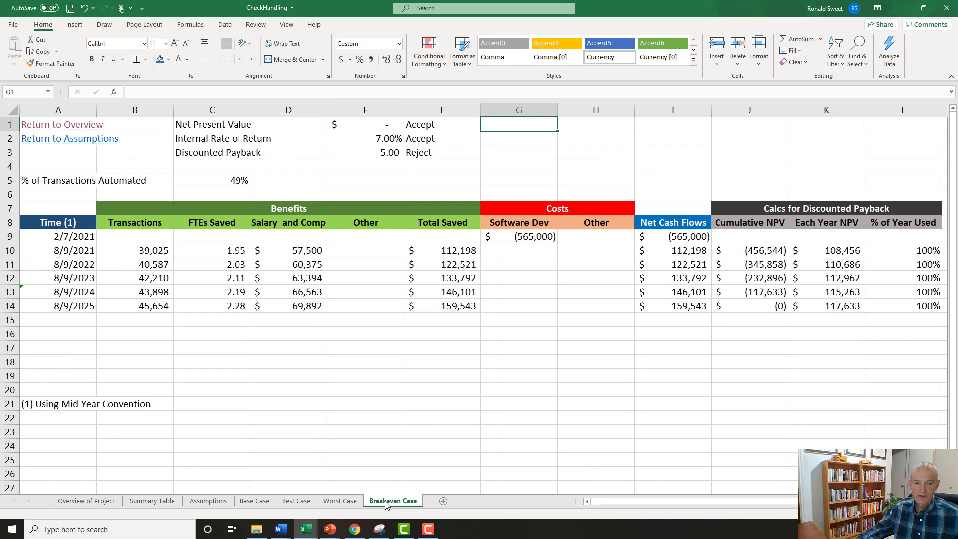
pyautogui.click(101, 505)
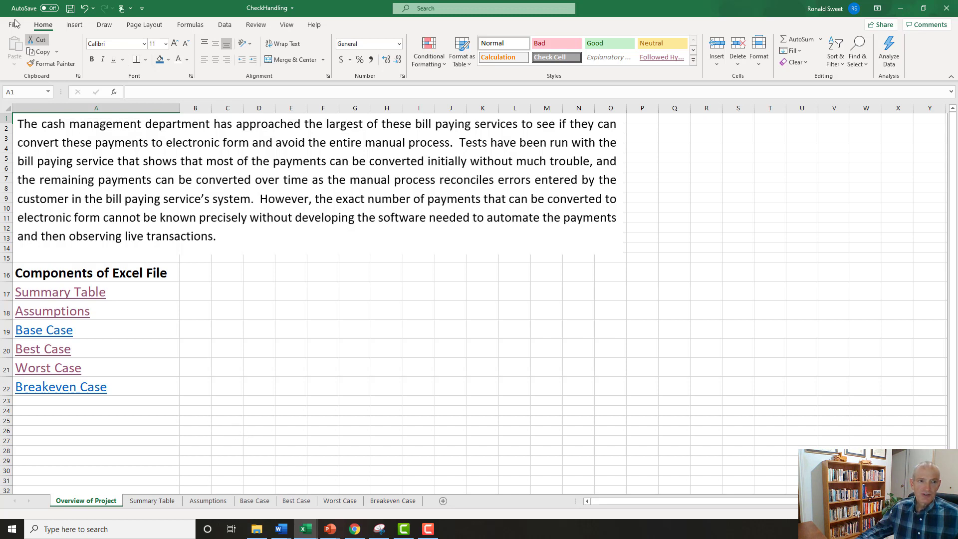
pyautogui.click(70, 9)
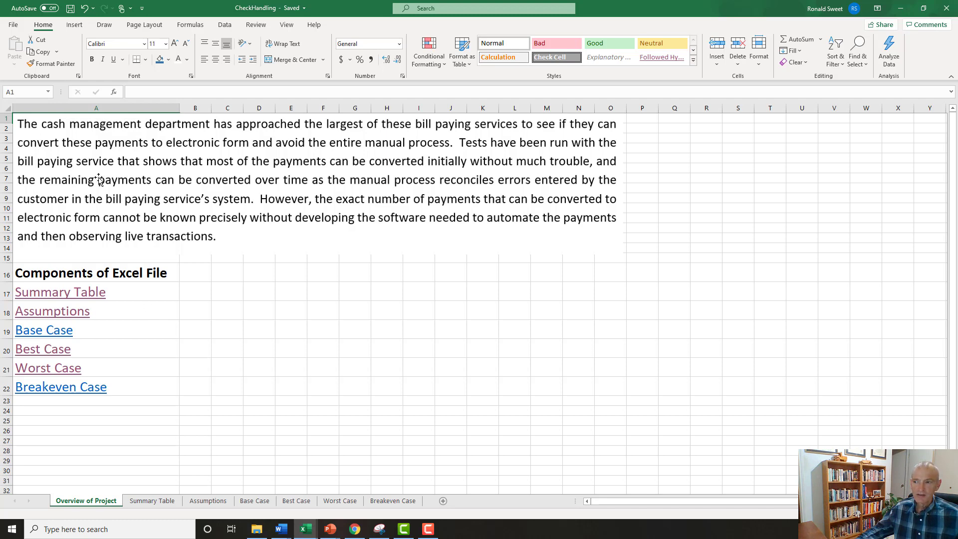
# Switch to the class notes in Word and examine the heading "Capital Budgeting (AKA CBA: Cost Benefit Analysis)".
pyautogui.hotkey('alt', 'Tab')
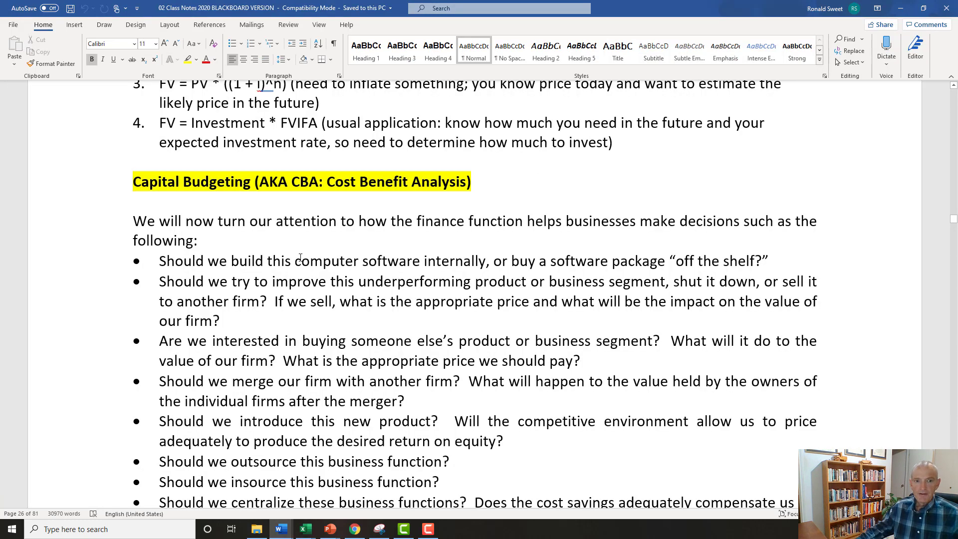
pyautogui.click(162, 182)
pyautogui.scroll(9, 164, 200)
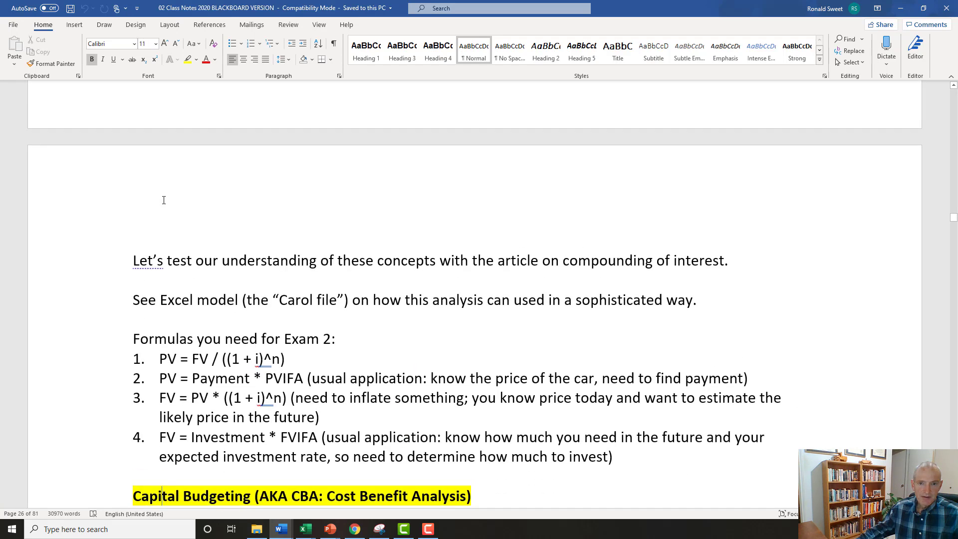
pyautogui.scroll(-3, 164, 200)
pyautogui.scroll(-3, 164, 205)
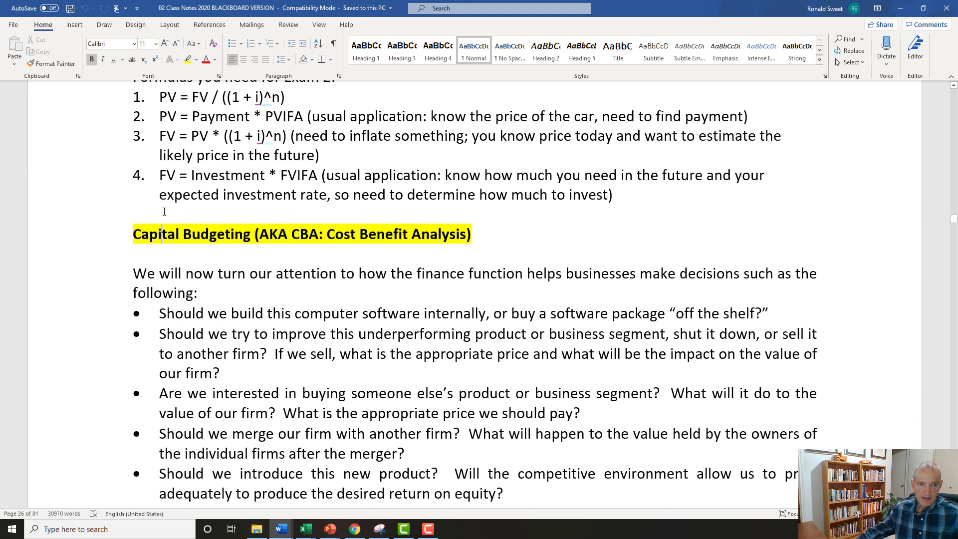
pyautogui.press('Home')
pyautogui.moveTo(150, 232); pyautogui.dragTo(472, 234)
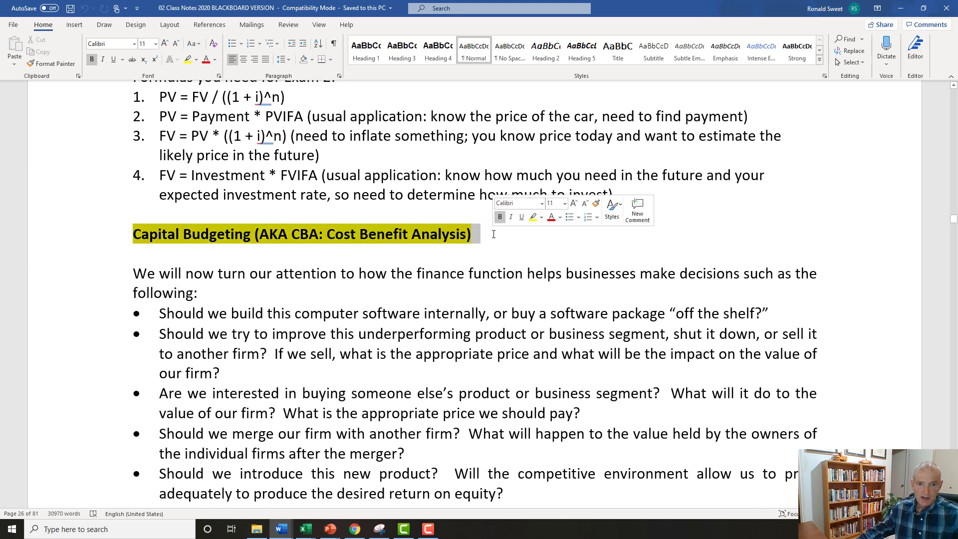
pyautogui.click(300, 234)
pyautogui.click(341, 235)
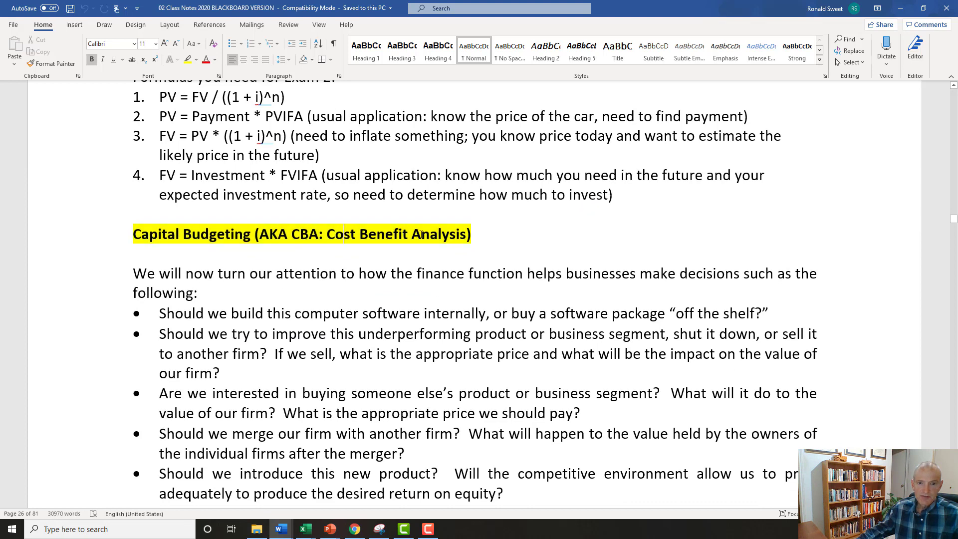
pyautogui.moveTo(134, 232); pyautogui.dragTo(233, 231)
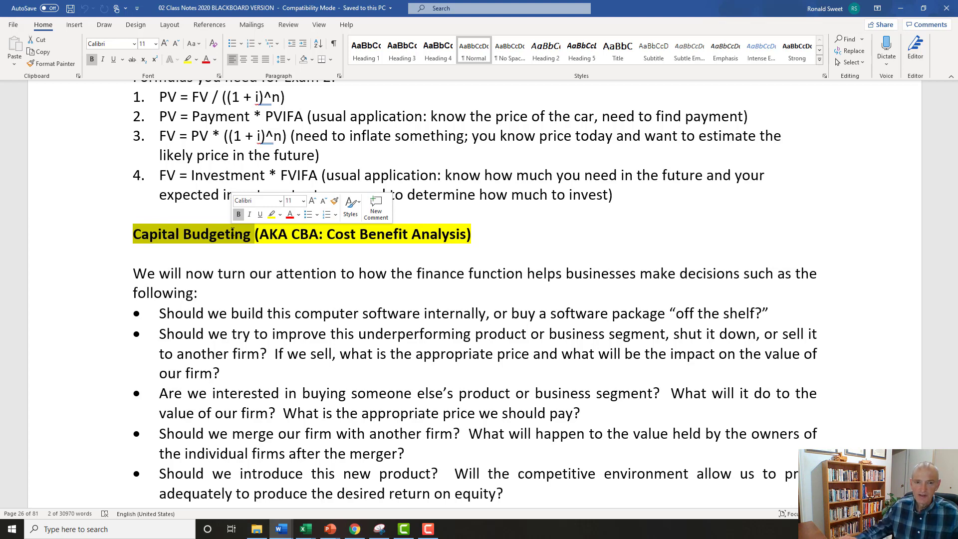
pyautogui.click(193, 238)
pyautogui.click(157, 232)
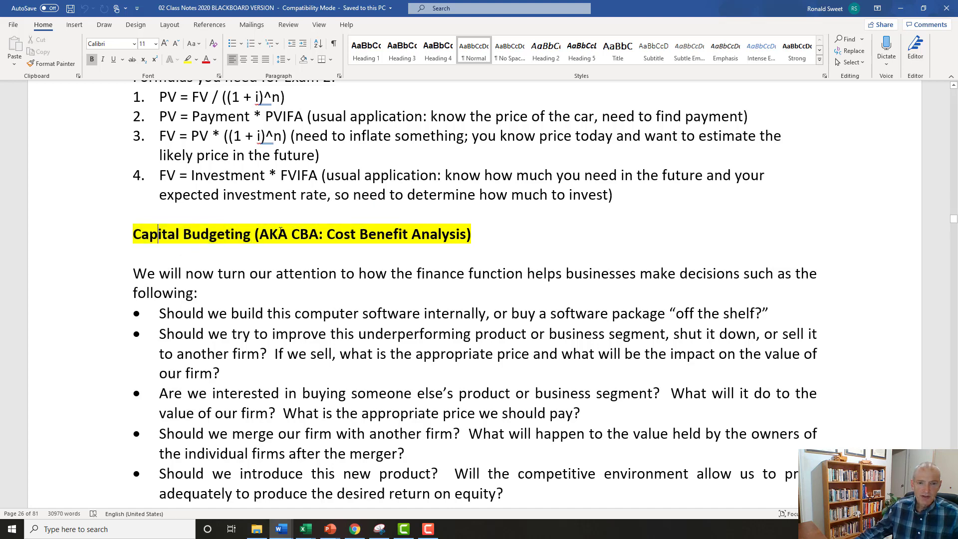
pyautogui.click(321, 235)
# Read the first two decision bullets, on building or buying software and on improving an underperforming product or business segment.
pyautogui.scroll(-3, 320, 245)
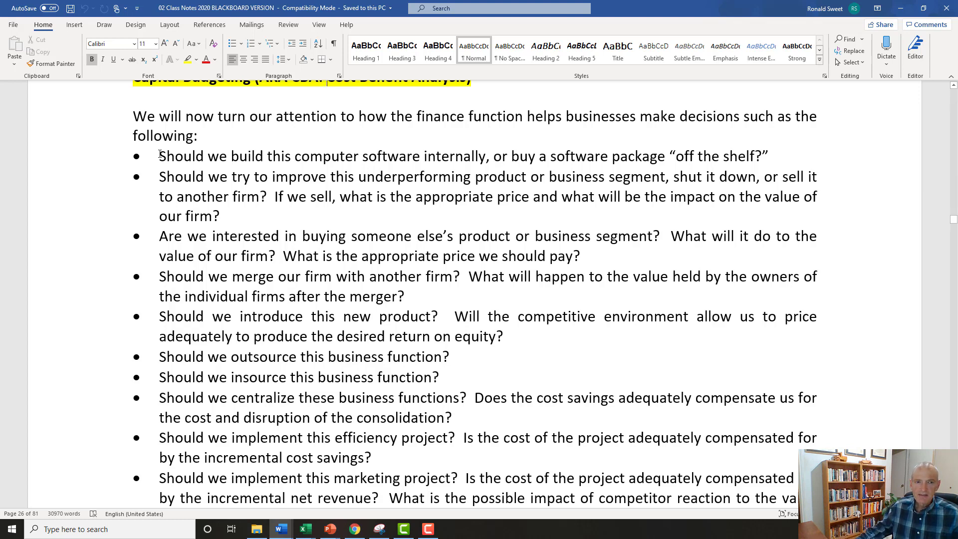
pyautogui.moveTo(159, 153); pyautogui.dragTo(780, 156)
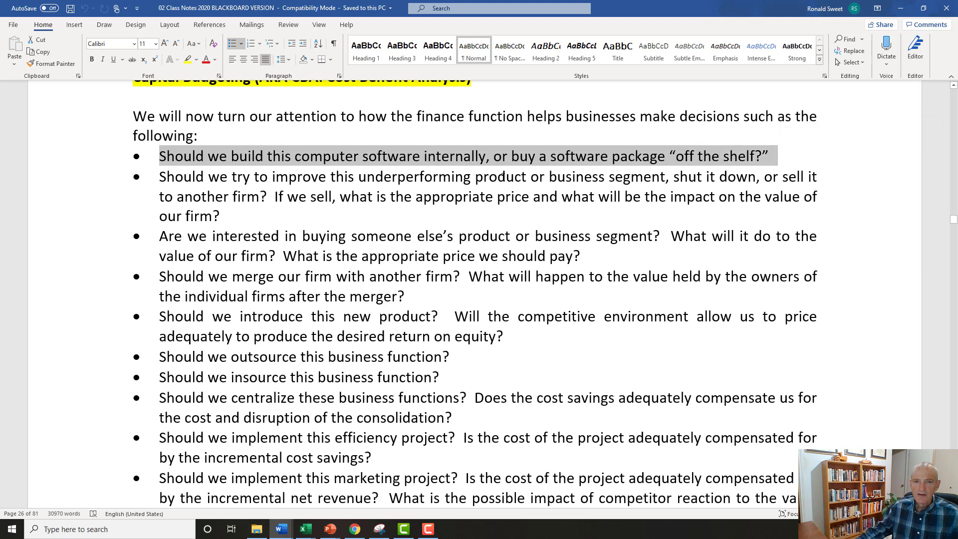
pyautogui.click(354, 156)
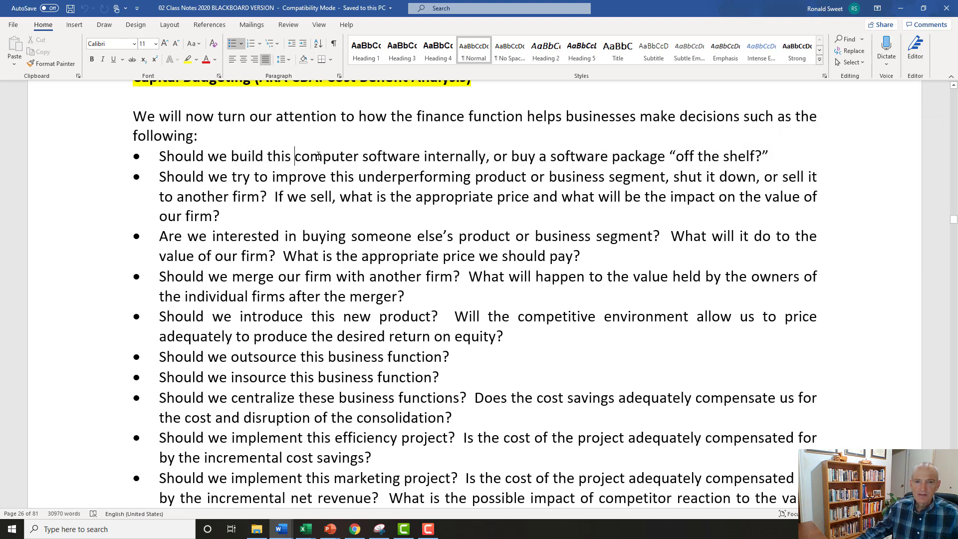
pyautogui.moveTo(294, 156); pyautogui.dragTo(455, 156)
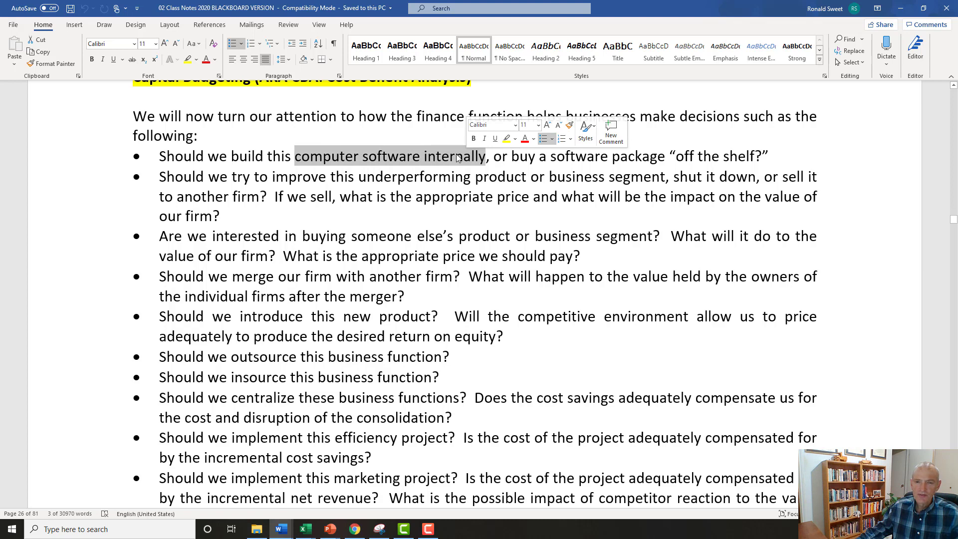
pyautogui.click(588, 156)
pyautogui.click(689, 156)
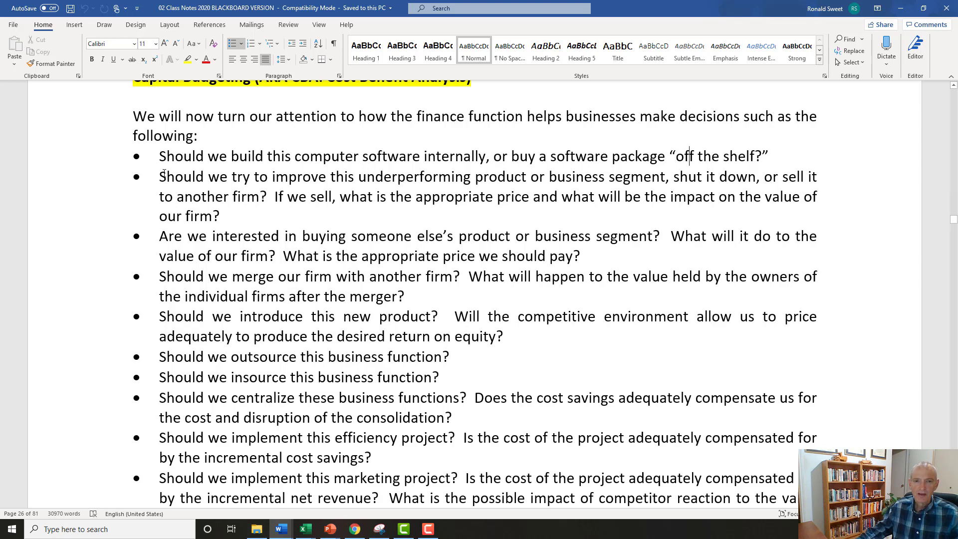
pyautogui.moveTo(159, 177); pyautogui.dragTo(643, 176)
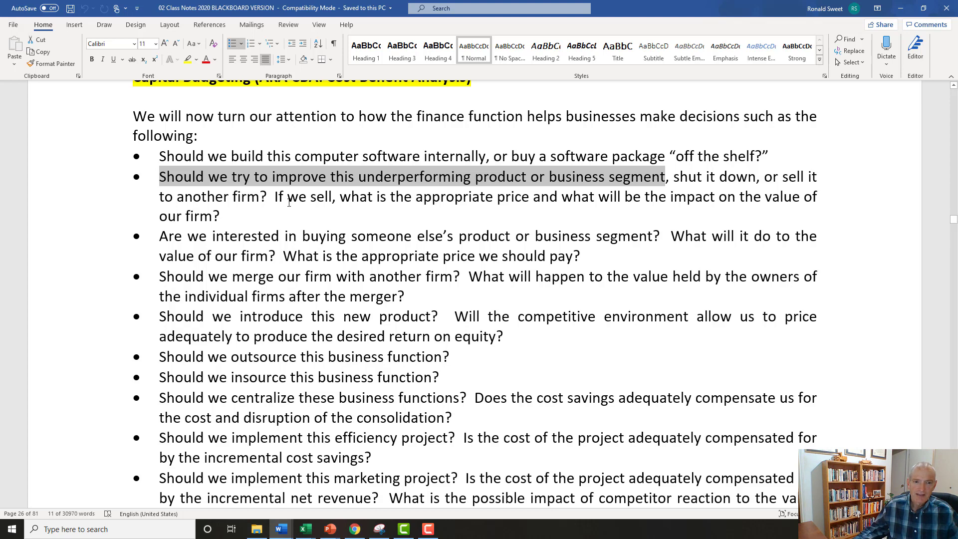
# Remove the extra space before "Will the competitive environment" in the bullet about introducing a new product.
pyautogui.click(274, 197)
pyautogui.click(275, 198)
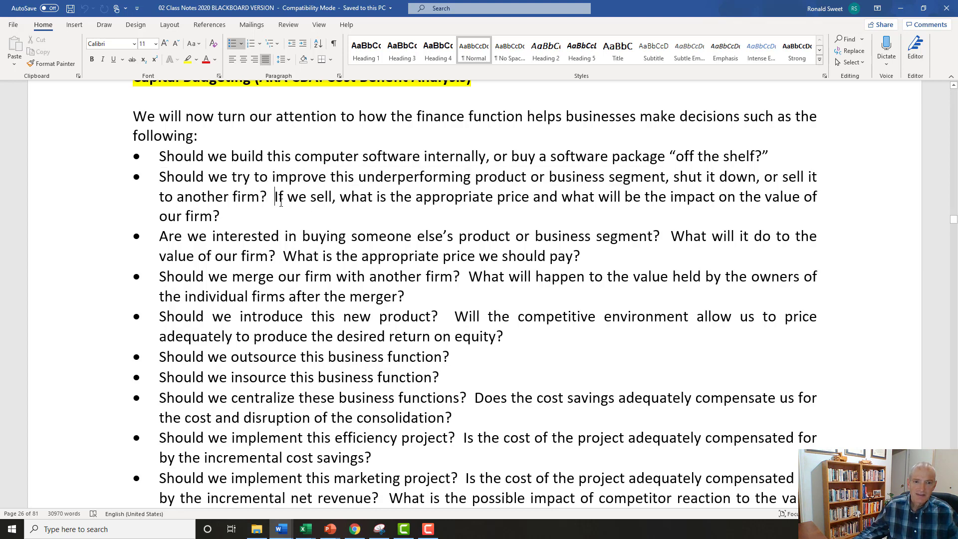
pyautogui.click(447, 315)
pyautogui.press('BackSpace')
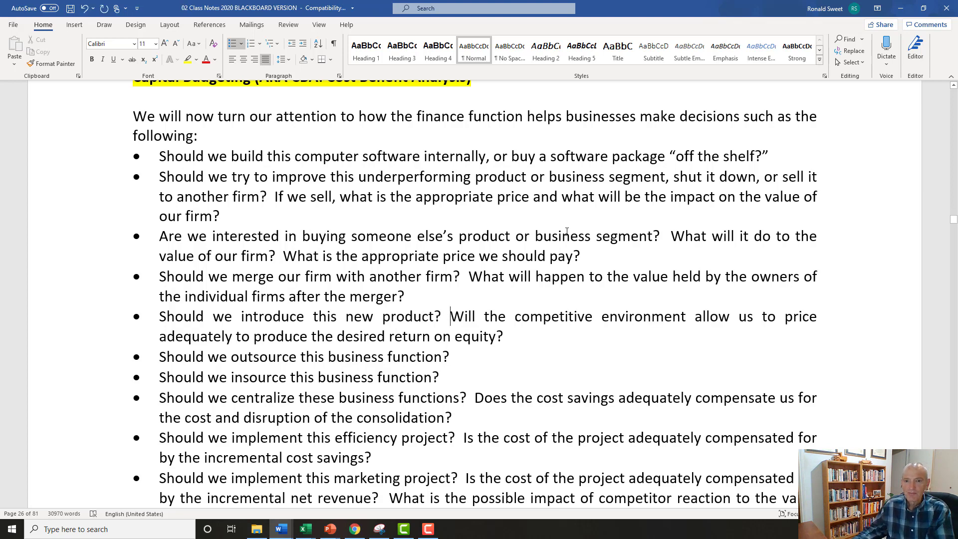
# Remove the extra space before "What will it do" in the bullet about buying someone else's product or business segment.
pyautogui.click(571, 177)
pyautogui.moveTo(571, 177); pyautogui.dragTo(649, 176)
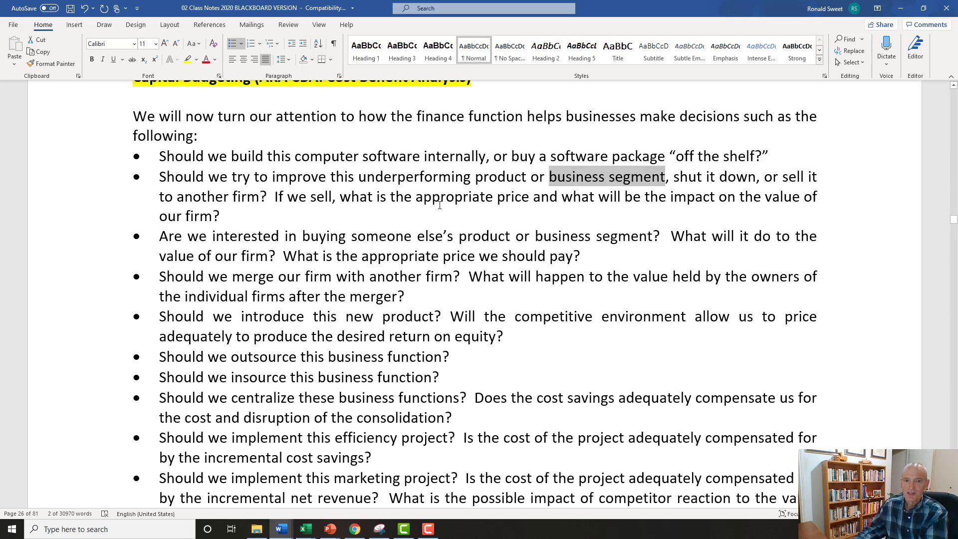
pyautogui.click(233, 198)
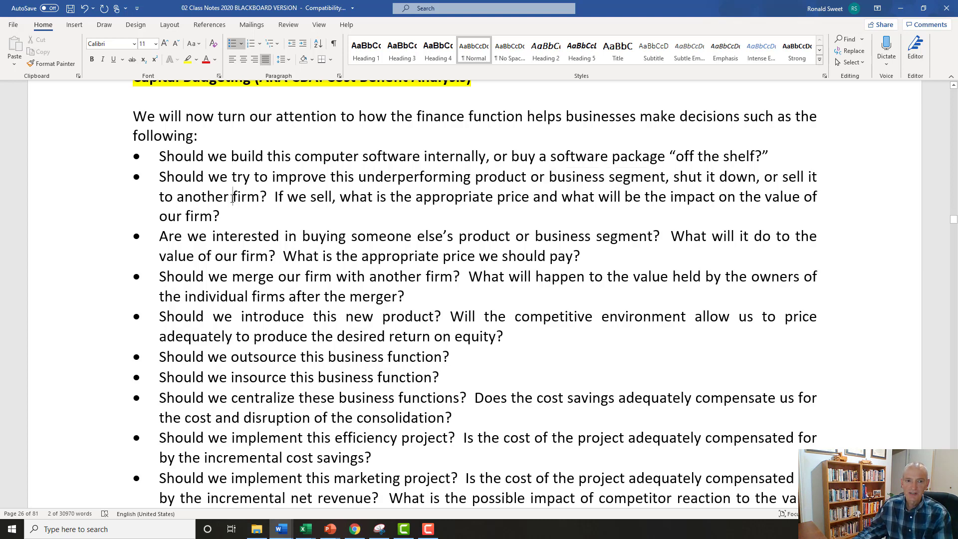
pyautogui.scroll(-1, 219, 212)
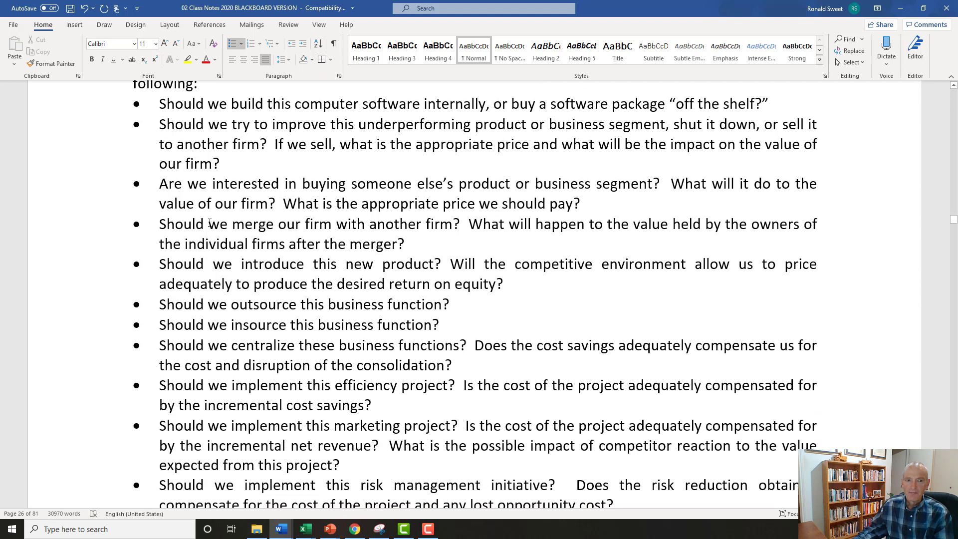
pyautogui.moveTo(456, 184); pyautogui.dragTo(653, 183)
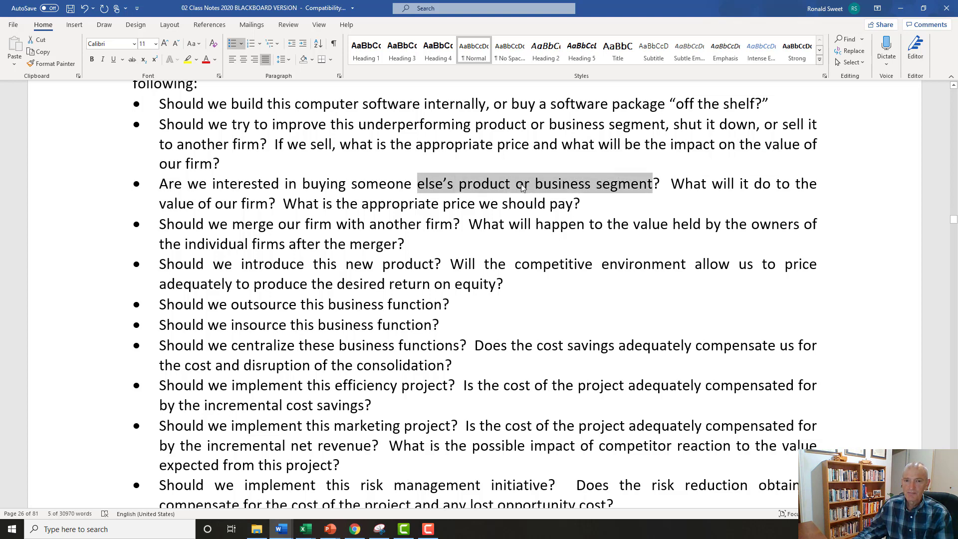
pyautogui.click(666, 181)
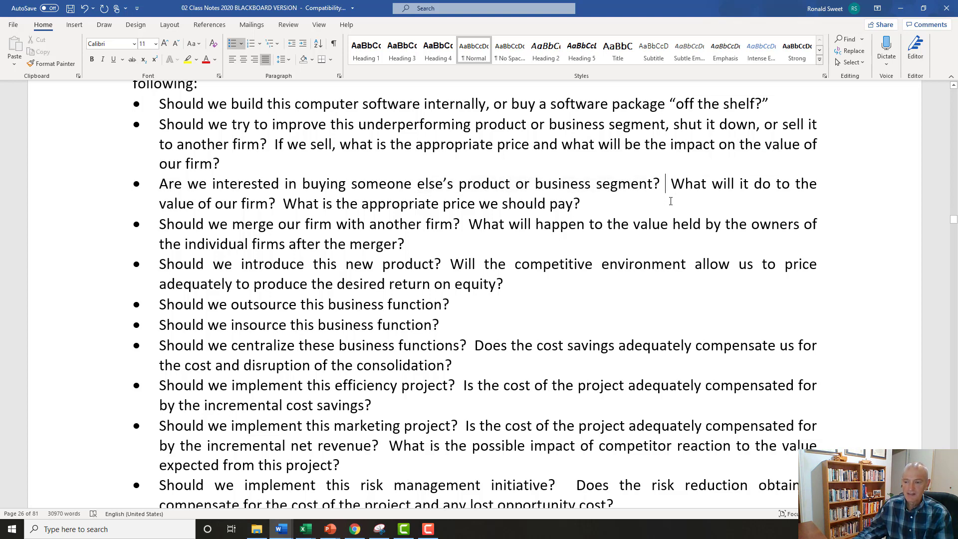
pyautogui.press('Delete')
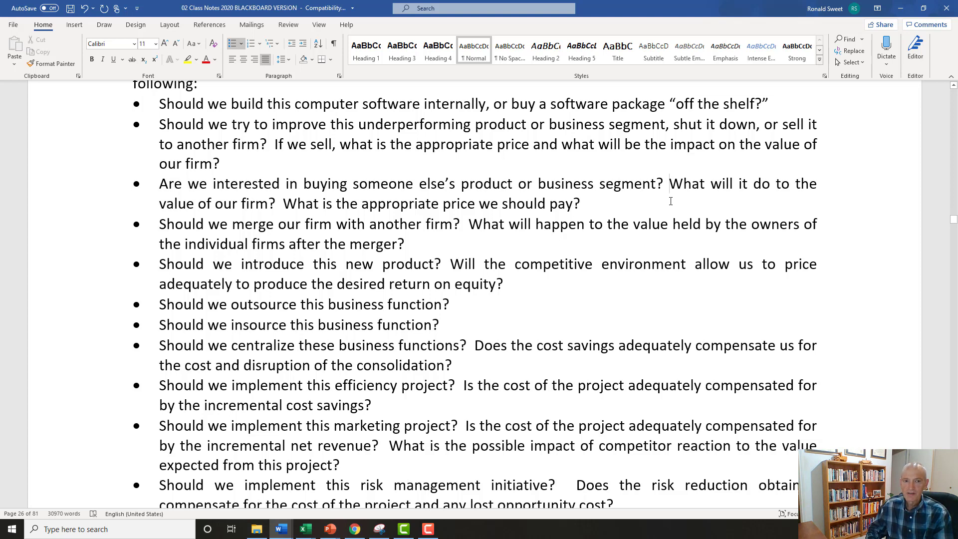
# Remove the extra space before "What is the appropriate price we should pay?" in the bullet about buying someone else's product.
pyautogui.press('Home')
pyautogui.press('Down')
pyautogui.press('Right')
pyautogui.press('Right')
pyautogui.press('Right')
pyautogui.press('Right')
pyautogui.press('Right')
pyautogui.press('Right')
pyautogui.press('Right')
pyautogui.press('Right')
pyautogui.press('Right')
pyautogui.press('Right')
pyautogui.press('Right')
pyautogui.press('Right')
pyautogui.press('Right')
pyautogui.press('Right')
pyautogui.press('Right')
pyautogui.press('Right')
pyautogui.press('Right')
pyautogui.press('Right')
pyautogui.press('Right')
pyautogui.press('Right')
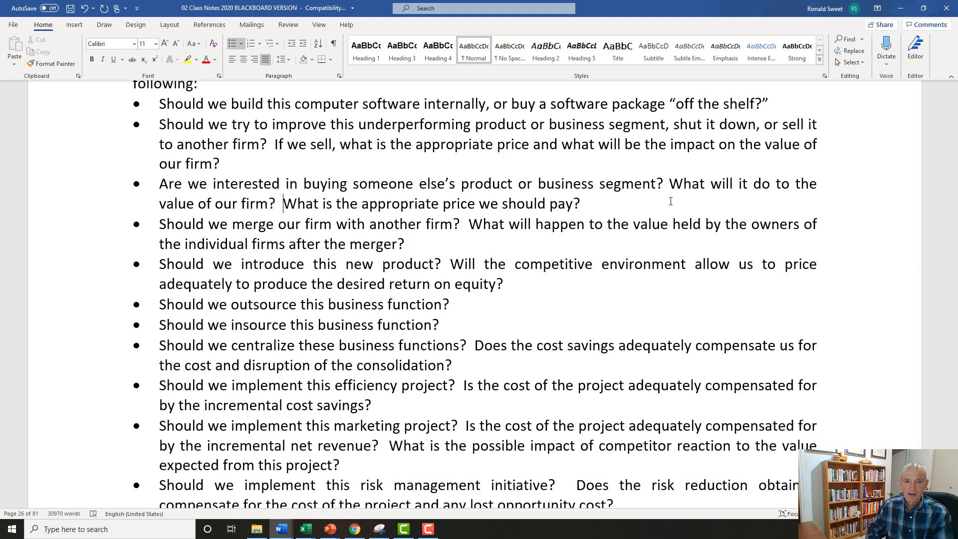
pyautogui.press('Left')
pyautogui.press('Left')
pyautogui.press('Right')
pyautogui.press('Delete')
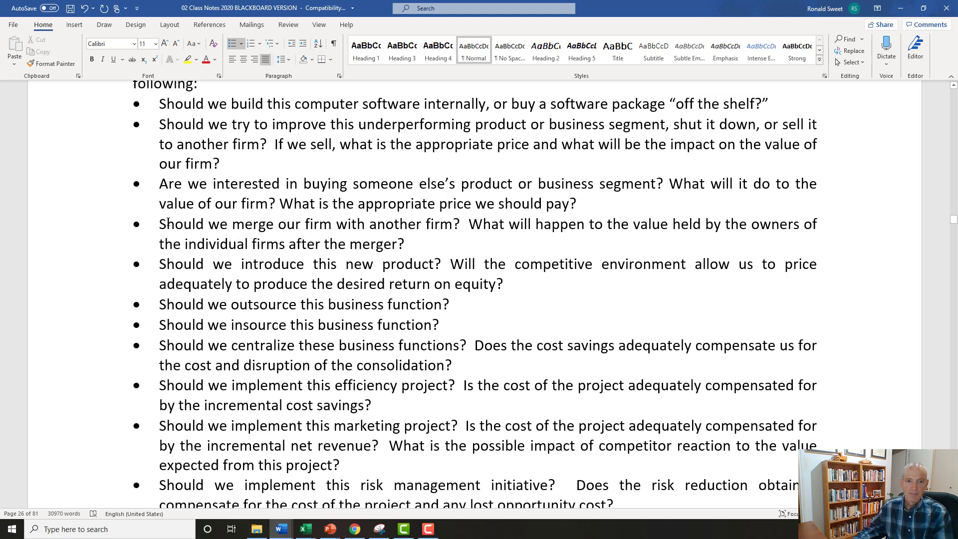
# Remove the extra space before "What will happen" in the bullet about merging with another firm.
pyautogui.moveTo(159, 224); pyautogui.dragTo(469, 224)
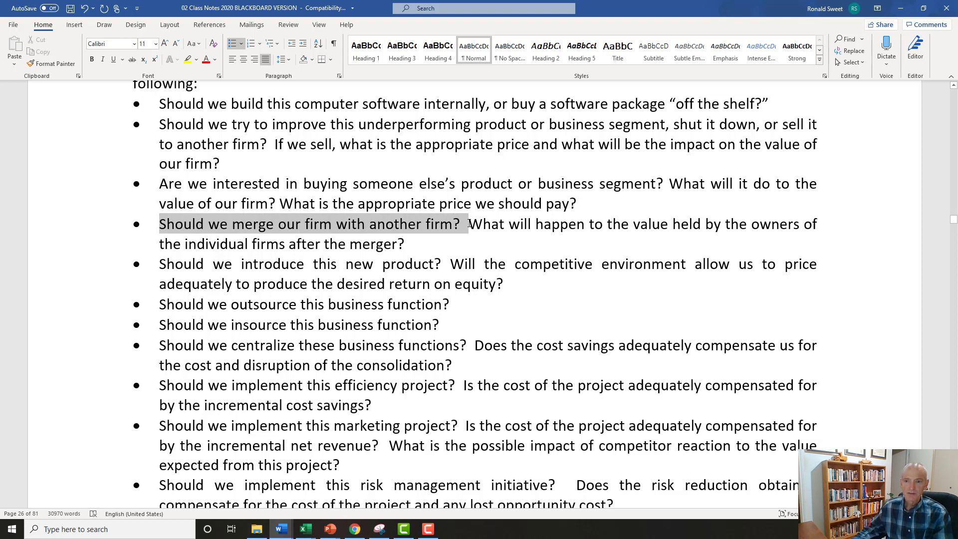
pyautogui.scroll(-2, 306, 251)
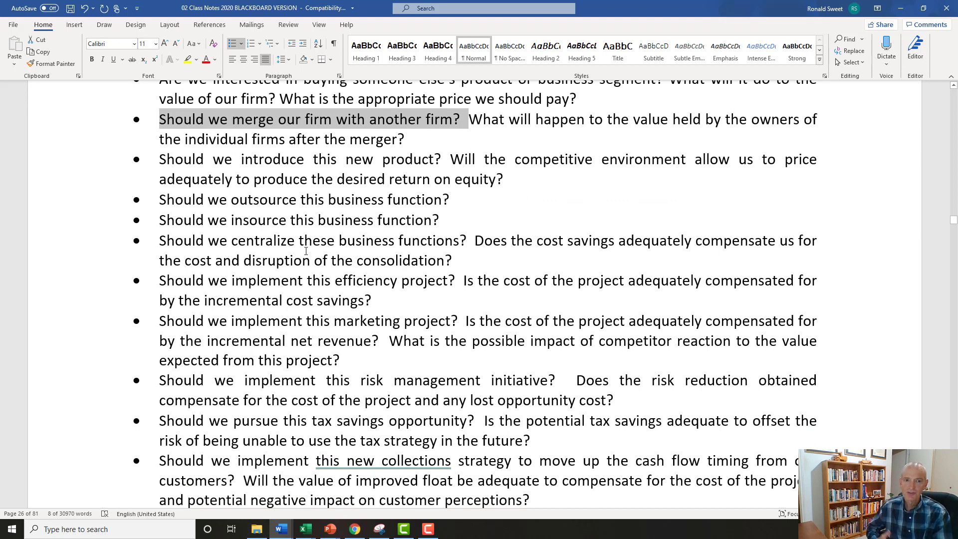
pyautogui.scroll(1, 305, 250)
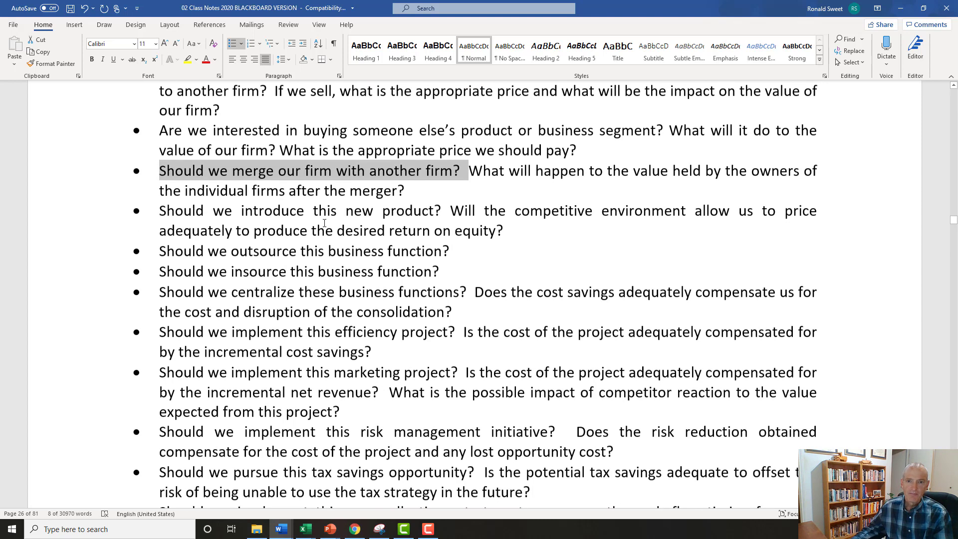
pyautogui.click(465, 174)
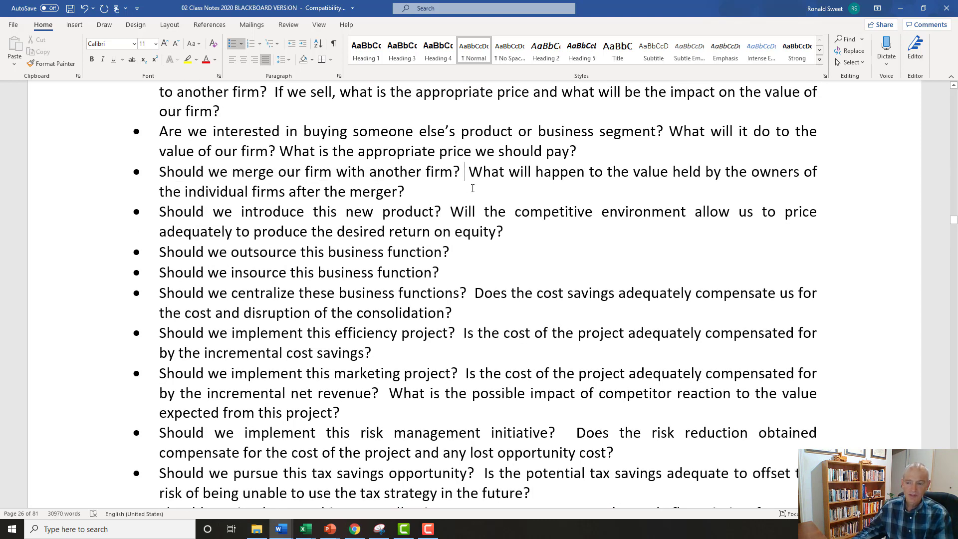
pyautogui.press('Delete')
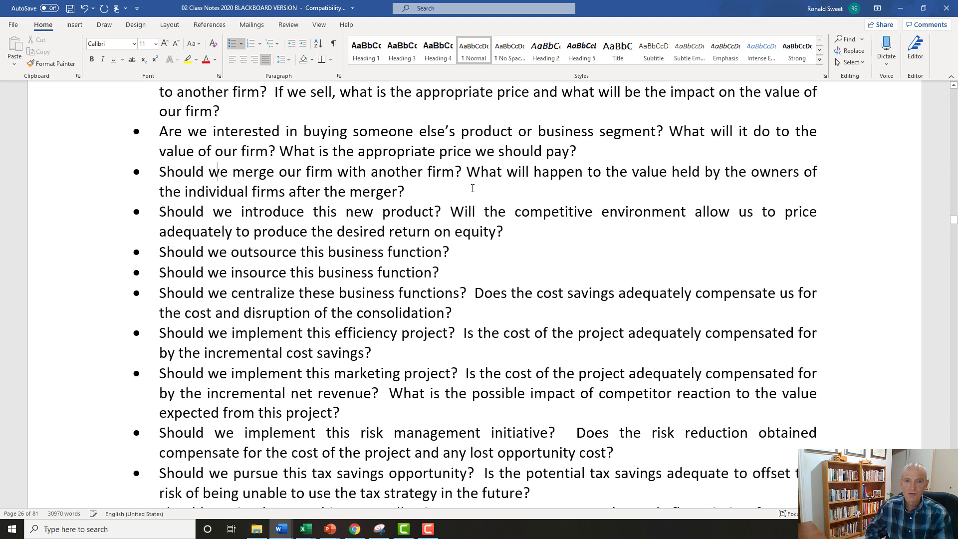
pyautogui.press('Home')
pyautogui.press('Down')
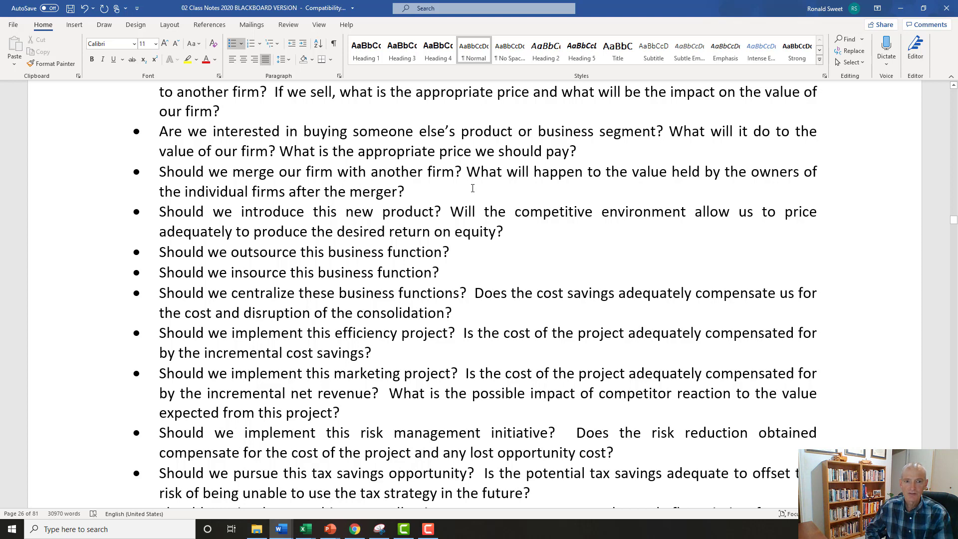